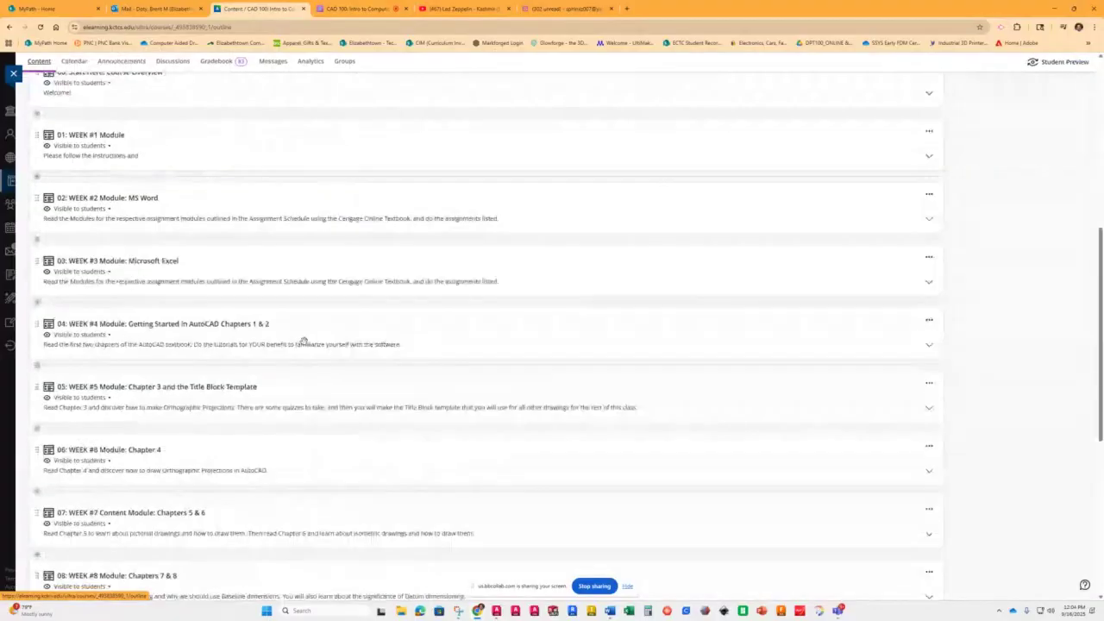
- Open the Template Instructions document in the Template Assignment folder of the WEEK #5 module
click(309, 391)
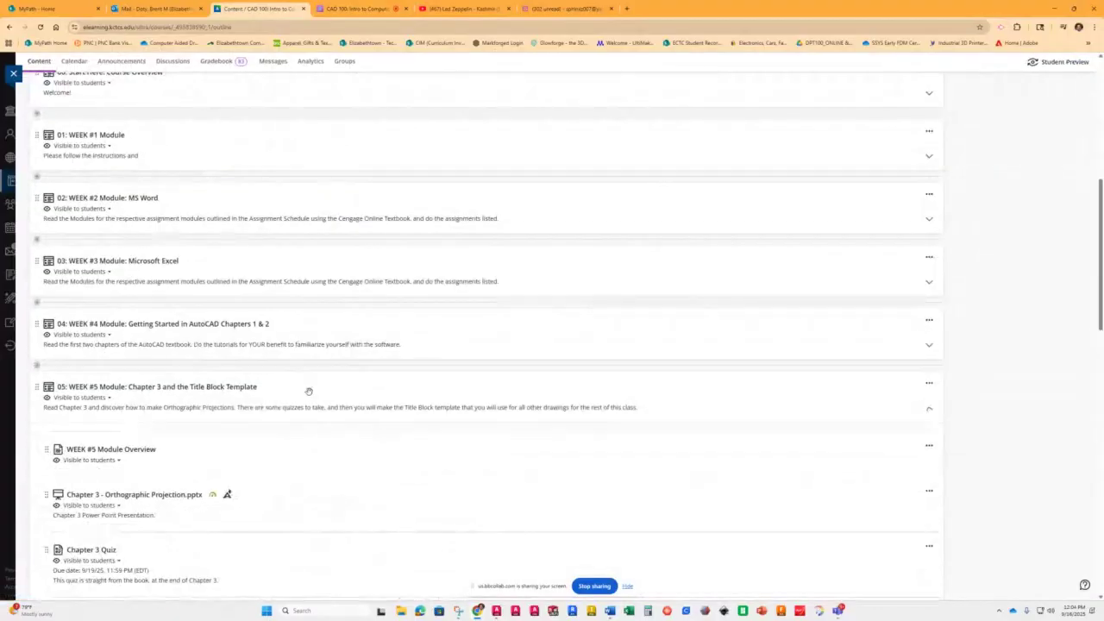
scroll(309, 392, down, 3)
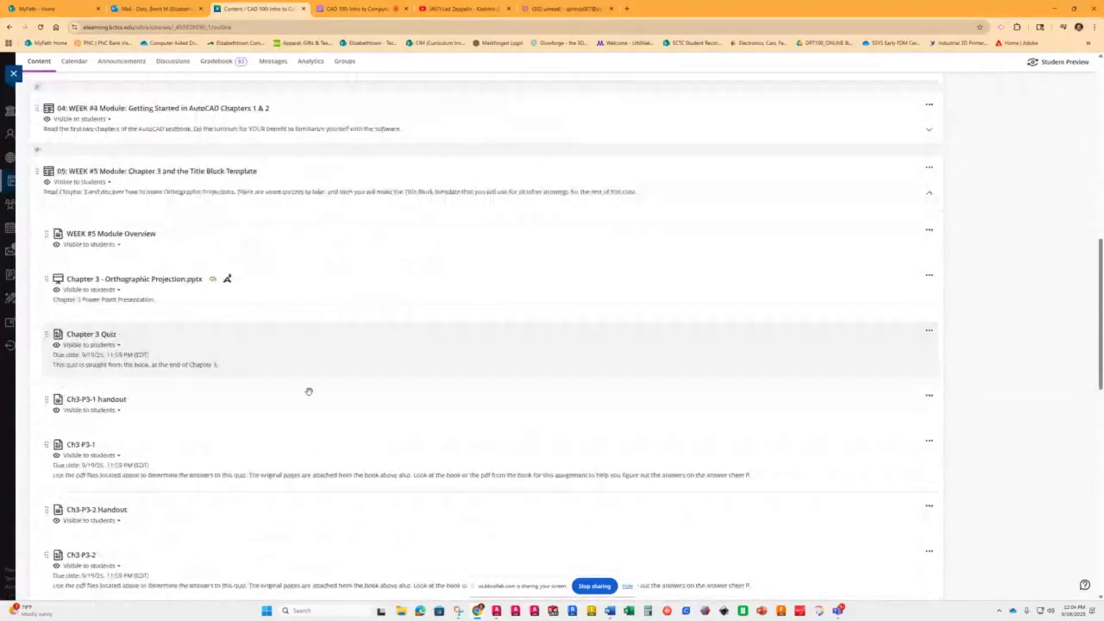
scroll(309, 392, down, 2)
scroll(309, 391, down, 2)
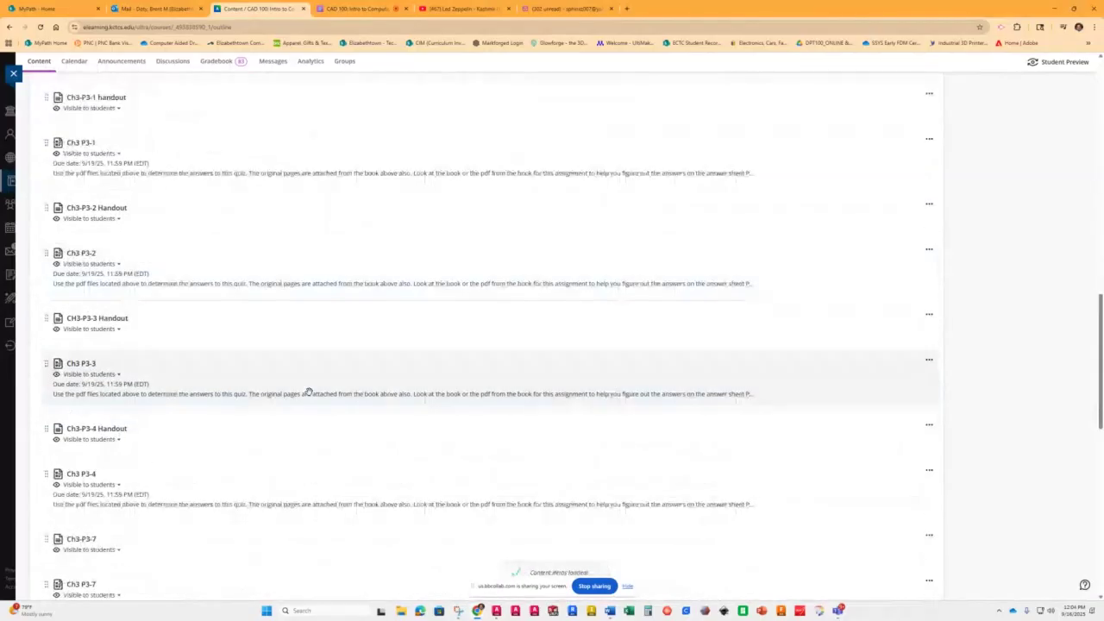
scroll(308, 392, down, 3)
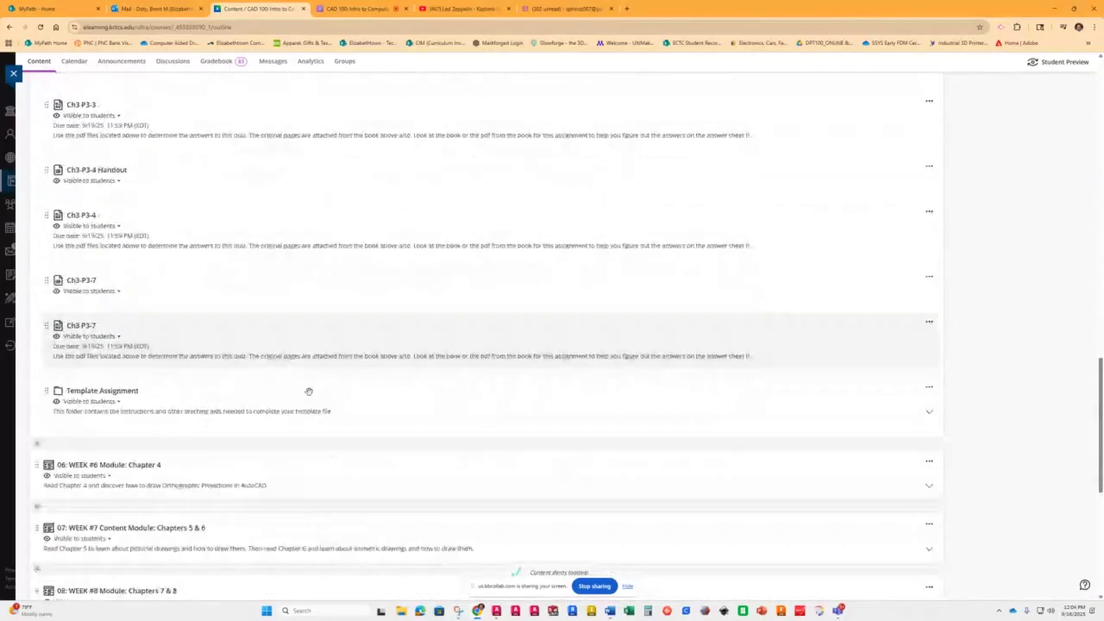
click(411, 403)
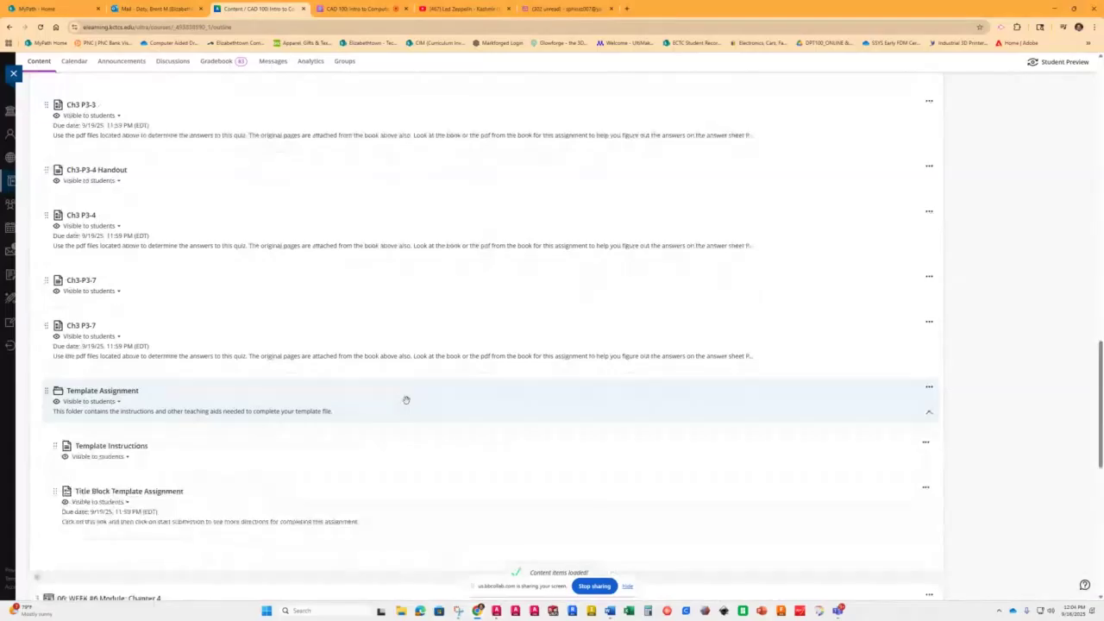
scroll(403, 398, down, 1)
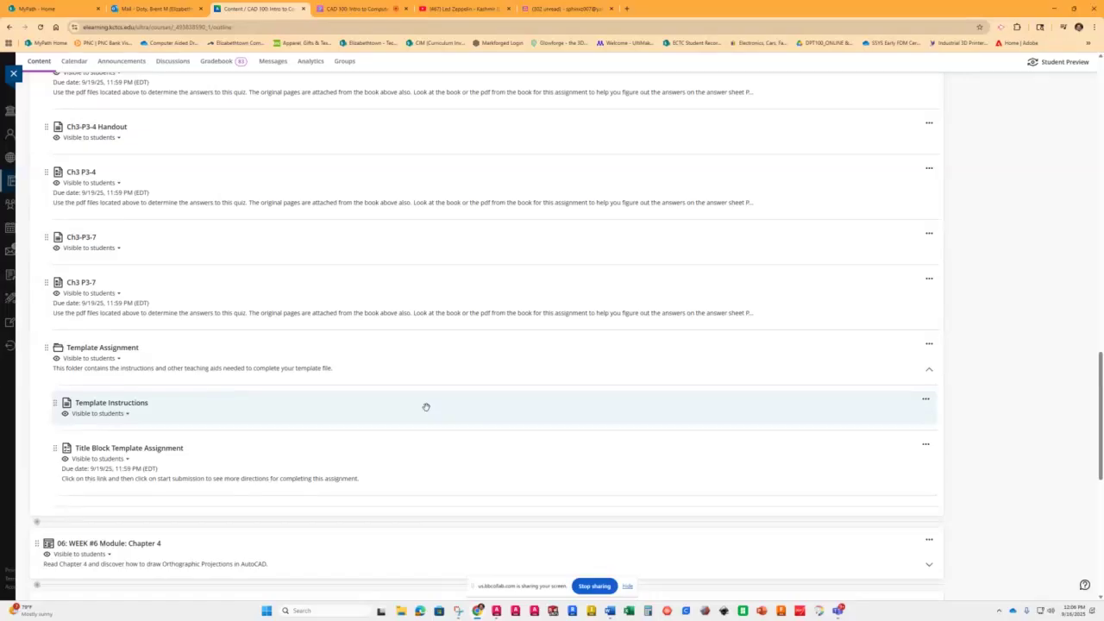
click(426, 406)
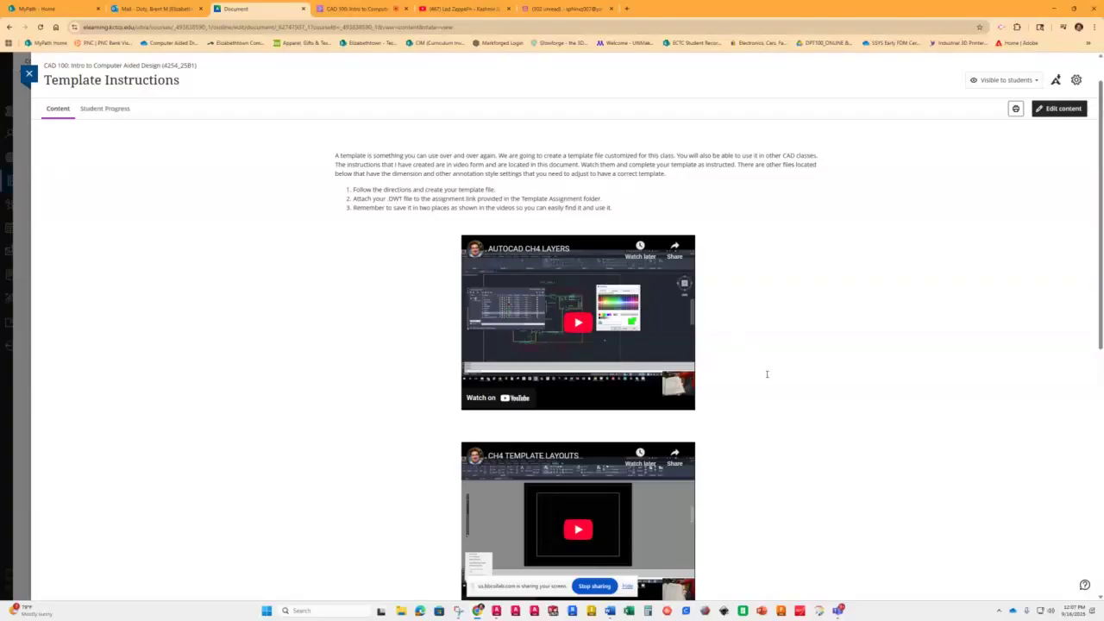
- Expand the preview of Layer set up for Template.pdf among the files attached below the instruction videos
scroll(764, 374, down, 2)
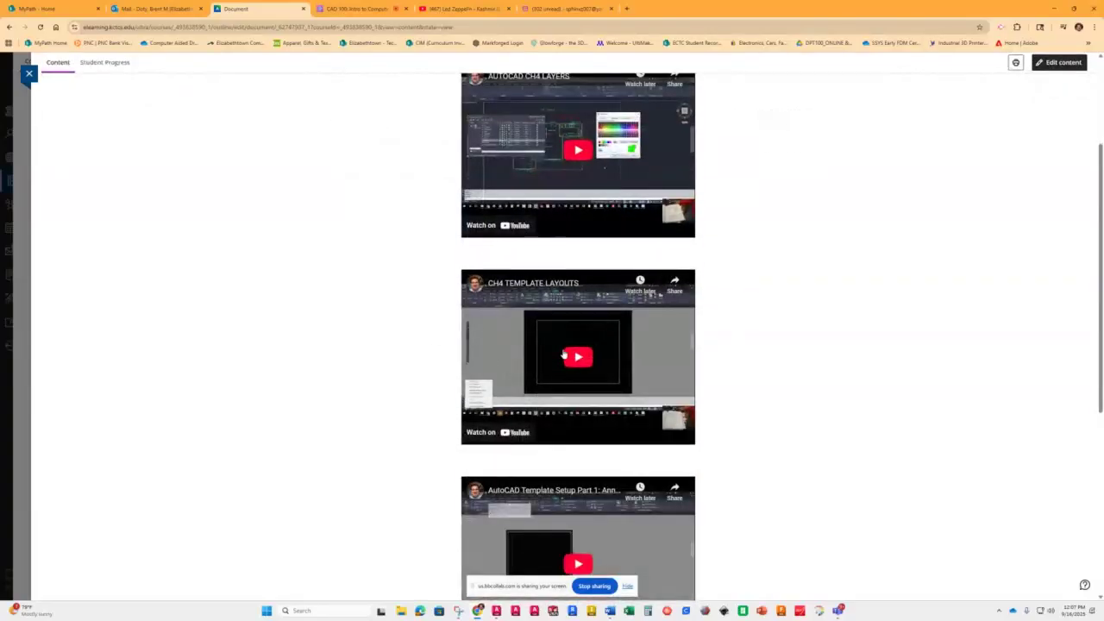
scroll(436, 319, down, 1)
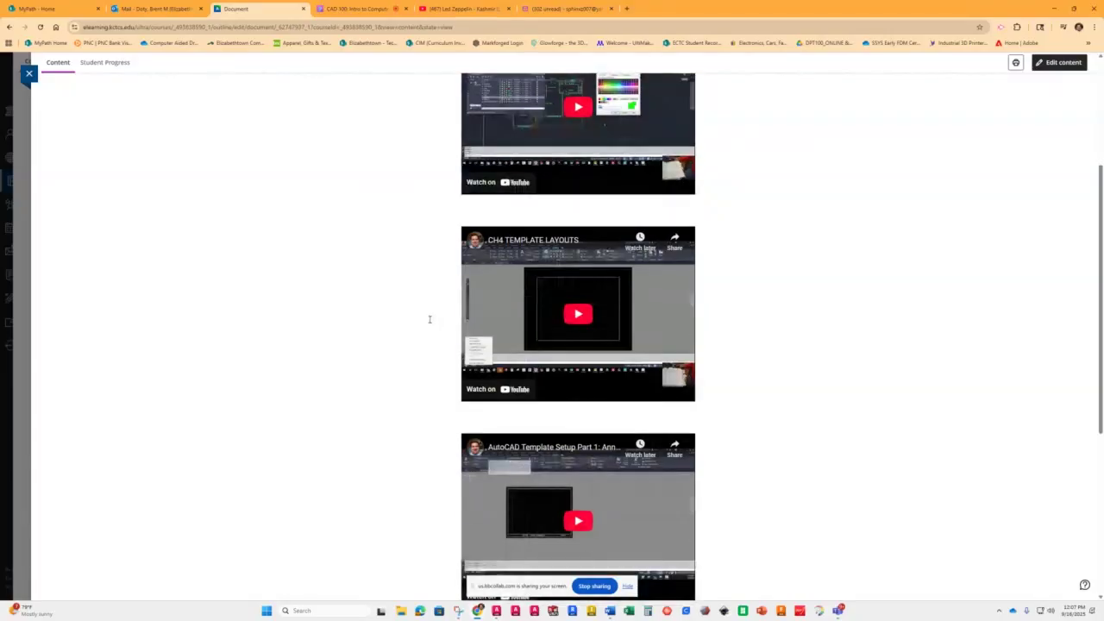
scroll(423, 326, down, 1)
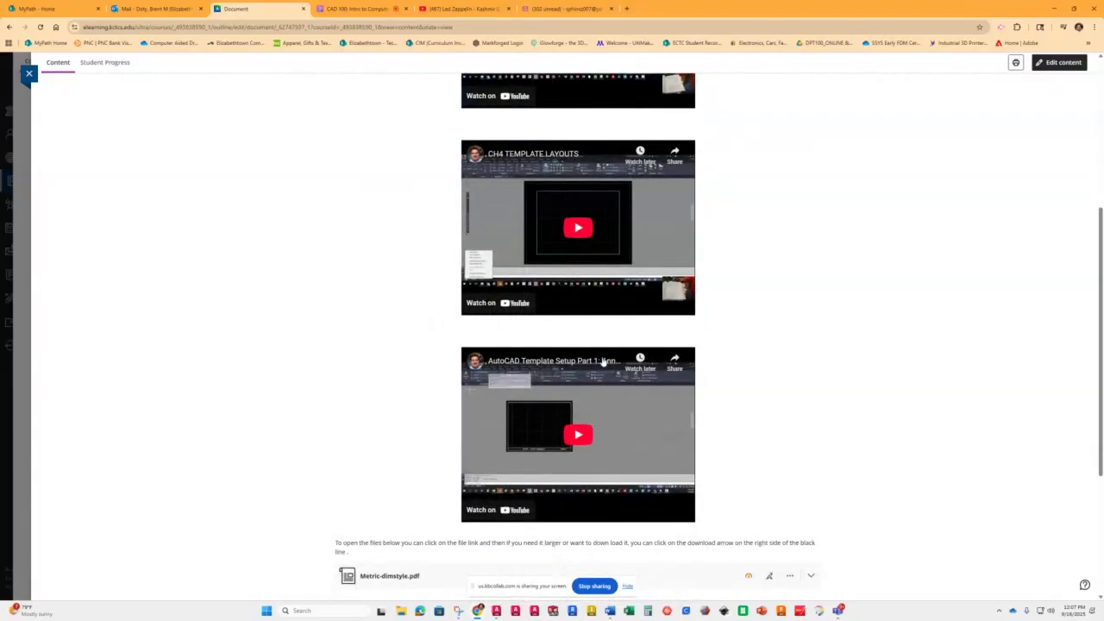
scroll(758, 401, down, 1)
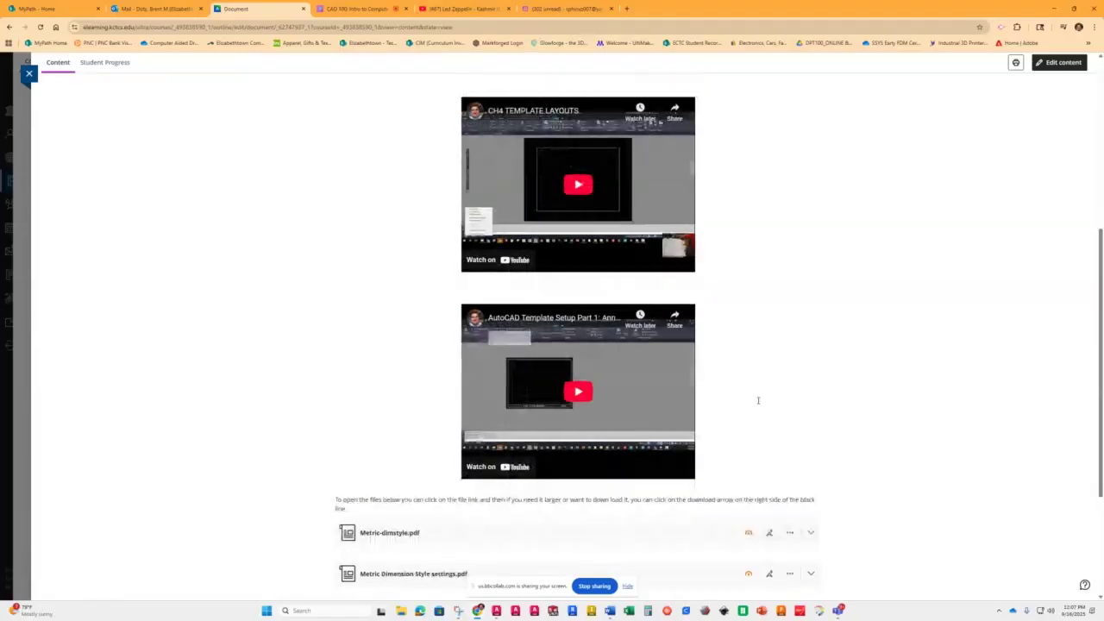
scroll(758, 400, down, 2)
scroll(744, 380, down, 2)
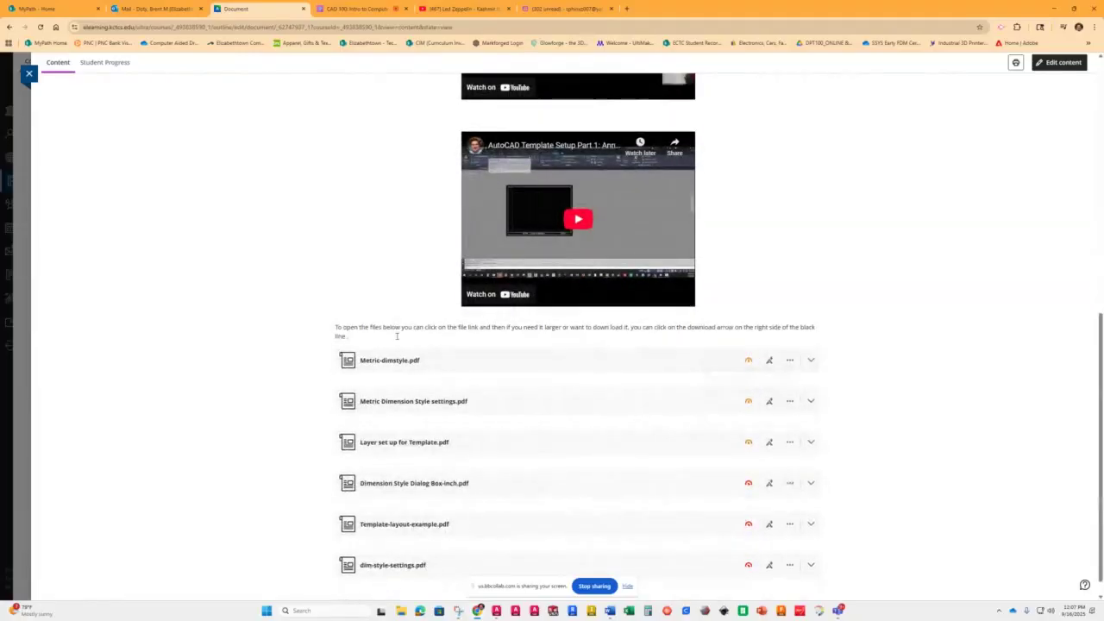
click(422, 444)
scroll(707, 488, down, 2)
scroll(711, 490, down, 2)
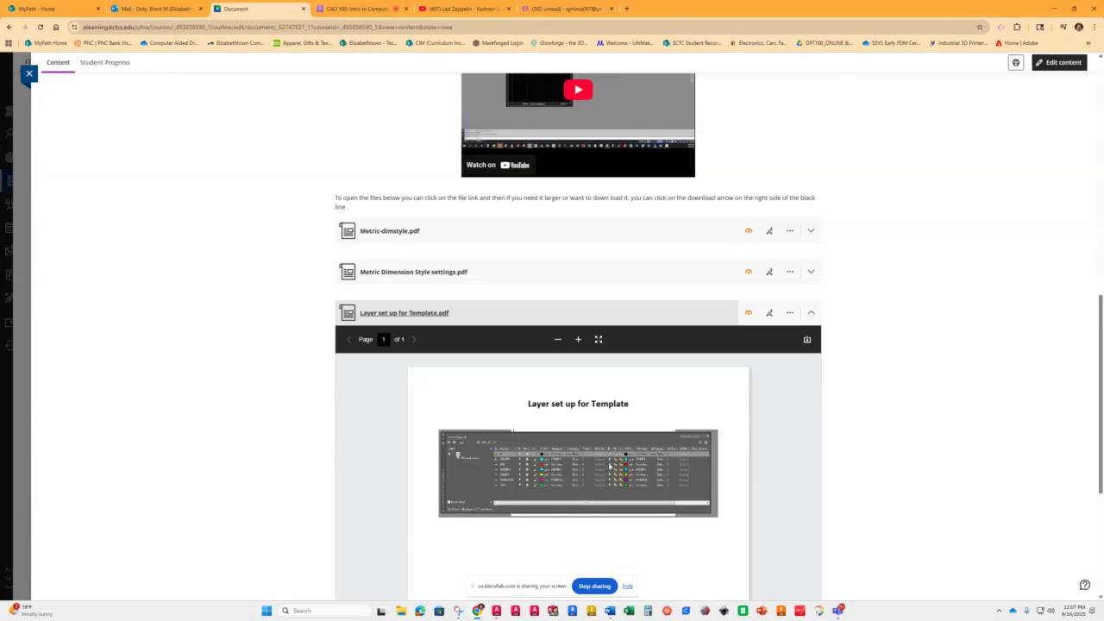
- Examine the template layer setup PDF in full screen at maximum magnification, and return to the document
click(598, 340)
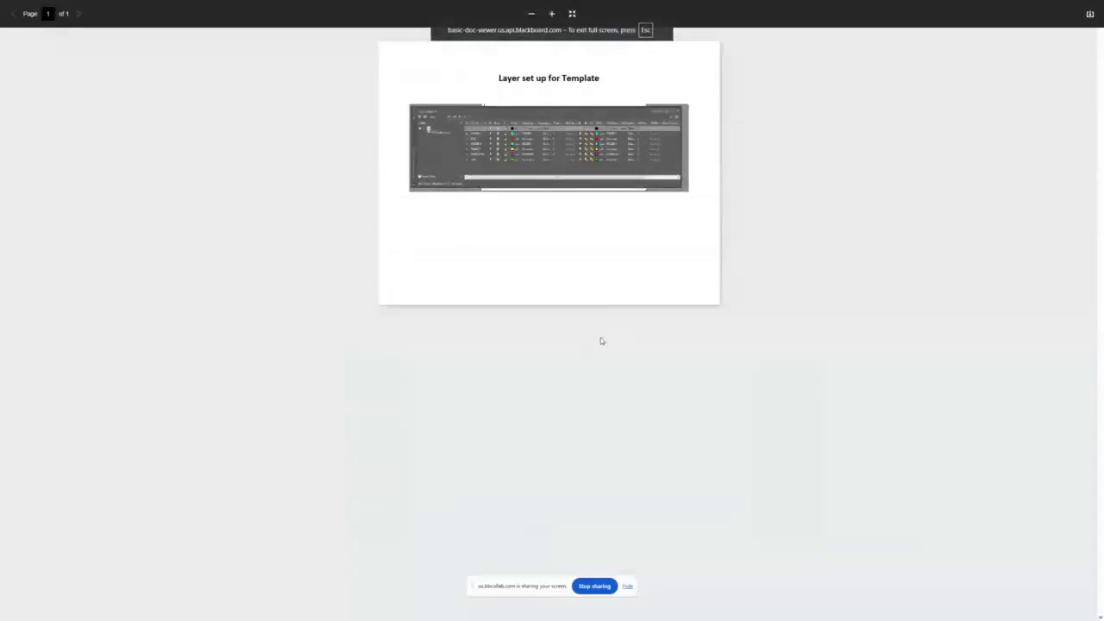
click(551, 15)
click(551, 14)
click(551, 15)
click(551, 14)
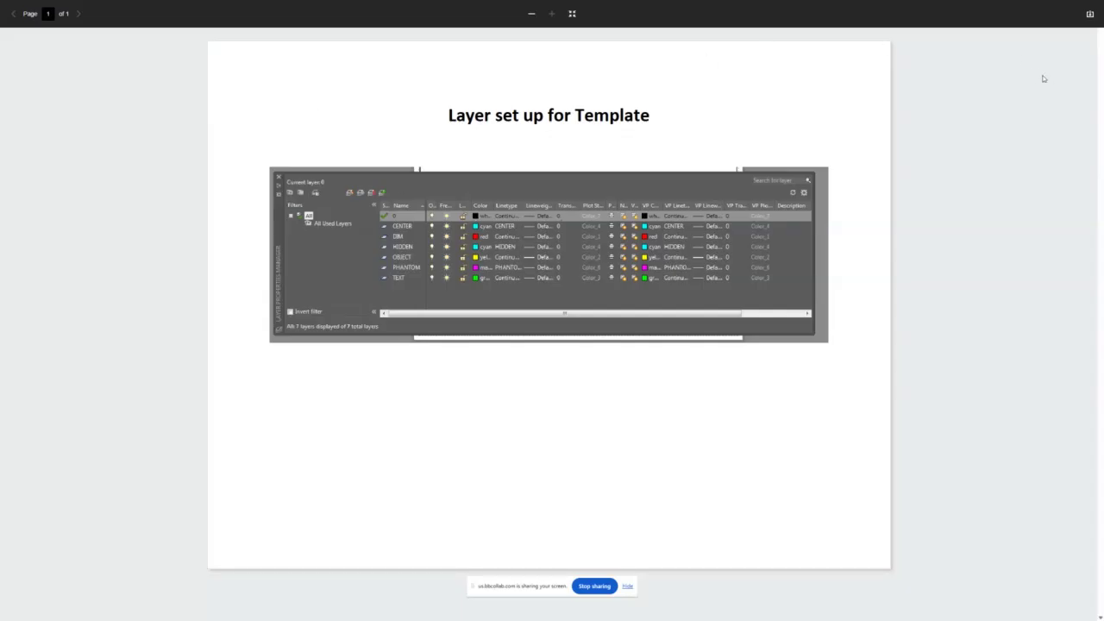
click(575, 15)
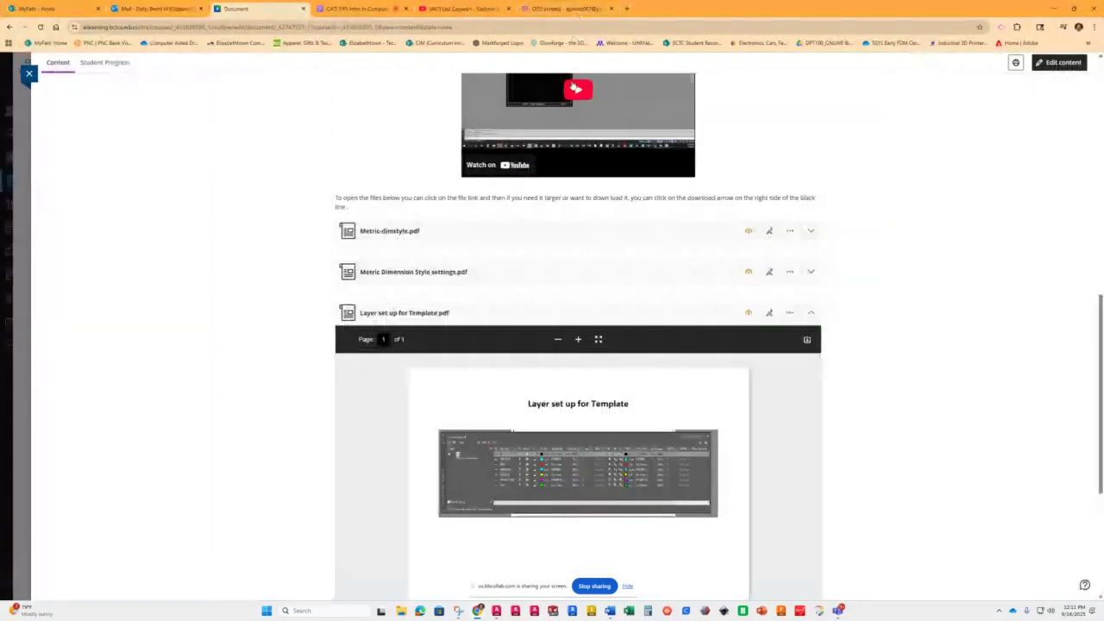
- Expand the preview of the attached Template-layout-example.pdf
scroll(584, 313, down, 3)
scroll(363, 349, up, 3)
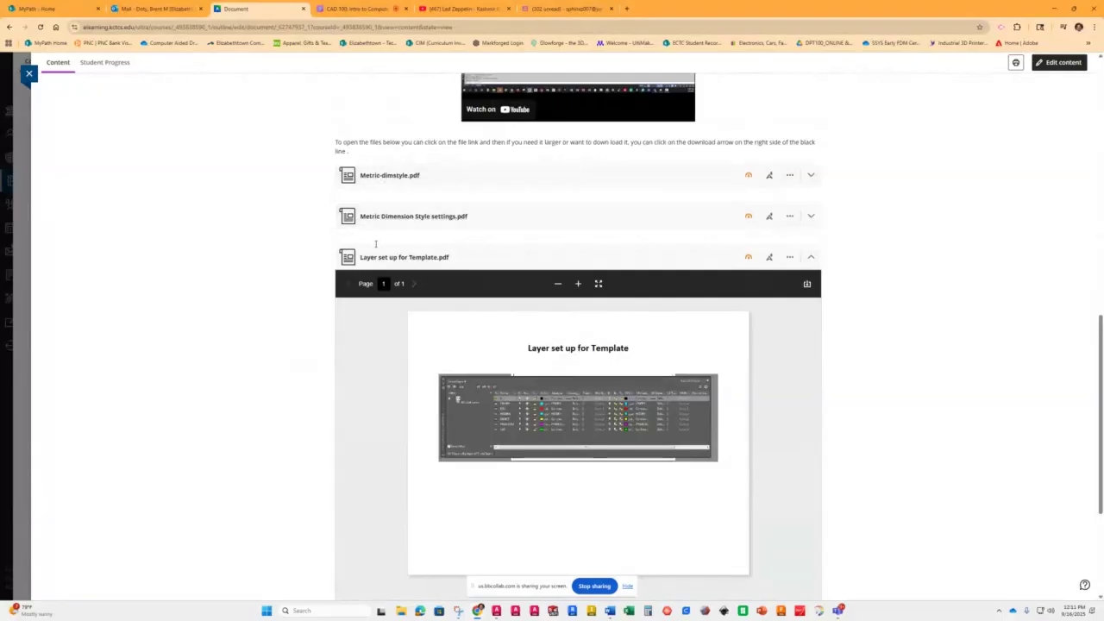
scroll(421, 232, down, 3)
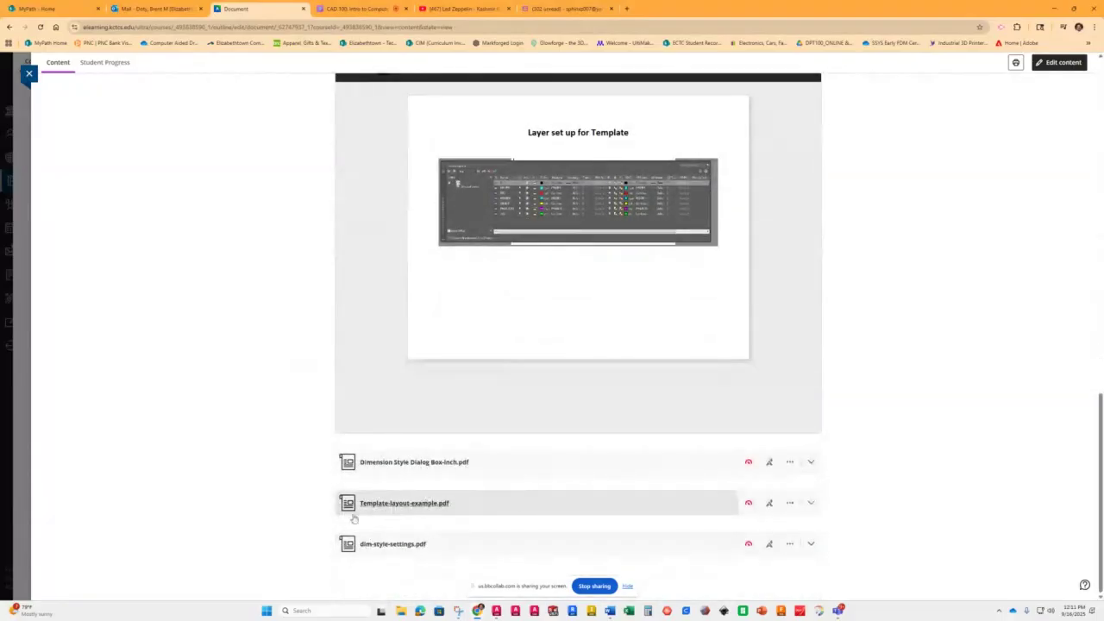
click(398, 505)
scroll(515, 420, down, 3)
scroll(498, 418, down, 1)
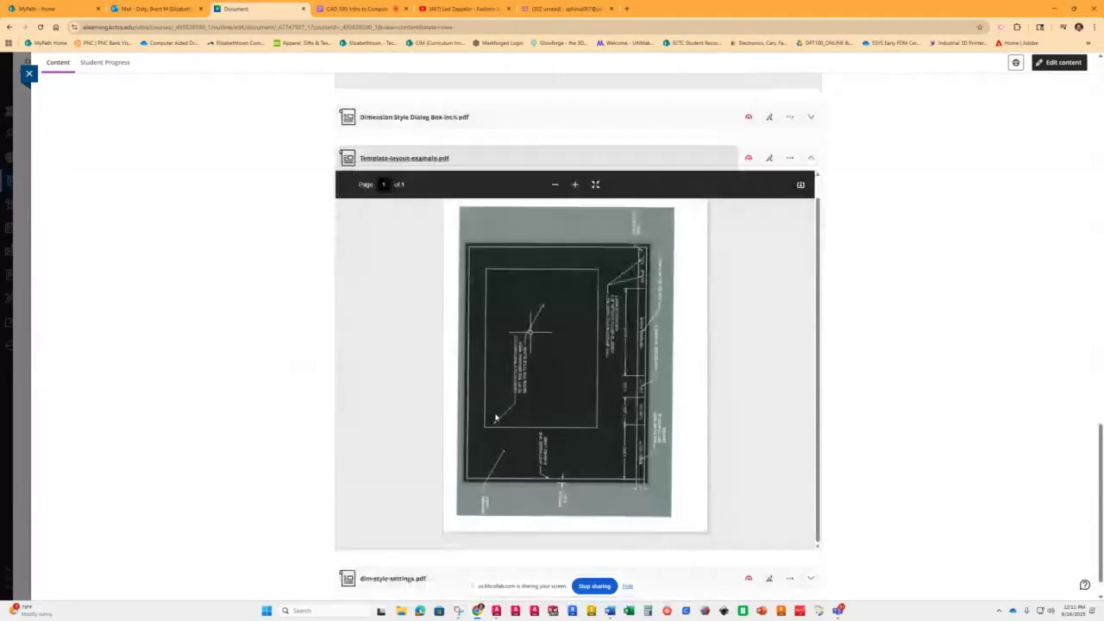
- Examine the template layout example in full screen, enlarged enough to read its title block dimensions, and exit full screen
click(597, 184)
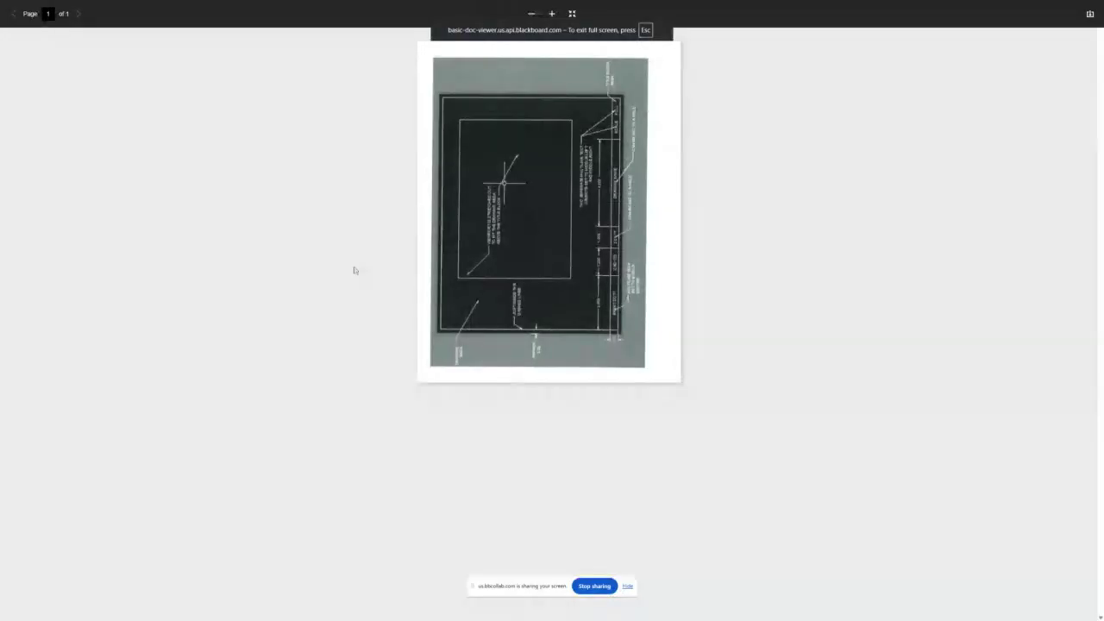
click(552, 15)
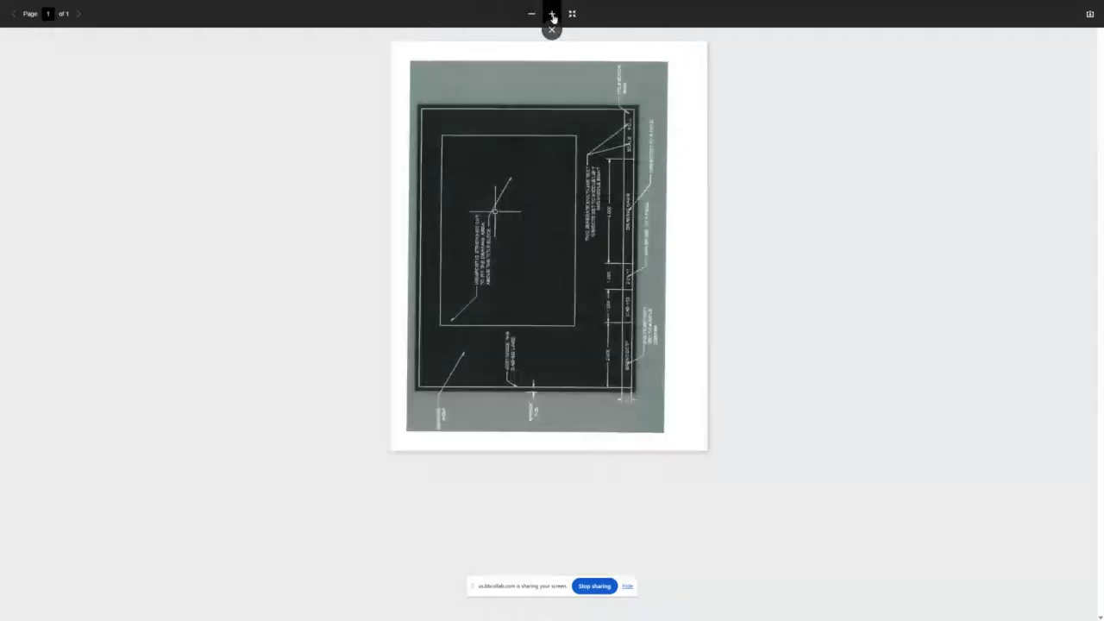
click(552, 15)
click(552, 15)
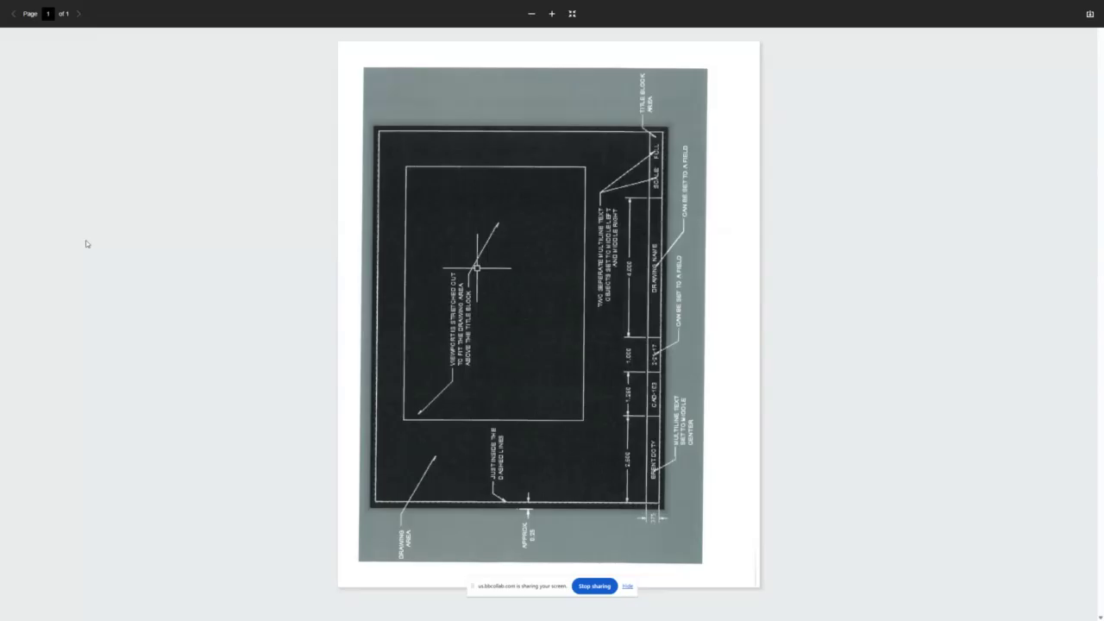
key(Escape)
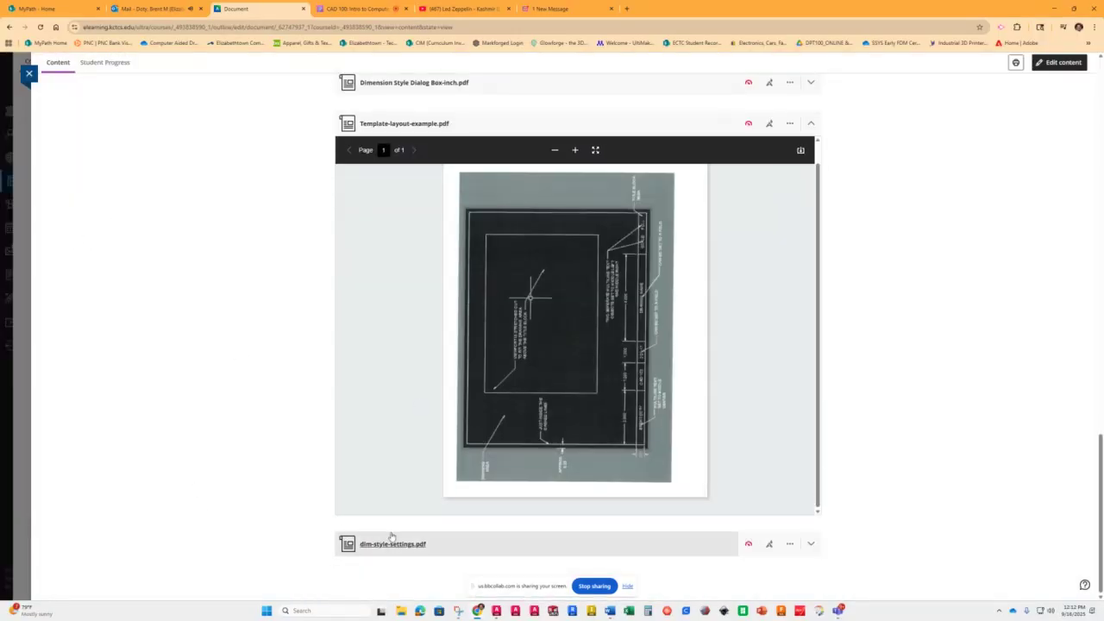
- Look back over the attachments, videos and written directions, and close the Template Instructions document
scroll(250, 321, up, 10)
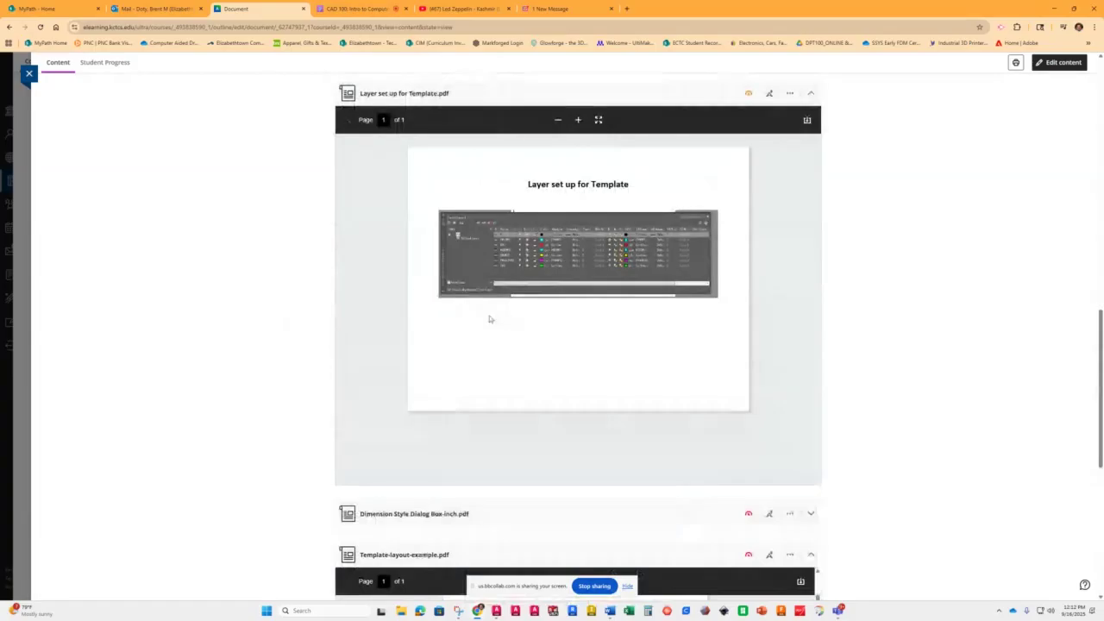
scroll(337, 338, down, 4)
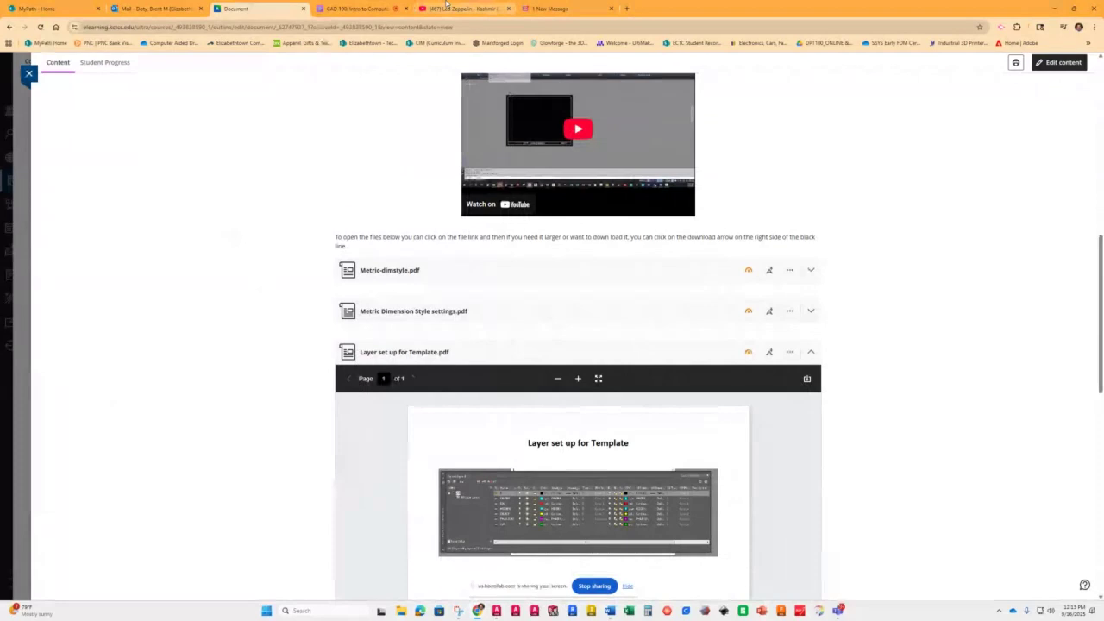
mouse_move(446, 3)
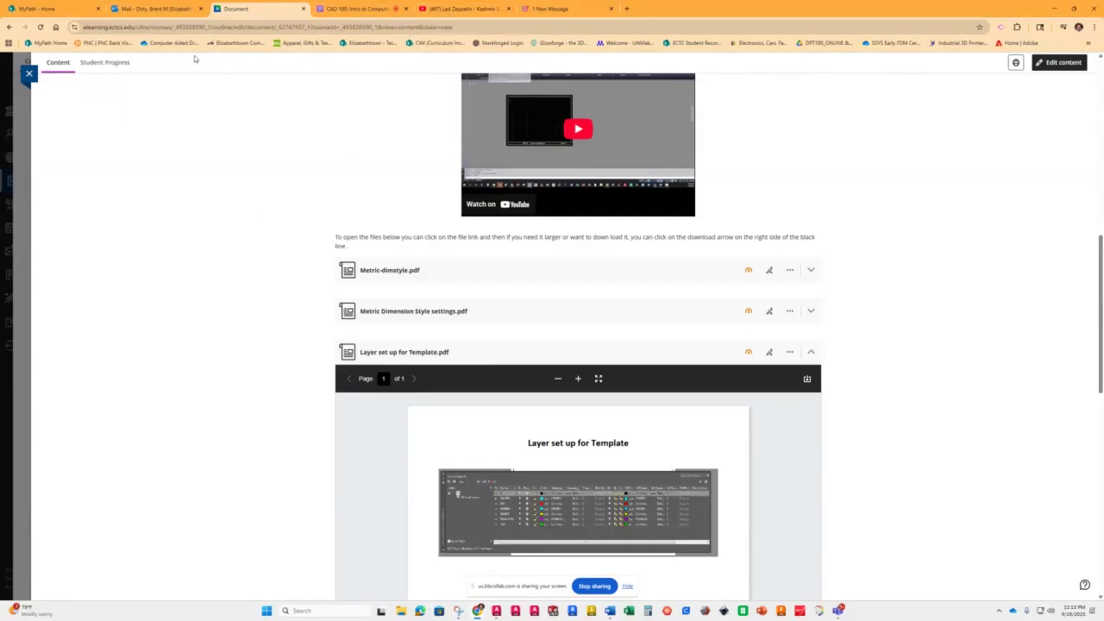
scroll(294, 307, down, 2)
scroll(289, 429, down, 6)
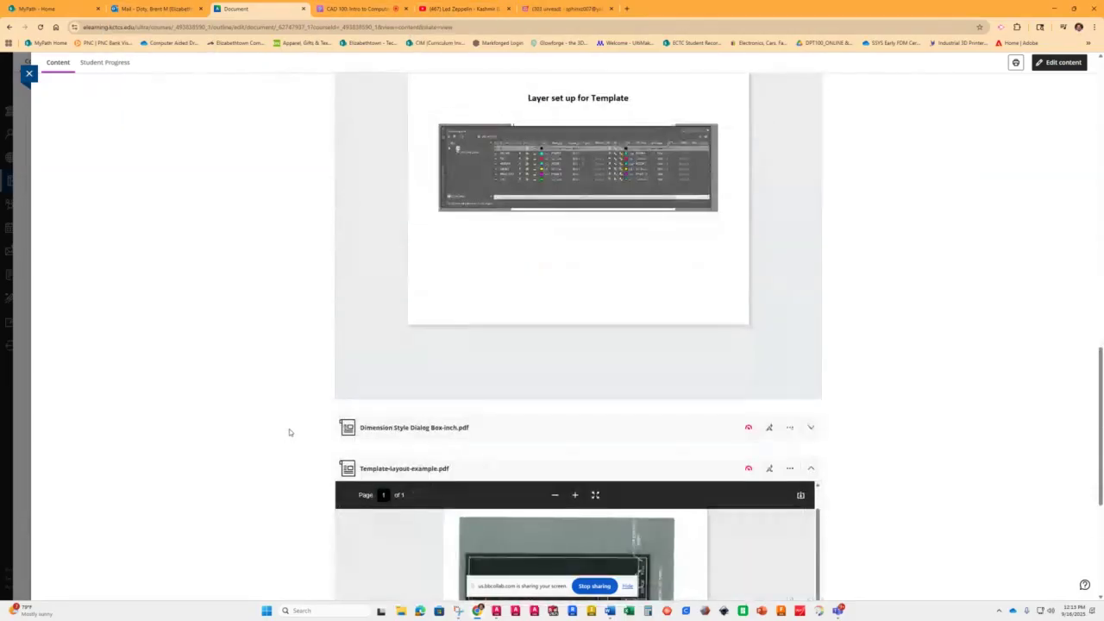
scroll(289, 429, up, 12)
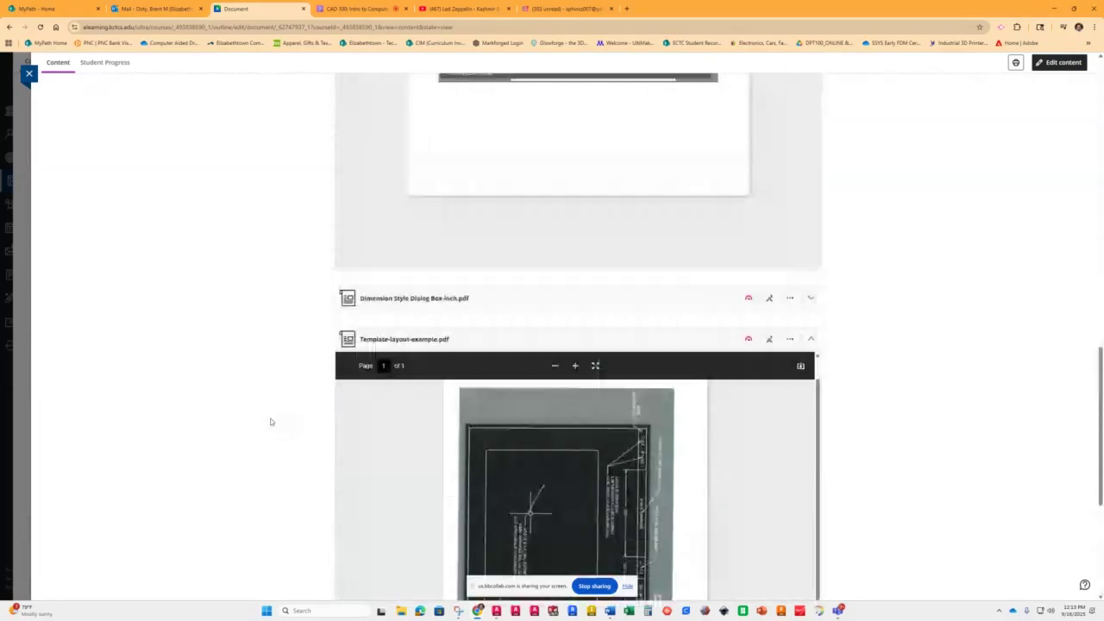
scroll(264, 416, up, 5)
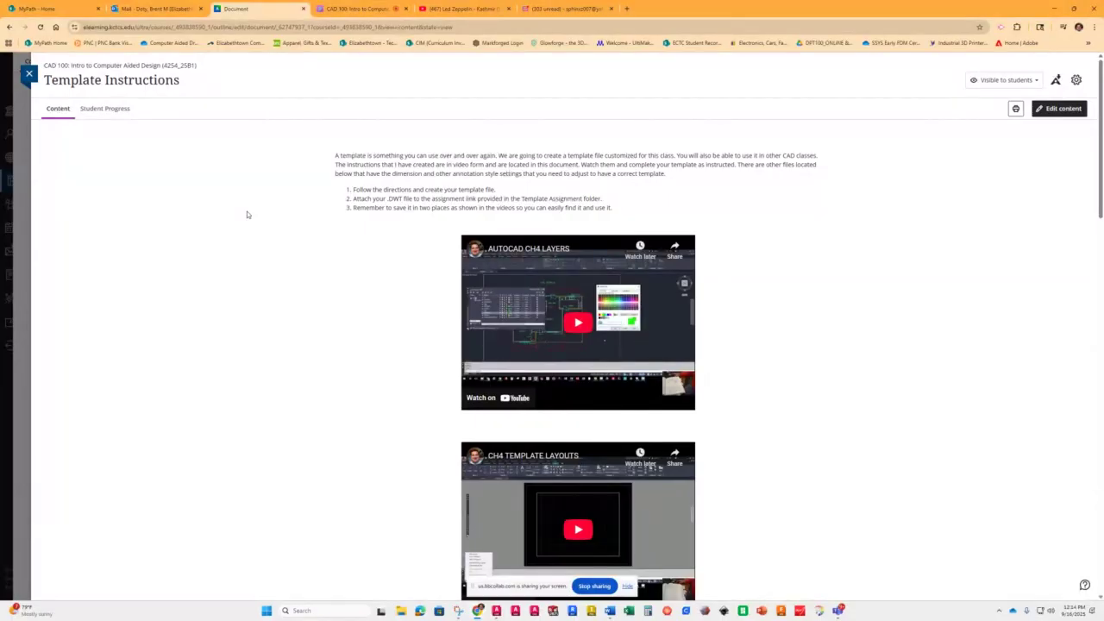
click(28, 76)
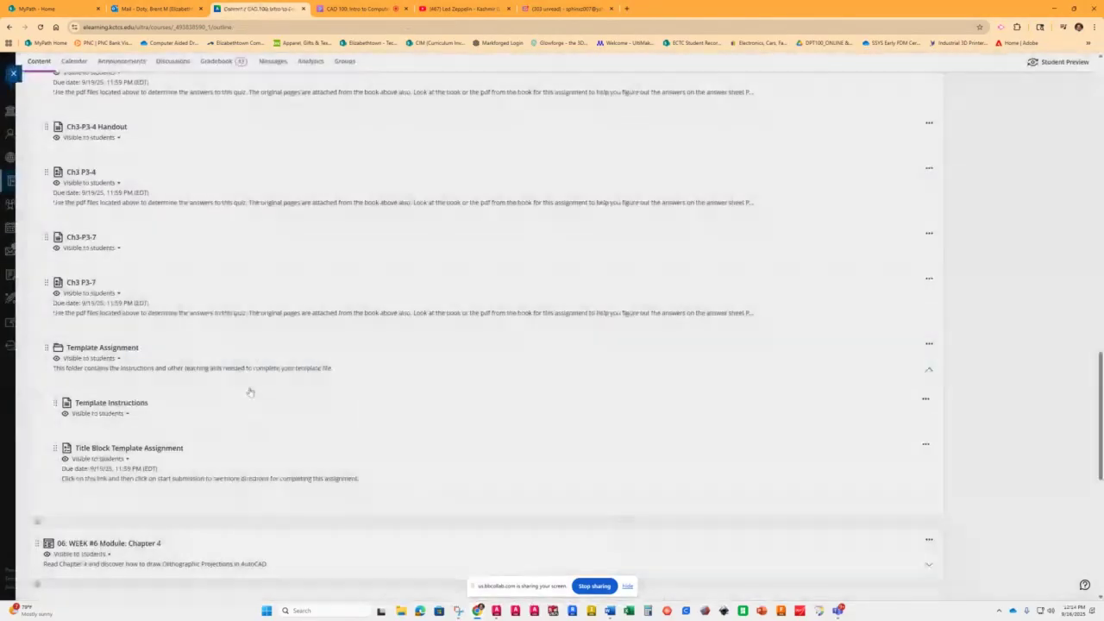
- Check the submission instructions of the Title Block Template Assignment, and return to the course content
scroll(333, 406, down, 1)
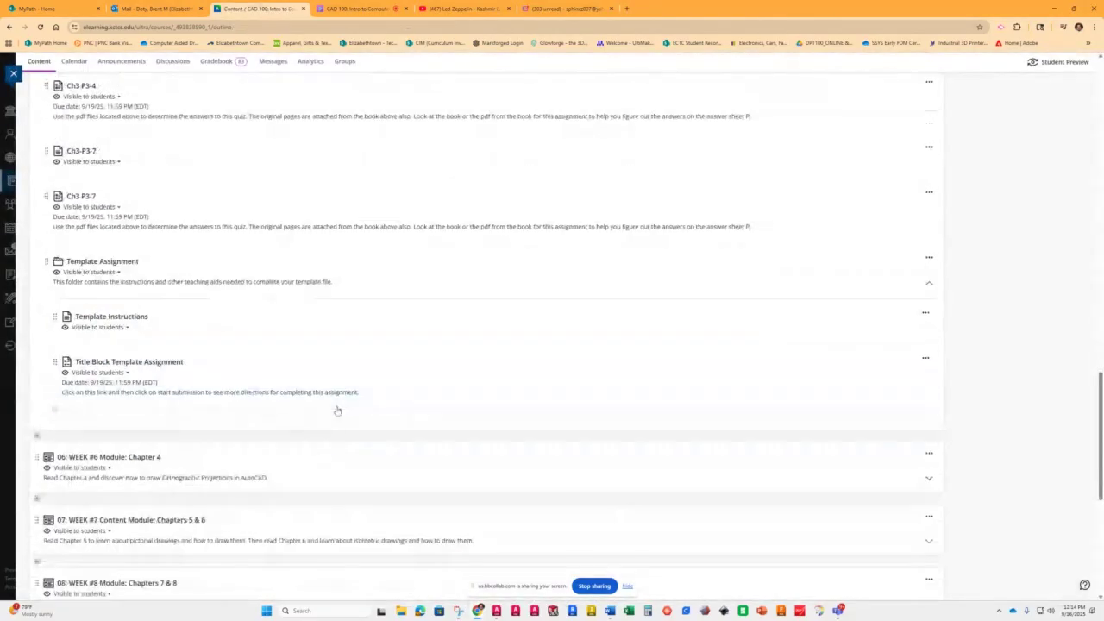
click(404, 368)
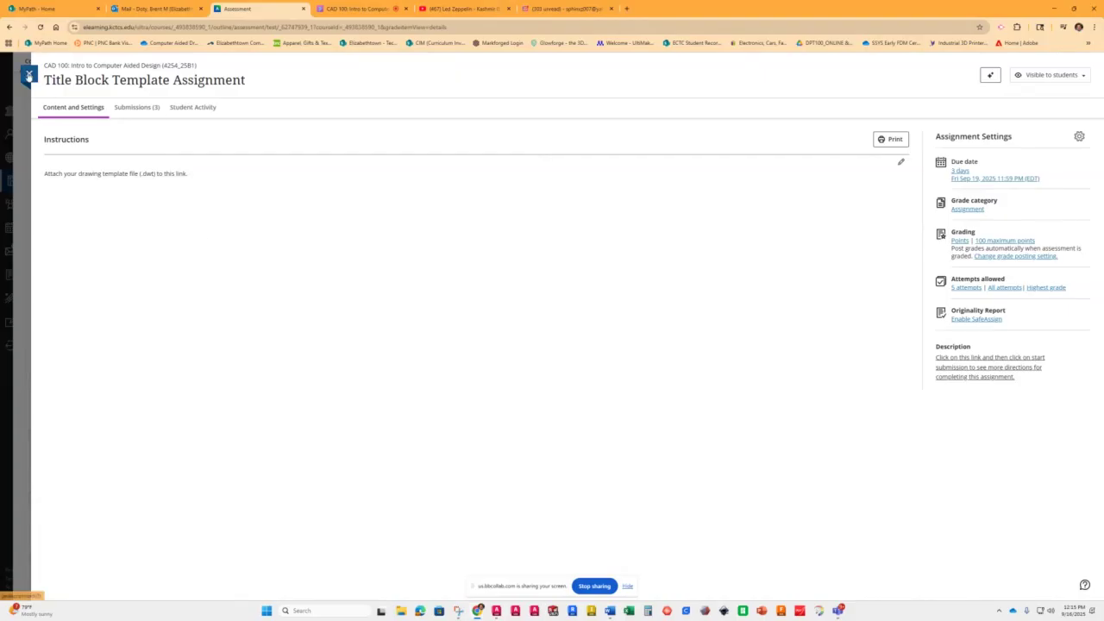
click(28, 74)
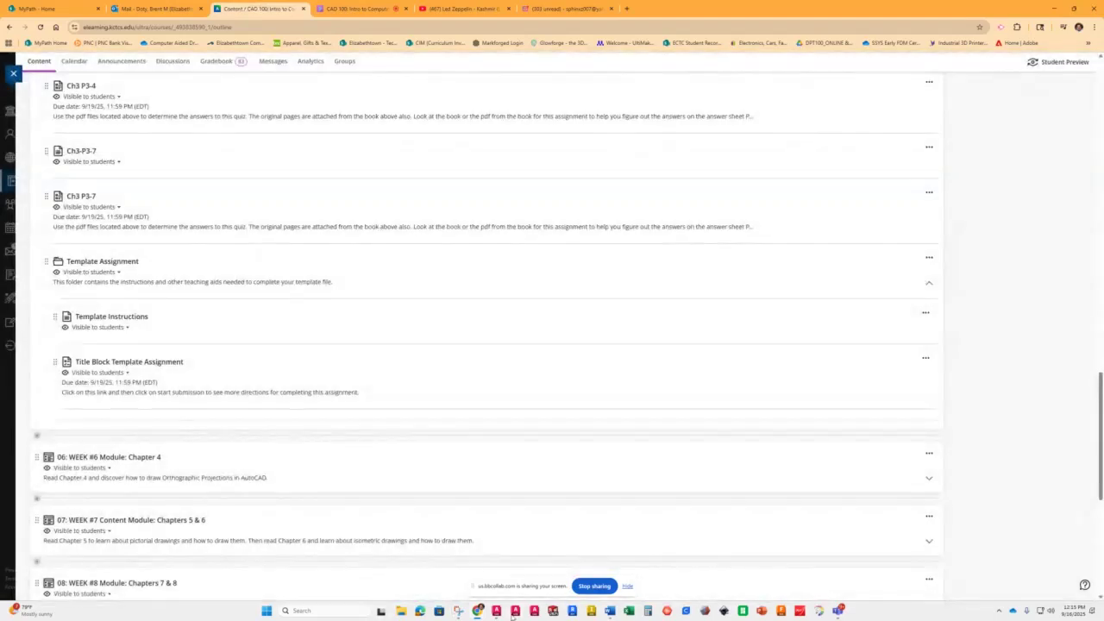
- Switch to AutoCAD with the P2-1 (4).dwg drawing
mouse_move(497, 613)
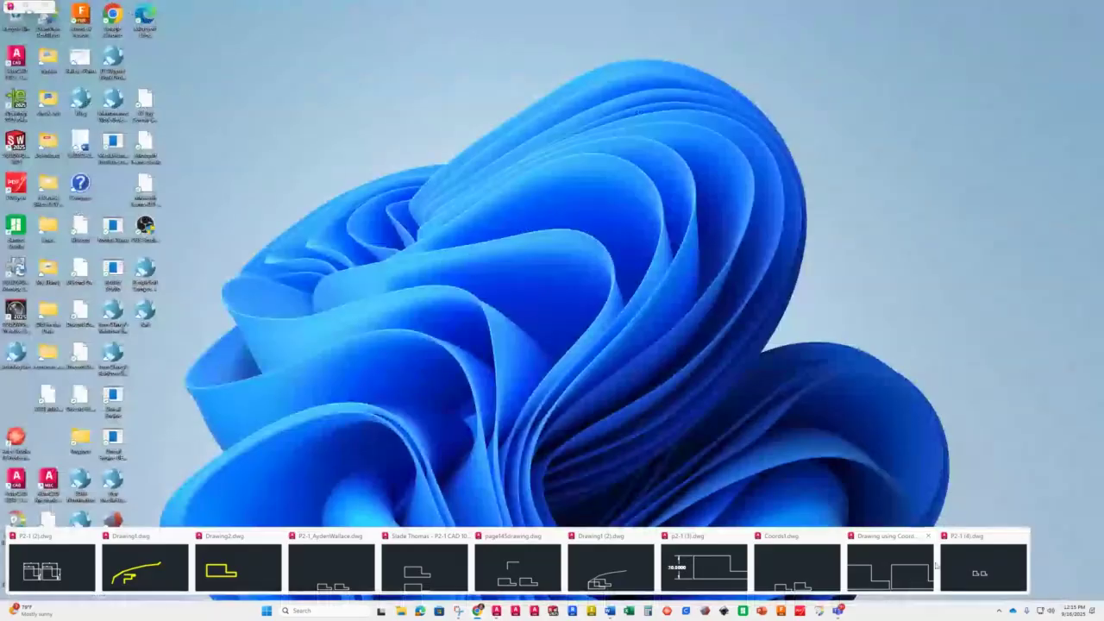
click(967, 567)
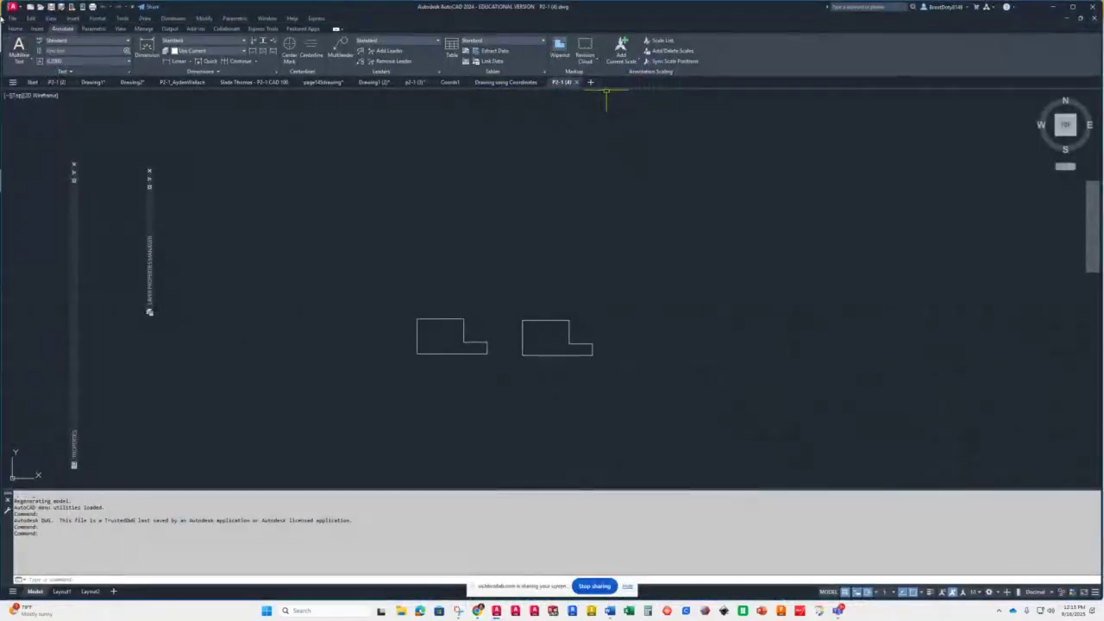
click(12, 82)
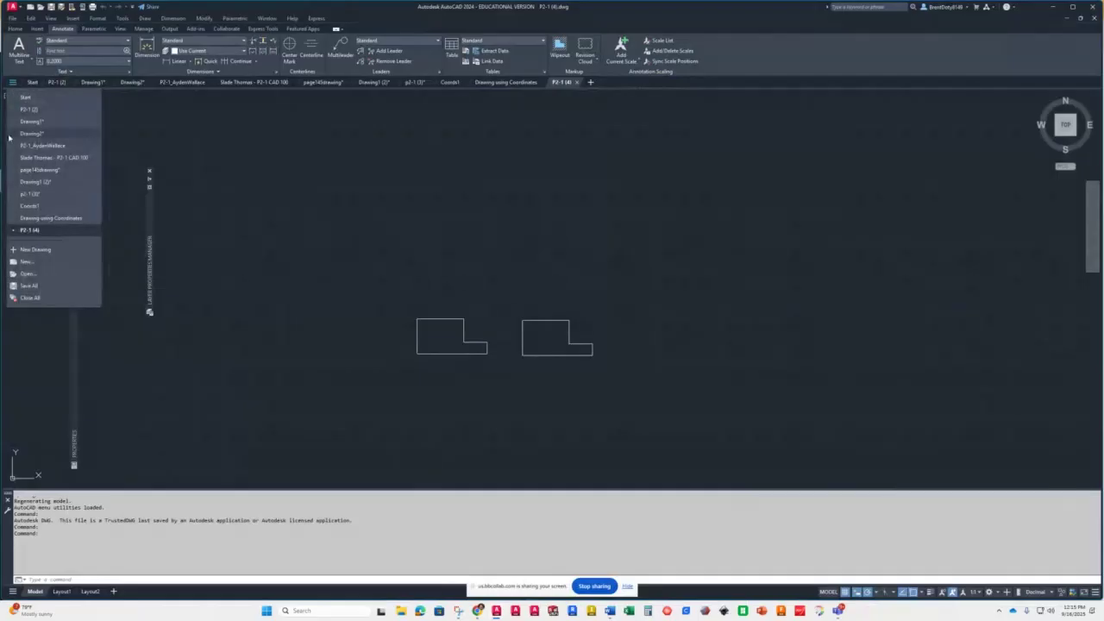
click(33, 82)
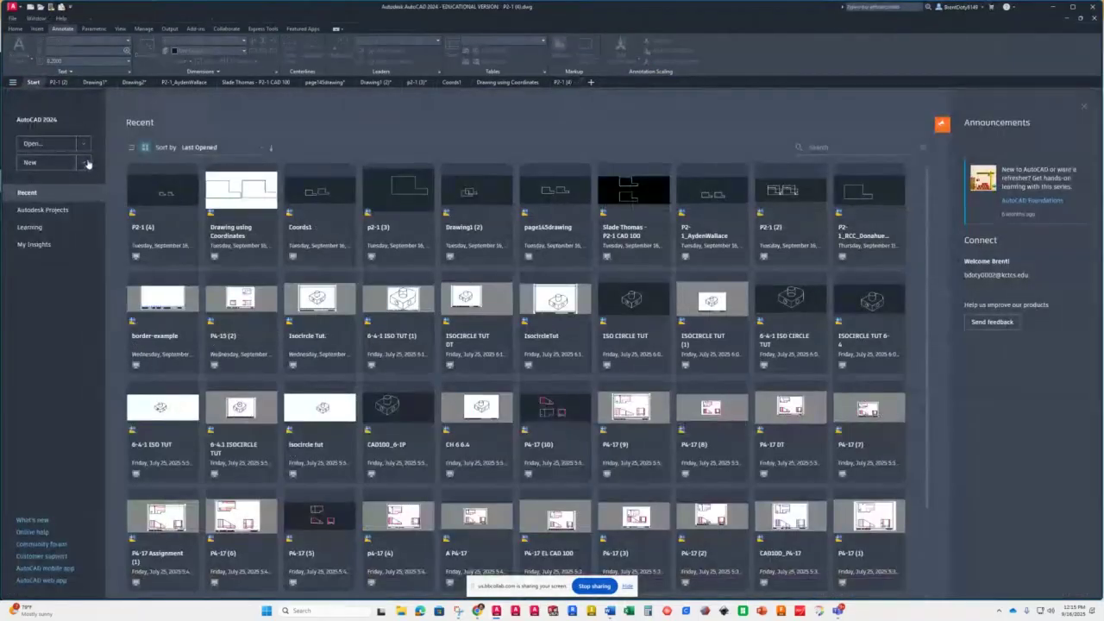
click(85, 163)
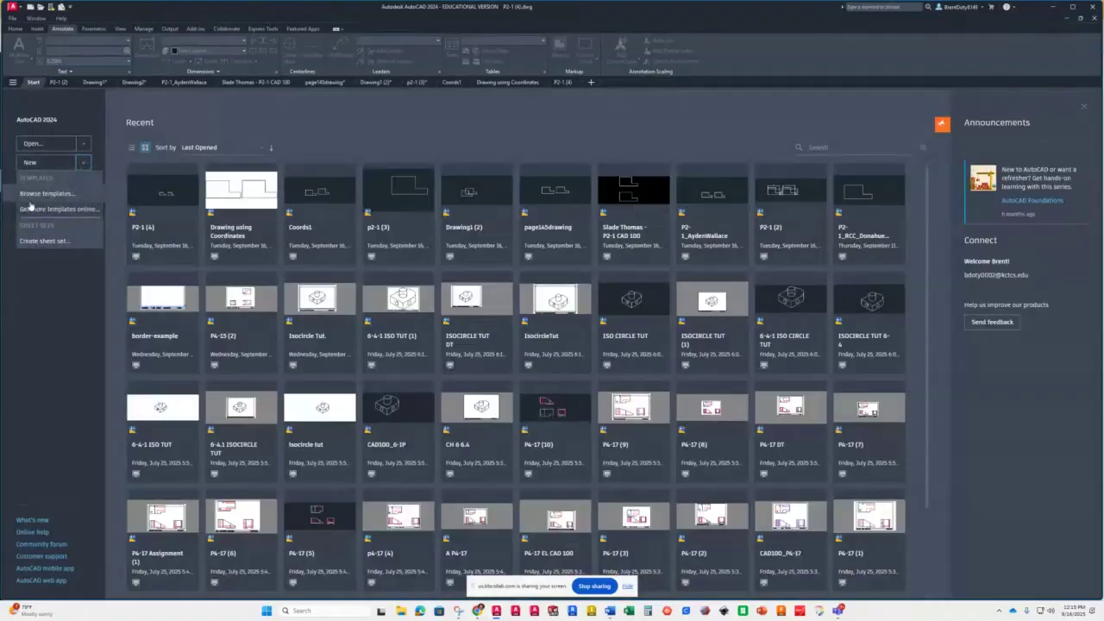
click(87, 164)
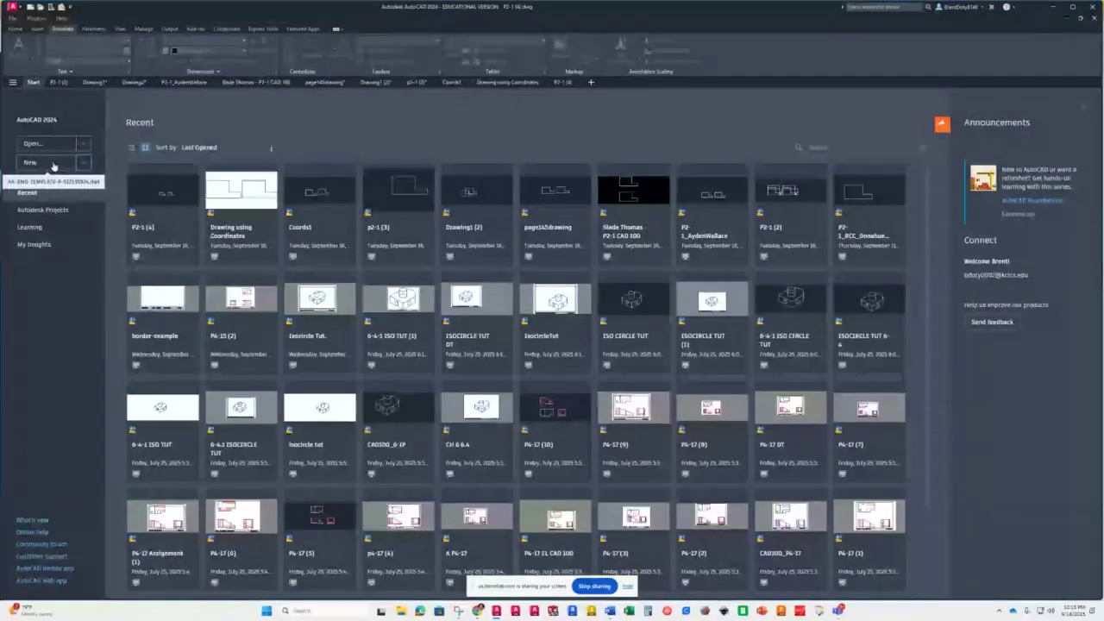
click(83, 164)
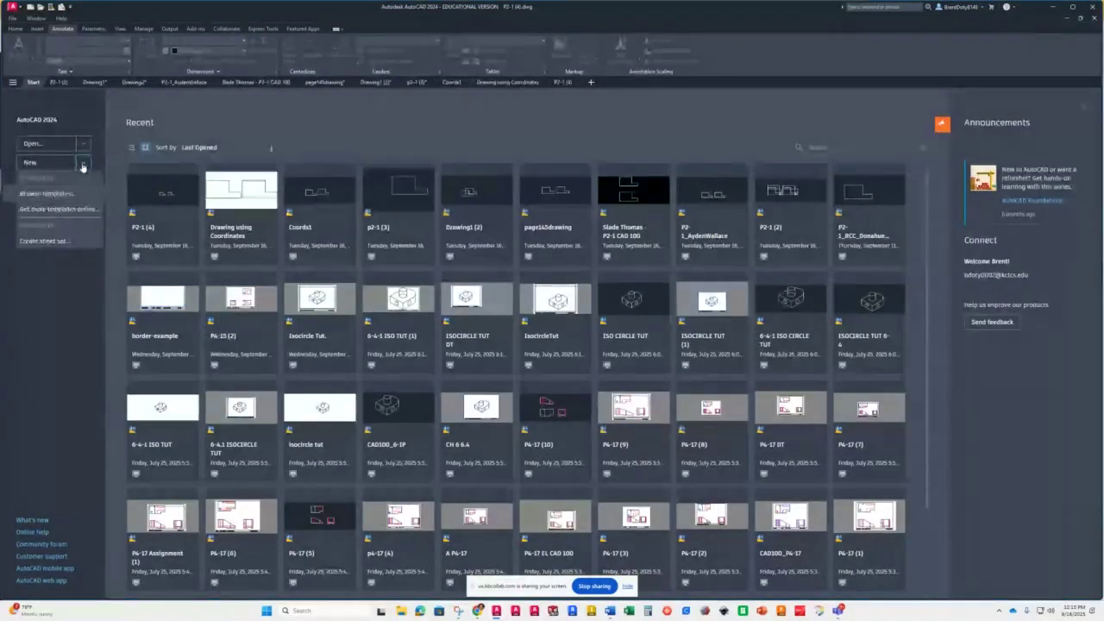
click(28, 195)
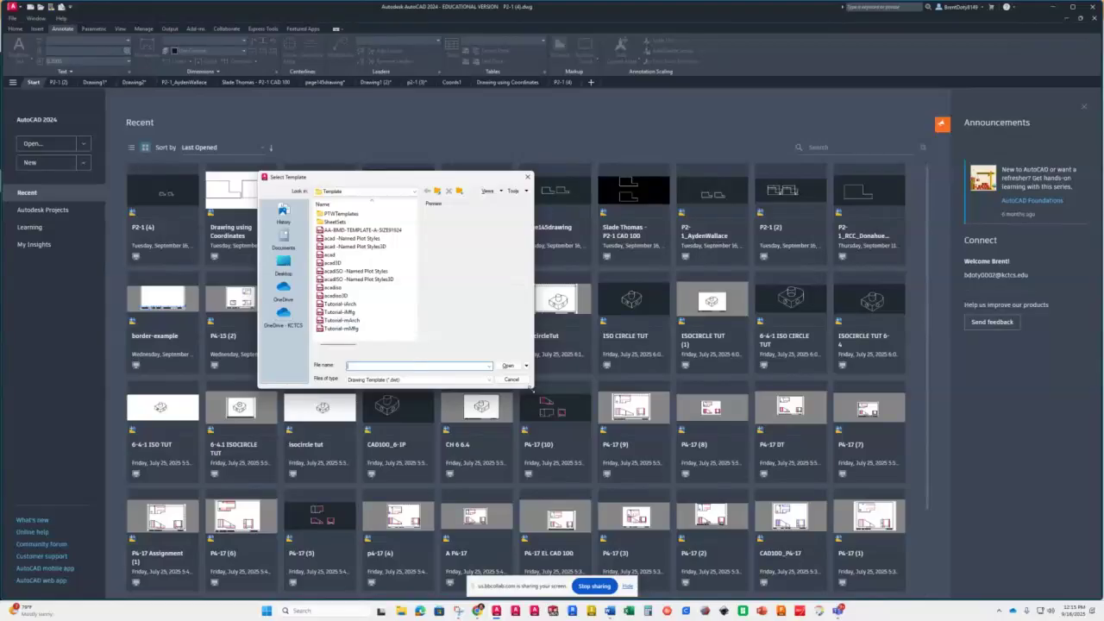
click(512, 379)
- Close AutoCAD 2024 and discard the unsaved changes in its open drawings
click(1097, 7)
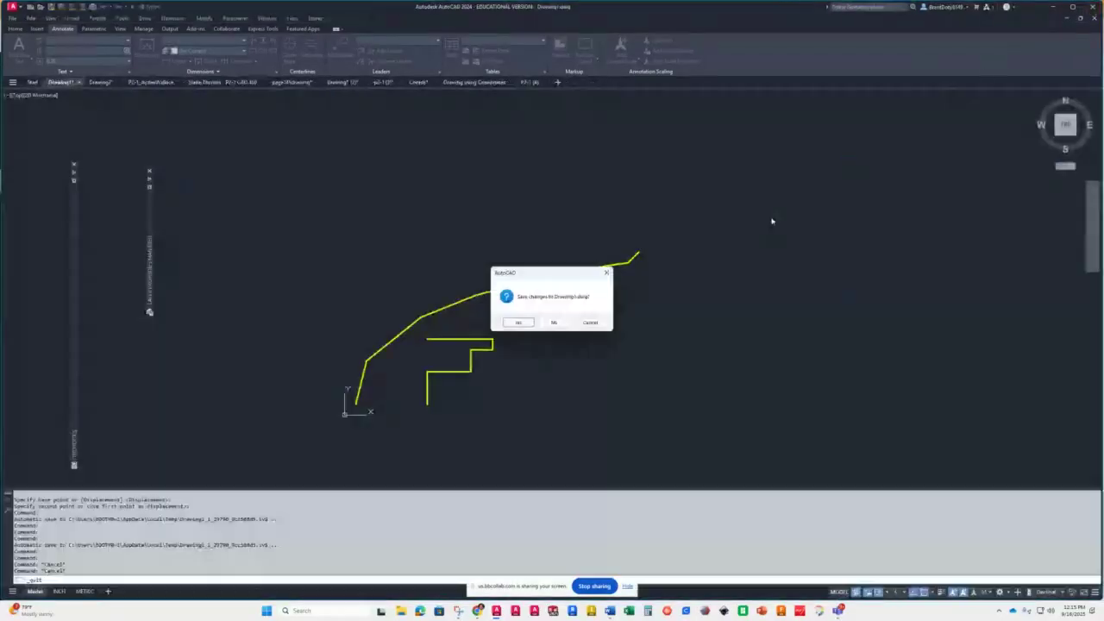
click(554, 322)
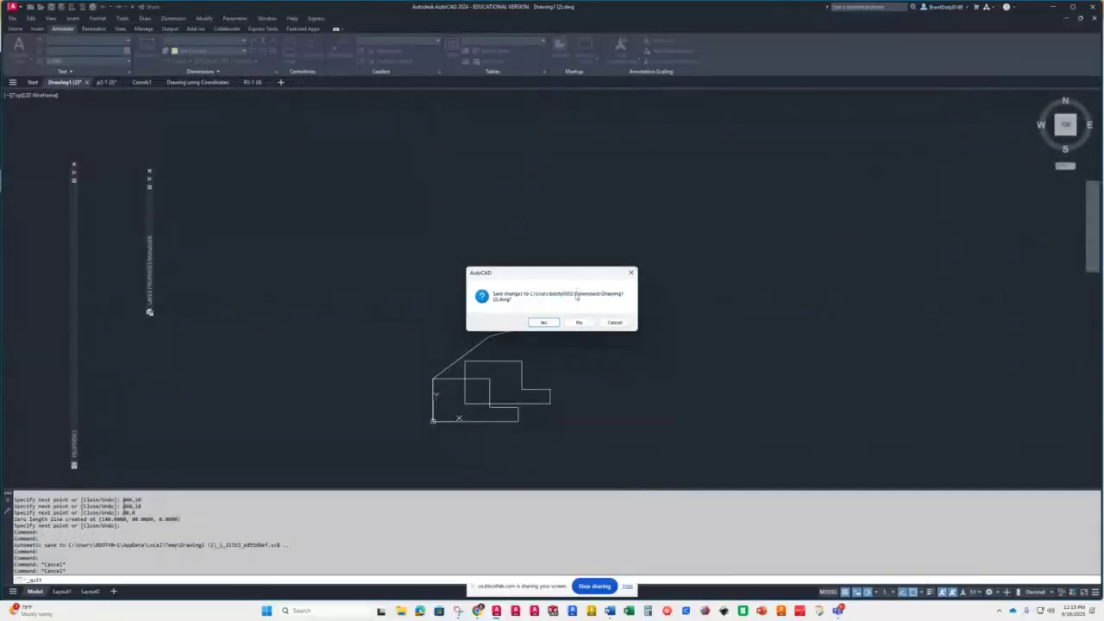
click(580, 322)
click(580, 323)
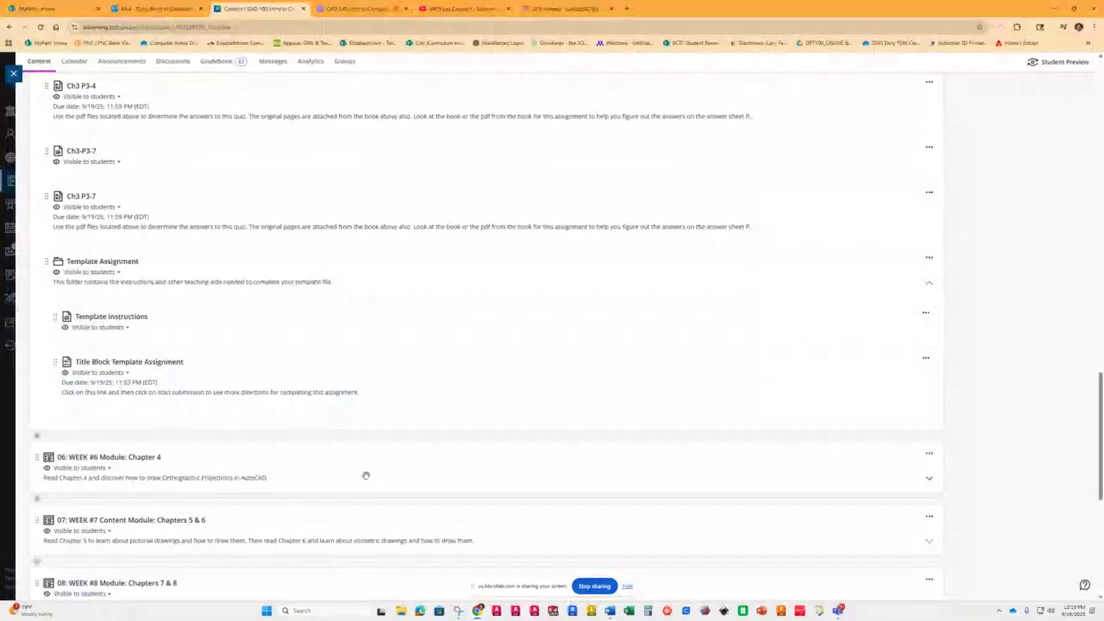
- Switch to AutoCAD 2025 and start a new drawing from the acad.dwt template
click(516, 613)
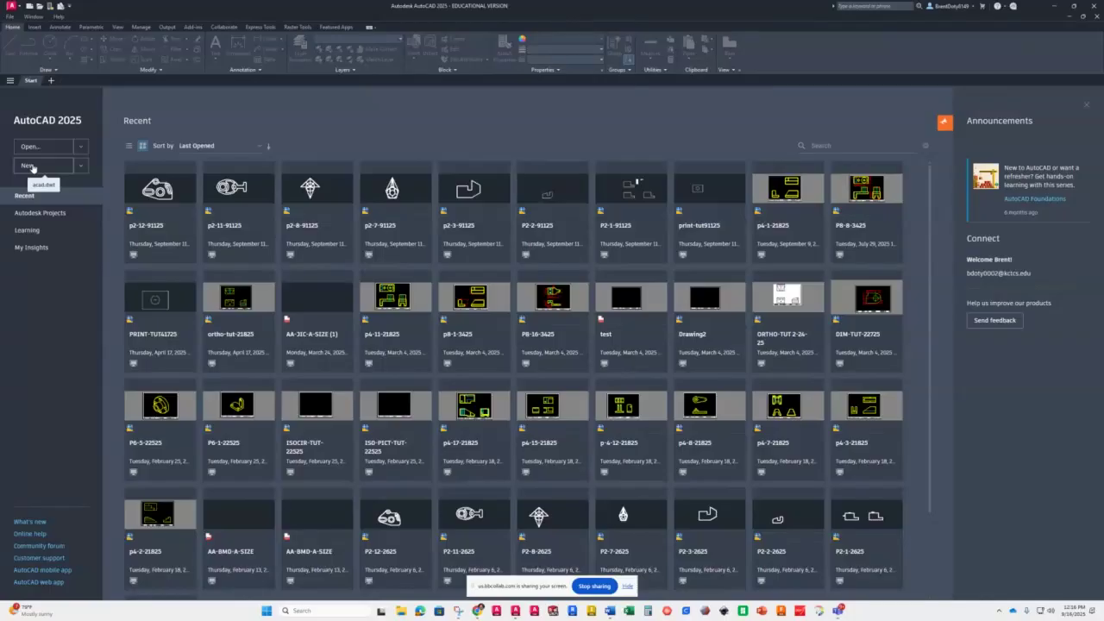
click(80, 168)
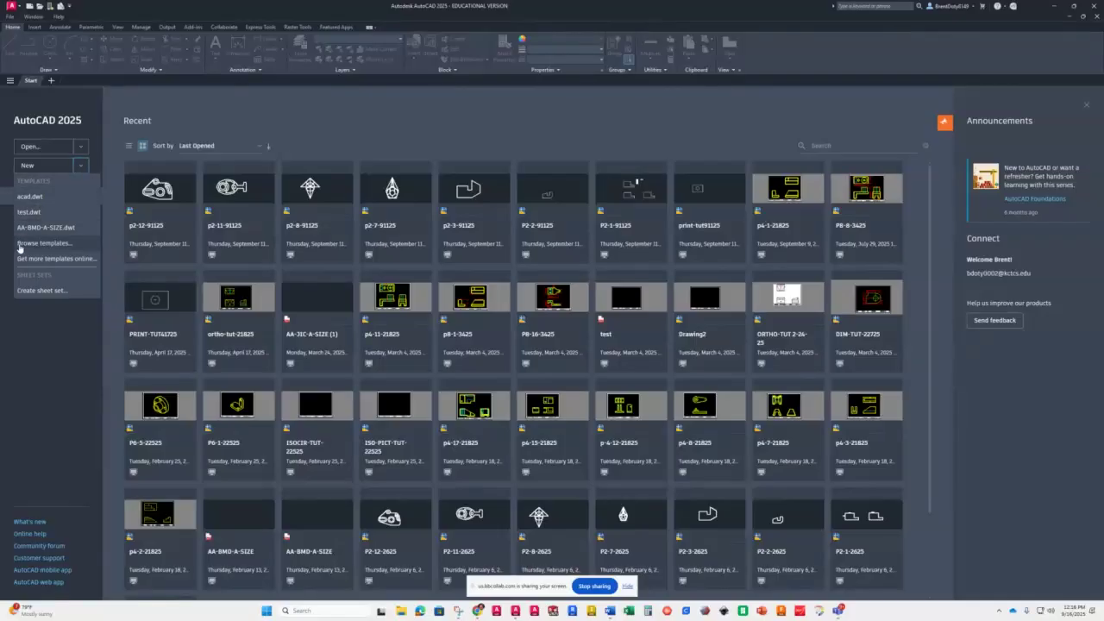
click(29, 197)
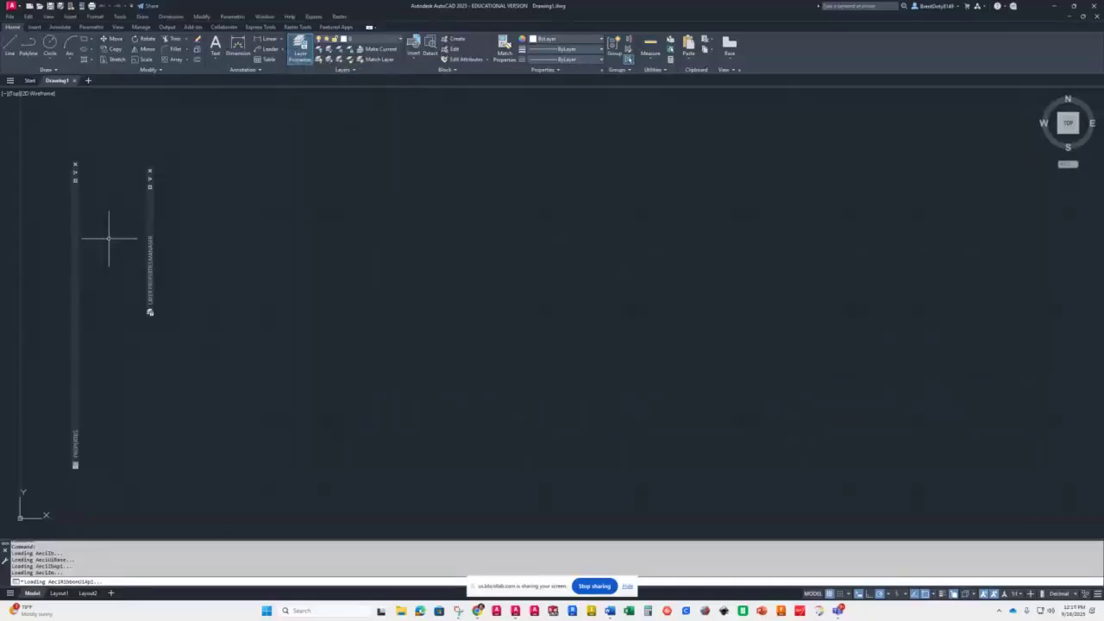
- Expand the Layer Properties Manager and enlarge it in width and height
mouse_move(152, 208)
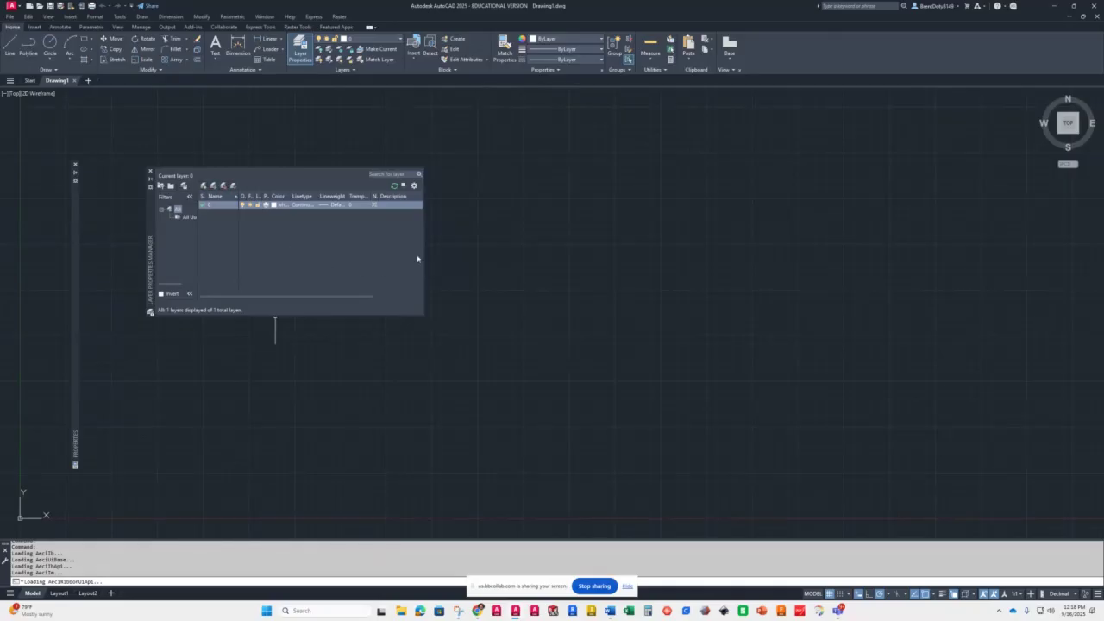
drag(425, 254, 642, 259)
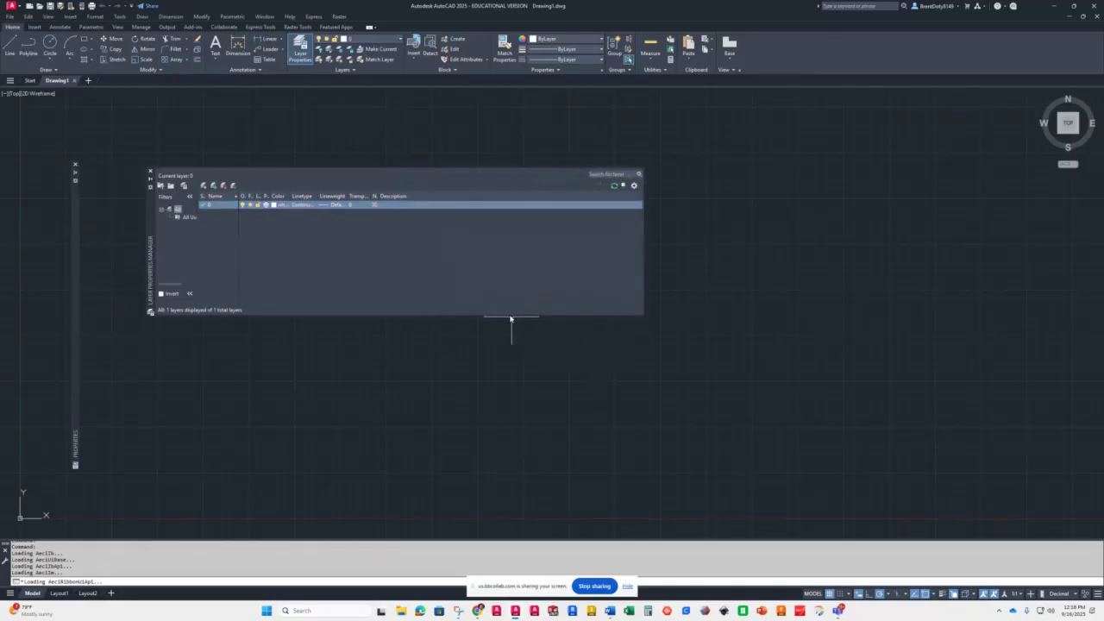
drag(510, 318, 506, 454)
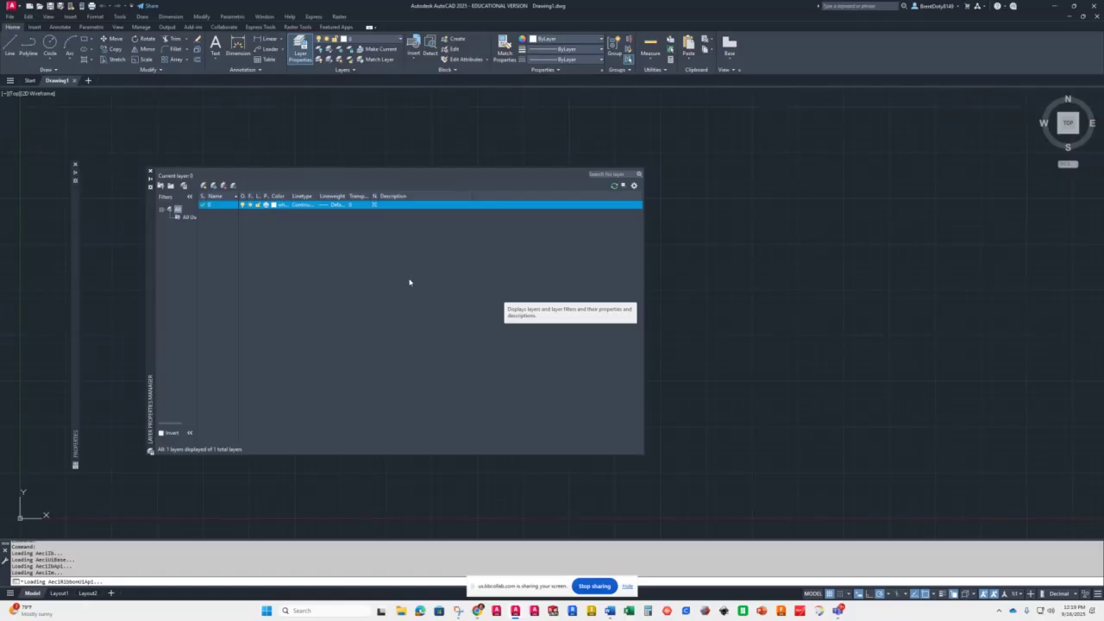
- Widen the layer list columns from Name through New VP Freeze and extend the palette to fit their full headings
mouse_move(76, 276)
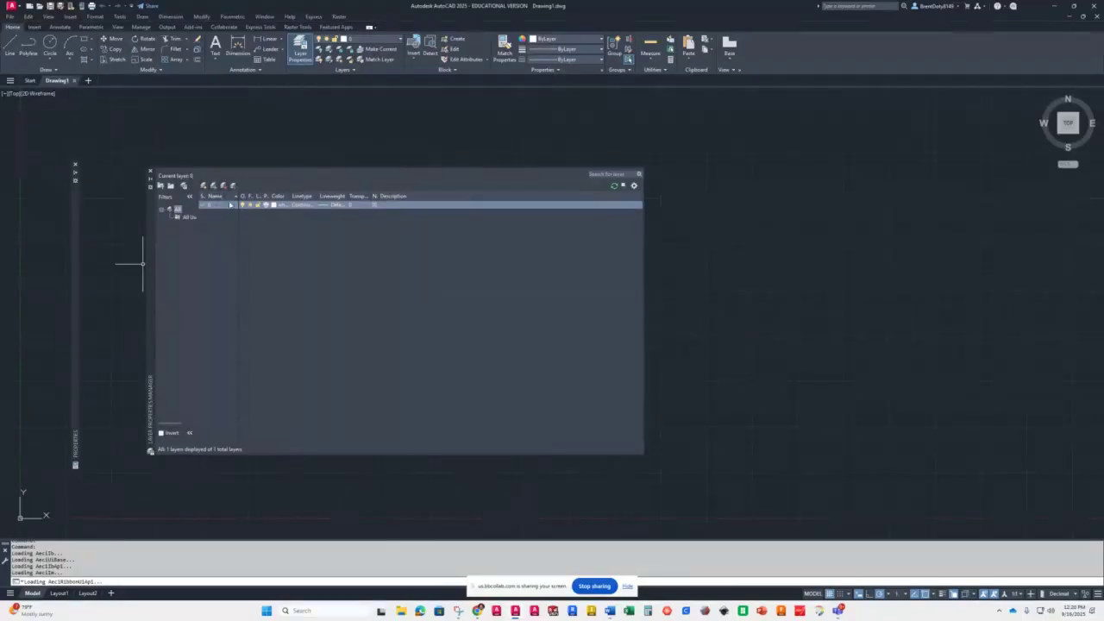
drag(240, 195, 277, 195)
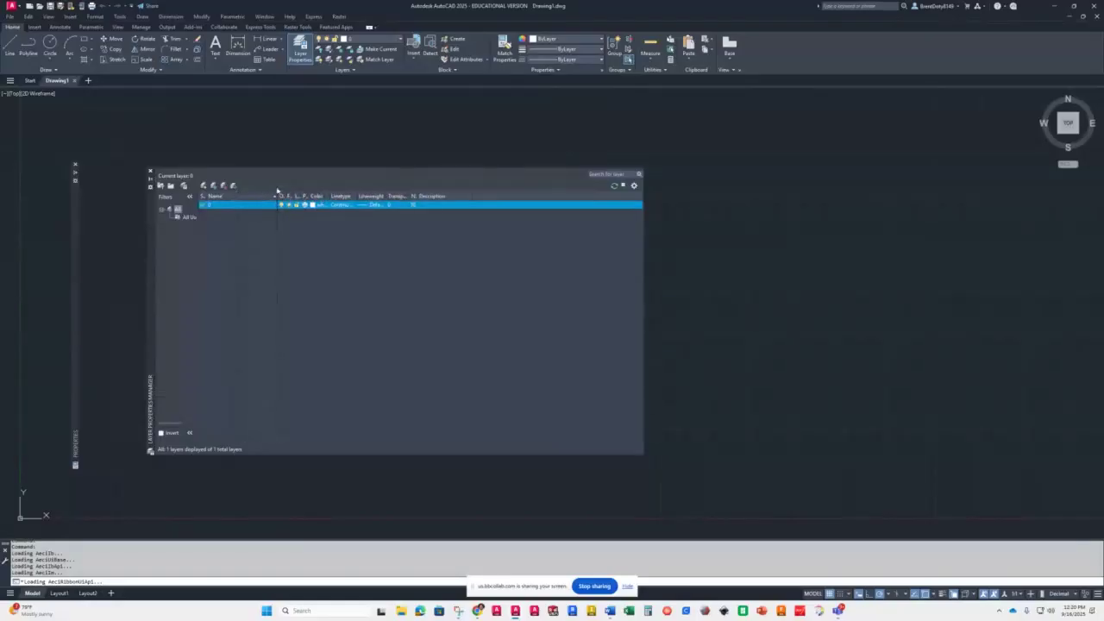
drag(290, 197, 393, 197)
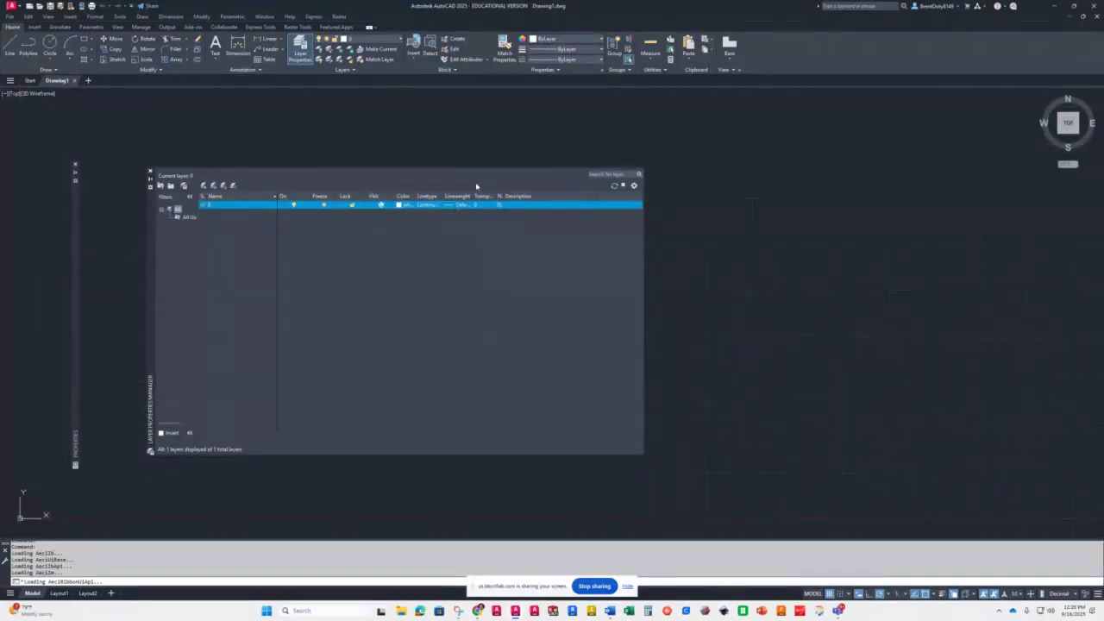
drag(496, 197, 560, 199)
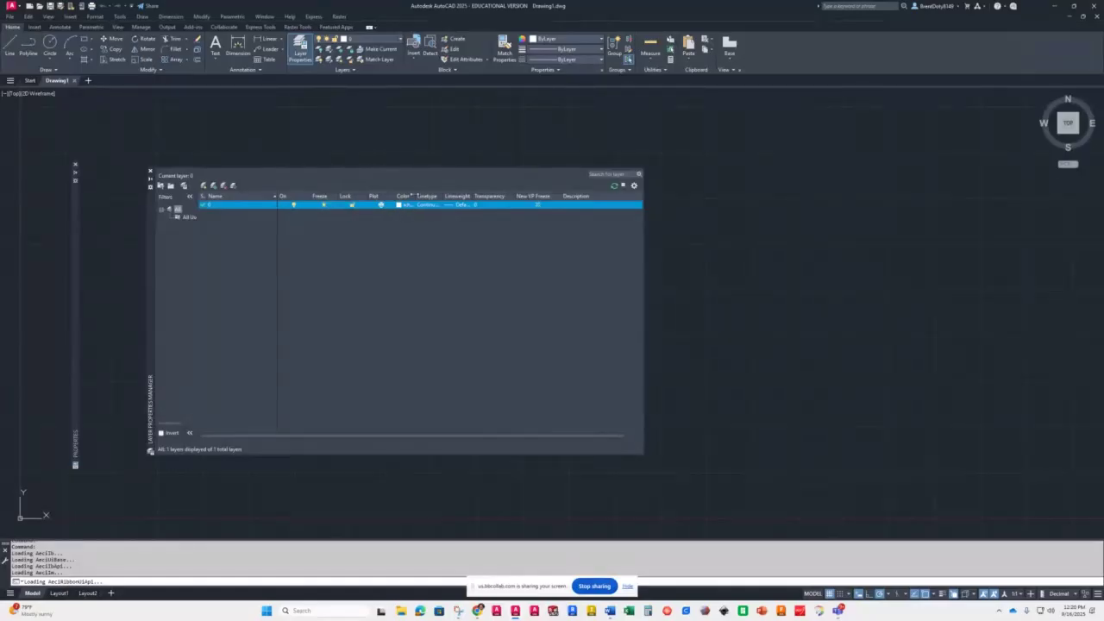
drag(417, 194, 434, 195)
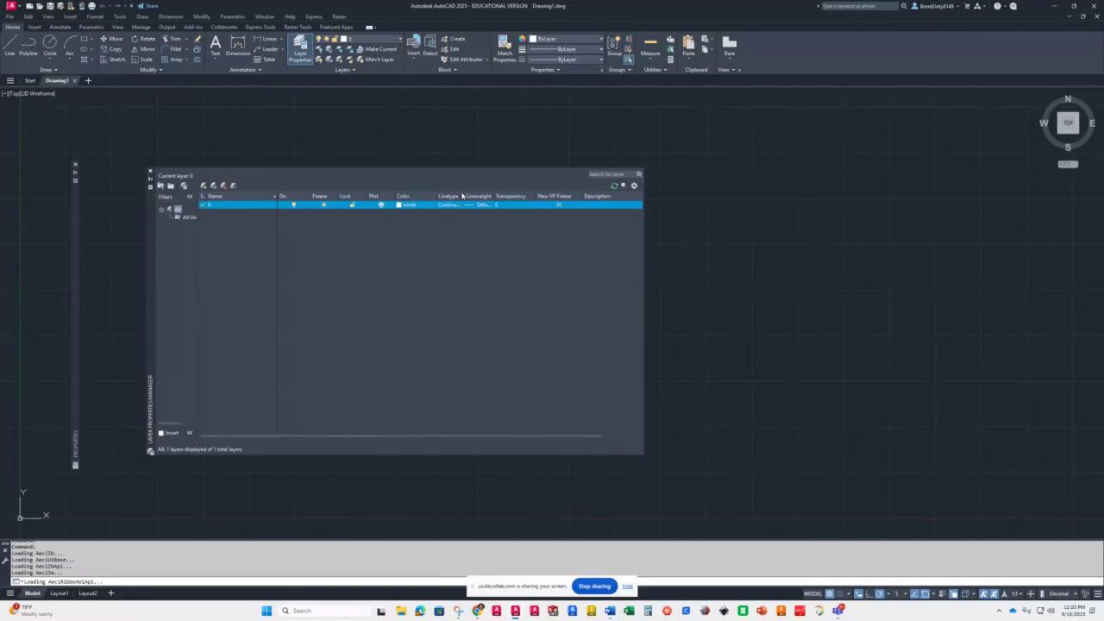
drag(476, 195, 534, 195)
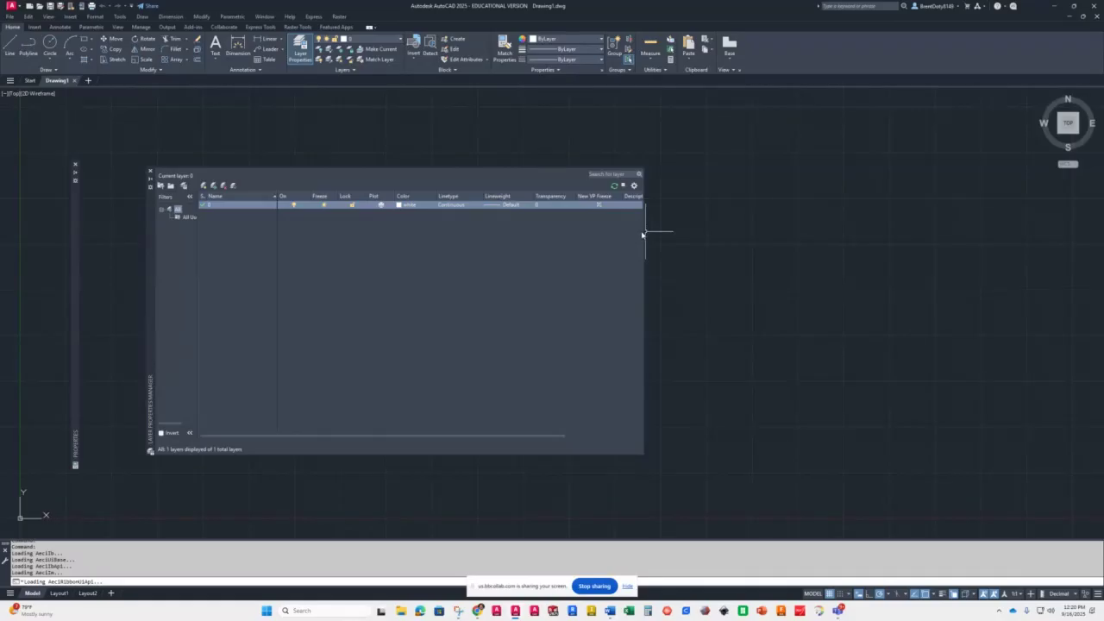
drag(646, 233, 683, 234)
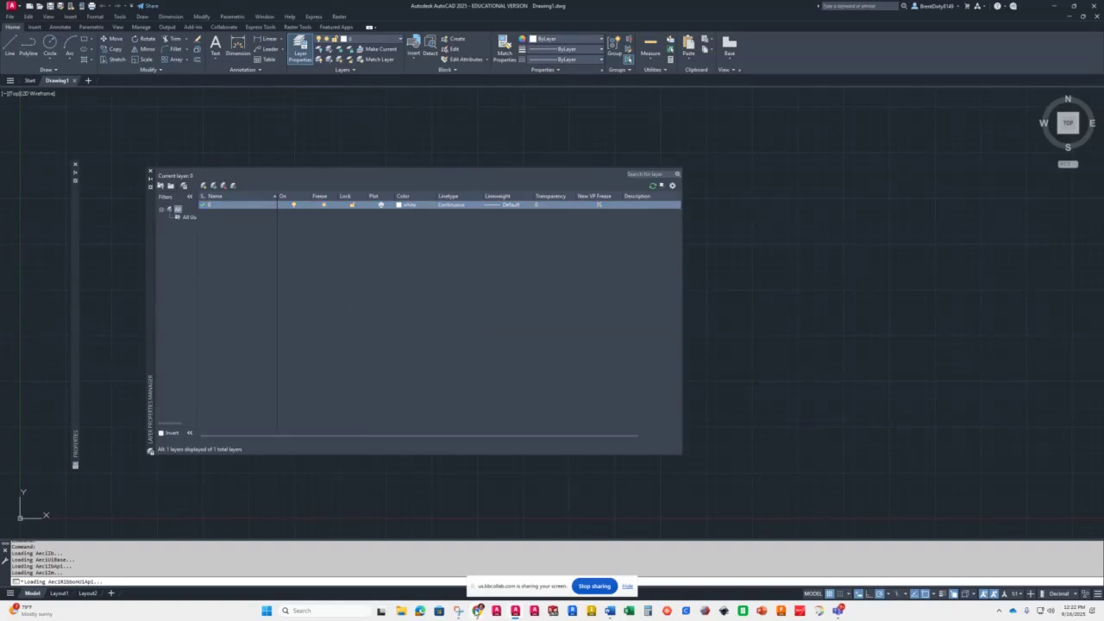
- Check the online class session for raised hands in the browser, and return to the new drawing in AutoCAD 2025
mouse_move(476, 612)
click(448, 552)
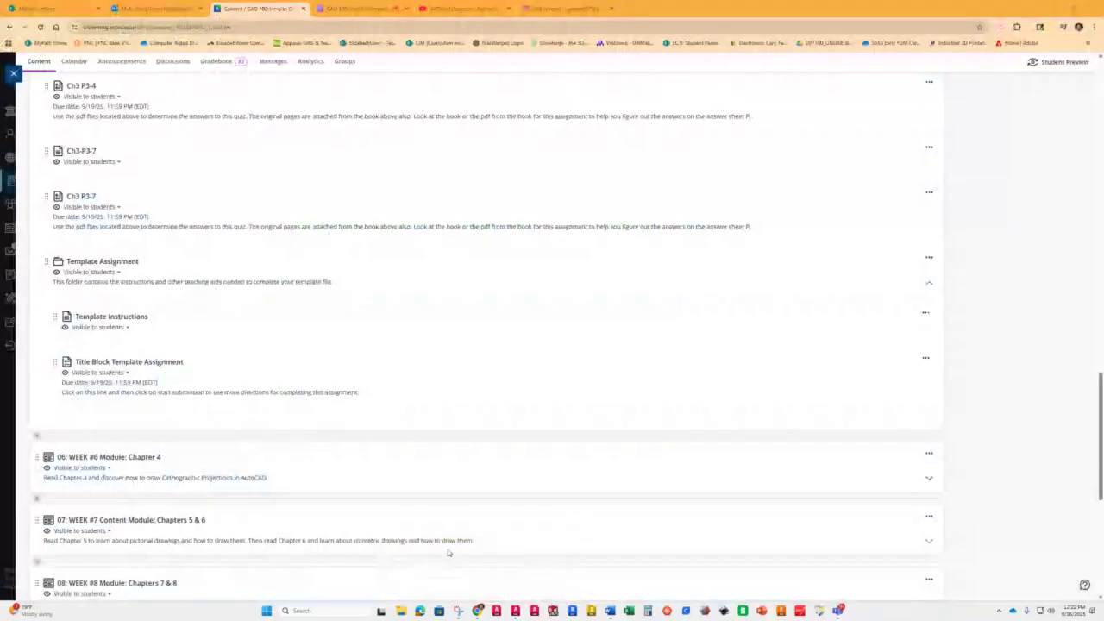
click(345, 9)
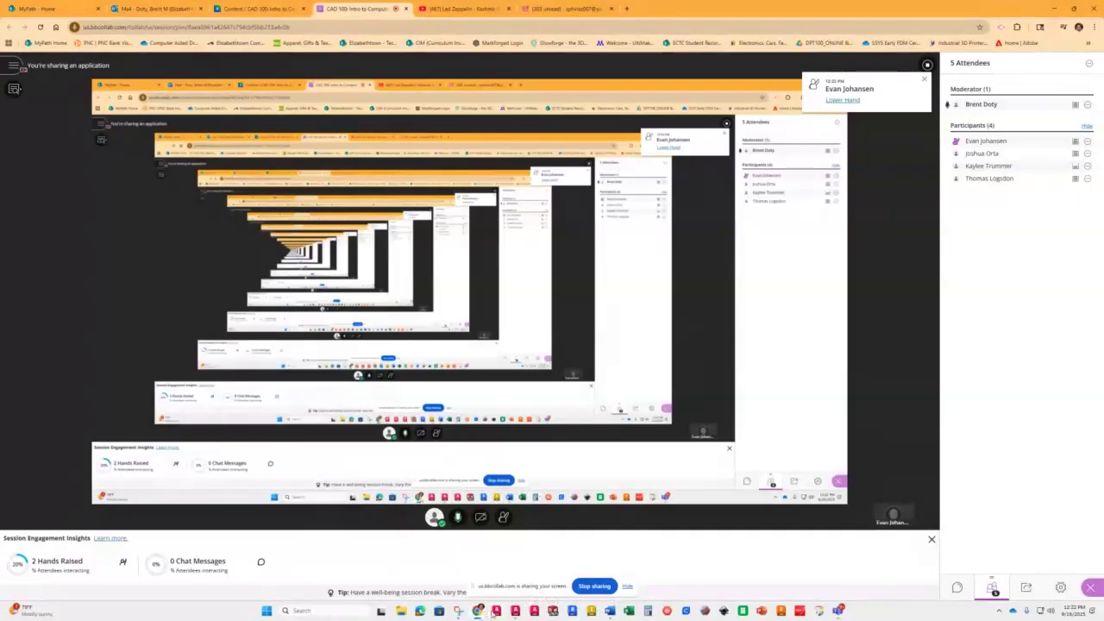
click(519, 599)
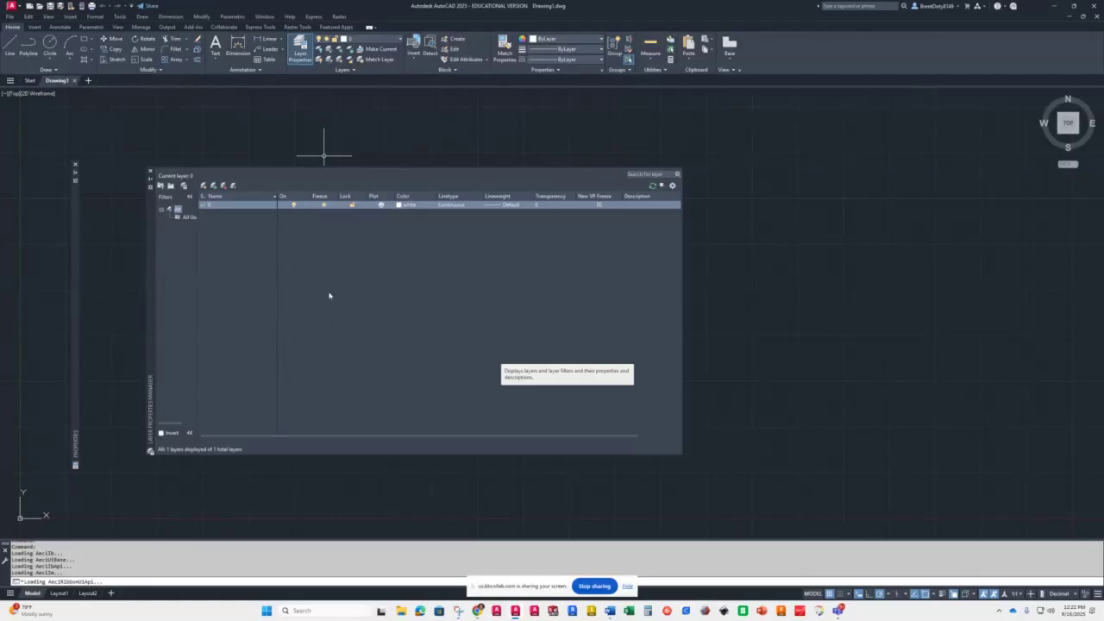
- Widen the Status column of the layer list and create a layer named OBJECT
mouse_move(74, 237)
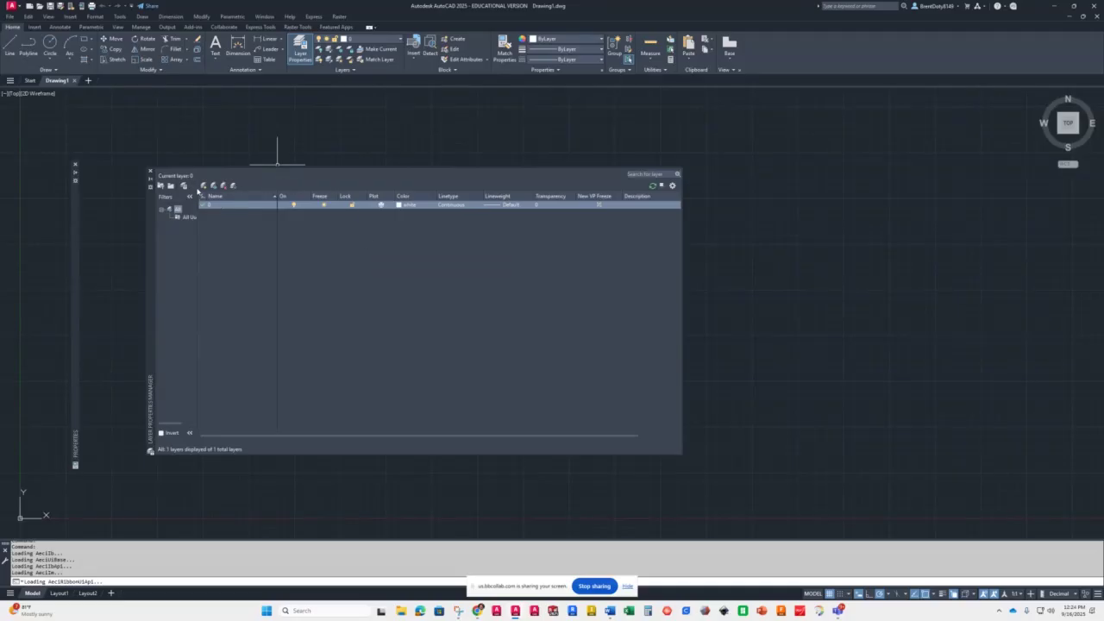
drag(200, 195, 219, 195)
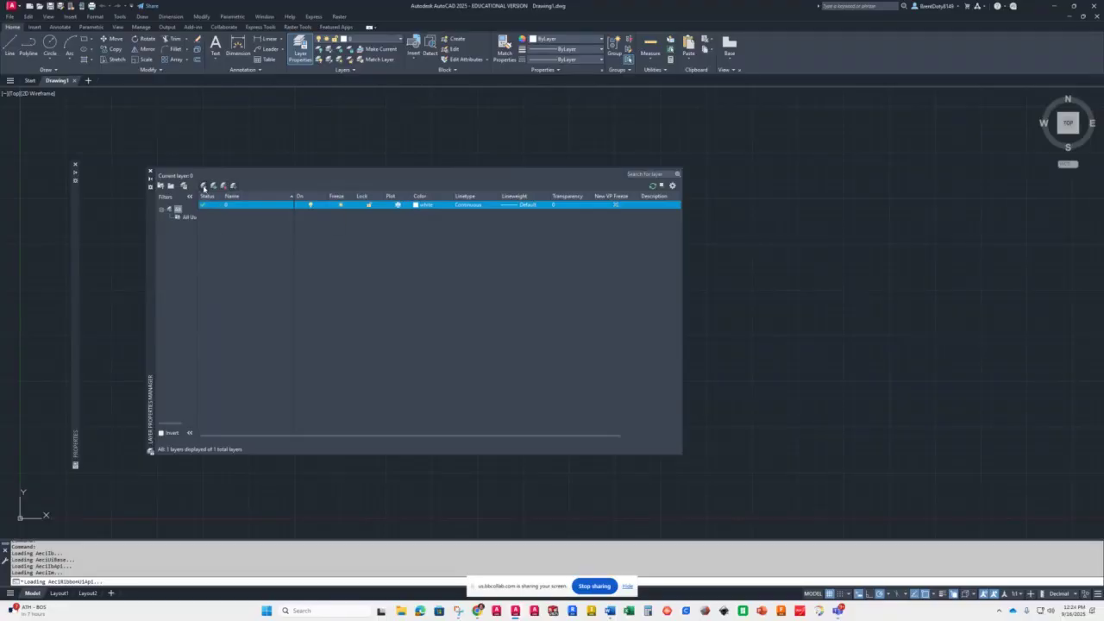
click(204, 186)
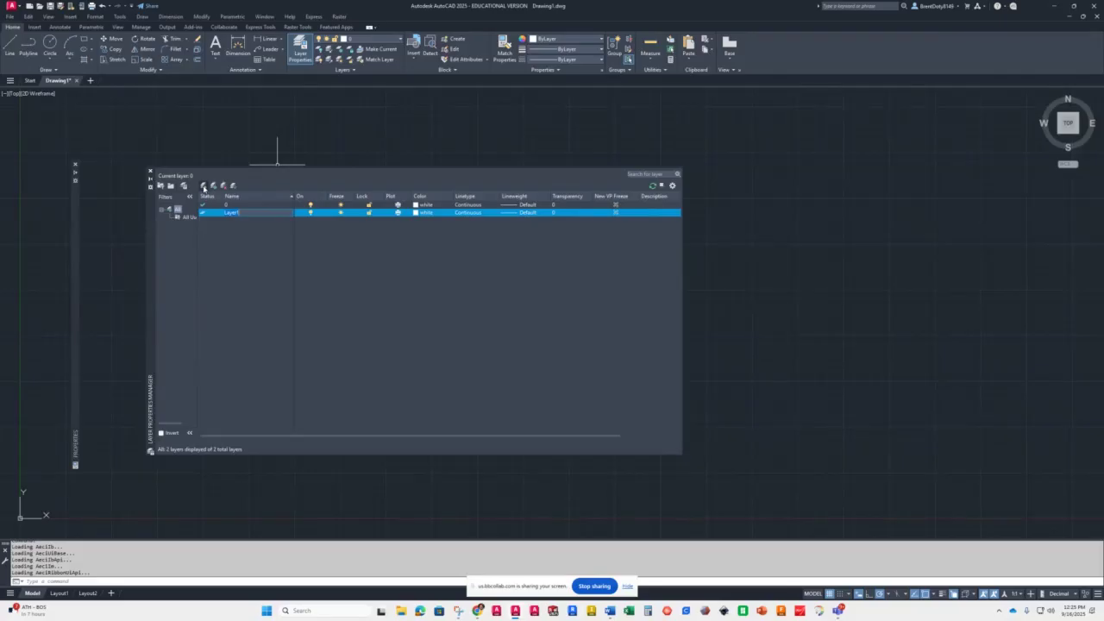
text(o)
key(Return)
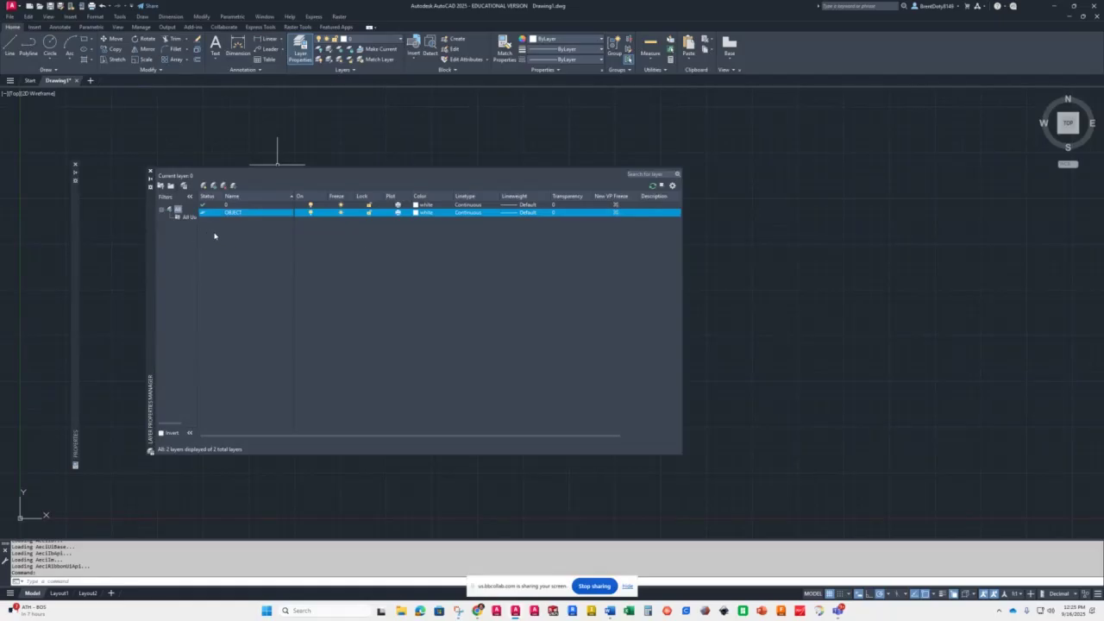
- Create two more layers named CENTER and HIDDEN
click(204, 185)
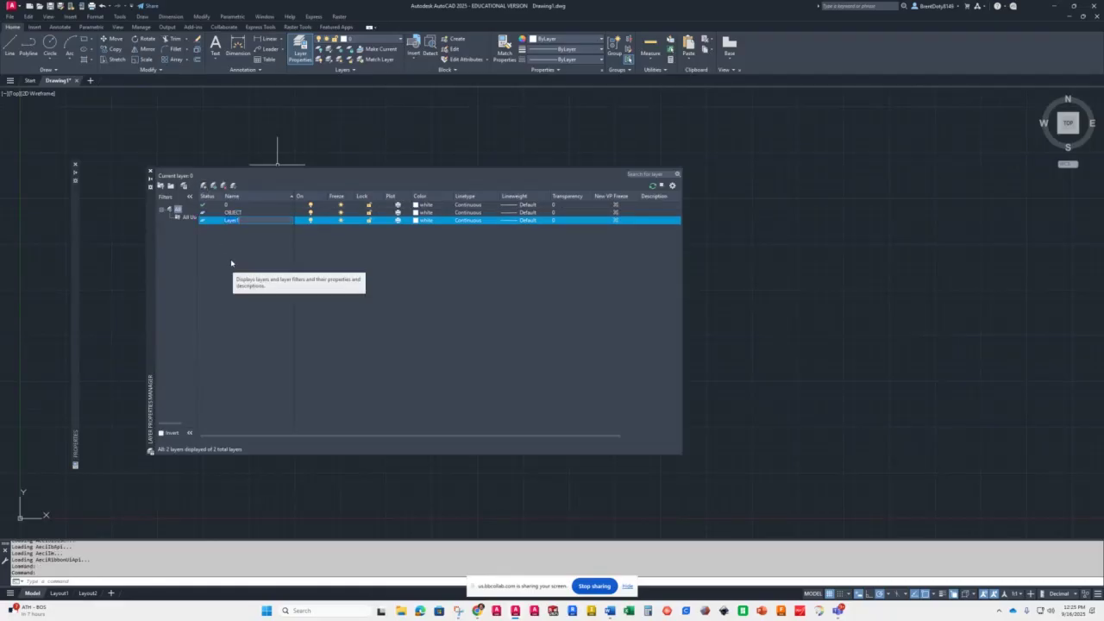
text(CENTER)
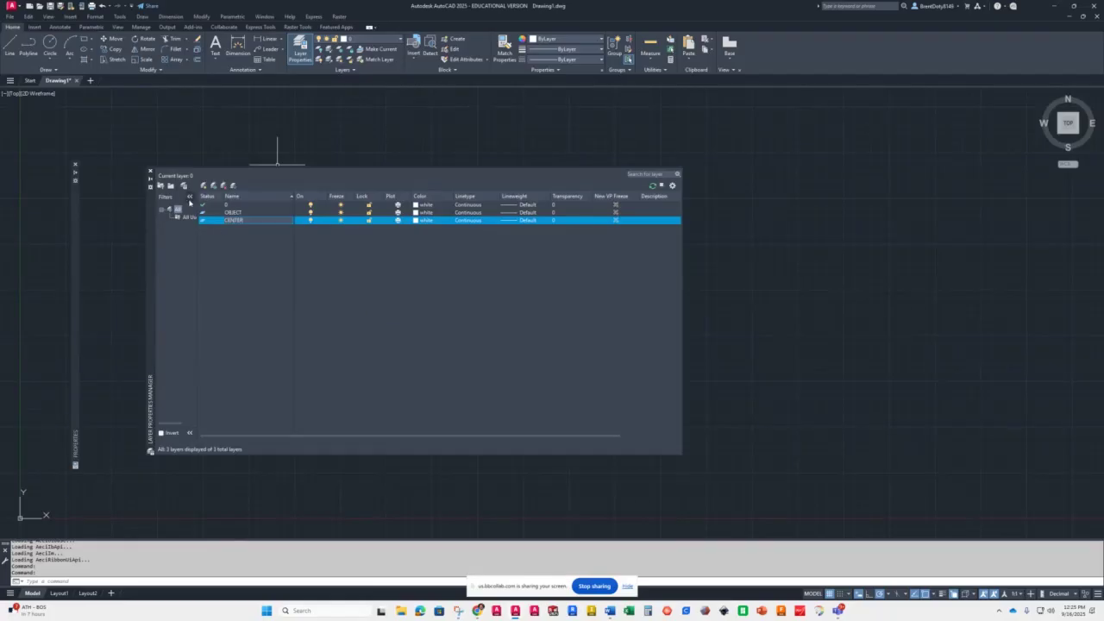
click(204, 187)
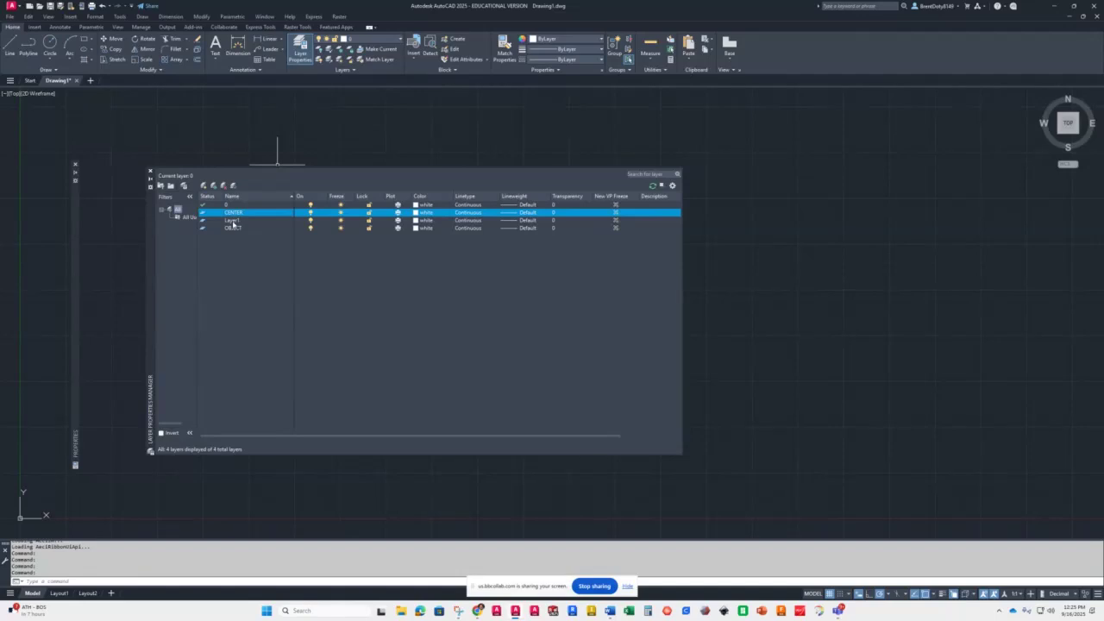
click(233, 221)
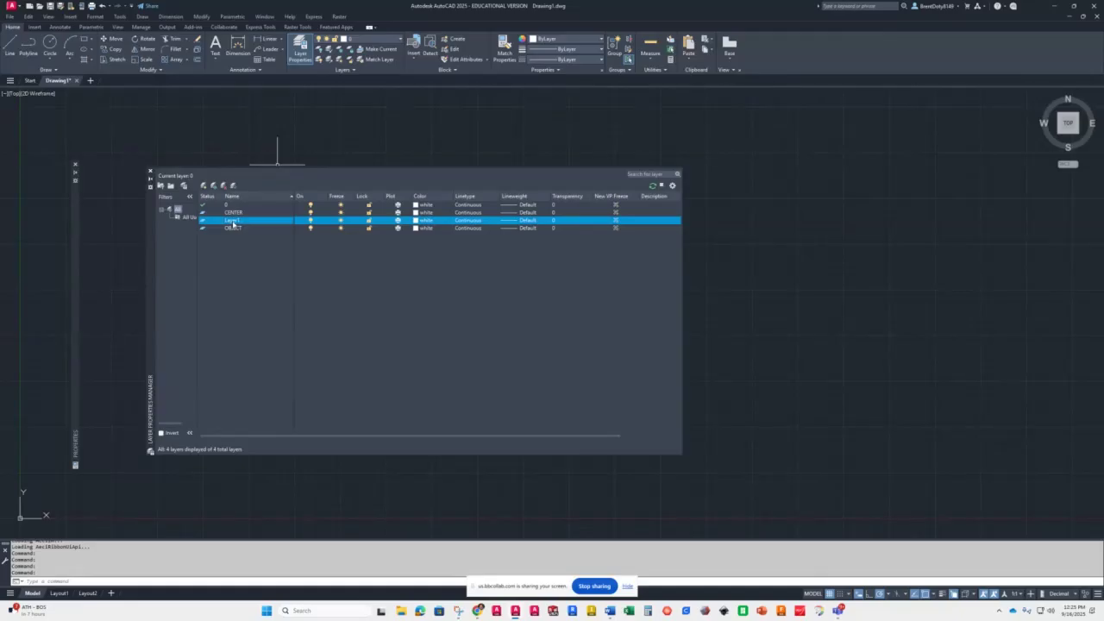
click(233, 221)
text(HIDDEN)
key(Return)
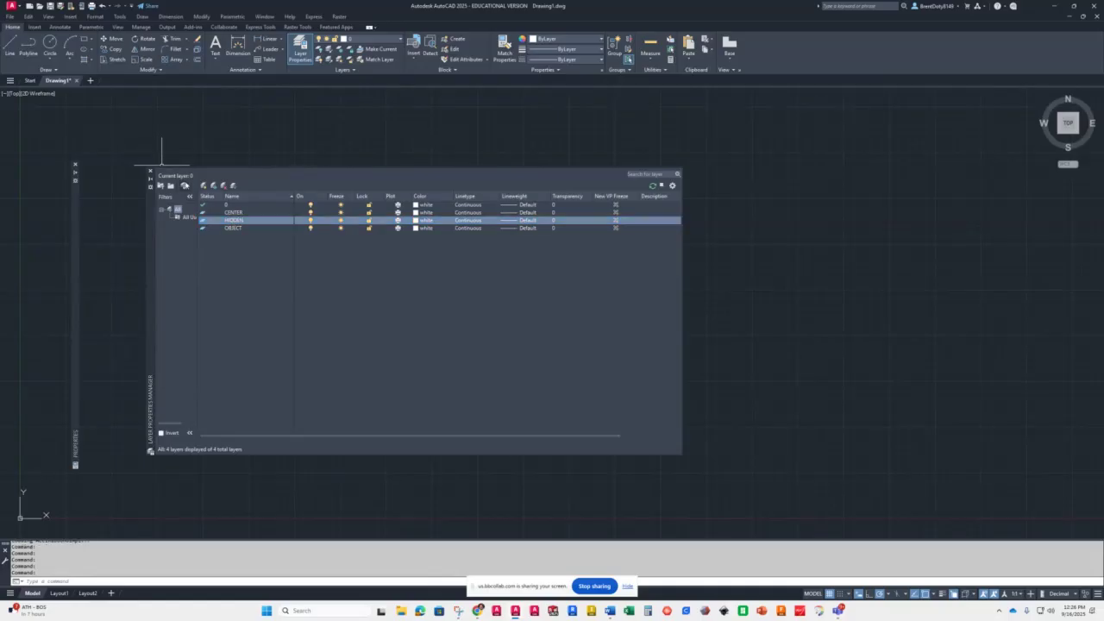
- Create two more layers named TEXT and DIM
click(204, 186)
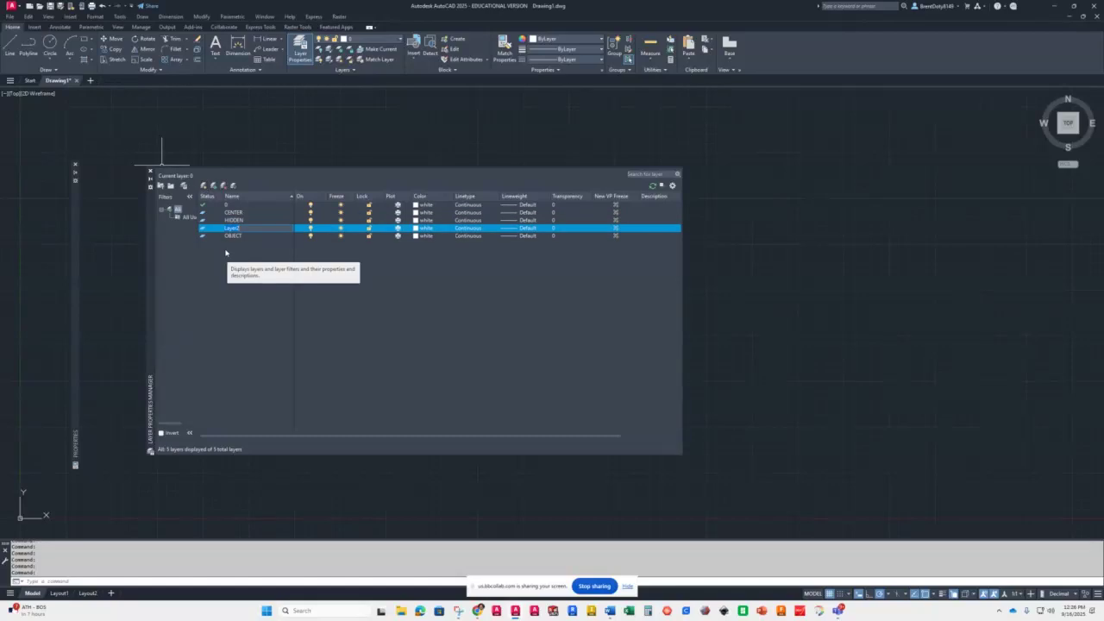
text(TEXT)
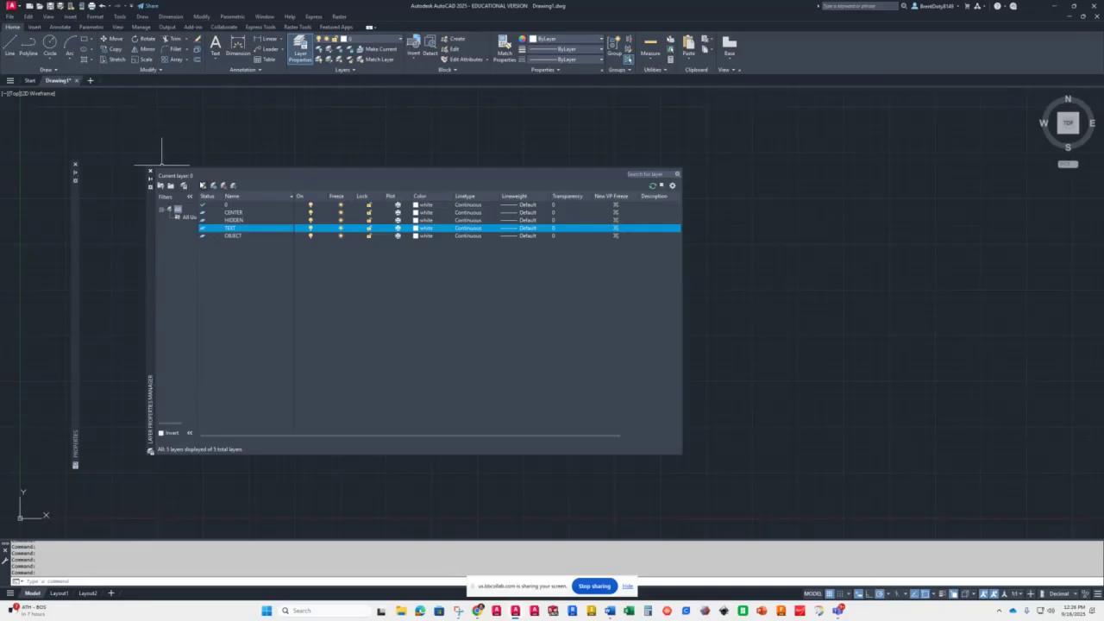
click(203, 187)
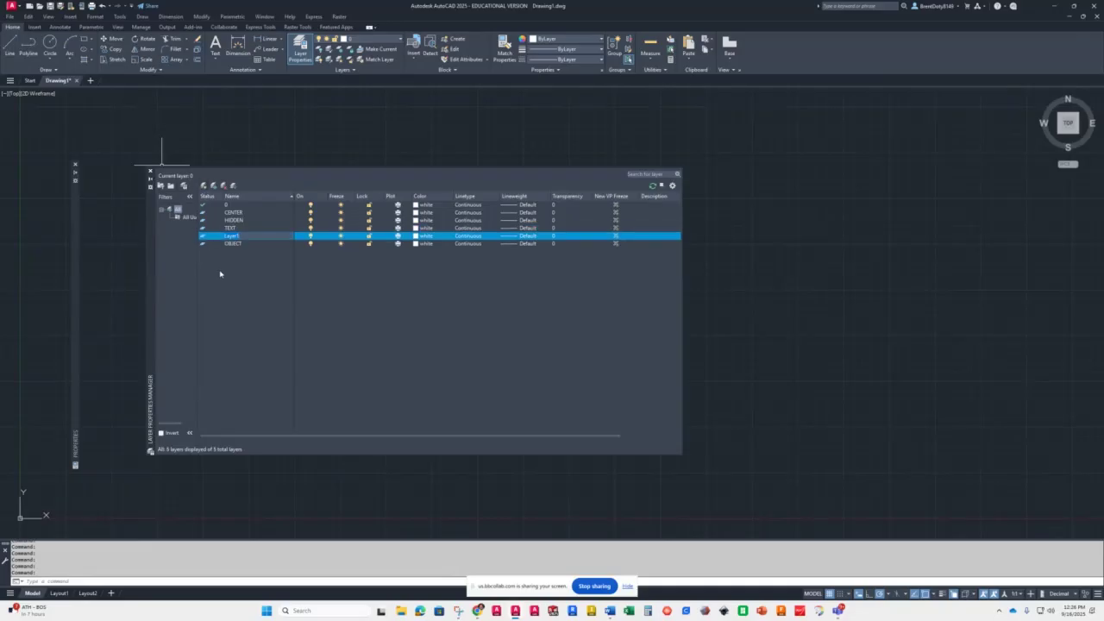
text(DIM)
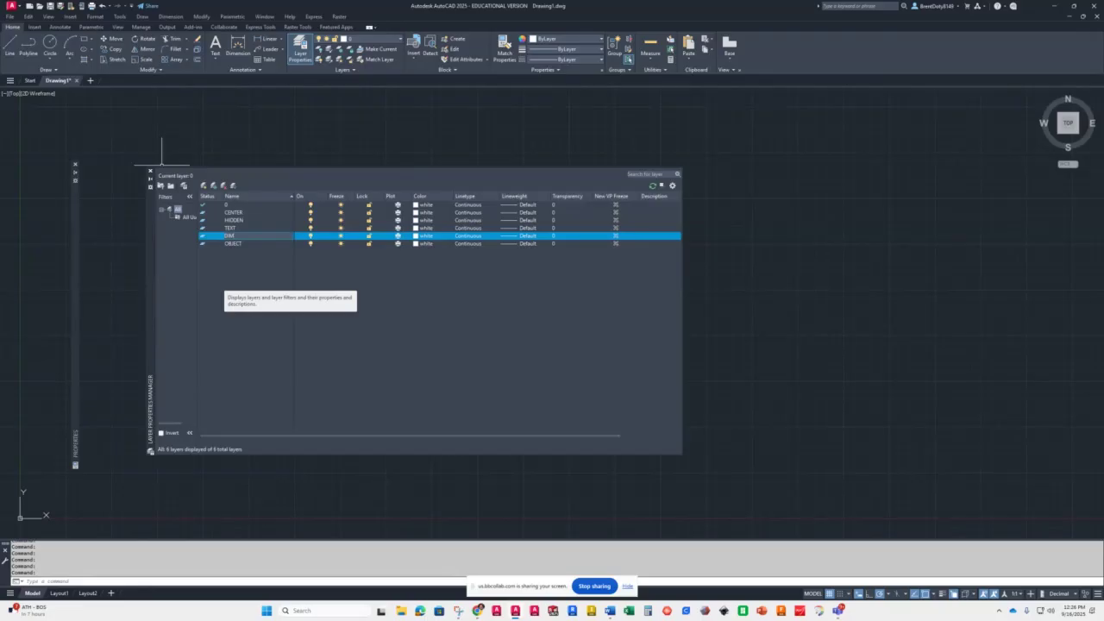
key(Return)
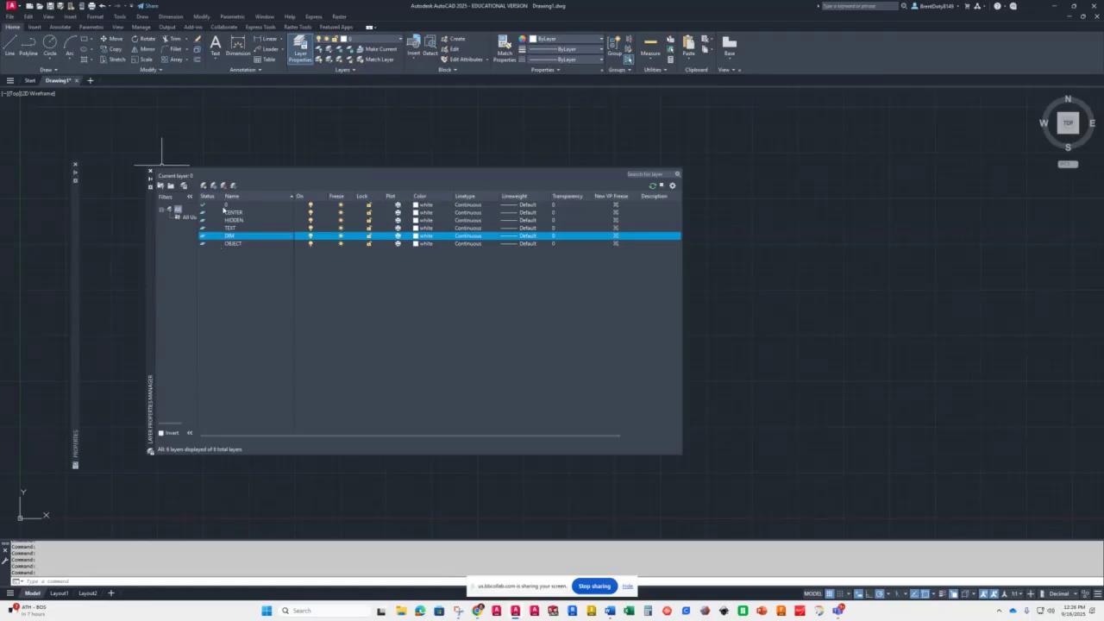
- Create a layer for phantom lines and correct its misspelled name to PHANTOM
click(204, 185)
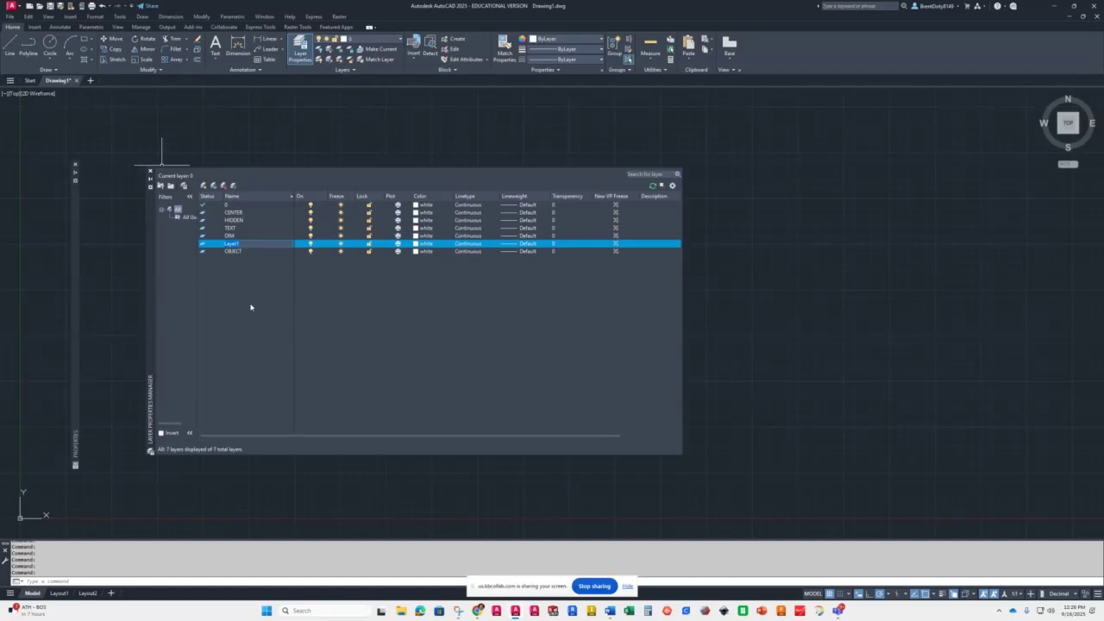
text(B)
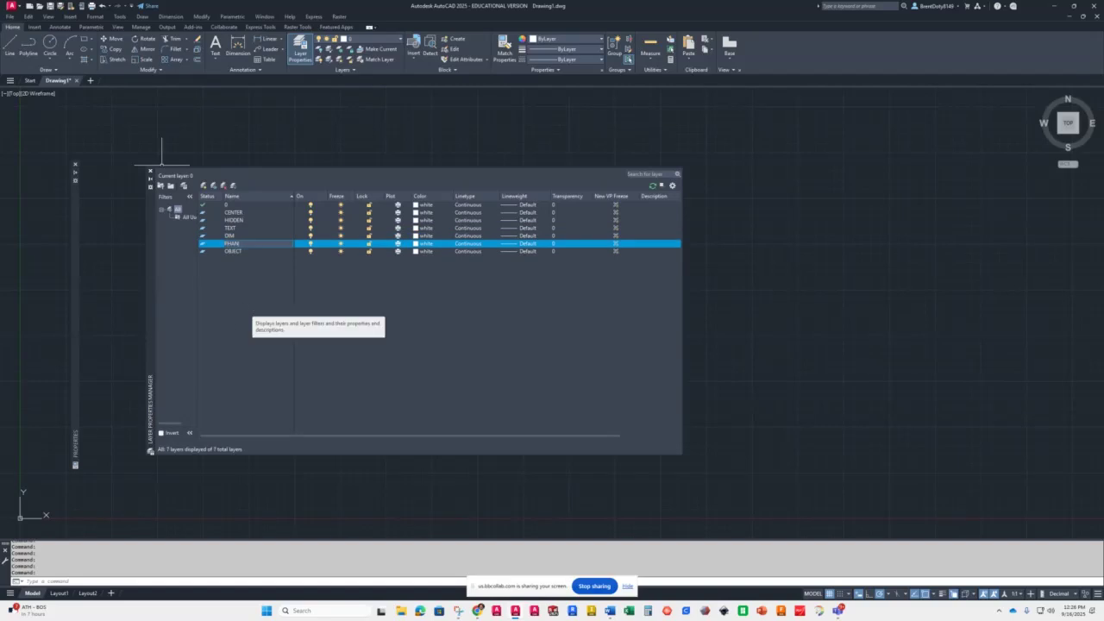
key(Return)
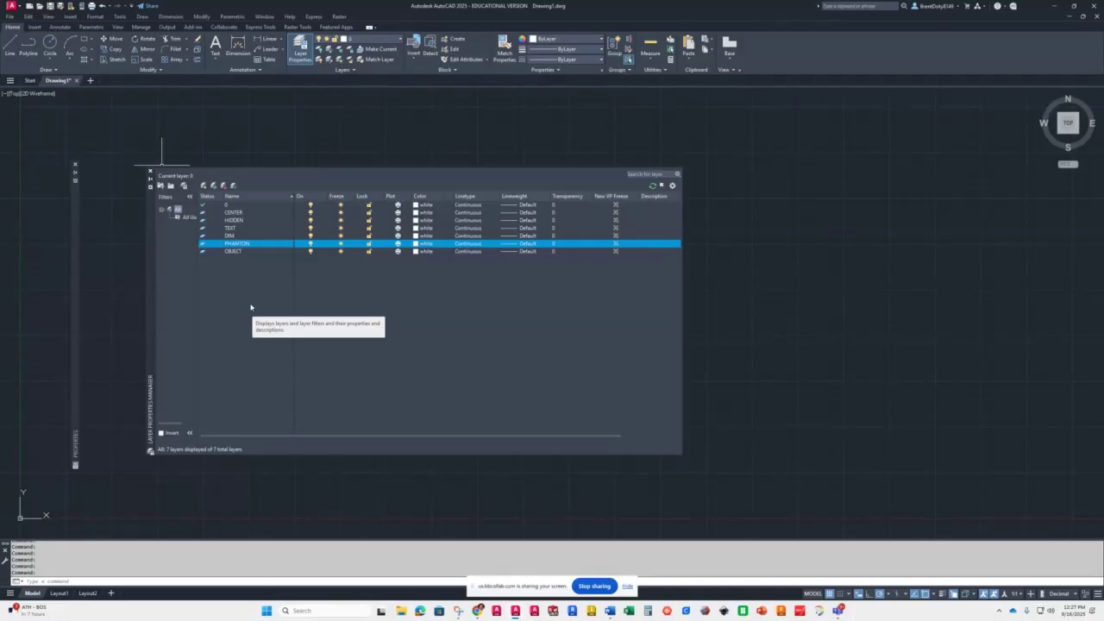
right_click(227, 246)
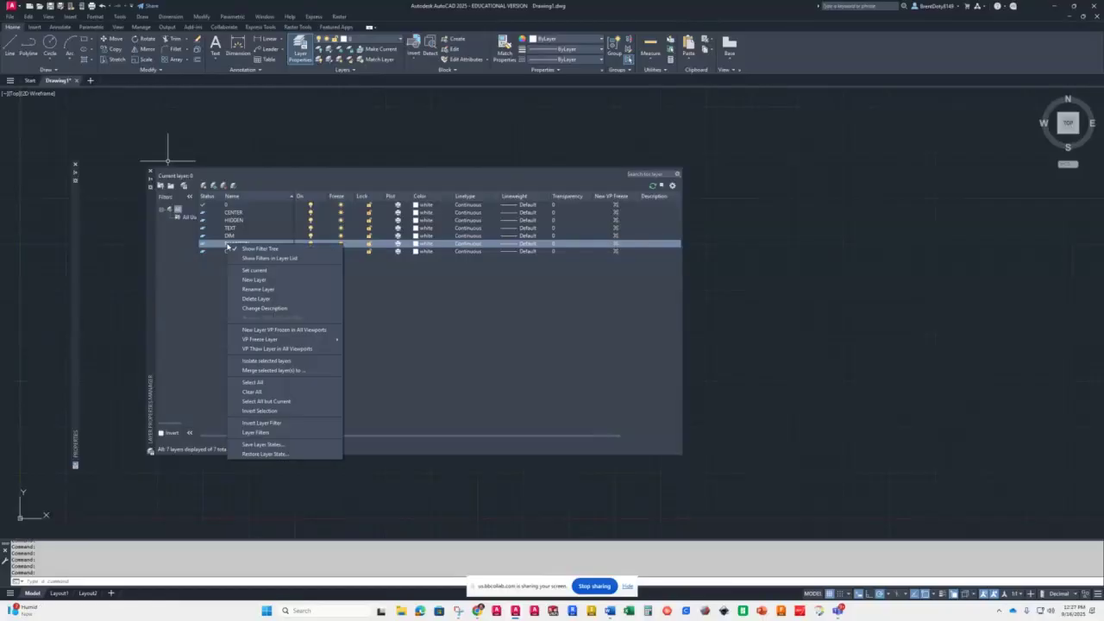
click(252, 290)
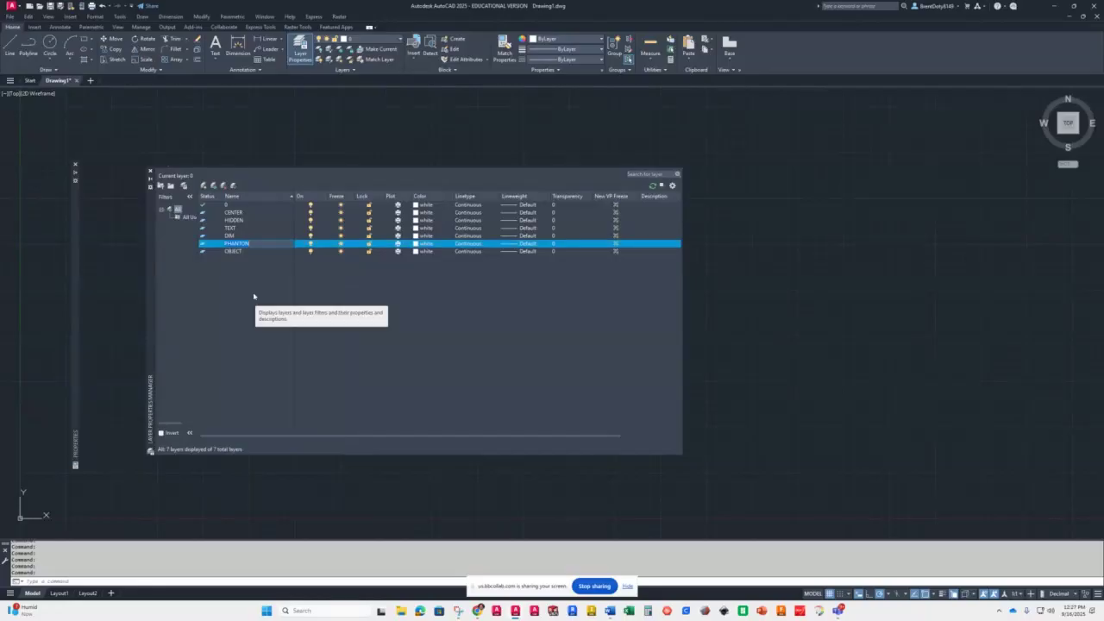
key(BackSpace)
key(Return)
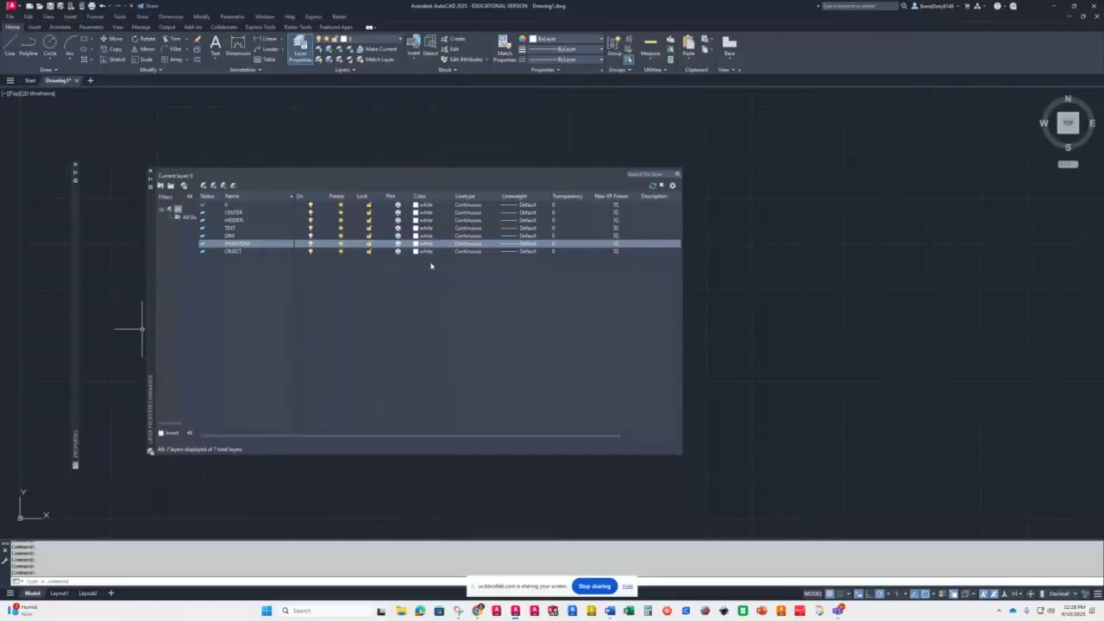
- Look through the true color and color book options for the CENTER layer, and set its color to index color cyan
click(415, 212)
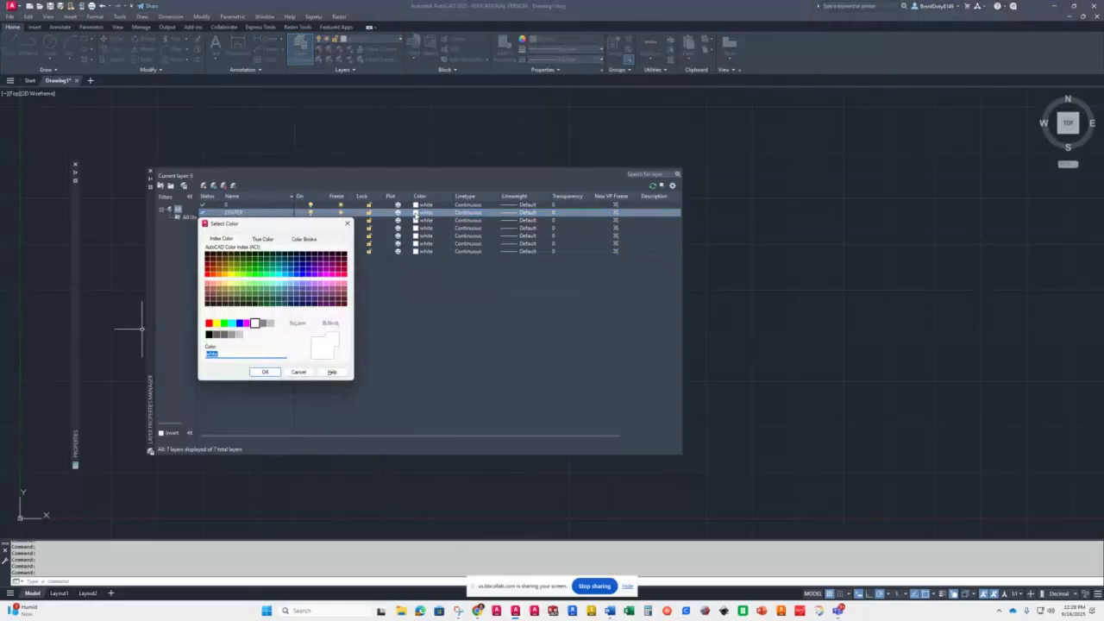
click(262, 239)
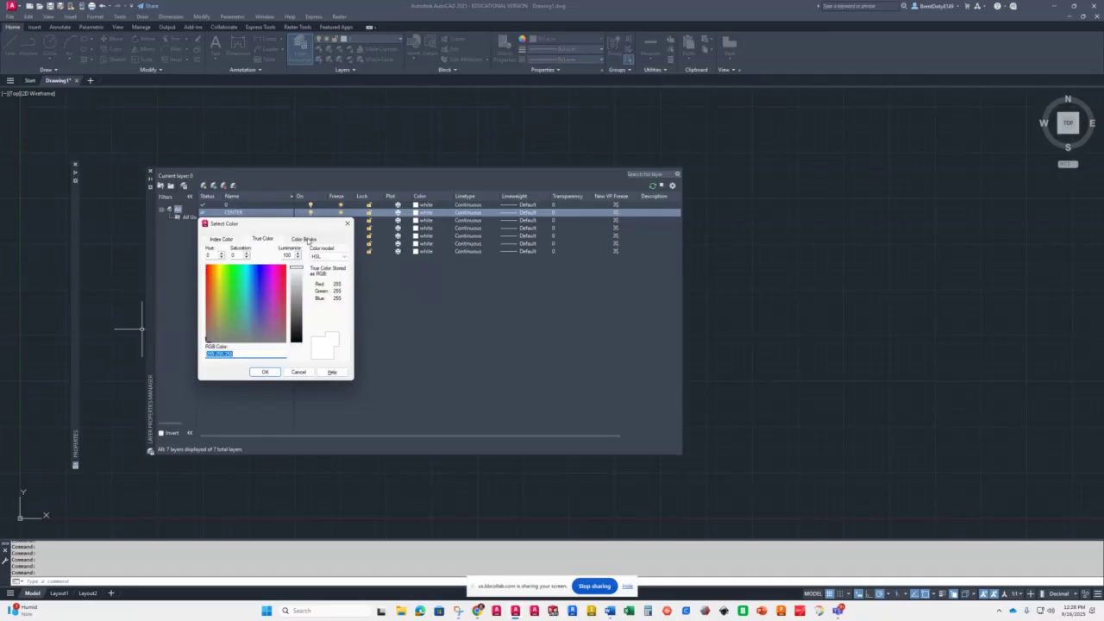
click(308, 238)
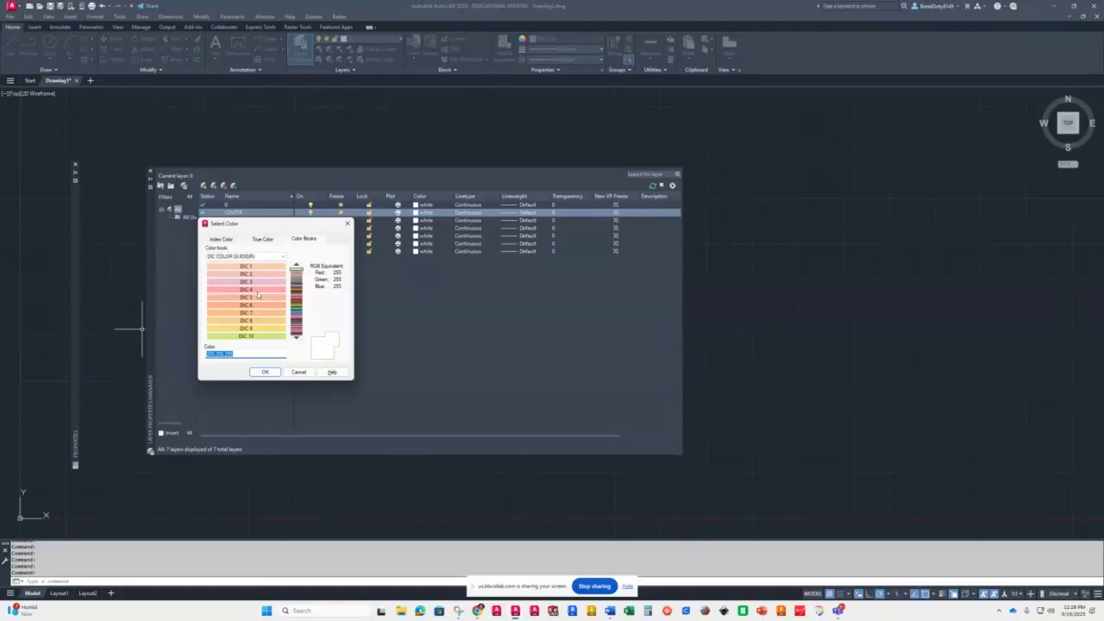
click(216, 240)
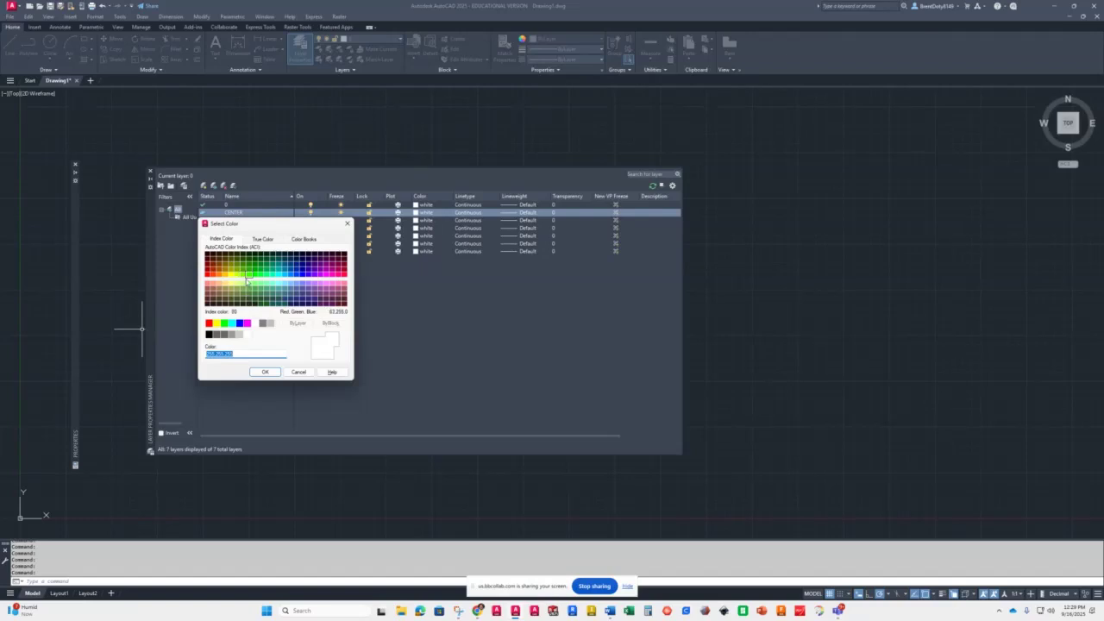
click(232, 323)
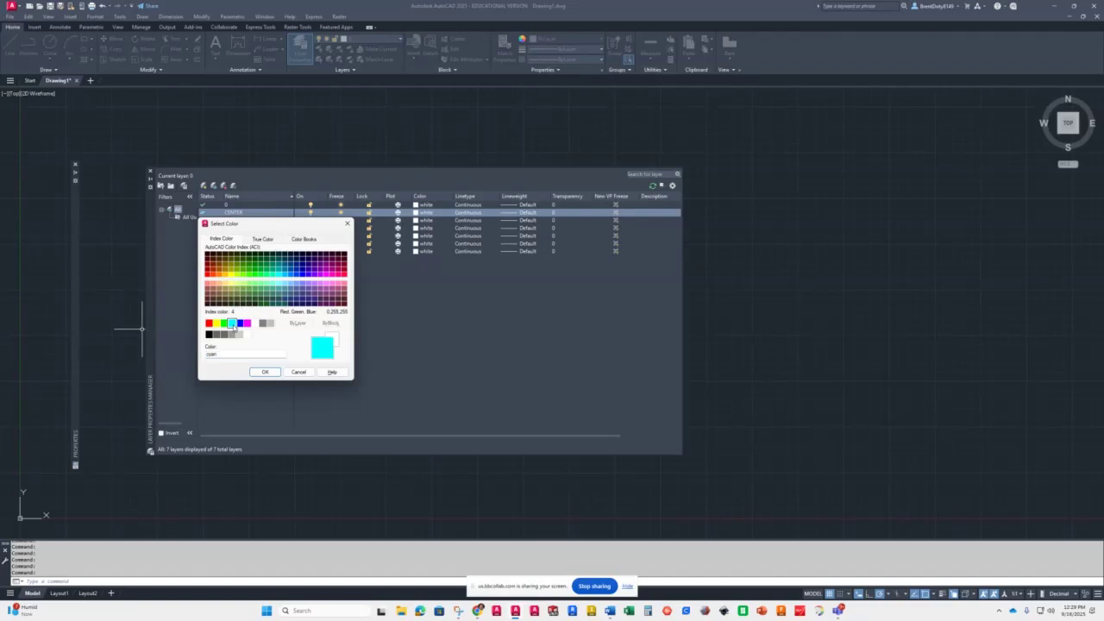
click(265, 372)
- Set the color of the HIDDEN layer to magenta
click(236, 221)
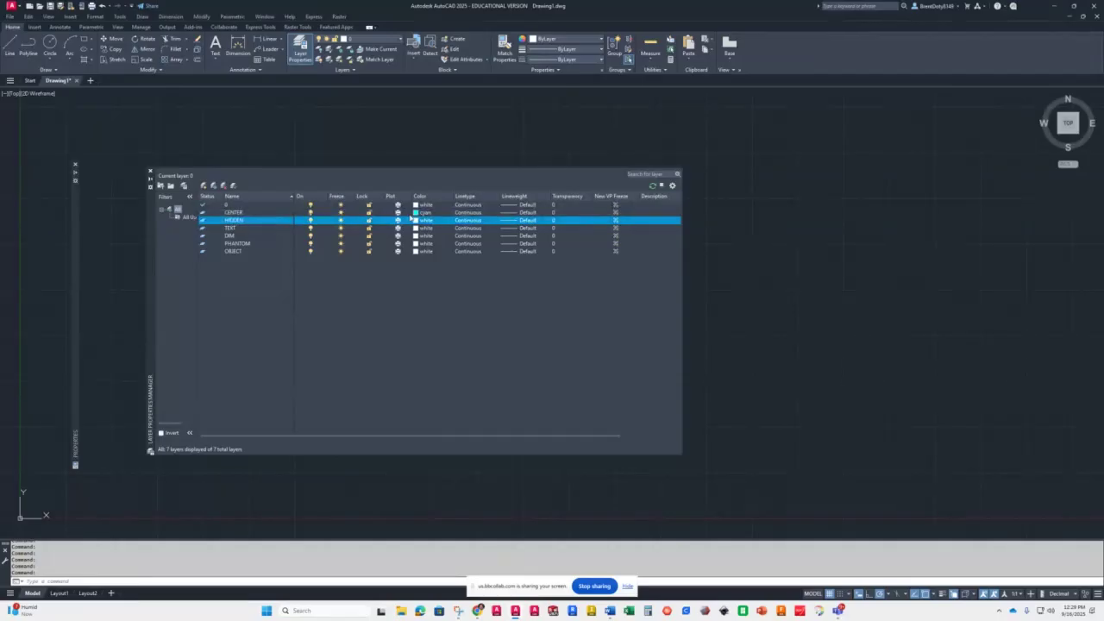
click(416, 222)
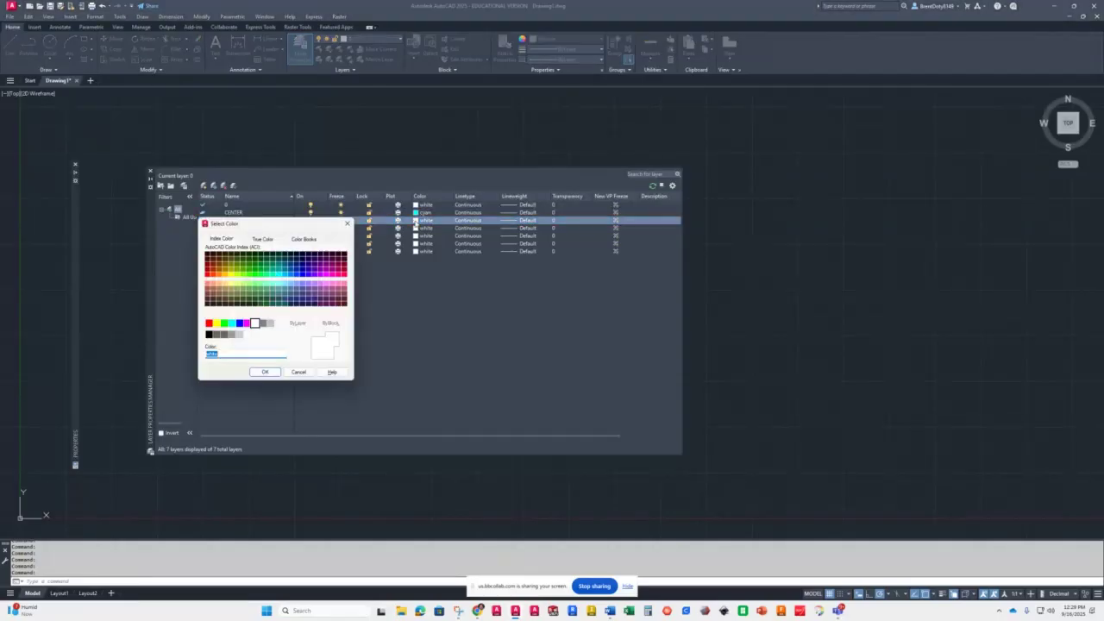
click(248, 323)
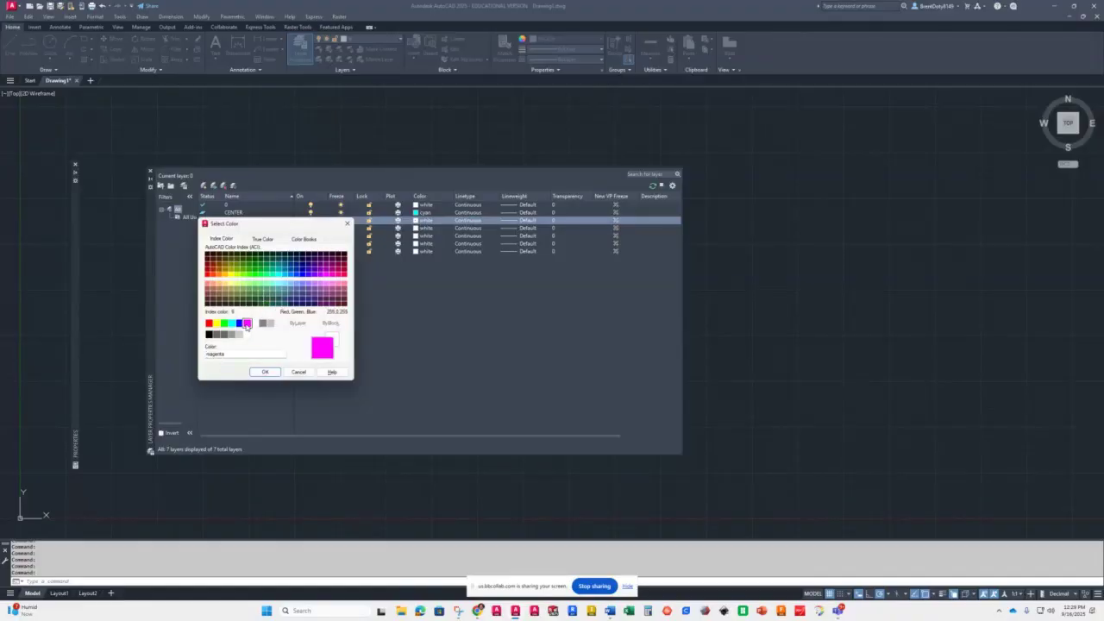
click(263, 371)
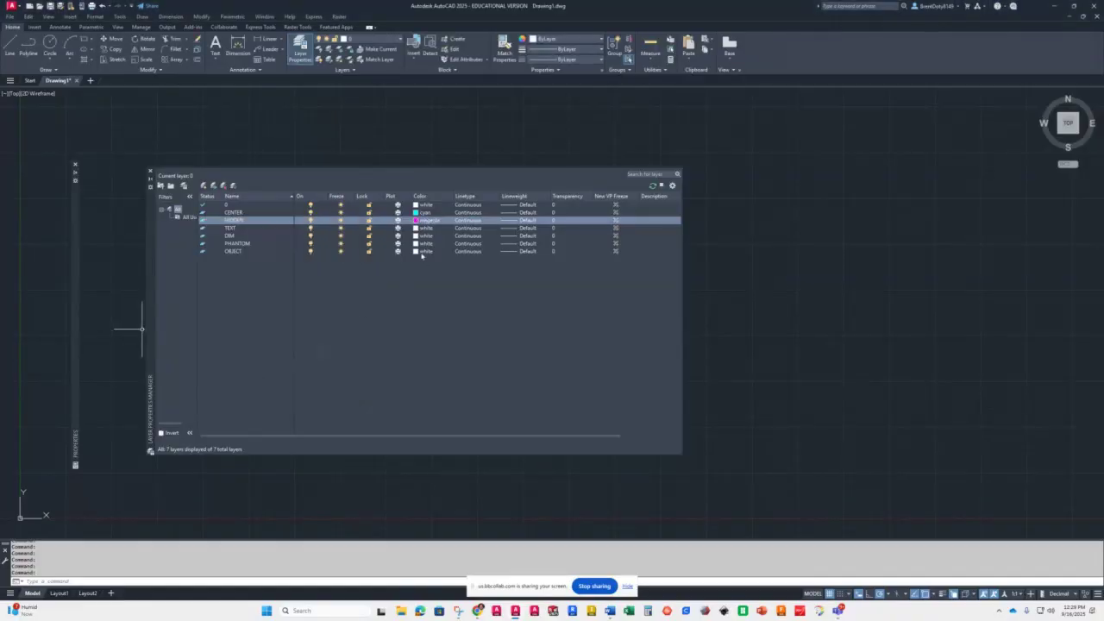
- Set the color of the TEXT layer to green and the DIM layer to red
click(423, 228)
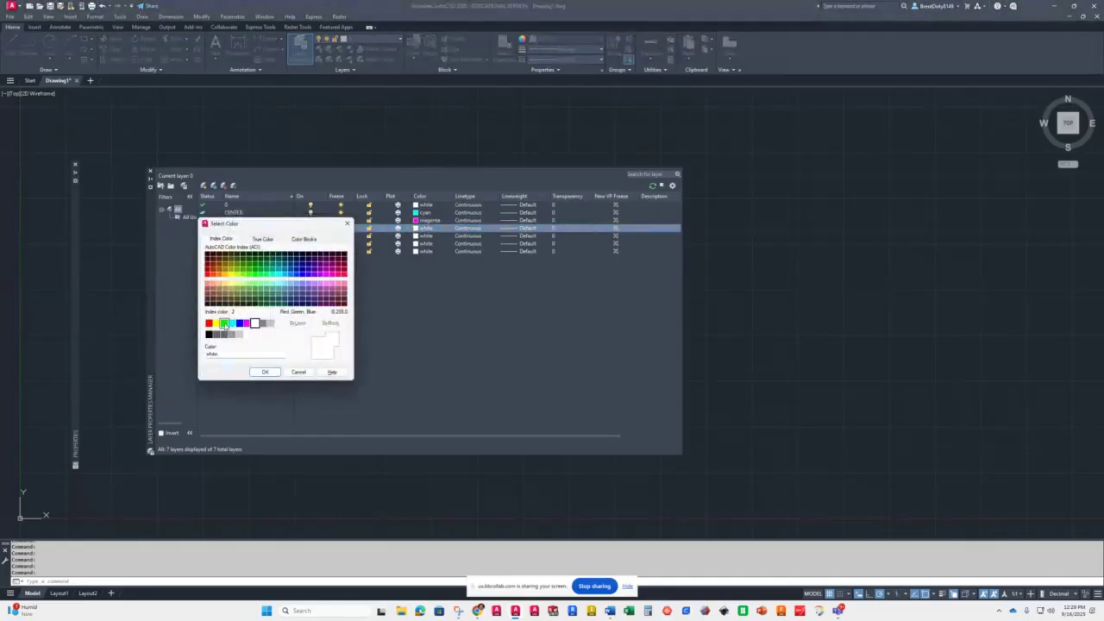
click(224, 324)
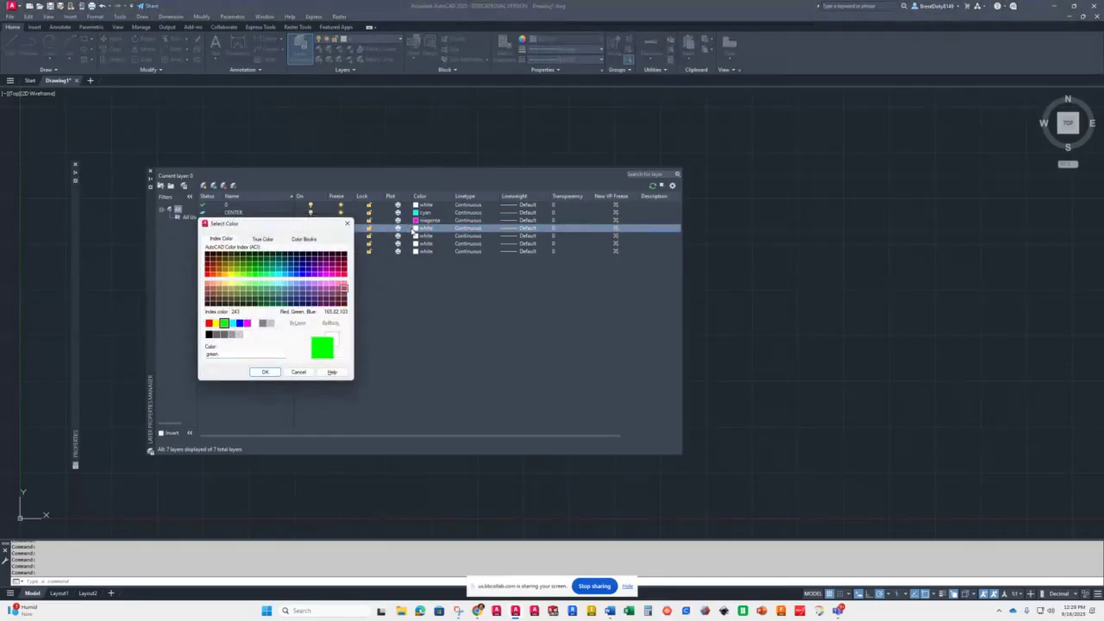
click(265, 372)
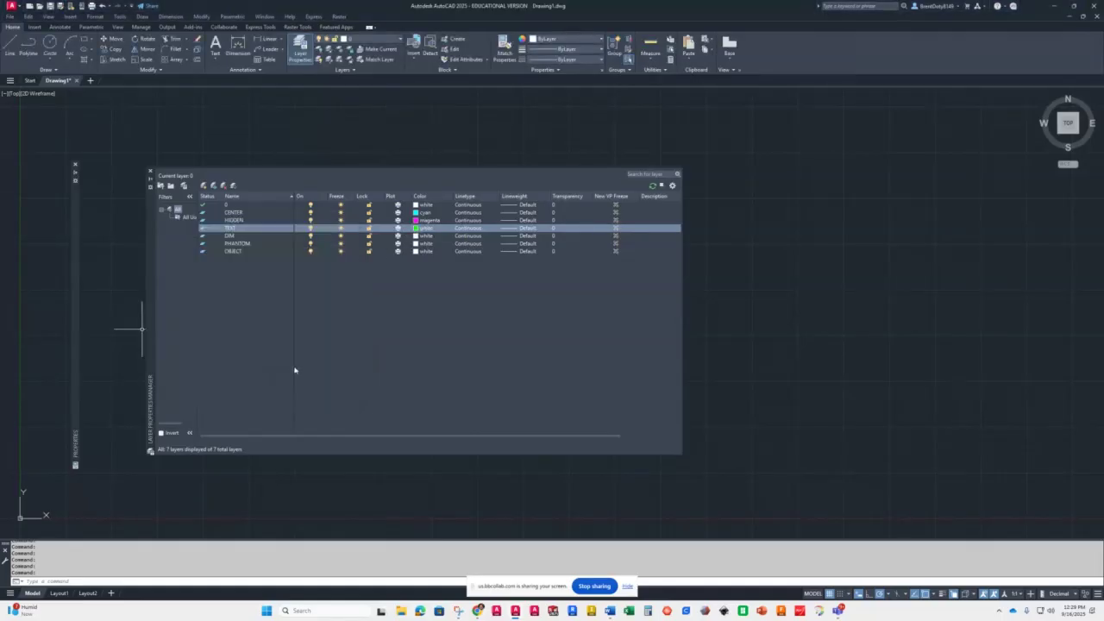
click(419, 235)
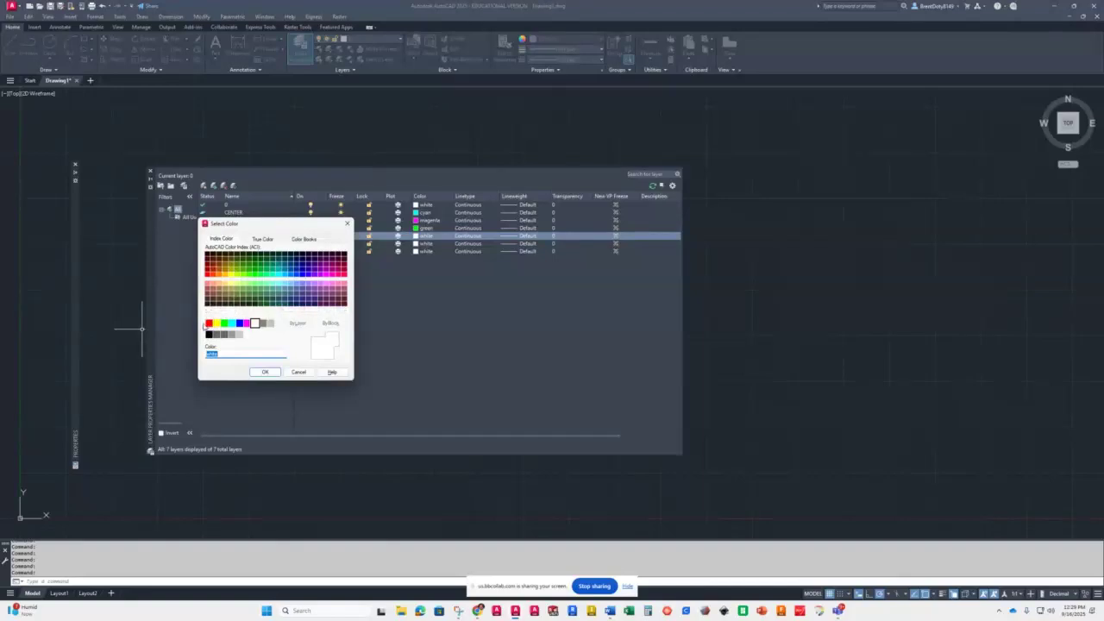
click(209, 322)
click(265, 372)
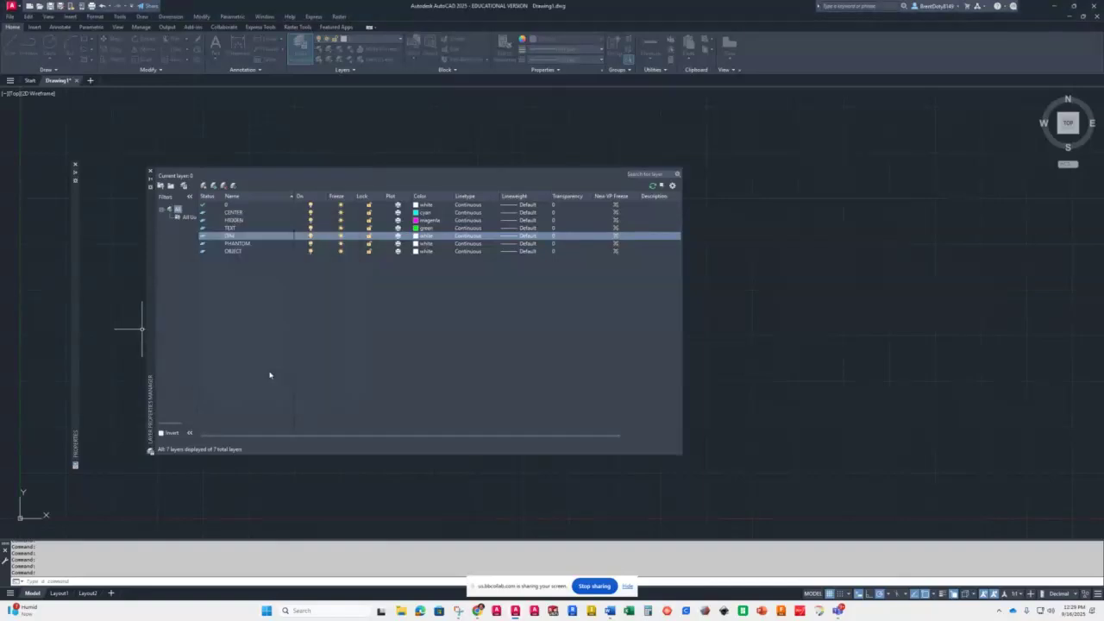
- Set the color of the PHANTOM layer to cyan and the OBJECT layer to yellow
click(423, 244)
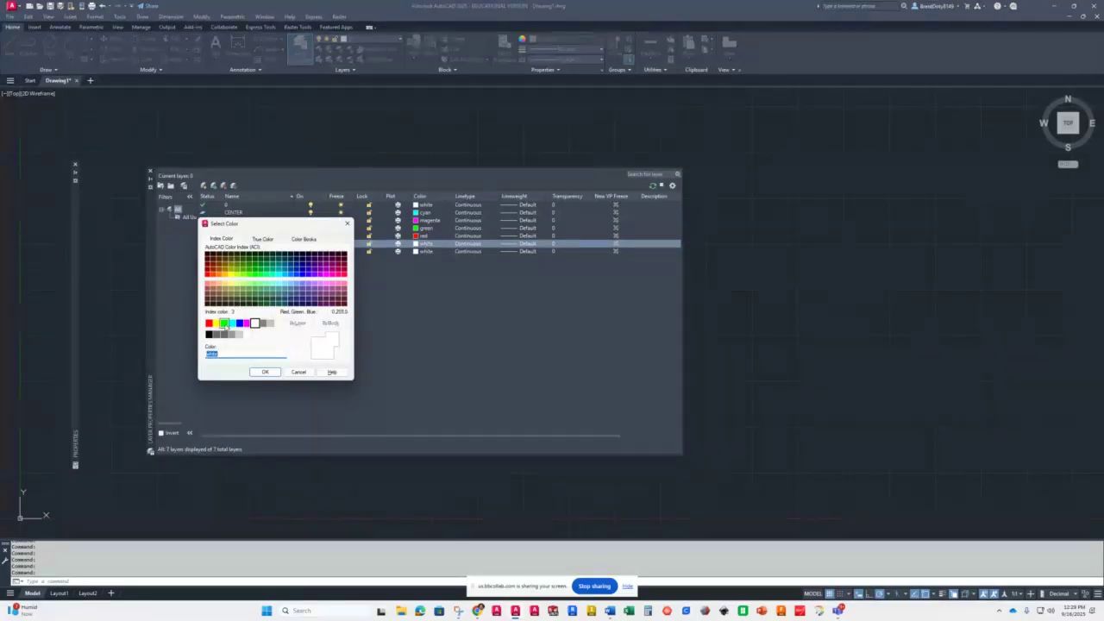
click(231, 322)
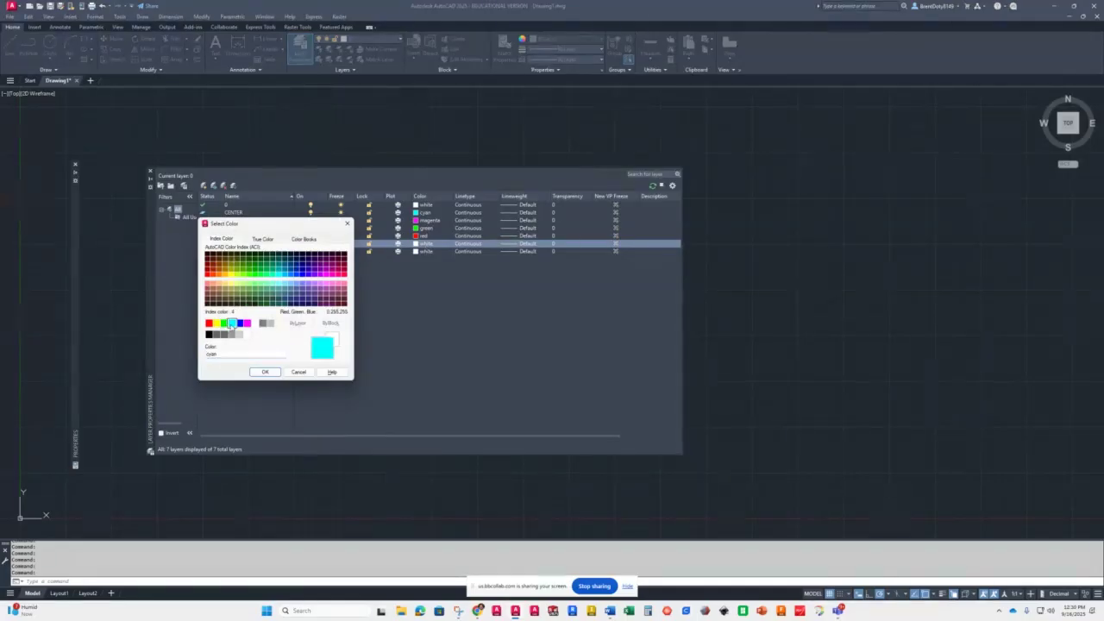
click(265, 371)
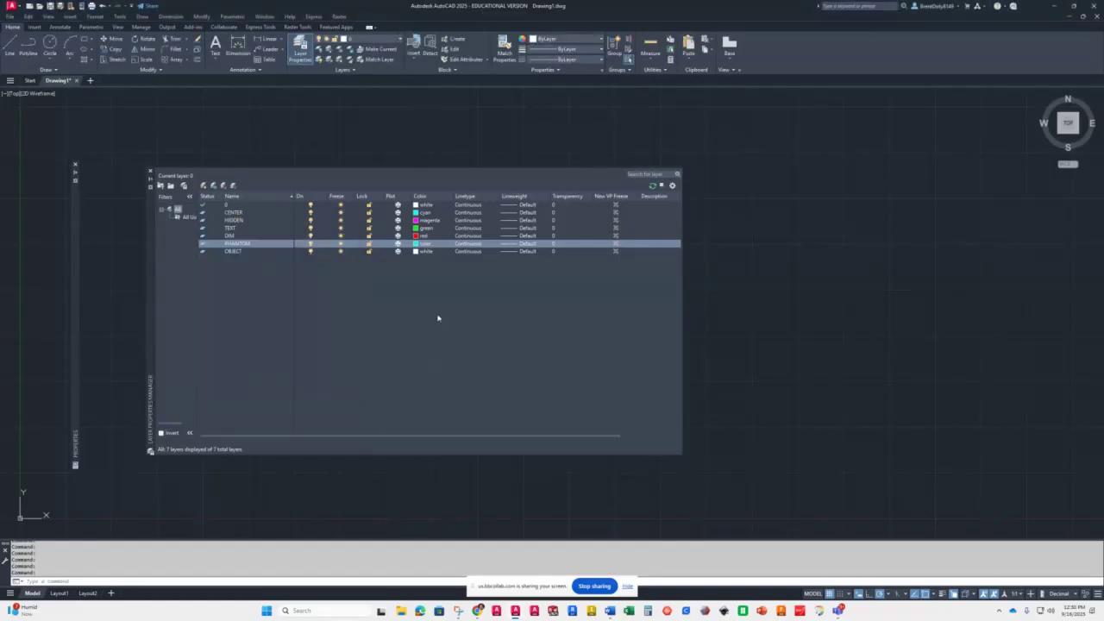
click(423, 251)
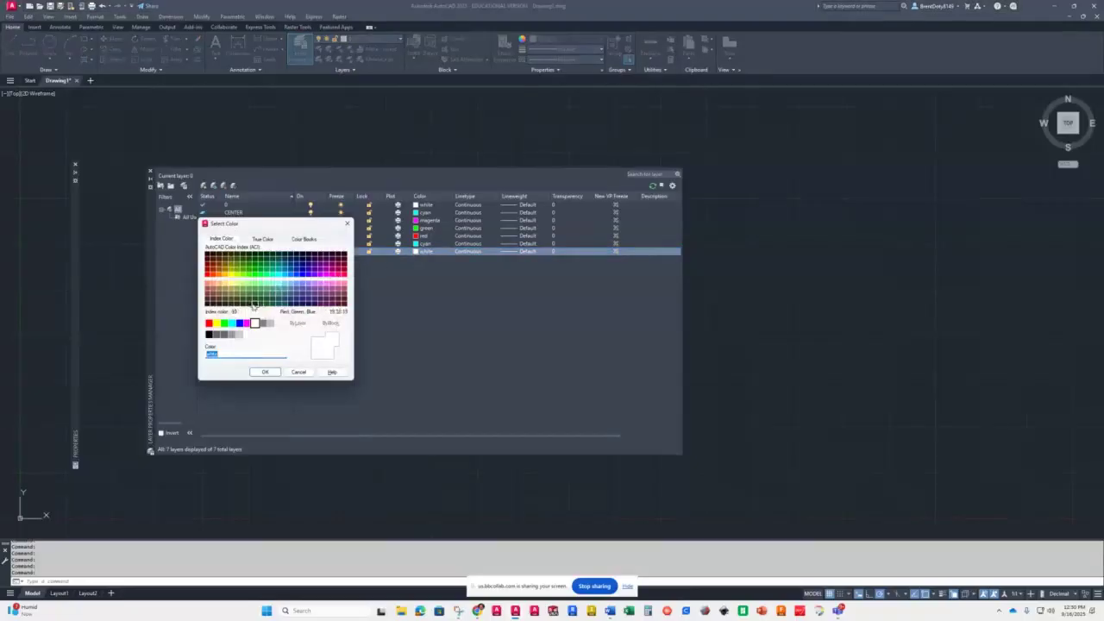
click(215, 322)
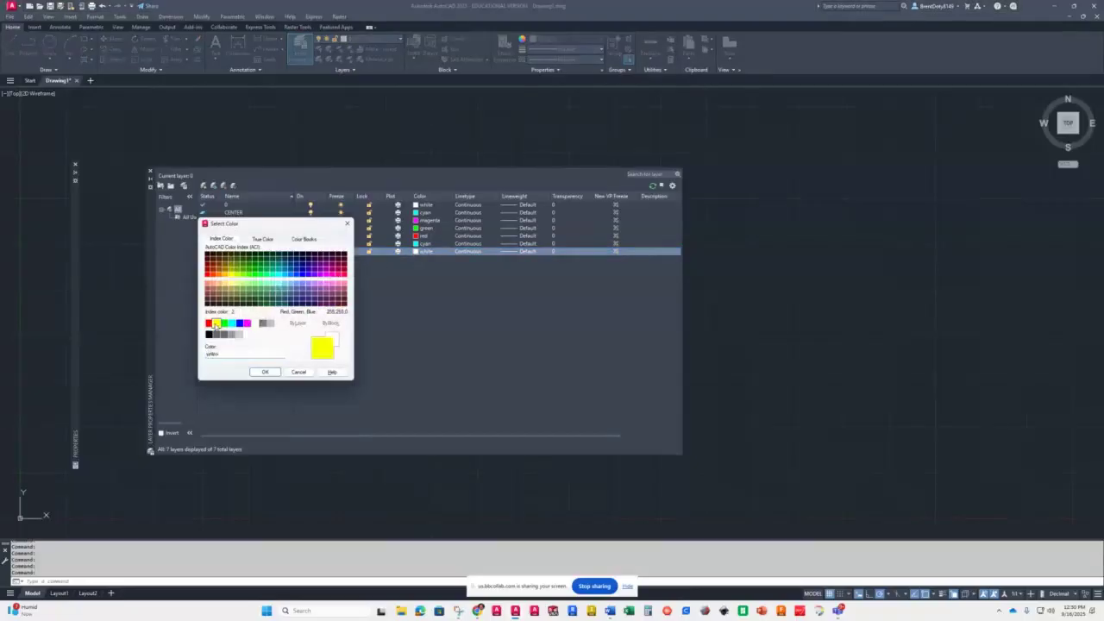
click(265, 372)
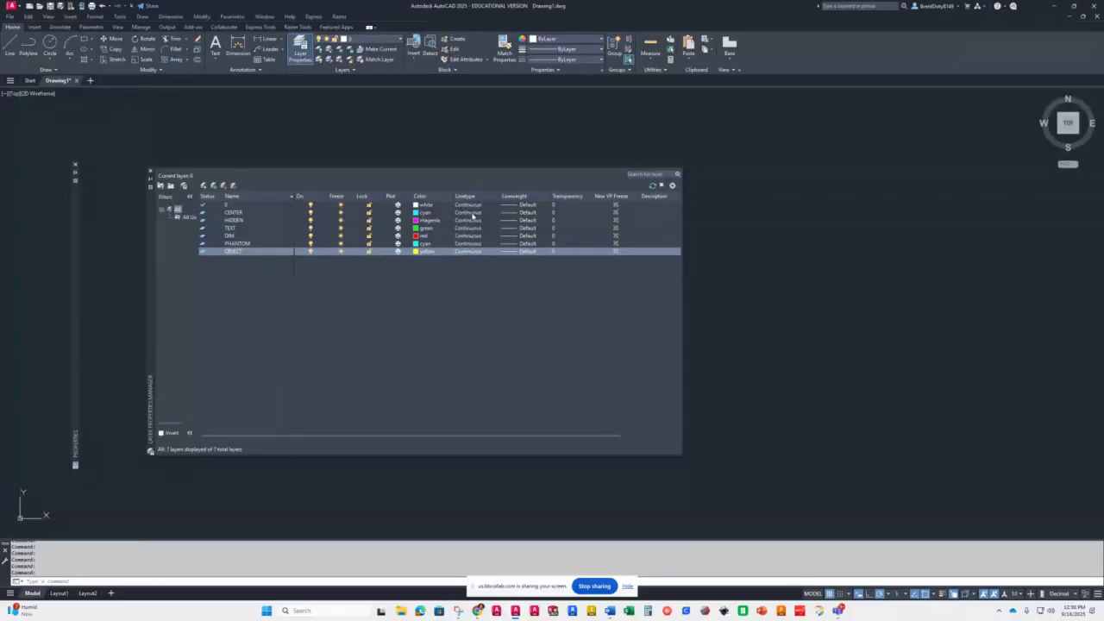
- Load the CENTER2 linetype and assign it to the CENTER layer
click(473, 213)
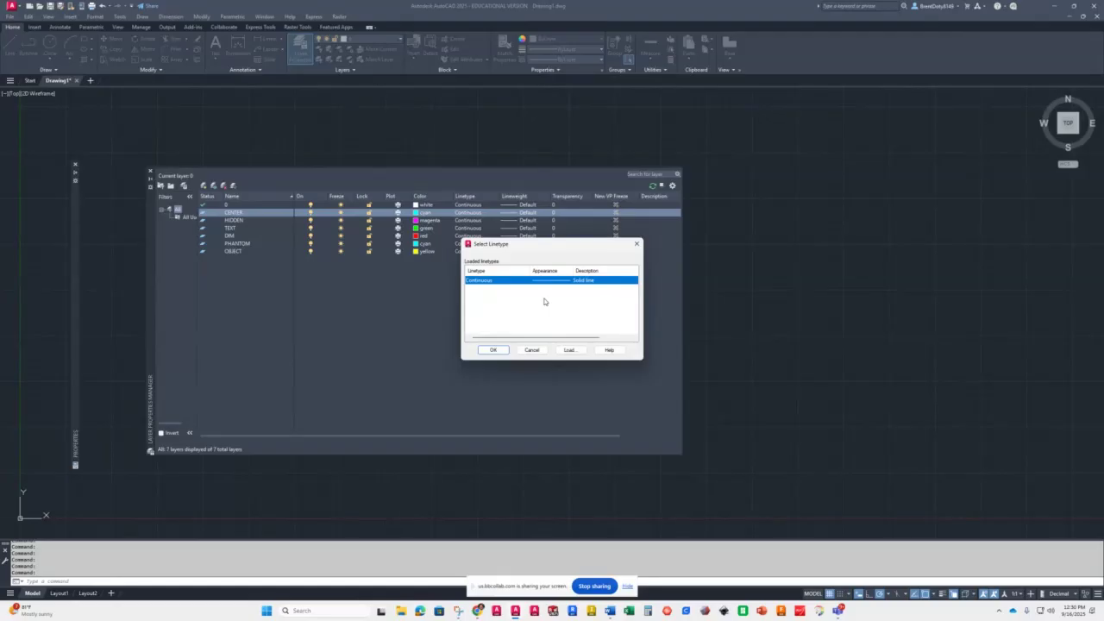
click(569, 349)
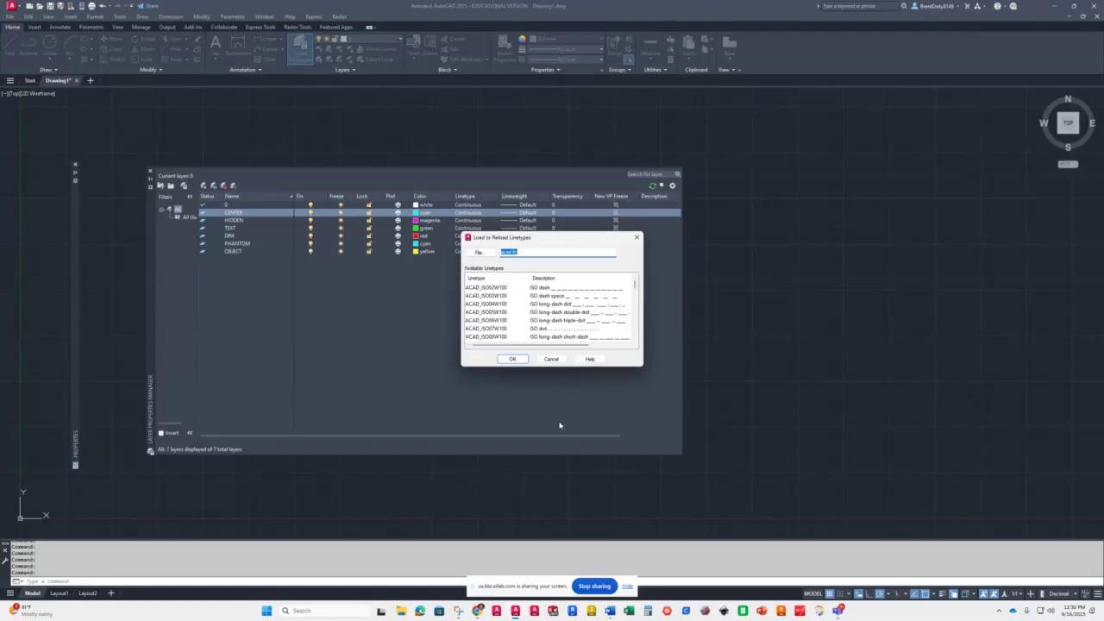
scroll(517, 299, down, 5)
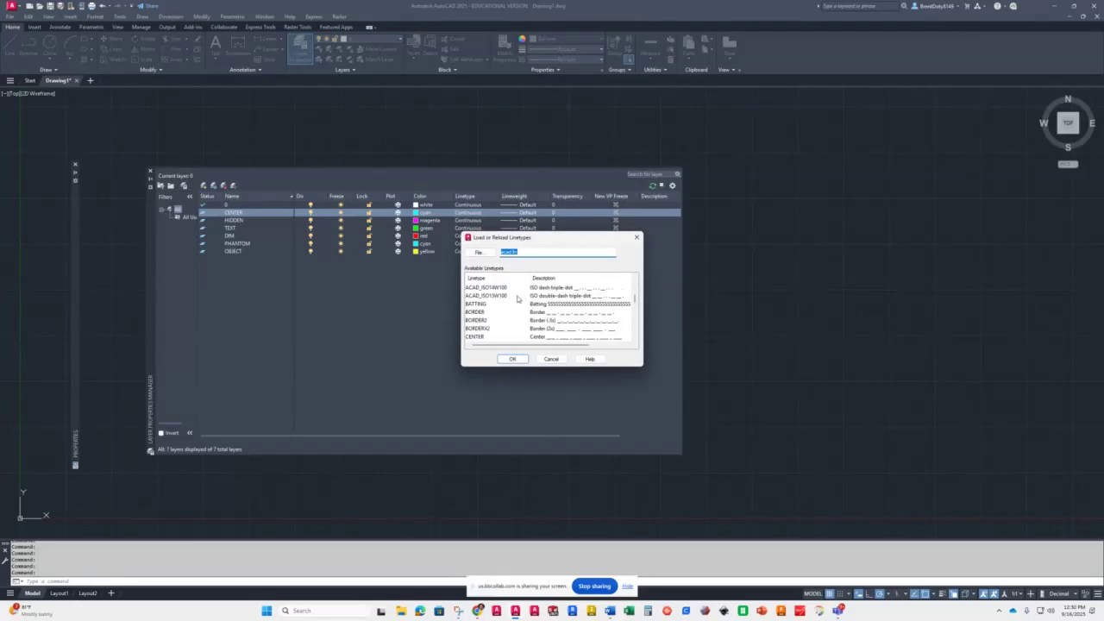
scroll(518, 298, down, 1)
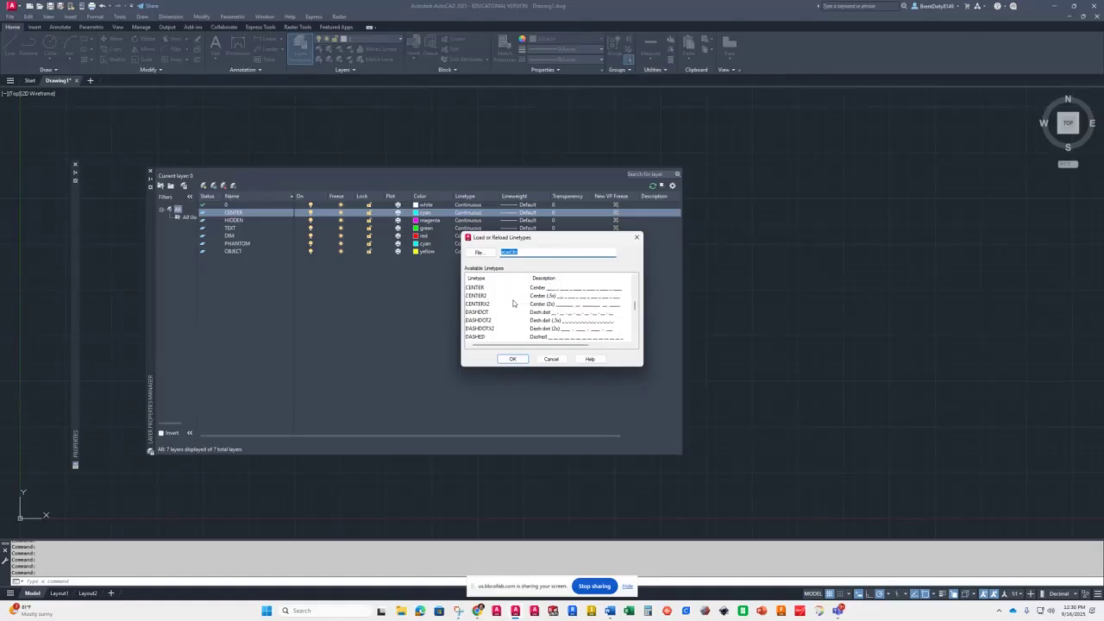
click(541, 289)
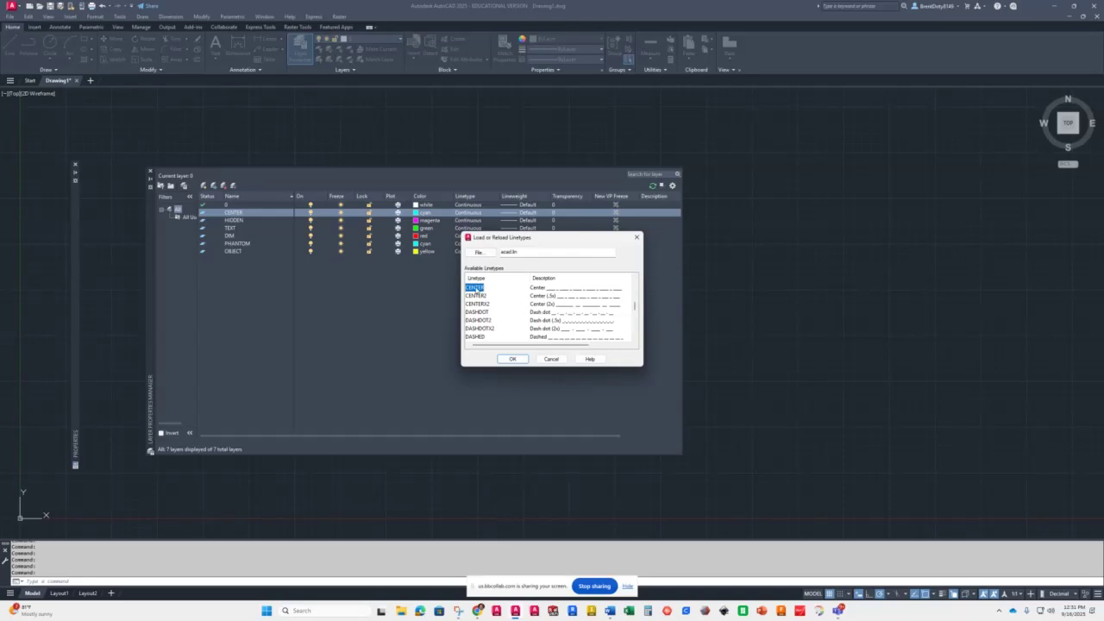
click(474, 296)
click(511, 359)
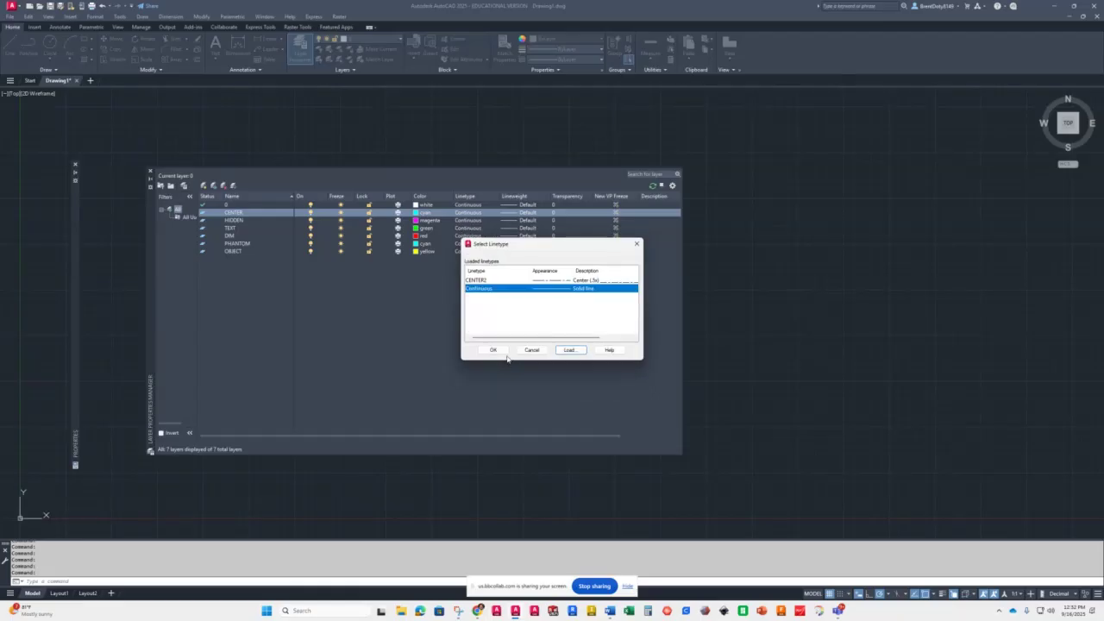
click(474, 282)
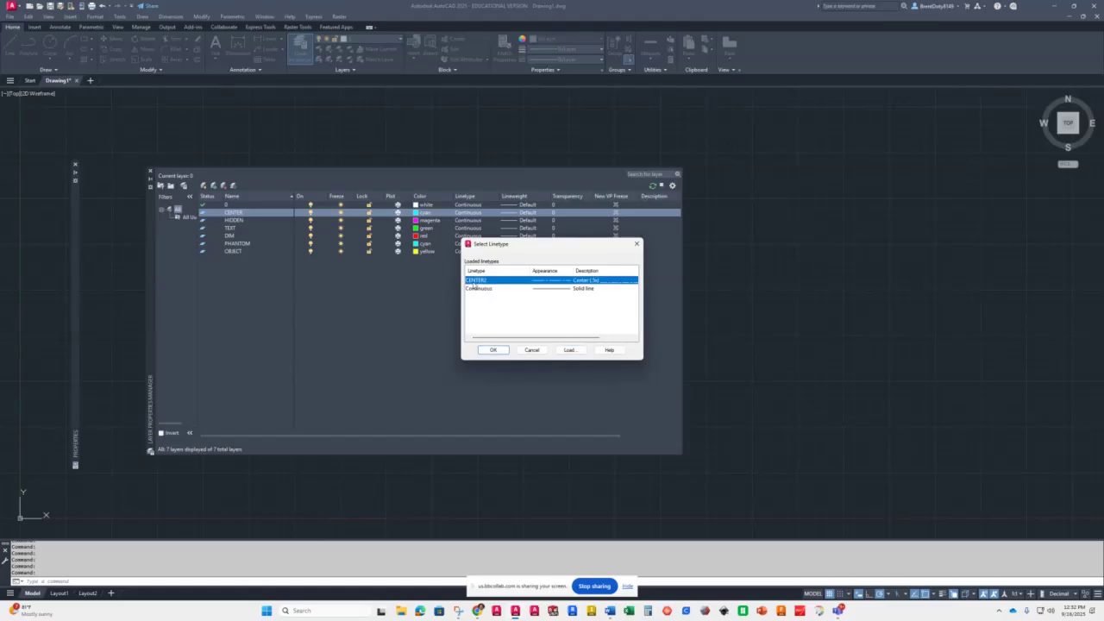
click(493, 349)
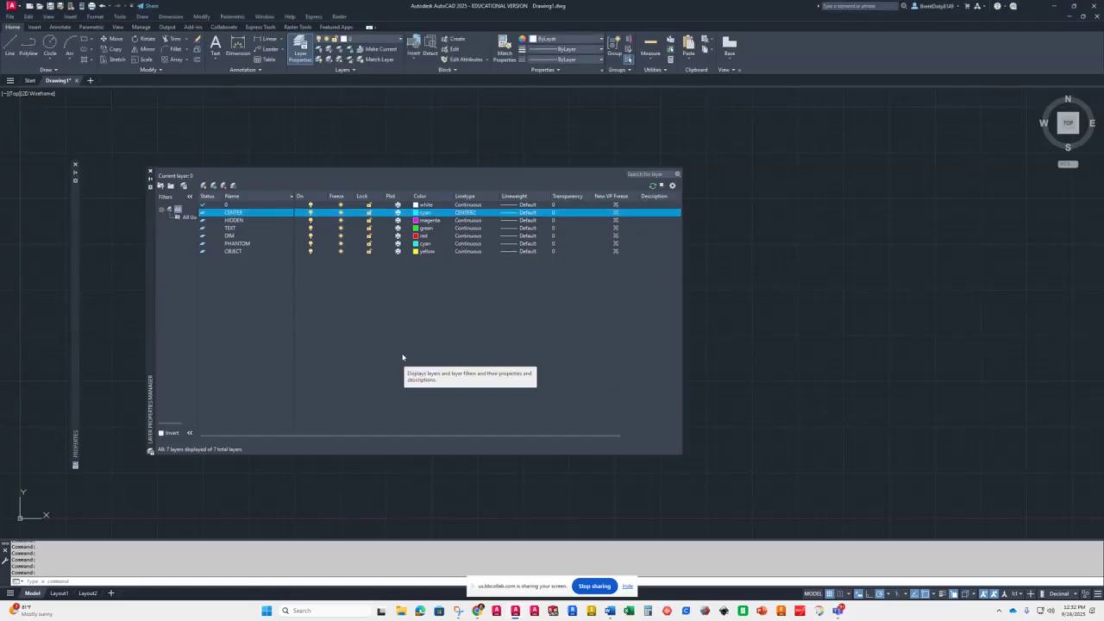
- Load the HIDDEN linetype from acad.lin while choosing a linetype for the HIDDEN layer
click(467, 221)
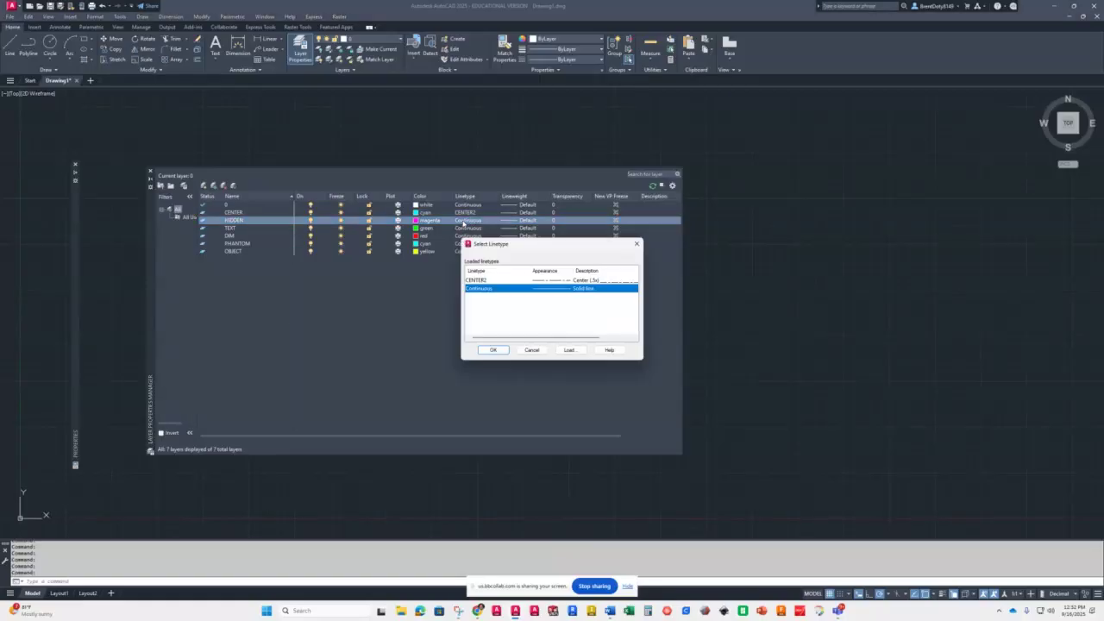
click(569, 349)
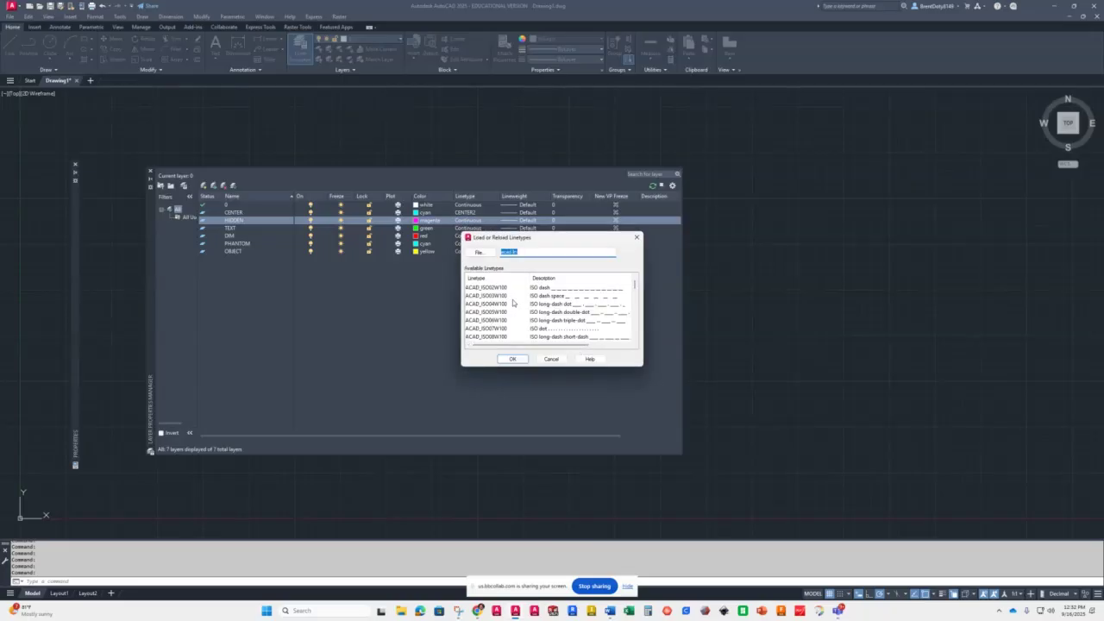
scroll(512, 302, down, 5)
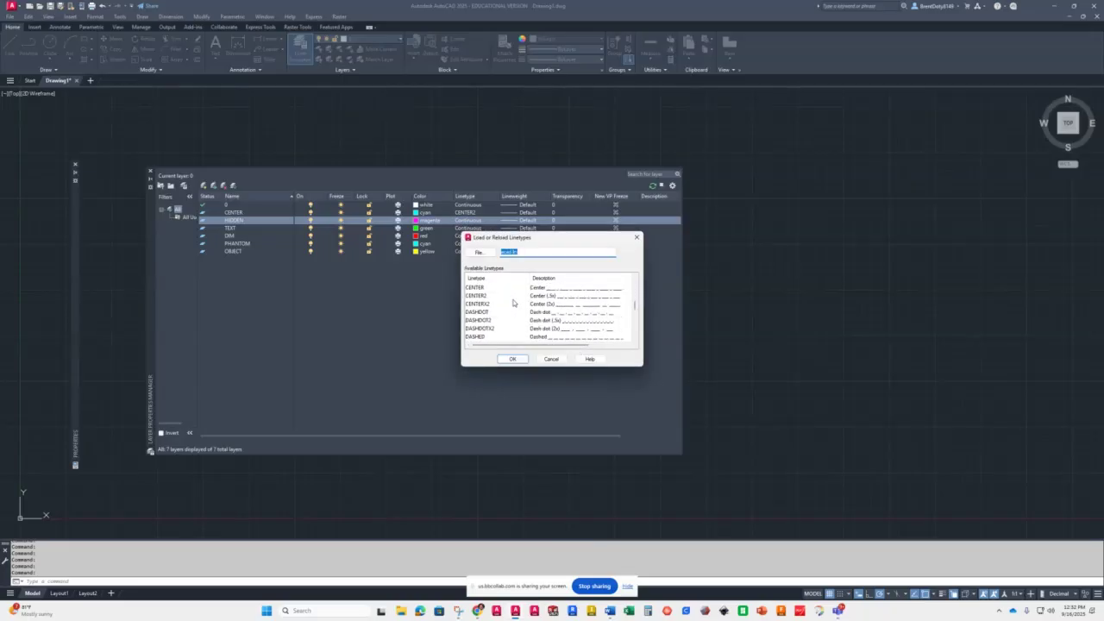
scroll(511, 302, down, 3)
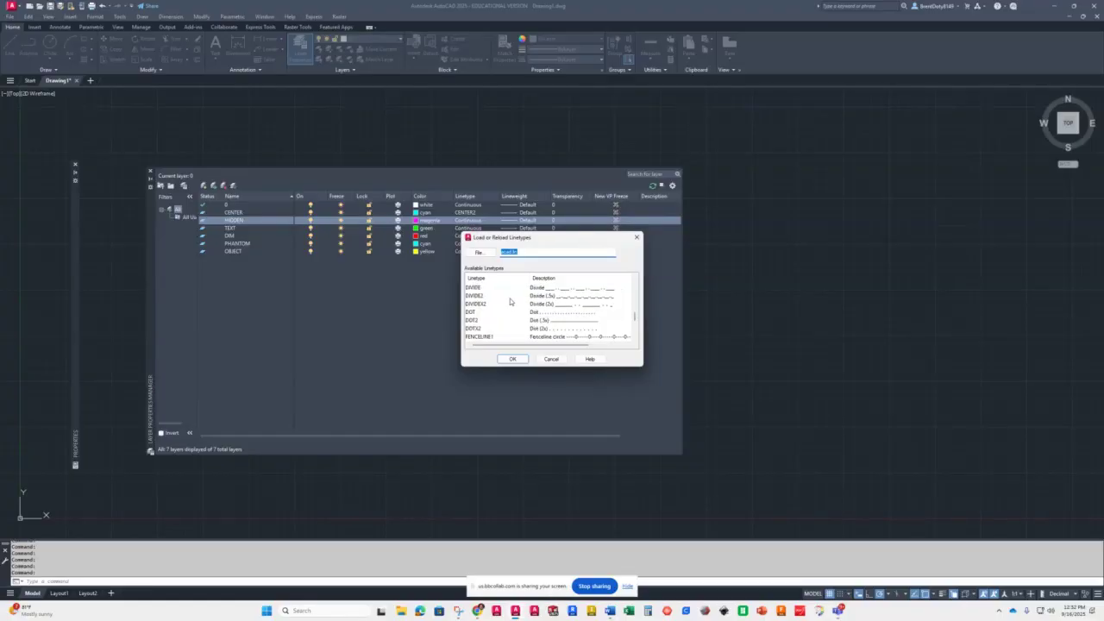
scroll(511, 301, down, 1)
scroll(510, 301, down, 1)
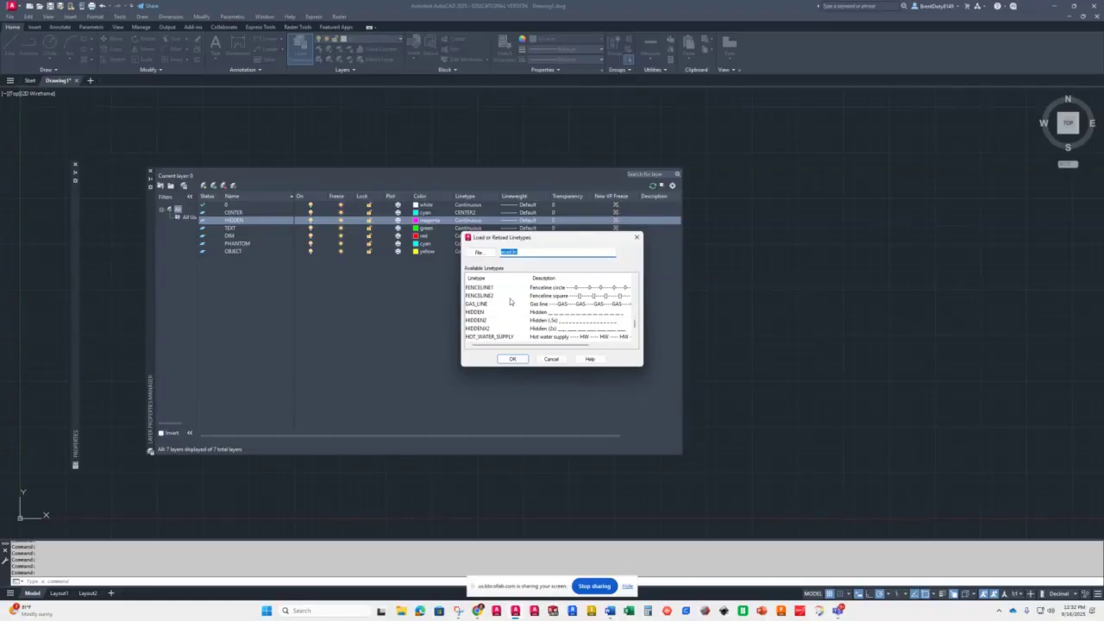
click(533, 313)
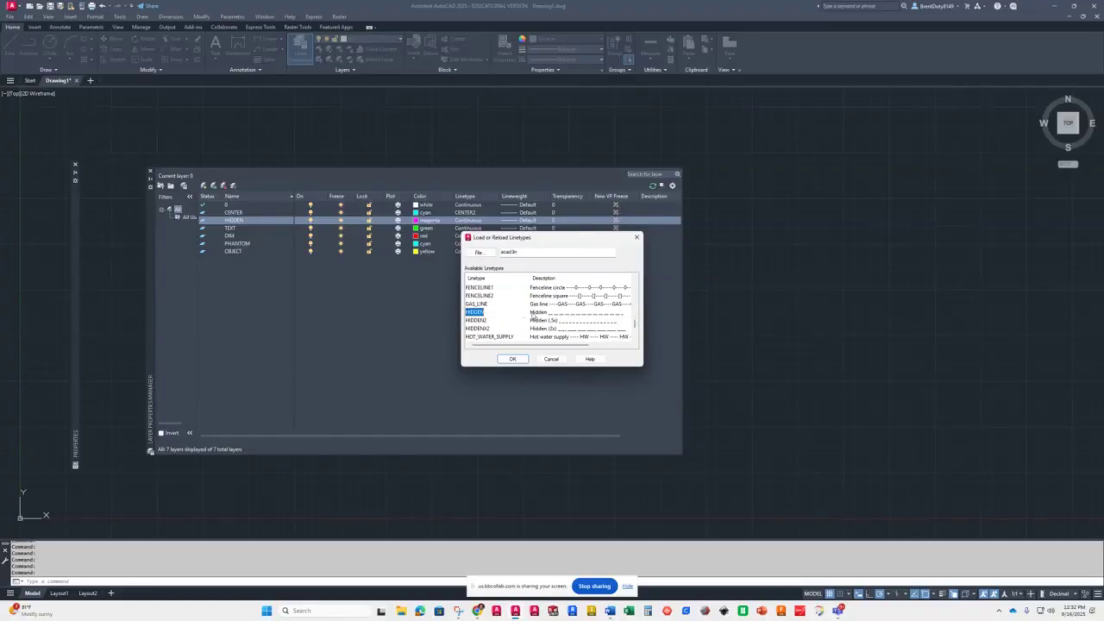
click(506, 358)
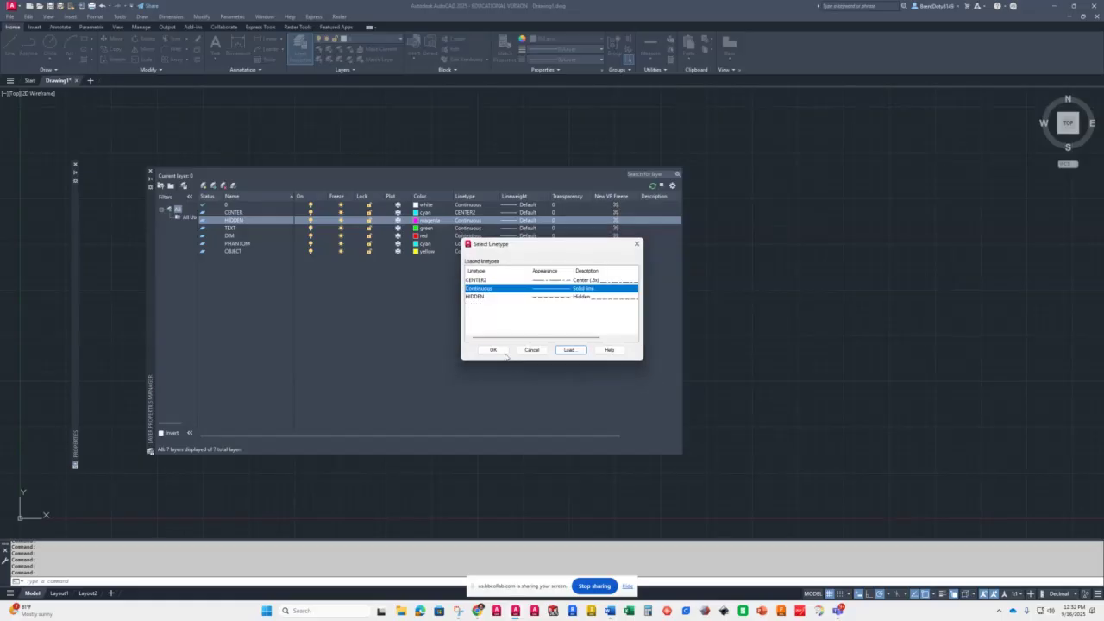
- Load the PHANTOM2 linetype into the drawing's list of loaded linetypes
click(569, 350)
scroll(529, 312, down, 4)
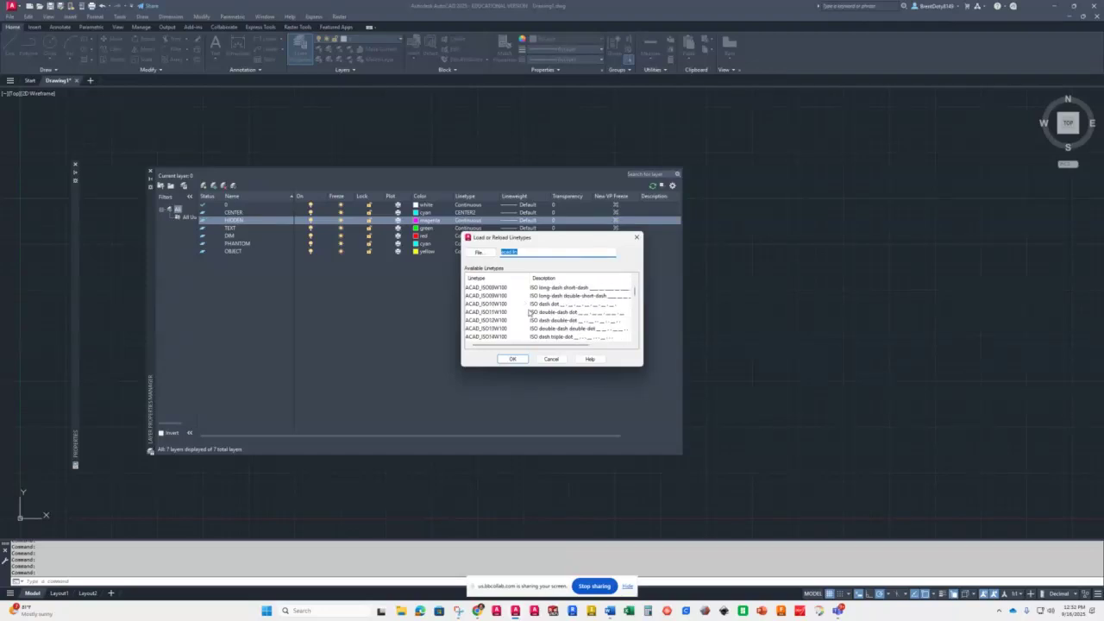
scroll(526, 313, down, 2)
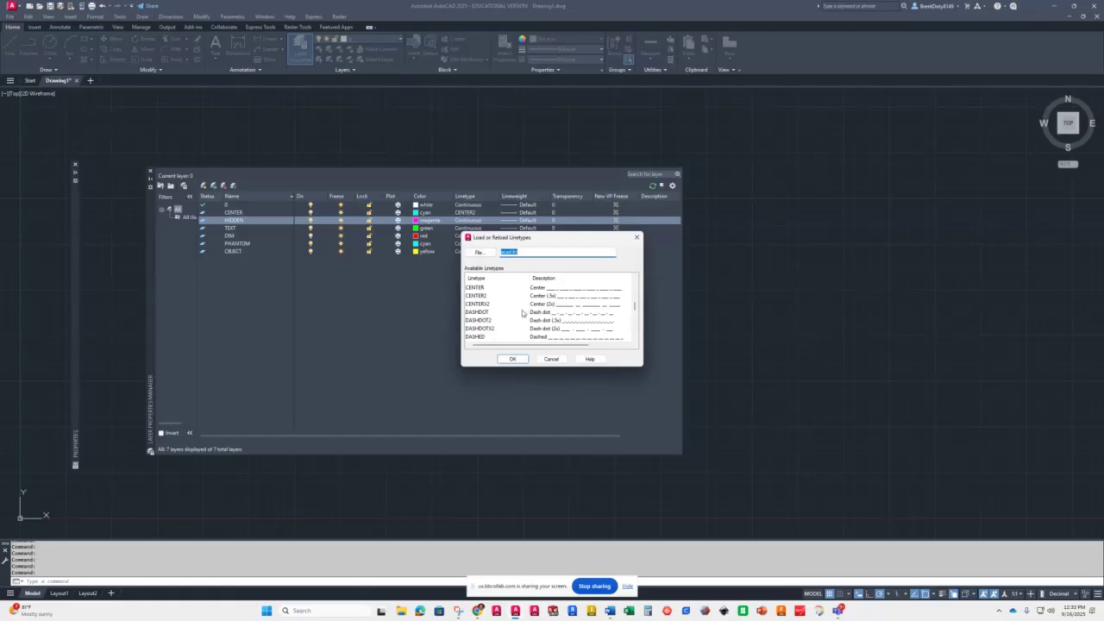
scroll(518, 311, down, 4)
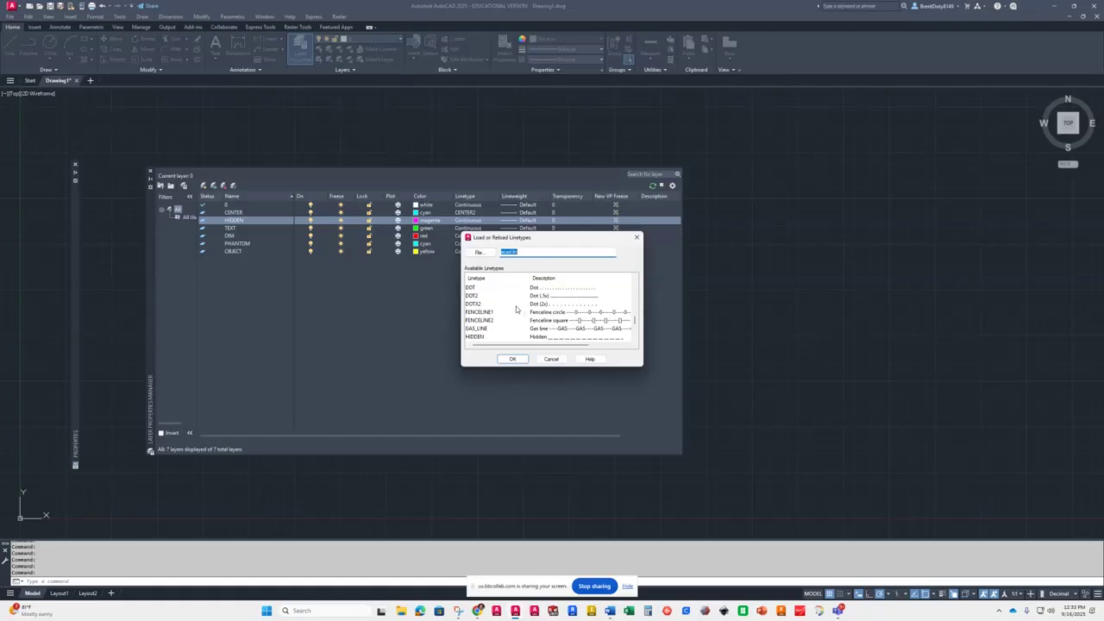
scroll(505, 309, down, 2)
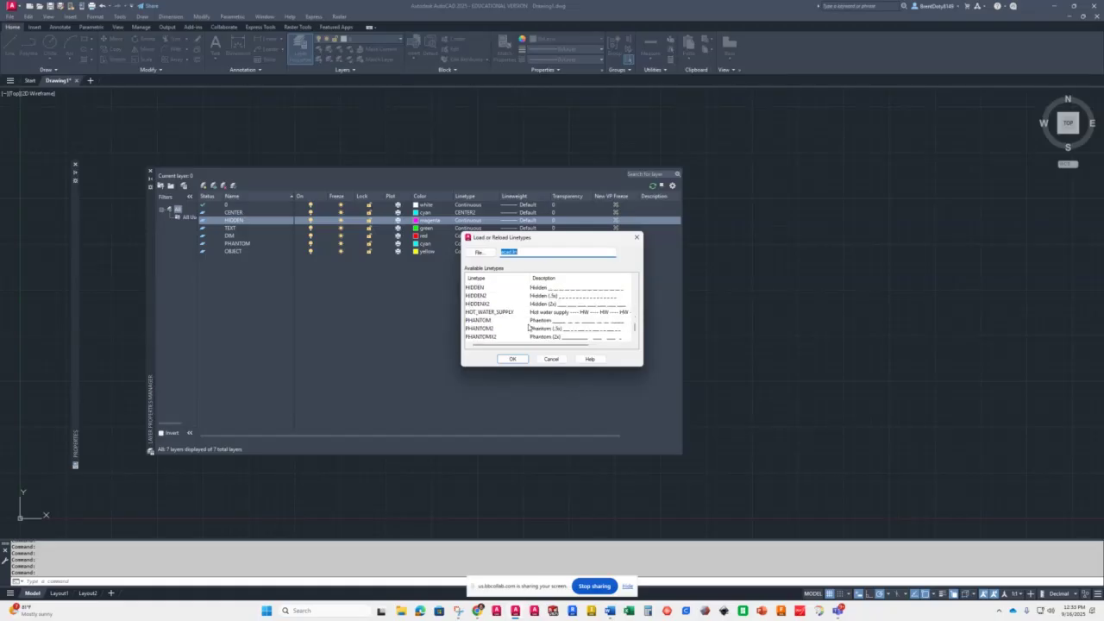
click(483, 330)
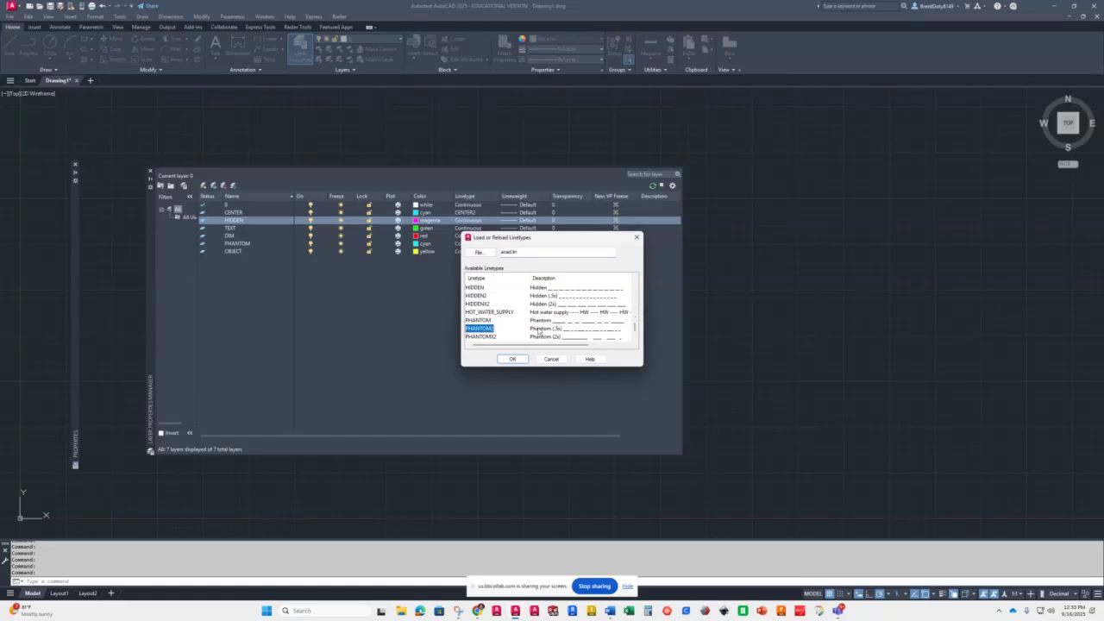
click(512, 359)
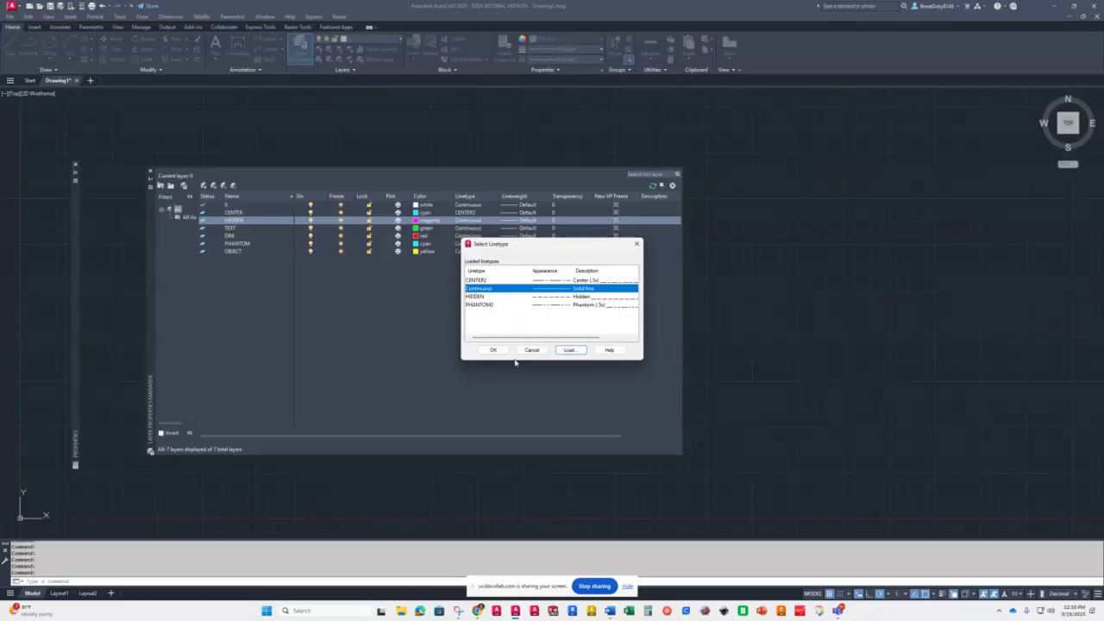
- Assign the HIDDEN linetype to the HIDDEN layer and the PHANTOM2 linetype to the PHANTOM layer
click(560, 298)
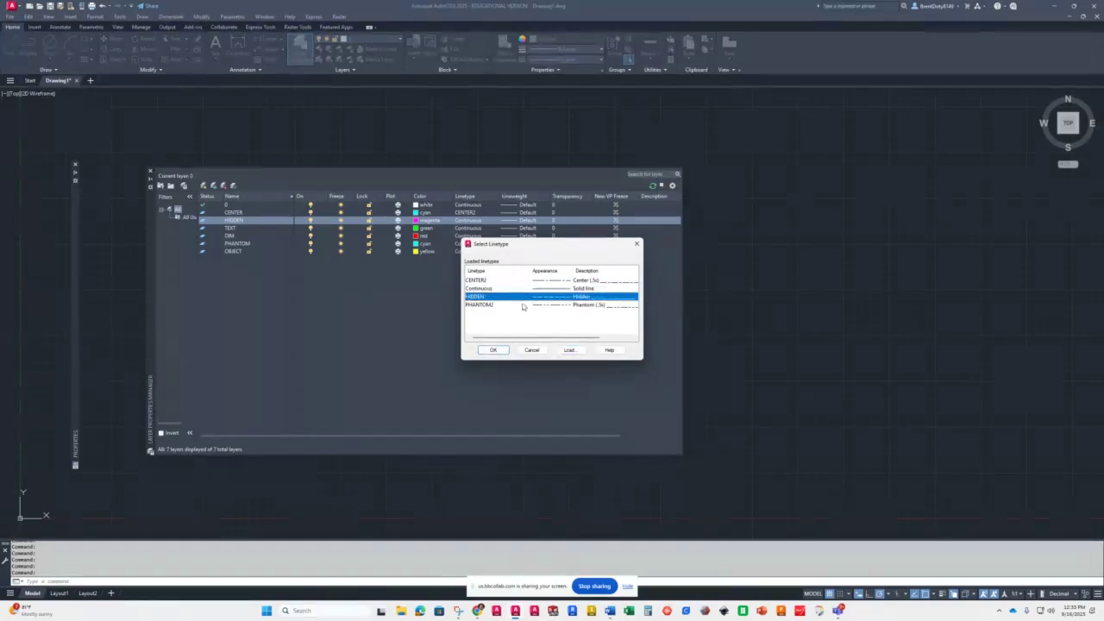
click(487, 352)
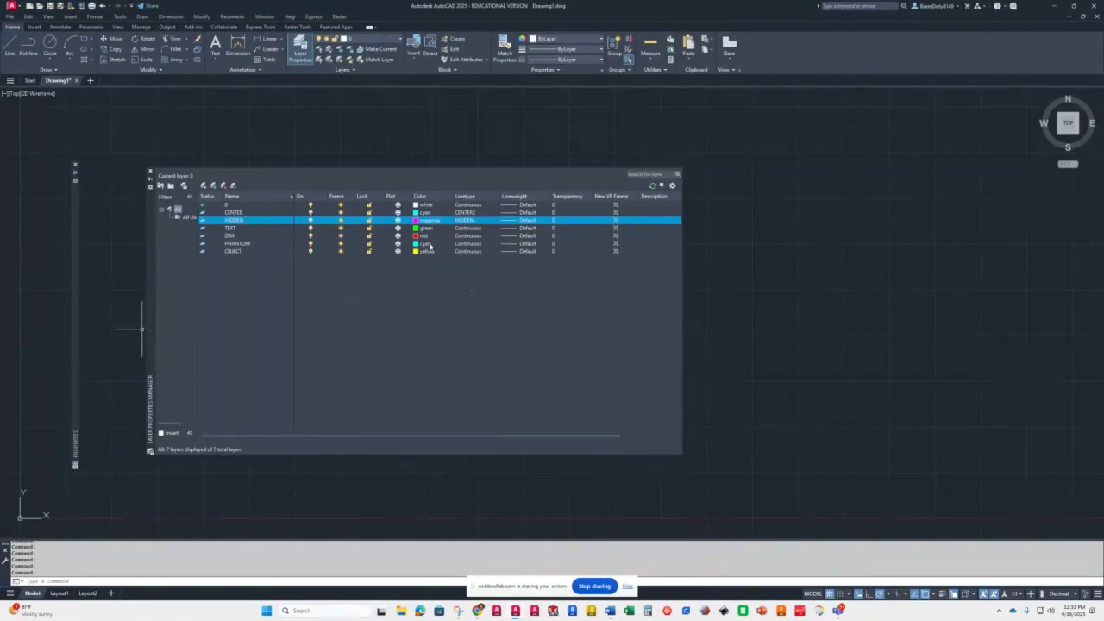
click(470, 247)
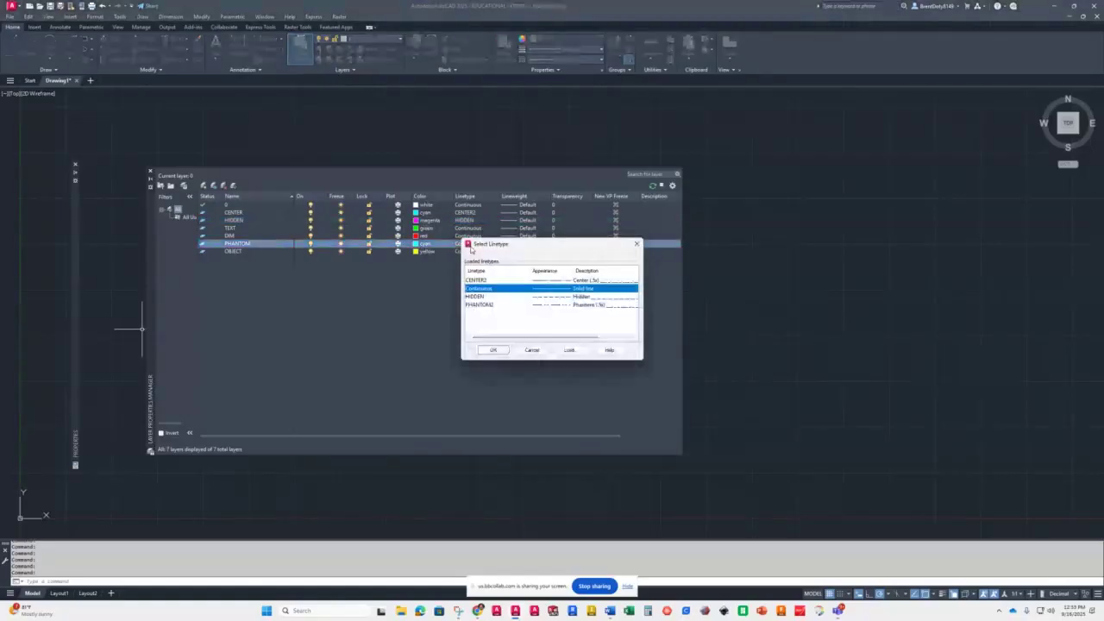
click(478, 304)
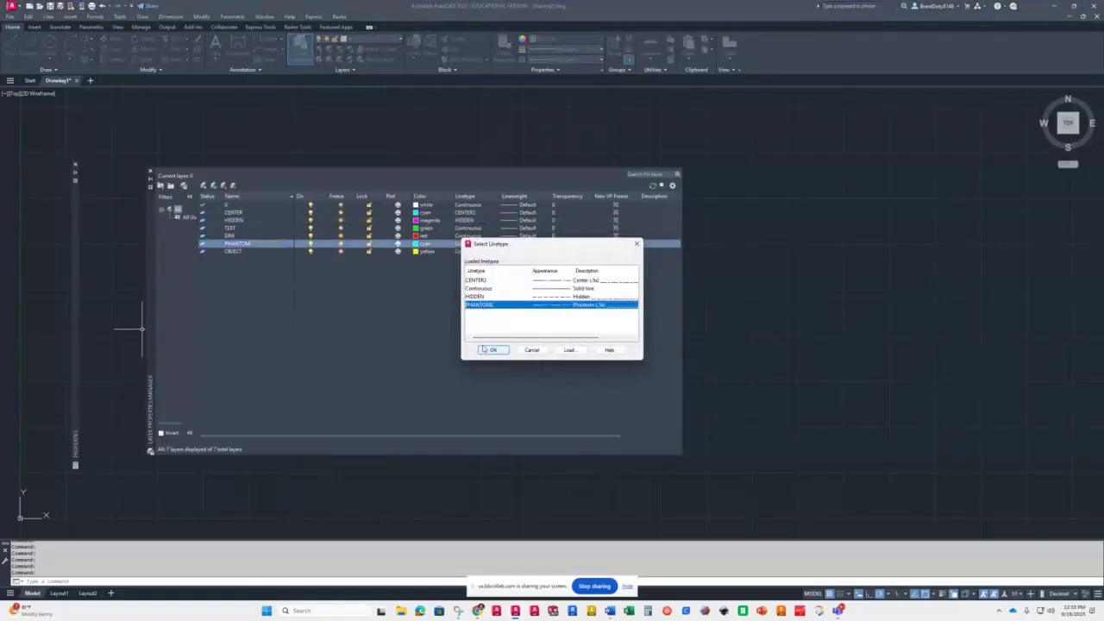
click(488, 349)
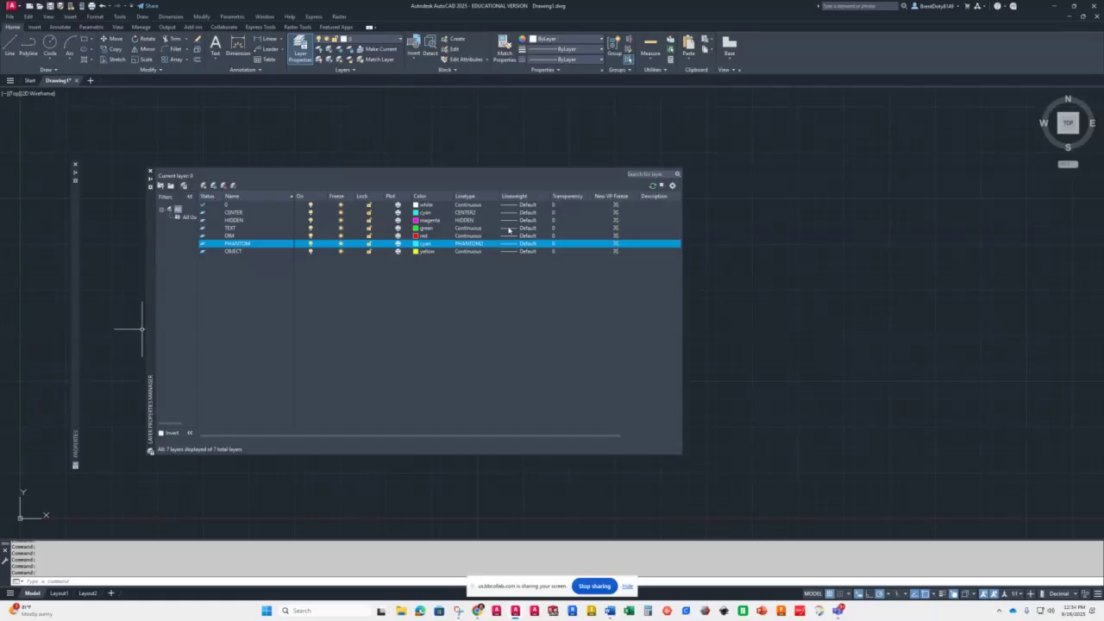
- Set the lineweight of the OBJECT layer to 0.40 mm
click(512, 251)
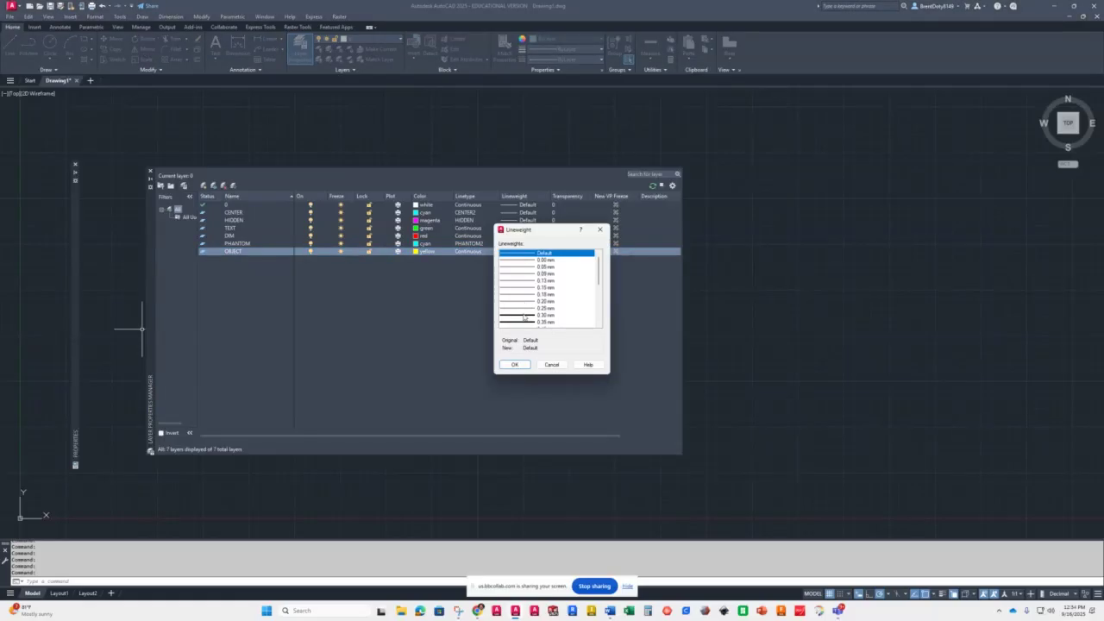
scroll(526, 317, down, 1)
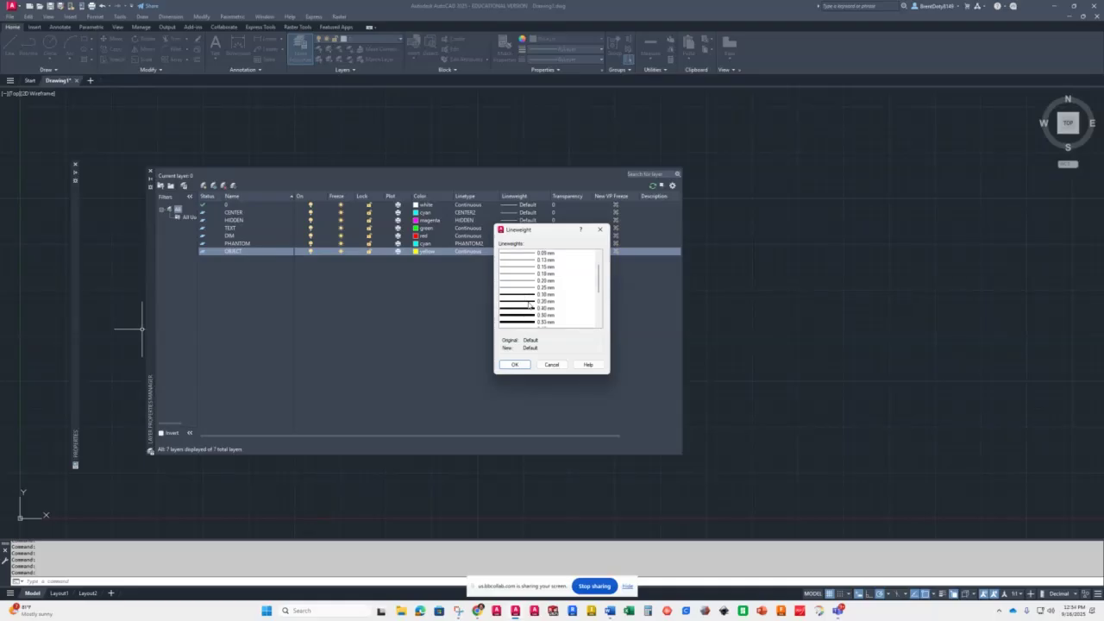
click(529, 301)
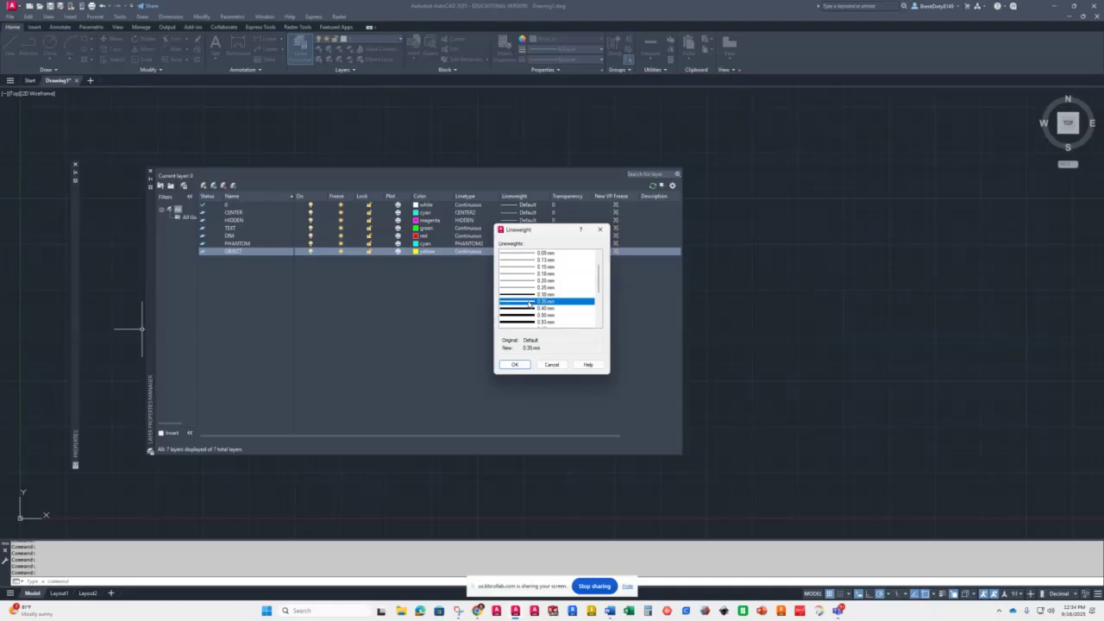
click(525, 309)
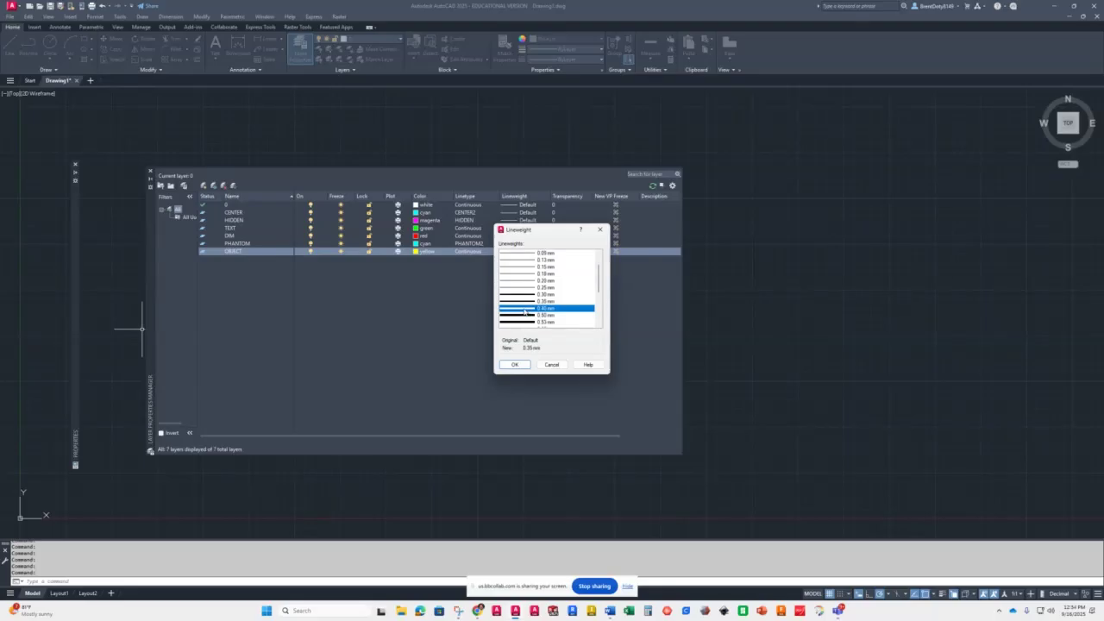
click(514, 364)
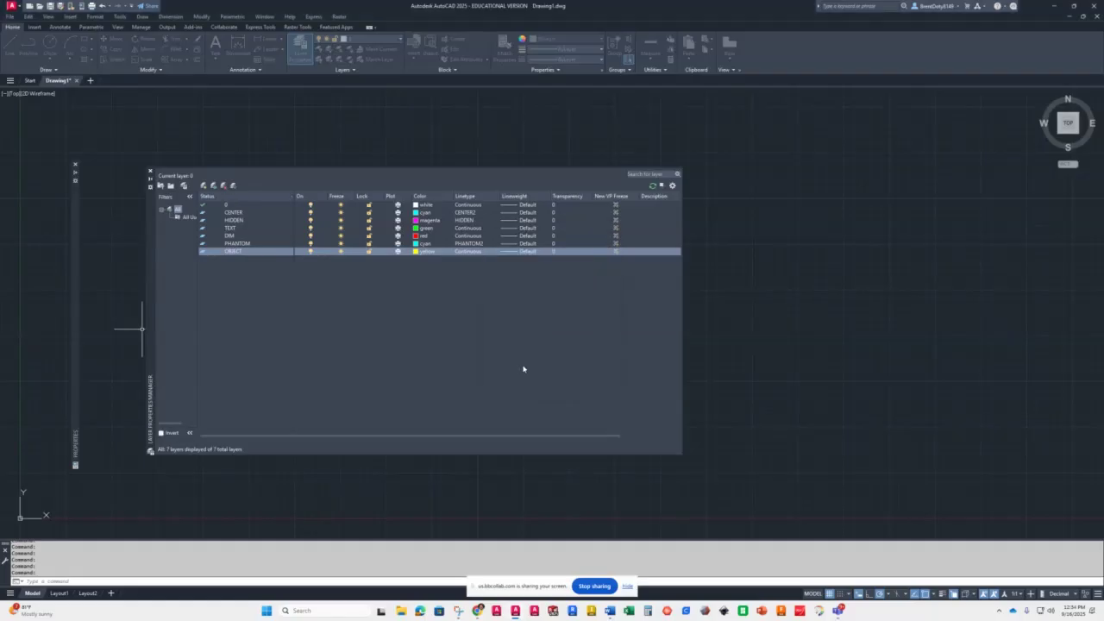
- Set the lineweight of the PHANTOM layer to 0.25 mm
click(511, 245)
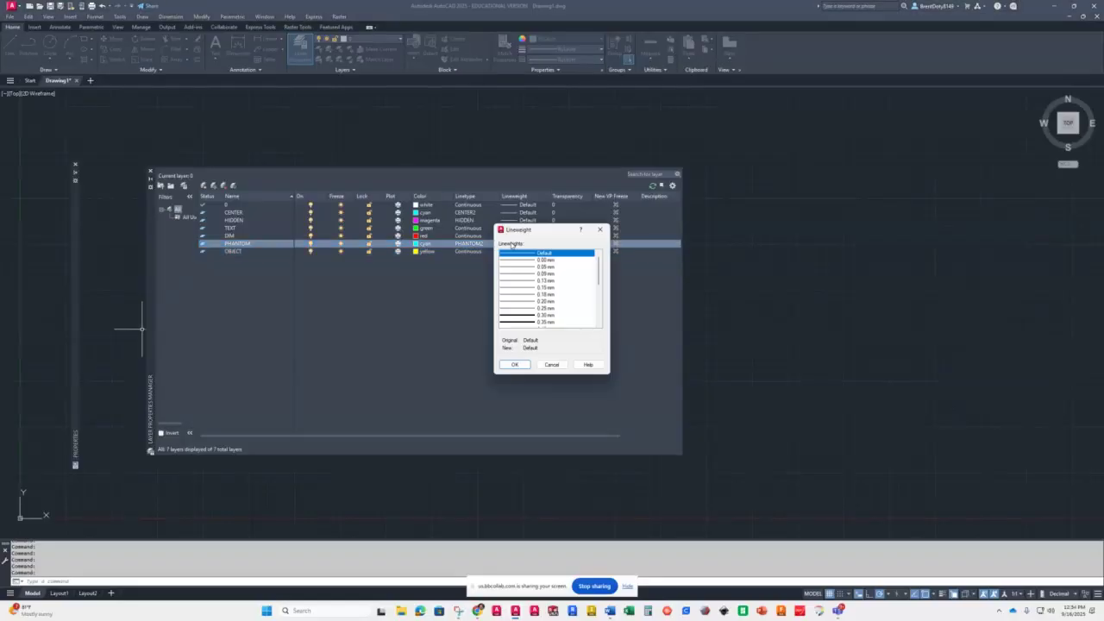
click(526, 308)
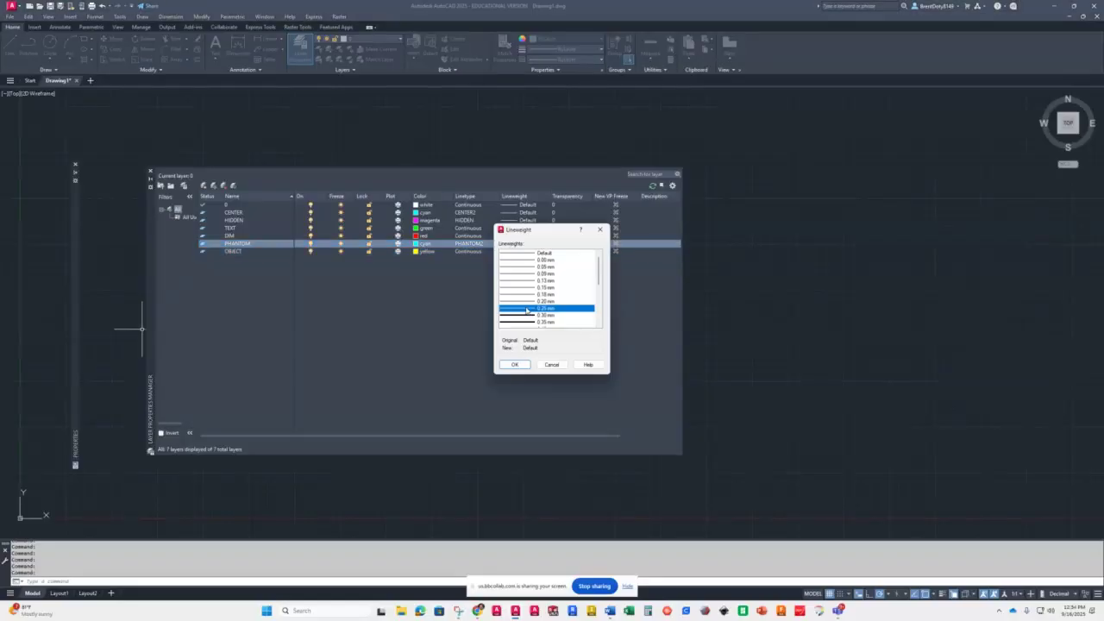
click(522, 366)
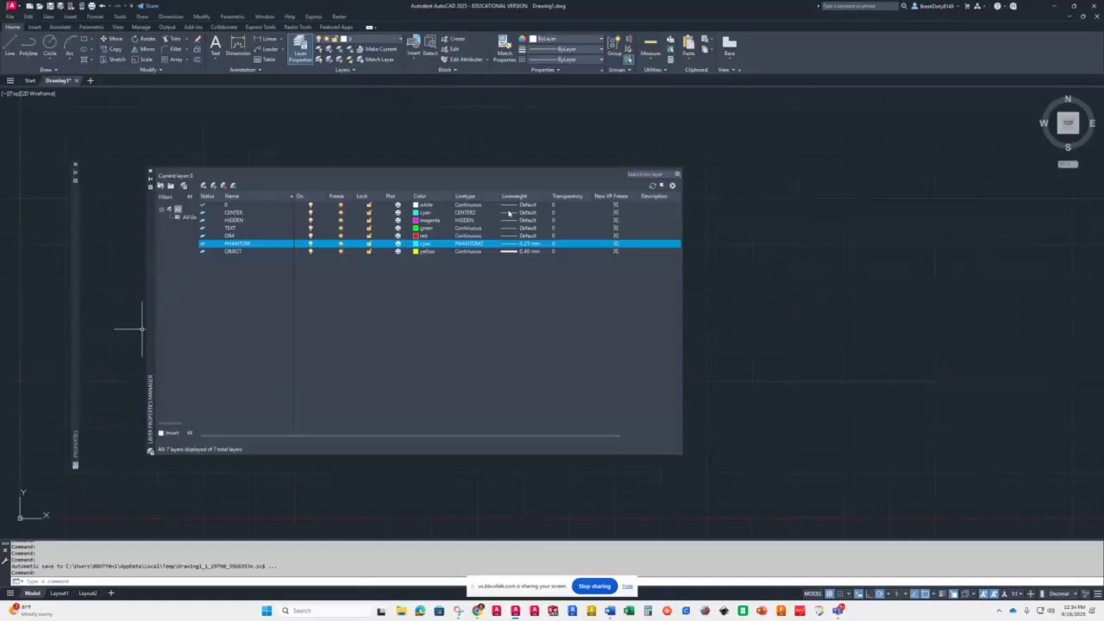
- Set the lineweight of the CENTER, HIDDEN, TEXT, DIM and PHANTOM layers to 0.25 mm together
shift+click(509, 213)
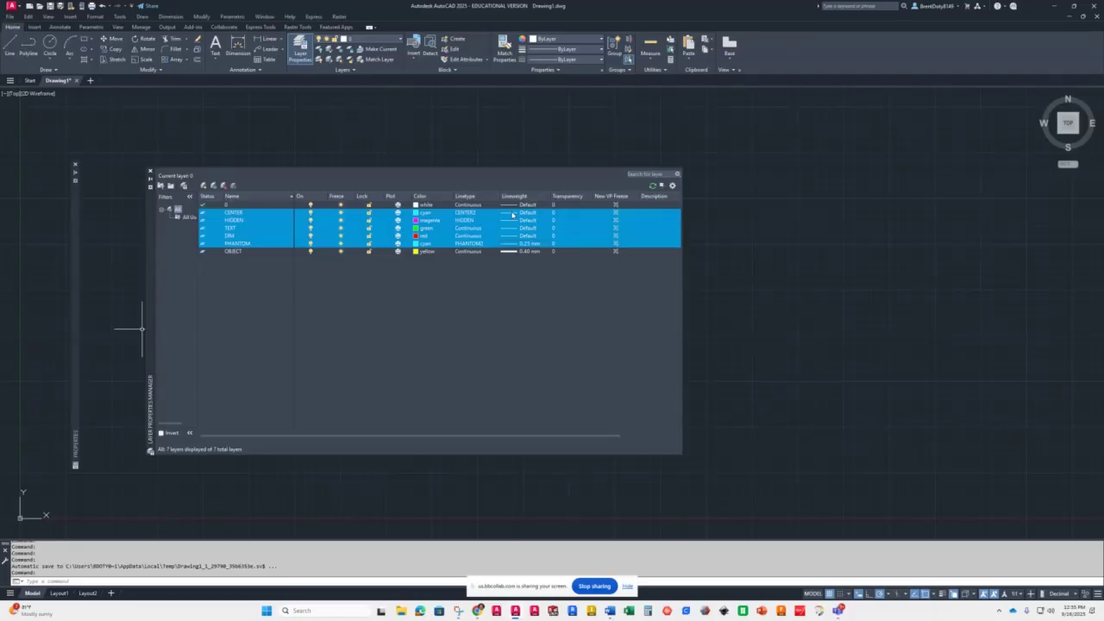
click(512, 214)
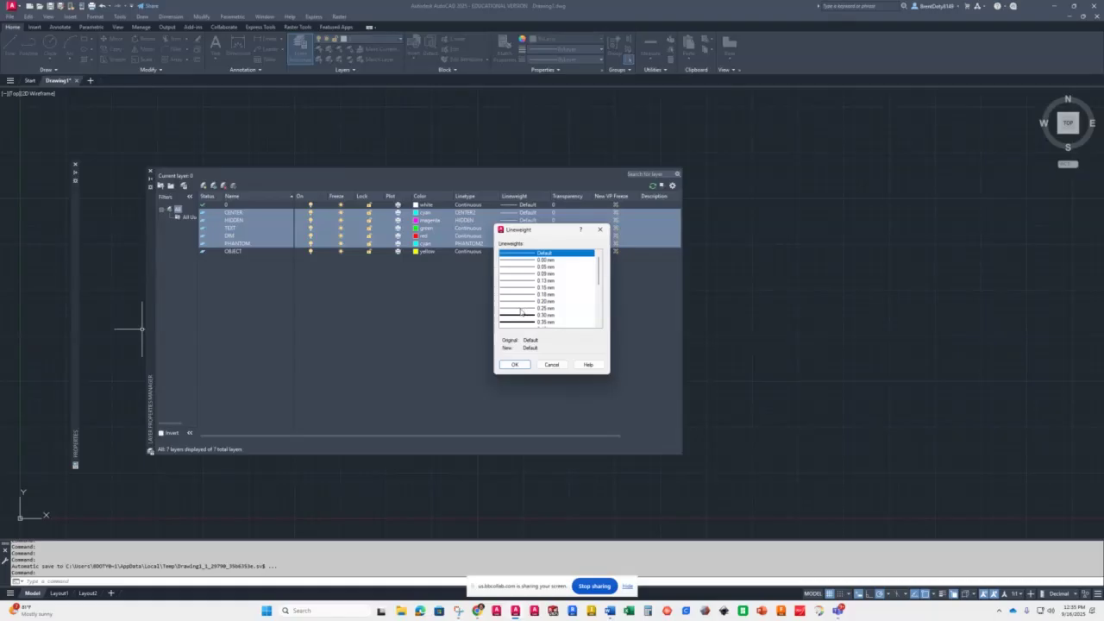
click(521, 308)
click(515, 365)
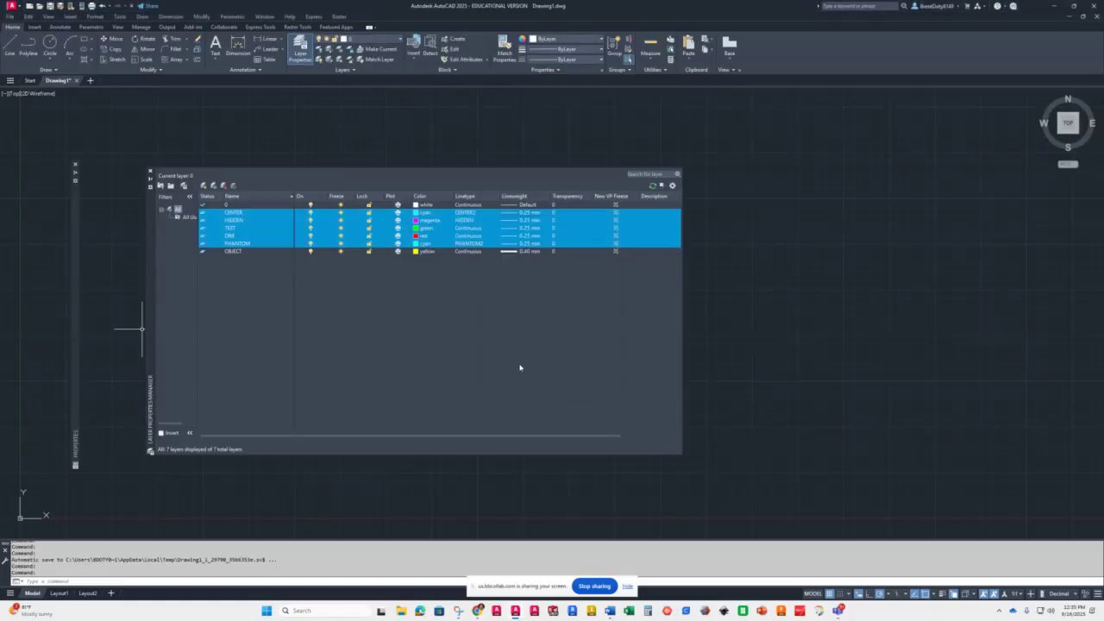
click(507, 281)
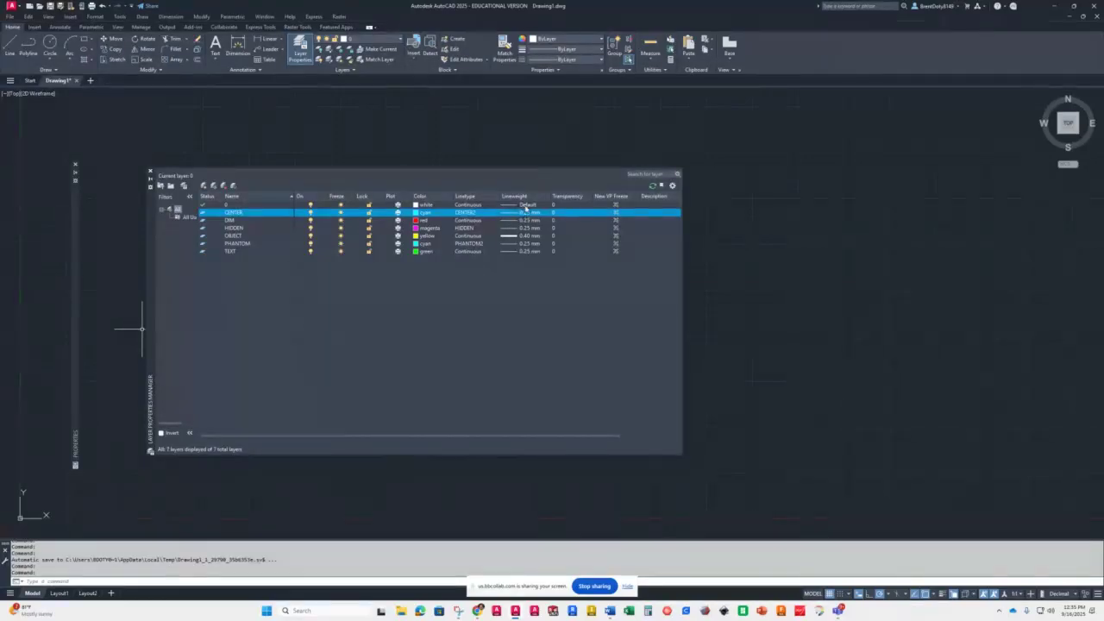
- Set the lineweight of layer 0 to 0.35 mm and collapse the Layer Properties Manager
click(524, 205)
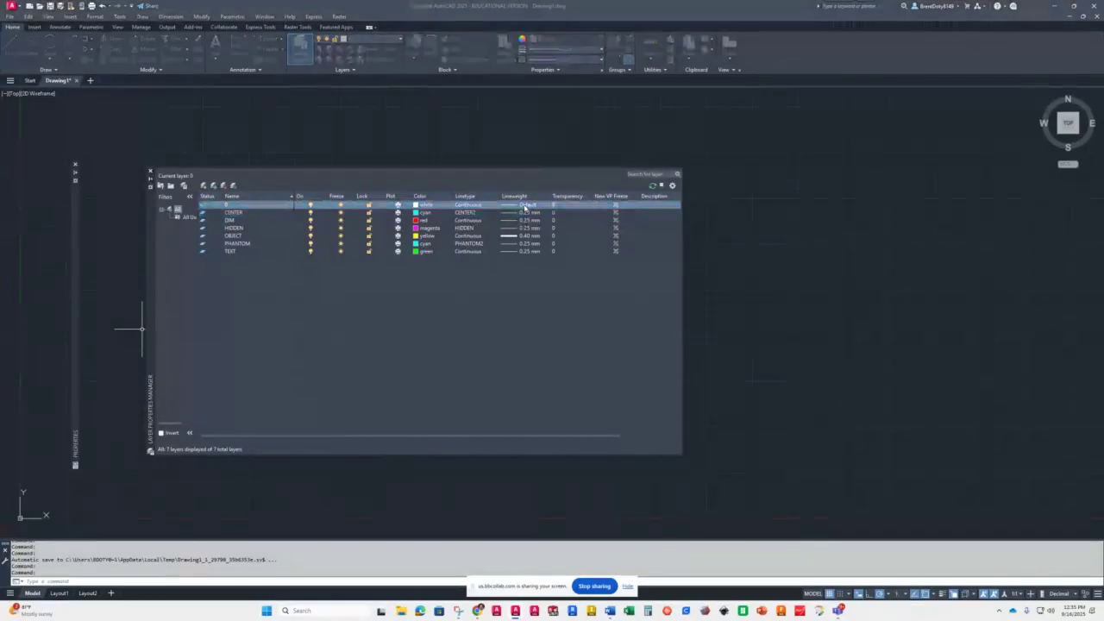
click(528, 322)
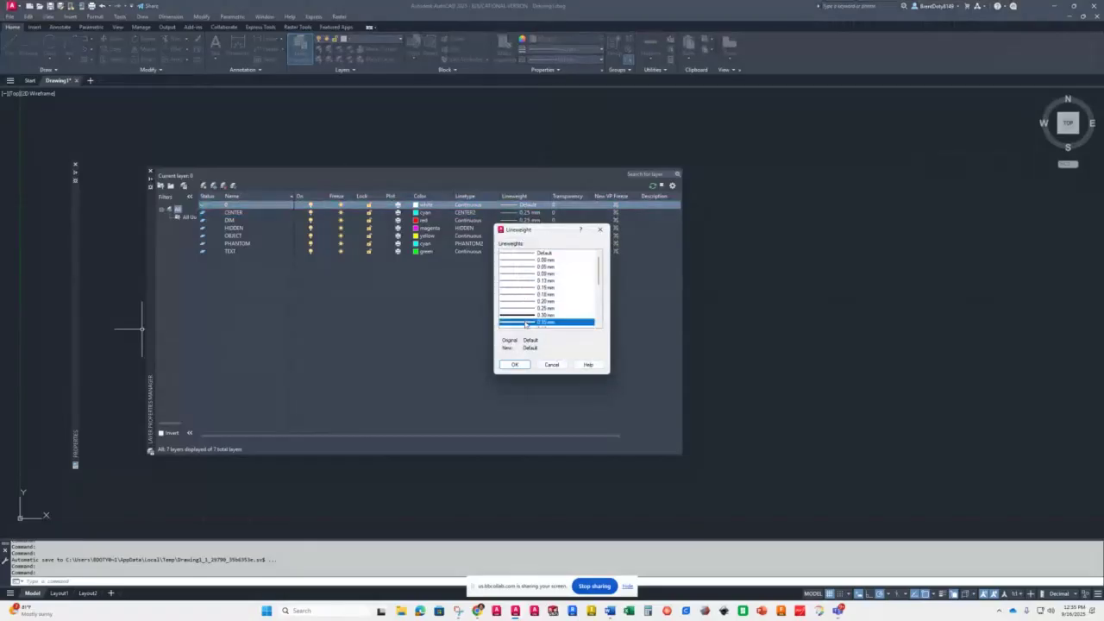
click(514, 365)
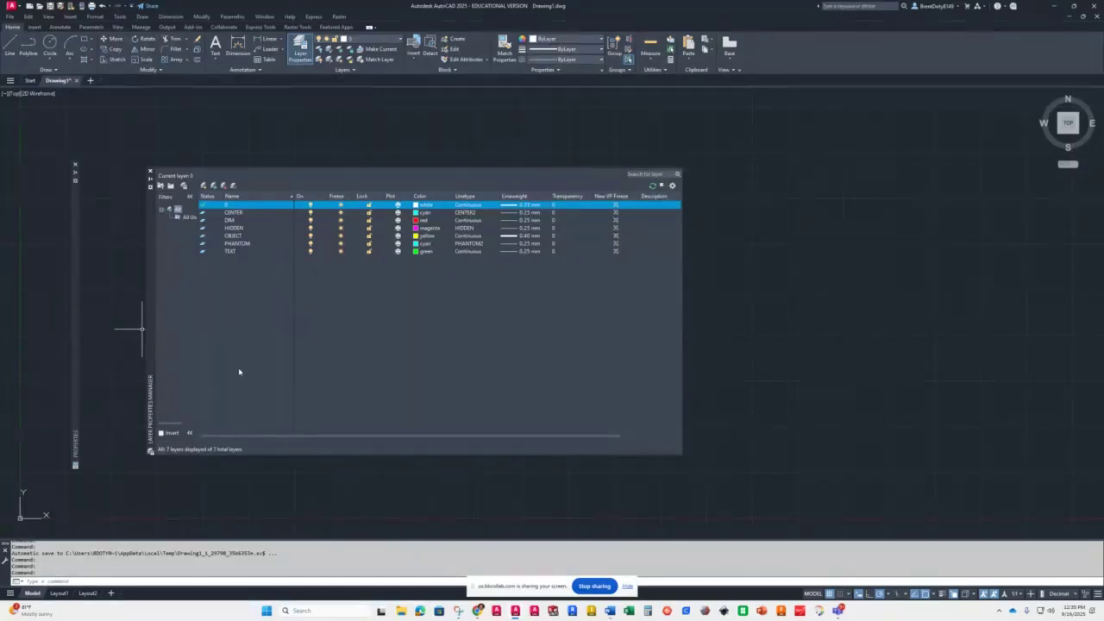
click(150, 180)
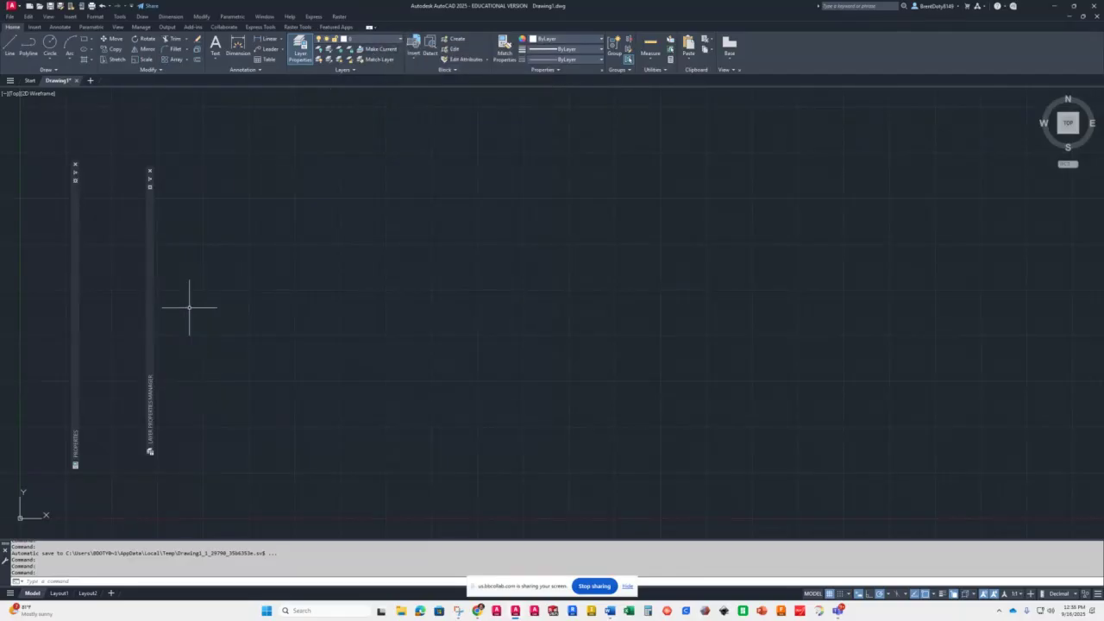
mouse_move(150, 224)
- Draw a test circle on layer 0 in the middle of the drawing area
click(400, 40)
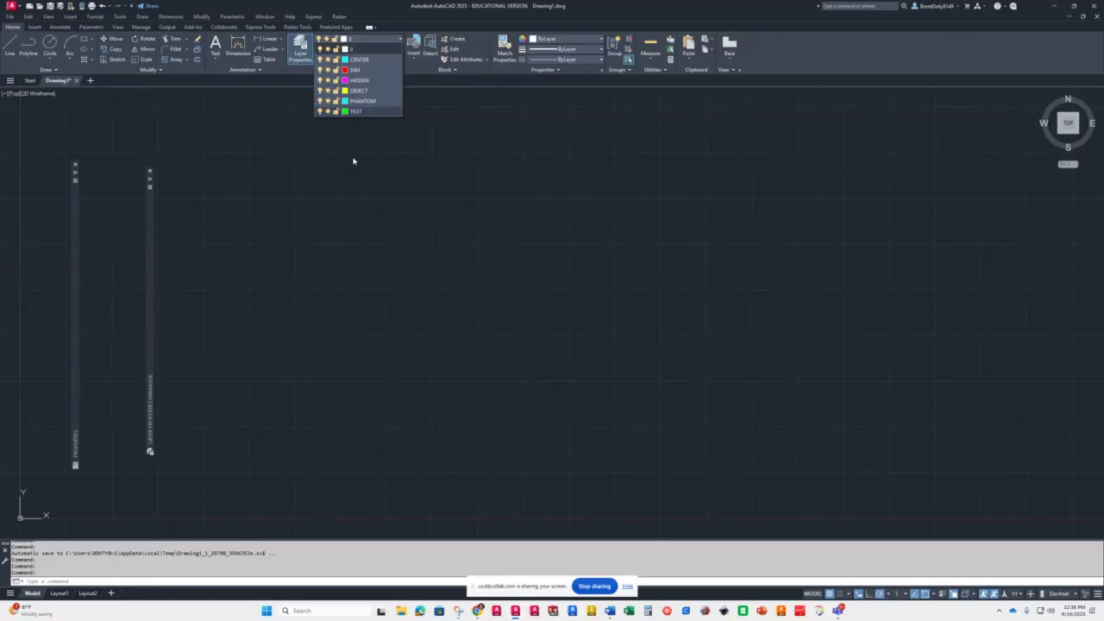
click(341, 299)
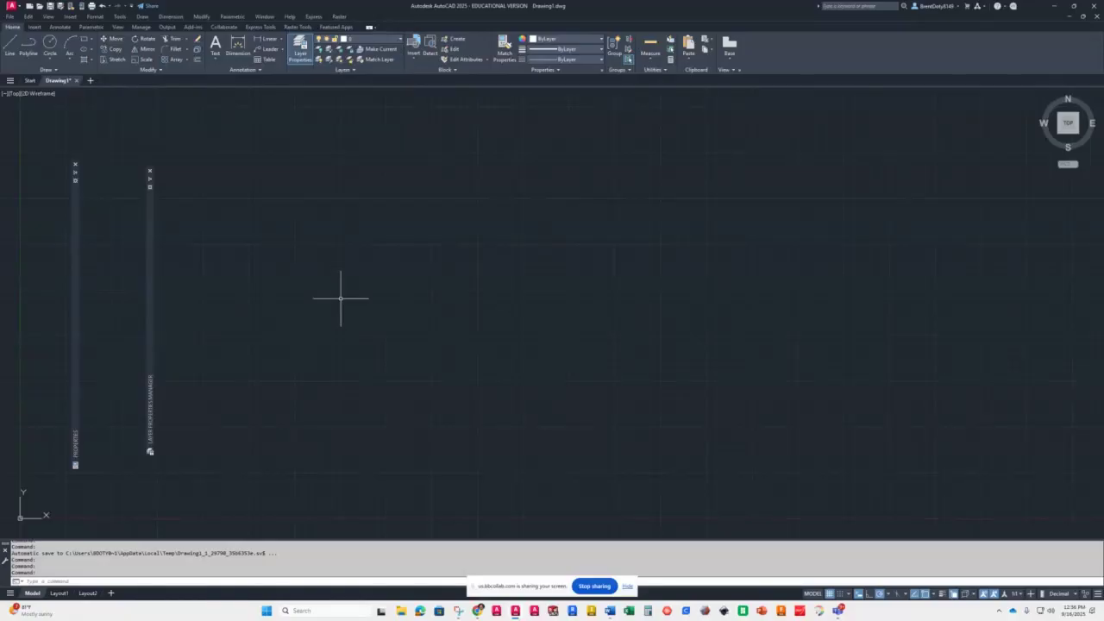
click(50, 44)
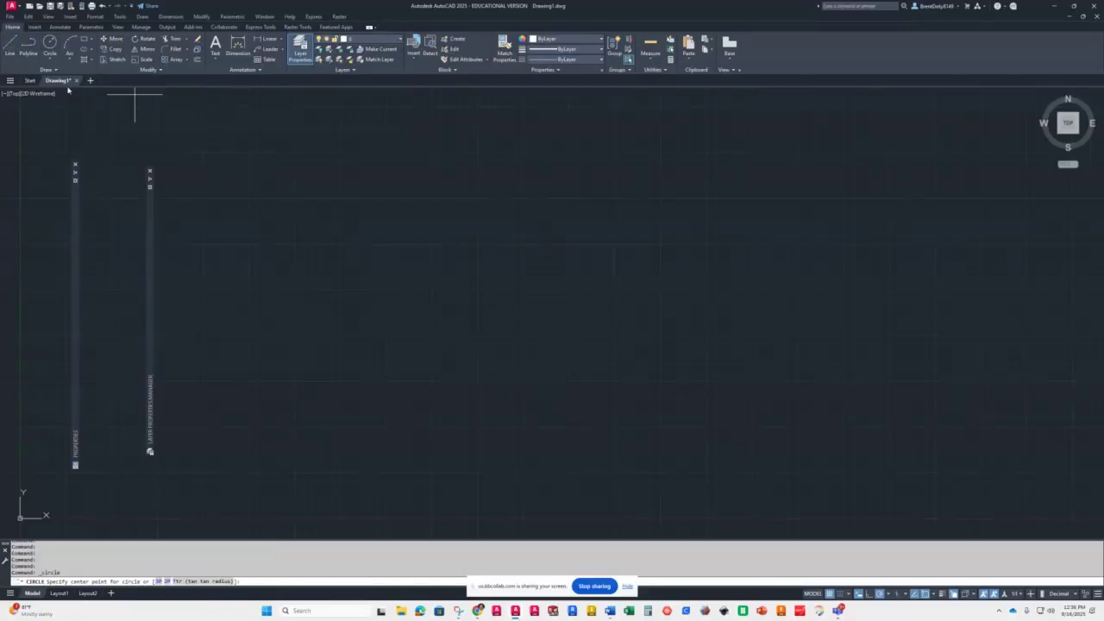
click(466, 357)
click(543, 280)
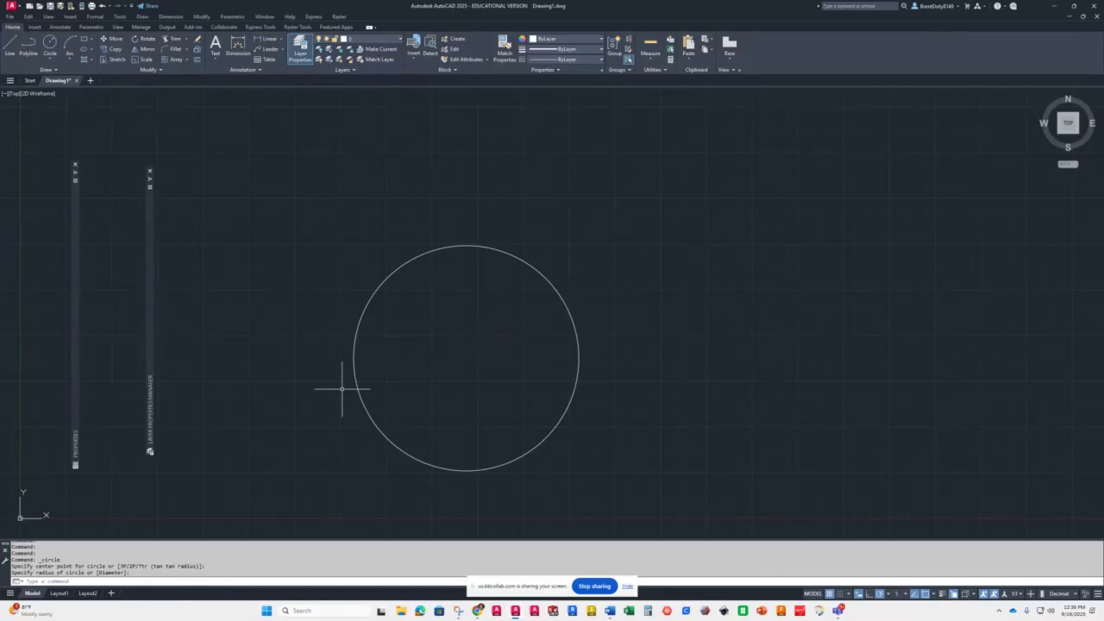
- Move the test circle to the OBJECT layer and clear the selection
click(379, 287)
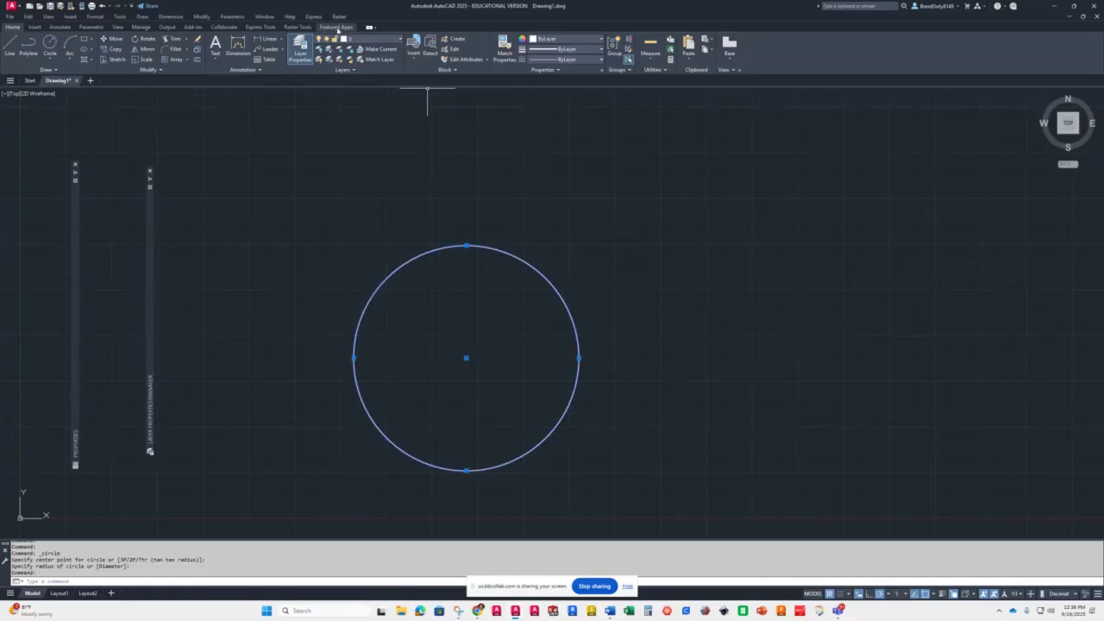
click(386, 39)
click(358, 90)
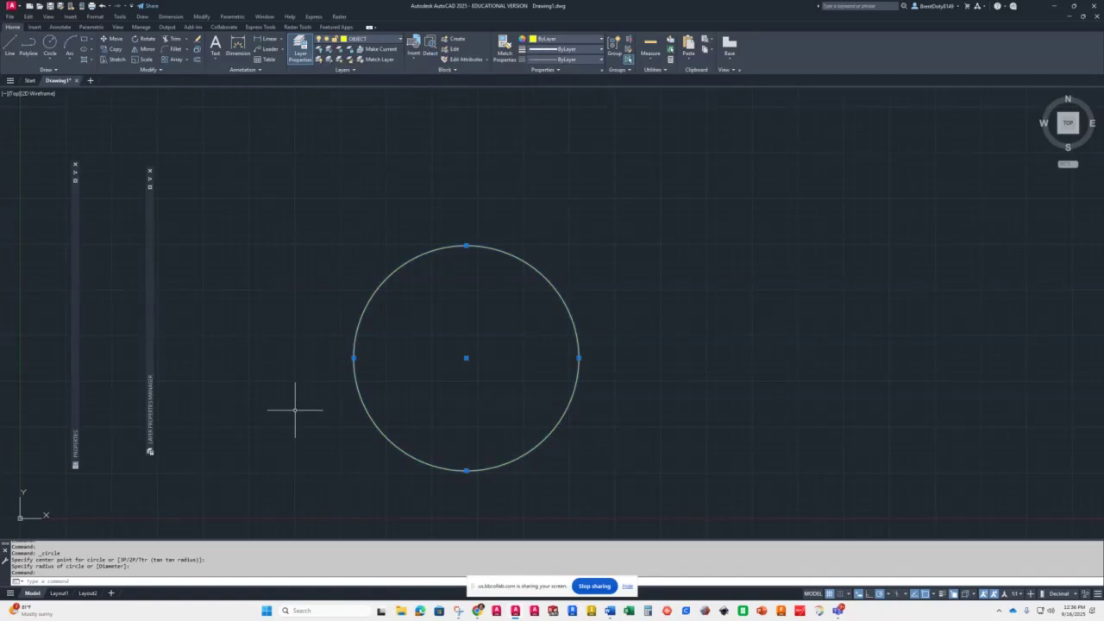
key(Escape)
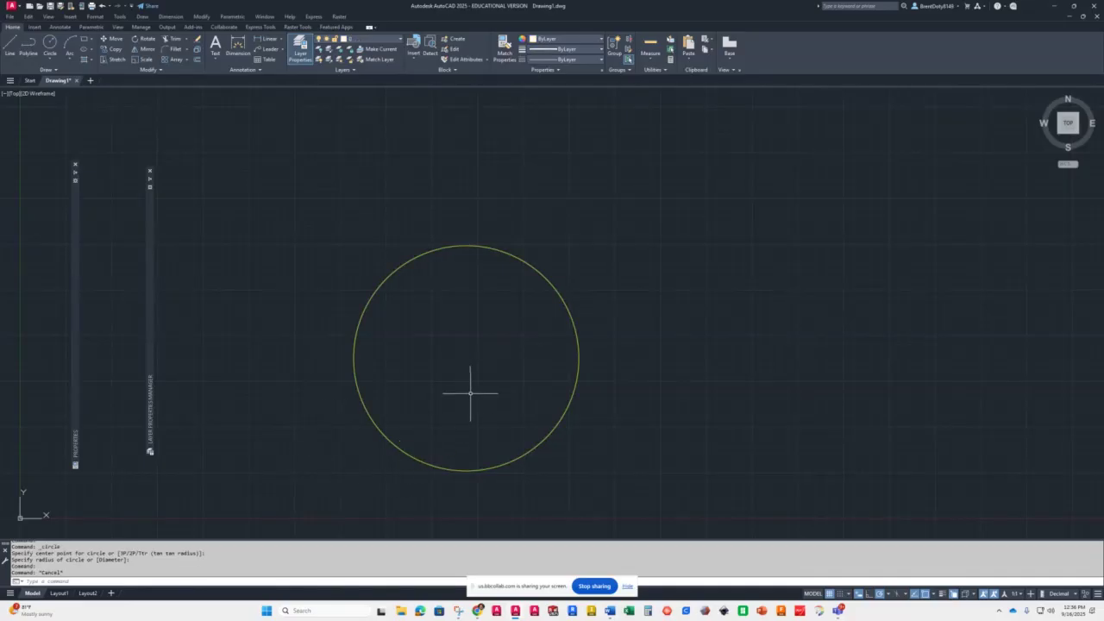
- Turn on lineweight display in the drawing and erase the test circle
click(943, 595)
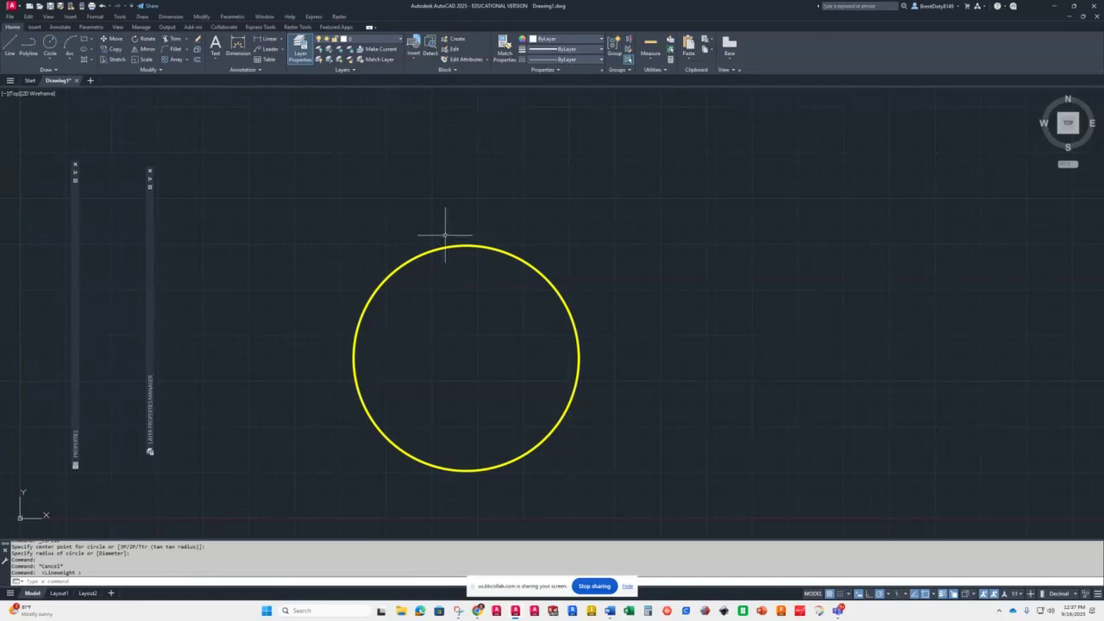
click(553, 239)
click(359, 344)
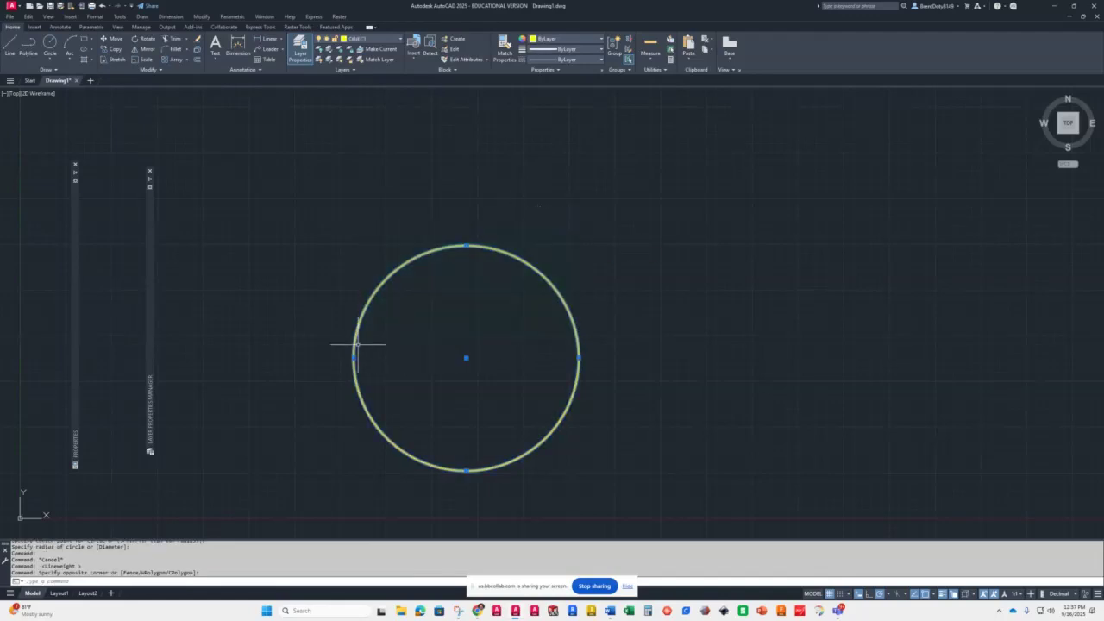
key(Delete)
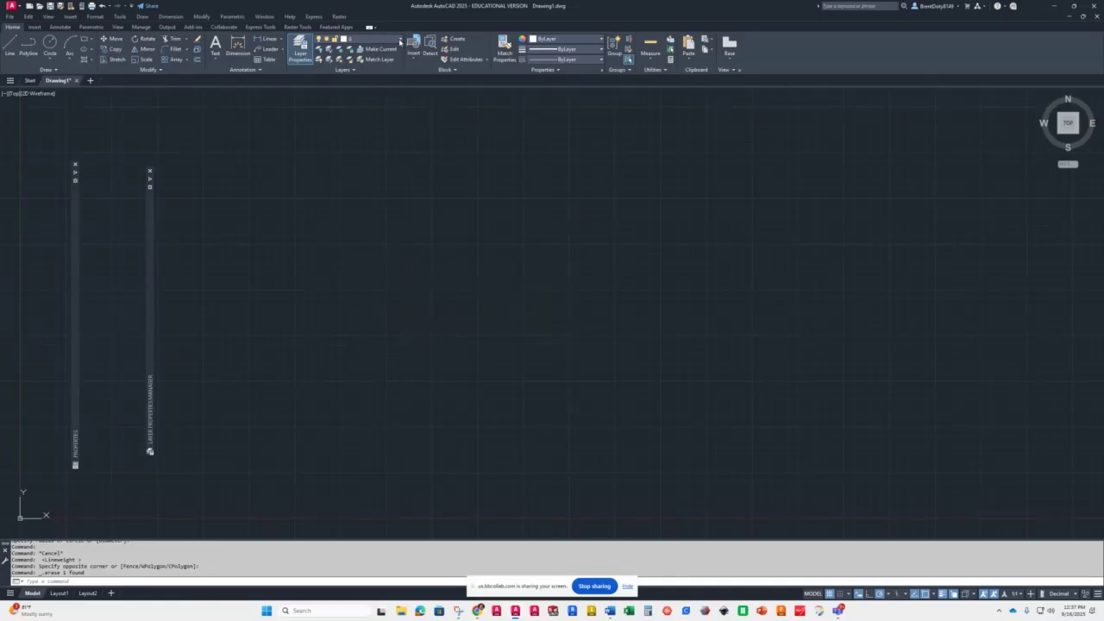
- Make the OBJECT layer current with nothing selected, and return to layer 0 as the current layer
click(397, 39)
click(361, 91)
key(Escape)
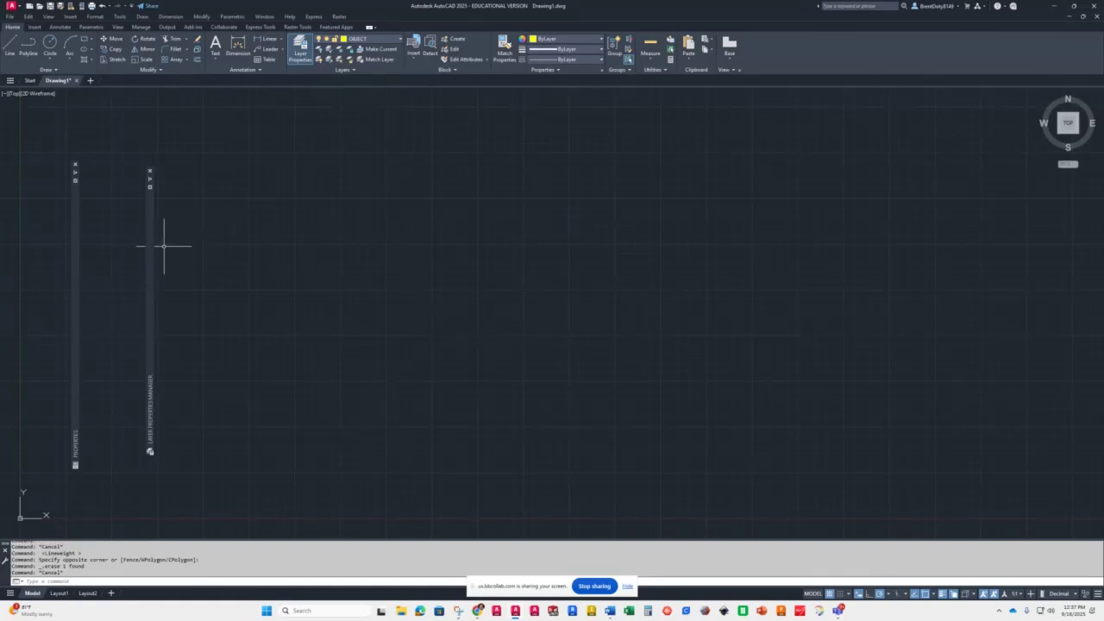
click(394, 40)
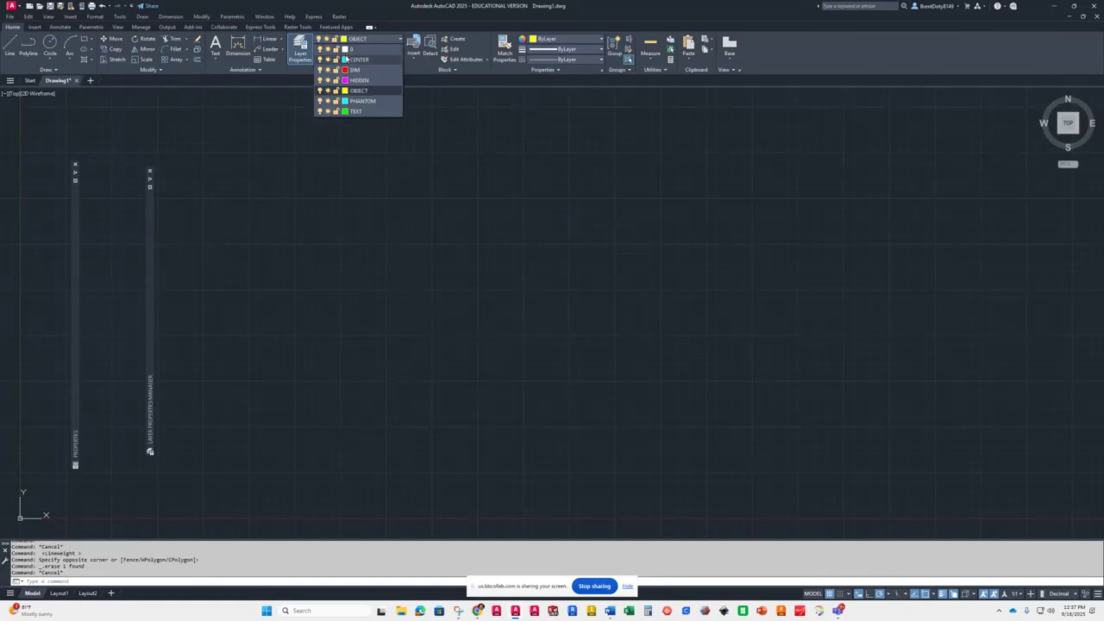
click(354, 46)
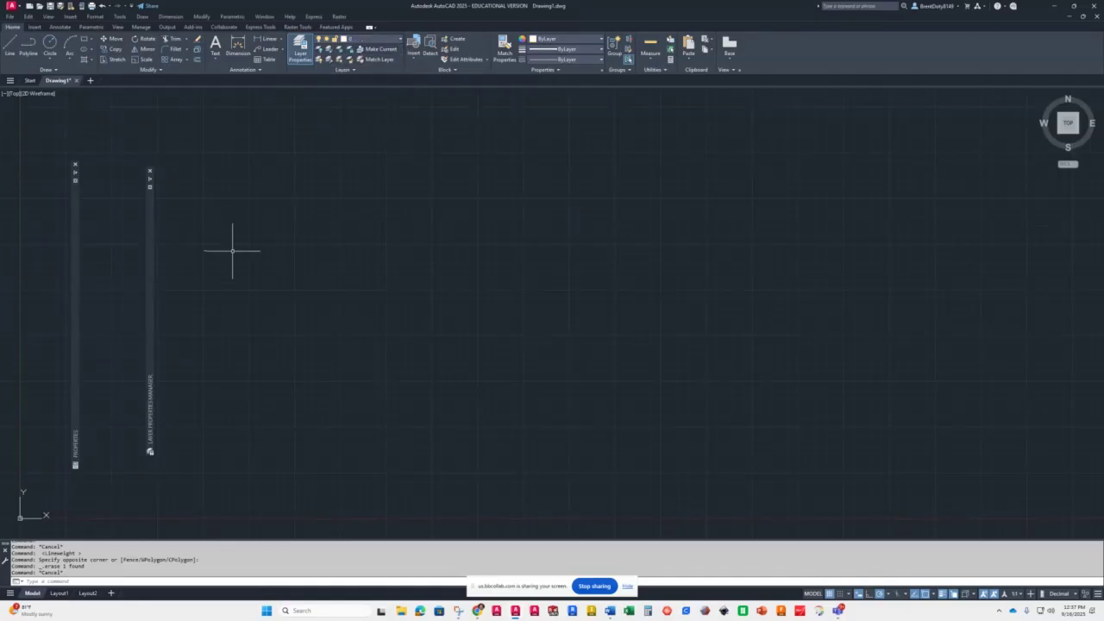
- Open the text style settings and create a new text style, accepting the suggested name
right_click(283, 245)
text(ST)
key(Return)
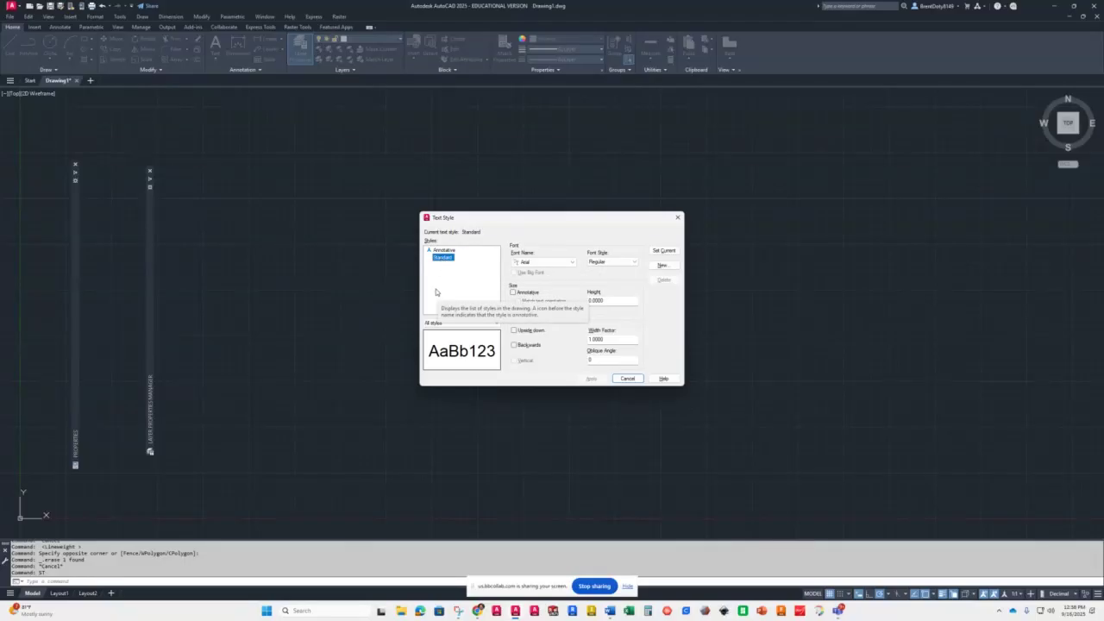
click(662, 265)
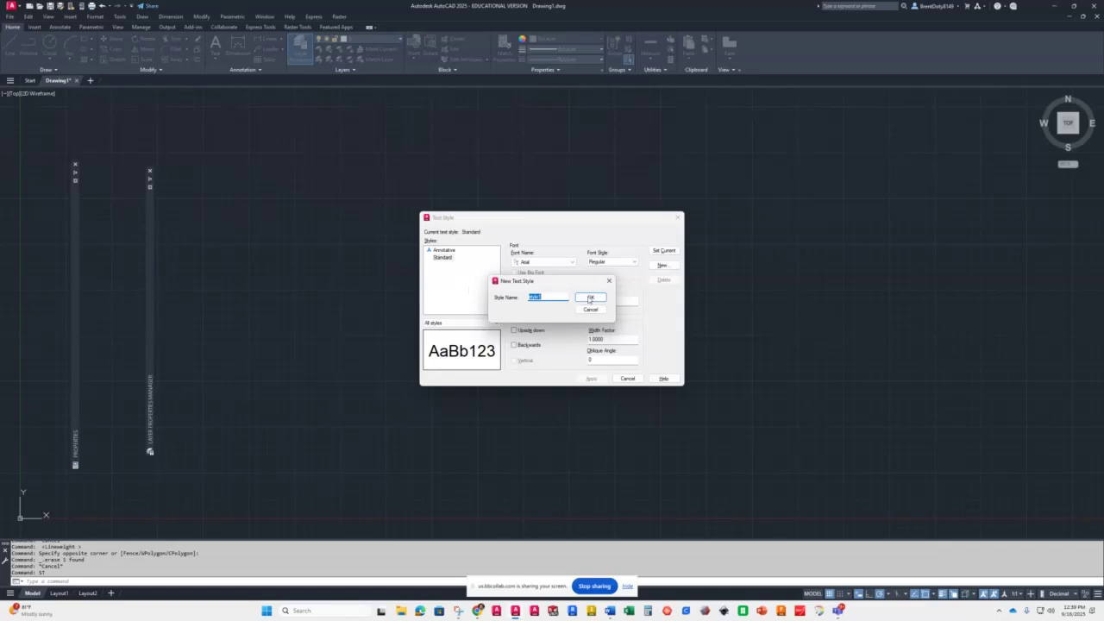
click(591, 297)
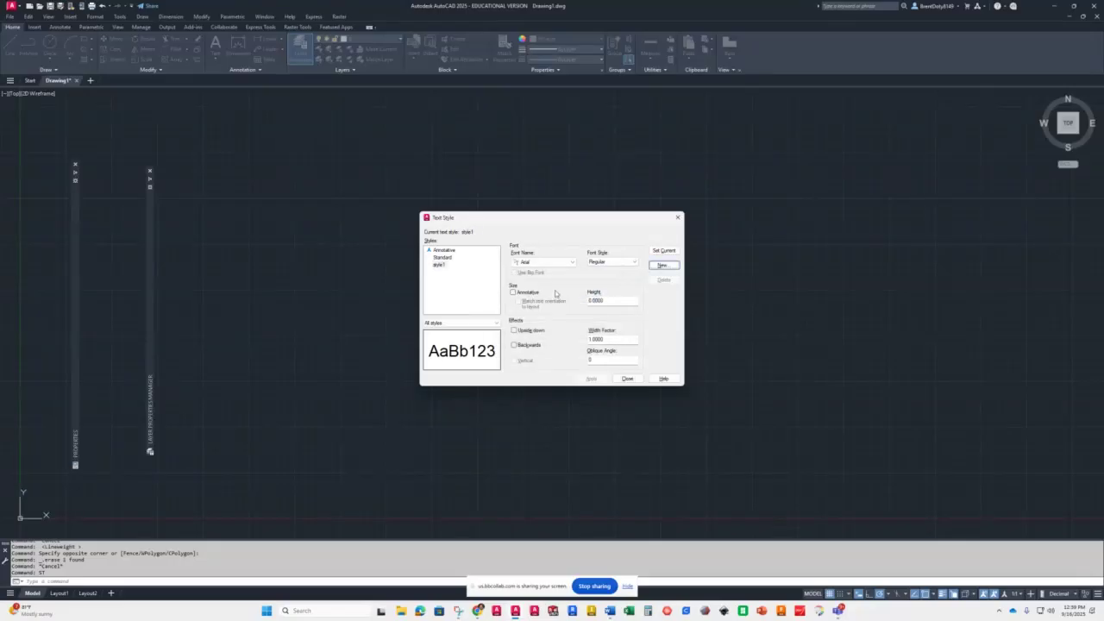
- Set the text height of the style1 text style to 125
click(440, 266)
double_click(600, 300)
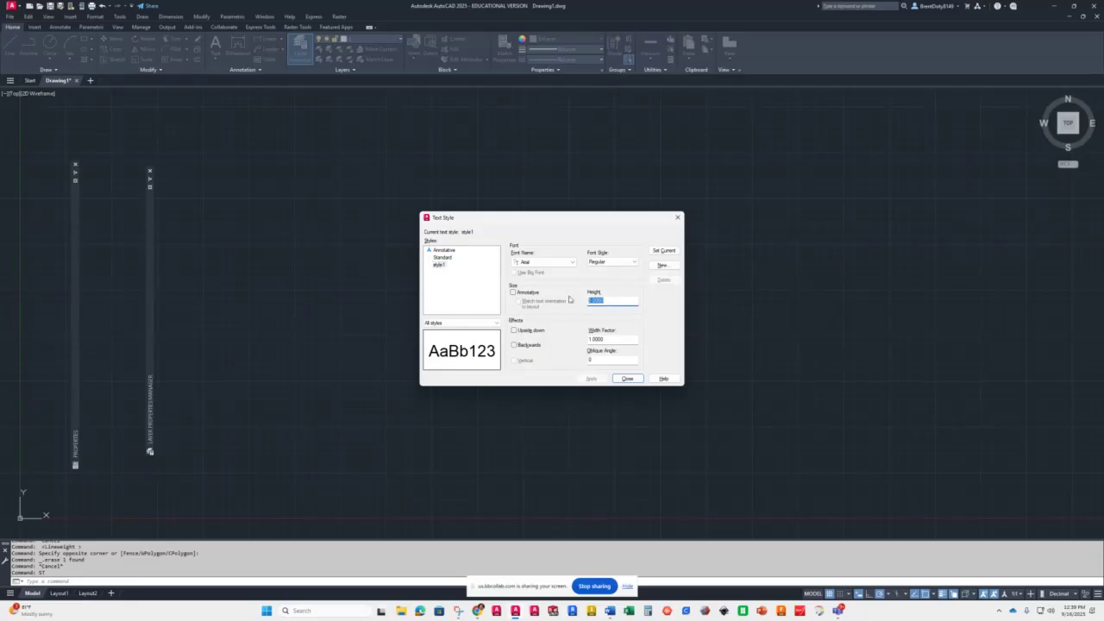
text(125)
key(Return)
click(439, 264)
- Set the paper text height of the Annotative text style to 0.125
click(439, 249)
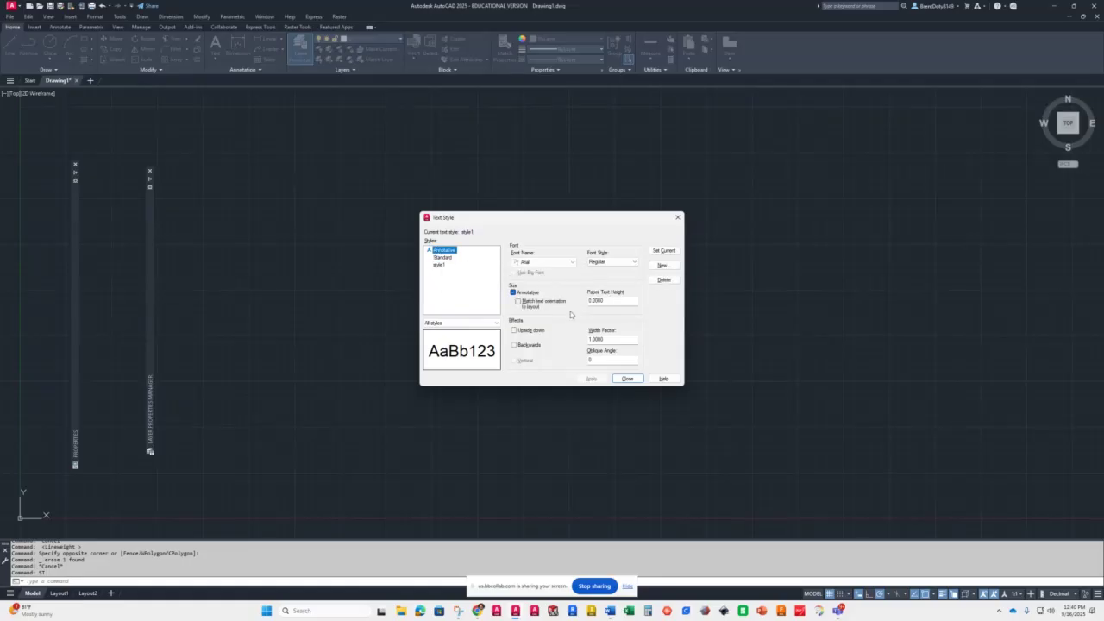
click(600, 301)
double_click(600, 300)
text(0.125)
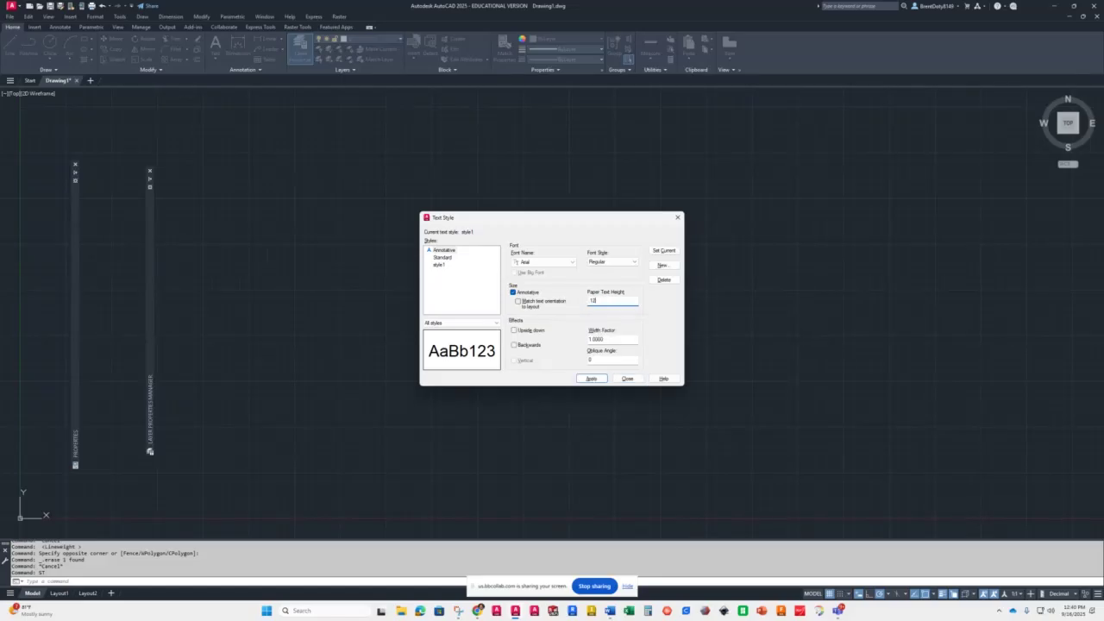
key(Tab)
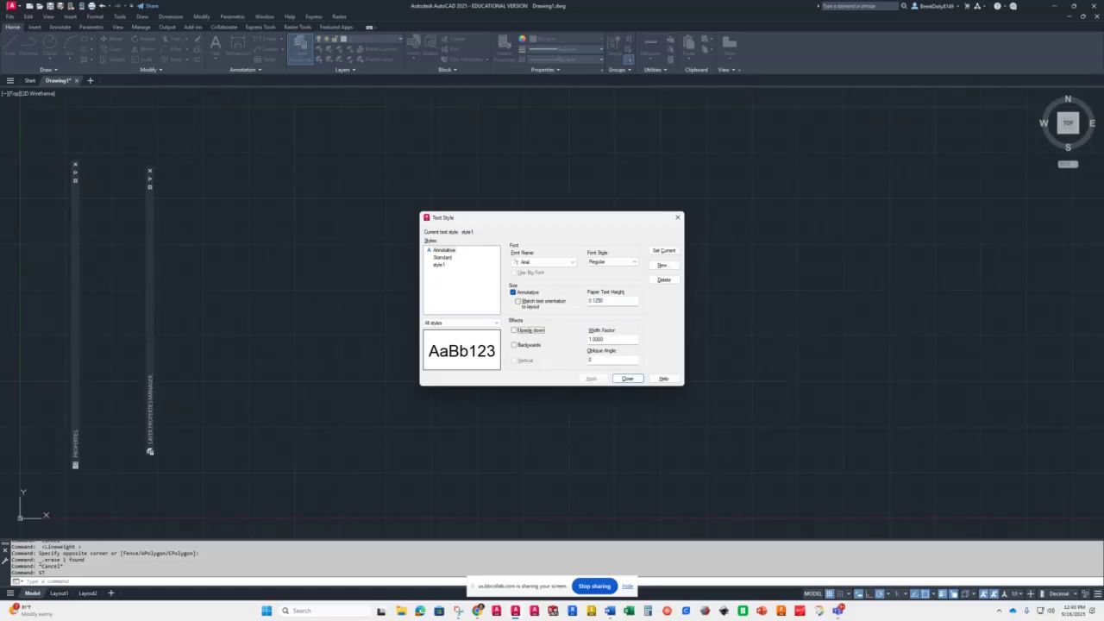
- Create a text style named METRIC based on the Annotative style and set its paper text height to 3
click(663, 265)
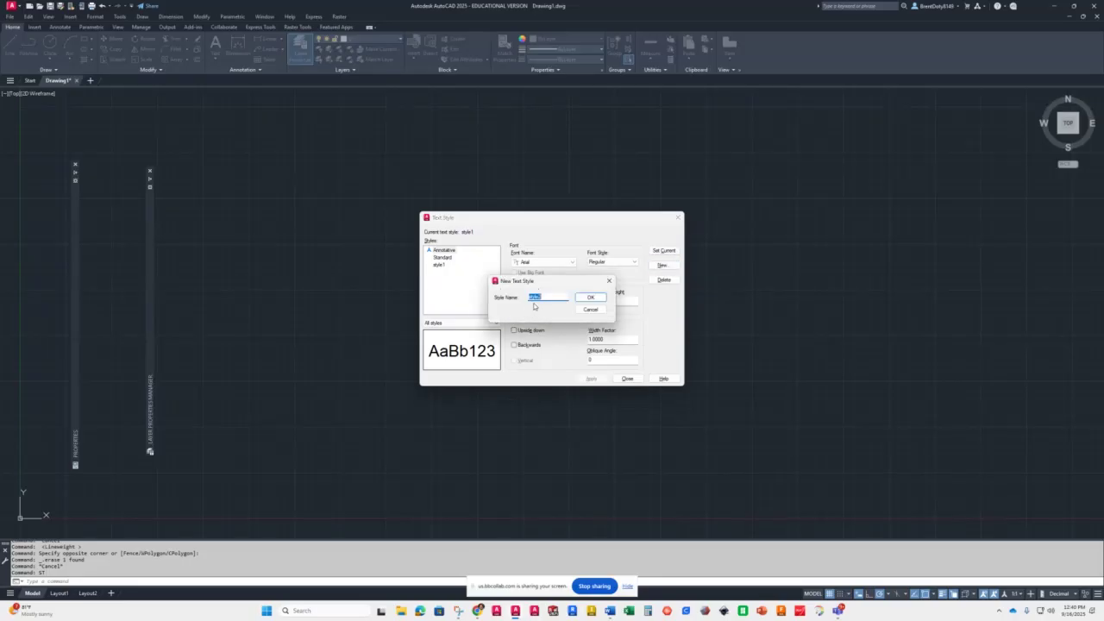
text(METRIC)
key(Return)
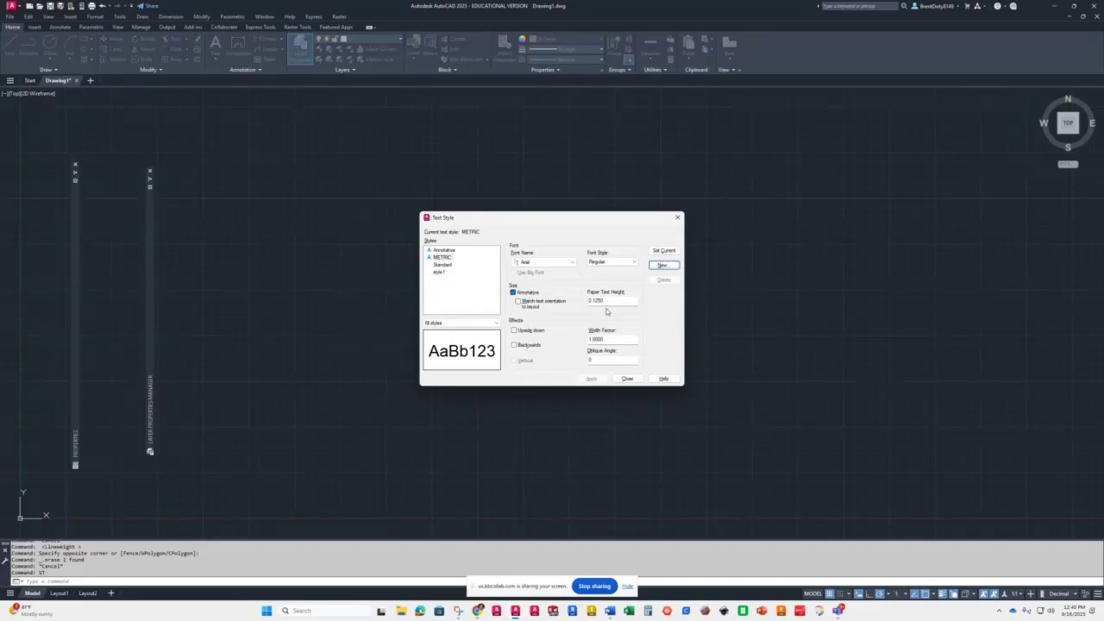
click(443, 257)
drag(616, 304, 569, 301)
text(3)
key(Return)
- Review the fonts available for the Annotative text style, leaving its font as Arial
click(440, 250)
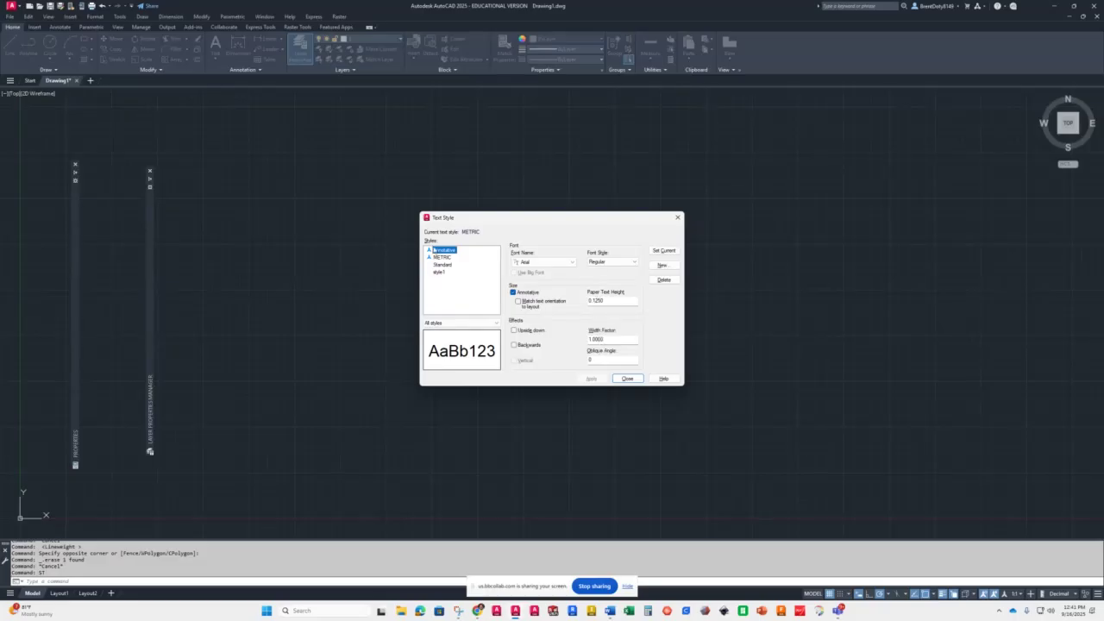
click(572, 262)
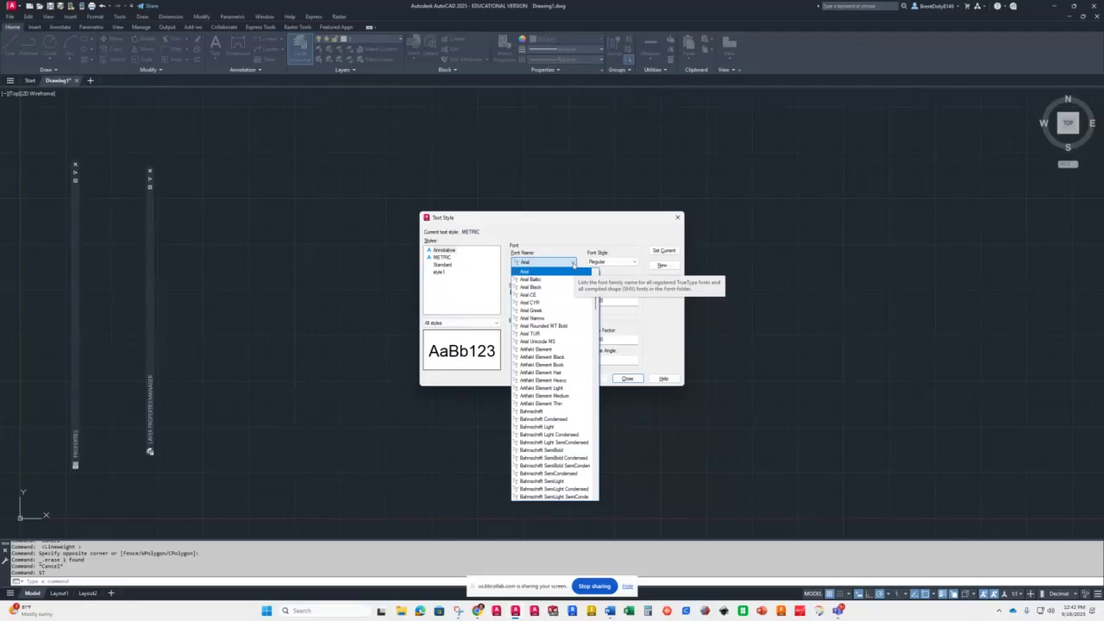
click(562, 263)
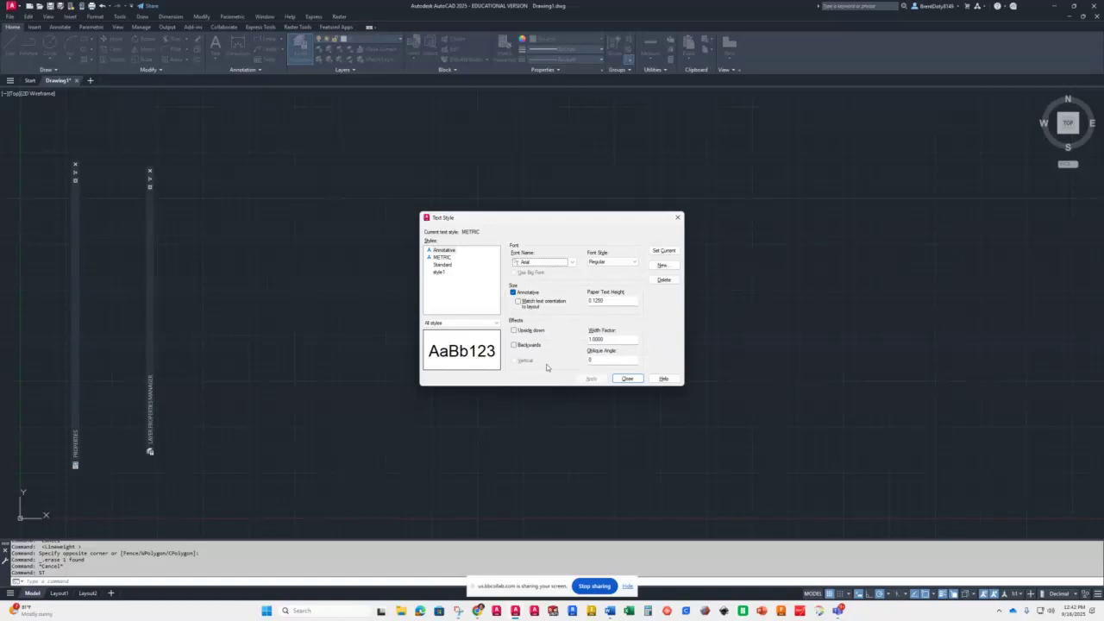
- Try the Upside down and Backwards effects on the Annotative text style, leaving both off
click(515, 331)
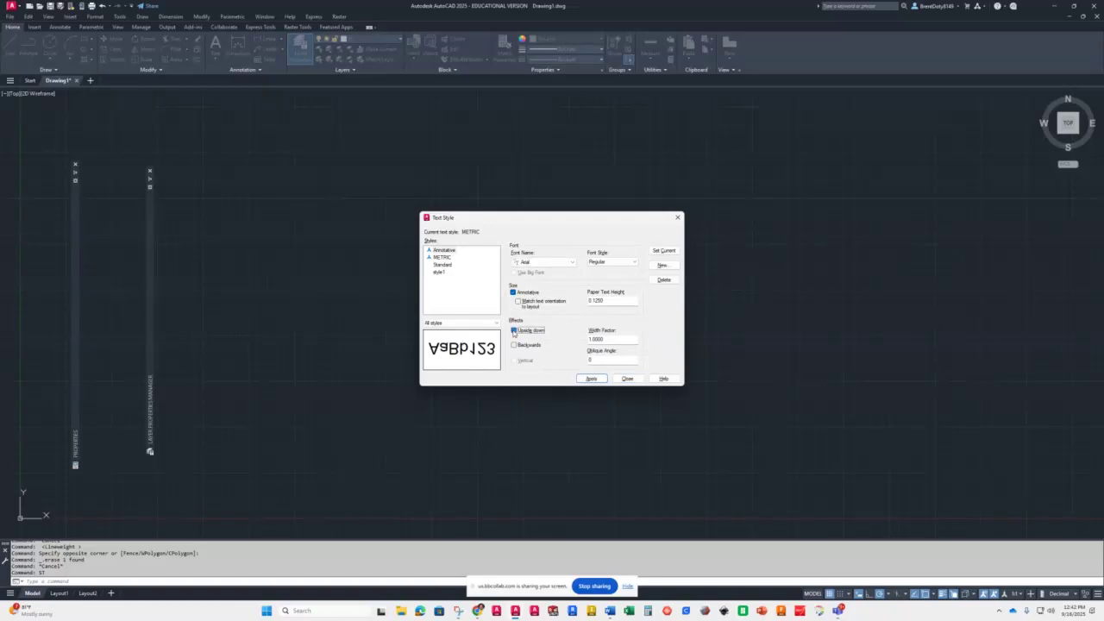
click(514, 331)
click(514, 345)
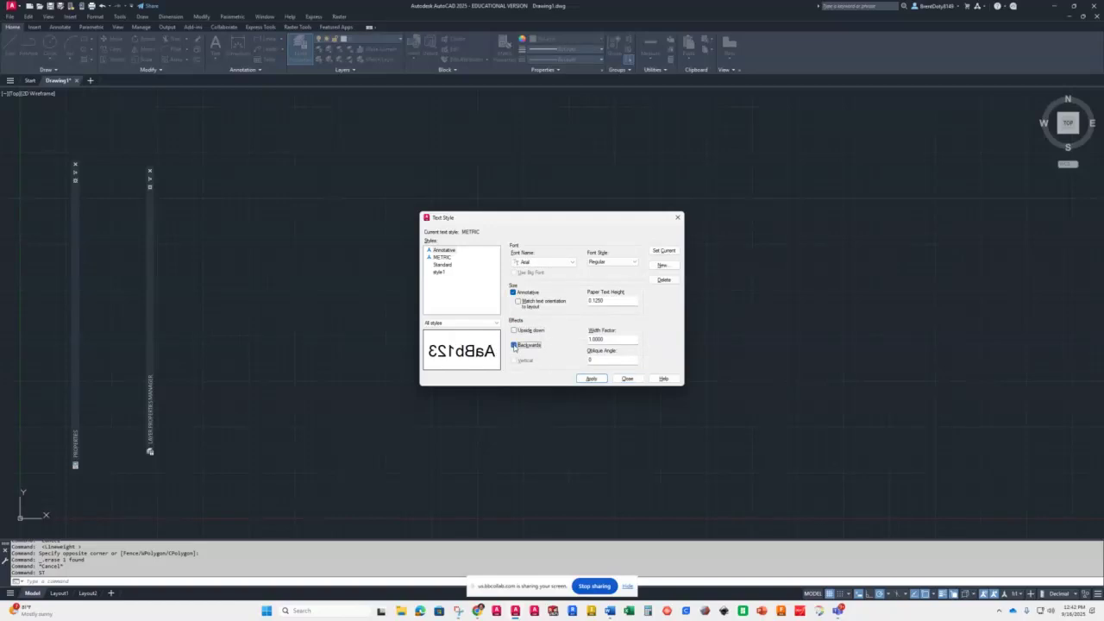
click(514, 346)
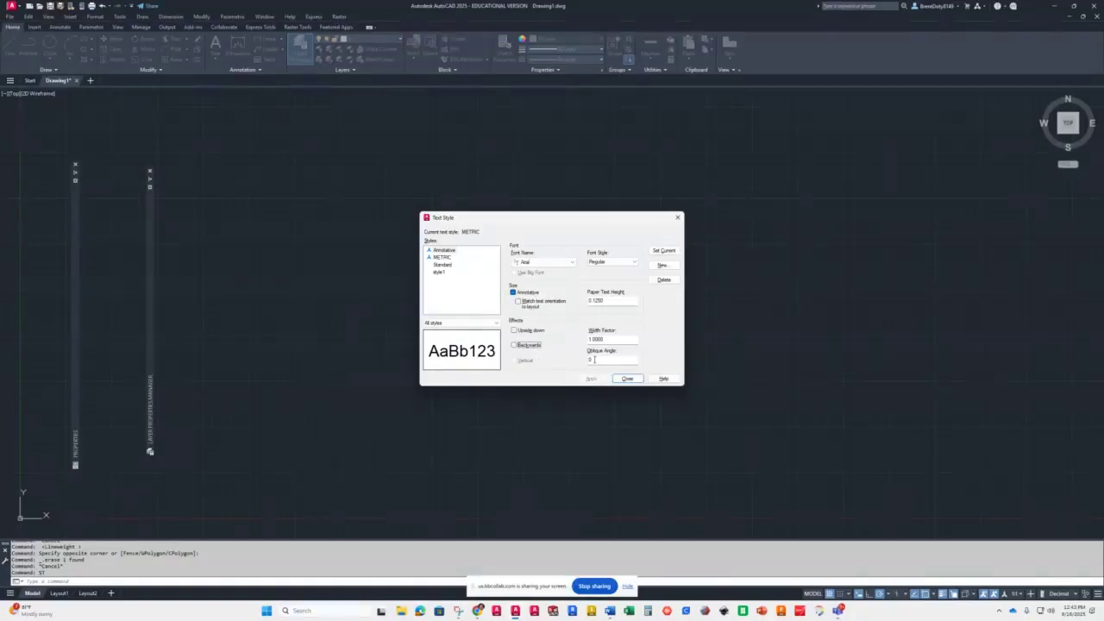
- Try an oblique angle of 15 on the Annotative text style and restore it to 0
click(596, 359)
drag(596, 359, 569, 366)
text(15)
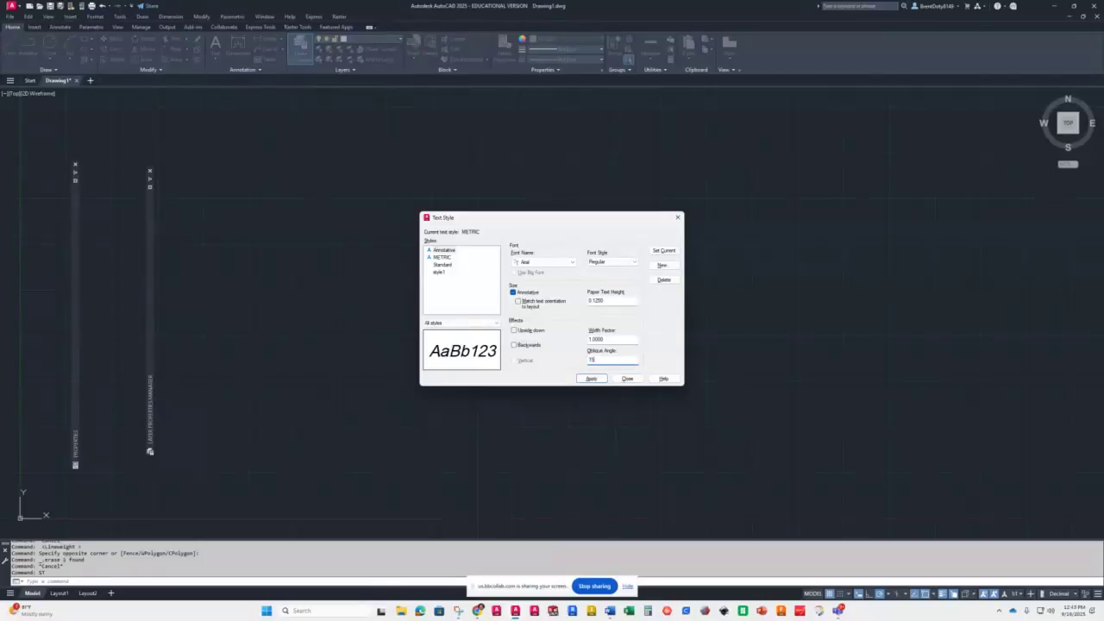
key(BackSpace)
key(BackSpace)
text(0)
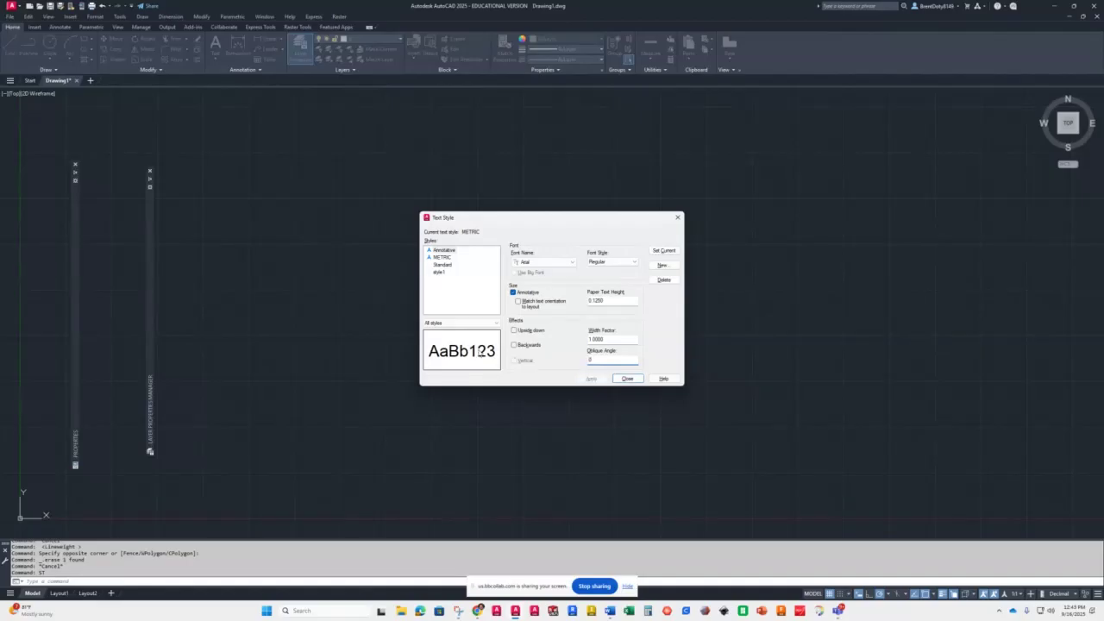
- Make style1 the current text style and close the text style settings
click(439, 271)
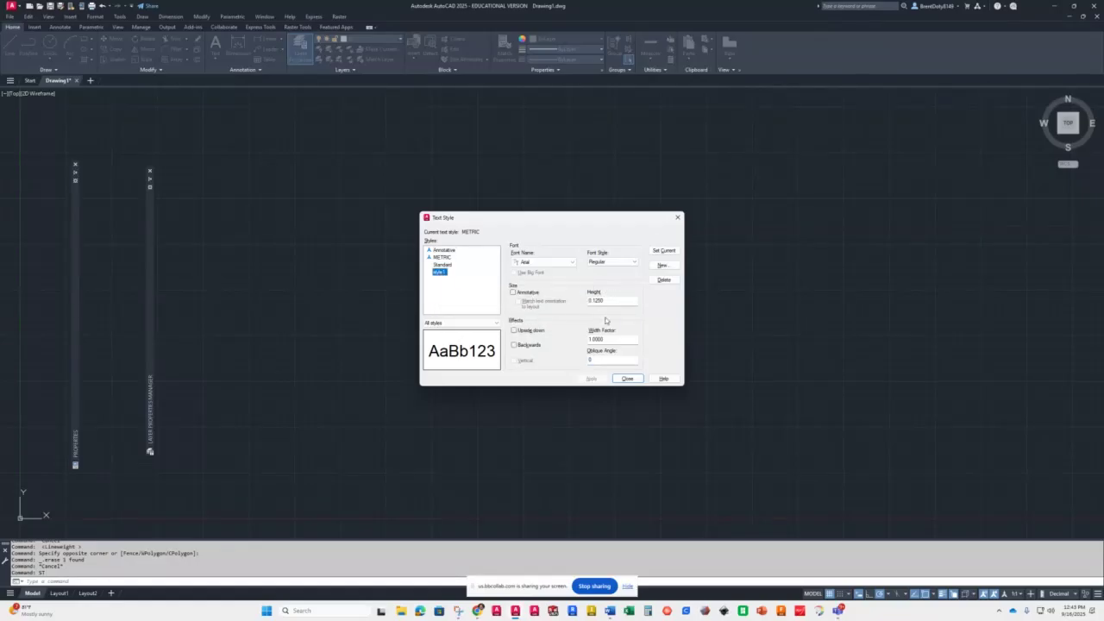
click(663, 250)
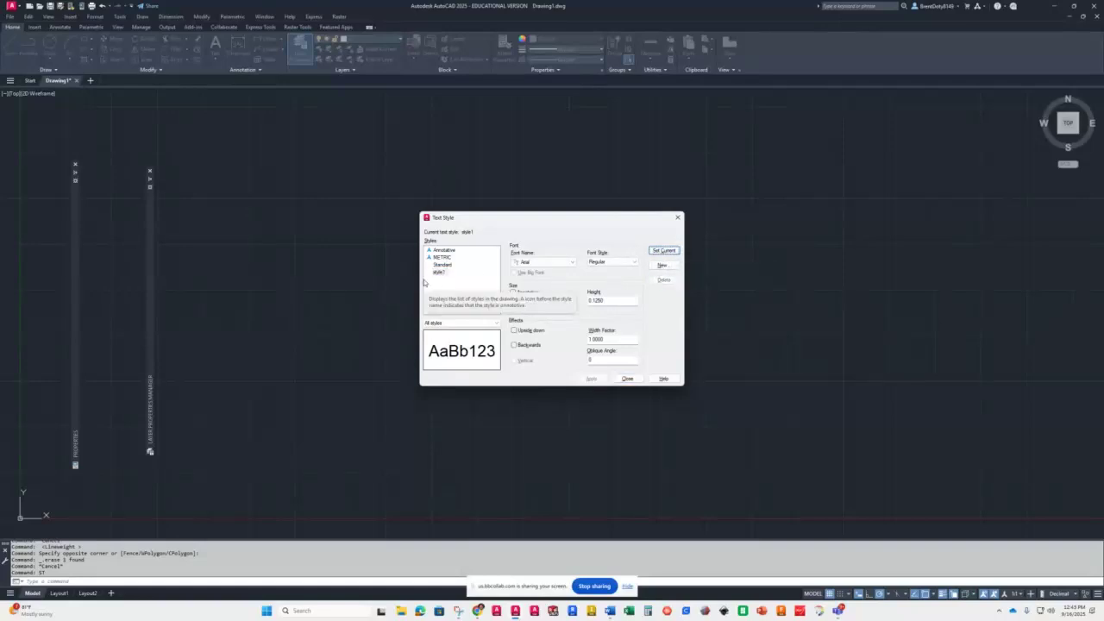
click(629, 381)
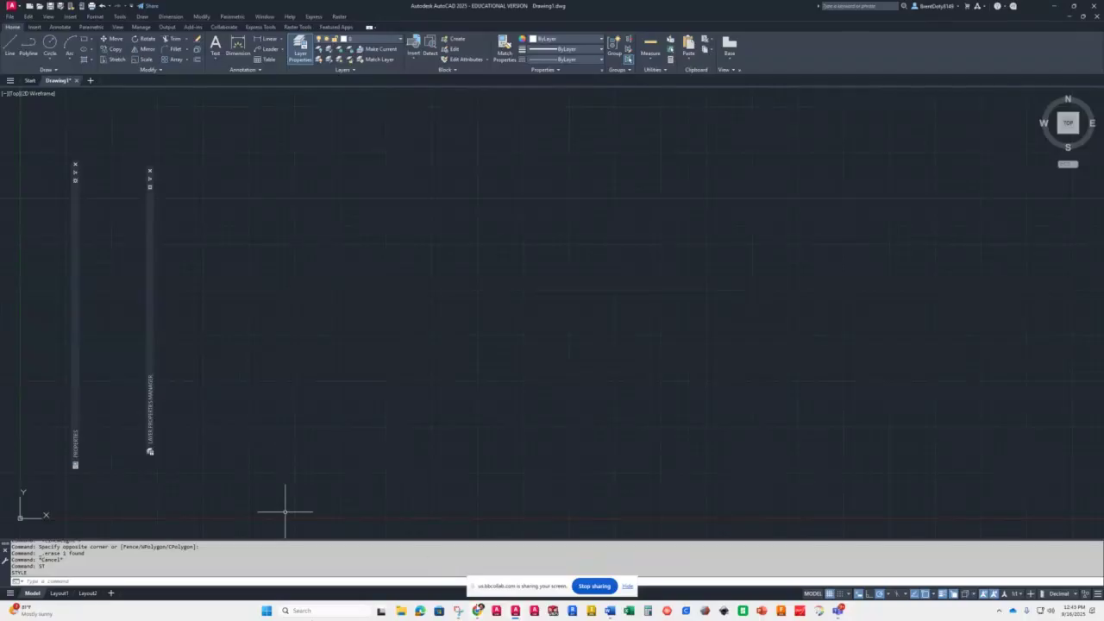
- Check the class session in the browser and return to the AutoCAD drawing
mouse_move(482, 613)
click(444, 574)
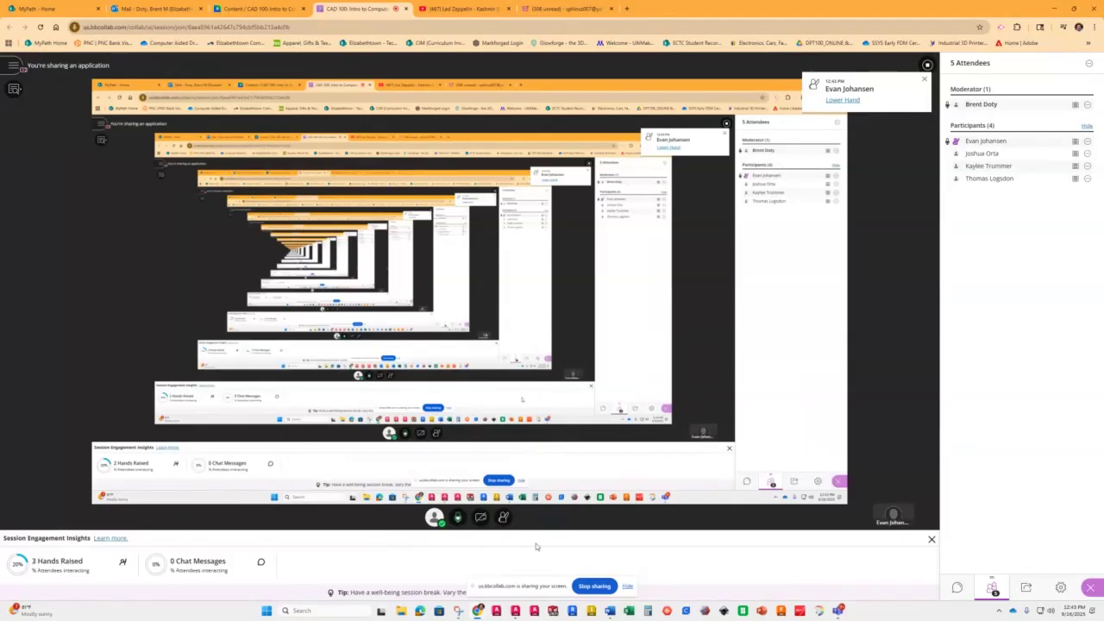
mouse_move(464, 614)
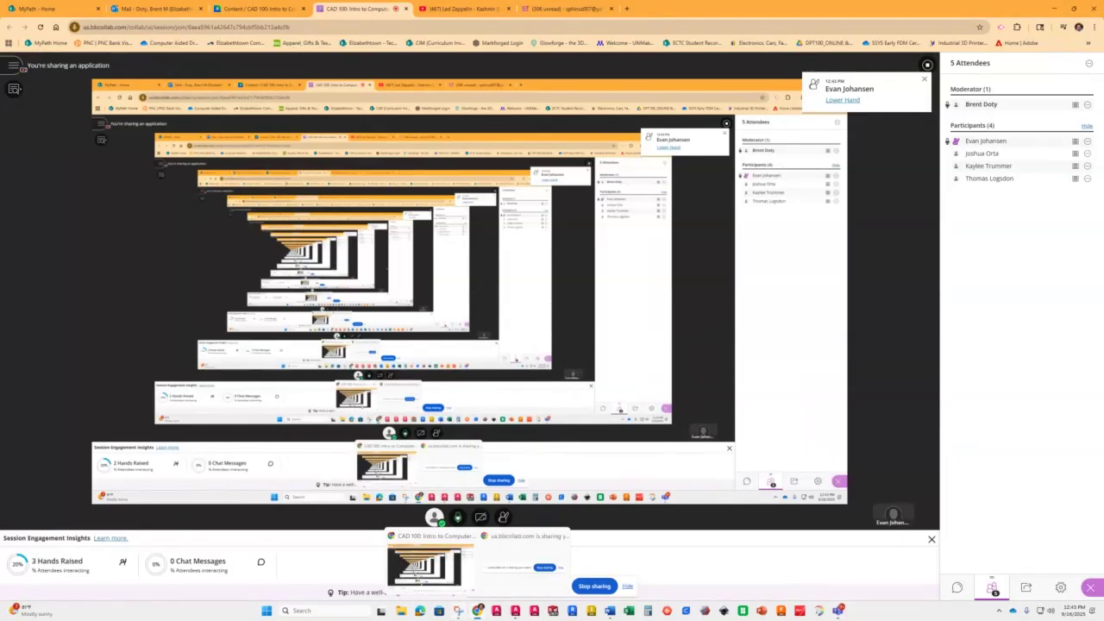
click(515, 615)
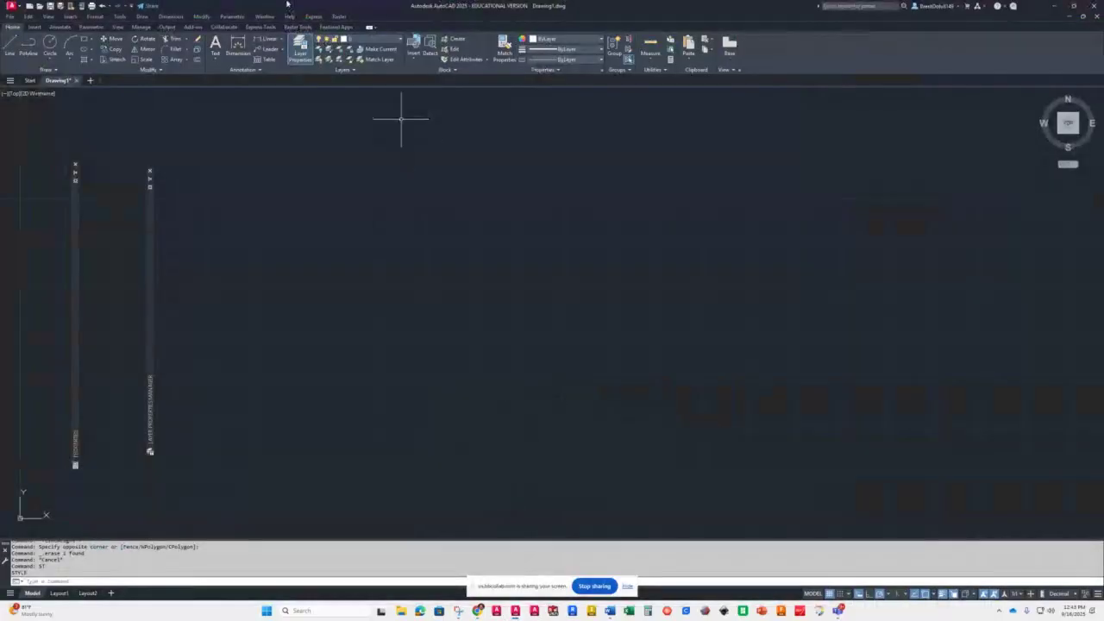
- Review the settings of the METRIC, Annotative, Standard and style1 text styles, keeping style1 current
text(ST)
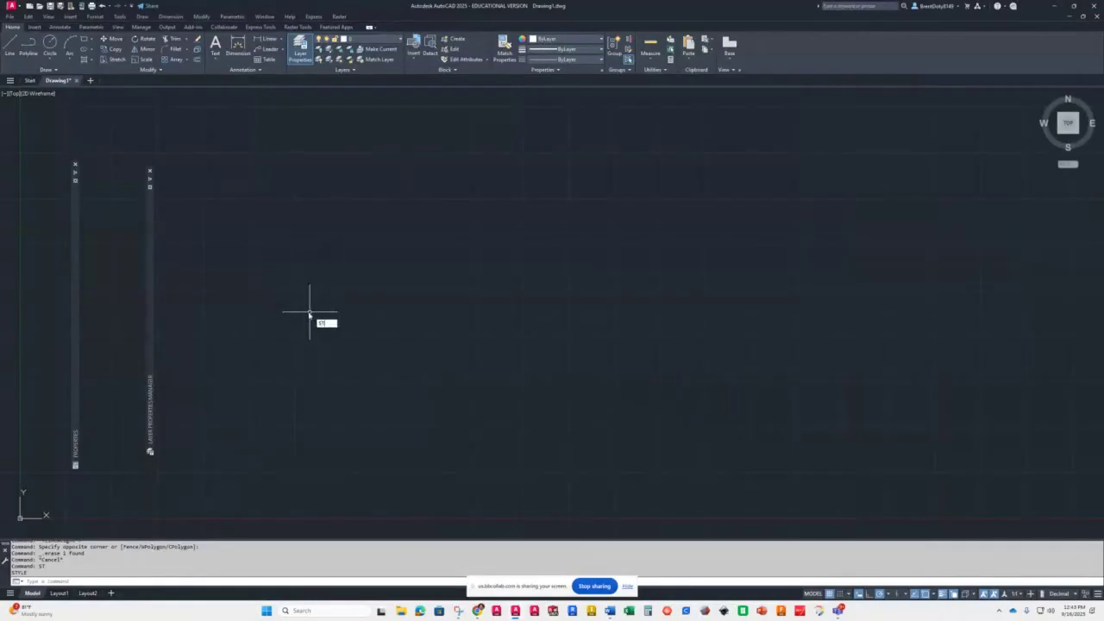
key(Return)
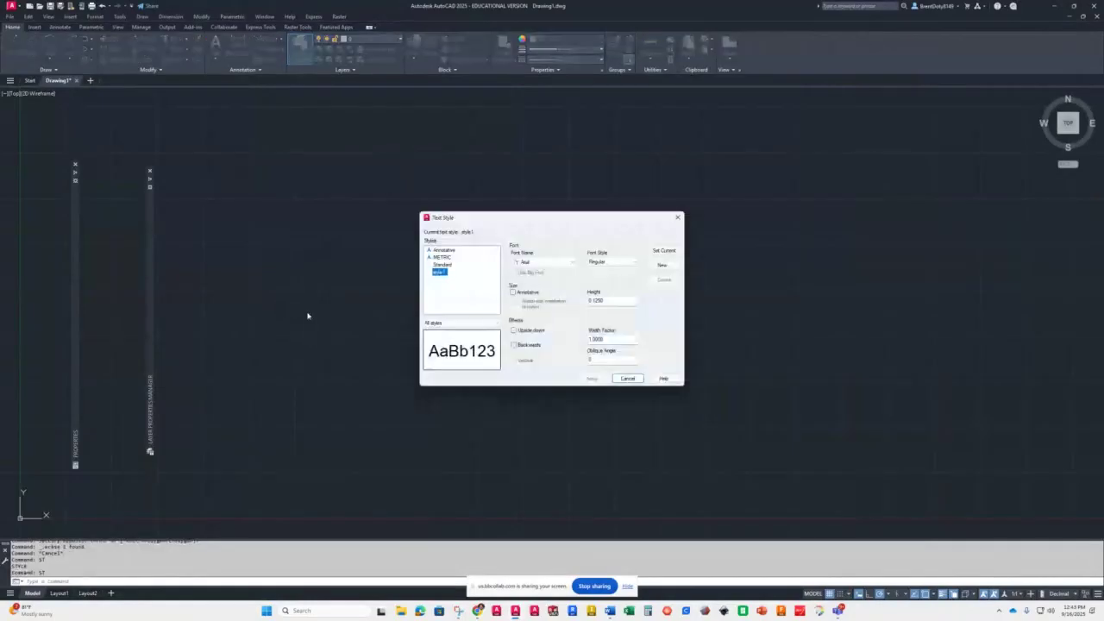
click(444, 258)
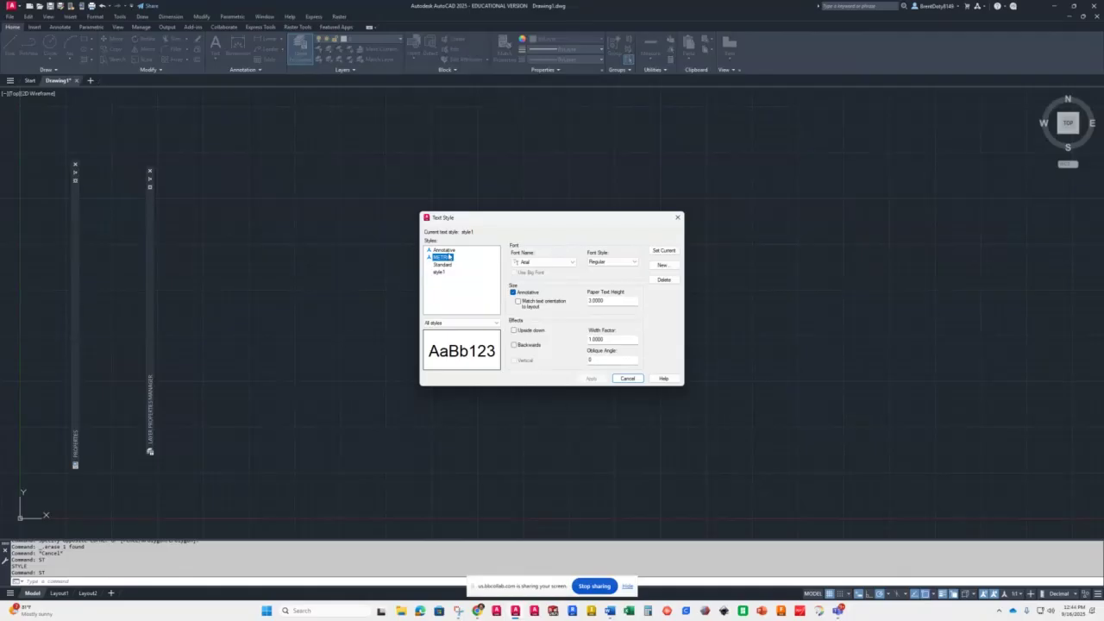
key(Up)
key(Down)
click(433, 267)
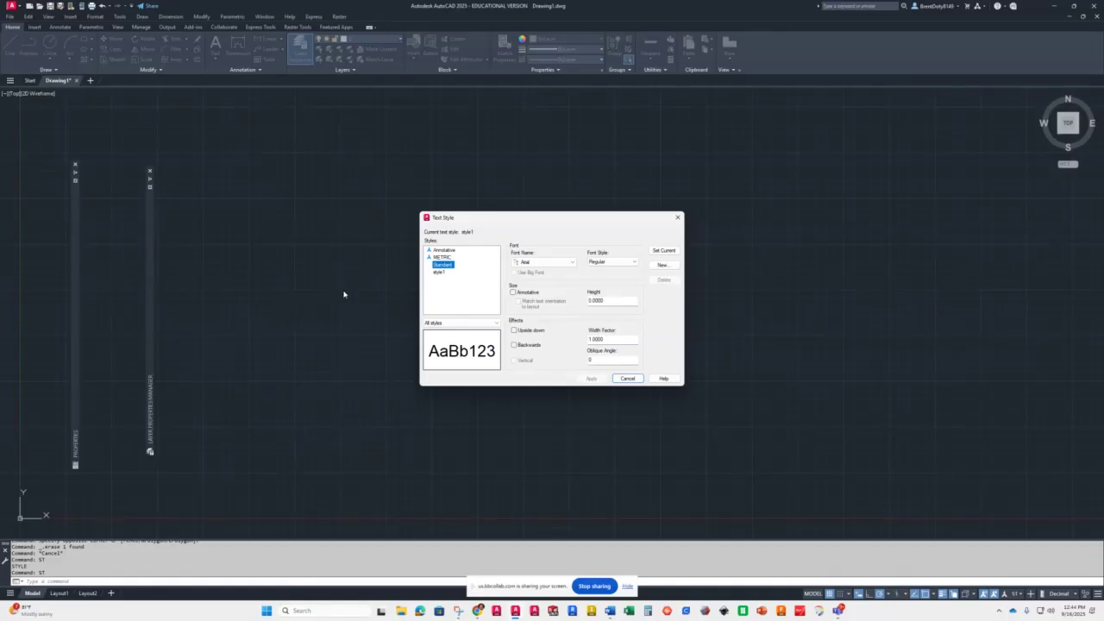
key(Down)
click(623, 381)
click(664, 250)
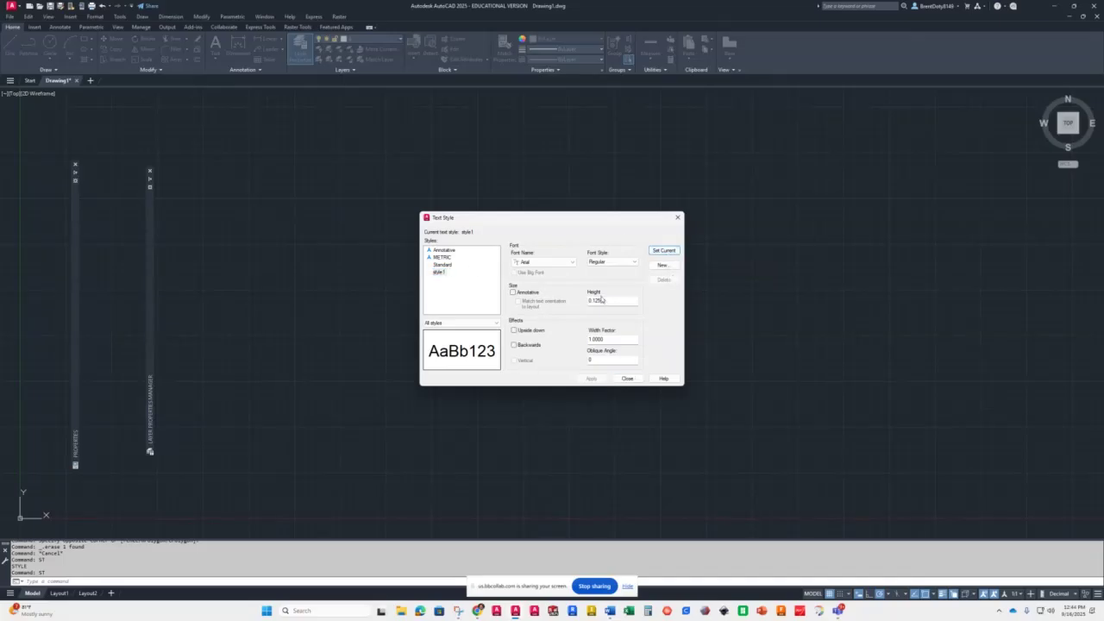
click(628, 378)
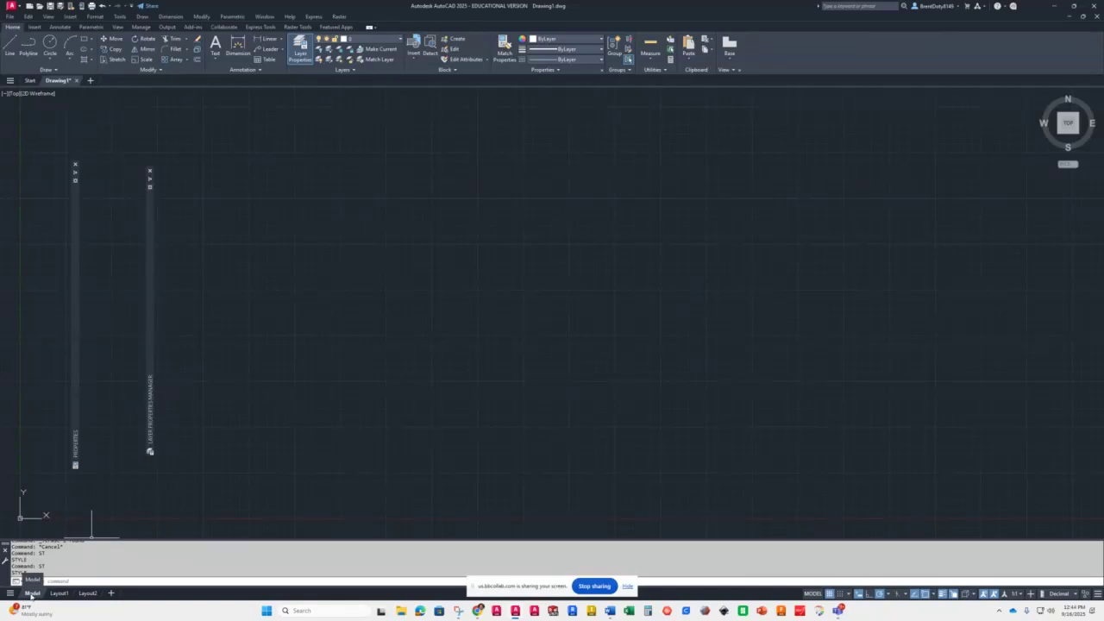
- Switch from model space to Layout1 and inspect its viewport frame, leaving it unselected
mouse_move(87, 596)
click(628, 587)
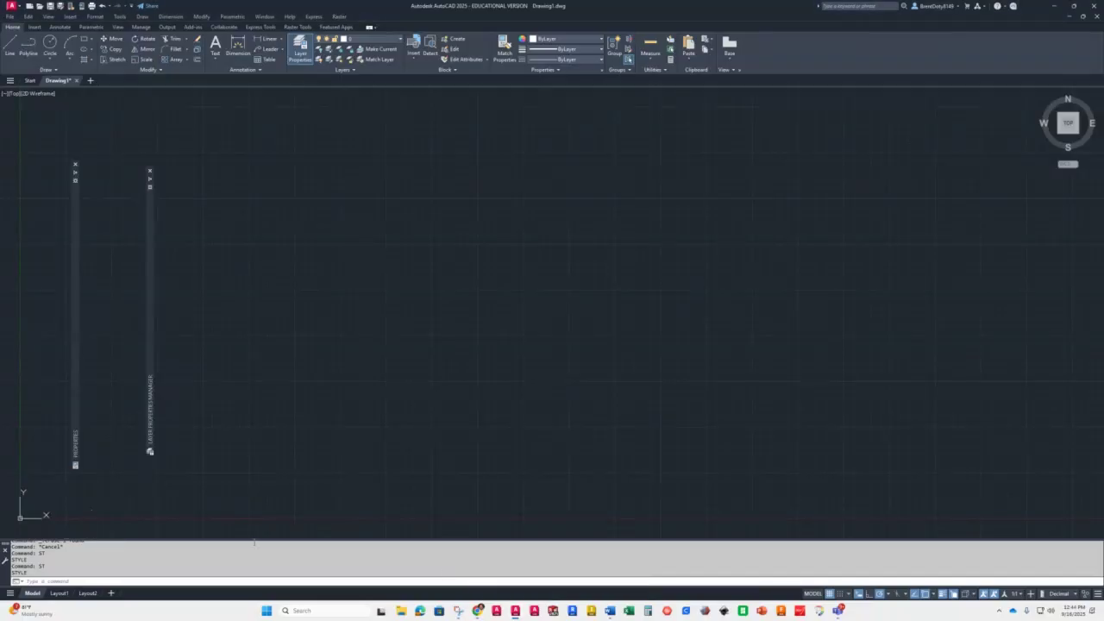
click(59, 594)
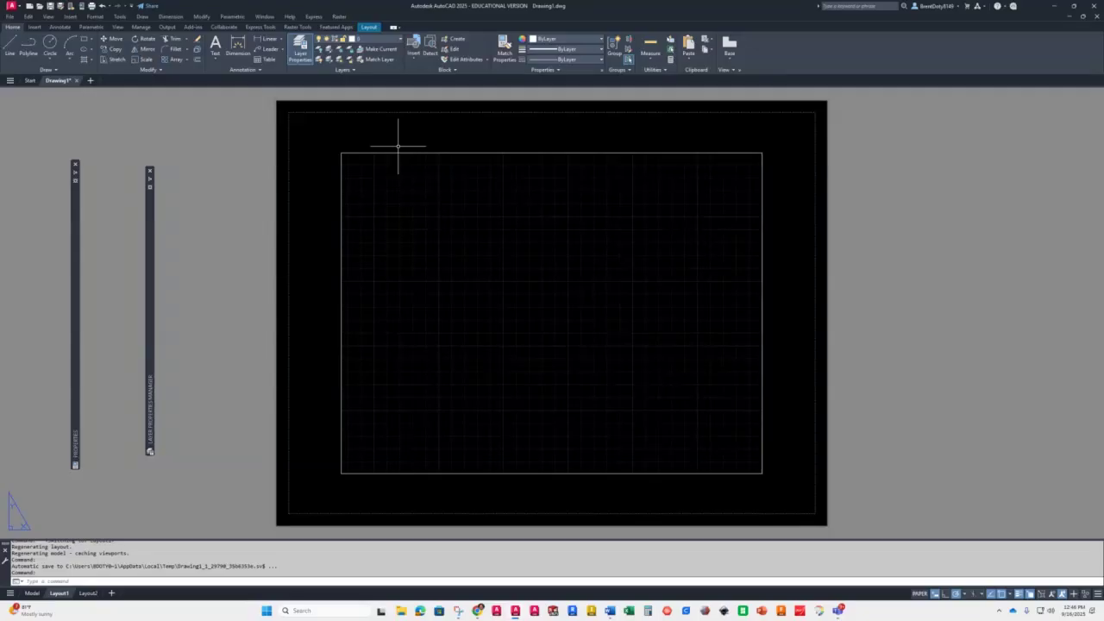
click(351, 153)
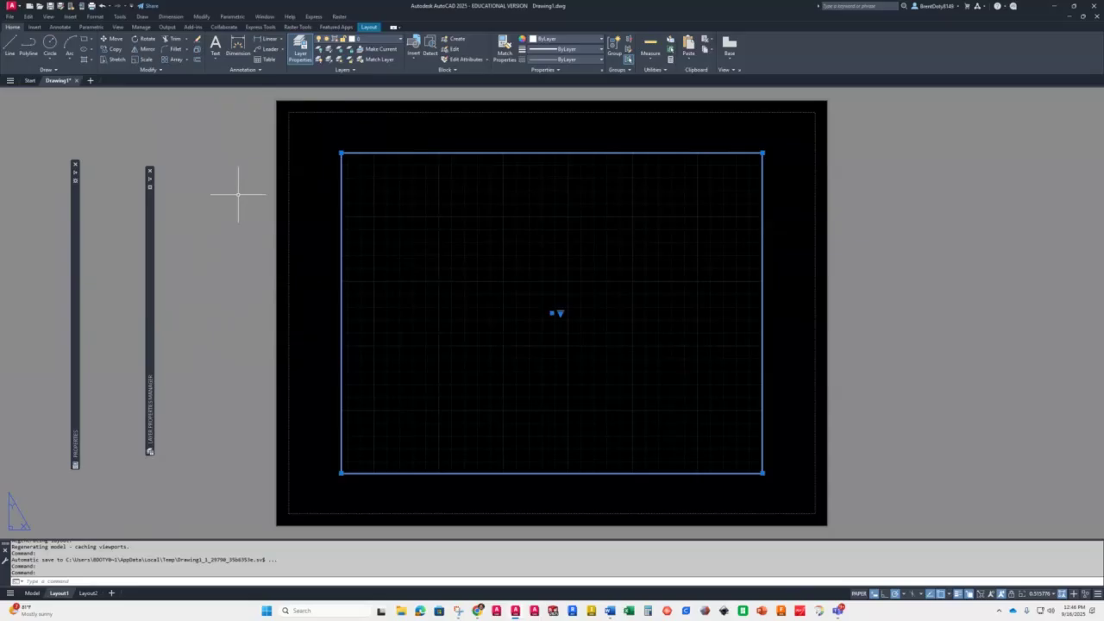
key(Escape)
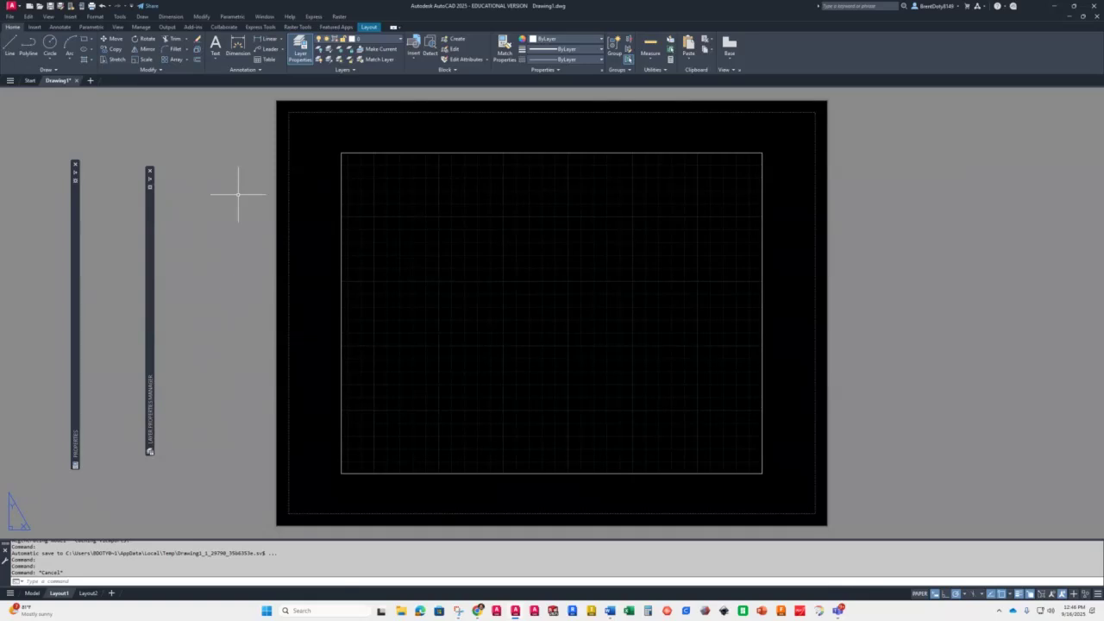
- Enter model space through the Layout1 viewport and return to paper space
click(582, 293)
double_click(582, 293)
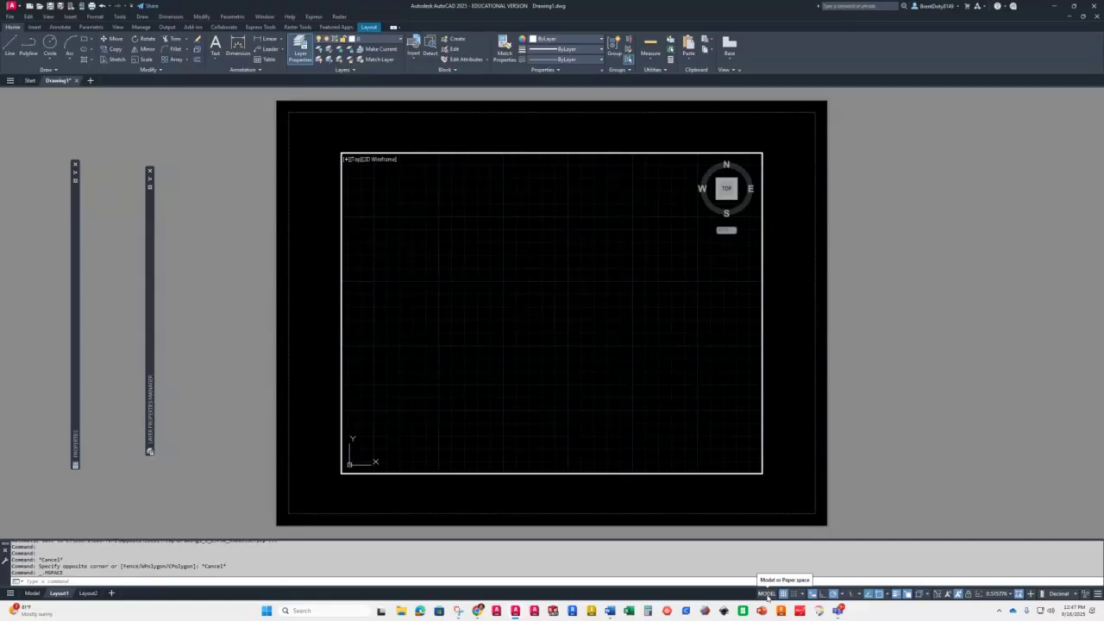
double_click(897, 283)
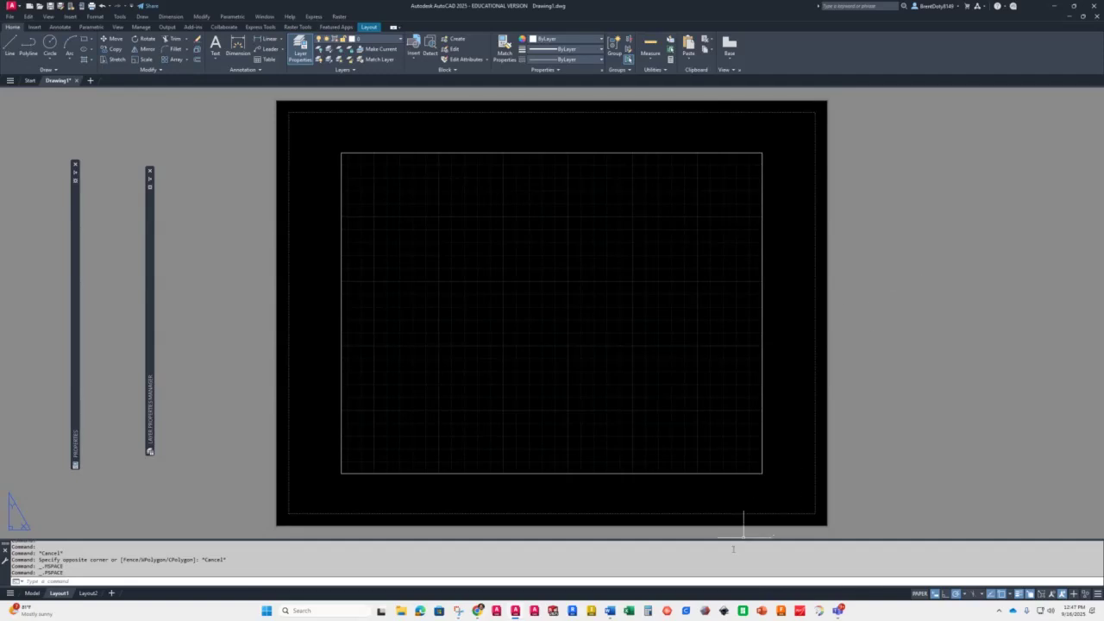
- Activate the Layout1 viewport, set its scale to 1:1 and return to paper space
click(918, 593)
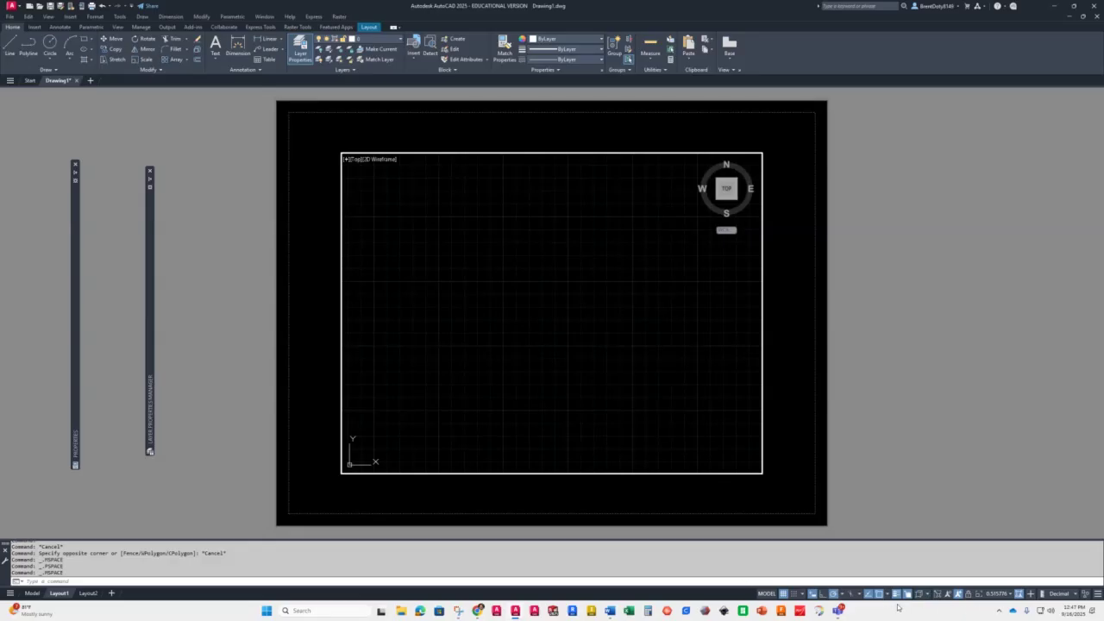
click(1010, 594)
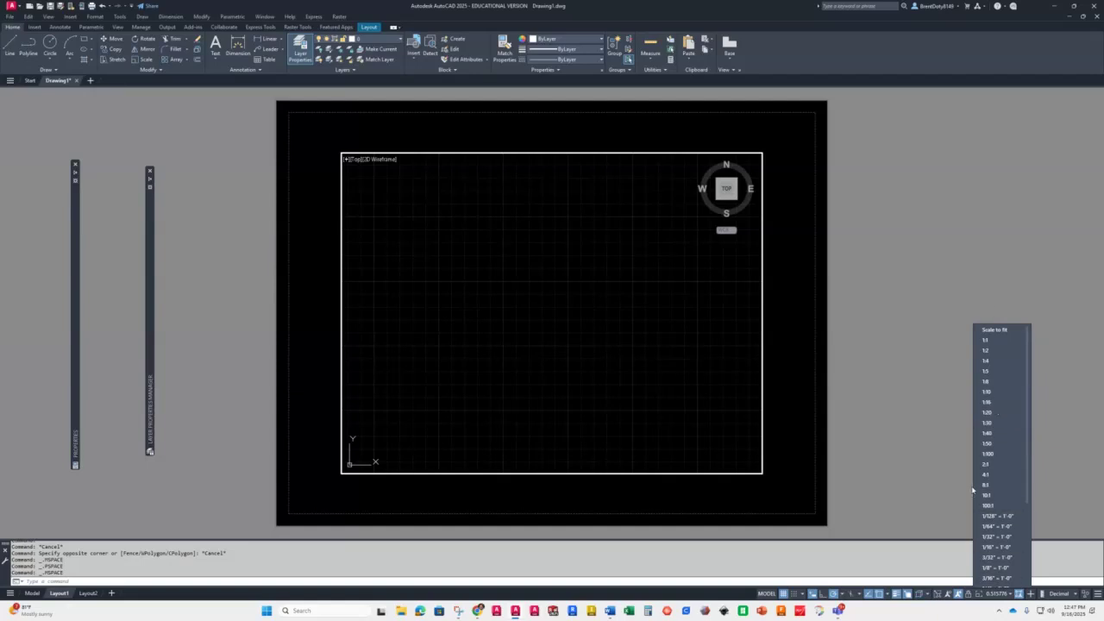
click(916, 431)
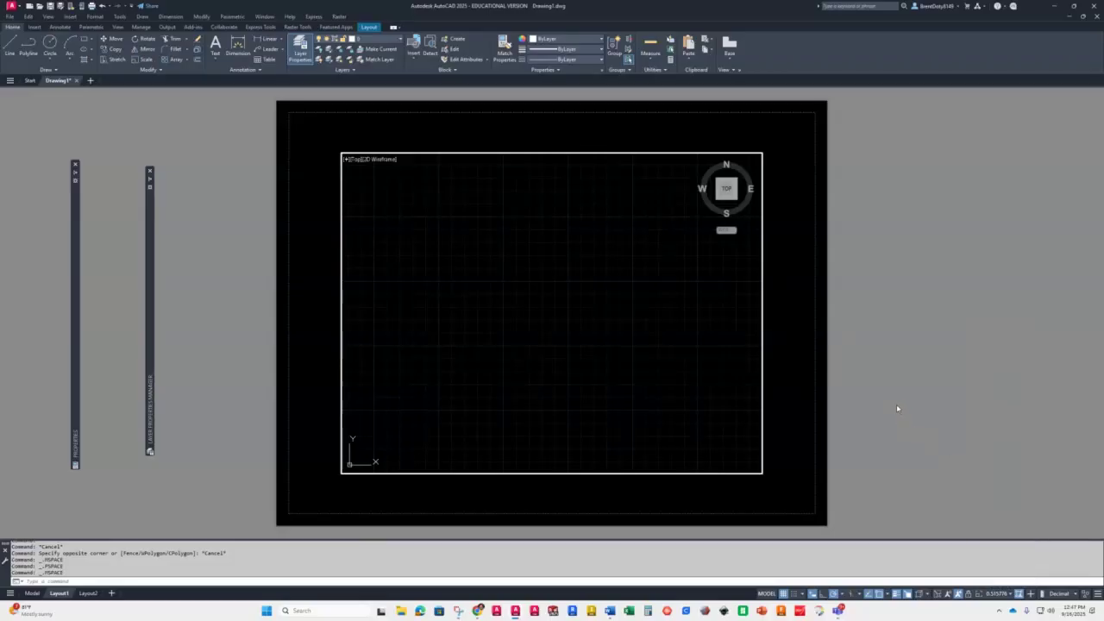
click(1011, 594)
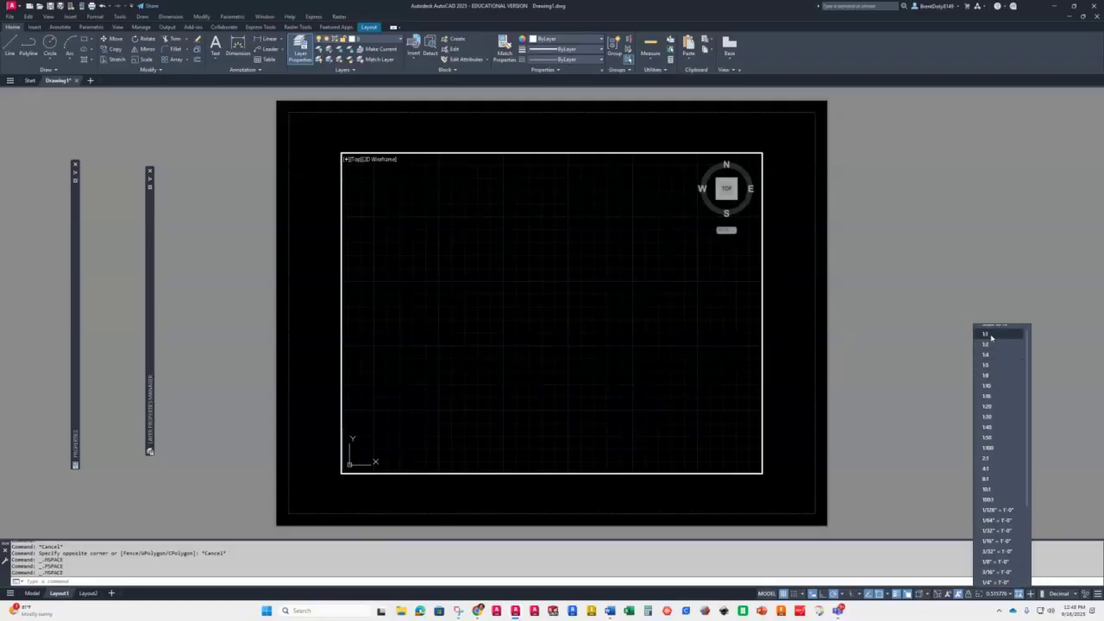
click(895, 536)
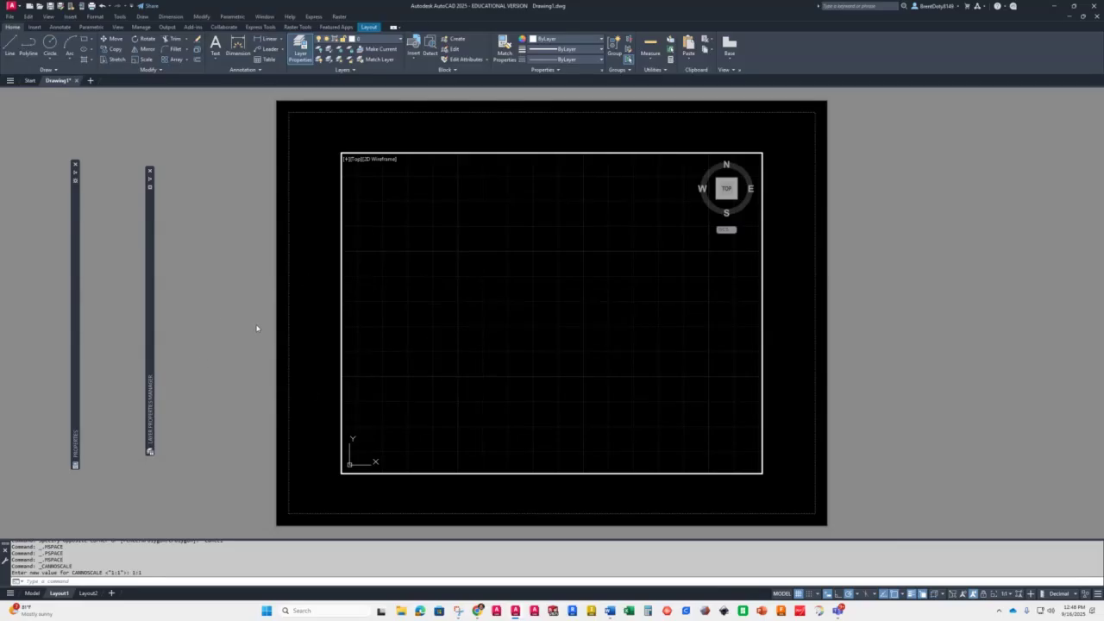
click(781, 594)
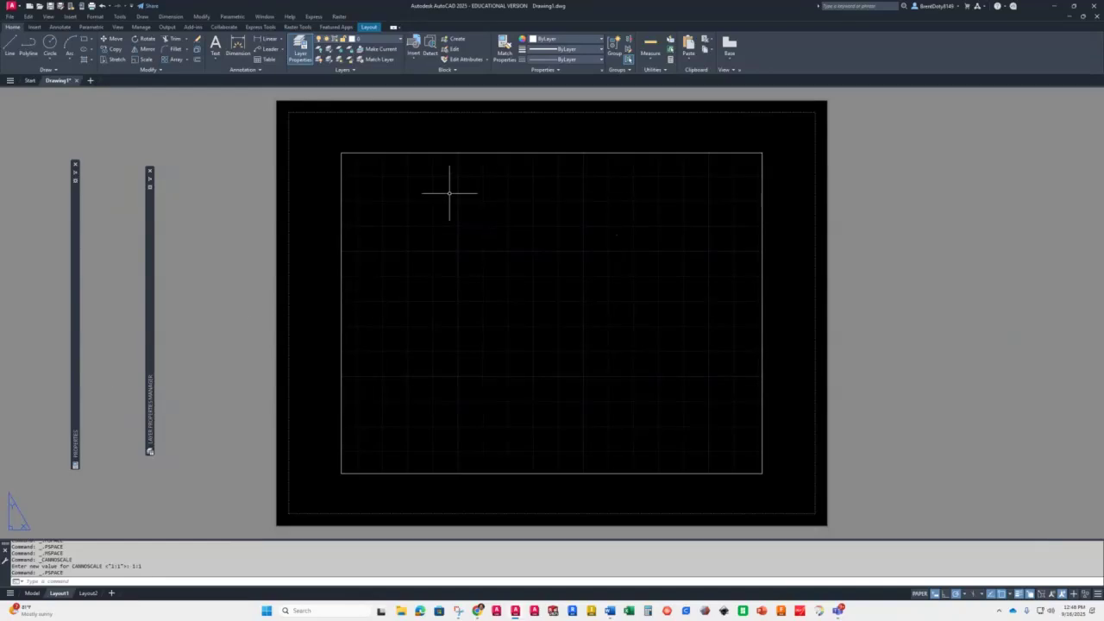
- Pan the model view slightly inside the Layout1 viewport and return to paper space
middle_drag(254, 229, 316, 229)
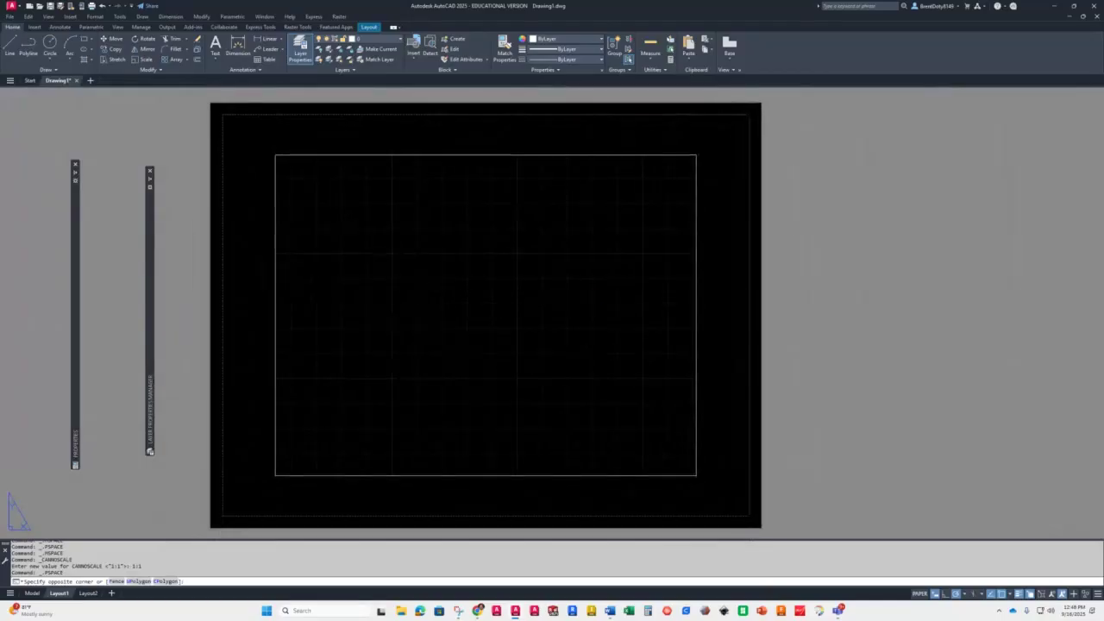
double_click(499, 287)
middle_drag(581, 286, 598, 270)
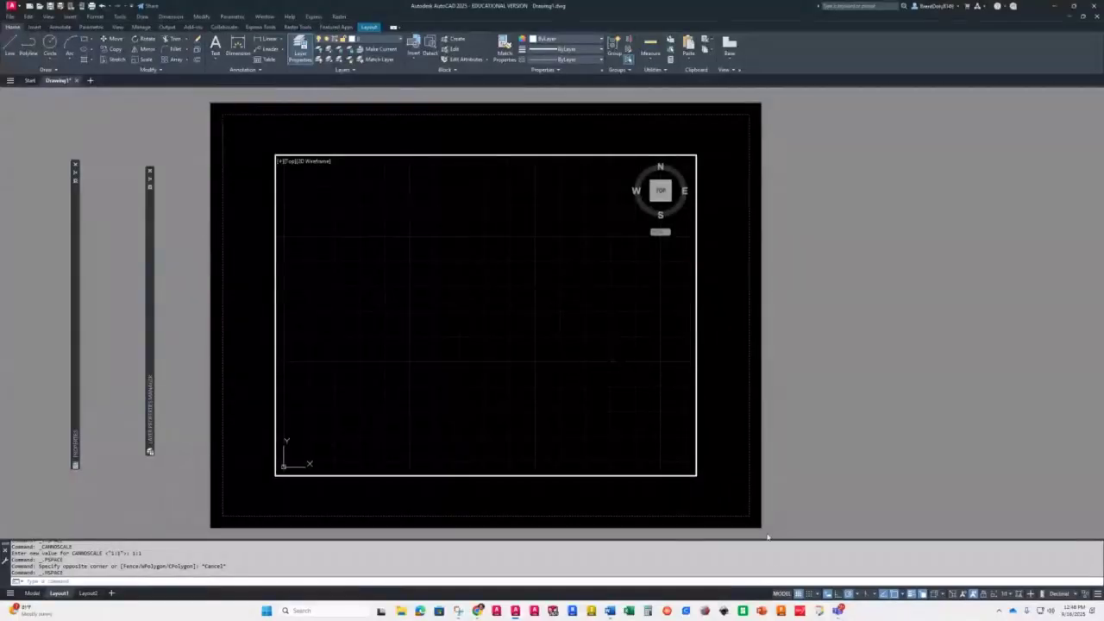
click(784, 593)
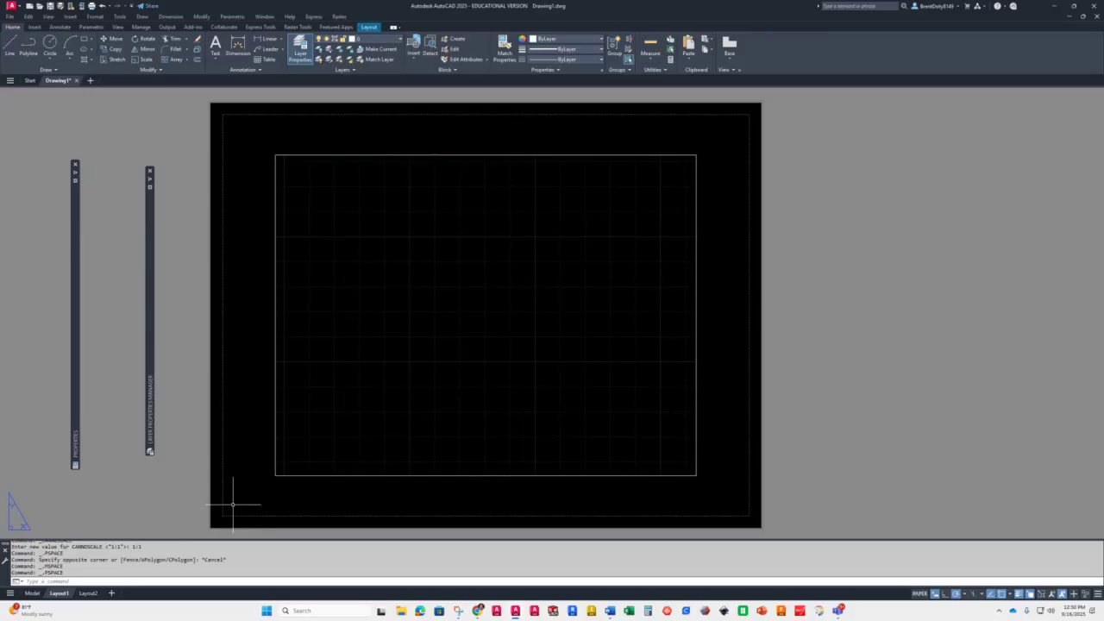
- Draw a 10.5 by 8 border rectangle on Layout1 starting from the origin 0,0
text(REC)
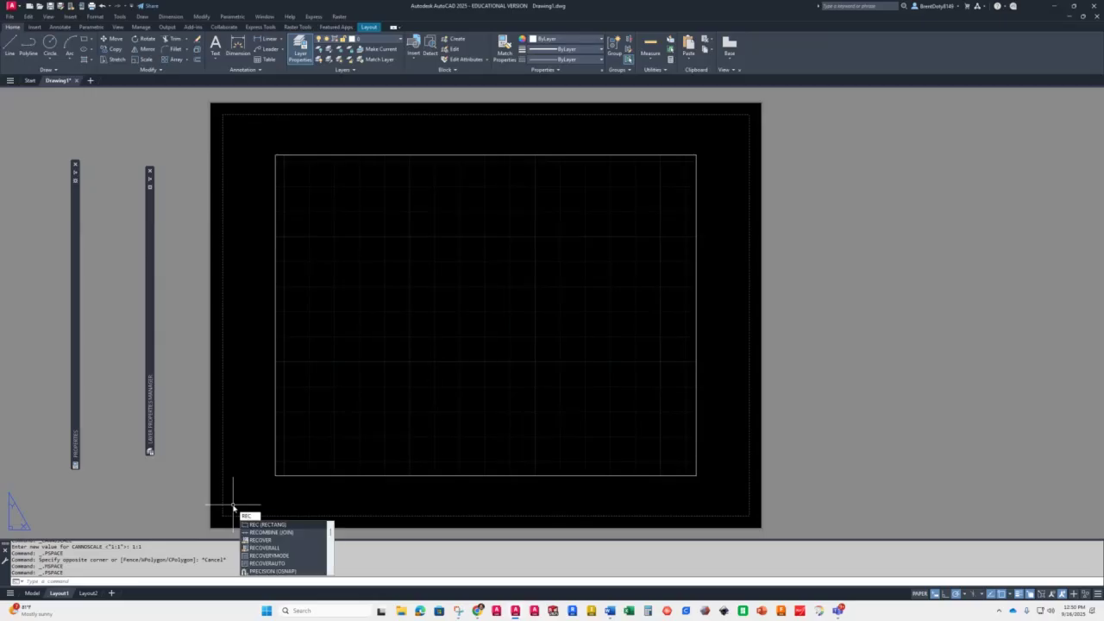
key(Return)
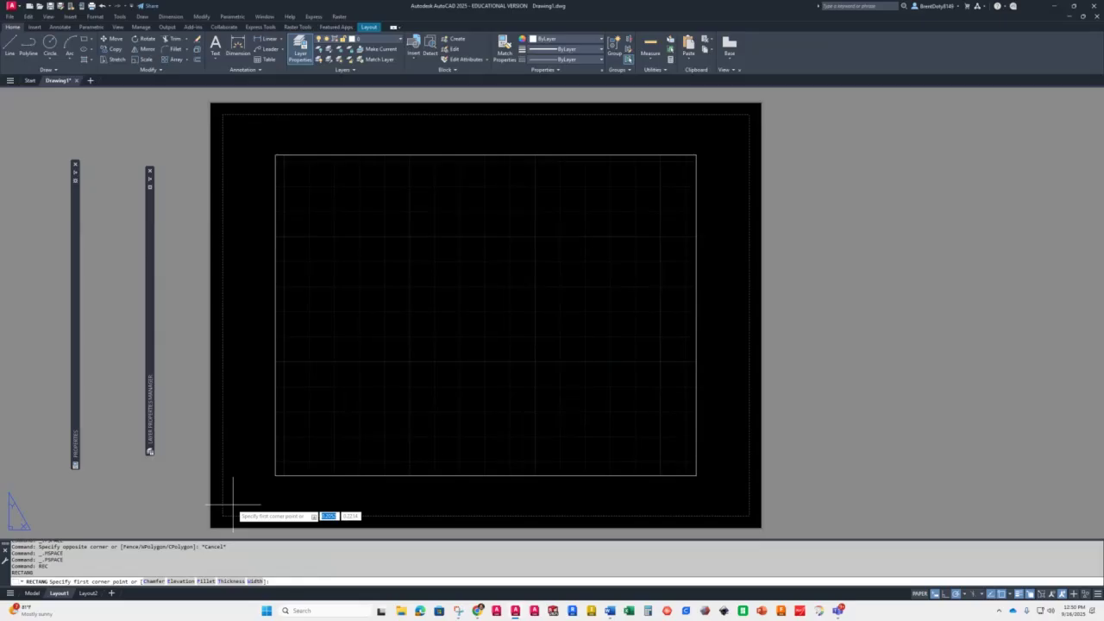
text(0)
key(Tab)
text(0)
key(Return)
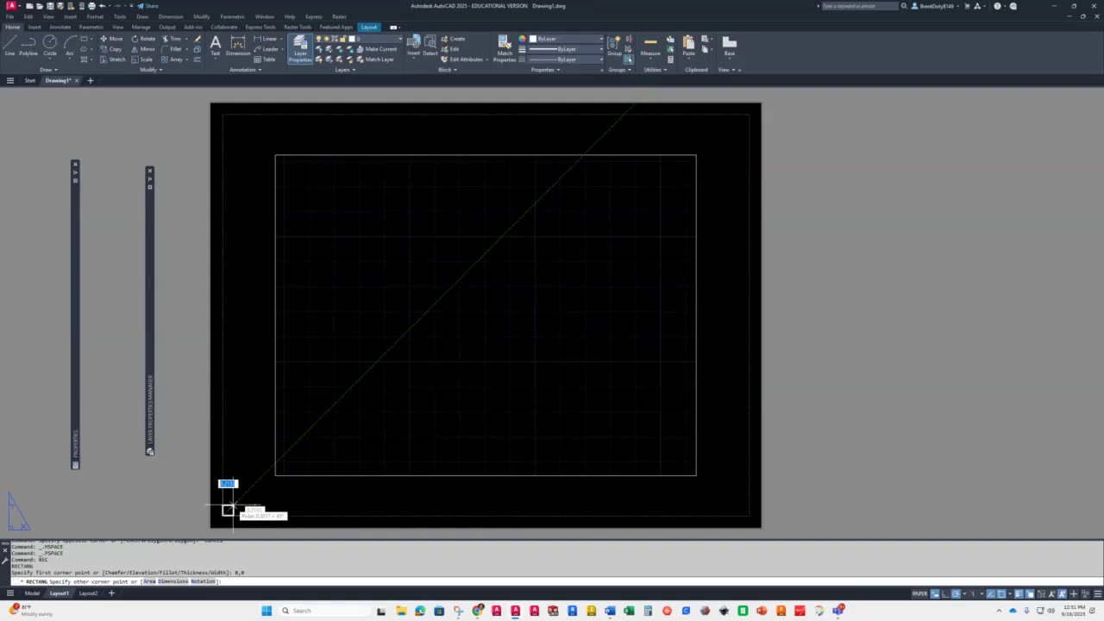
text(5)
key(Tab)
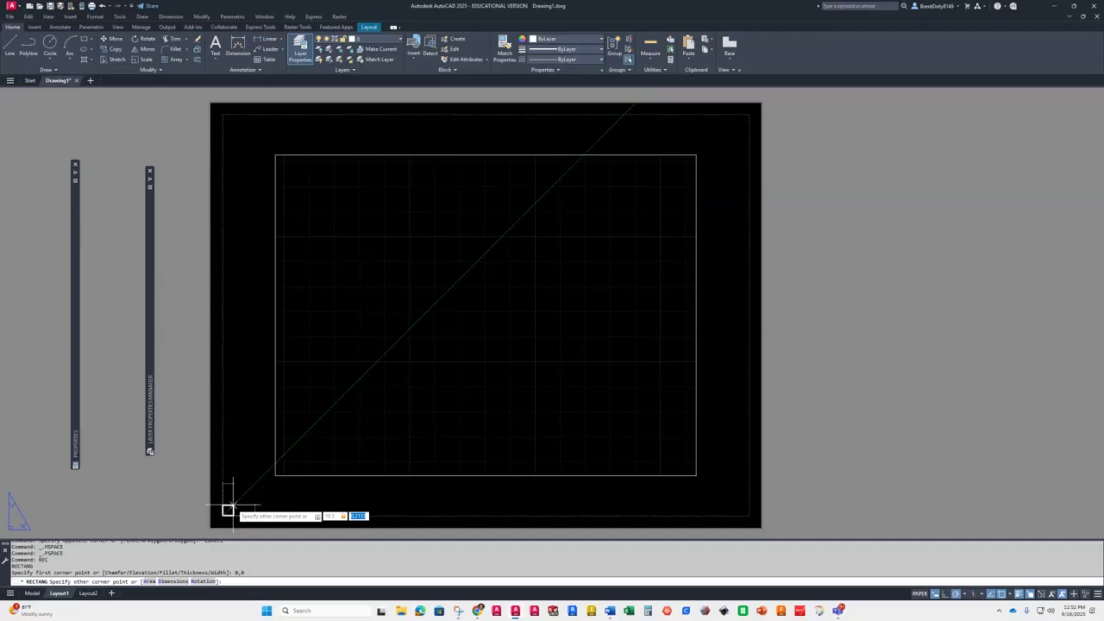
text(8)
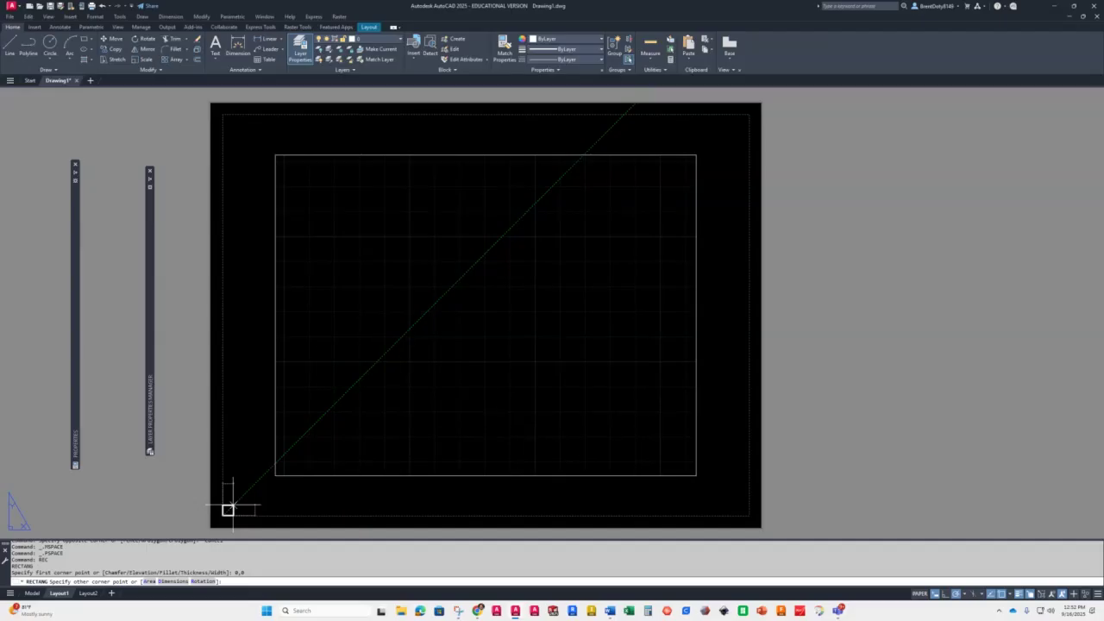
key(Return)
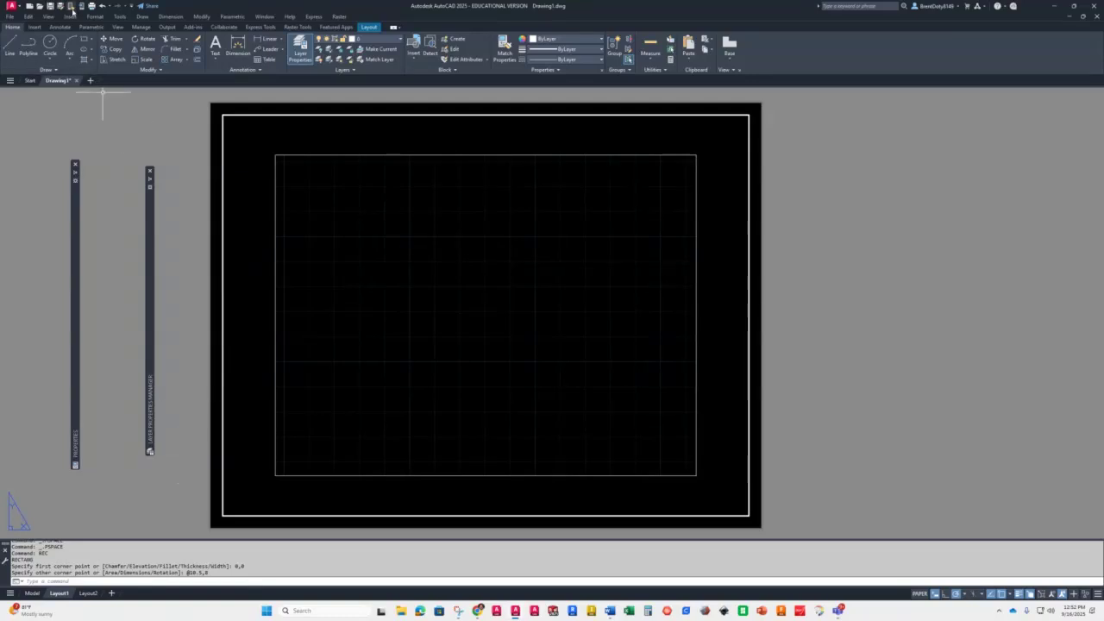
- Set Layout1's plotter to AutoCAD PDF (General Documentation).pc3 in the plot settings and apply it to the layout
click(91, 6)
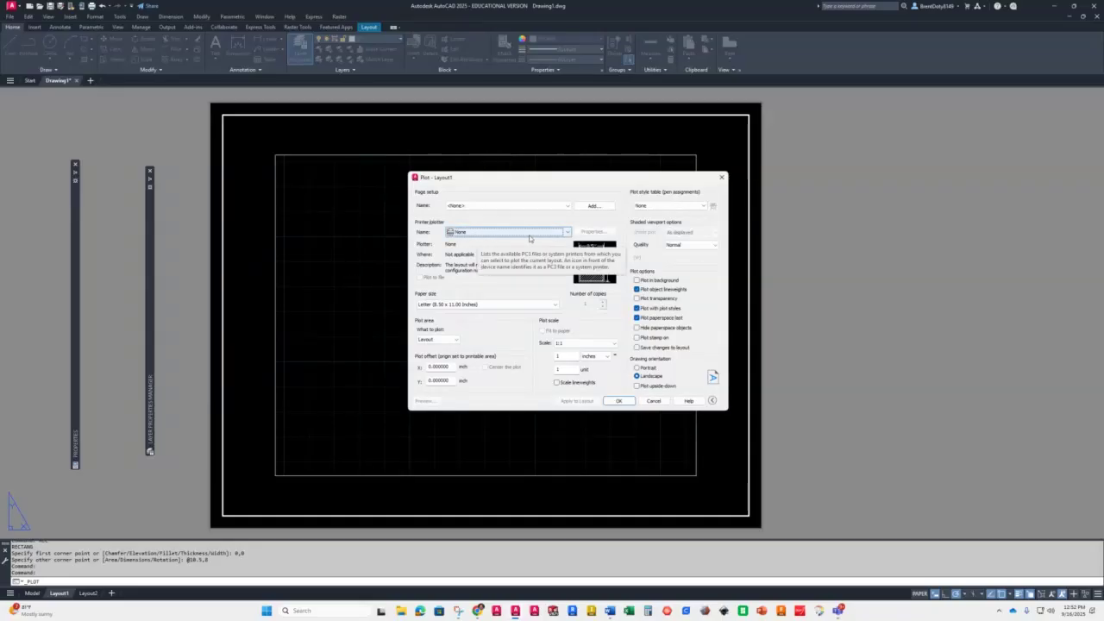
click(567, 232)
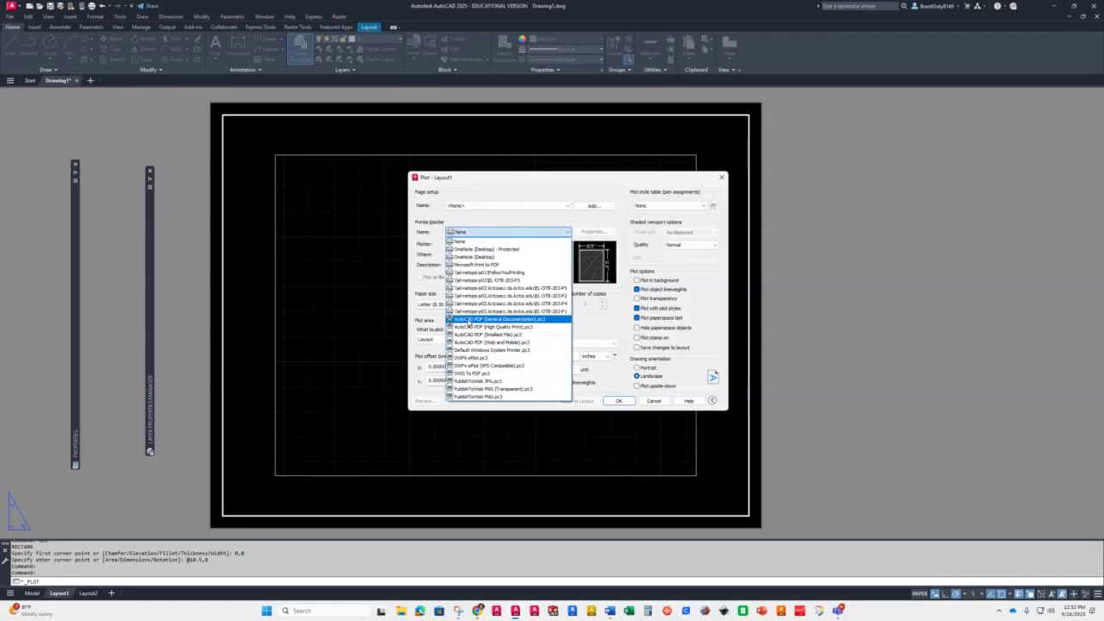
click(468, 320)
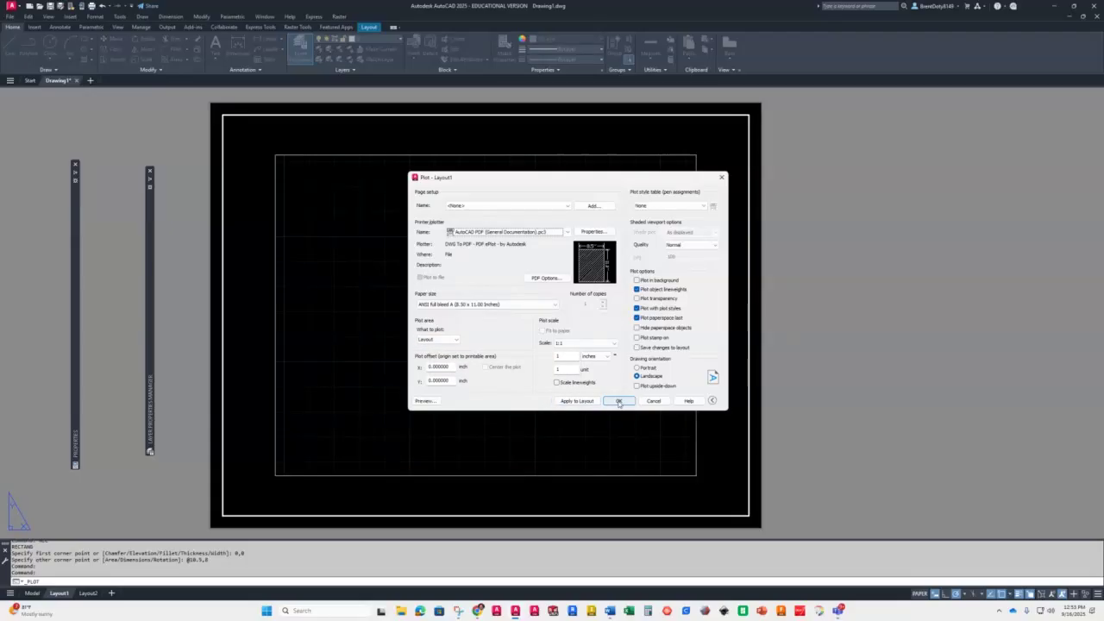
click(574, 401)
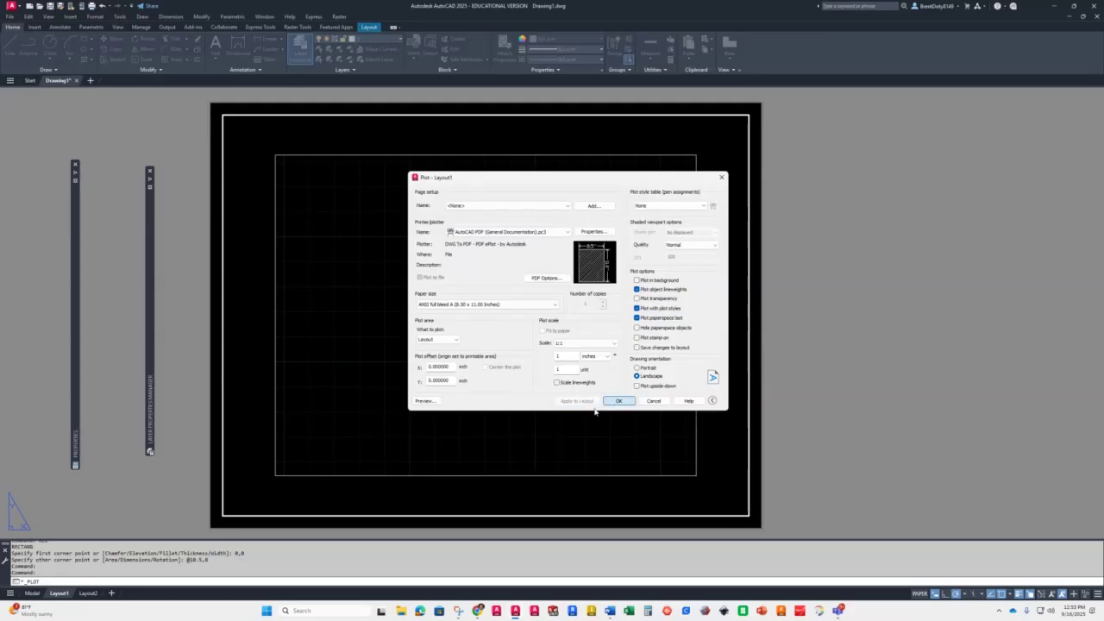
- Cancel saving the plot file, preview how Layout1 plots, and leave the plot settings without plotting
click(618, 401)
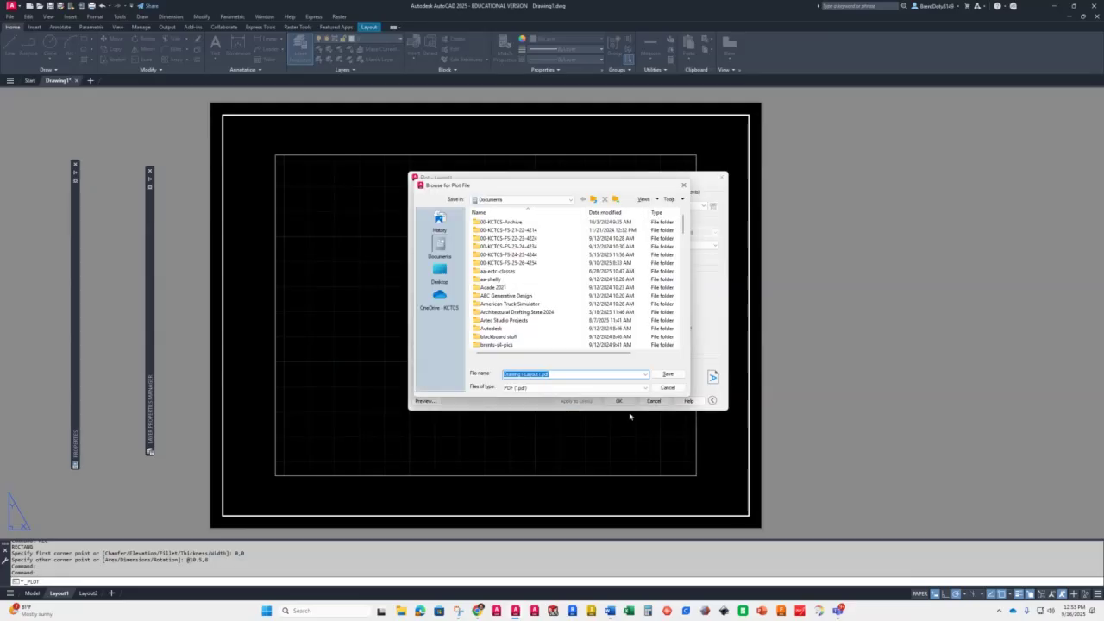
click(662, 389)
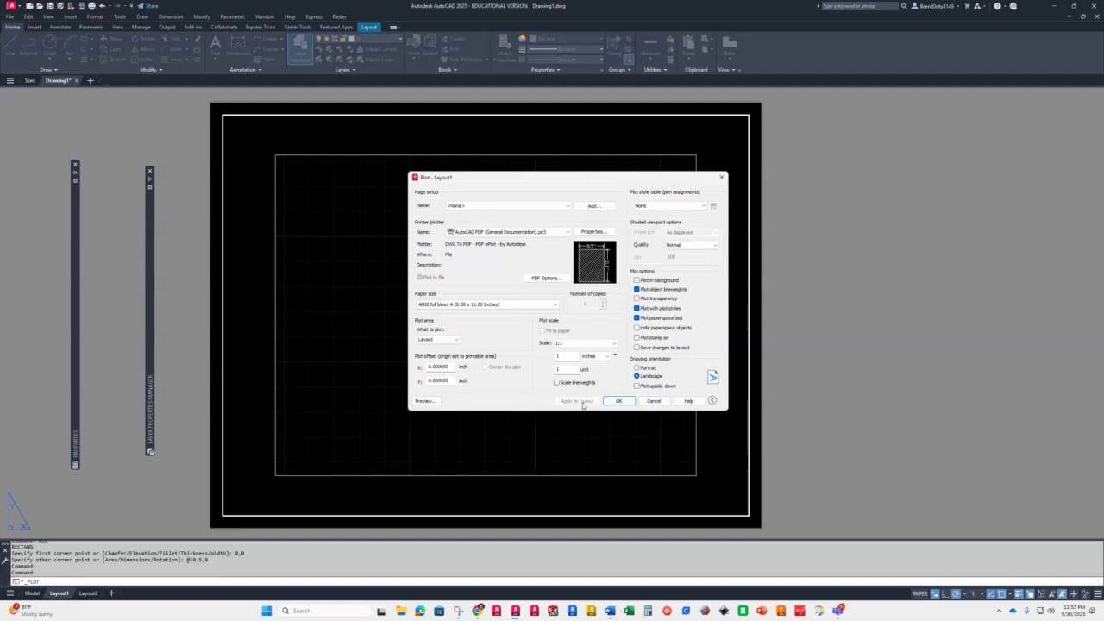
key(Escape)
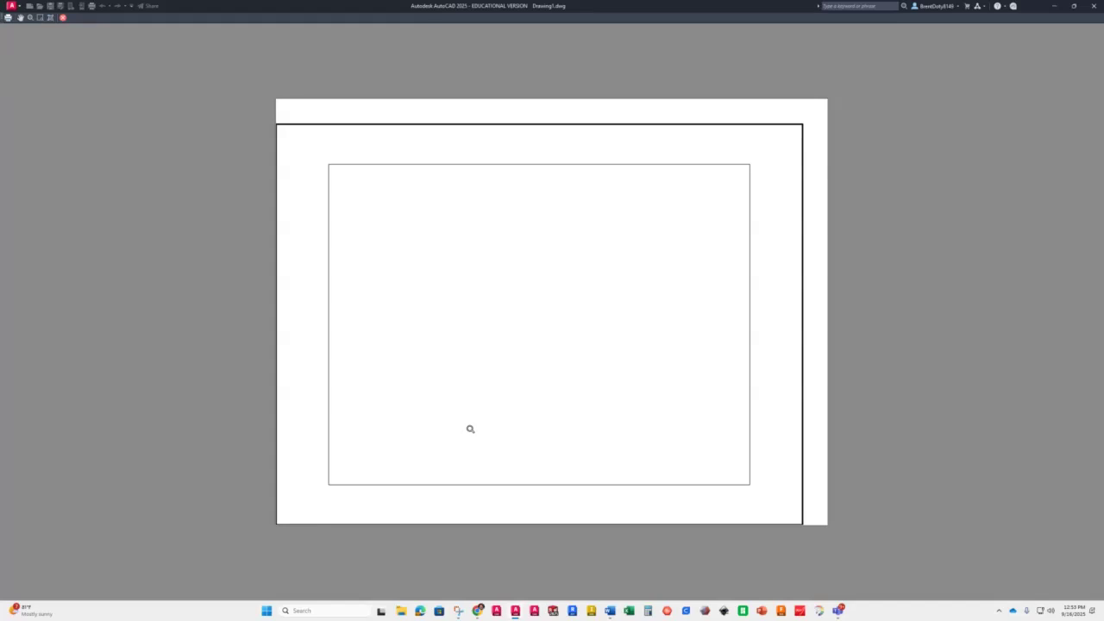
key(Escape)
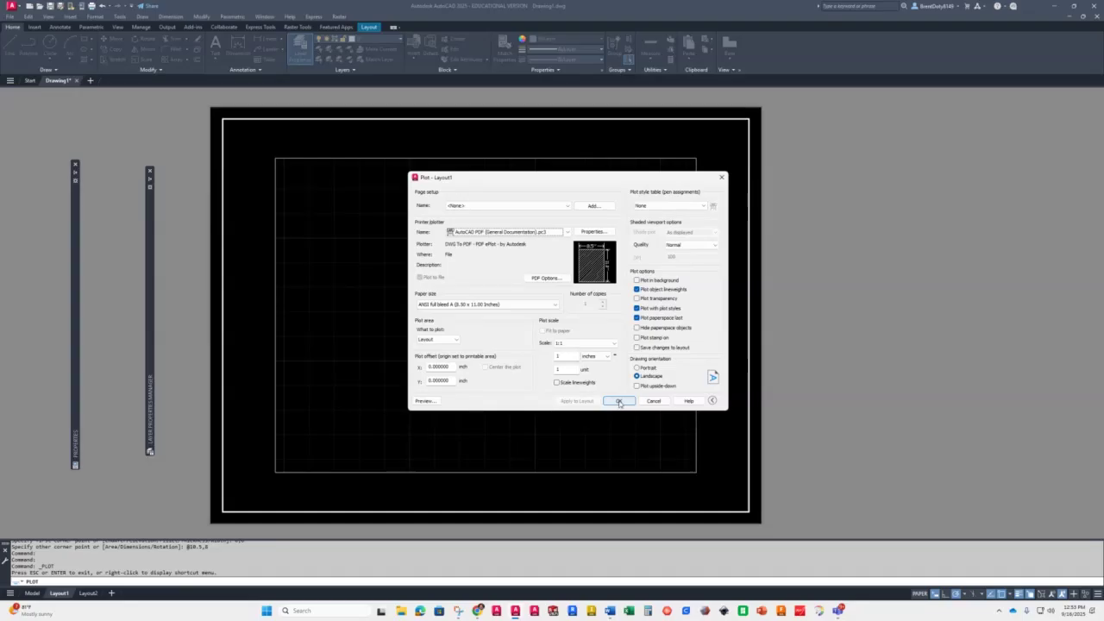
click(654, 401)
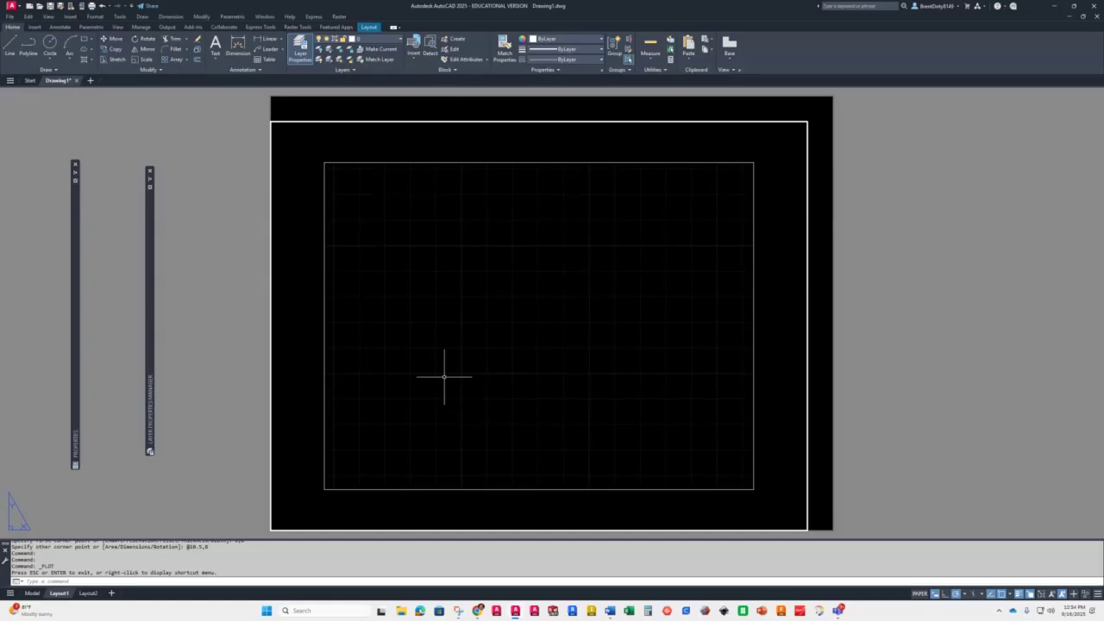
- Erase the border rectangle from Layout1
click(431, 122)
key(Delete)
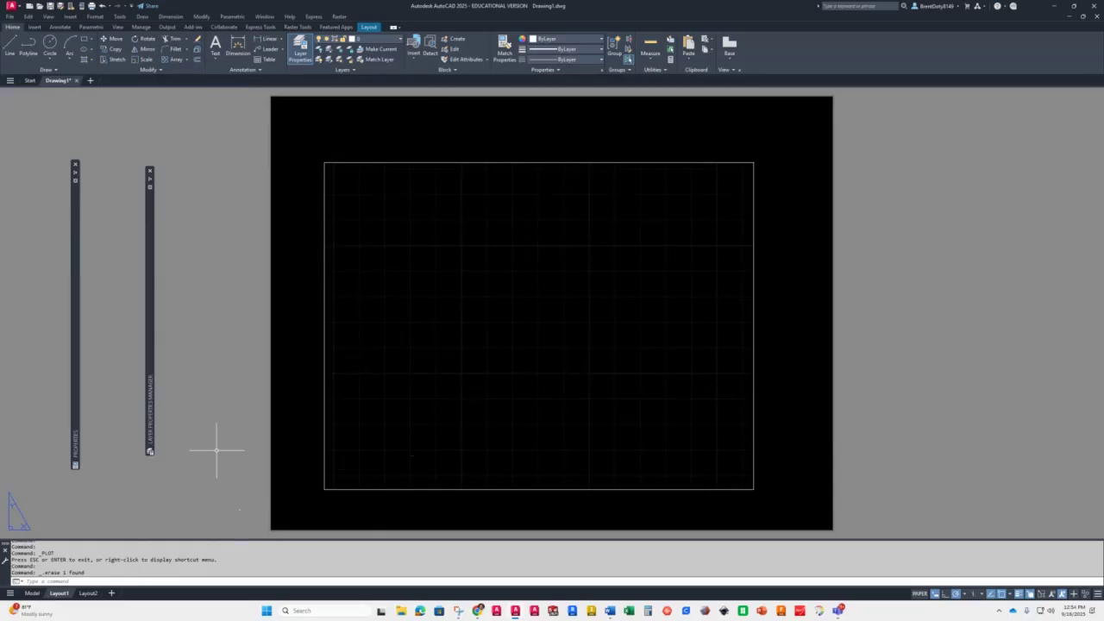
- Modify Layout1's page setup to use the AutoCAD PDF (General Documentation).pc3 plotter and the monochrome.ctb plot style table
right_click(57, 593)
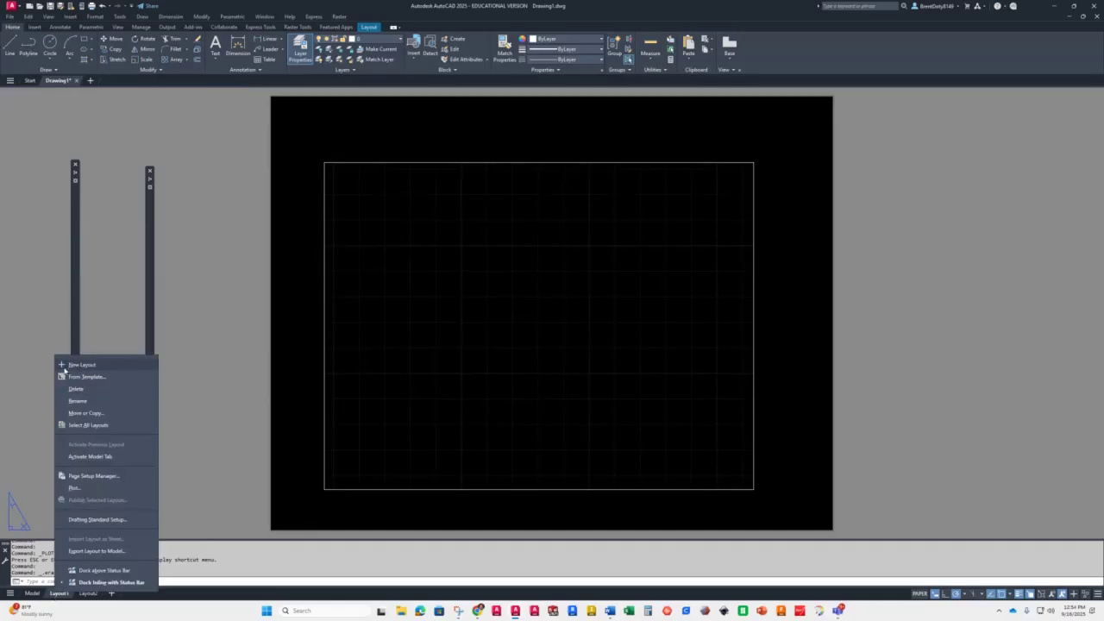
click(76, 479)
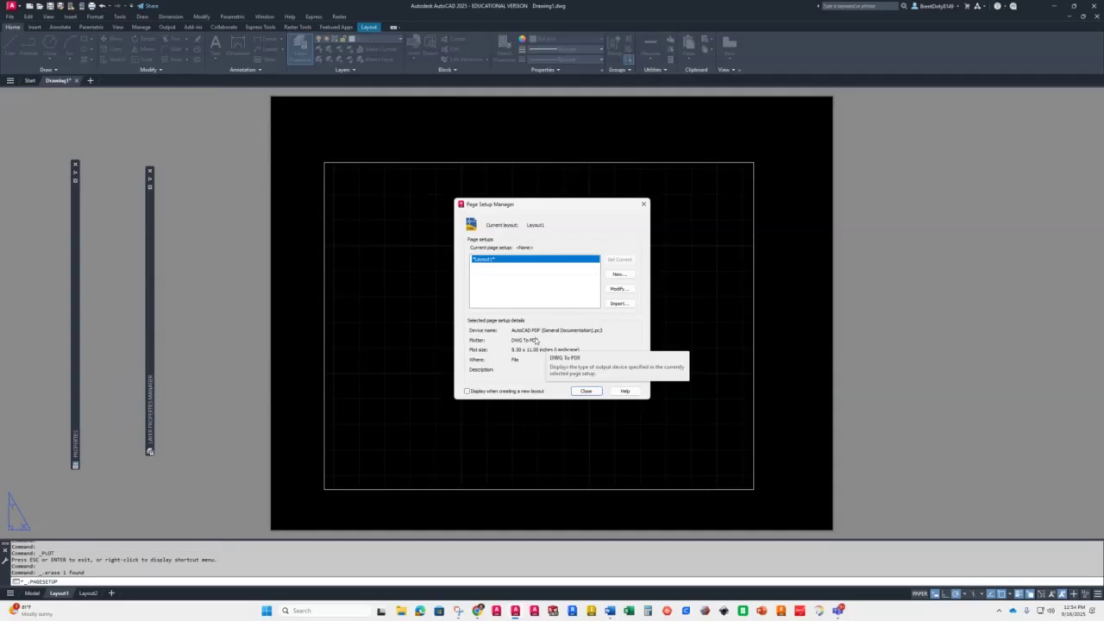
click(617, 289)
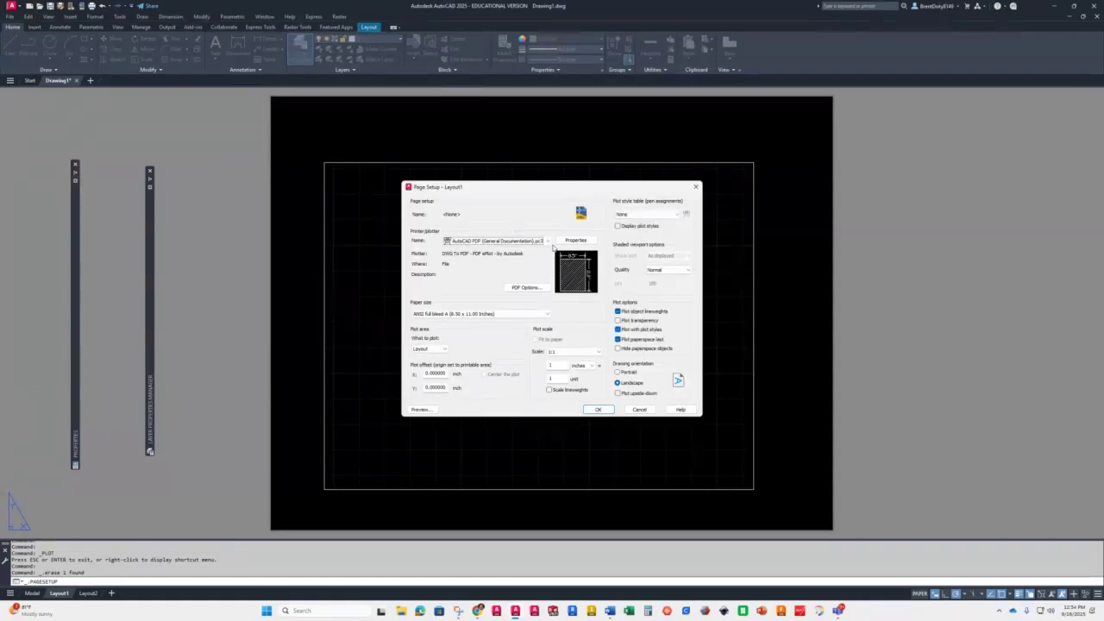
click(545, 242)
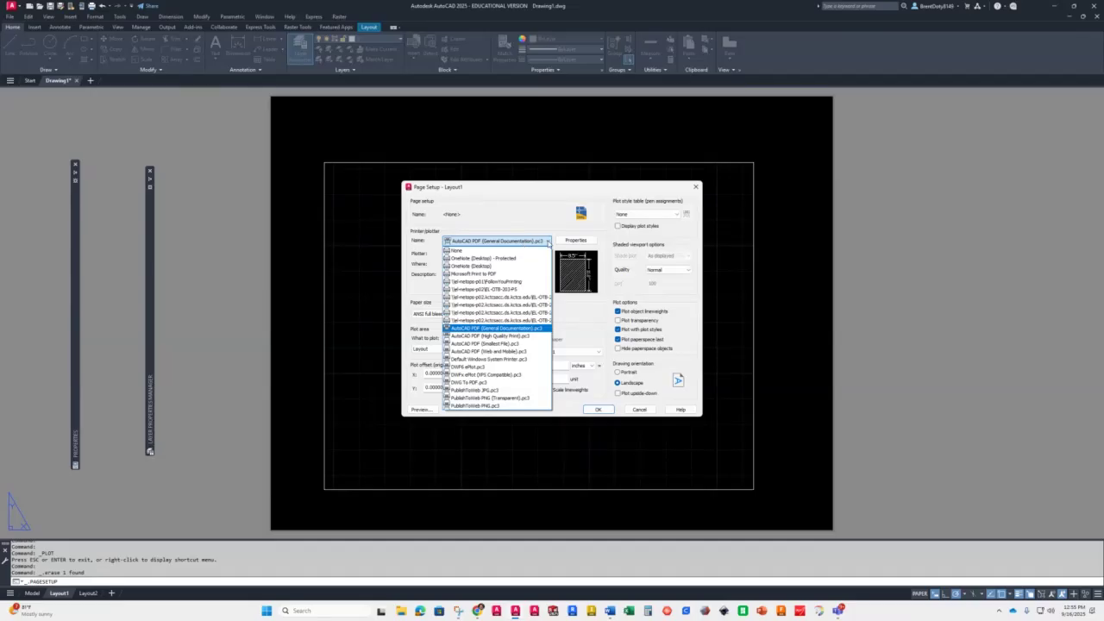
click(514, 328)
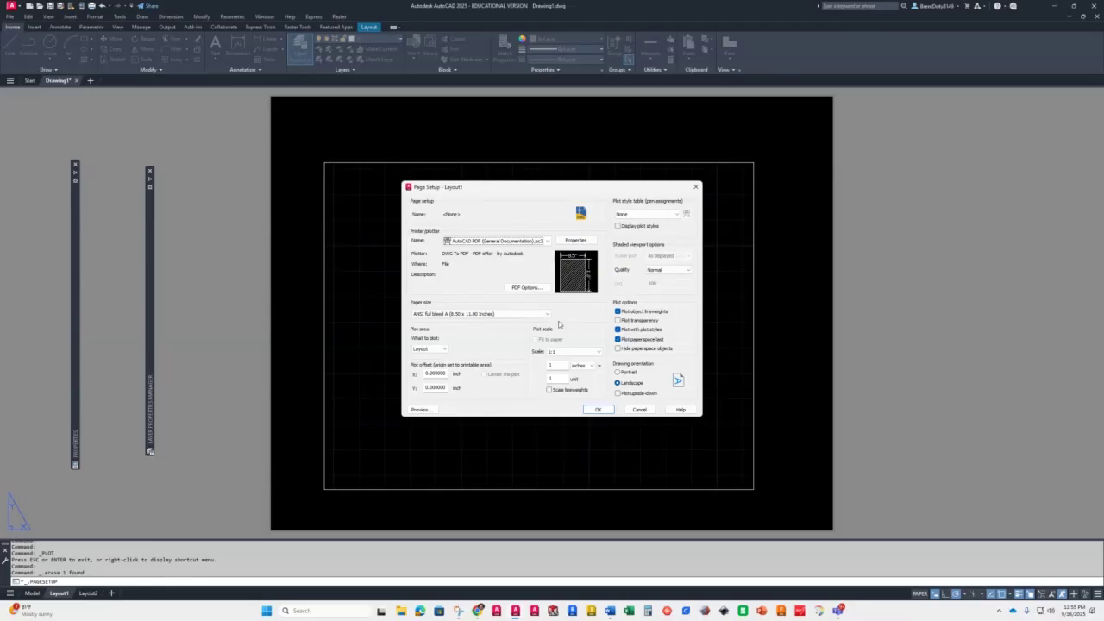
click(547, 315)
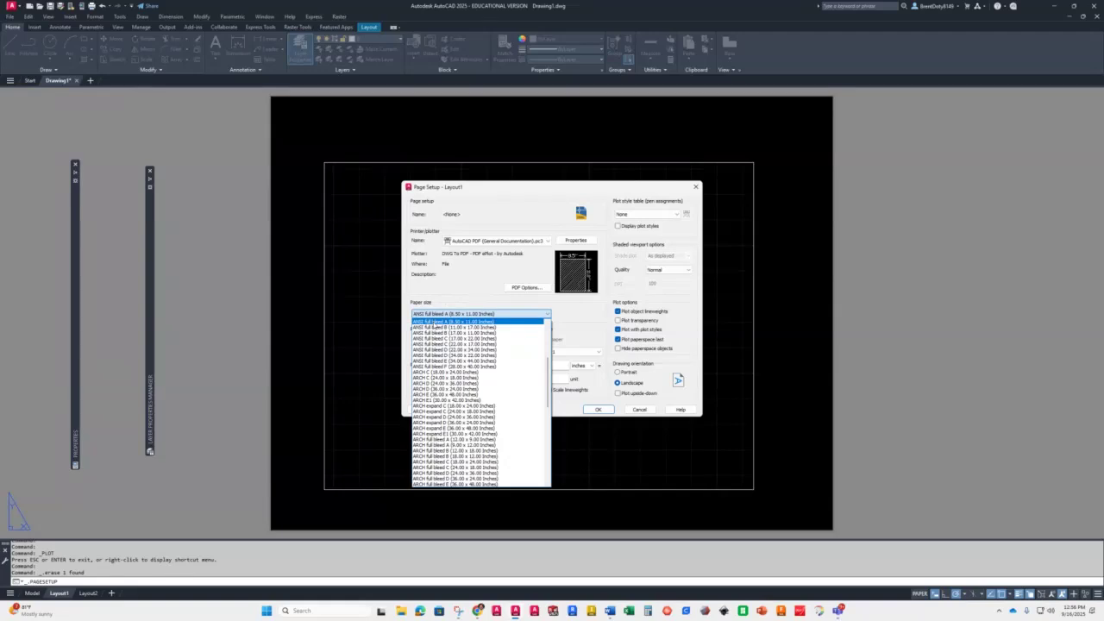
click(440, 317)
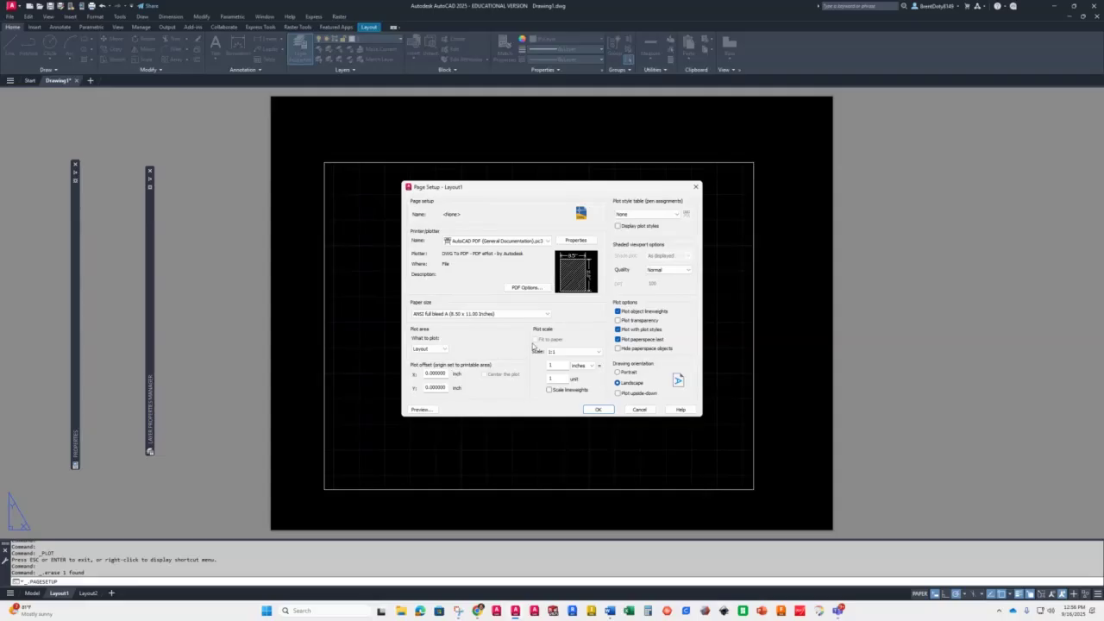
click(676, 214)
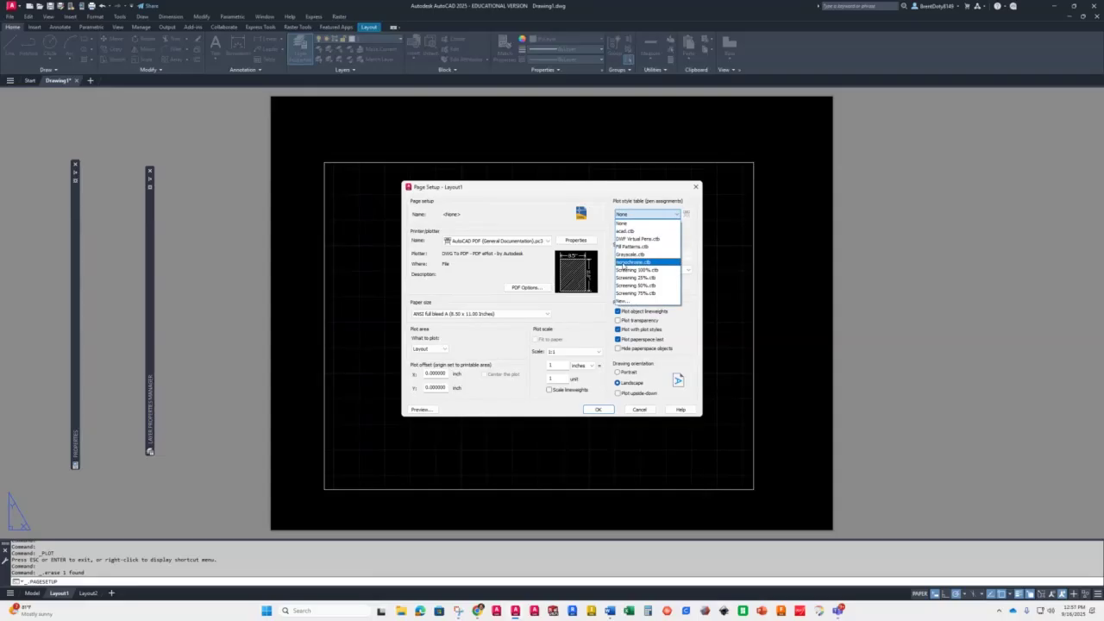
click(623, 262)
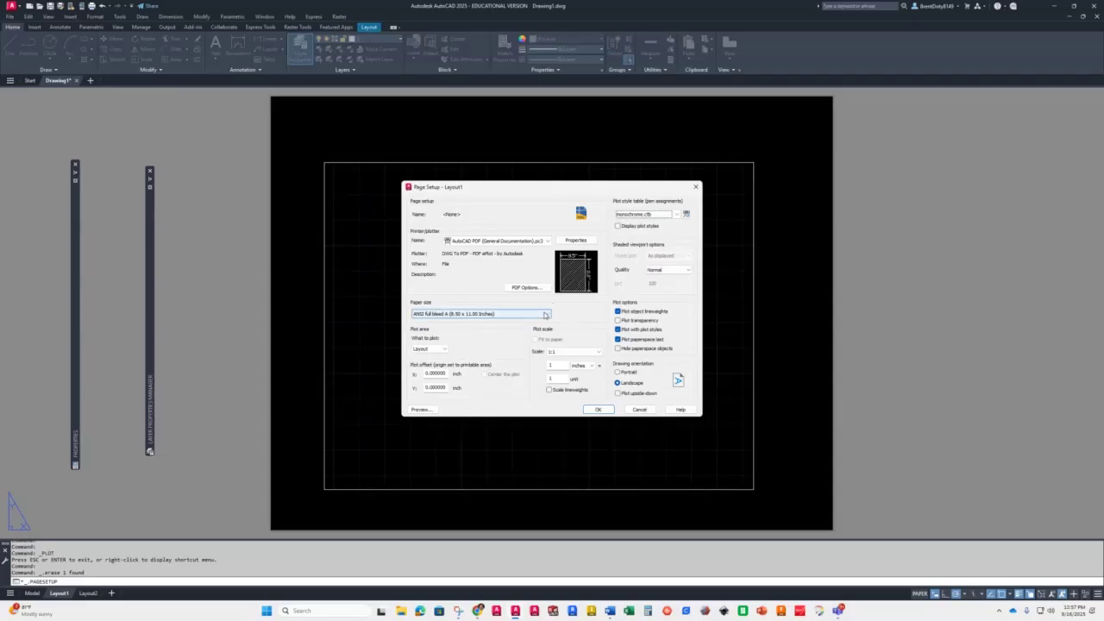
- Set the page setup's paper size to ANSI full bleed A (11.00 x 8.50 Inches) and save the setup
click(547, 314)
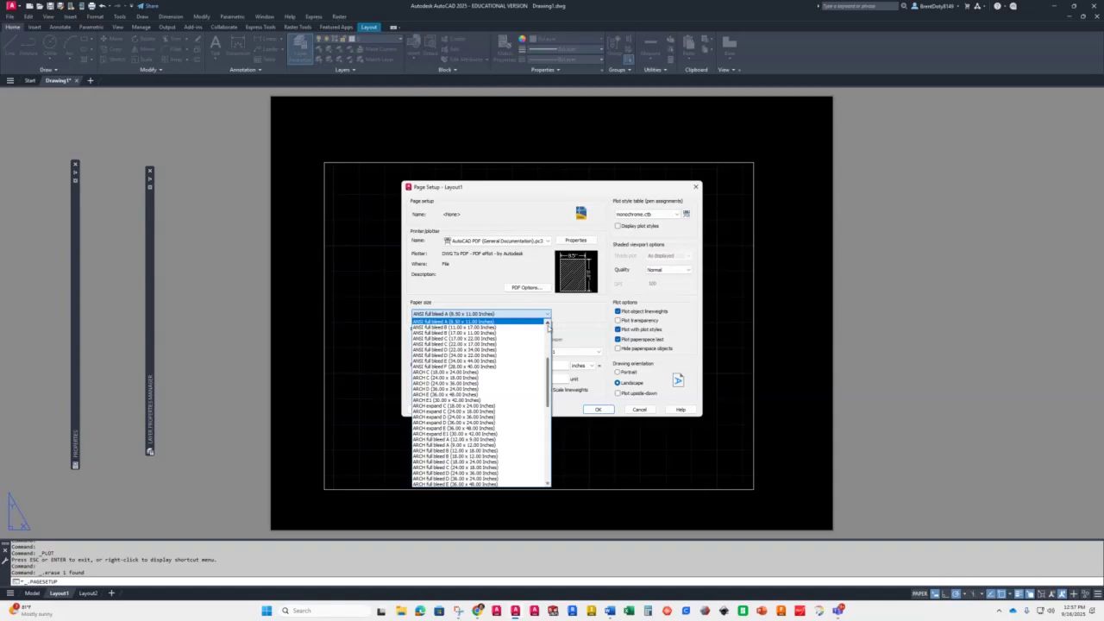
scroll(465, 338, up, 1)
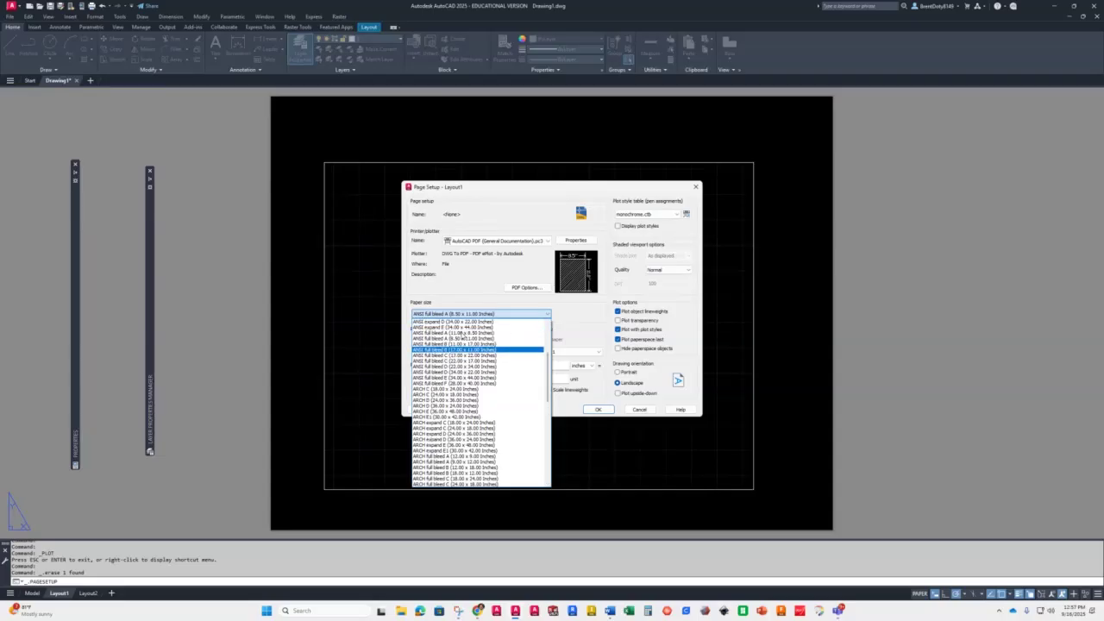
click(457, 334)
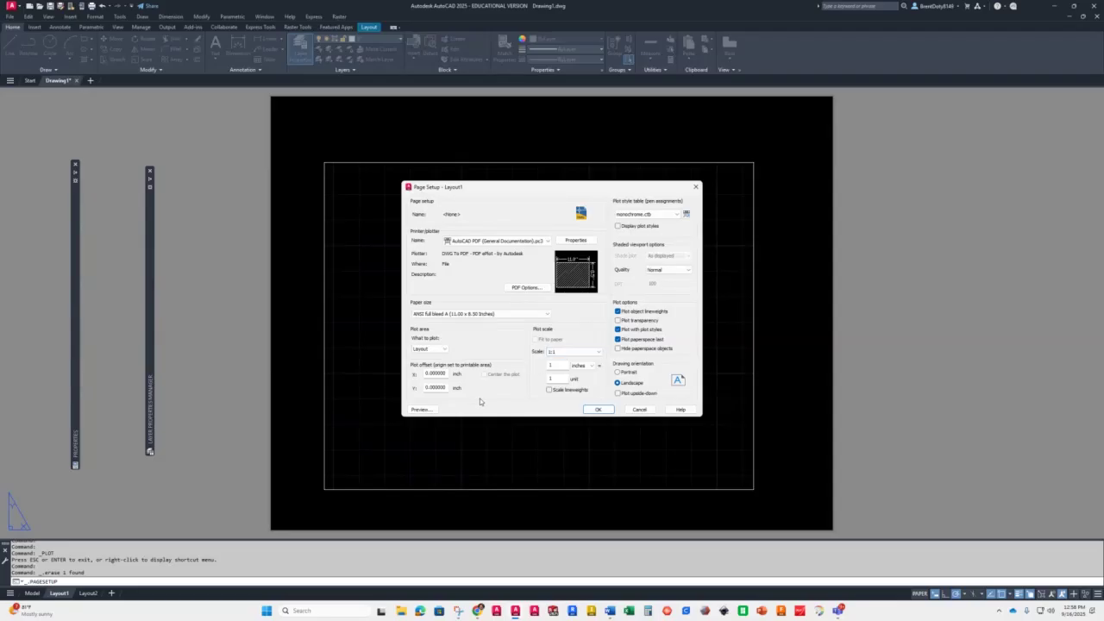
click(597, 410)
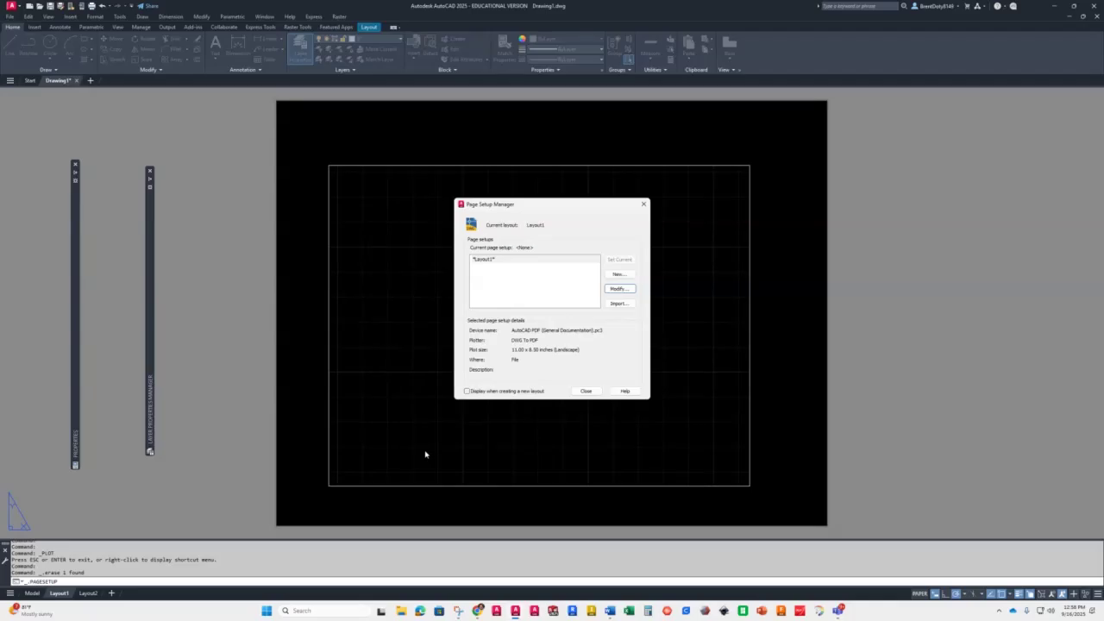
click(587, 392)
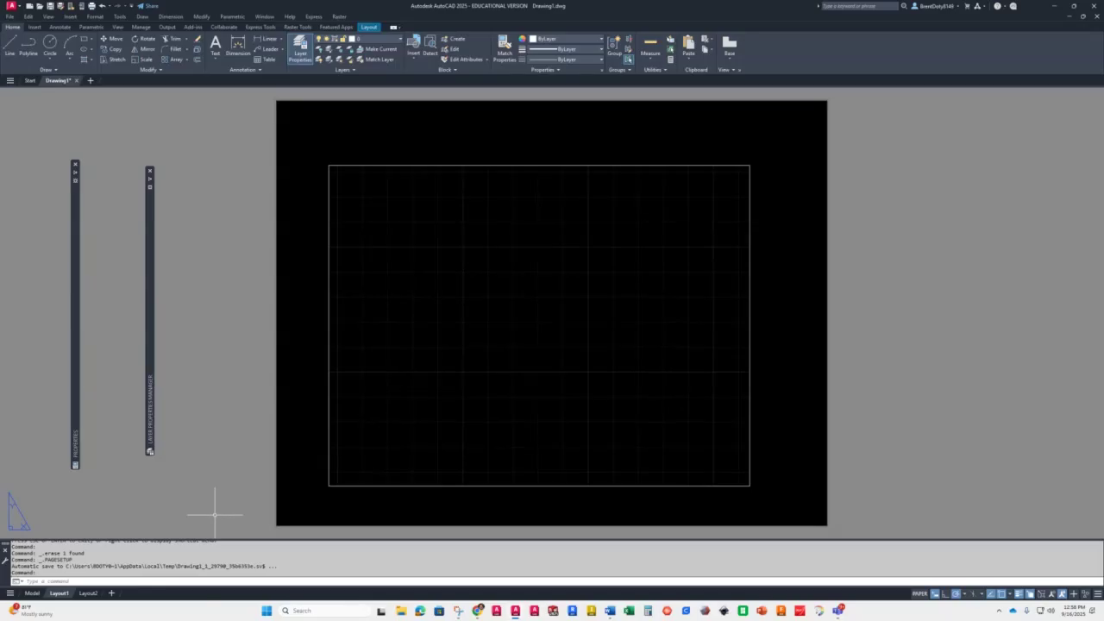
- Reopen Layout1's page setup to review its plotter, paper size and plot style settings, and close it
right_click(59, 593)
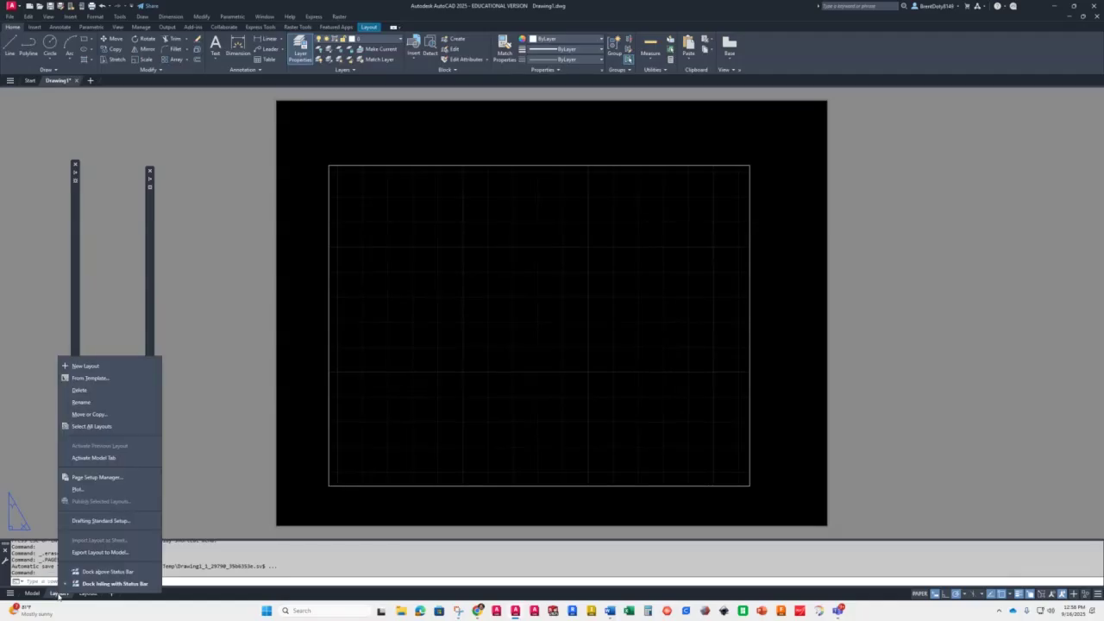
click(97, 477)
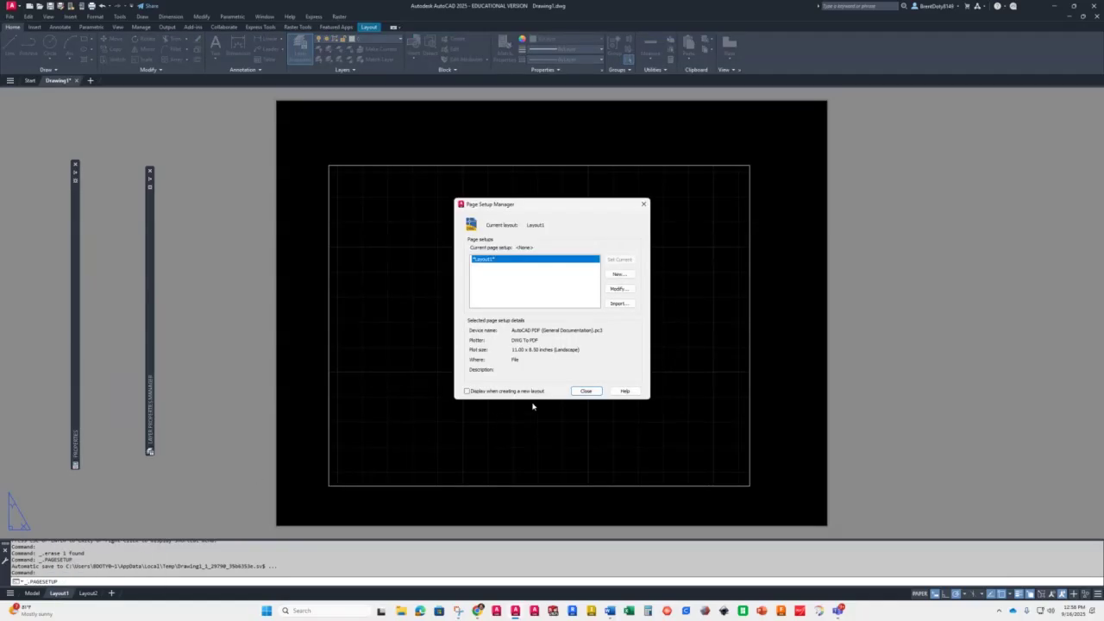
click(613, 289)
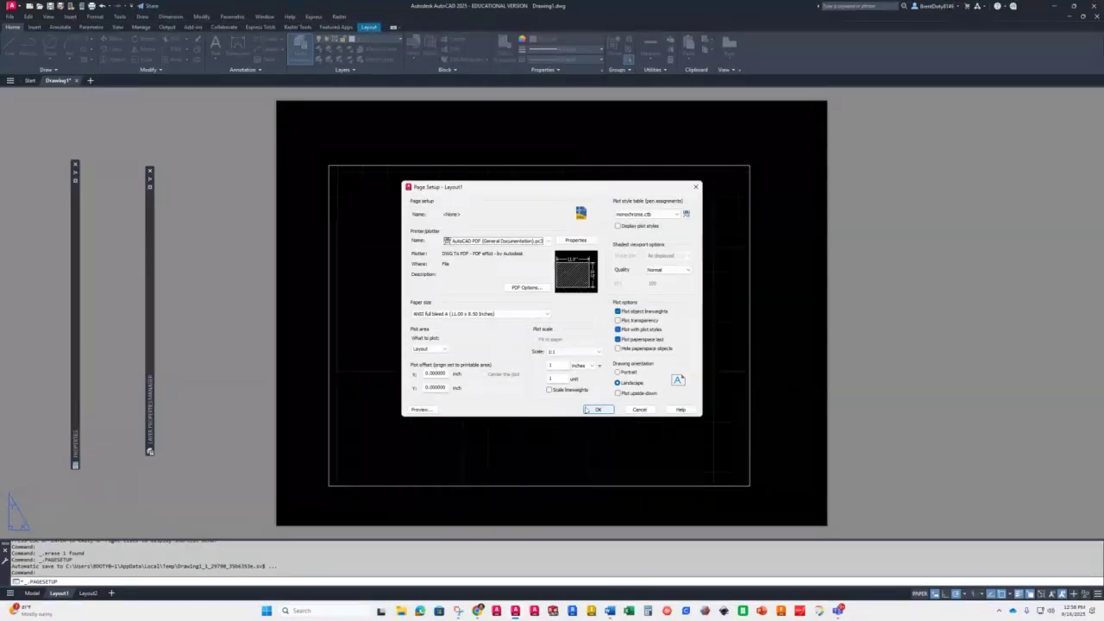
click(598, 409)
click(586, 391)
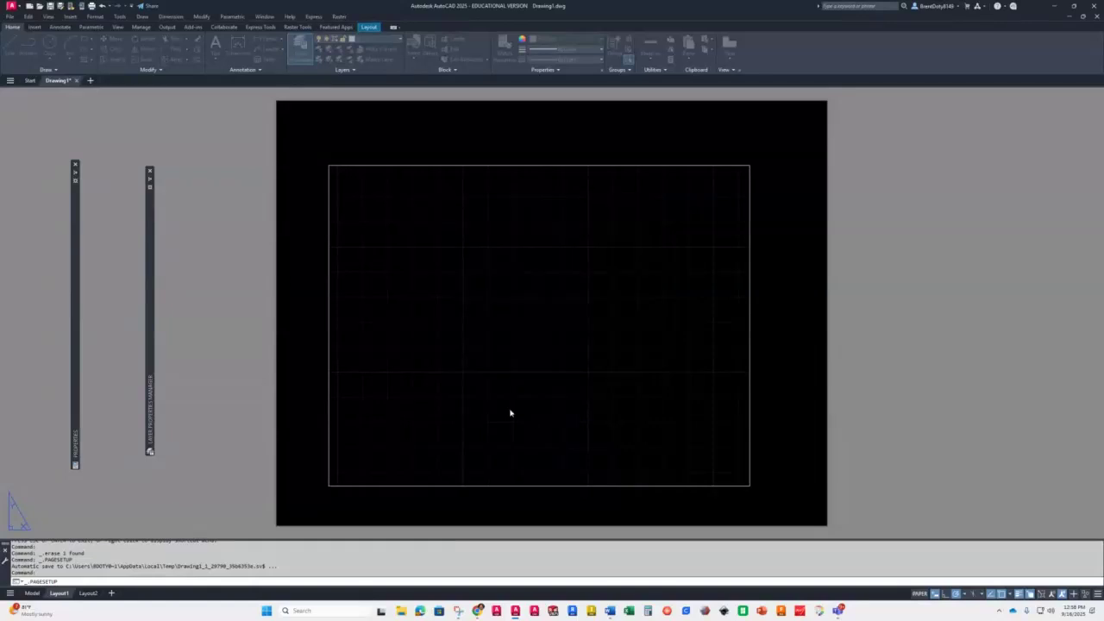
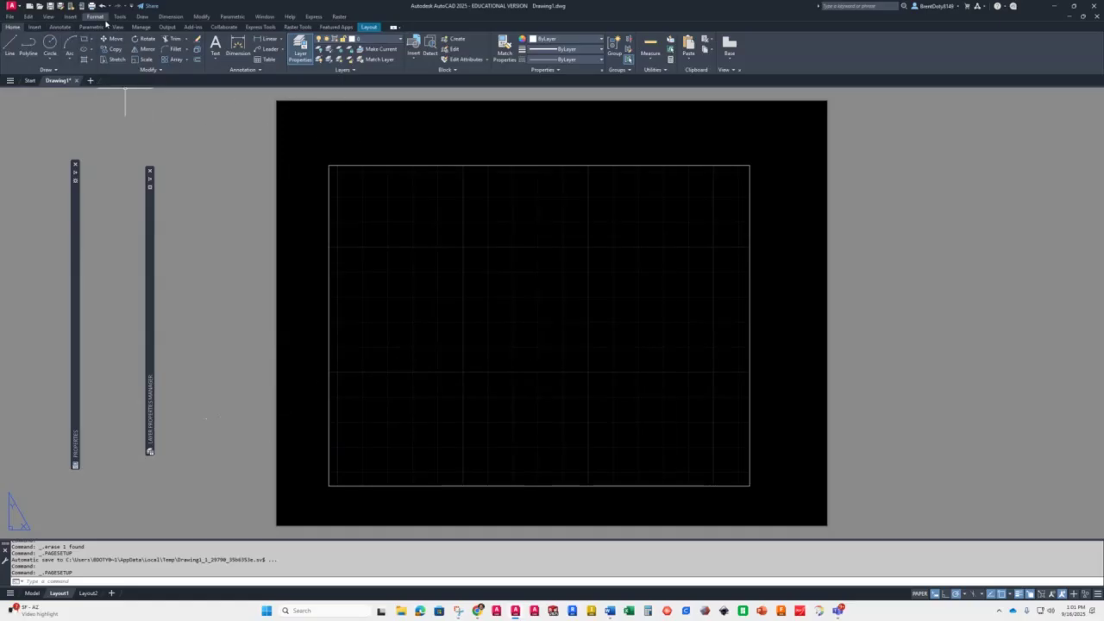
- Draw a 10.5 by 8 border rectangle on Layout1 with its first corner at .25,.25, and check it as one object
click(84, 40)
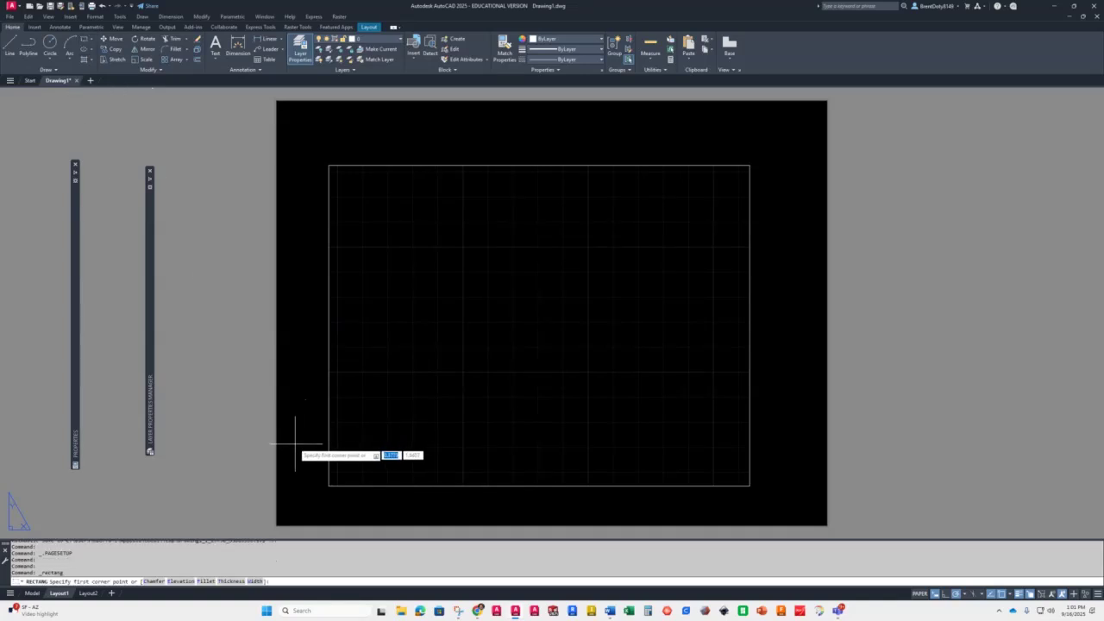
text(25)
key(Tab)
text(25)
key(Return)
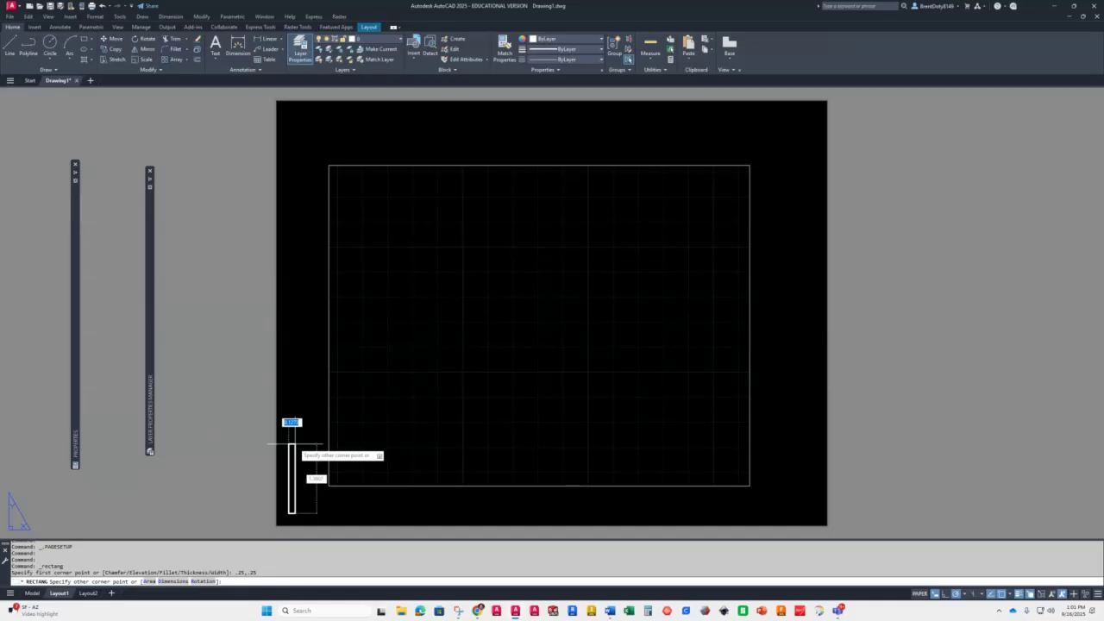
text(10.5)
key(Tab)
text(8)
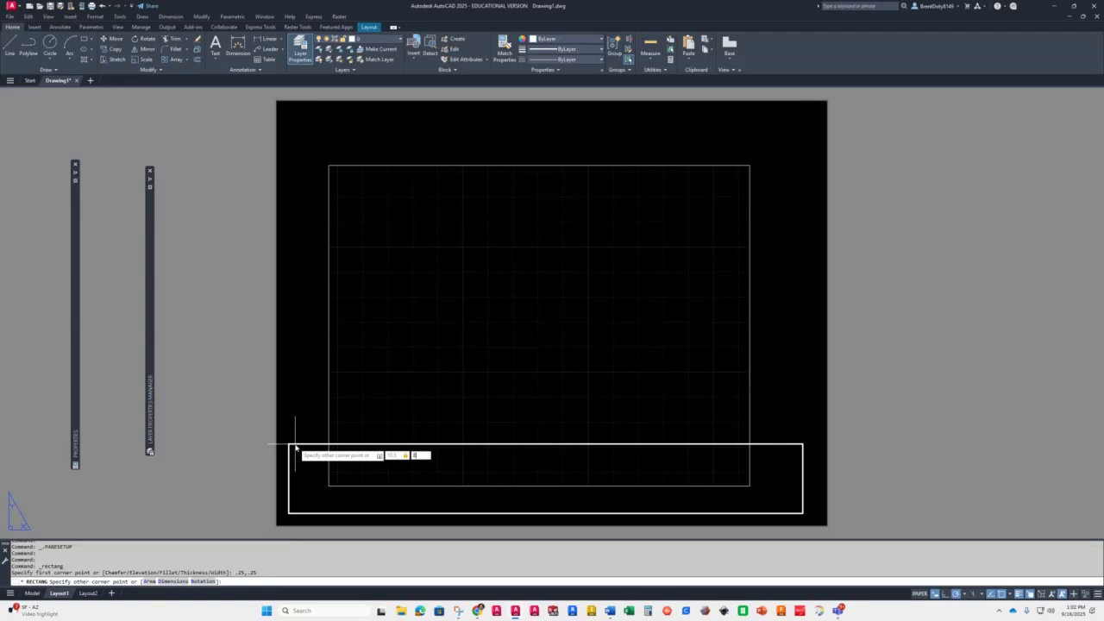
key(Return)
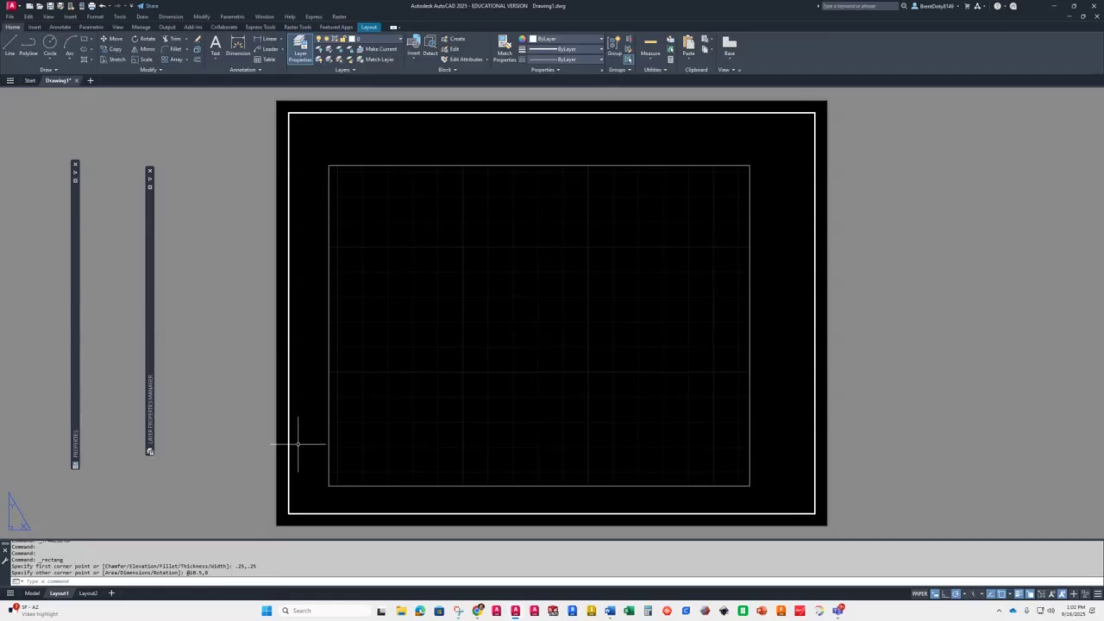
click(287, 438)
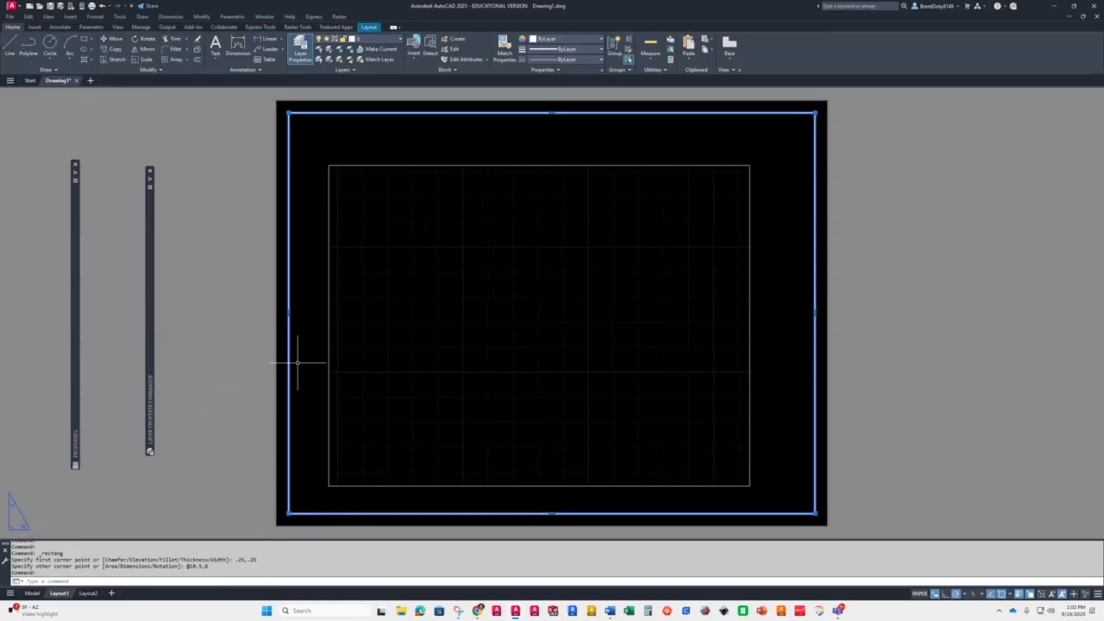
key(Escape)
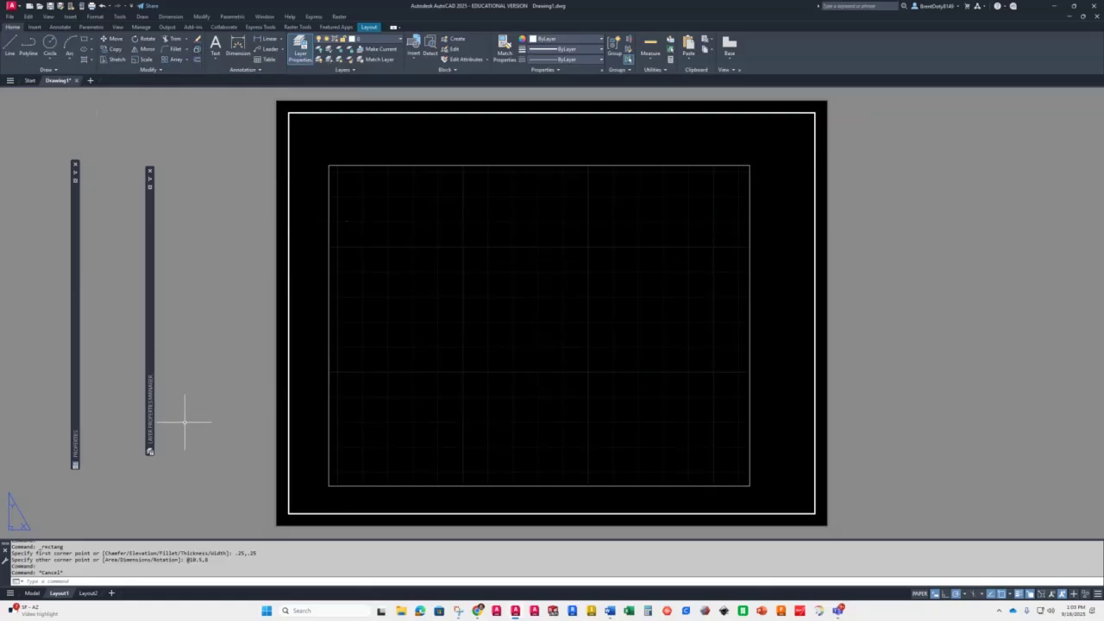
- Explode the border rectangle into separate lines and check that its bottom and left edges select individually
text(x)
key(Return)
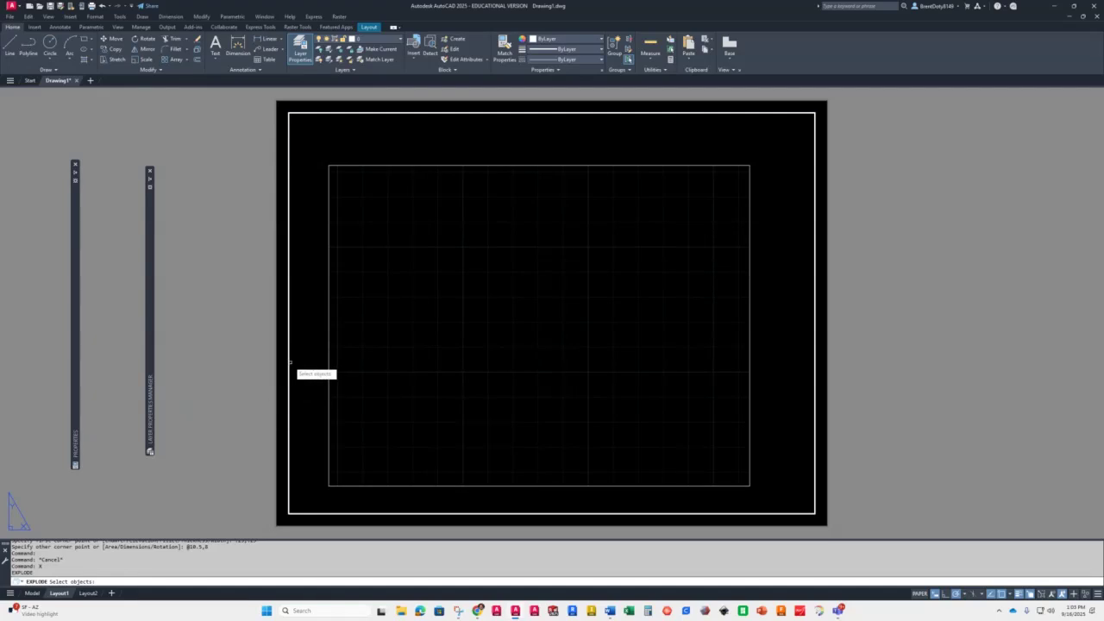
click(290, 363)
key(Return)
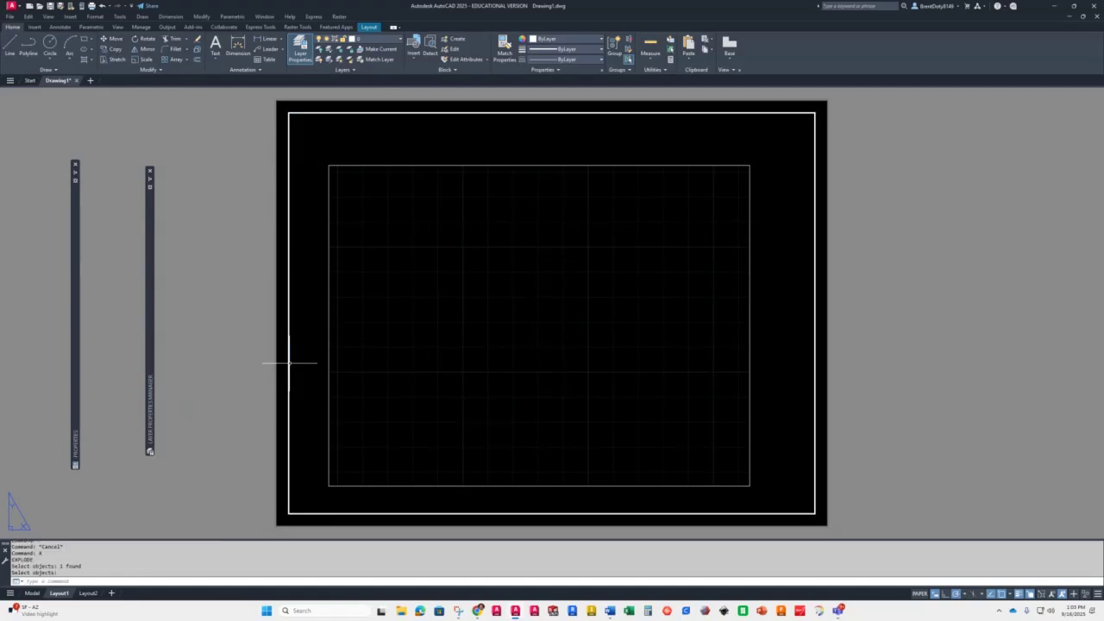
click(299, 512)
click(289, 465)
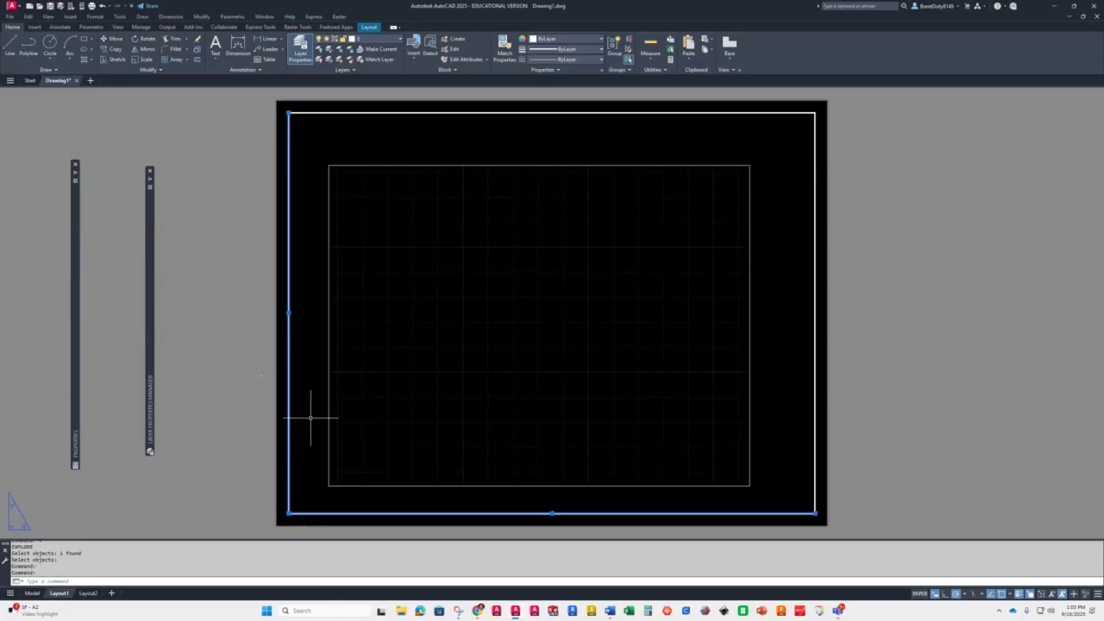
key(Escape)
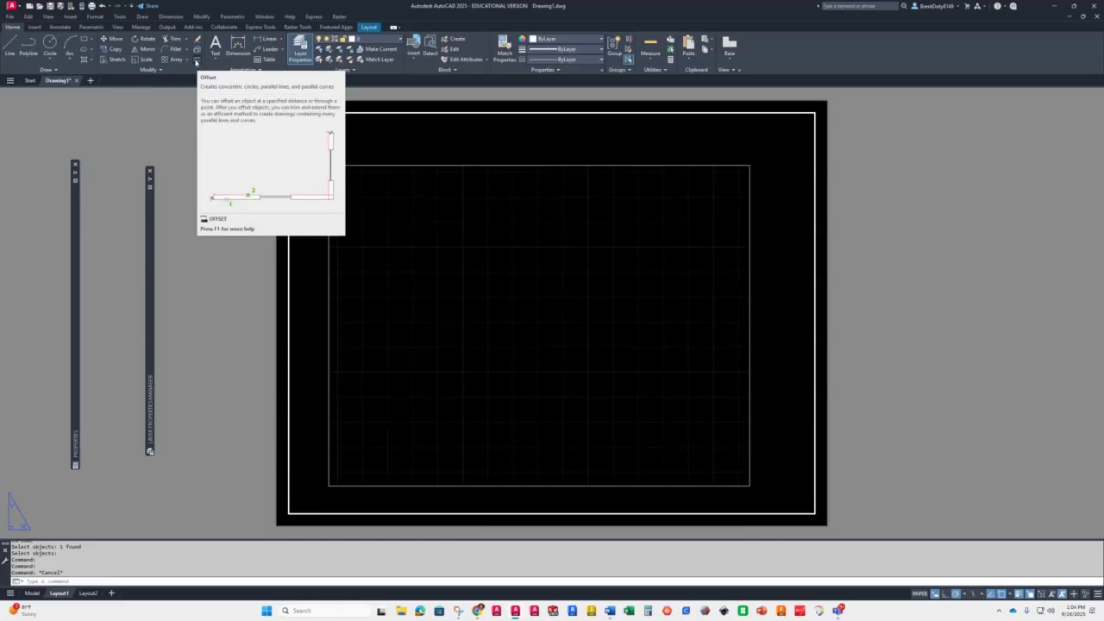
- Offset the bottom border line .375 upward into the sheet, and pick the left border line as the next offset object
click(195, 62)
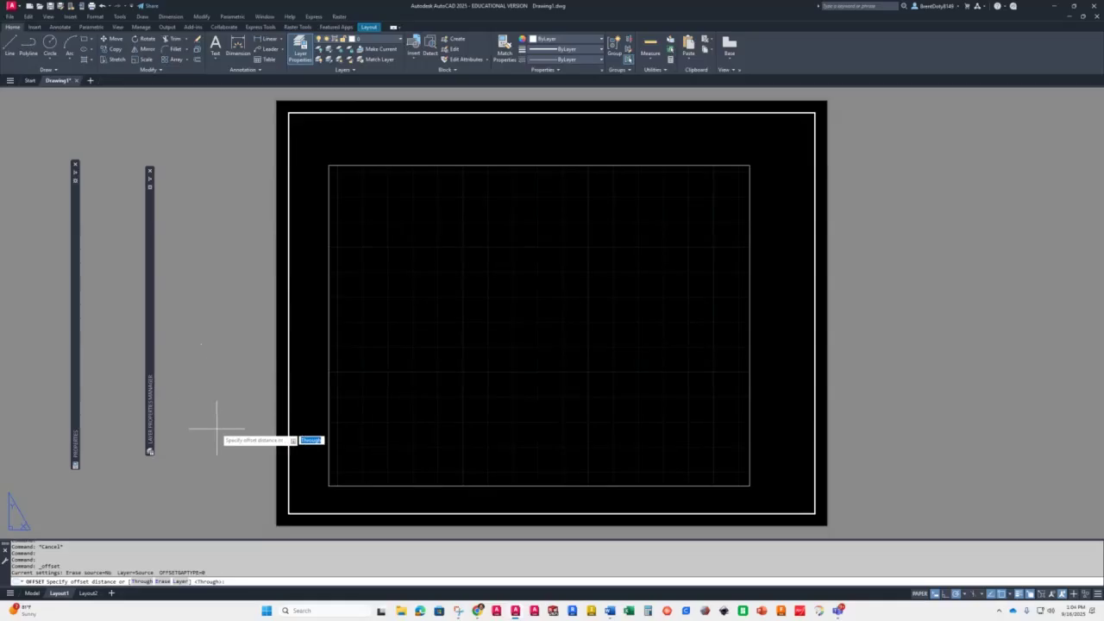
text(1)
text(375)
key(Return)
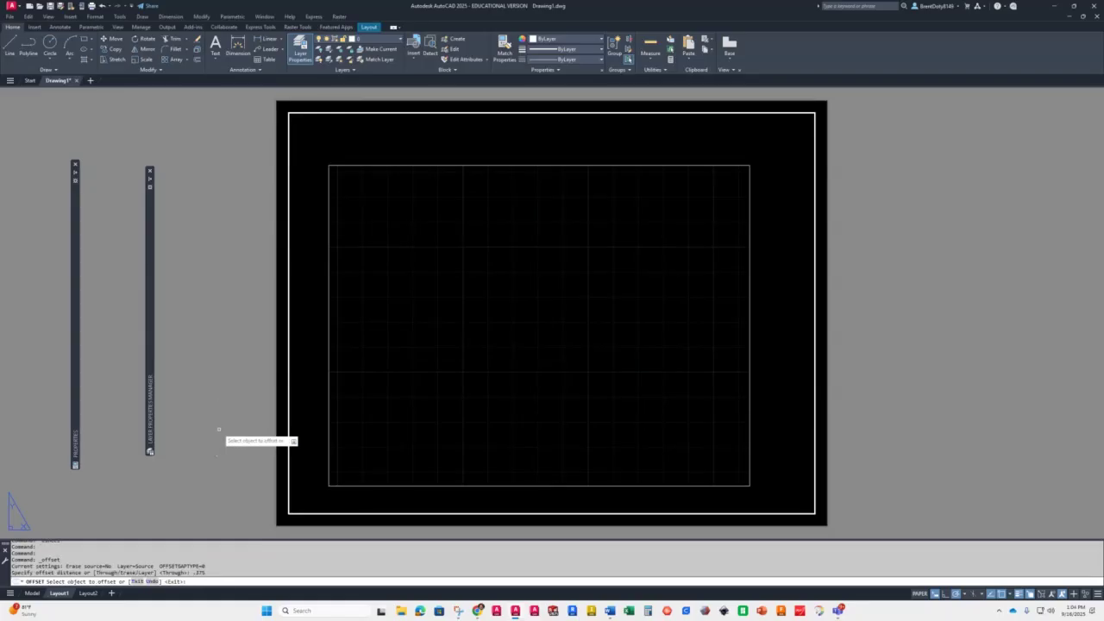
click(348, 515)
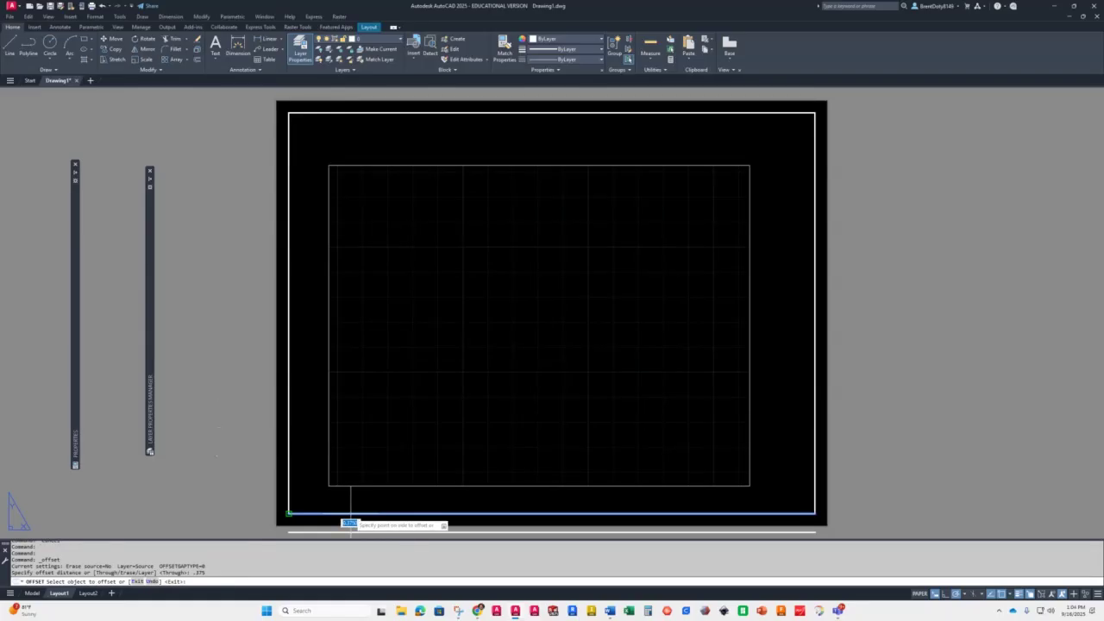
click(397, 423)
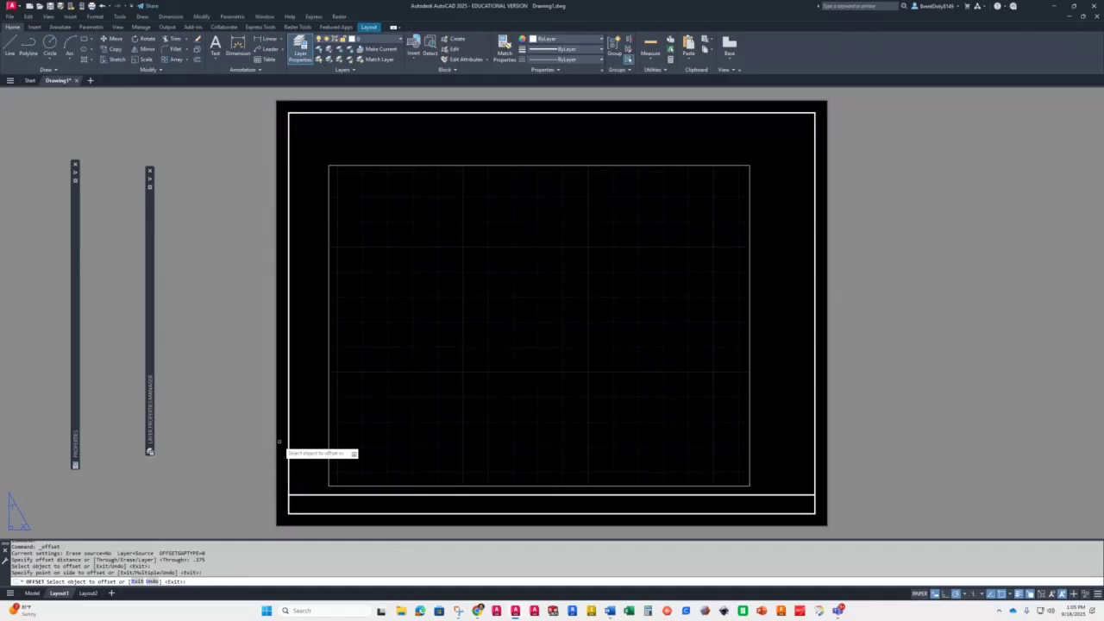
click(289, 440)
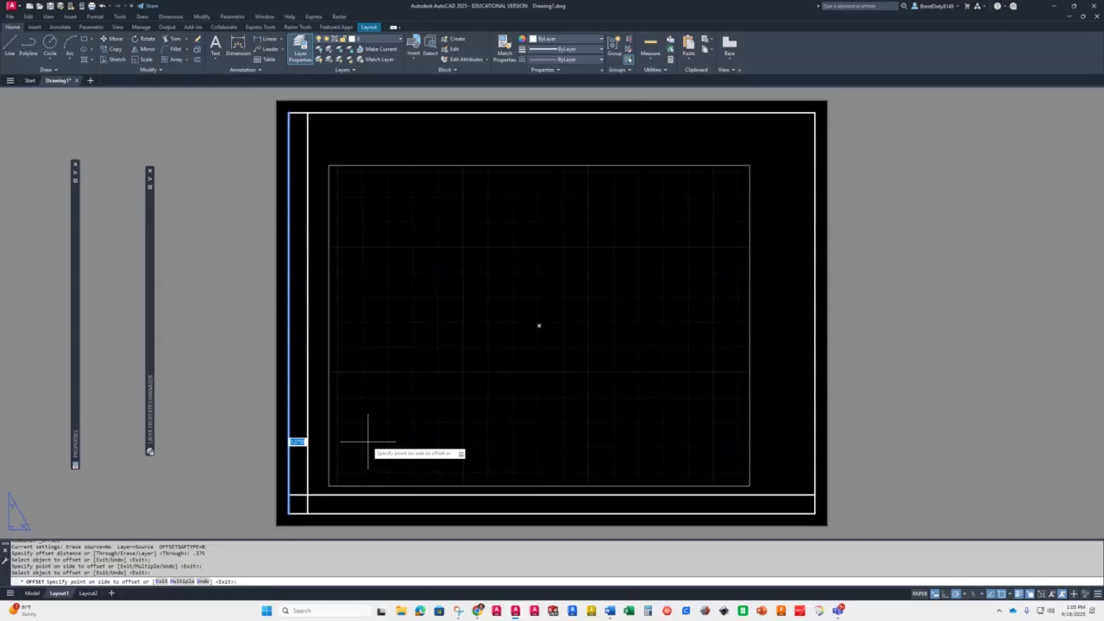
- Switch to the Blackboard course in Chrome, open the Template Instructions and view Template-layout-example.pdf in full screen for the title block dimensions
mouse_move(478, 611)
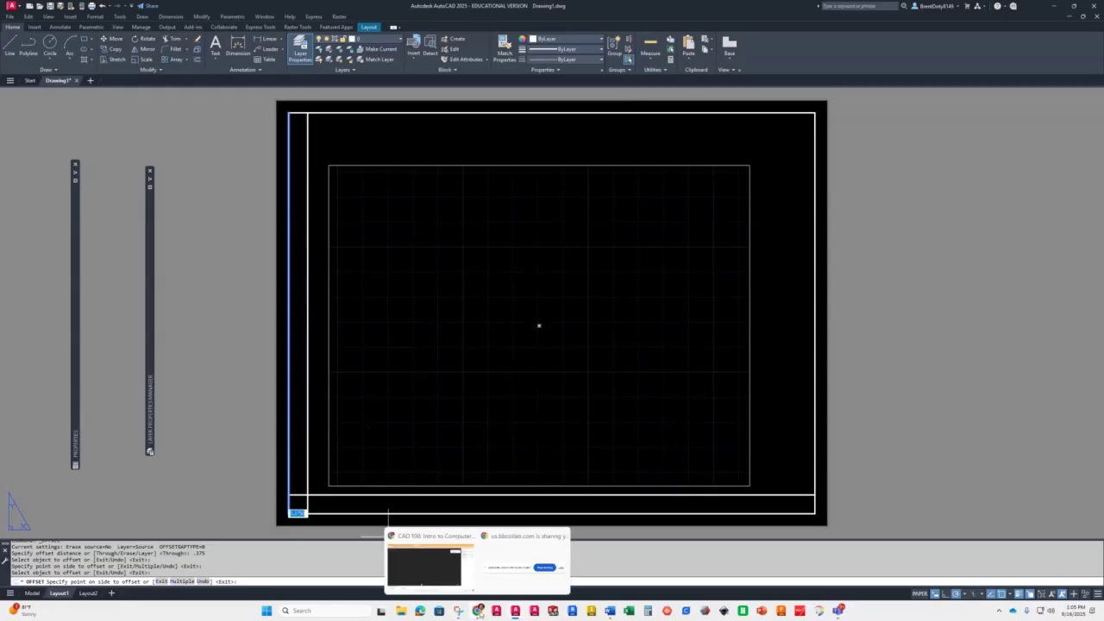
click(428, 565)
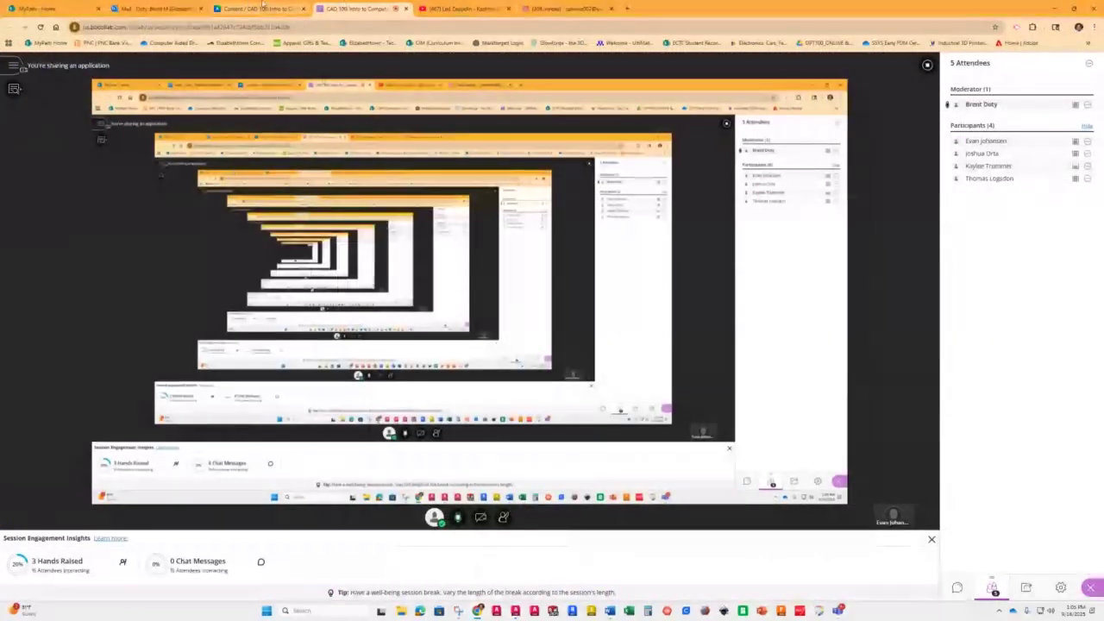
click(263, 8)
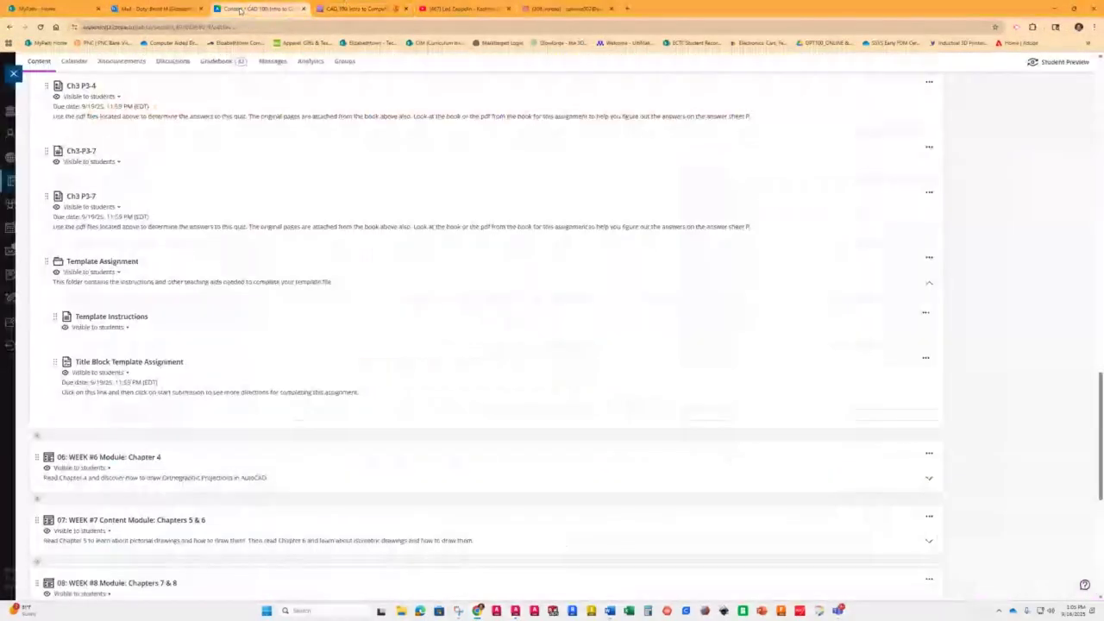
click(381, 322)
scroll(389, 316, down, 5)
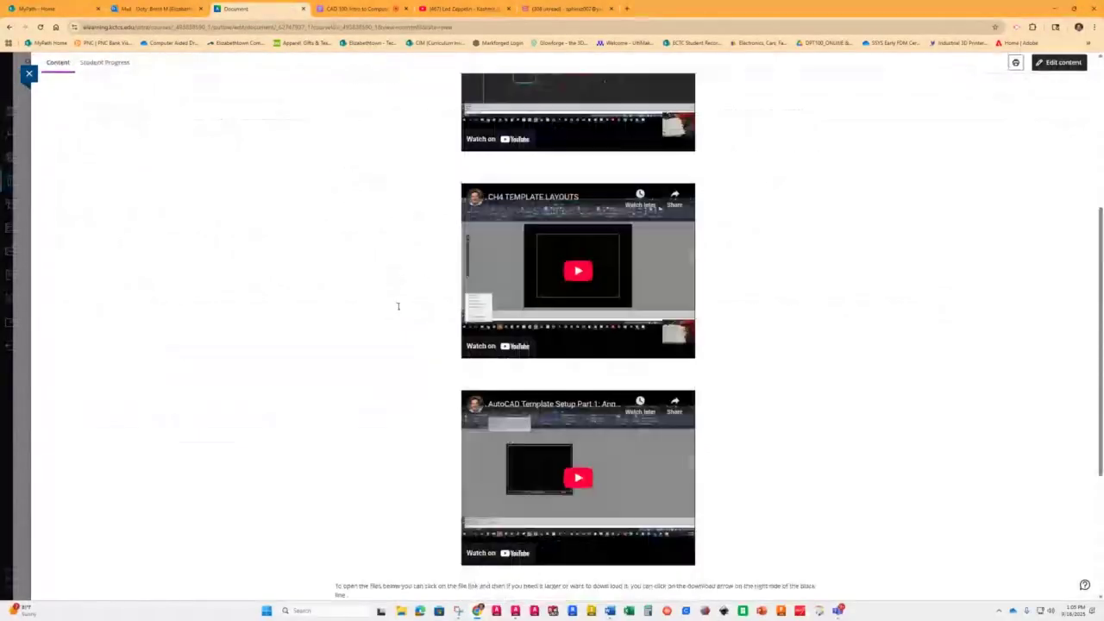
scroll(398, 307, down, 3)
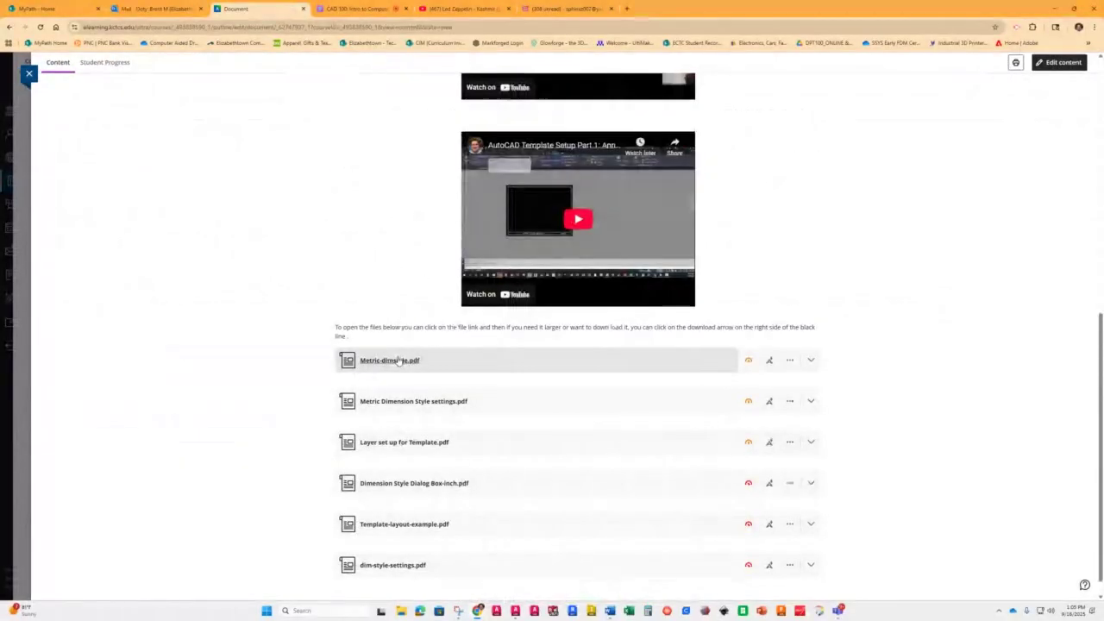
scroll(399, 371, down, 1)
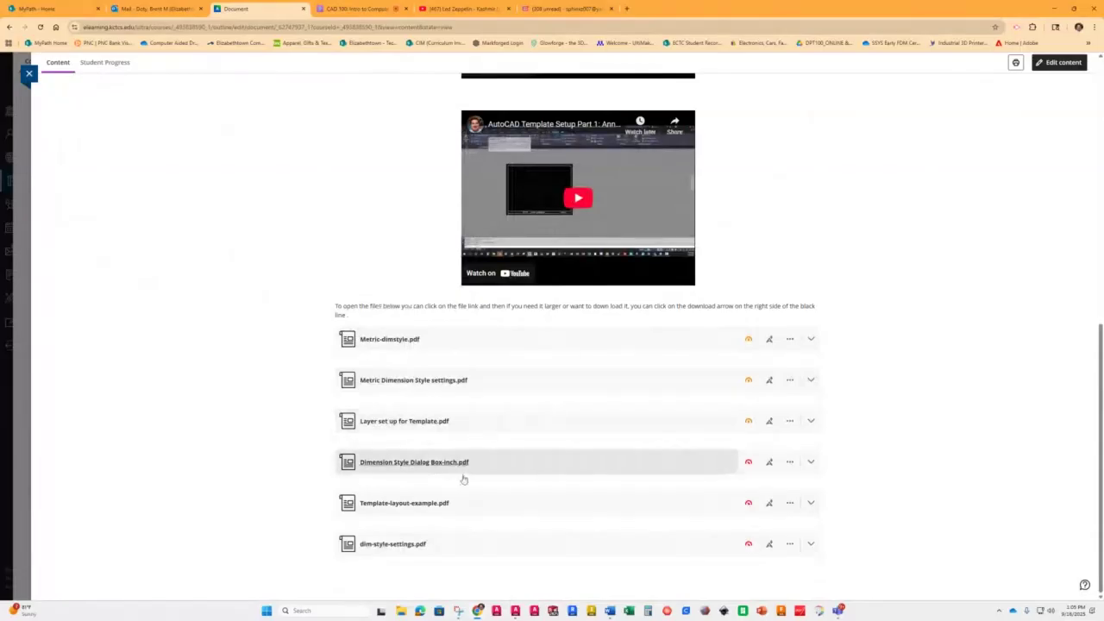
click(413, 506)
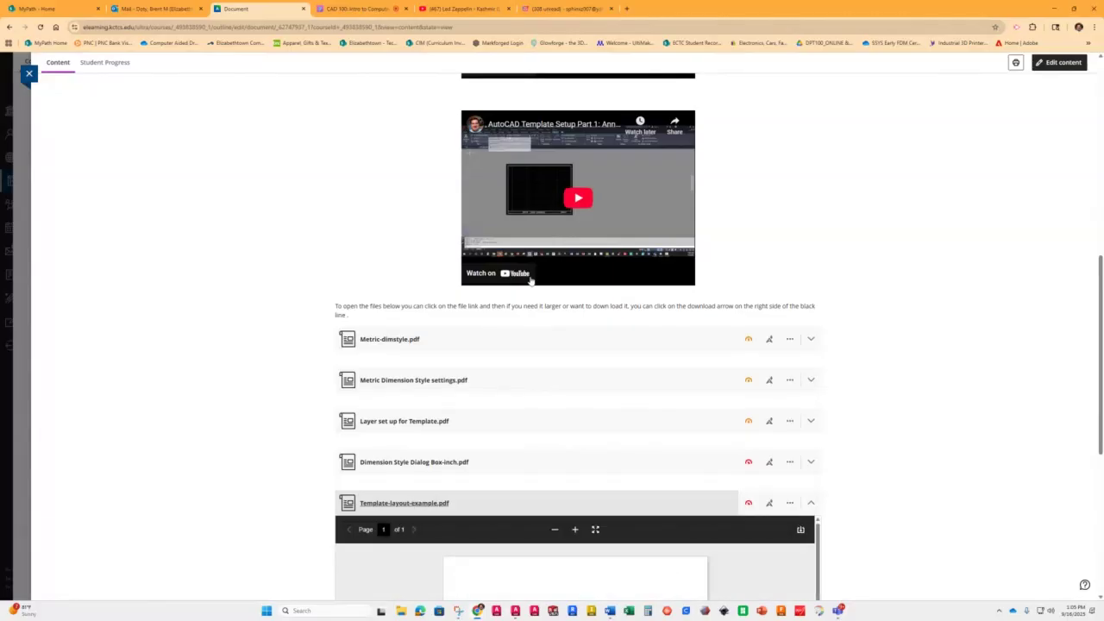
scroll(631, 502, down, 4)
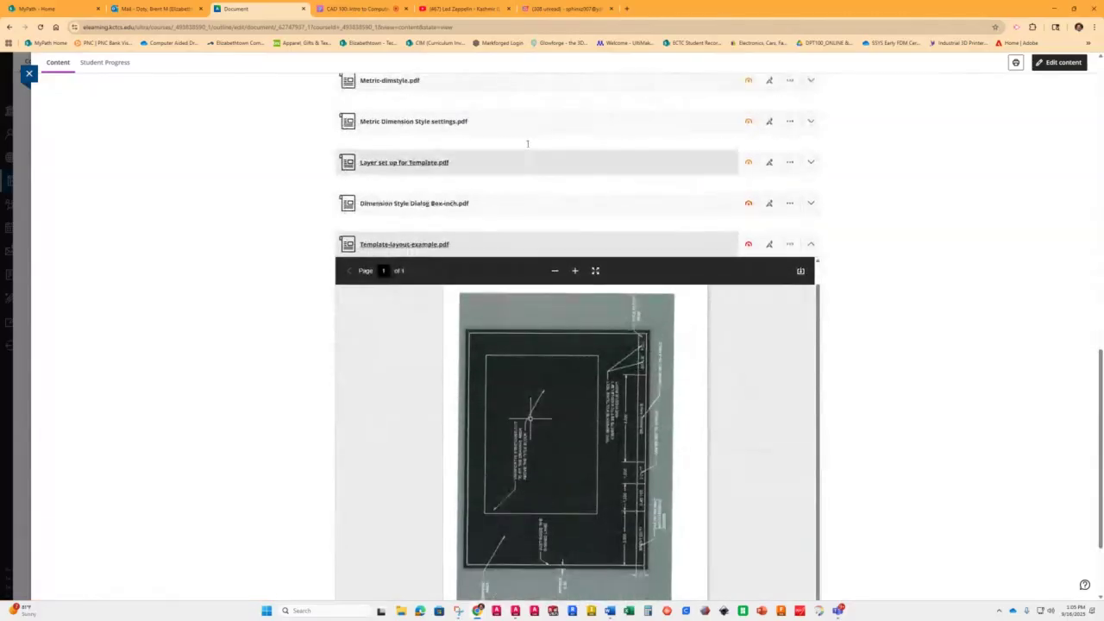
click(594, 271)
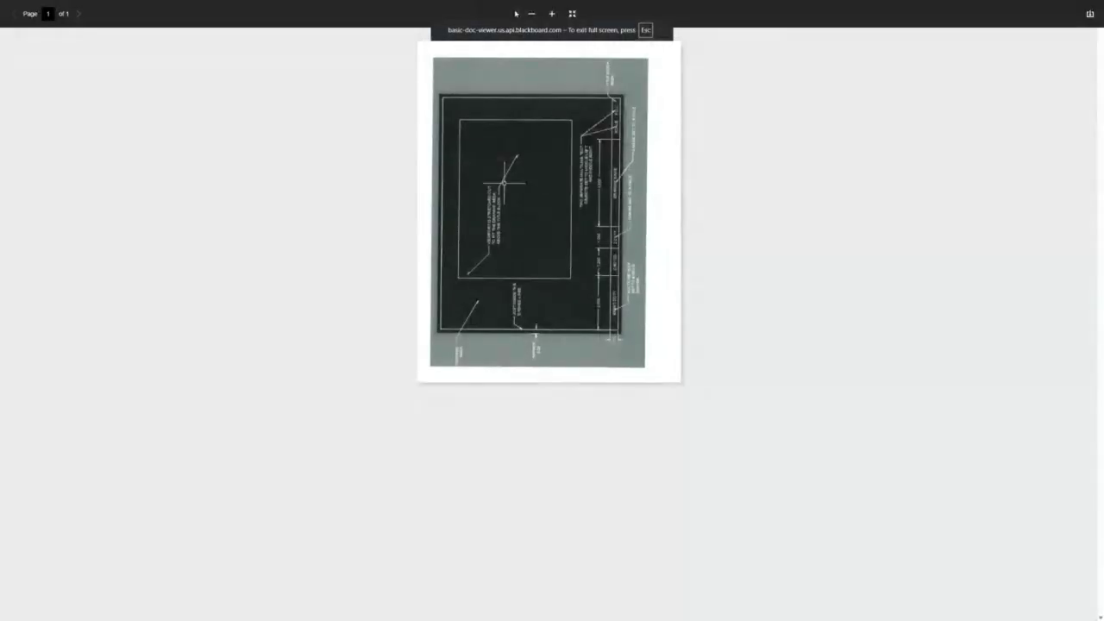
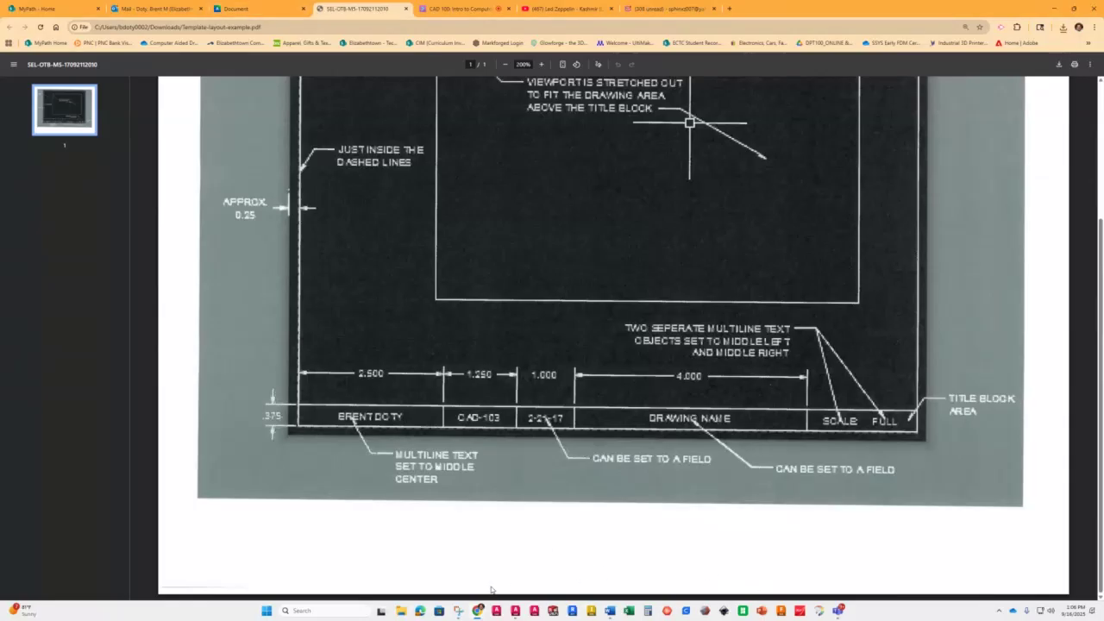
- Return to AutoCAD and offset the left border line 2.5 to the right for the first title block divider
mouse_move(496, 609)
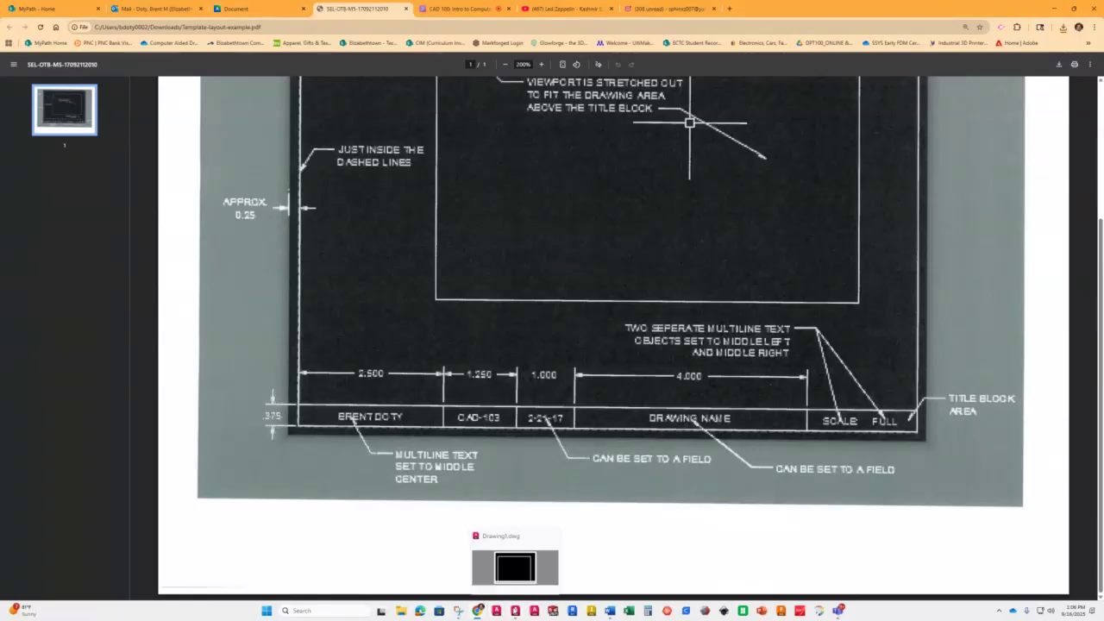
click(516, 573)
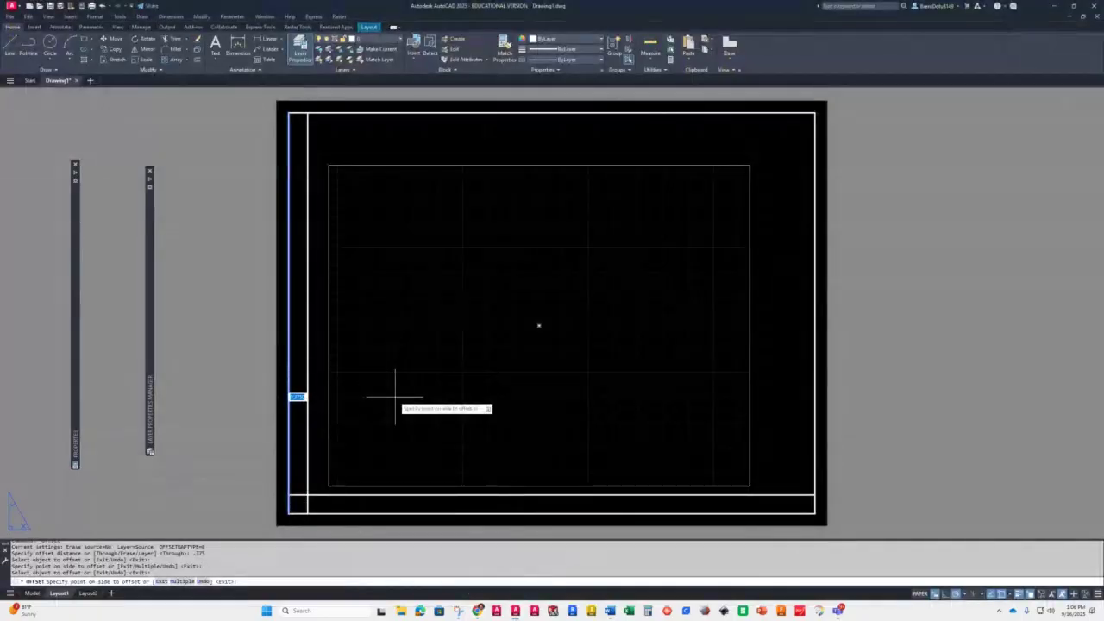
text(3)
click(395, 398)
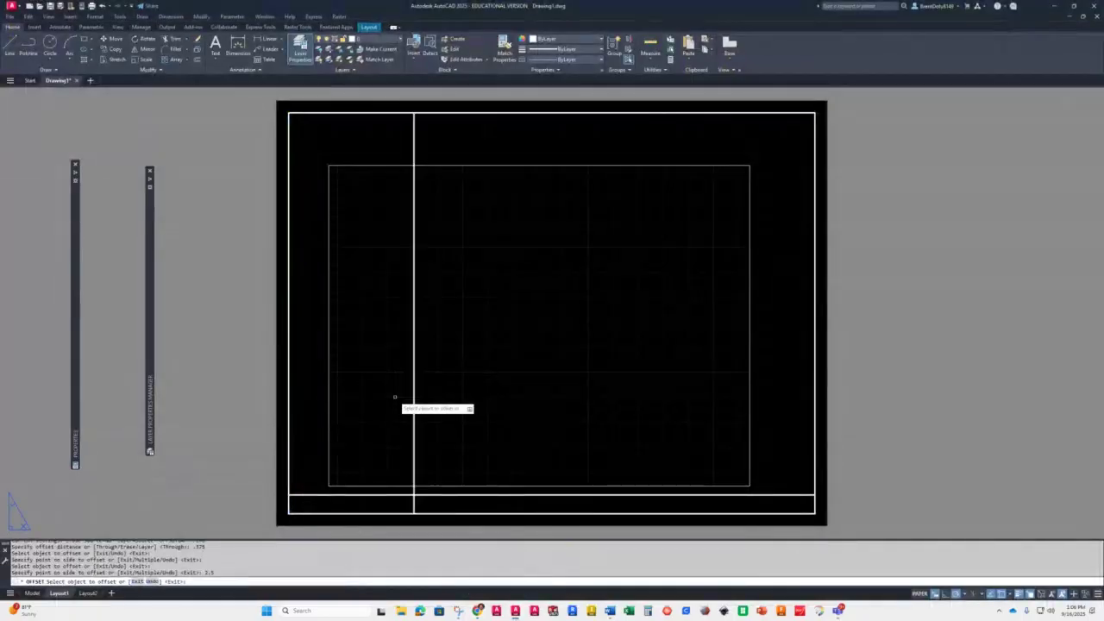
- Offset the first vertical divider 1.25 to the right to create the second title block divider
click(414, 474)
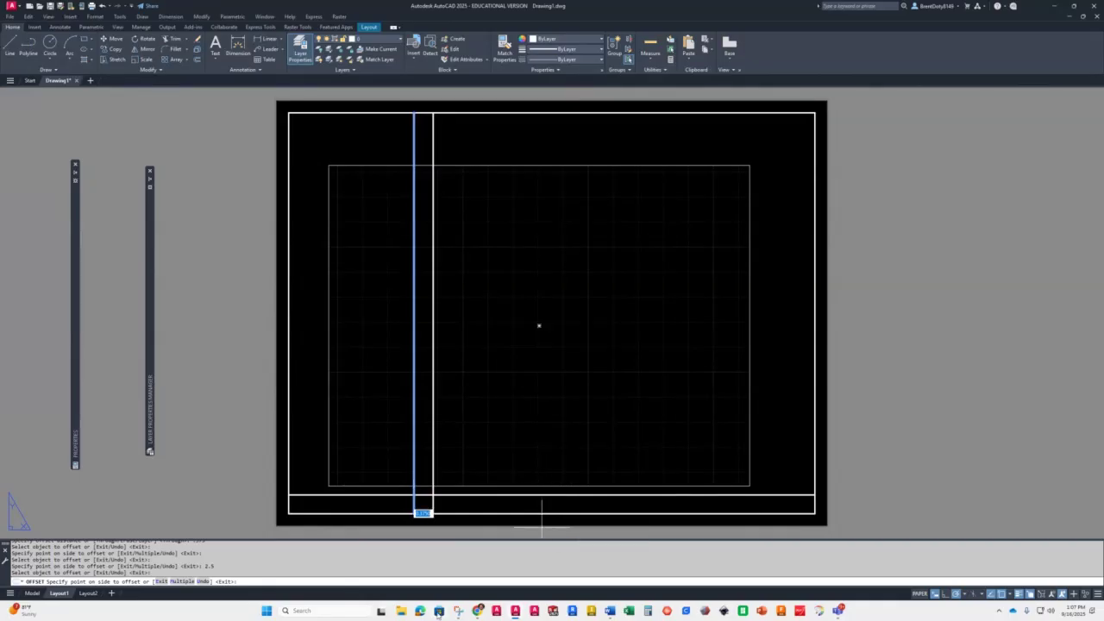
mouse_move(476, 612)
mouse_move(432, 567)
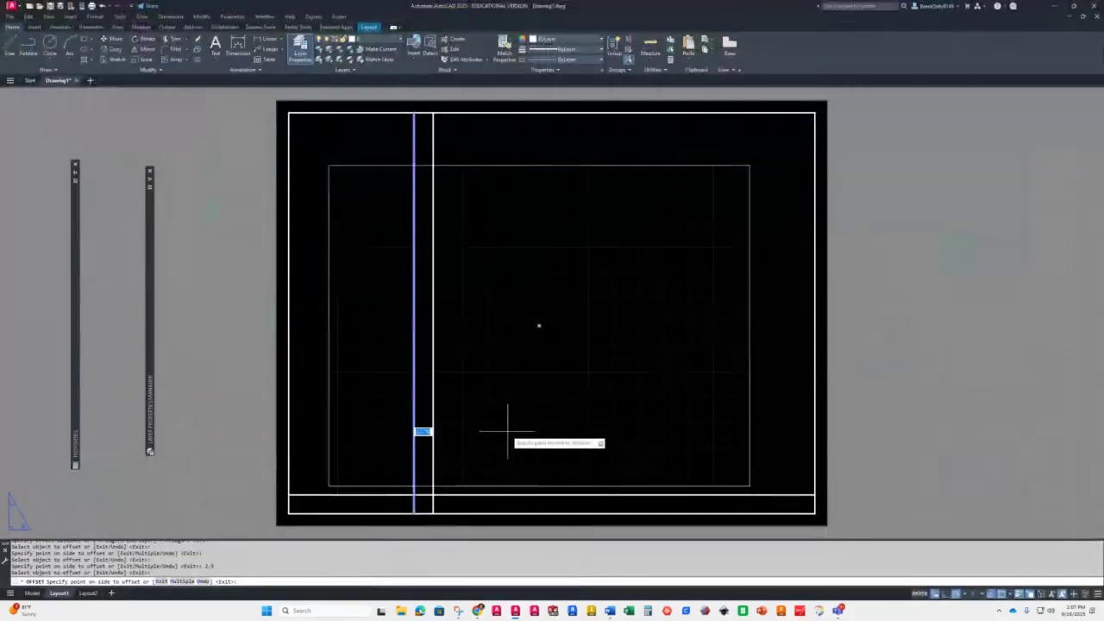
text(.25)
key(Return)
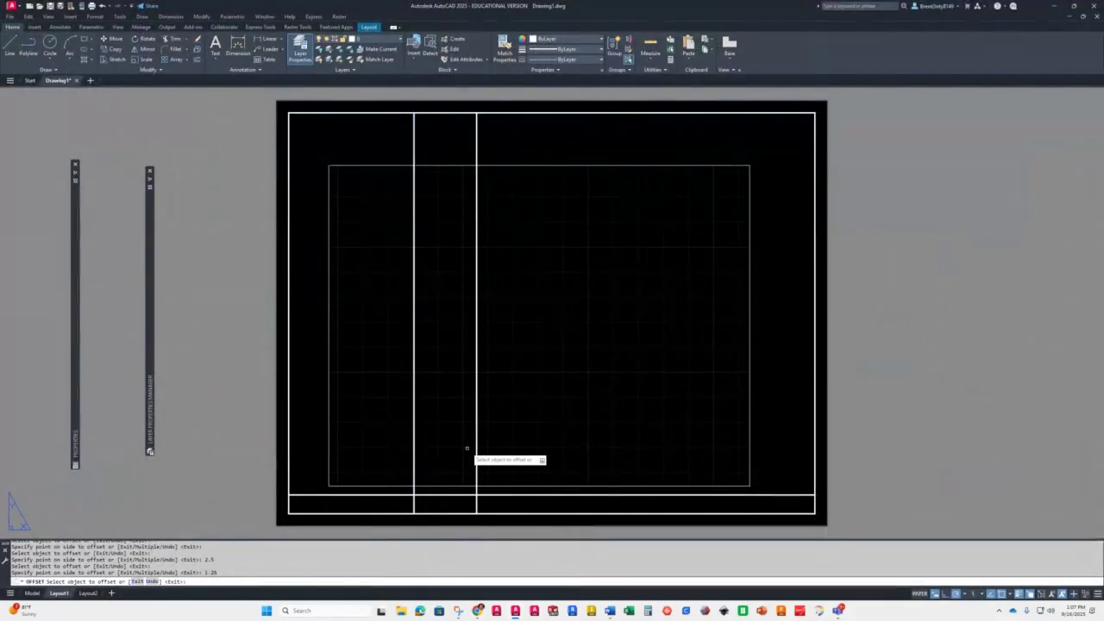
- Add two more vertical dividers by offsetting the second divider 1 to the right and the resulting line 4 to the right
click(477, 449)
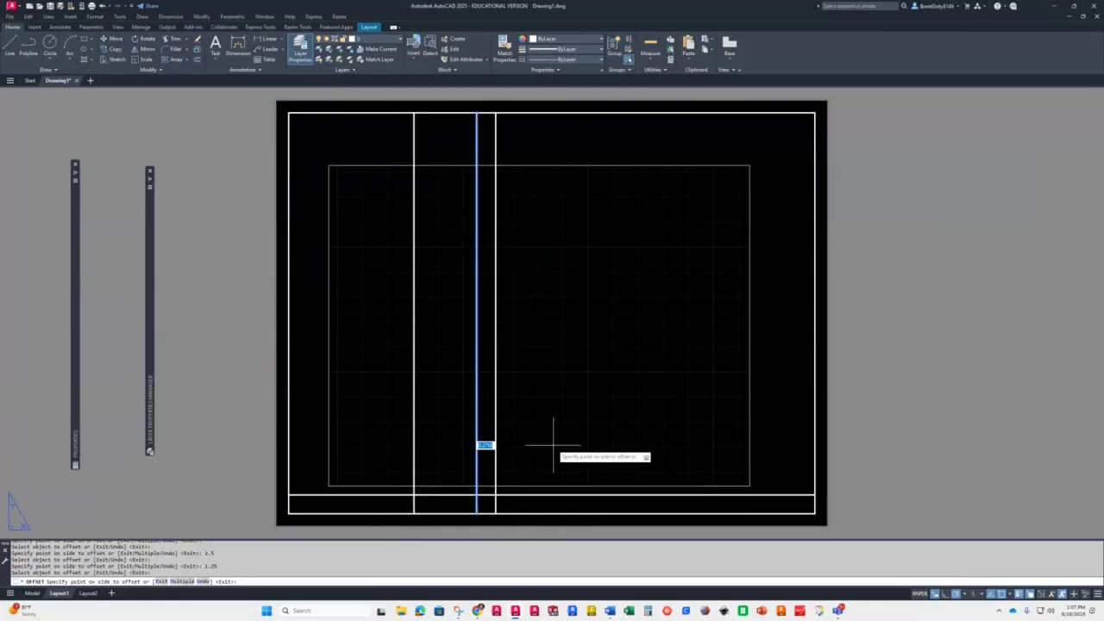
text(1)
key(Return)
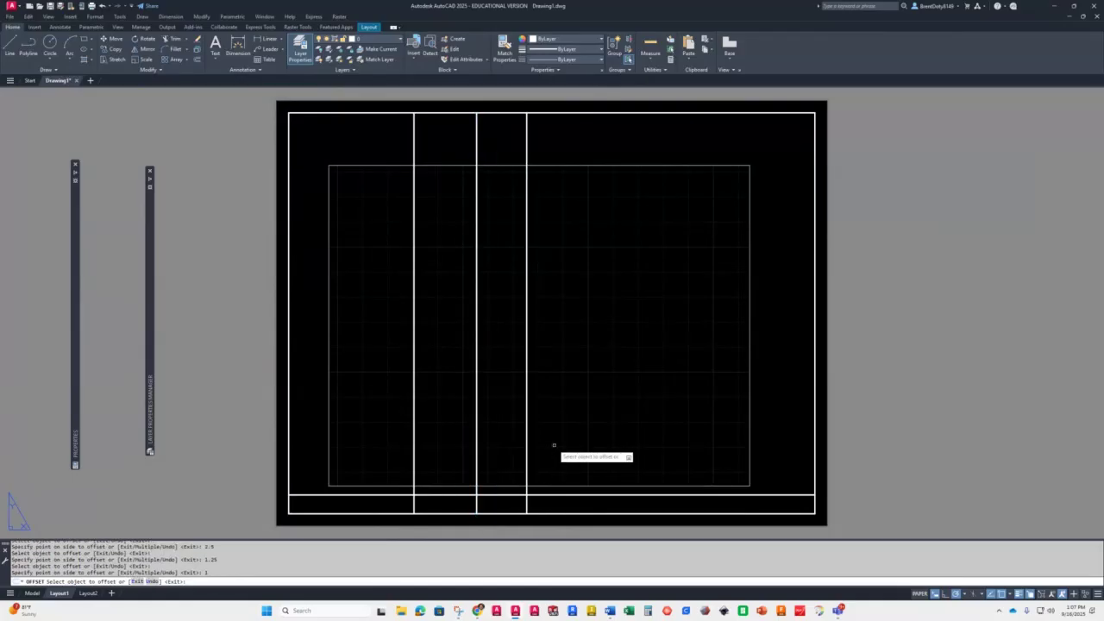
click(526, 447)
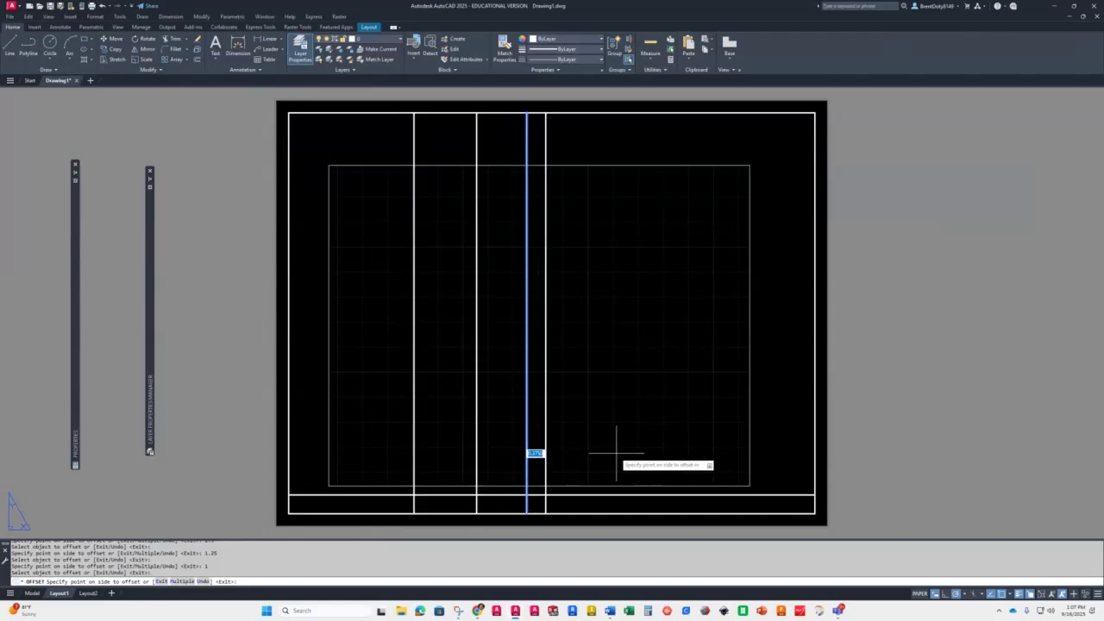
text(4)
key(Return)
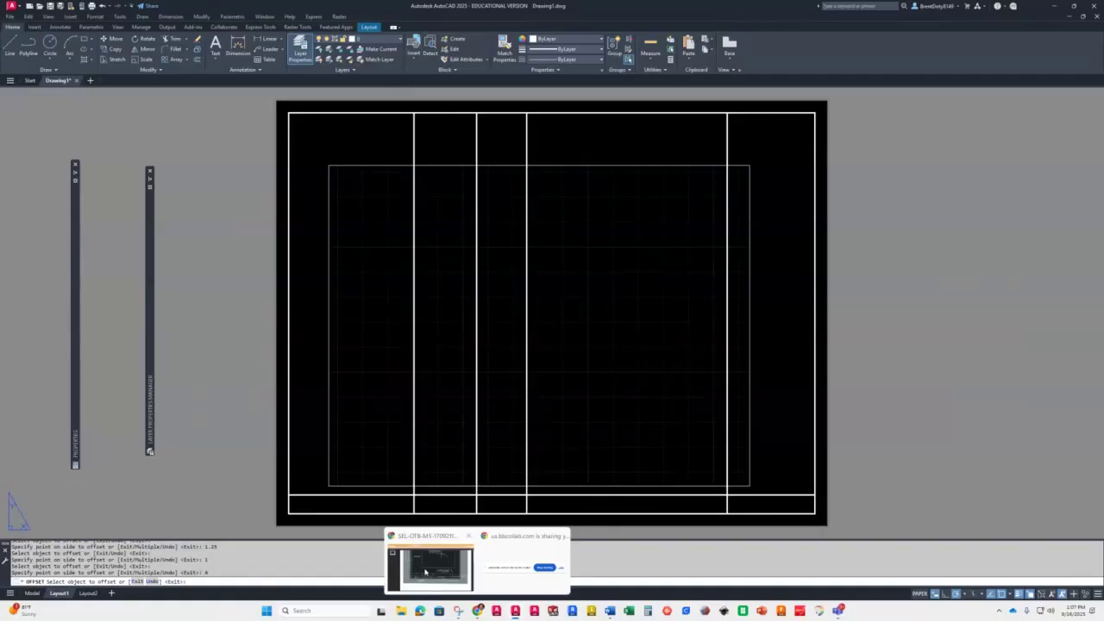
- Check the title block dimensions in the layout example PDF in Chrome, return to Drawing1 in AutoCAD and finish the Offset command
click(434, 569)
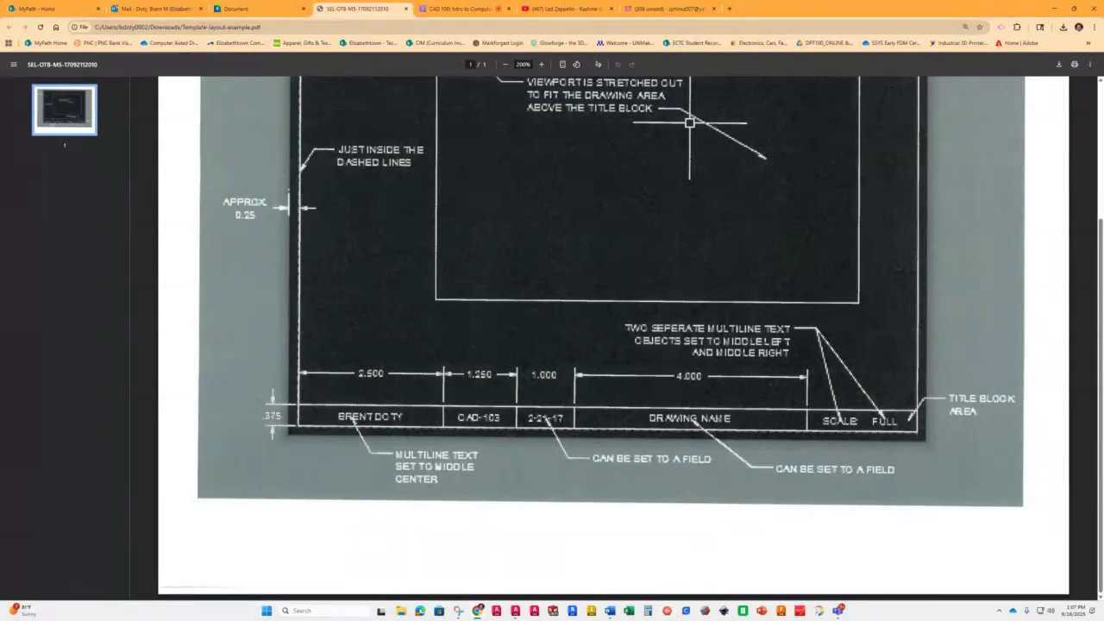
mouse_move(515, 612)
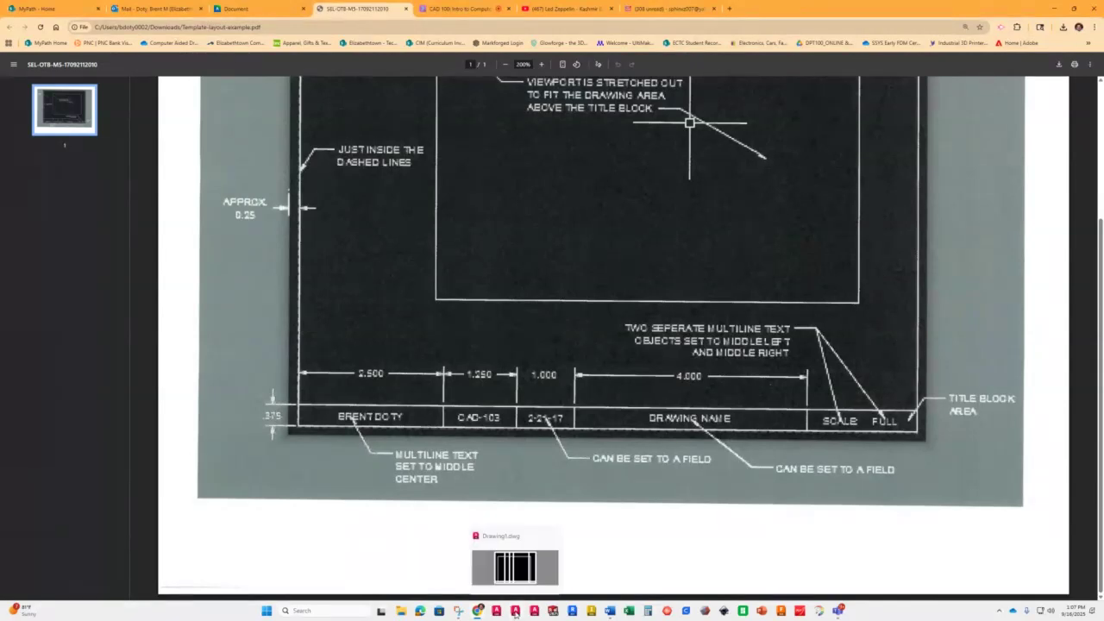
click(522, 567)
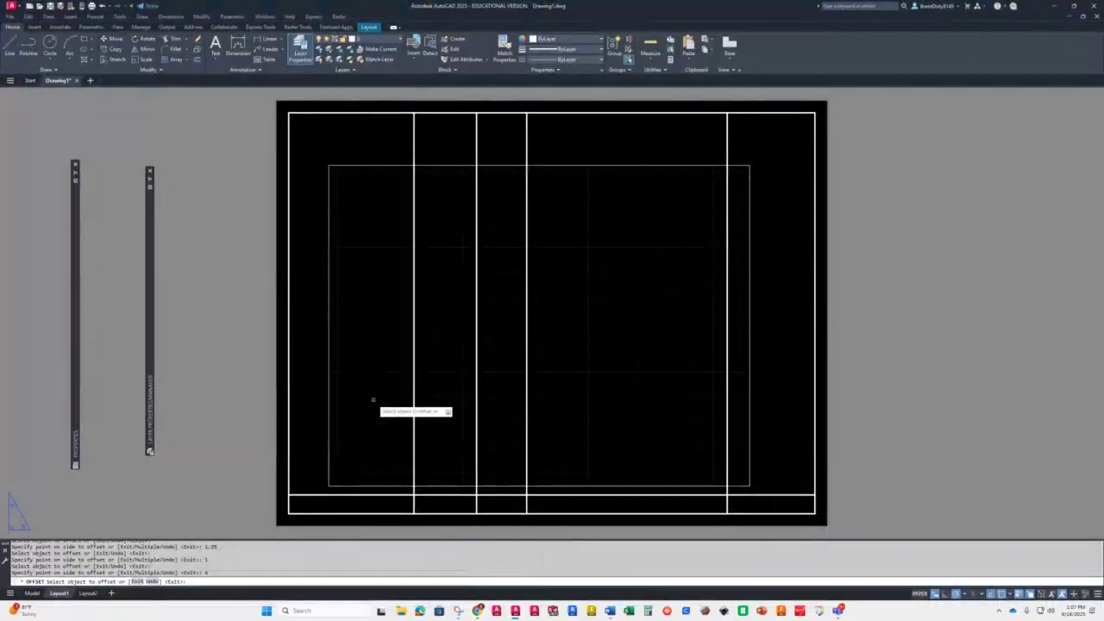
key(Return)
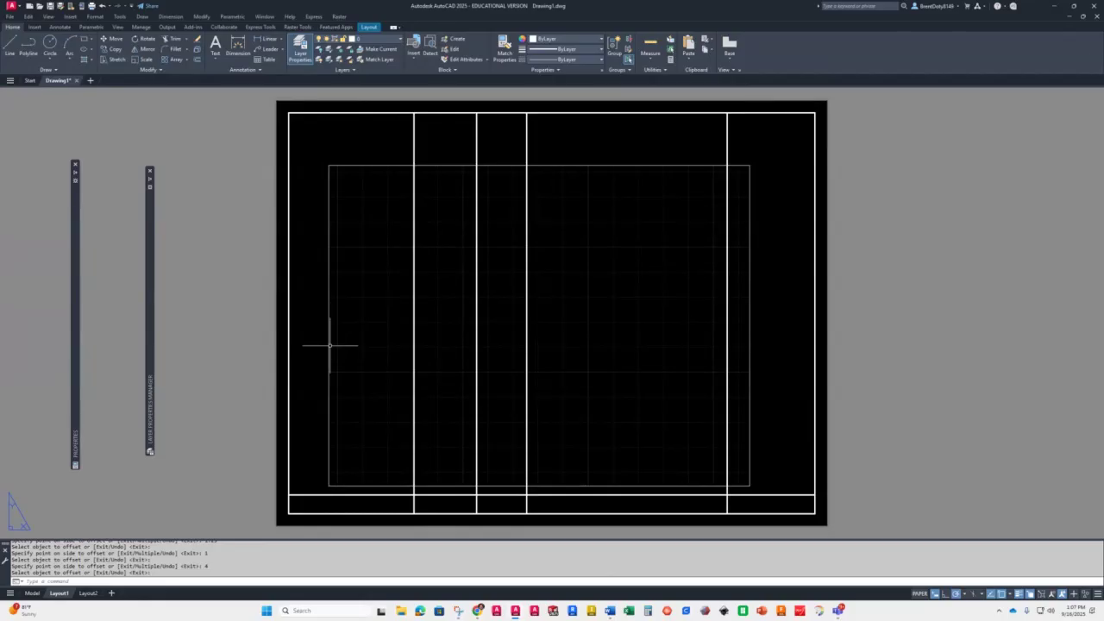
- Trim the four vertical divider lines above the title block's horizontal line, using that line as the cutting edge
key(Return)
click(303, 494)
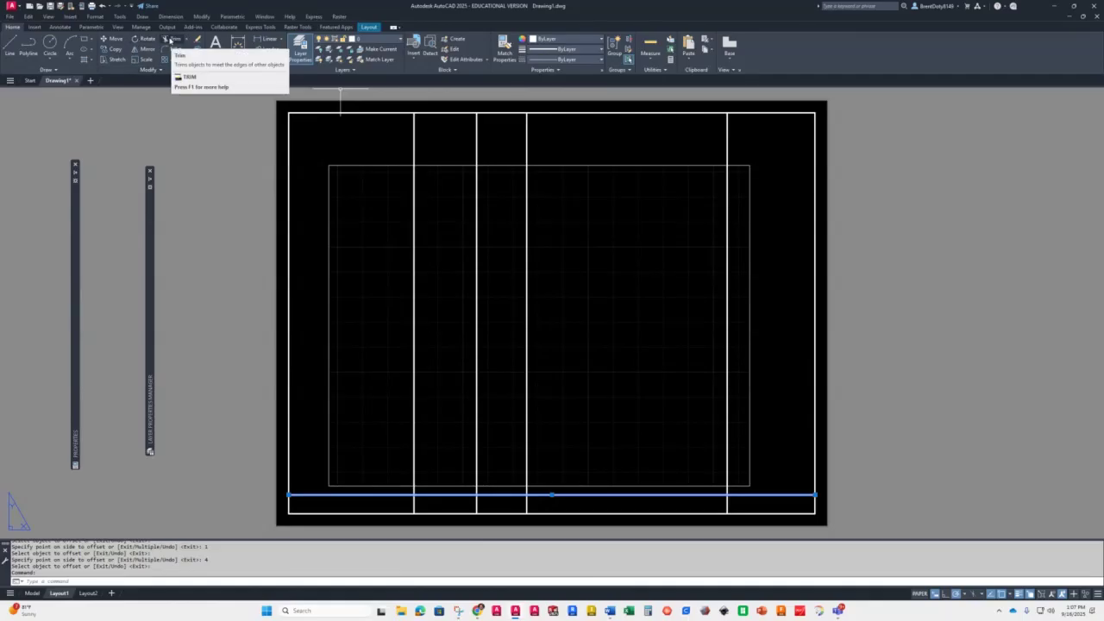
click(171, 40)
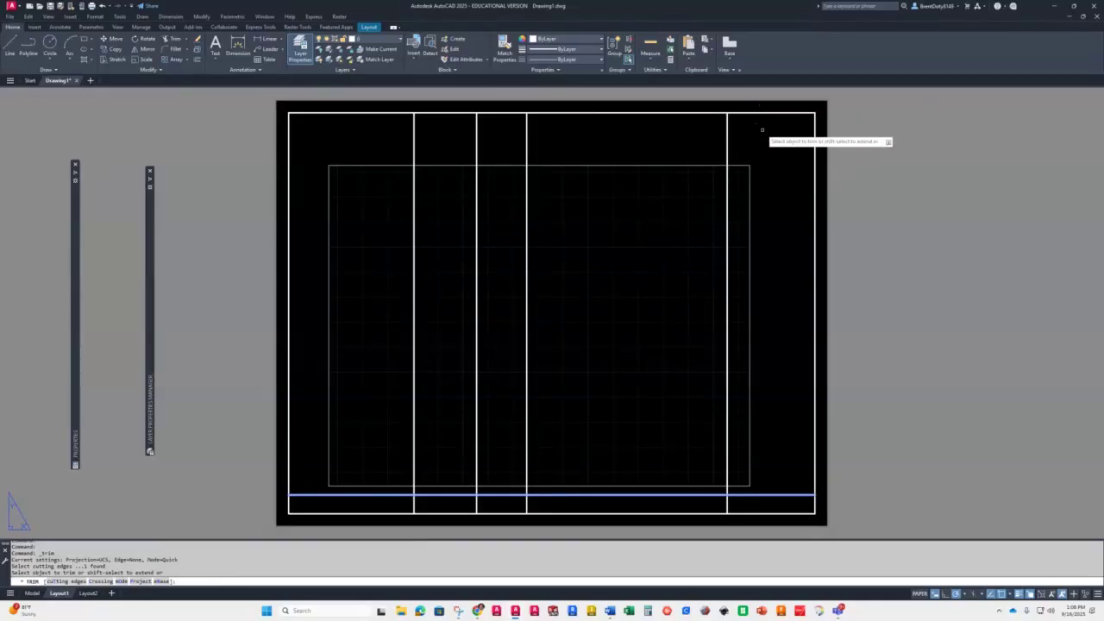
drag(762, 129, 321, 136)
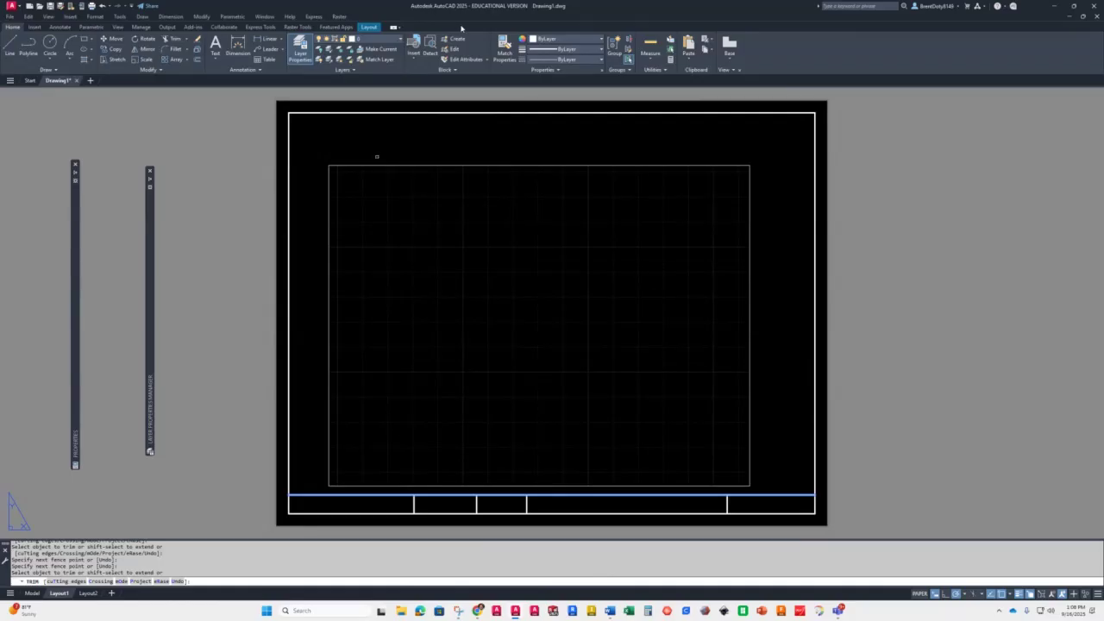
- End the Trim command and define a multiline text box spanning the title block's first cell from corner to corner
key(Return)
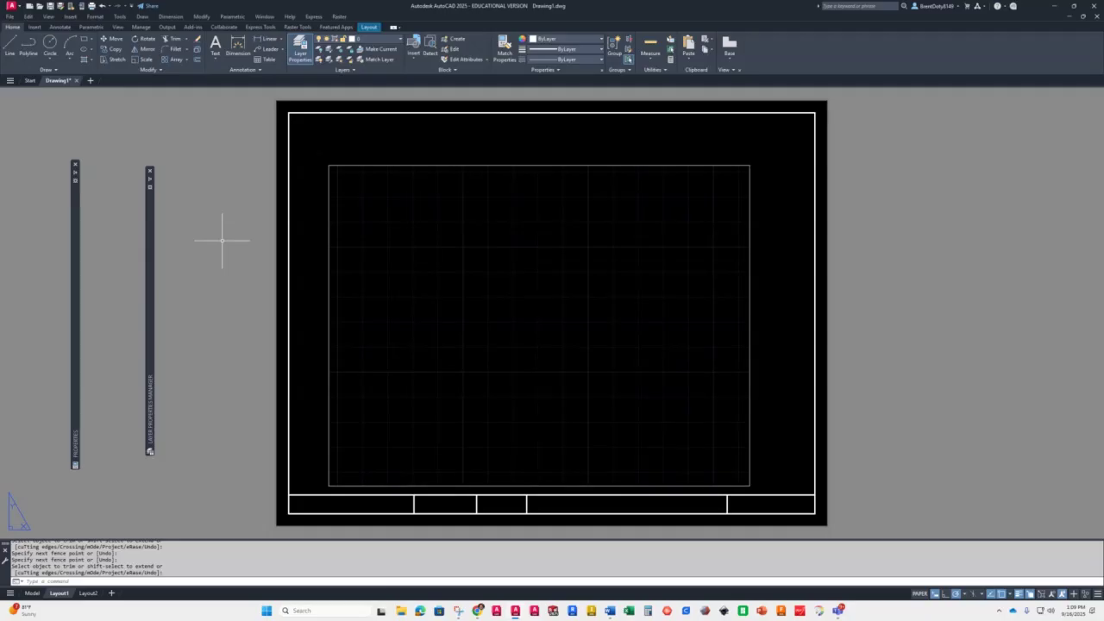
key(Return)
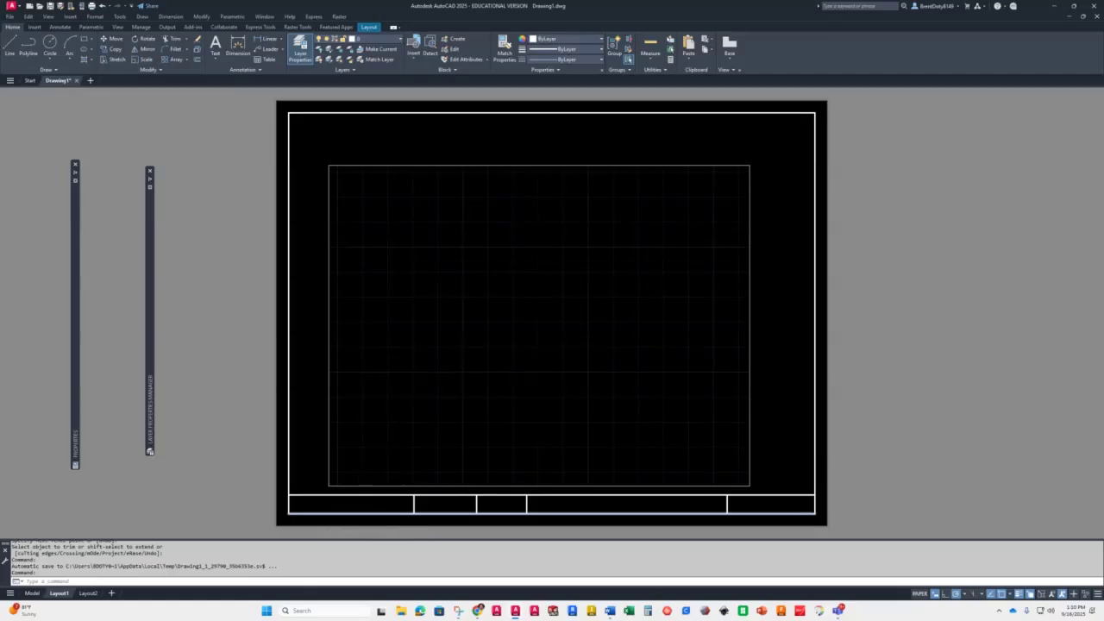
scroll(360, 510, up, 4)
middle_drag(365, 493, 557, 359)
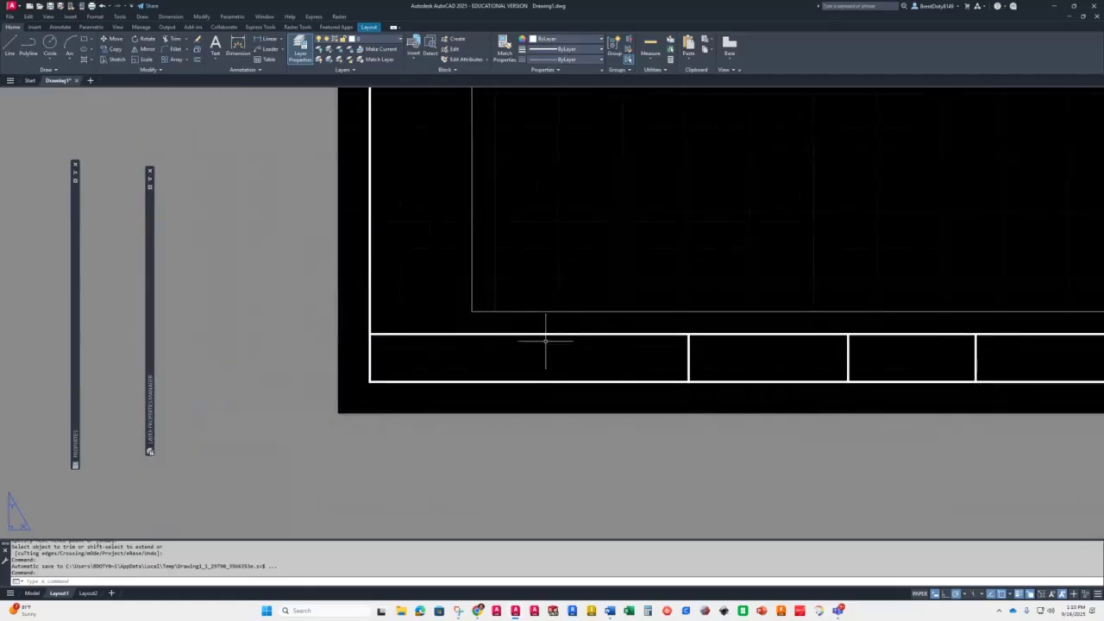
scroll(576, 371, up, 2)
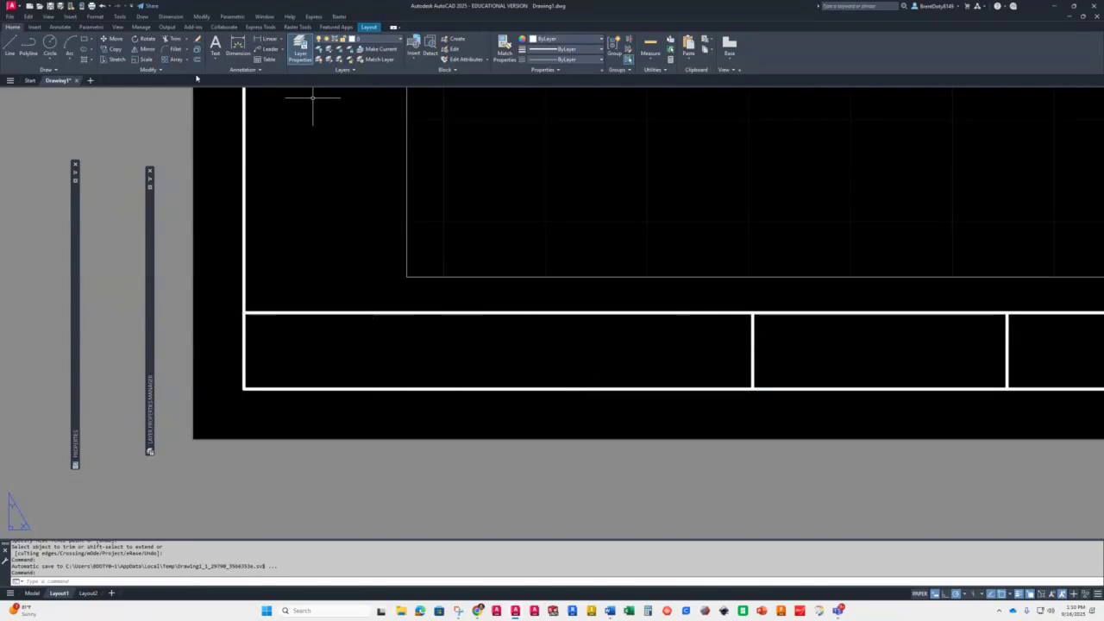
click(216, 57)
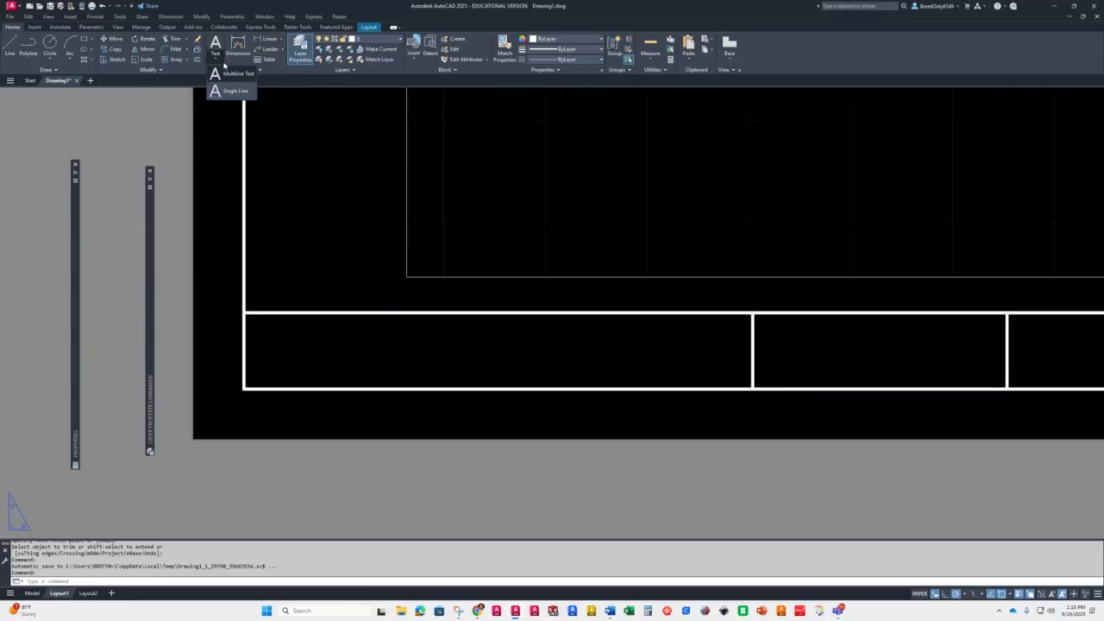
click(230, 74)
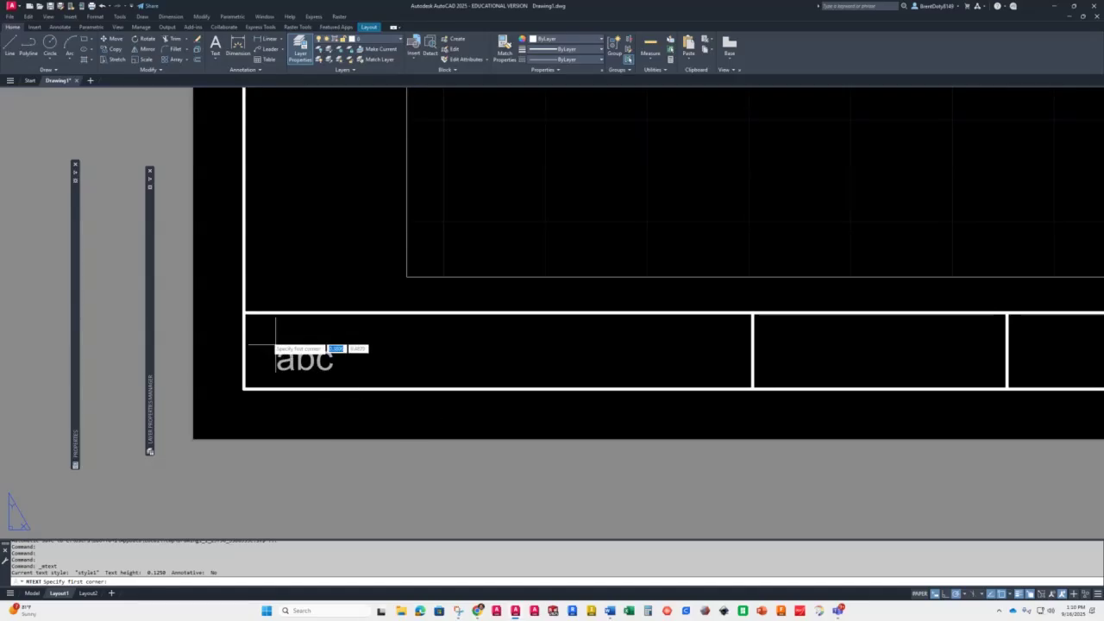
click(244, 313)
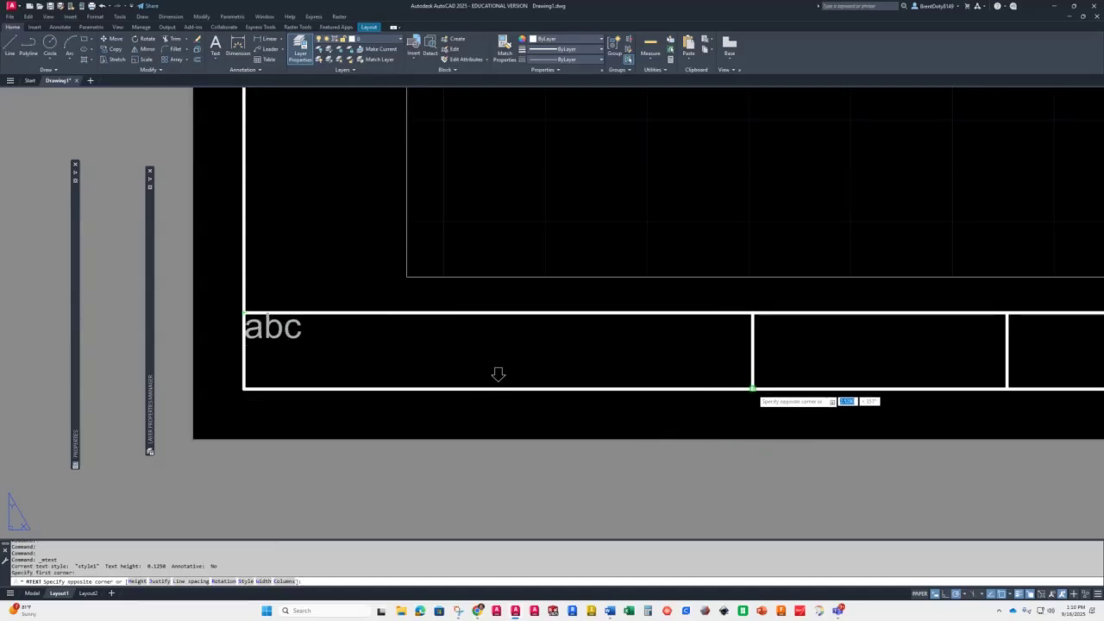
click(752, 387)
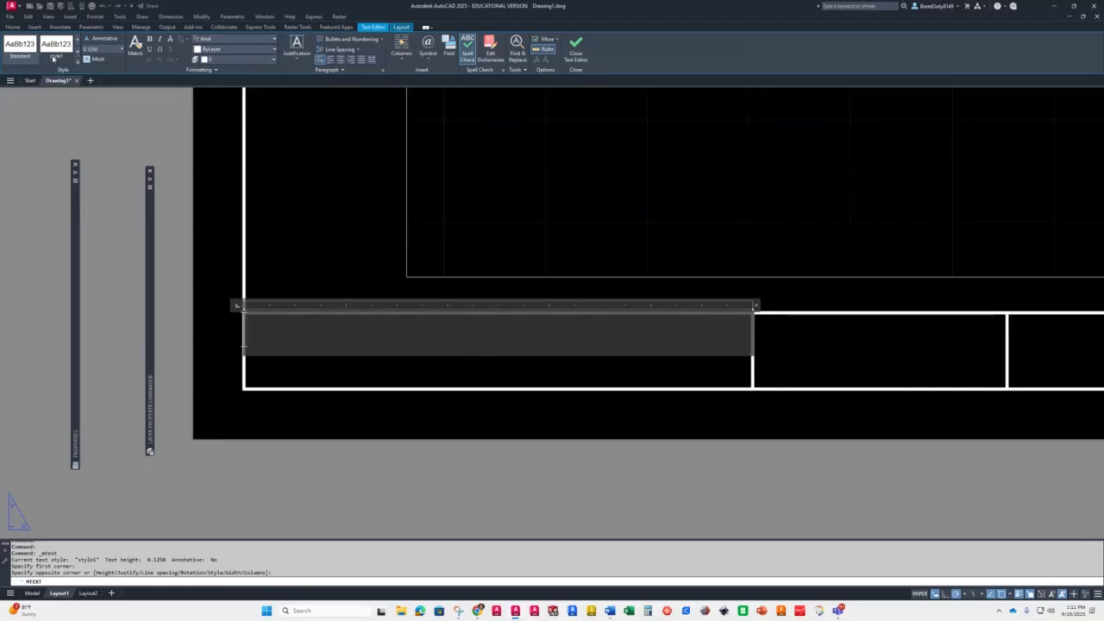
- Justify the first cell's text Middle Center, enter the drafter's full name and finish the text
click(78, 63)
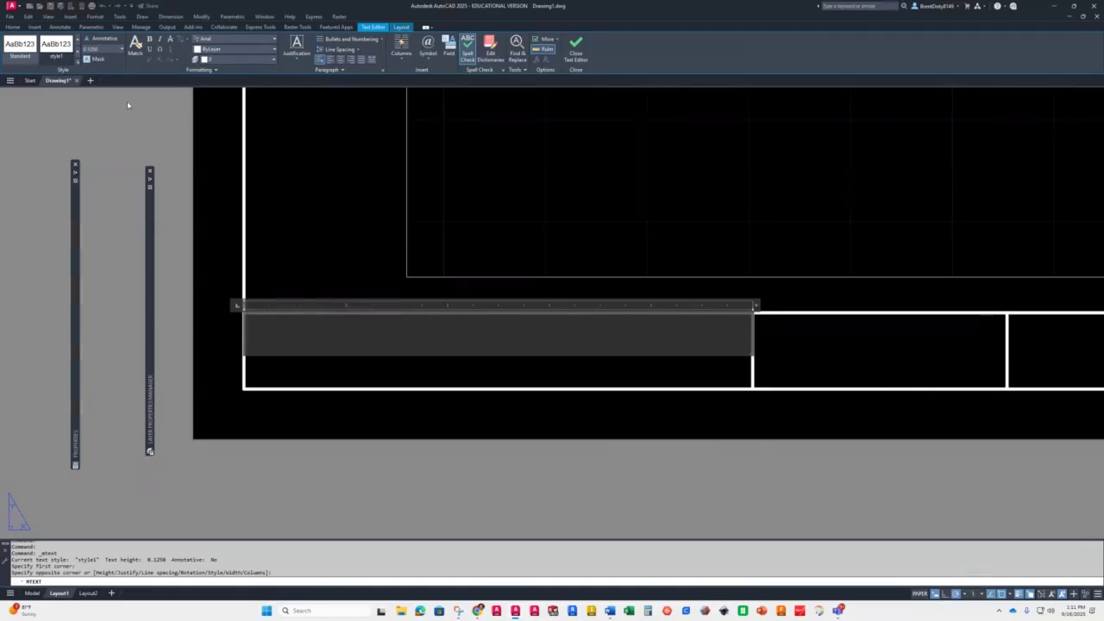
click(296, 54)
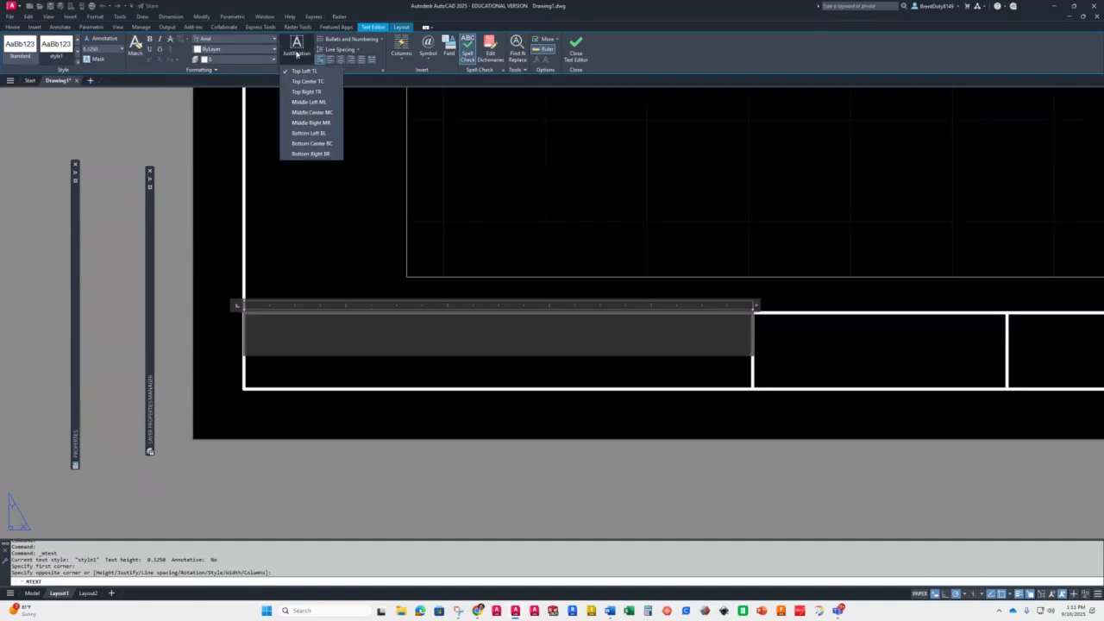
click(301, 114)
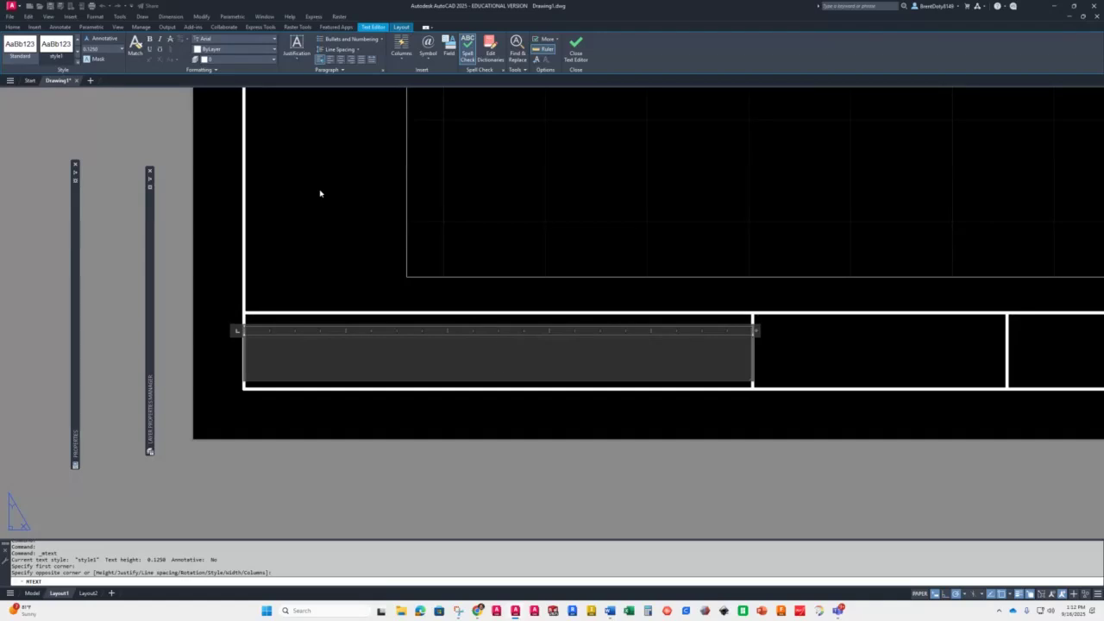
text(BRENT)
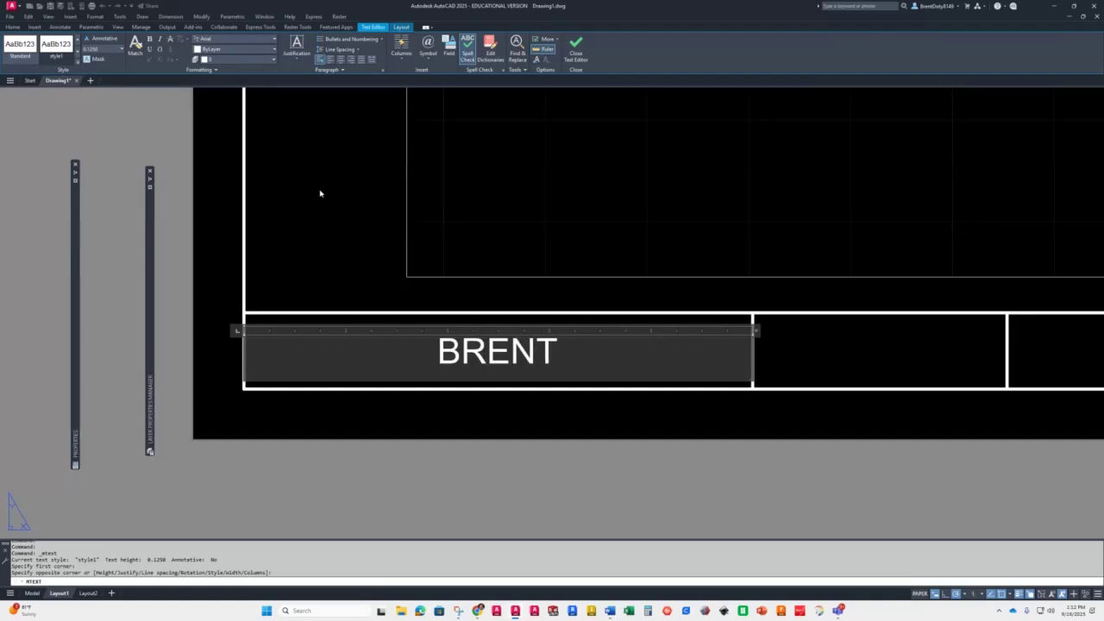
text( DOTY)
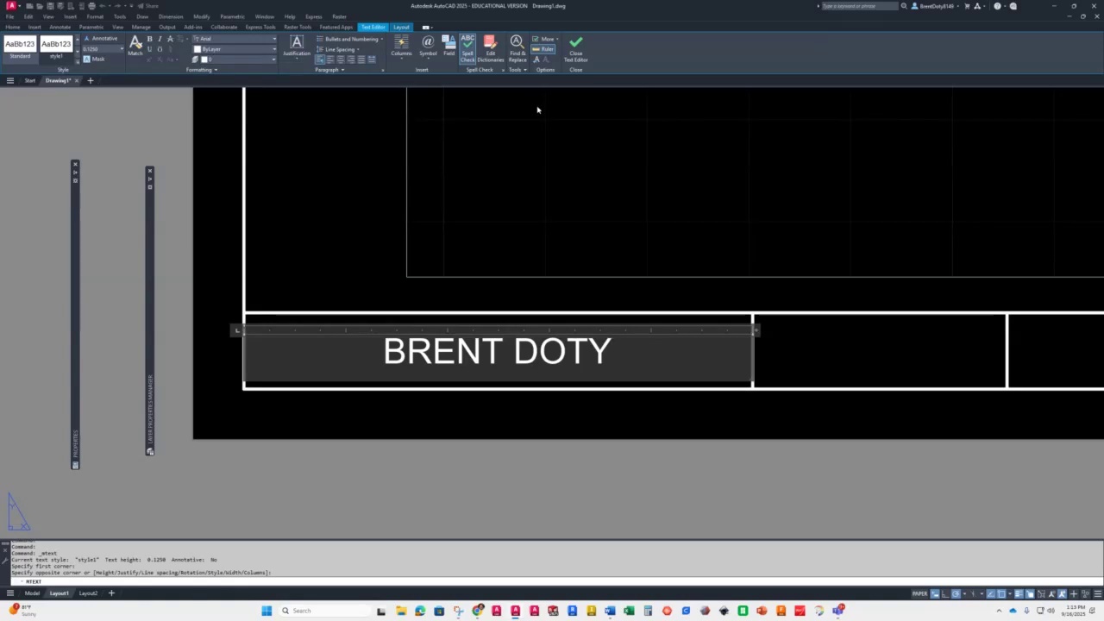
click(297, 52)
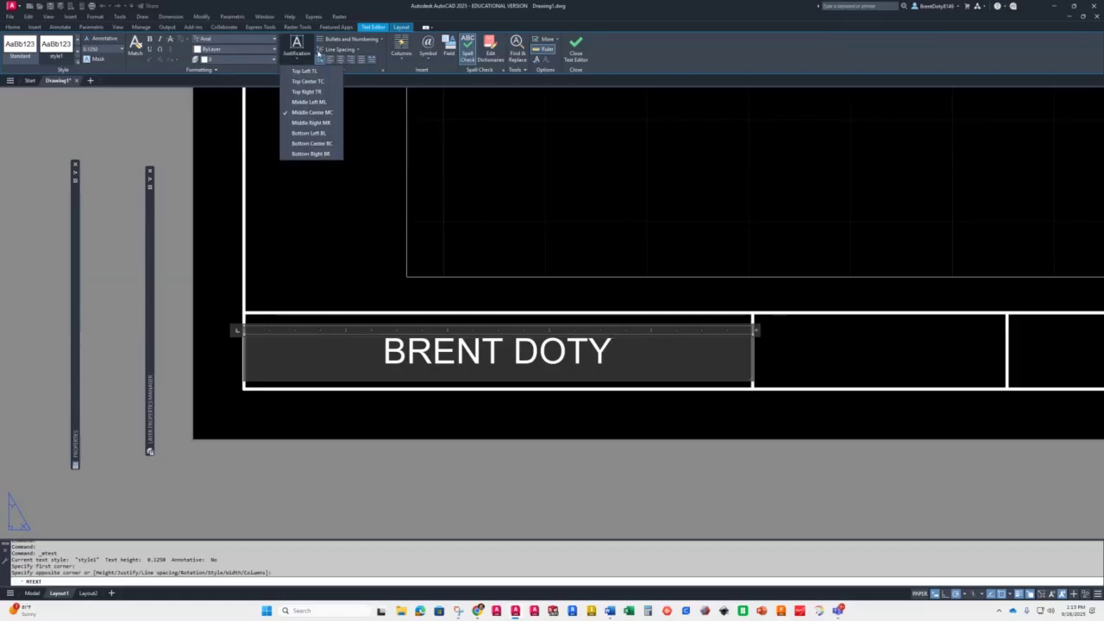
click(578, 53)
click(578, 54)
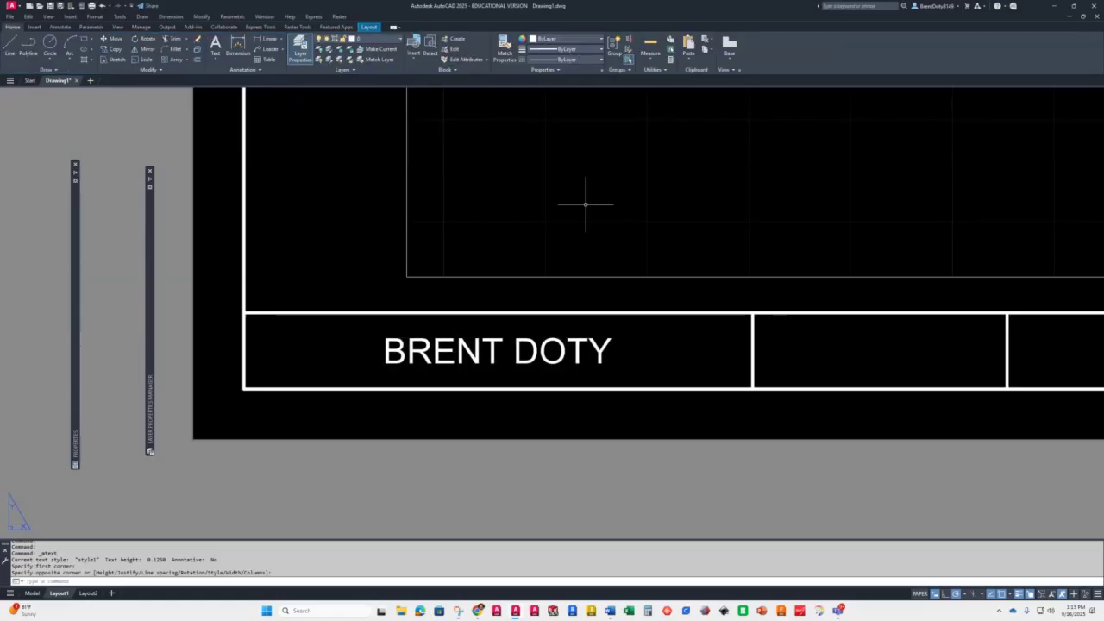
- Create a multiline text box spanning the title block's second cell with Middle Center justification
middle_drag(773, 412, 427, 425)
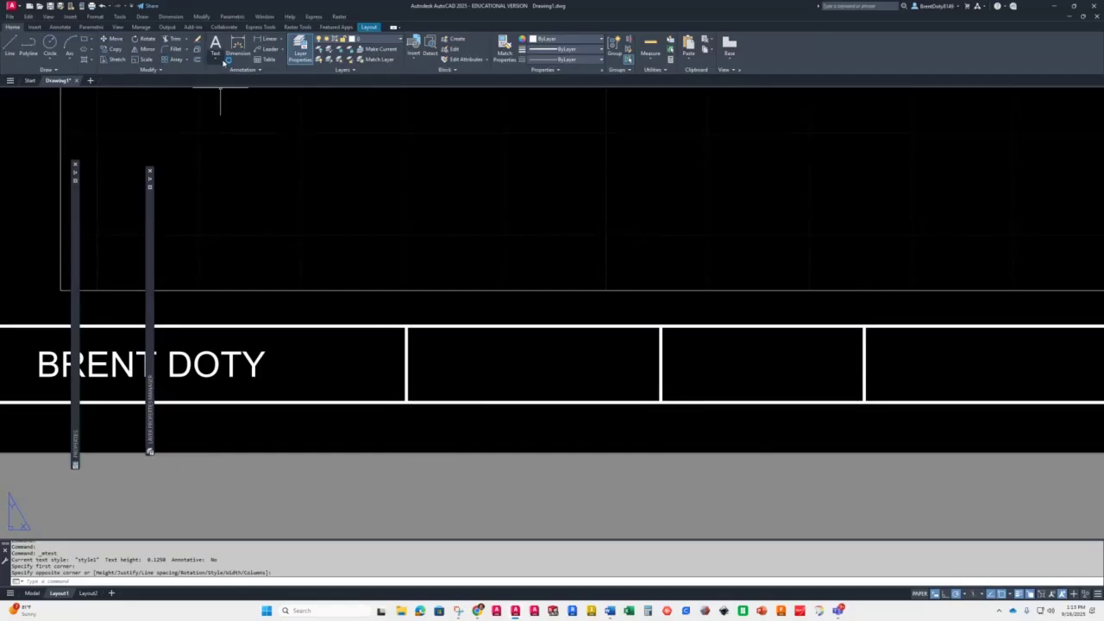
click(215, 57)
key(Return)
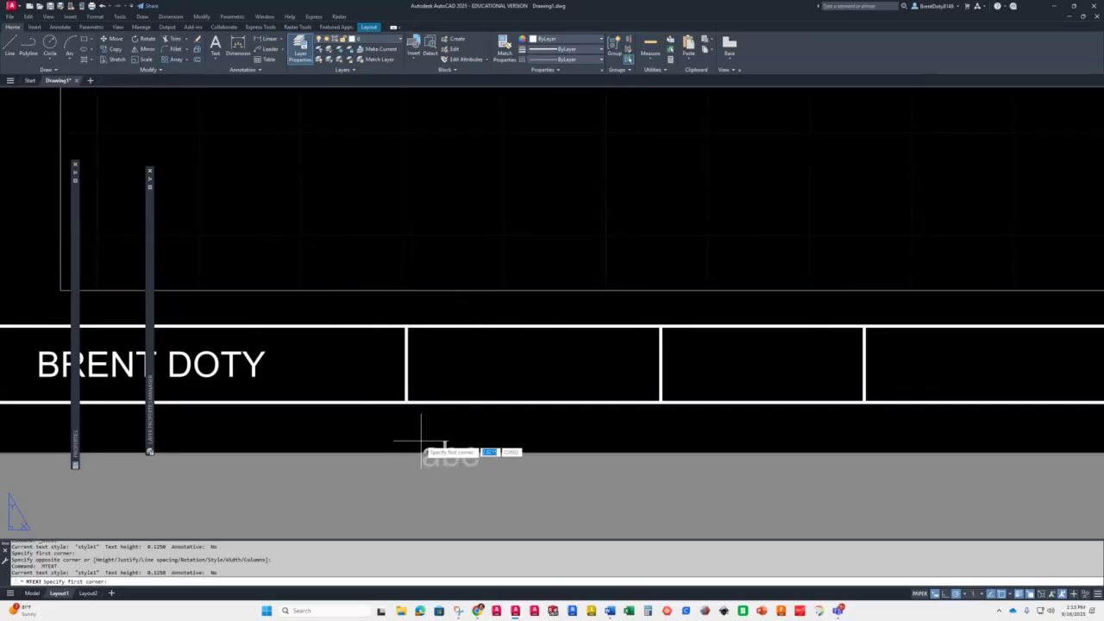
click(407, 402)
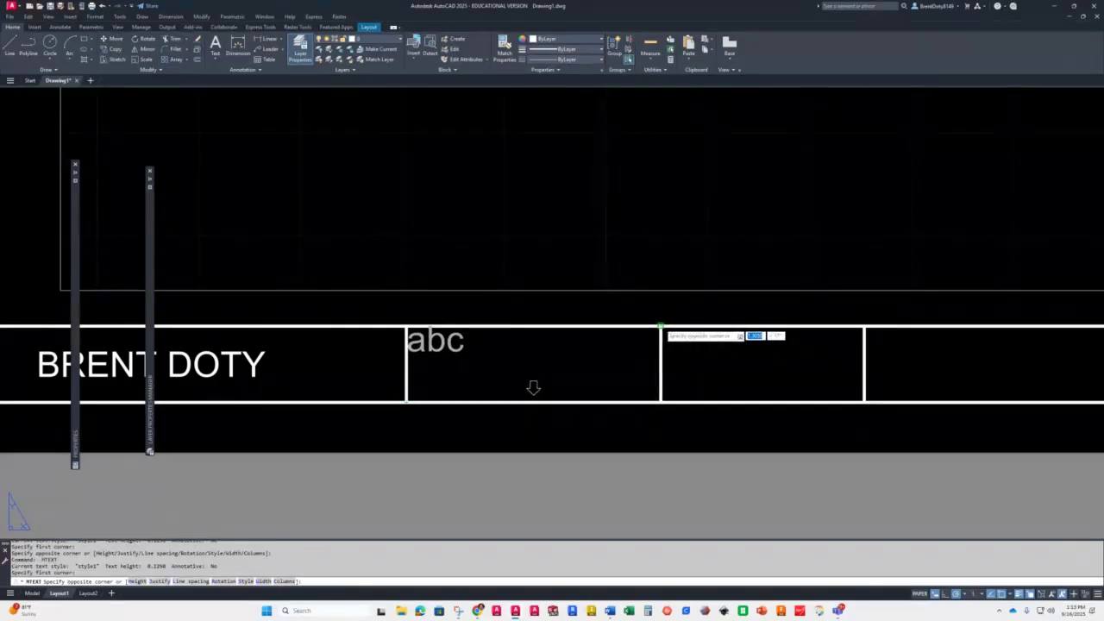
click(661, 327)
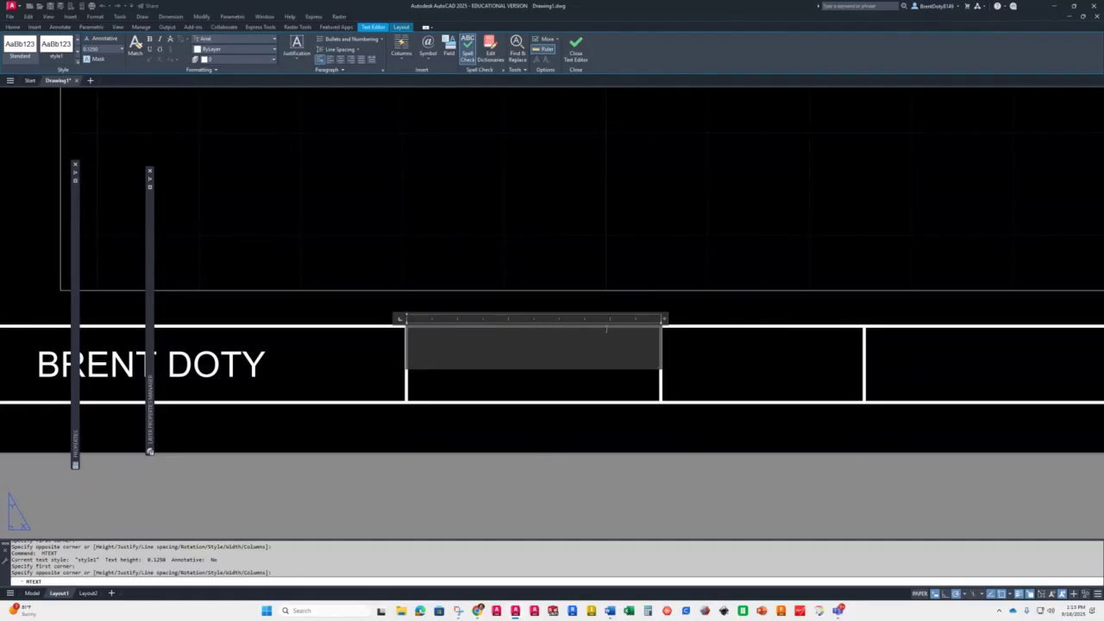
click(301, 59)
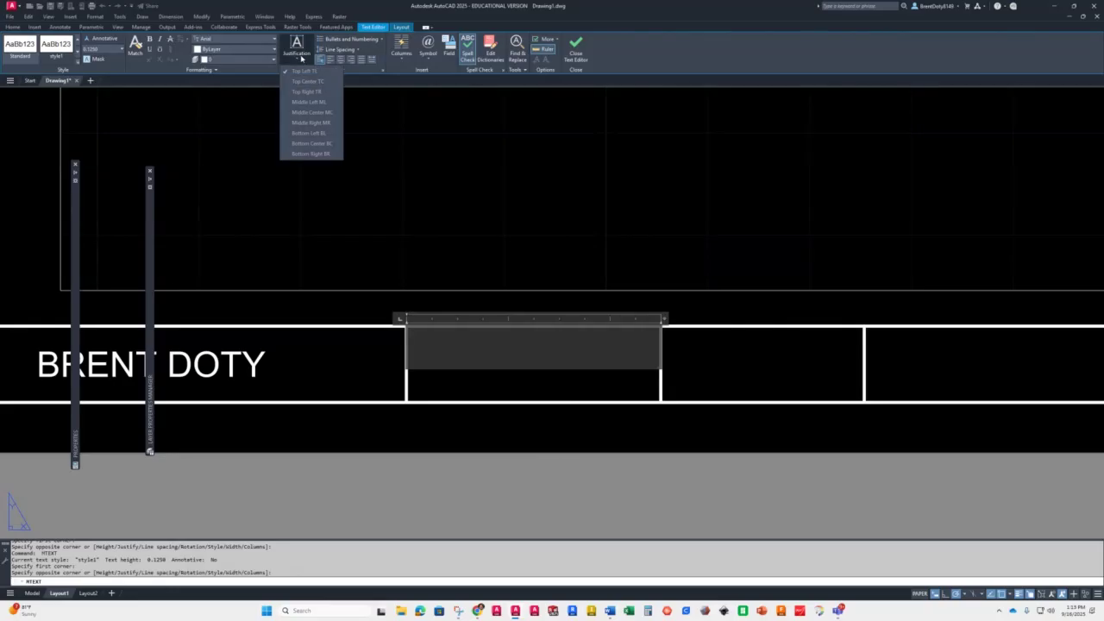
click(297, 113)
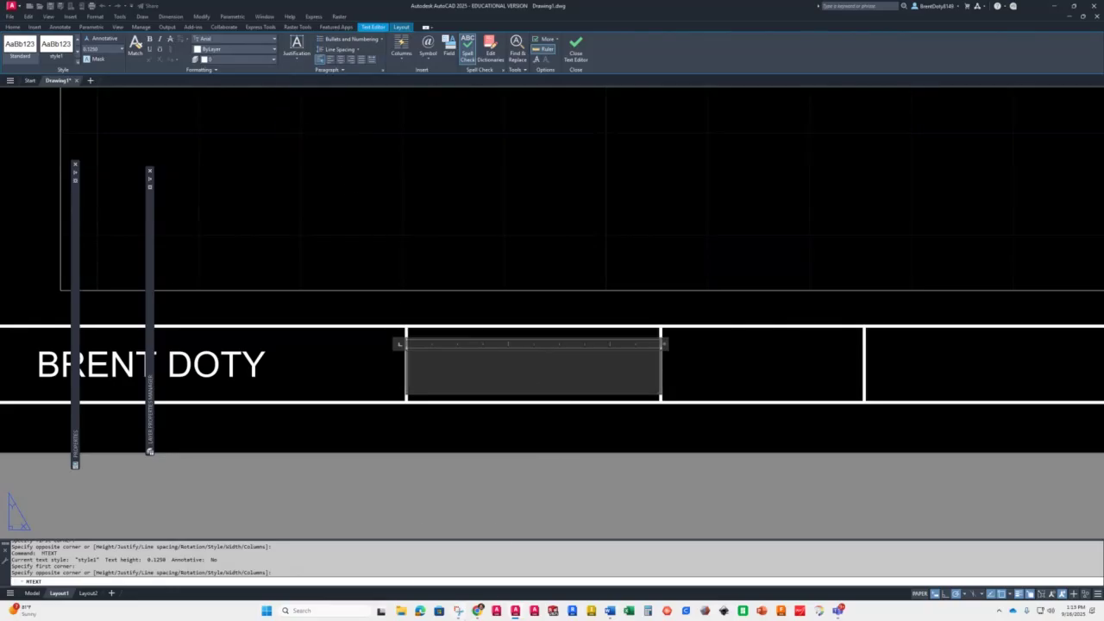
- Enter CAD-100 as the second cell's text and finish editing it
mouse_move(477, 611)
click(449, 570)
text(CAD)
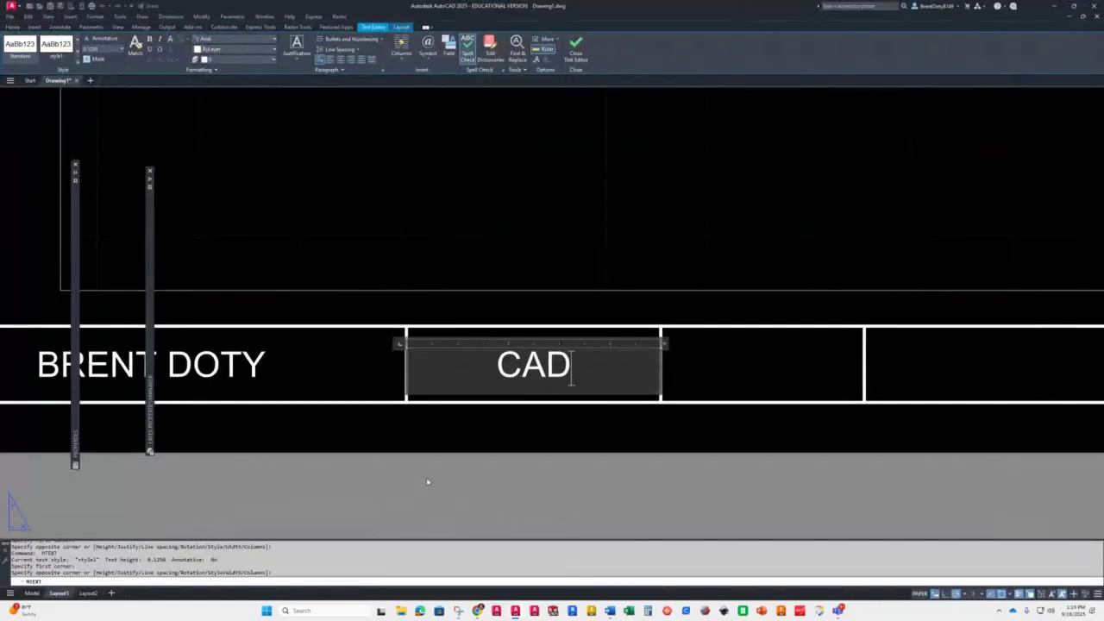
text(-100)
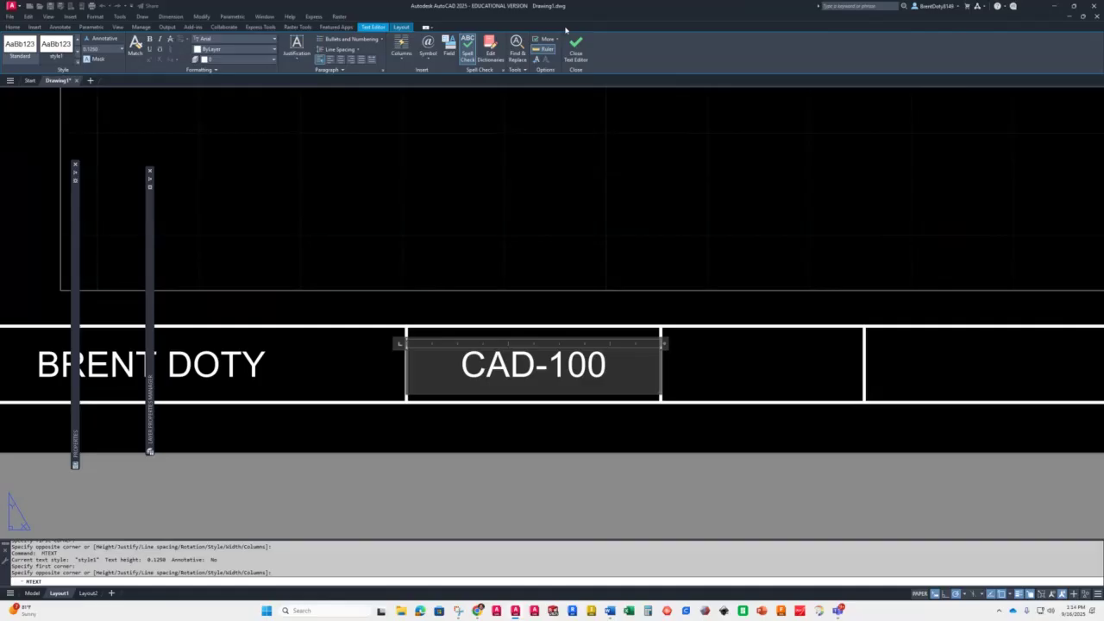
click(297, 49)
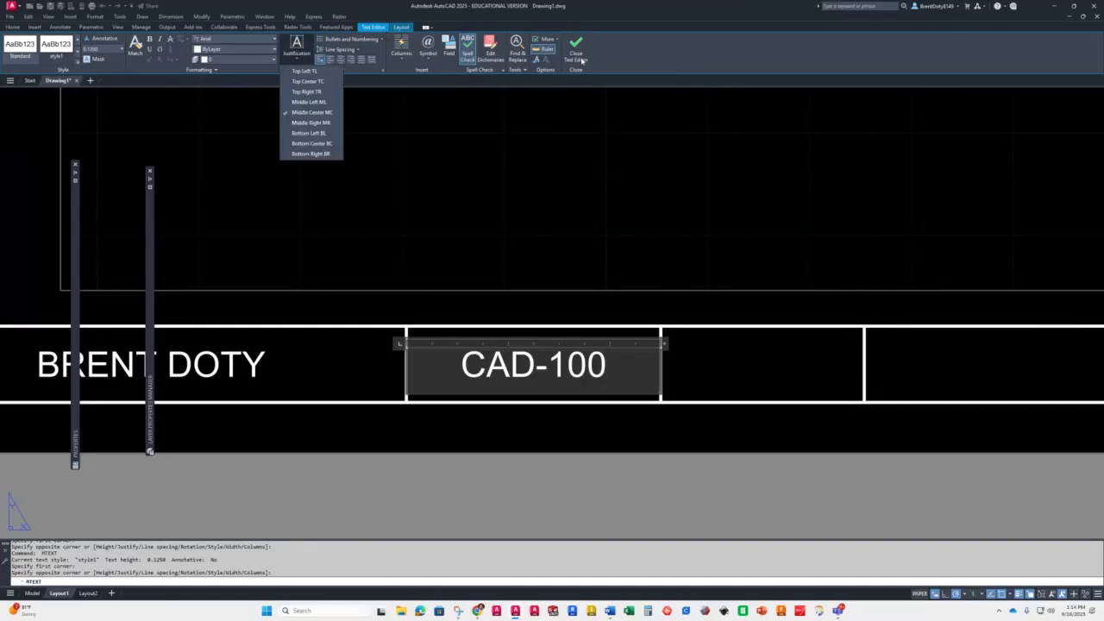
click(577, 51)
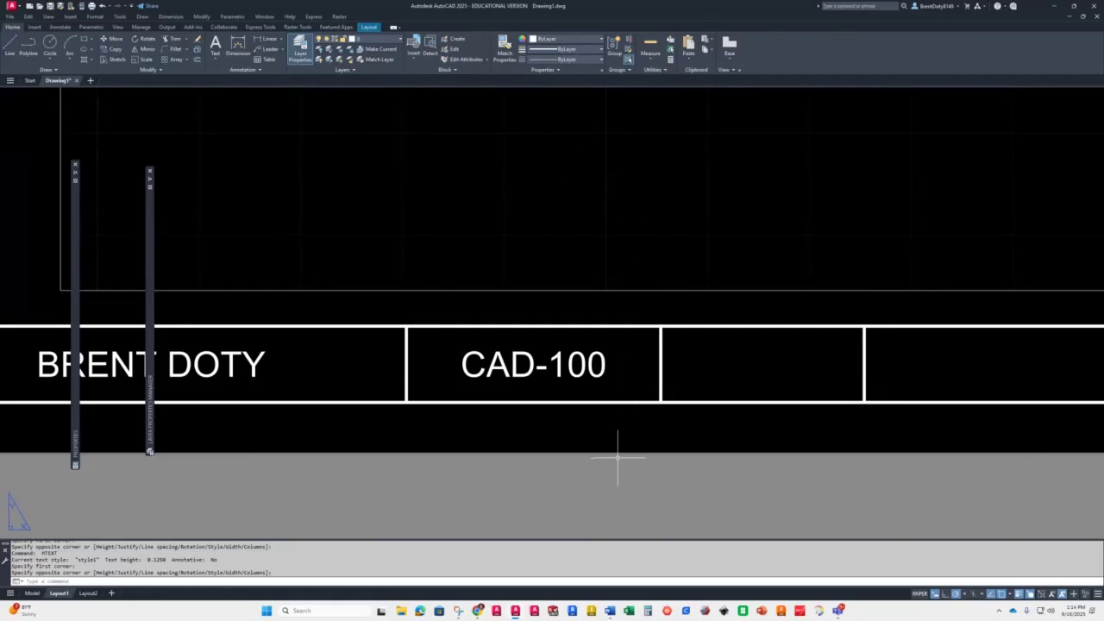
- Create a multiline text box spanning the title block's third cell with Middle Center justification
middle_drag(708, 452, 394, 448)
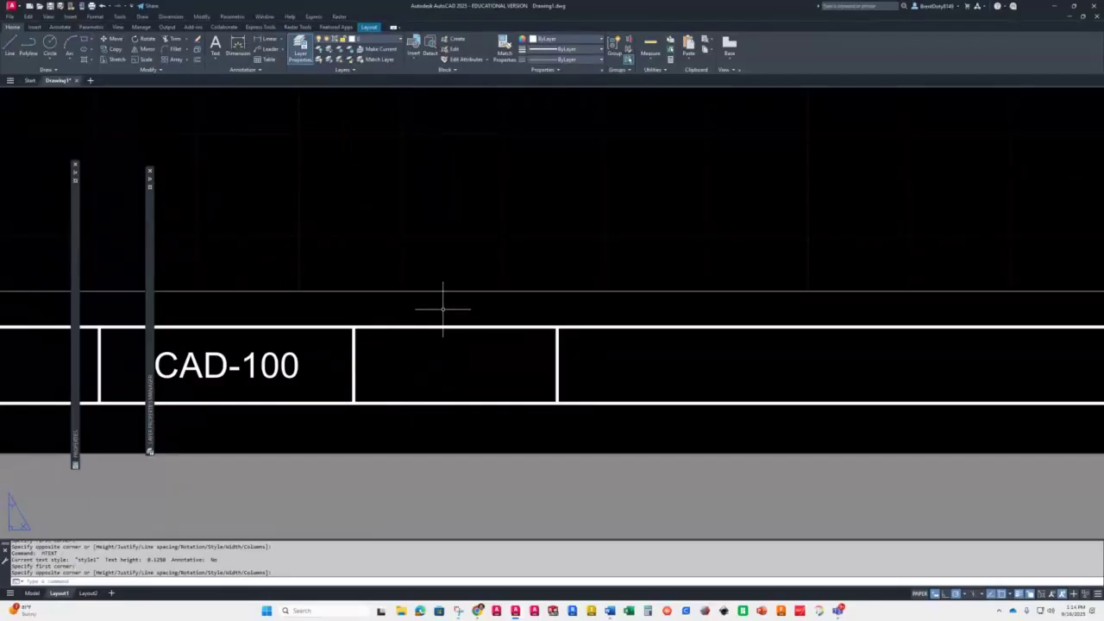
key(Return)
click(354, 403)
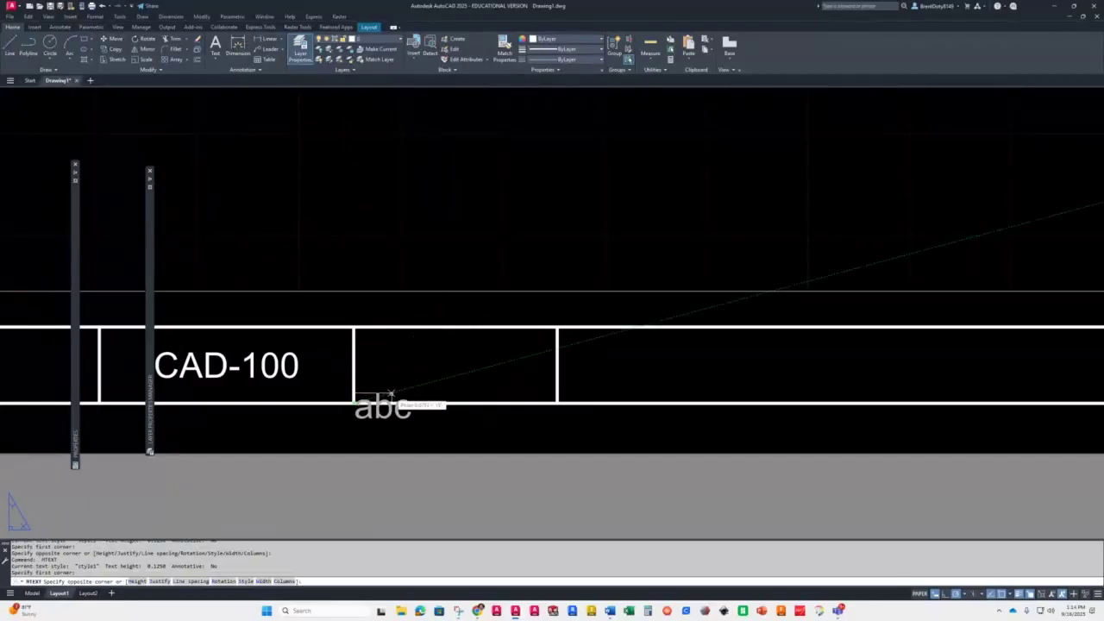
click(557, 327)
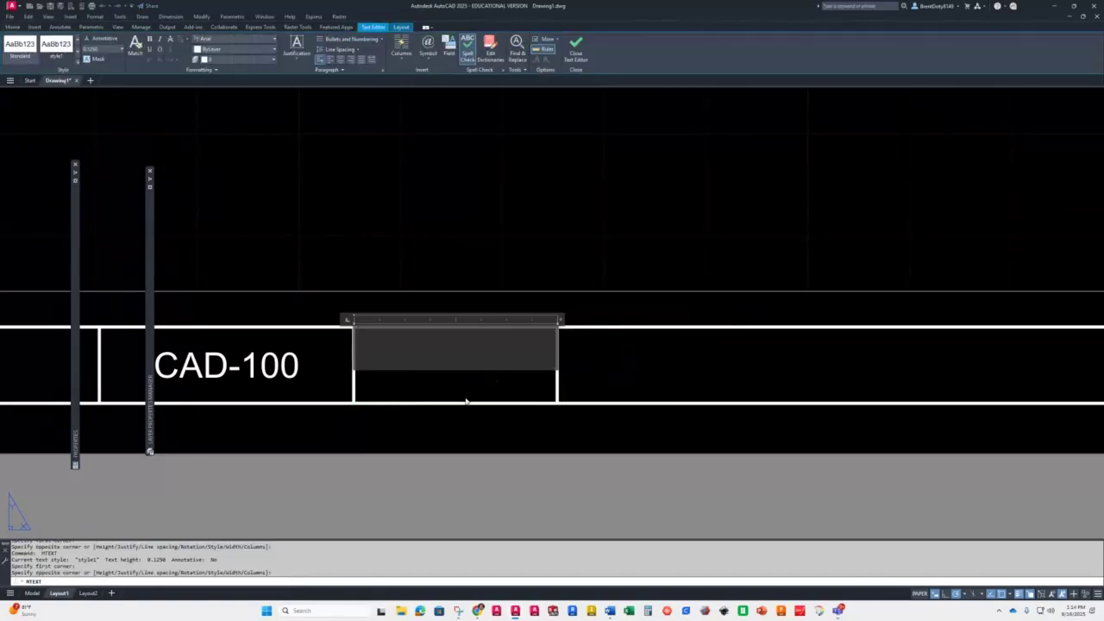
click(298, 52)
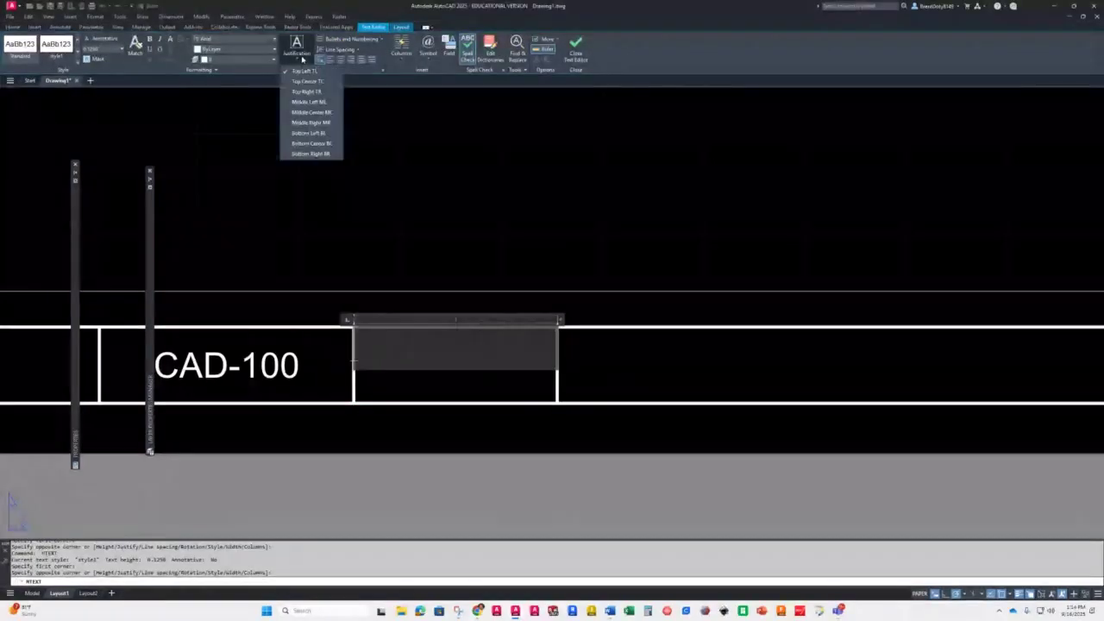
click(312, 117)
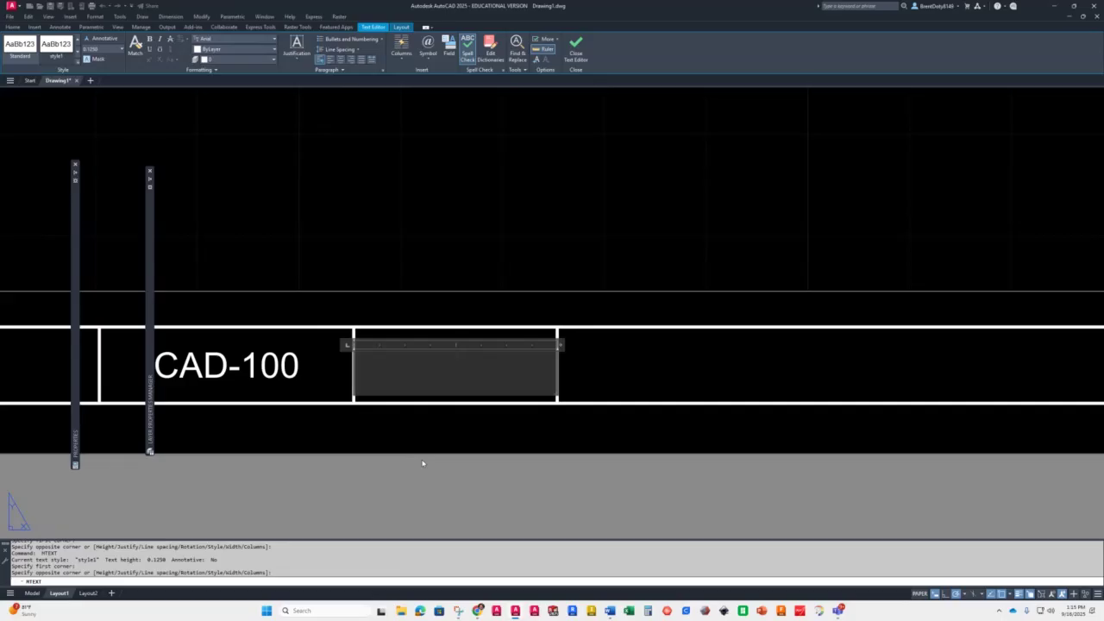
- Insert a Date field in M/d/yy format into the third cell's text
click(429, 54)
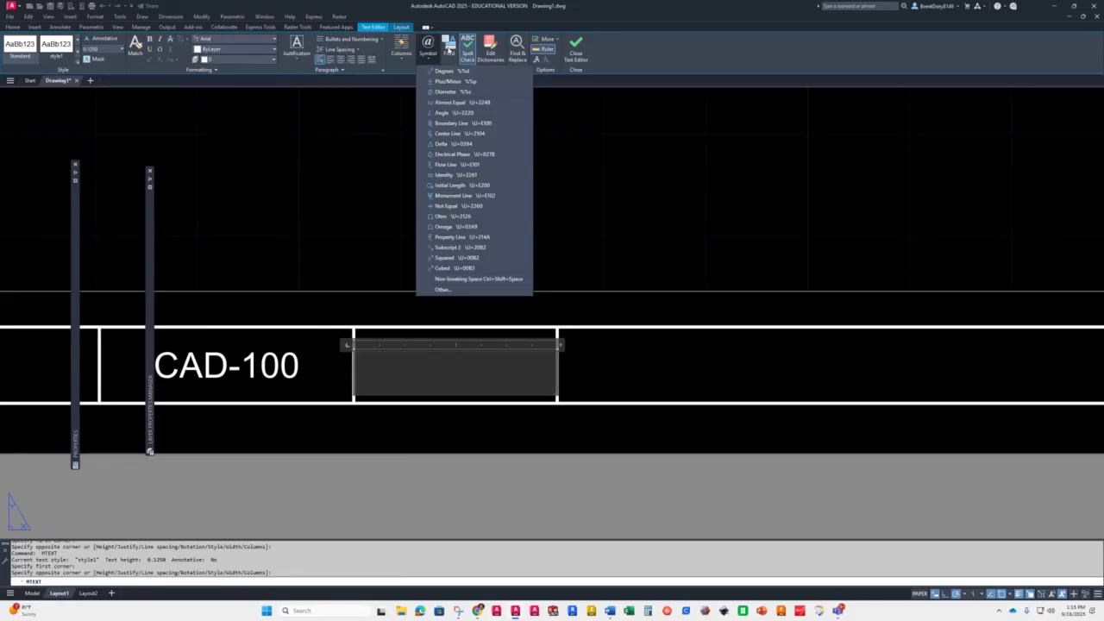
click(449, 52)
click(448, 52)
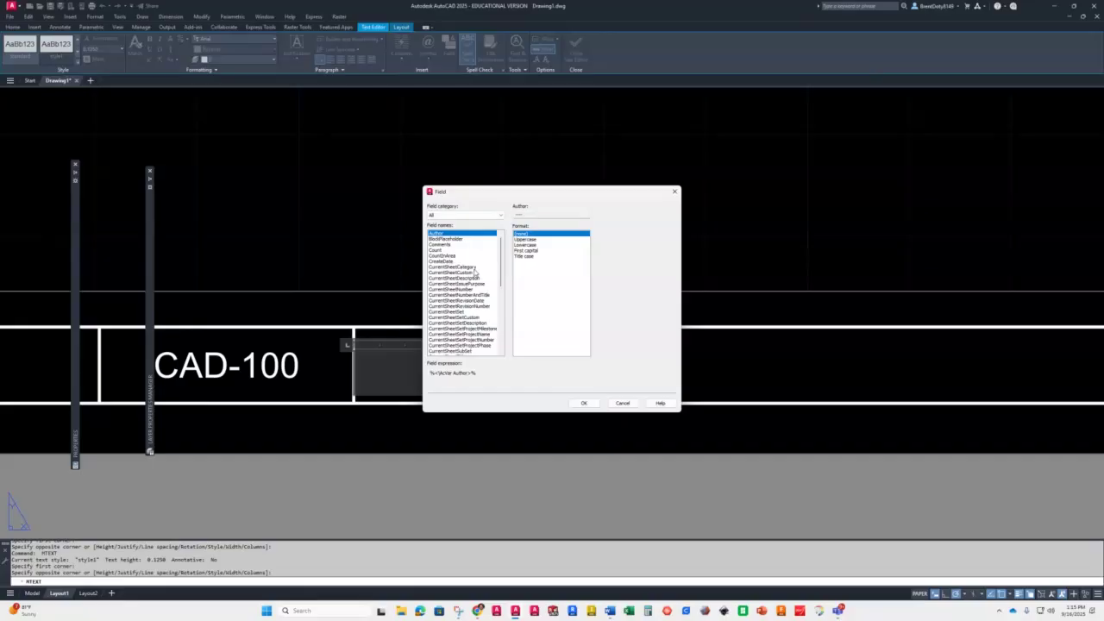
scroll(471, 270, down, 1)
scroll(454, 233, up, 1)
scroll(441, 326, down, 3)
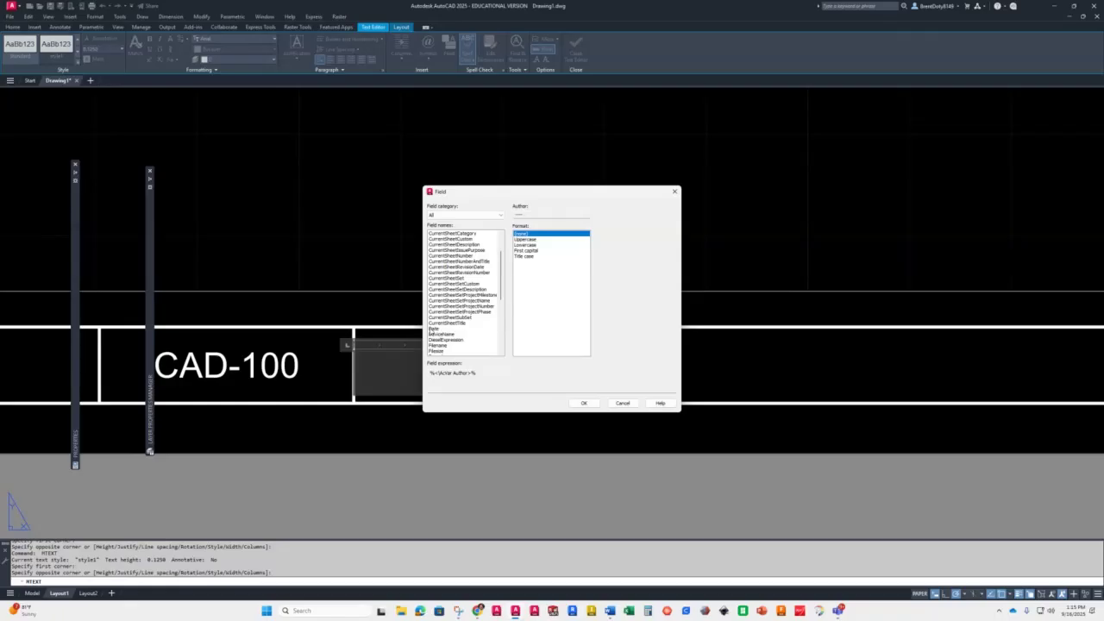
click(434, 329)
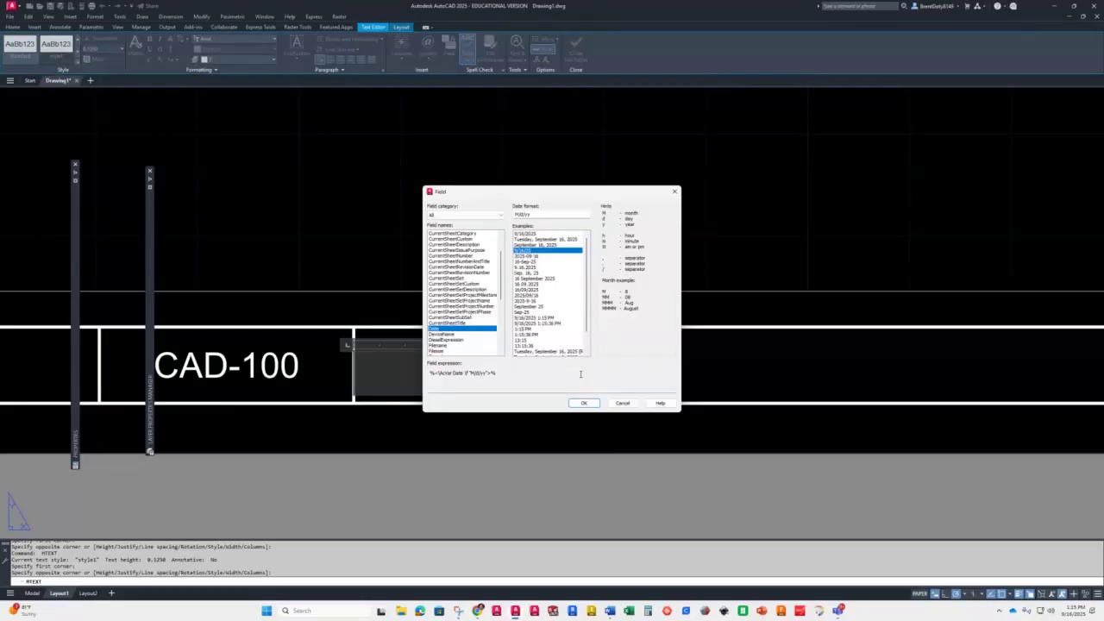
click(584, 403)
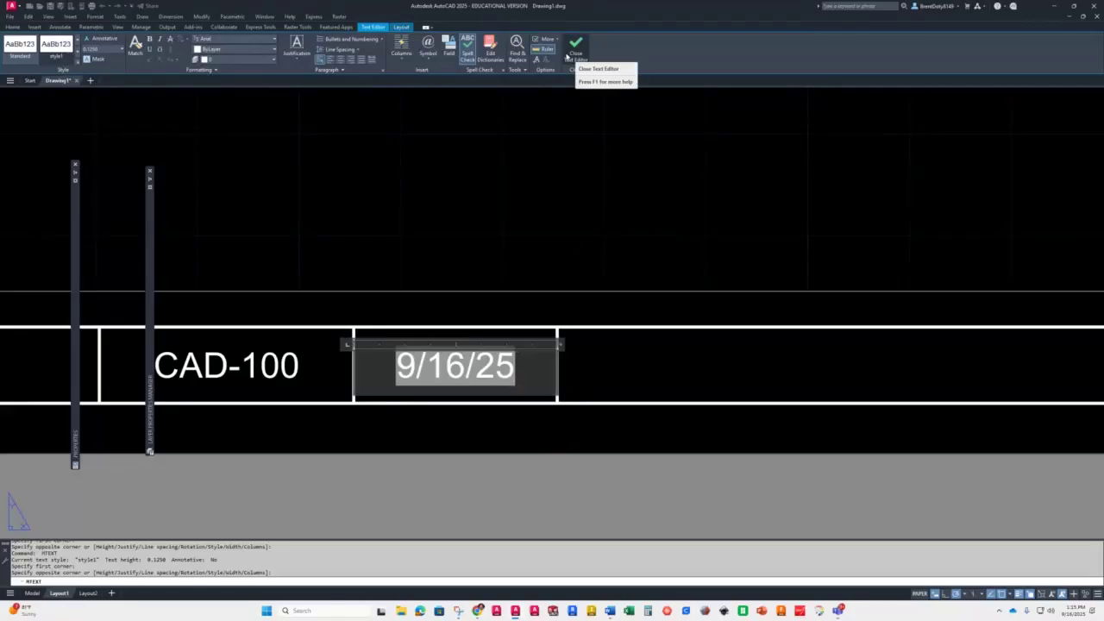
- Check the justification options of the third cell's date text and finish editing it
click(297, 54)
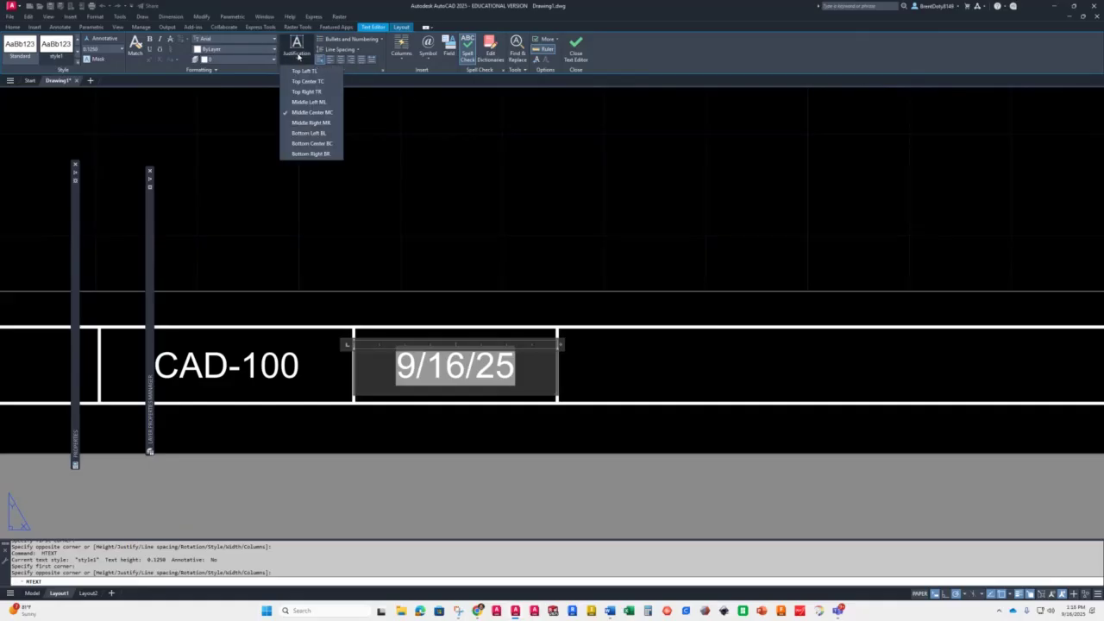
click(578, 53)
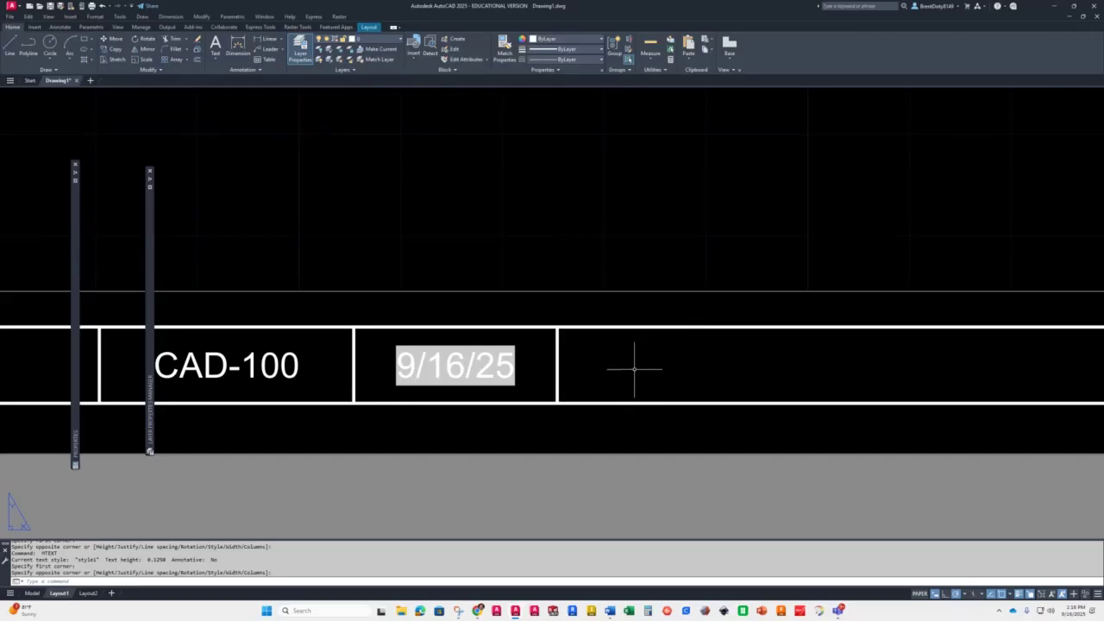
- Create a multiline text box spanning the title block's wide fourth cell with Middle Center justification
scroll(641, 311, down, 2)
middle_drag(771, 330, 413, 355)
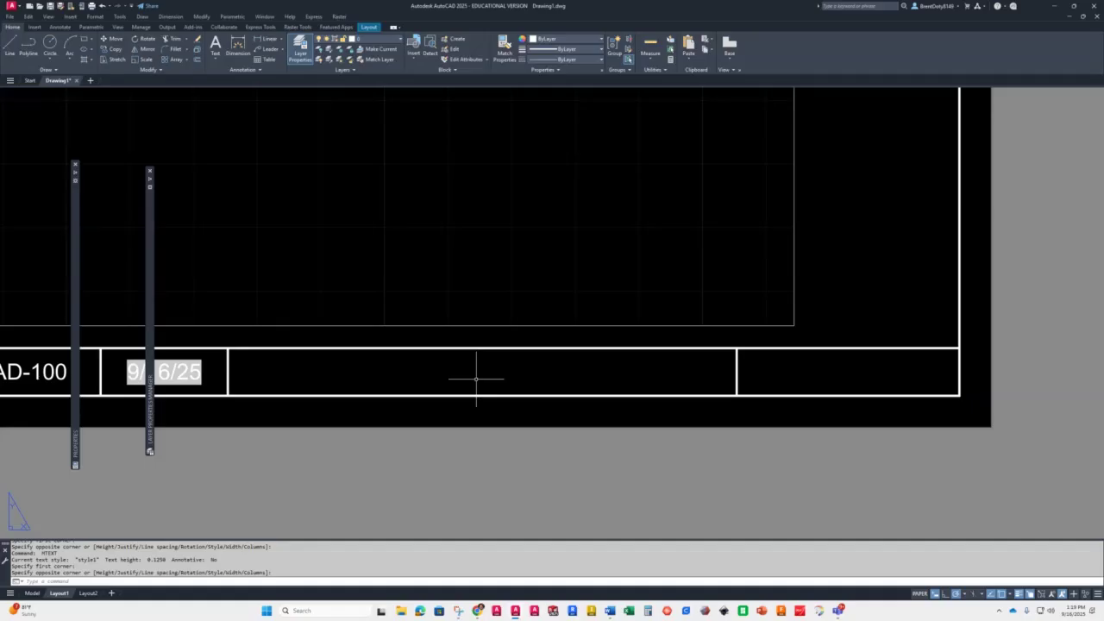
scroll(393, 379, down, 2)
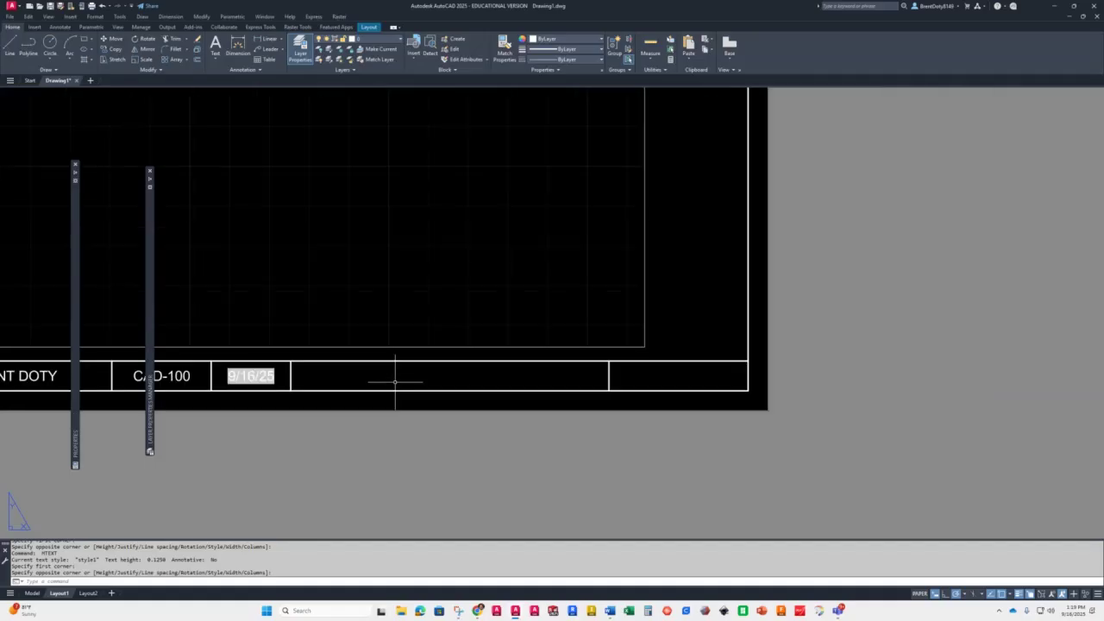
middle_drag(179, 415, 545, 459)
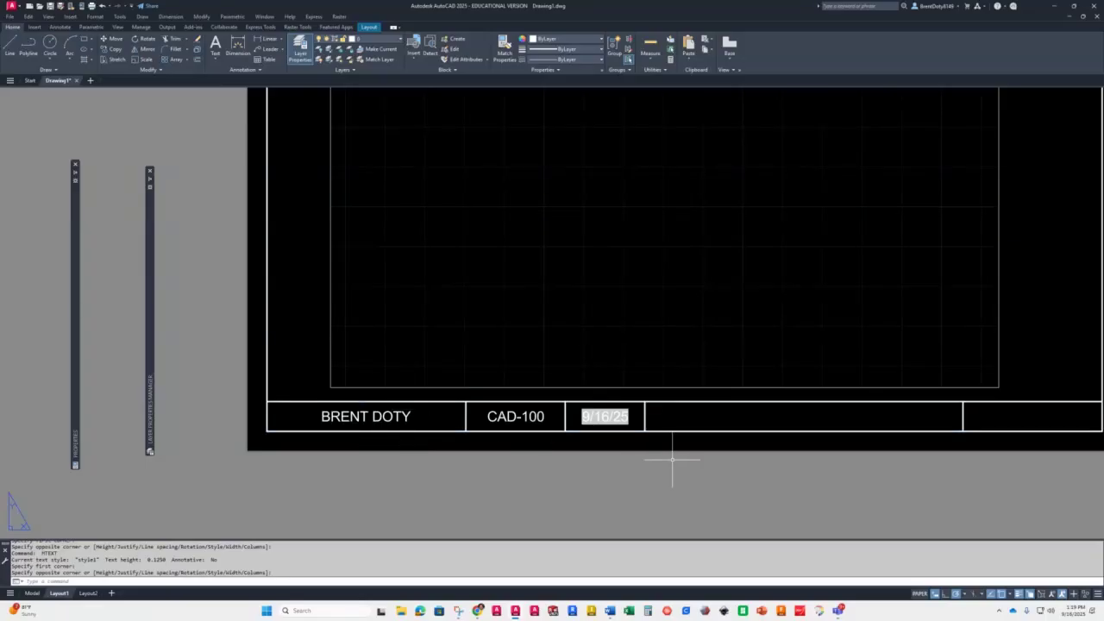
middle_drag(673, 456, 484, 411)
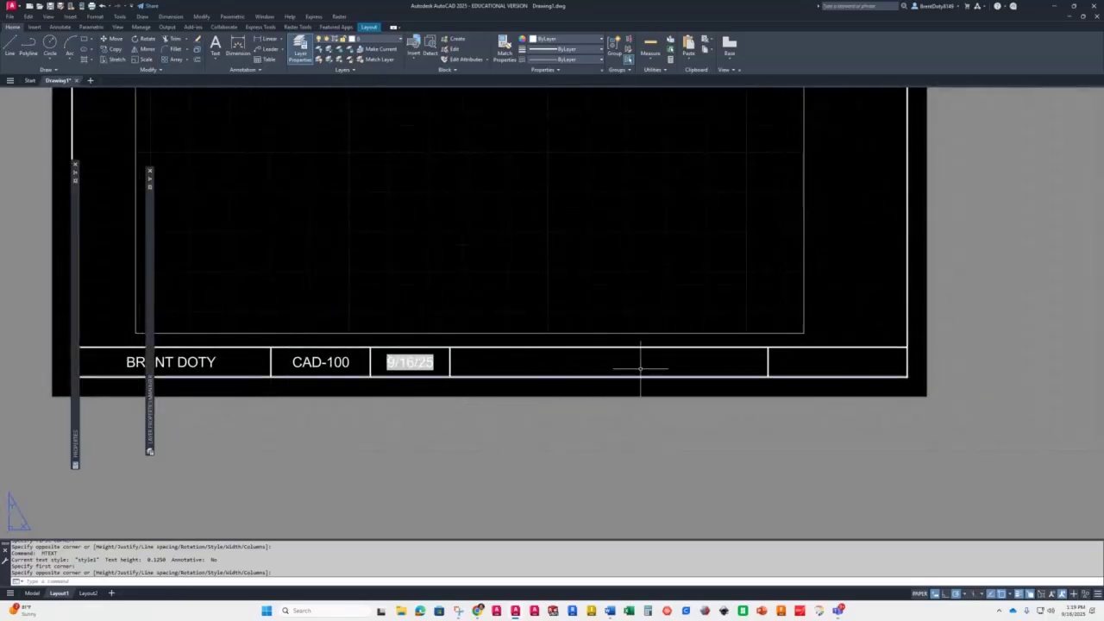
scroll(755, 378, up, 4)
scroll(440, 327, down, 3)
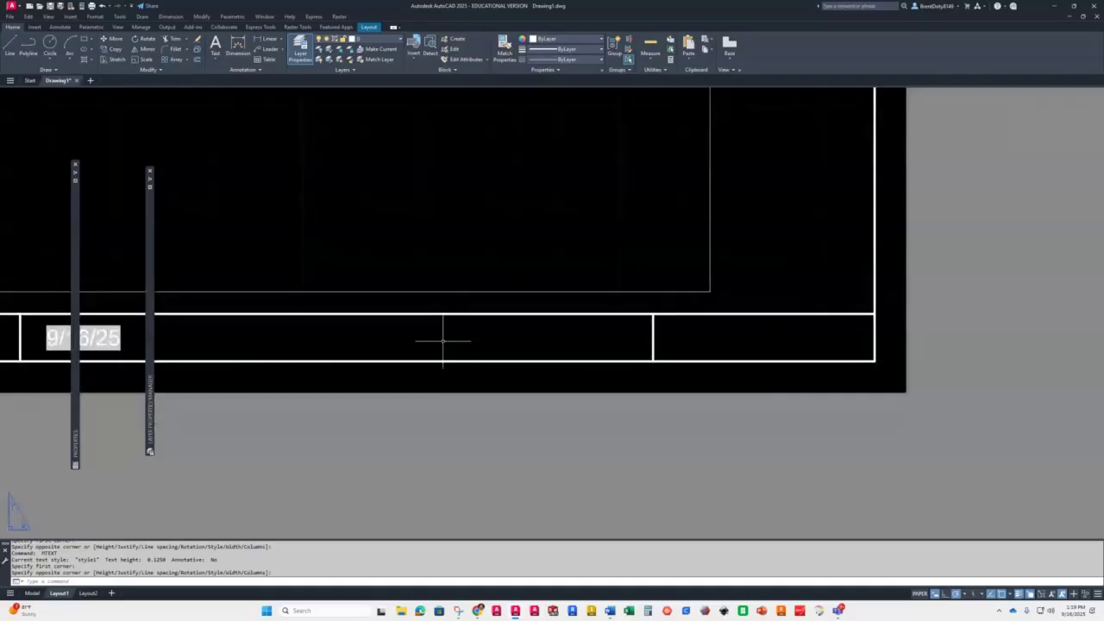
middle_drag(389, 319, 554, 377)
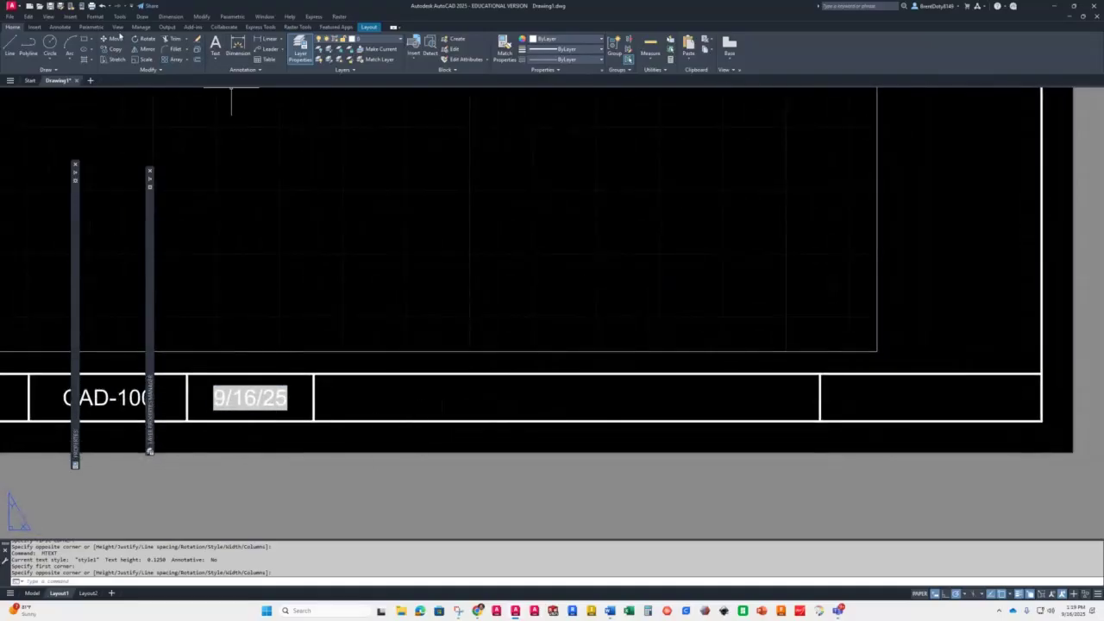
click(217, 59)
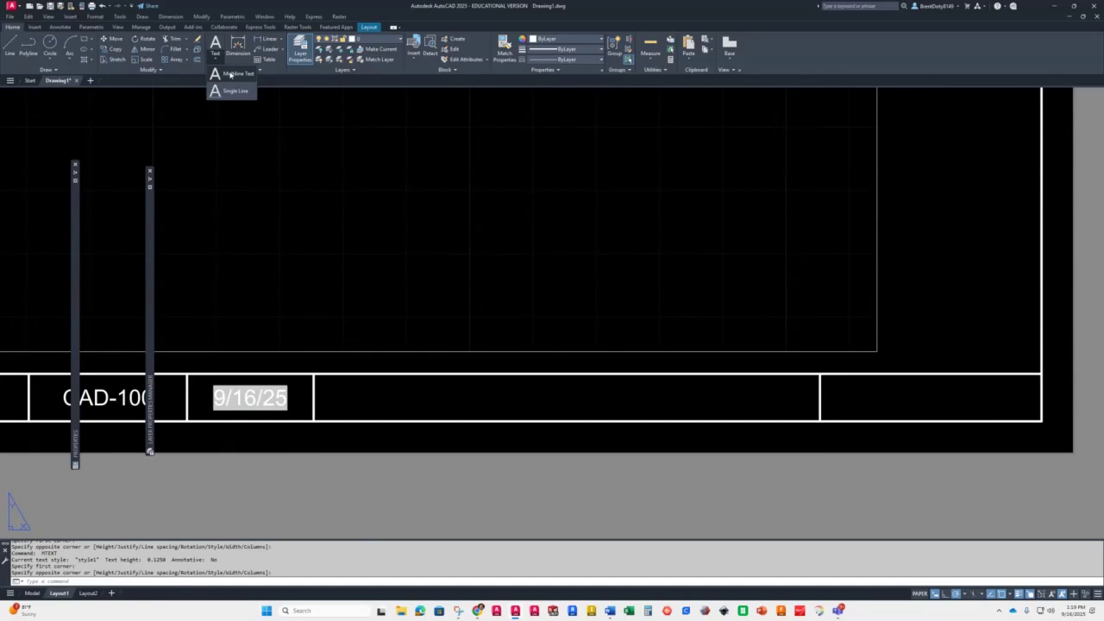
click(233, 74)
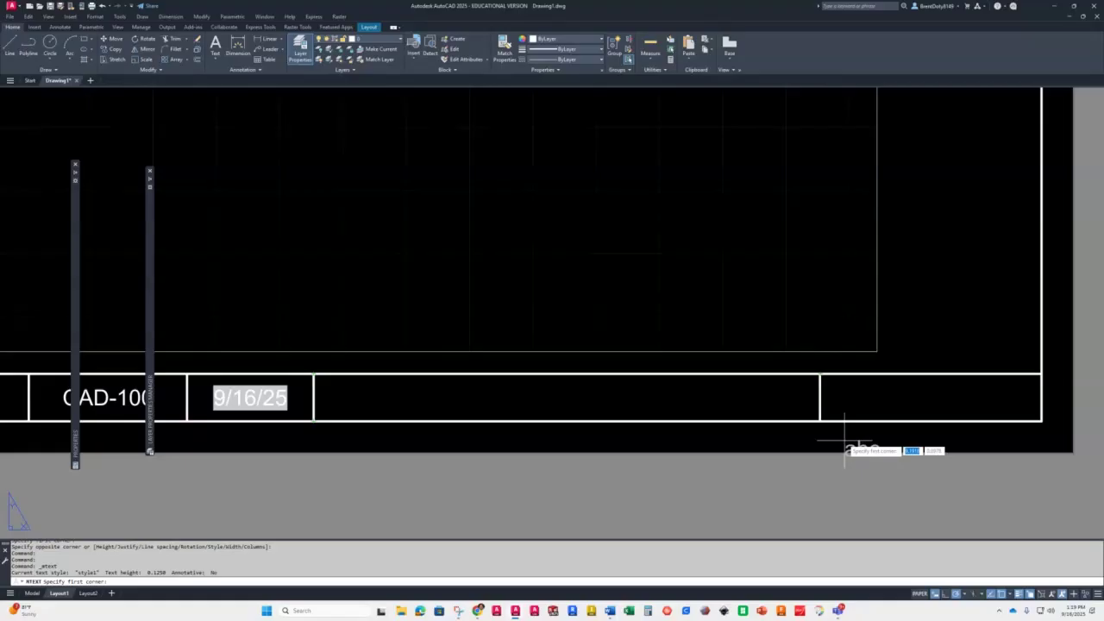
click(314, 421)
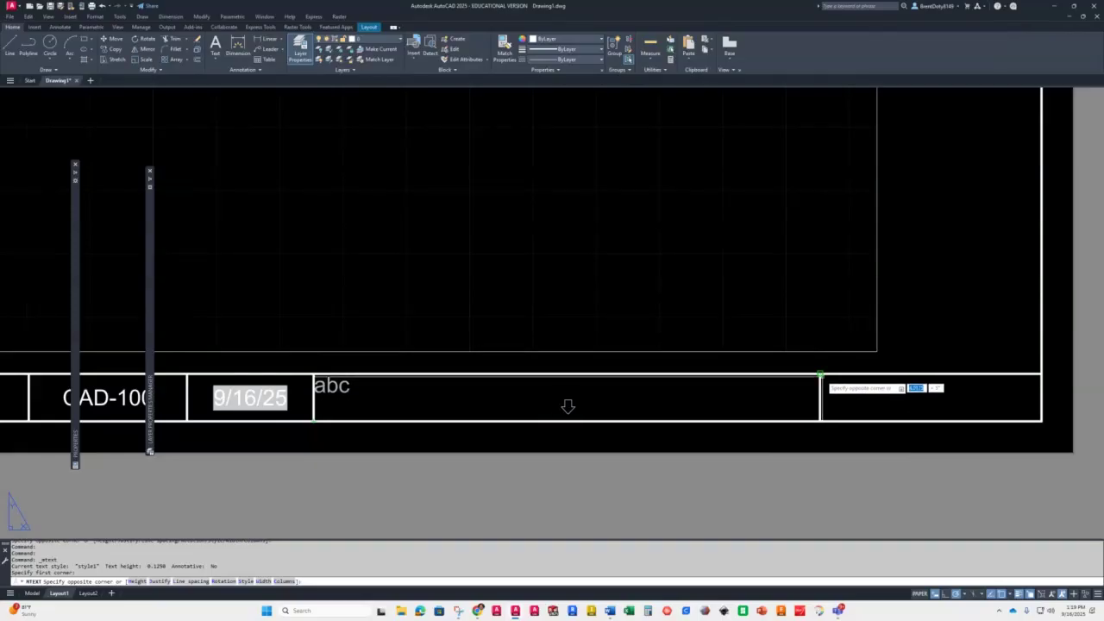
click(820, 374)
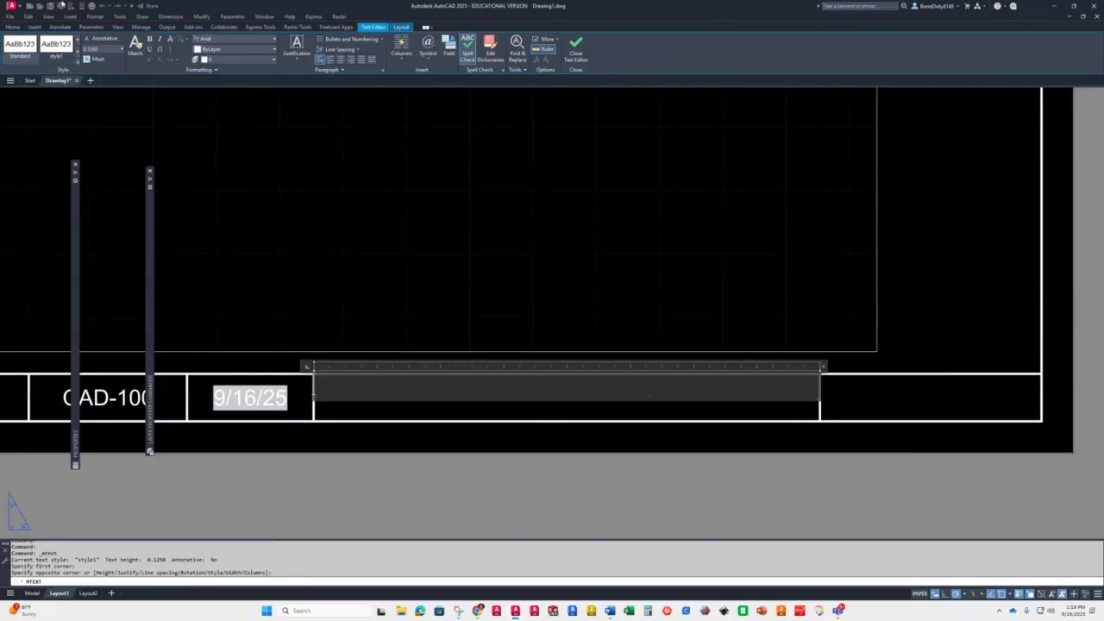
click(294, 49)
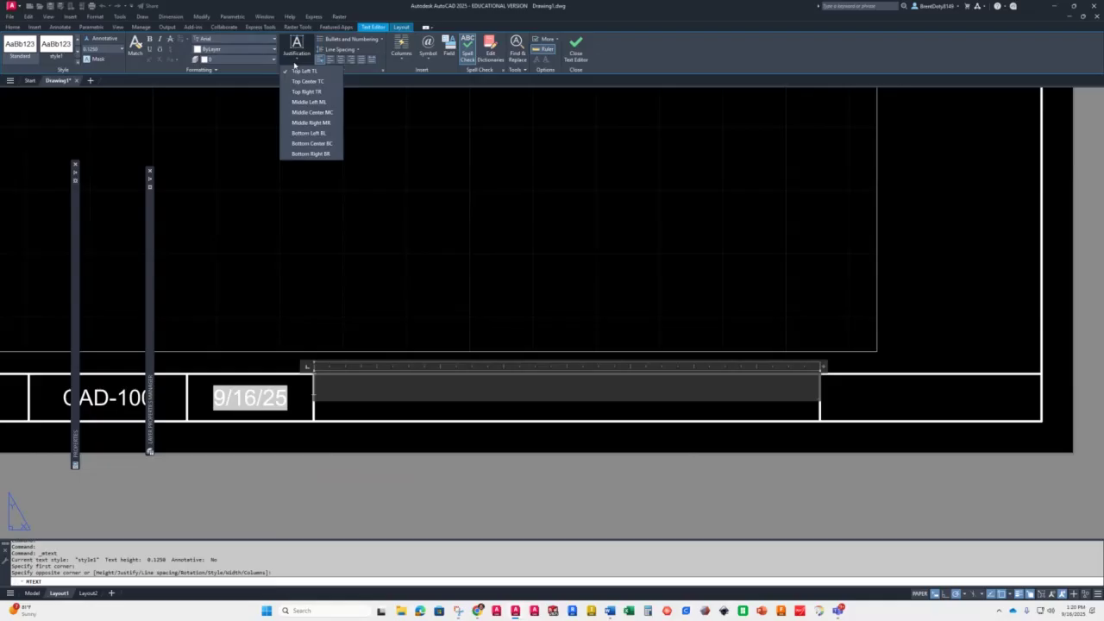
click(296, 114)
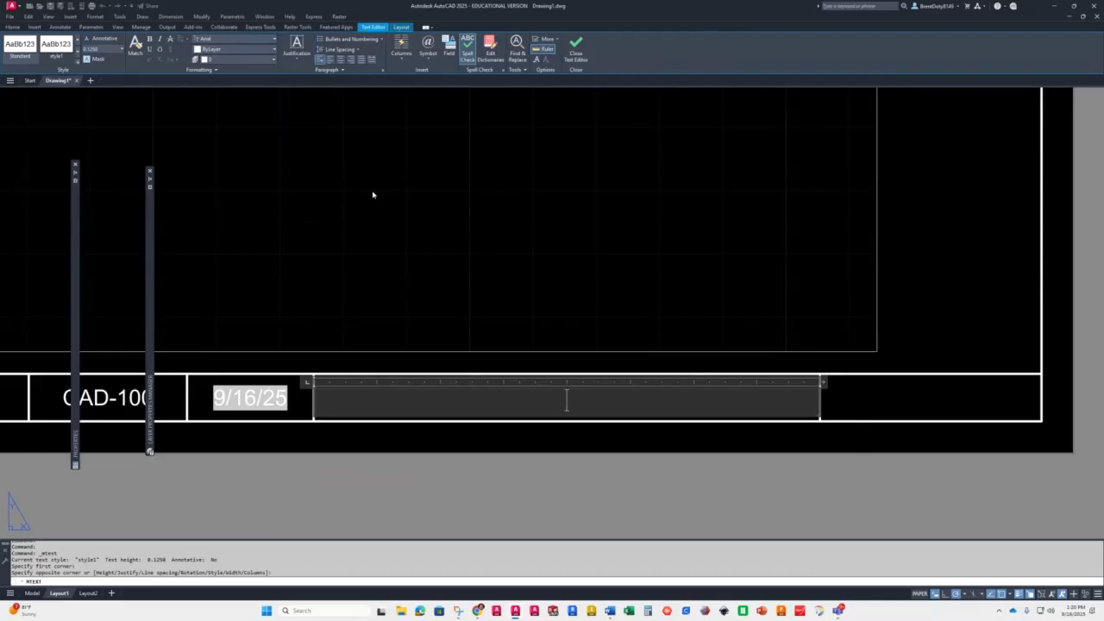
- Insert an uppercase Filename field showing the filename only, without the file extension, in the fourth cell and finish editing the text
click(450, 53)
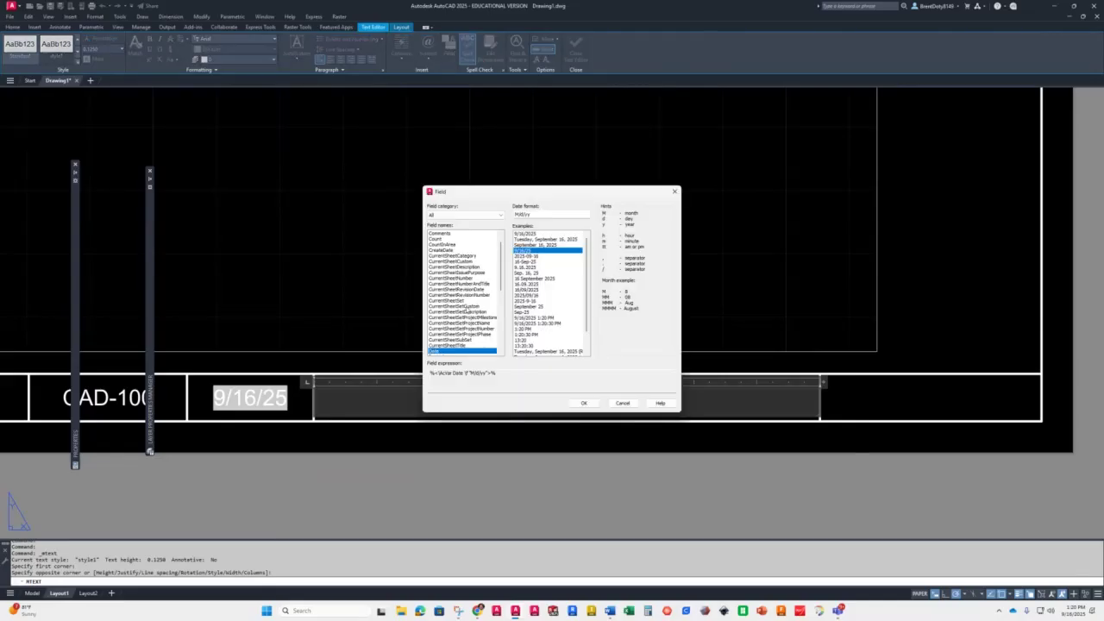
scroll(462, 279, down, 2)
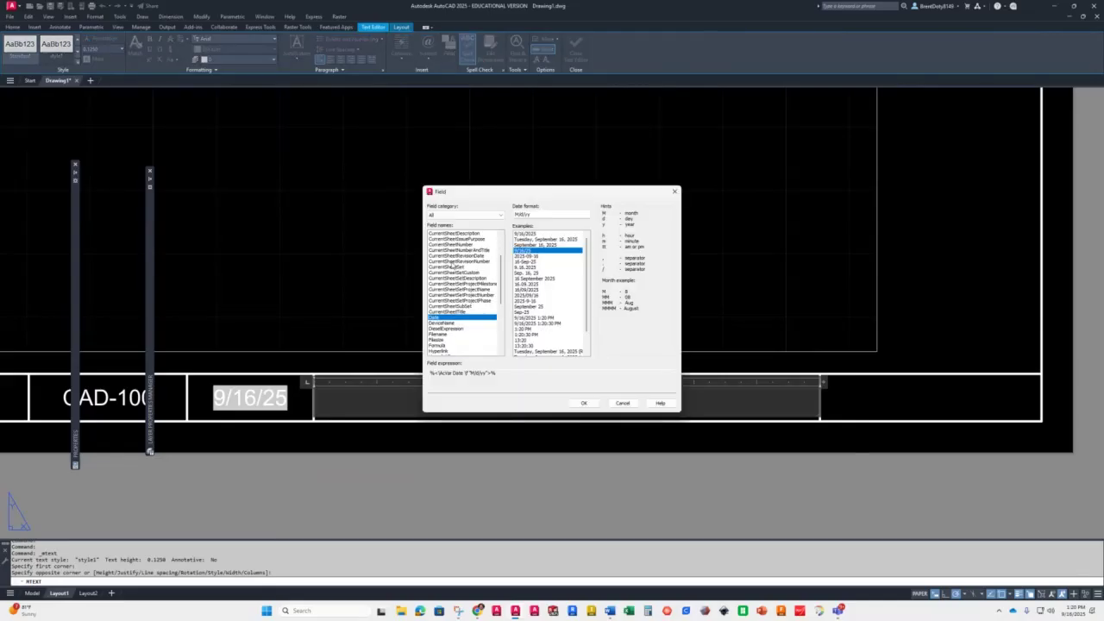
scroll(457, 272, down, 1)
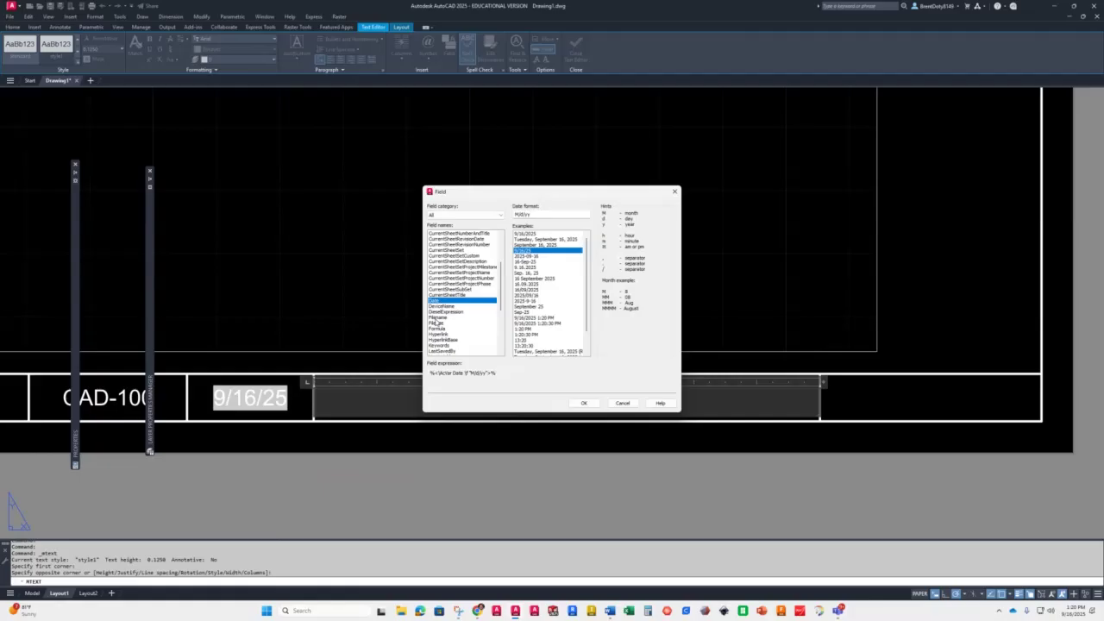
click(438, 318)
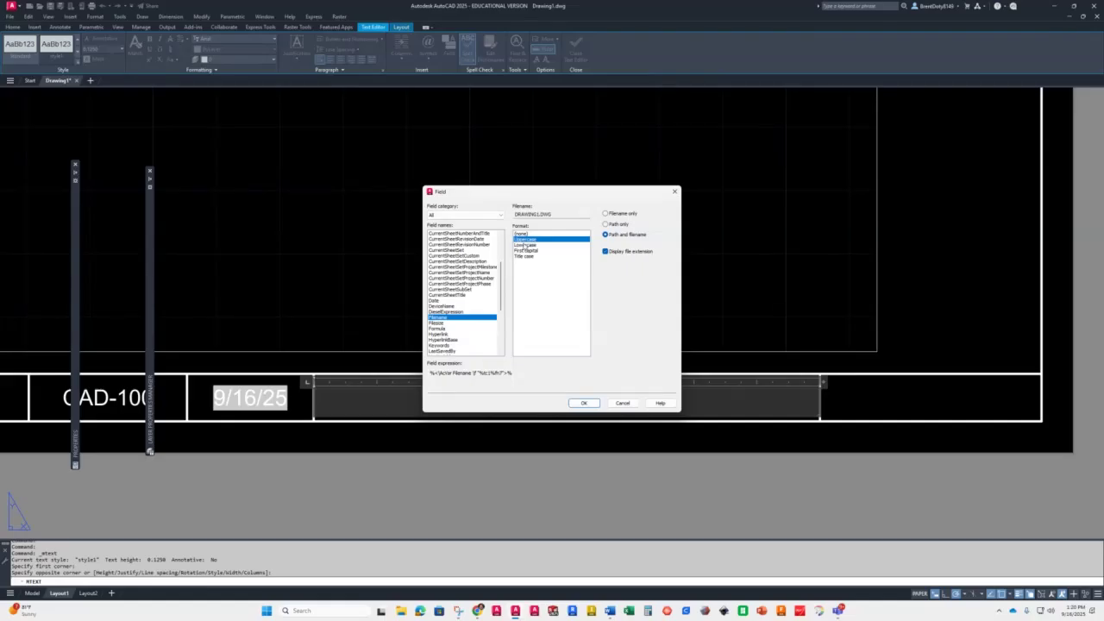
click(605, 214)
click(605, 252)
click(582, 403)
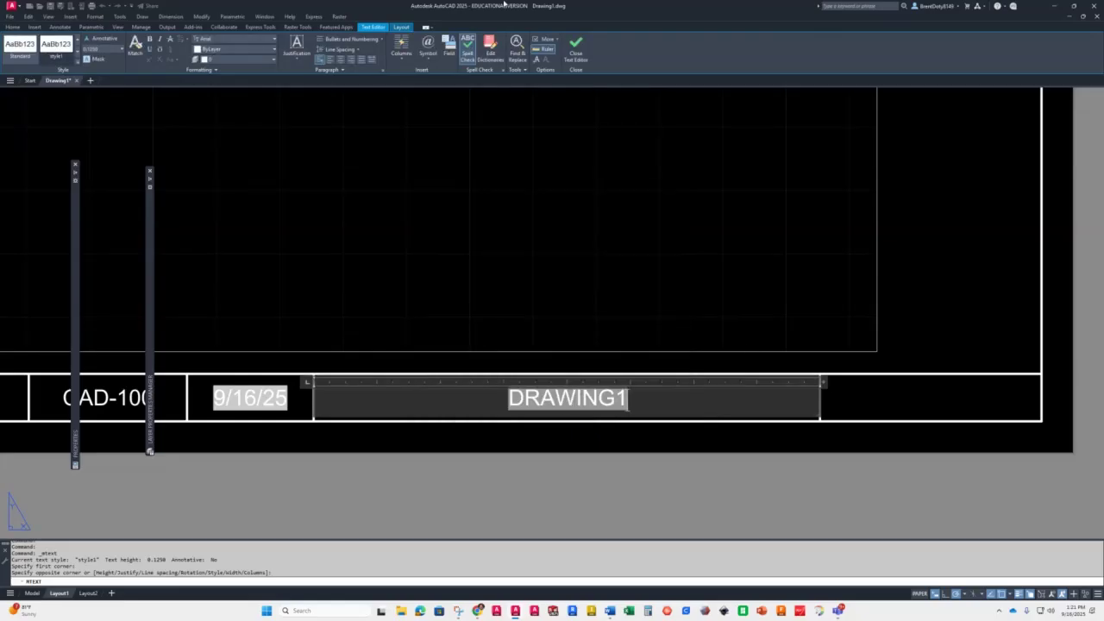
click(576, 53)
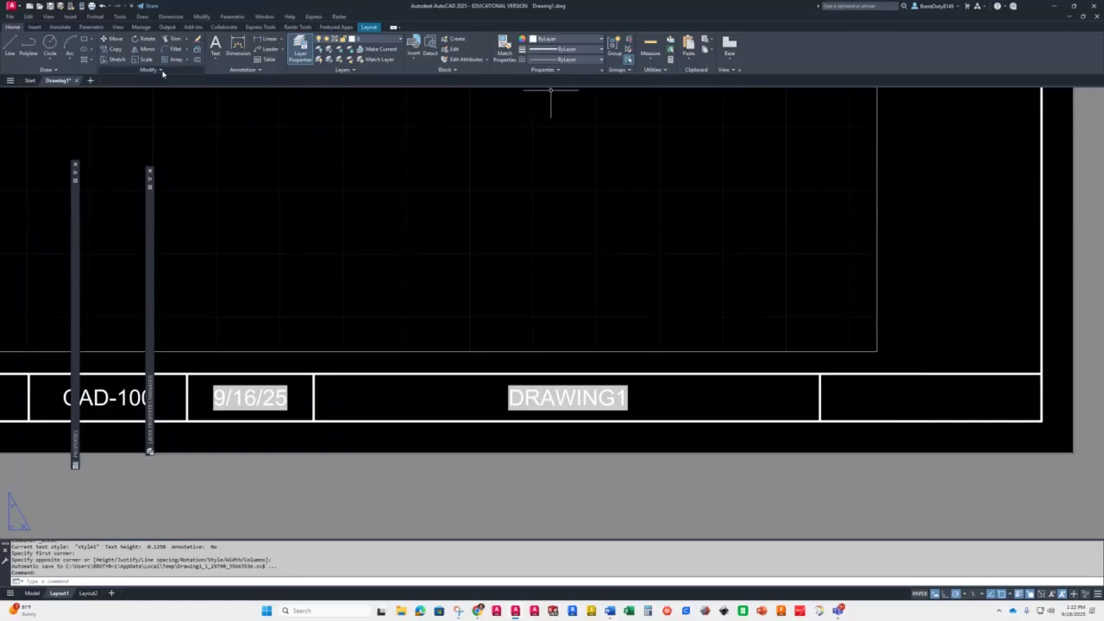
- Create a Middle Center multiline text box spanning the title block's last cell and enter SCALE: as its label
click(215, 48)
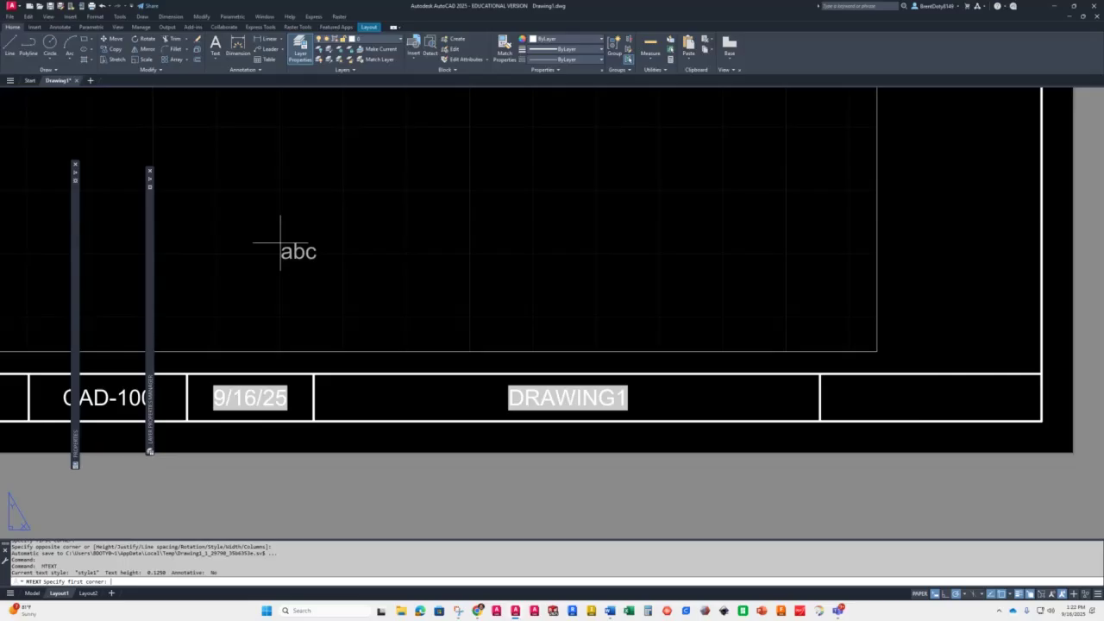
click(821, 421)
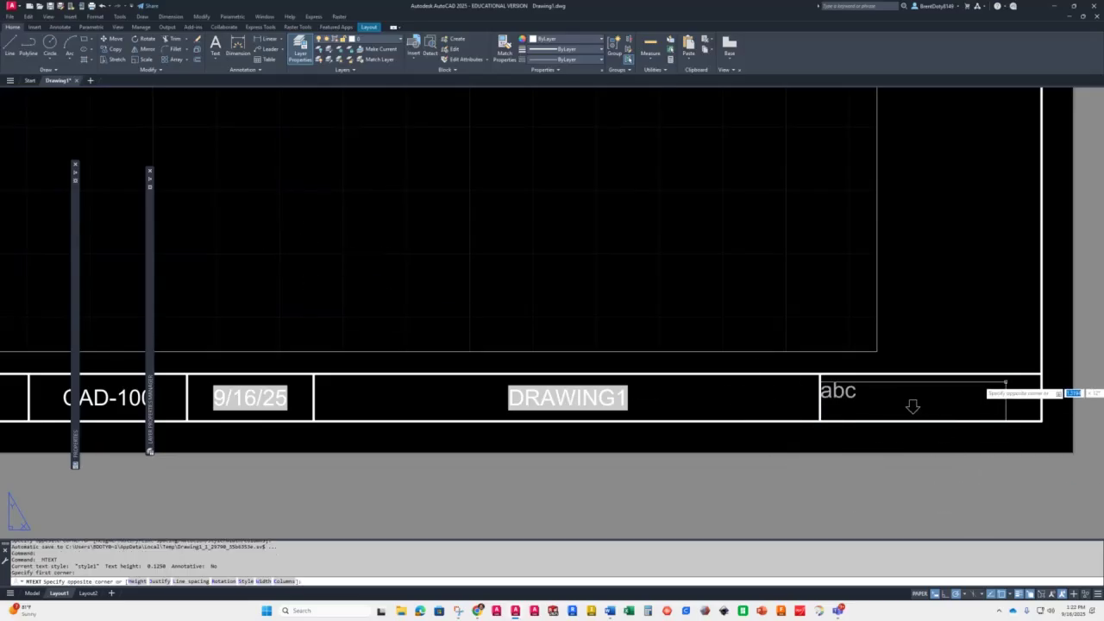
click(1041, 375)
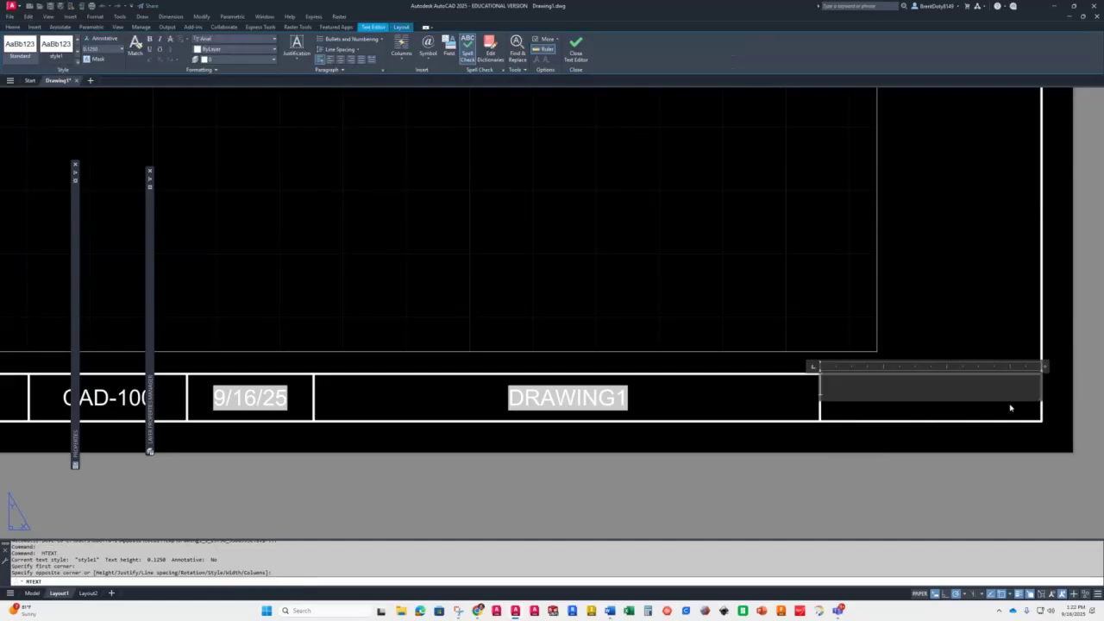
click(295, 49)
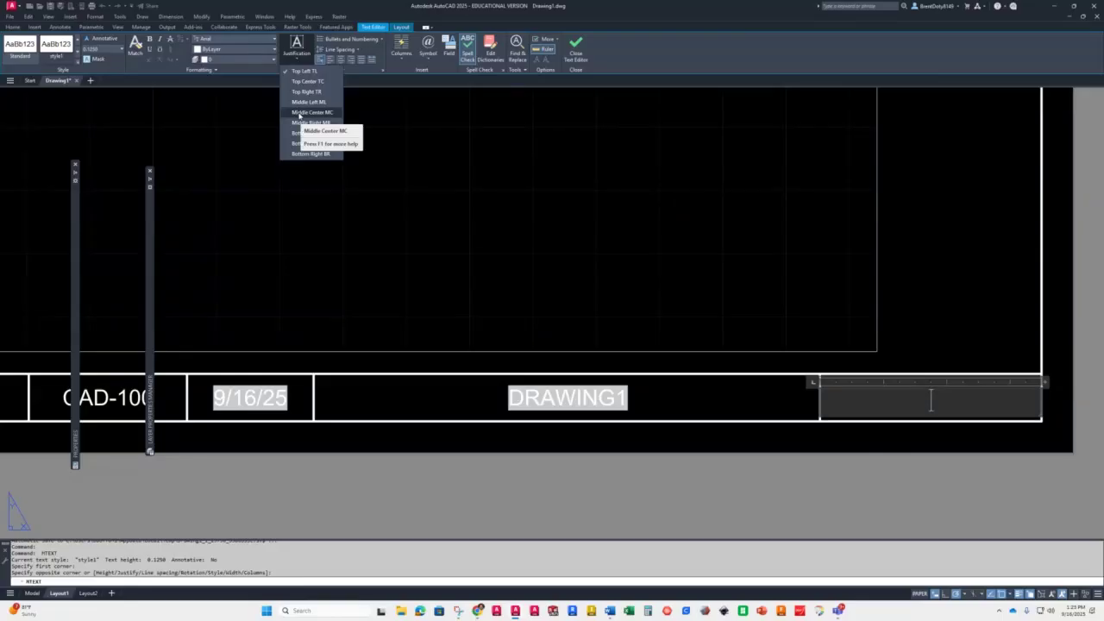
click(299, 113)
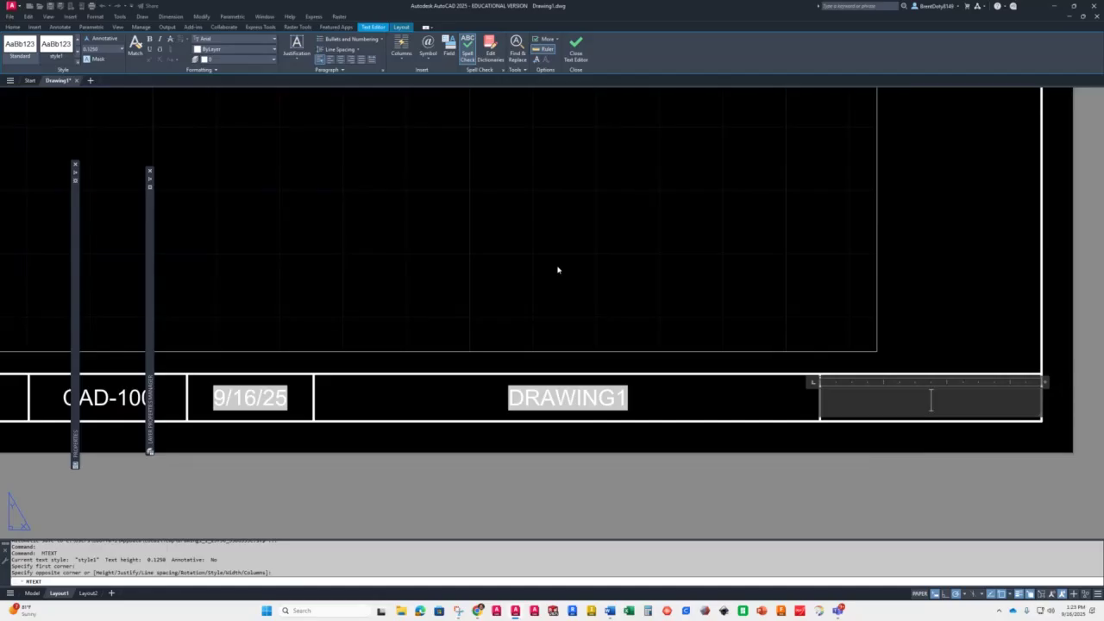
text(SCALE:)
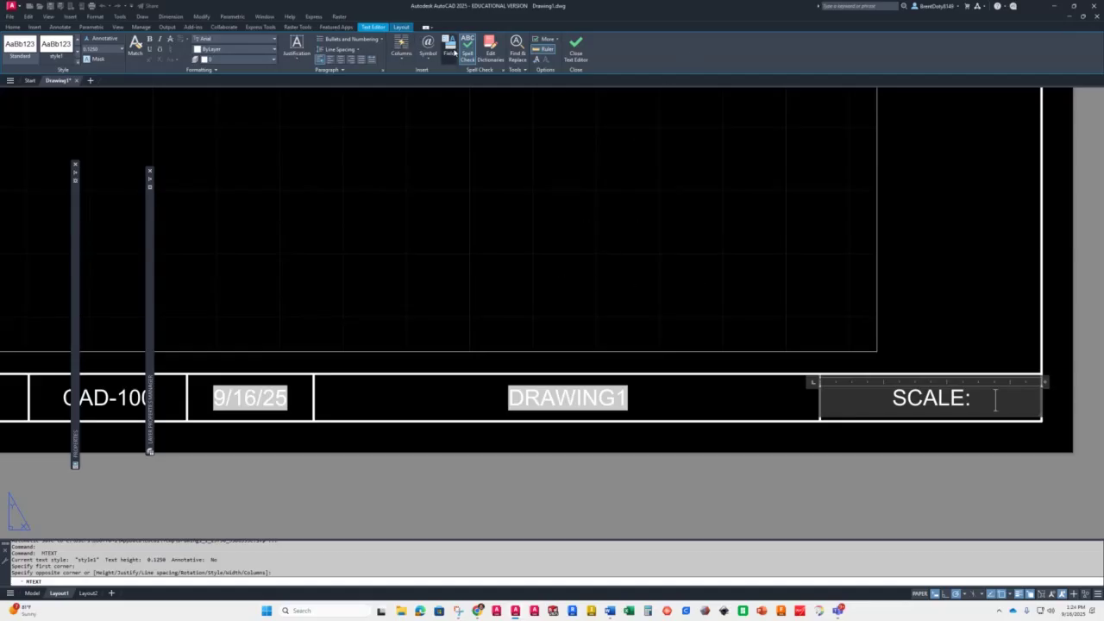
- Insert an Object field with the viewport's Custom scale in Use scale name format after SCALE:, with extra space before it
click(451, 50)
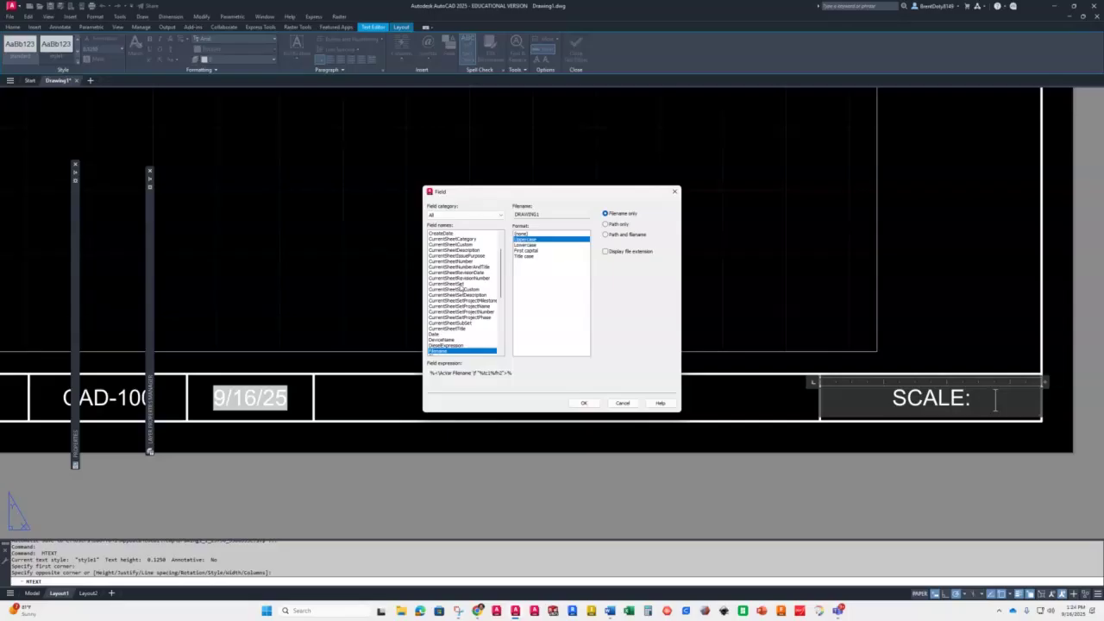
click(496, 217)
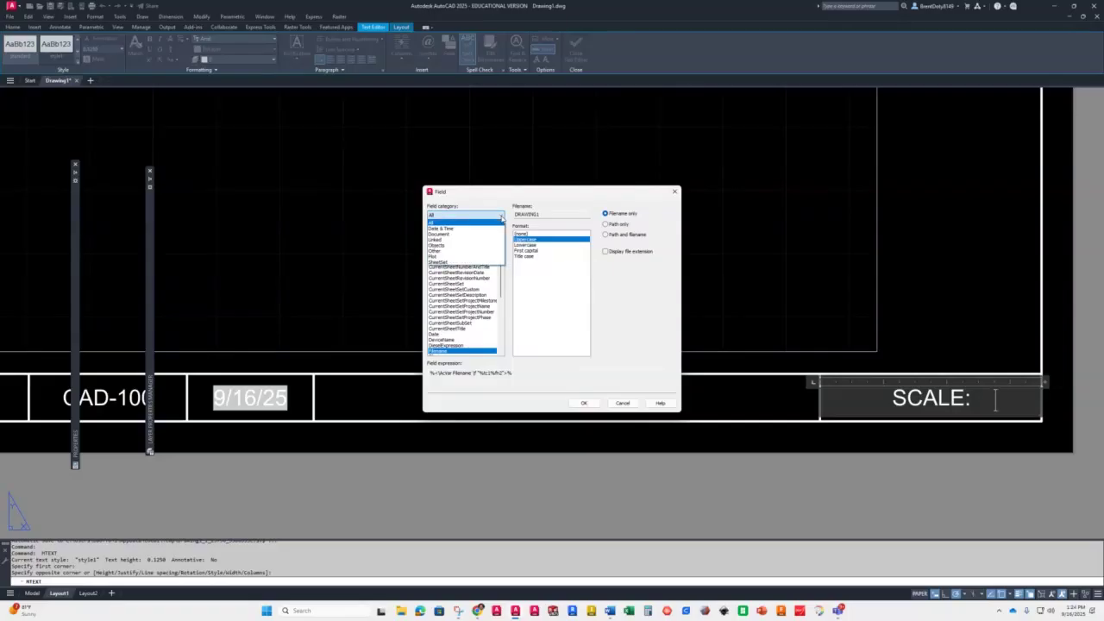
click(436, 246)
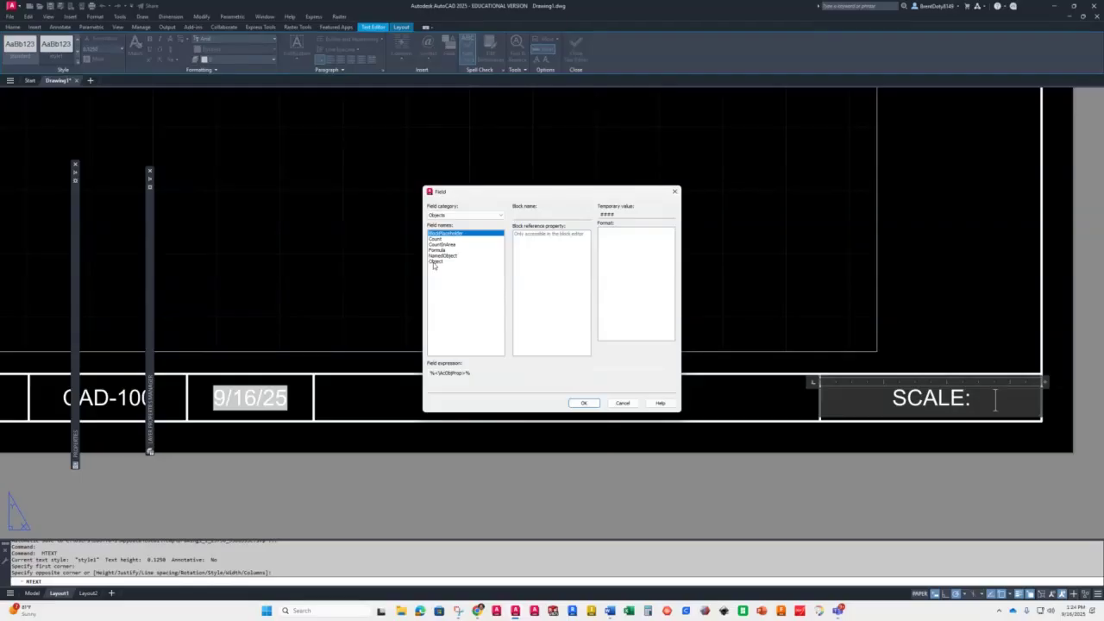
click(436, 261)
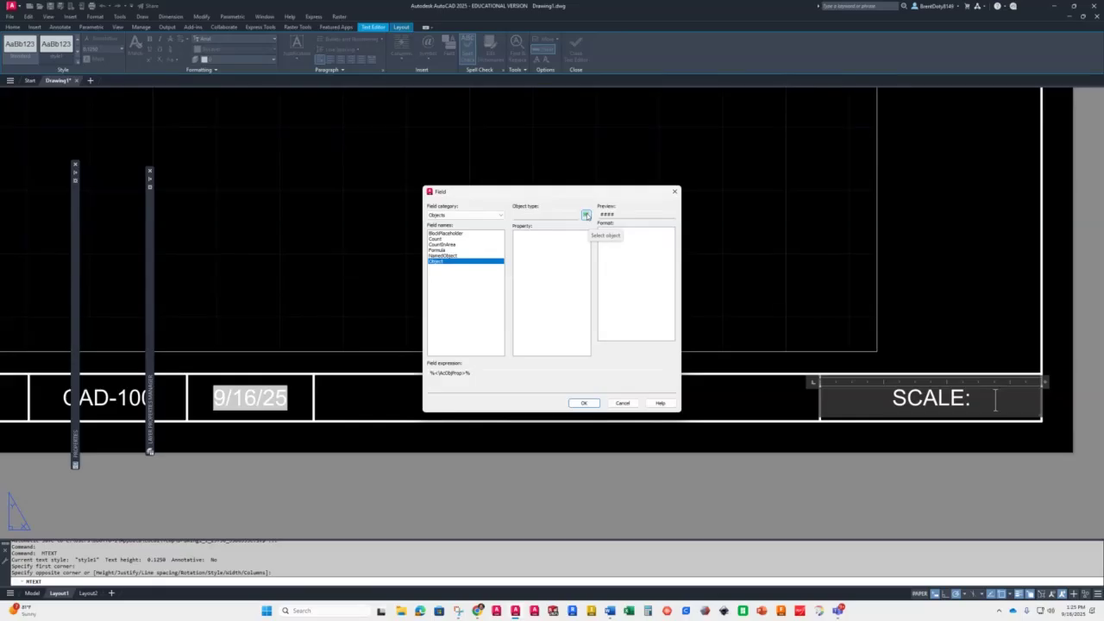
click(586, 215)
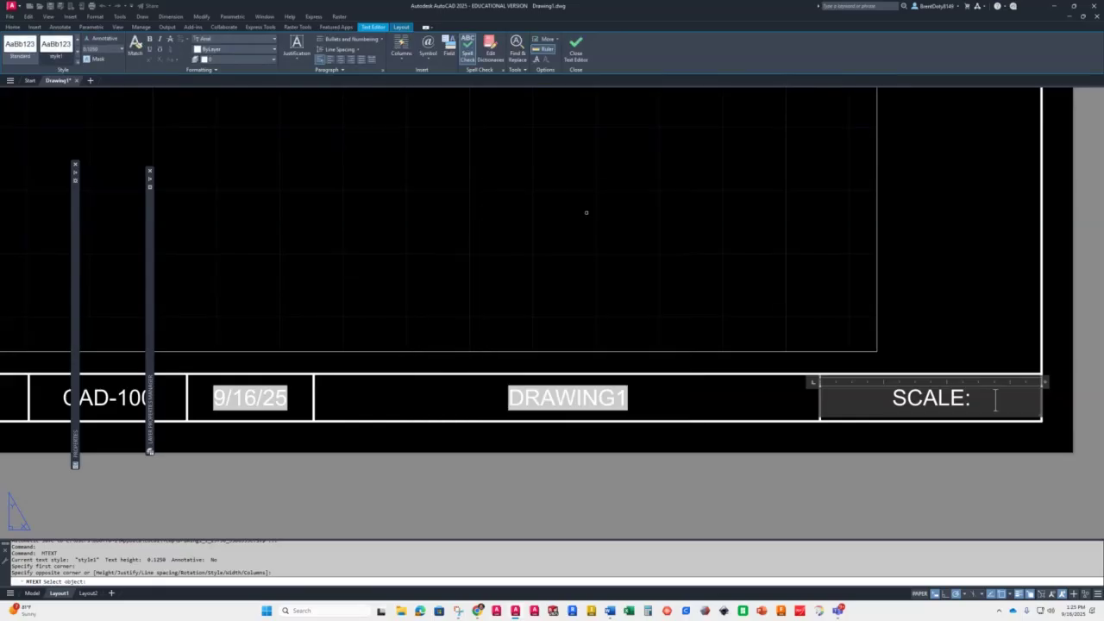
click(877, 273)
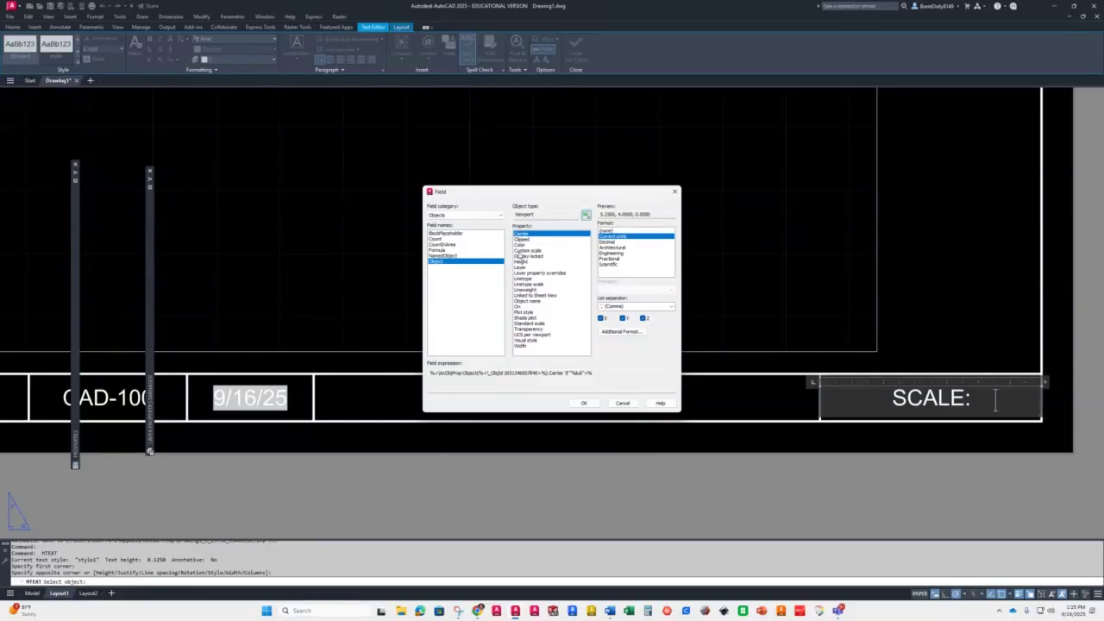
click(525, 250)
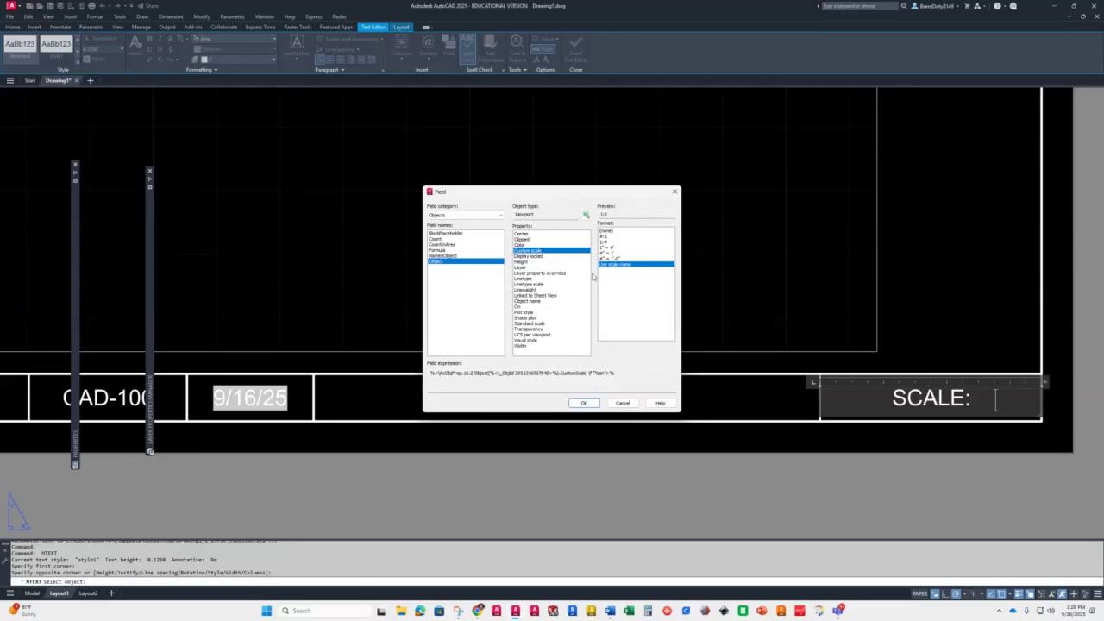
click(583, 402)
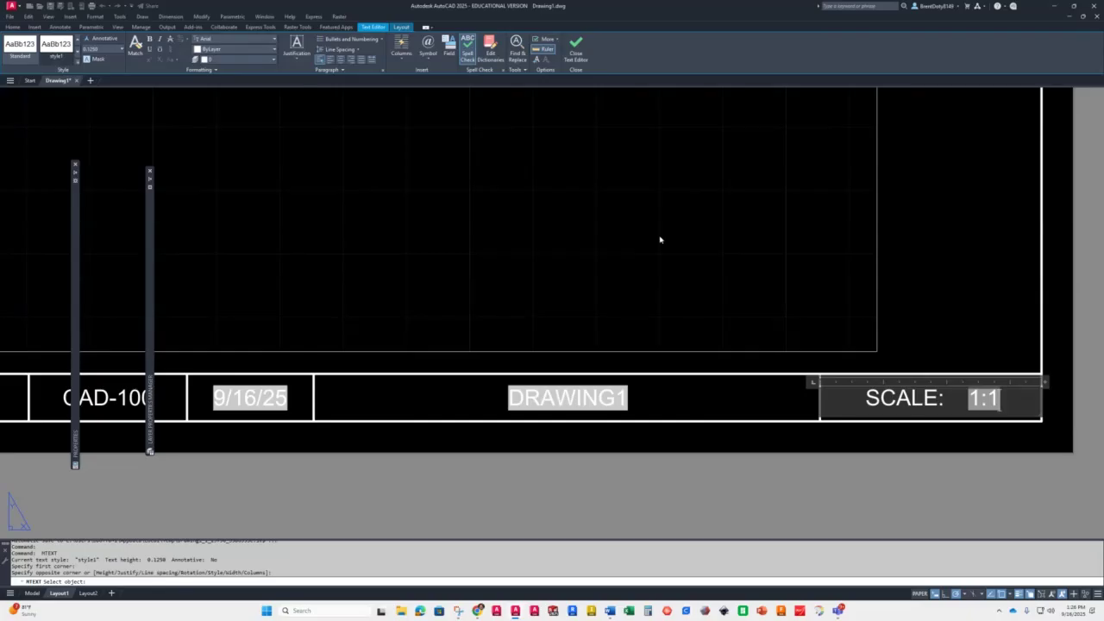
key(Home)
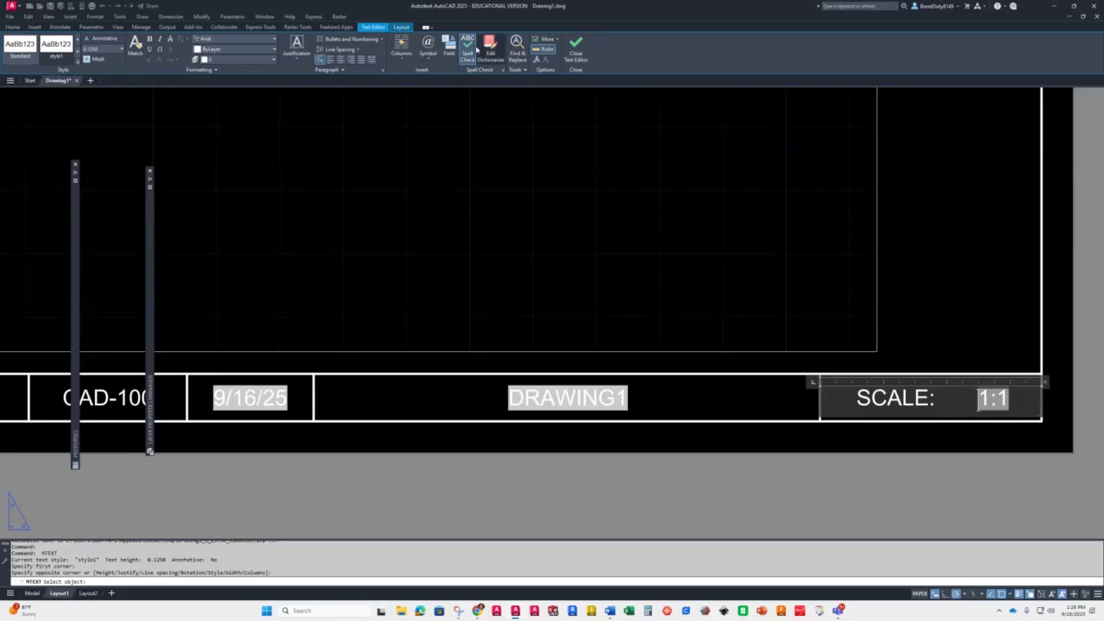
- Finish the scale text, then remove one space between SCALE: and its scale field in the title block's last cell
click(579, 55)
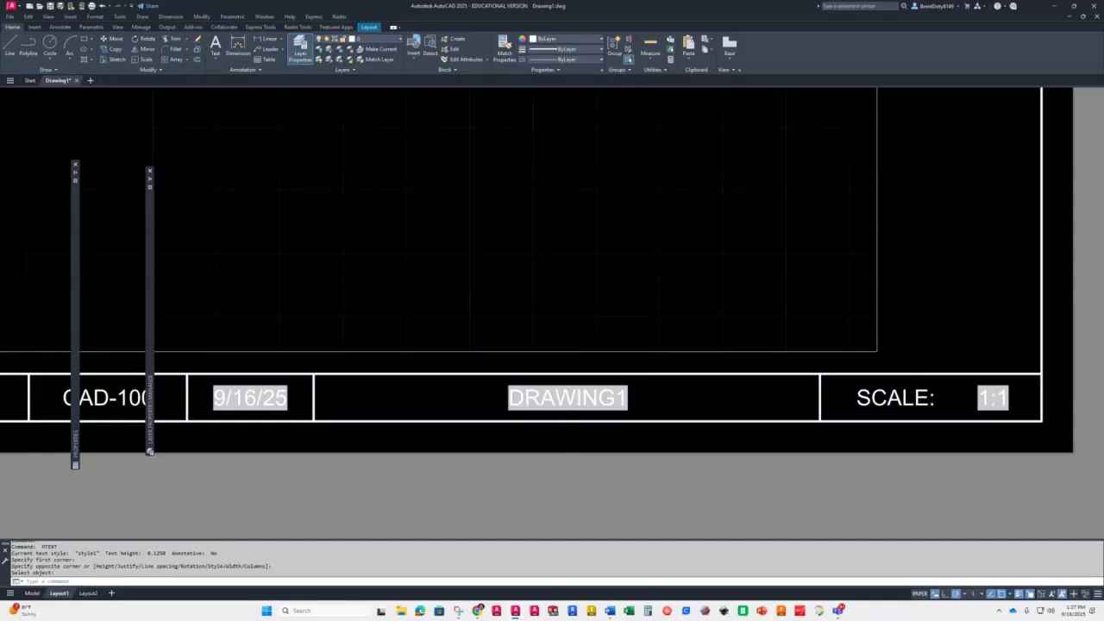
scroll(572, 429, down, 5)
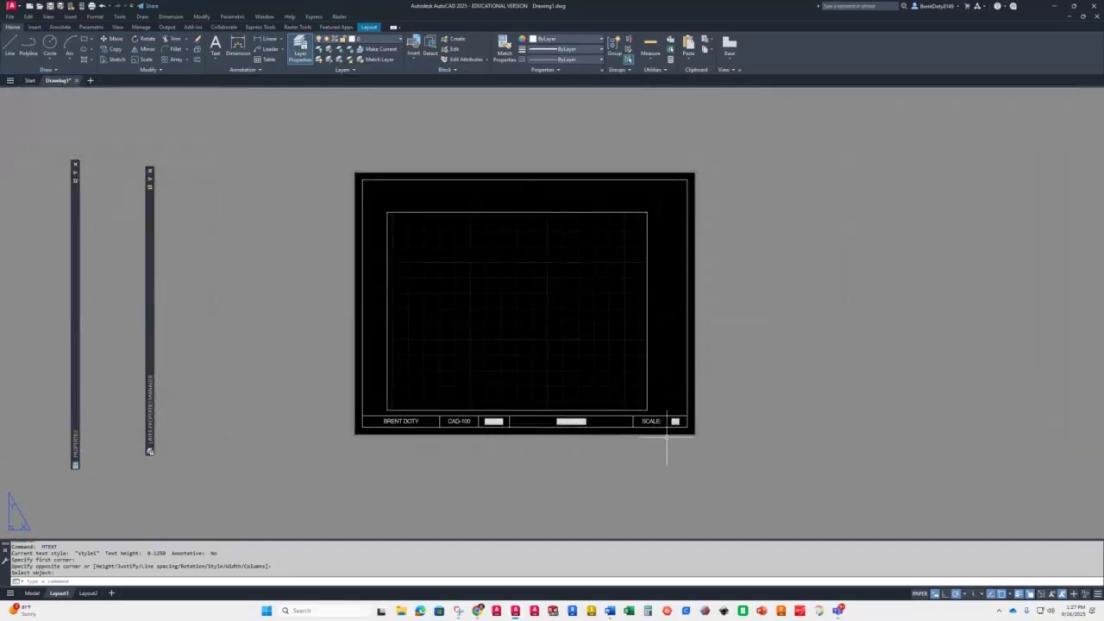
scroll(661, 450, up, 5)
scroll(658, 450, up, 2)
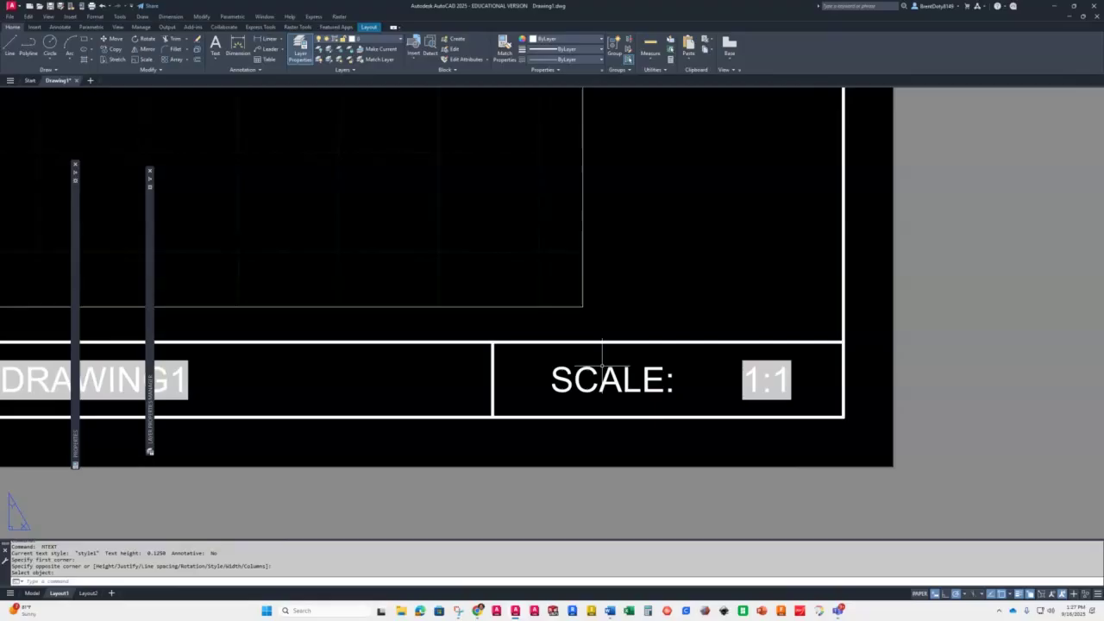
double_click(610, 379)
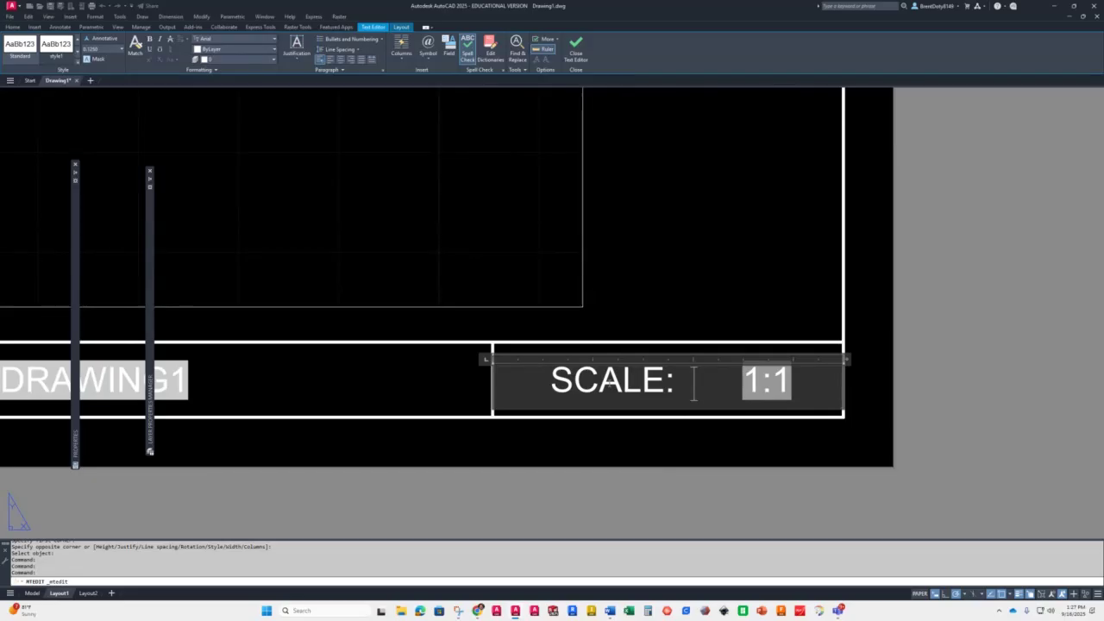
key(BackSpace)
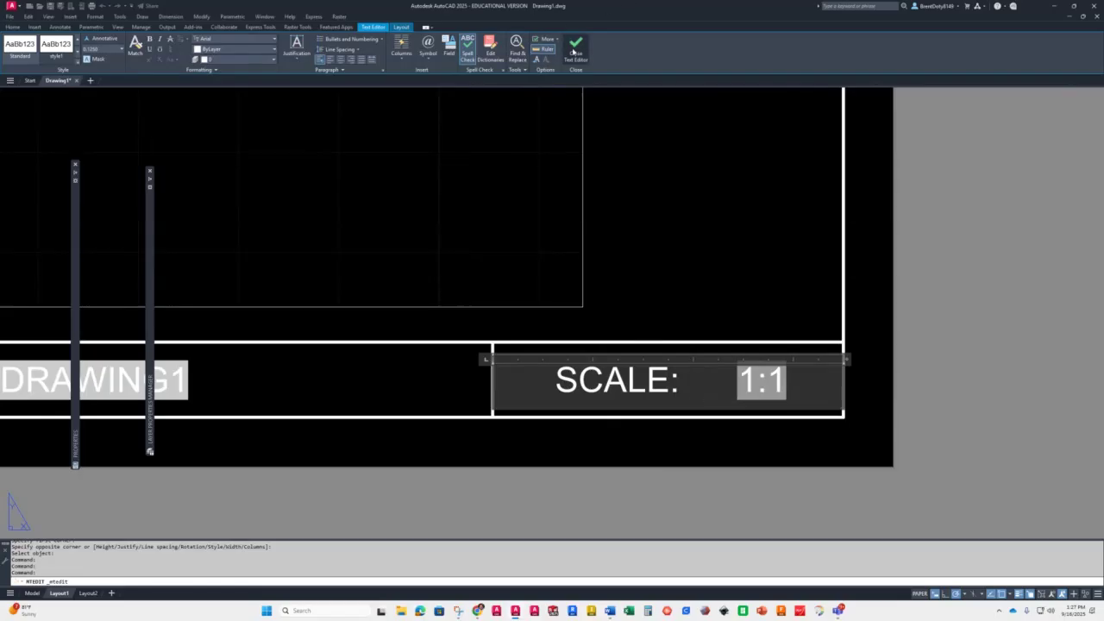
click(577, 49)
scroll(437, 357, down, 5)
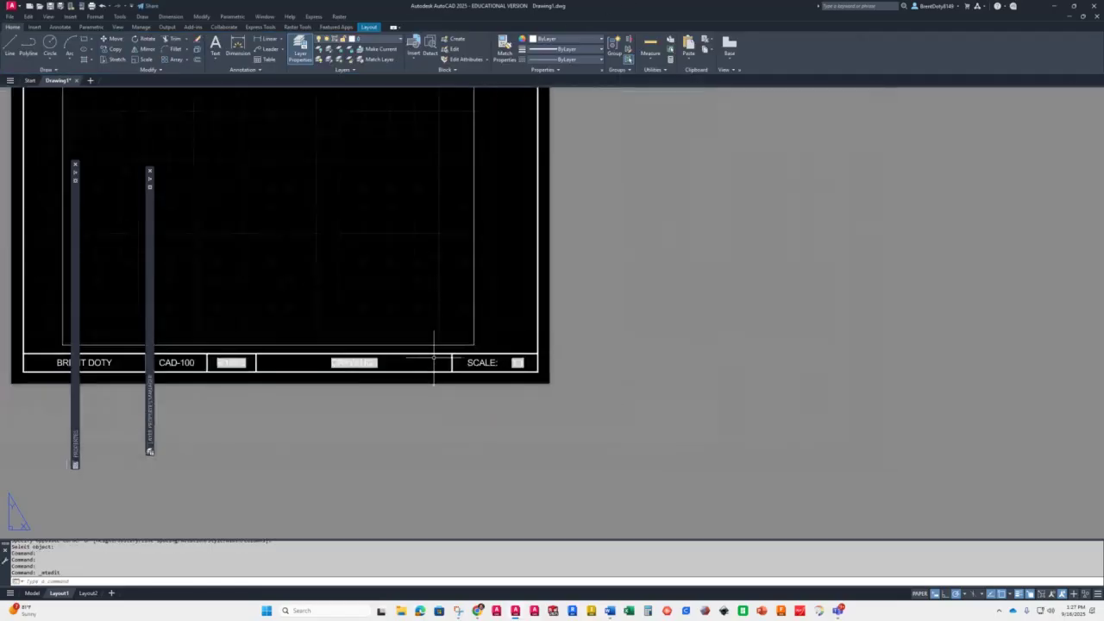
- Stretch the viewport's corners to the border's upper-right corner and the title block's upper-left corner so it fills the drawing area
middle_drag(290, 323, 573, 403)
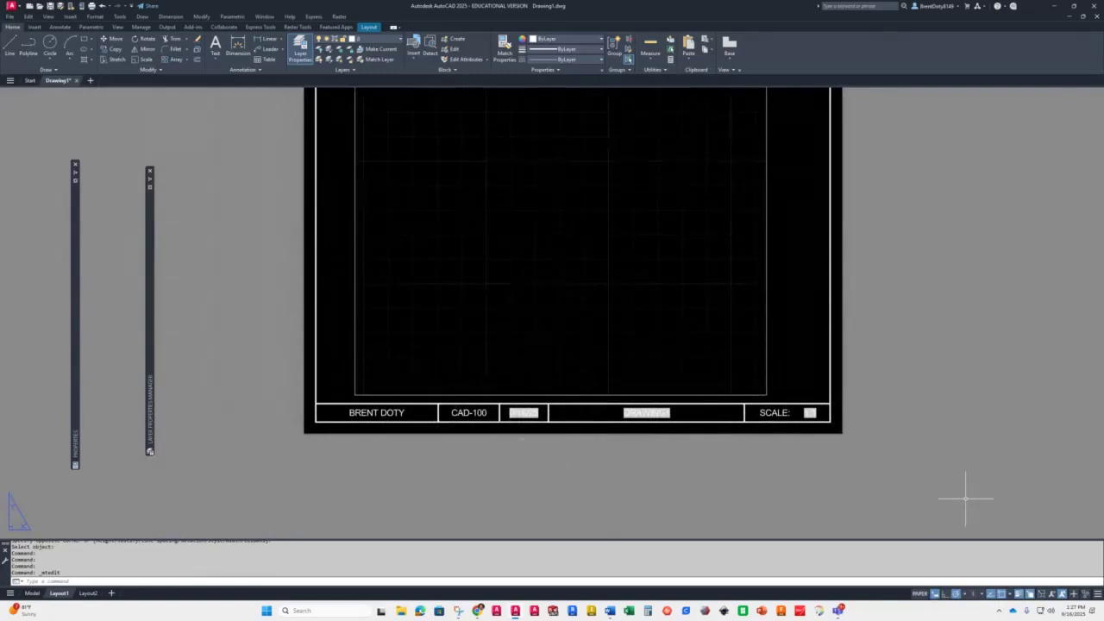
middle_drag(649, 255, 560, 327)
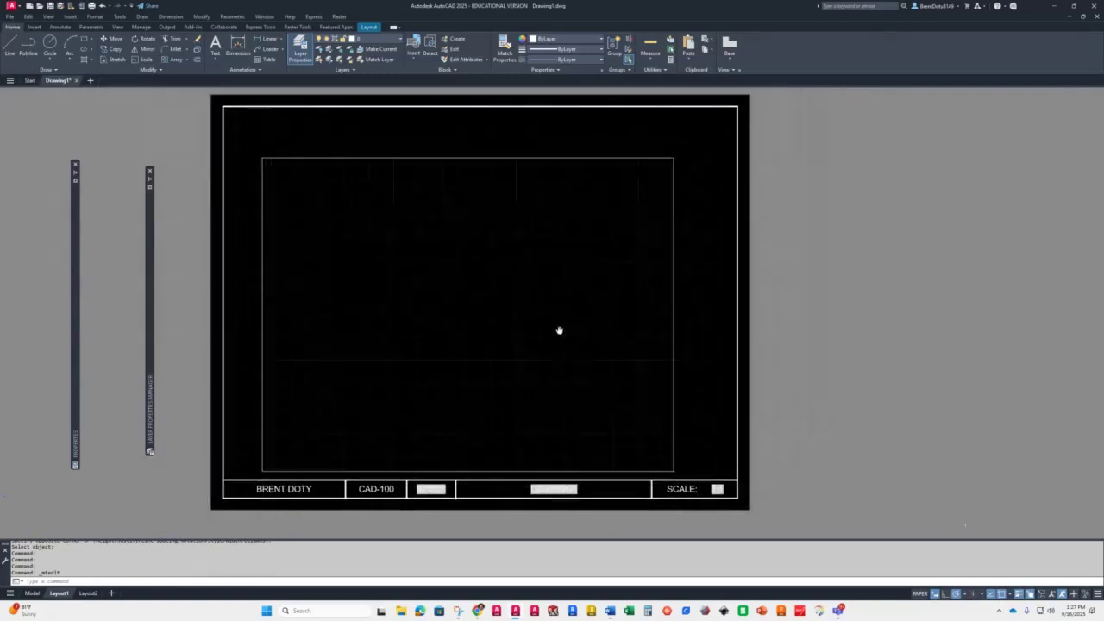
click(664, 158)
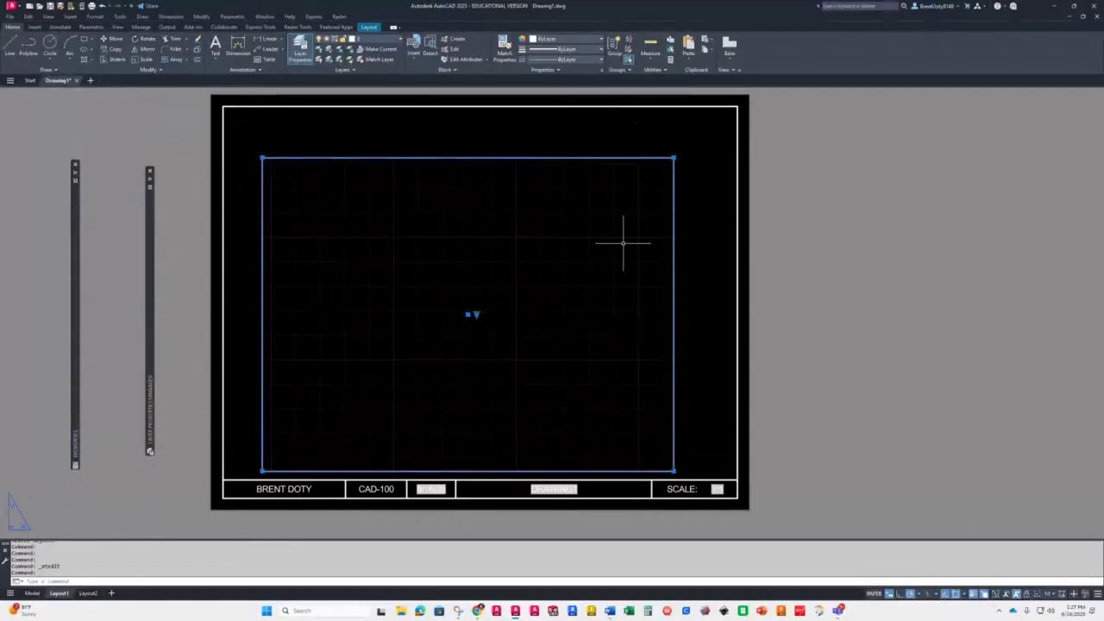
click(674, 158)
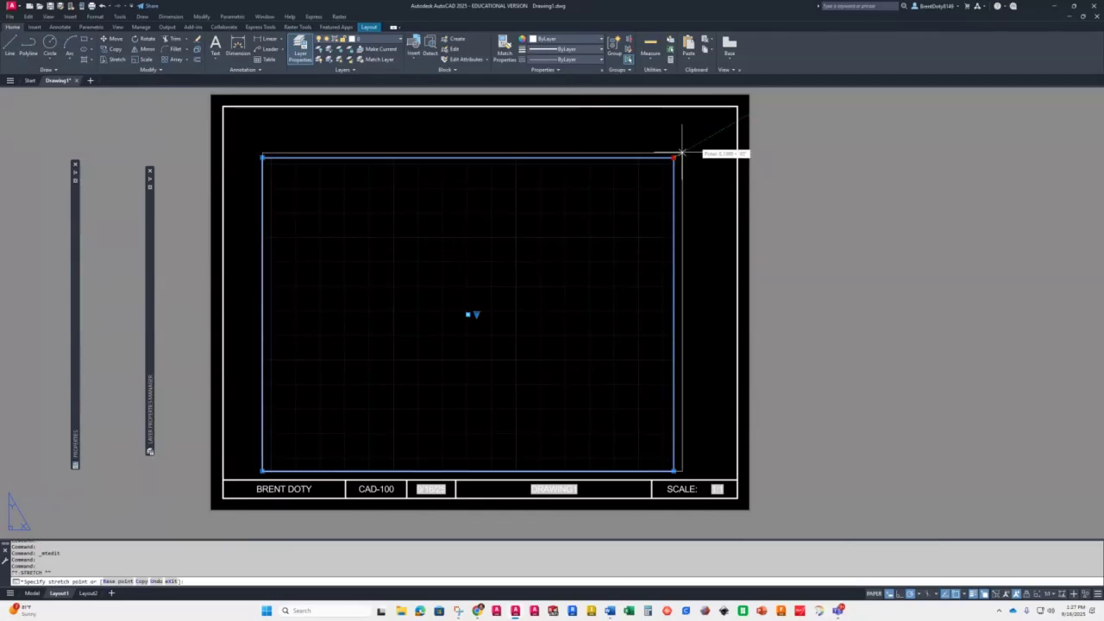
click(737, 107)
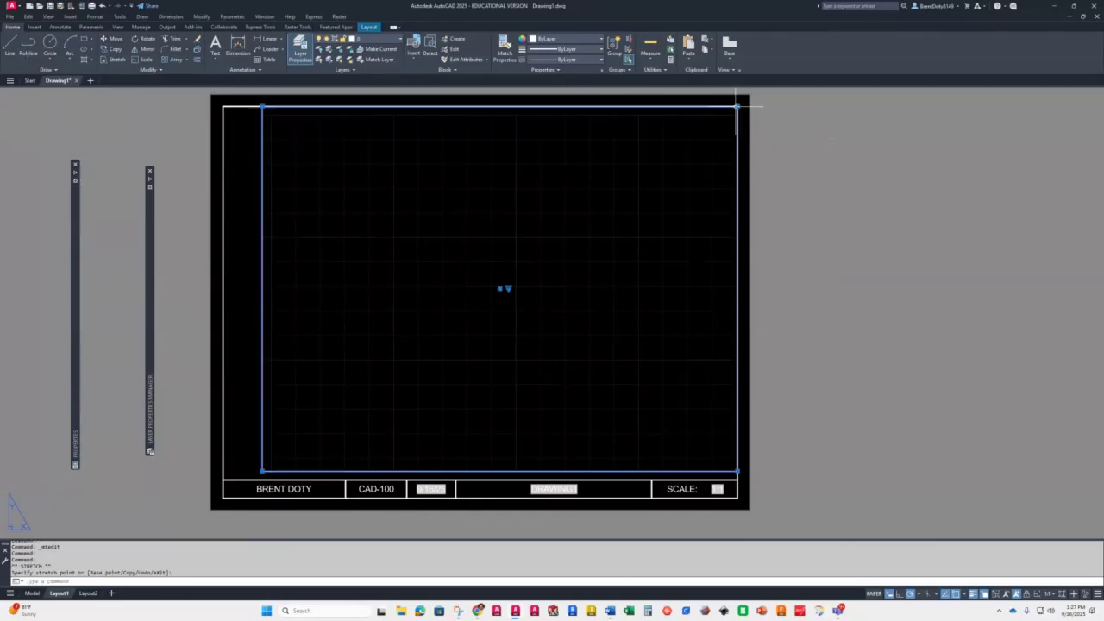
click(261, 471)
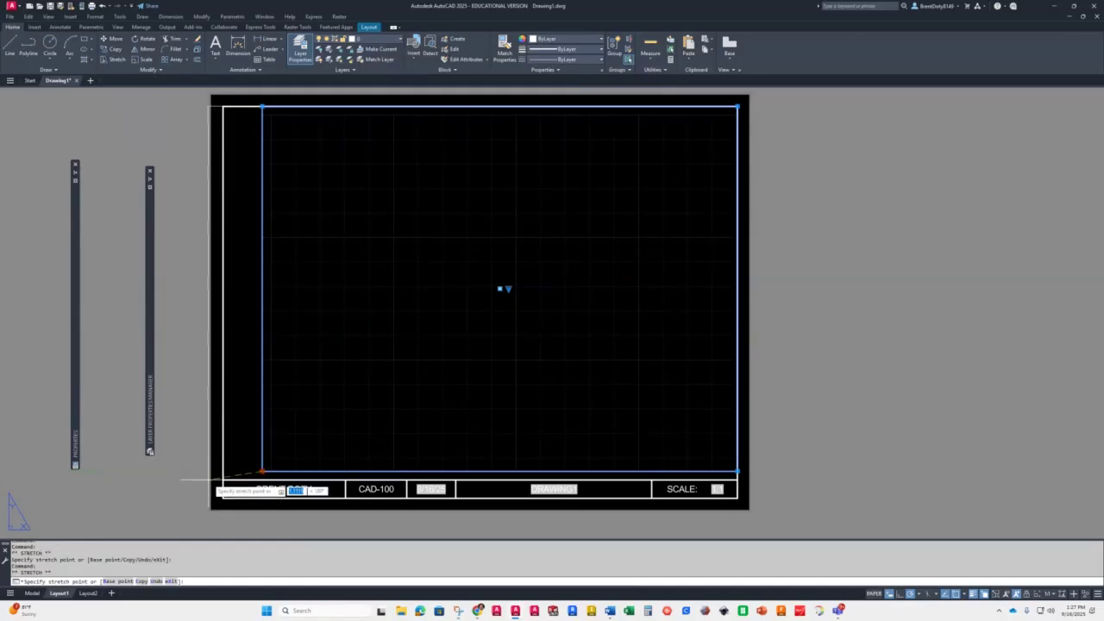
click(224, 479)
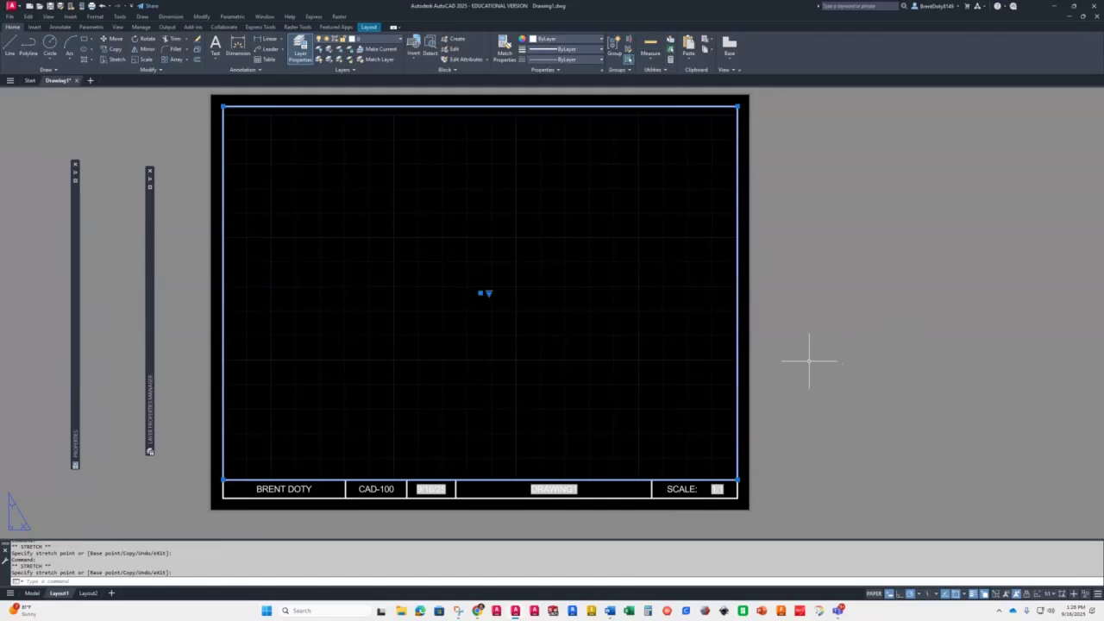
key(Escape)
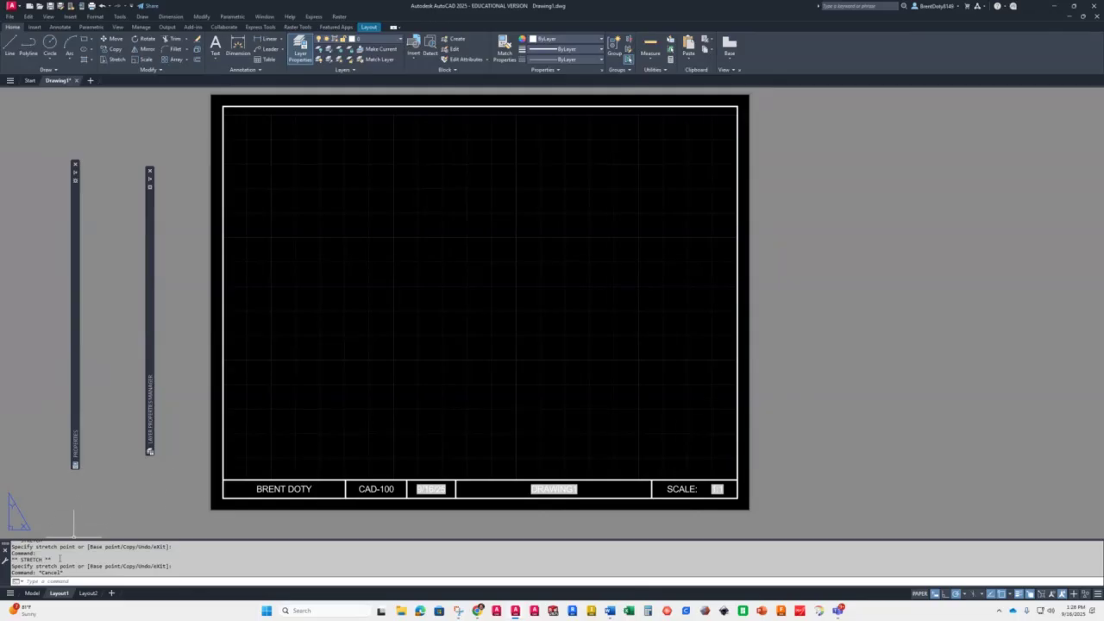
- Compare model space with the Layout1 sheet, ending on Layout1
click(30, 594)
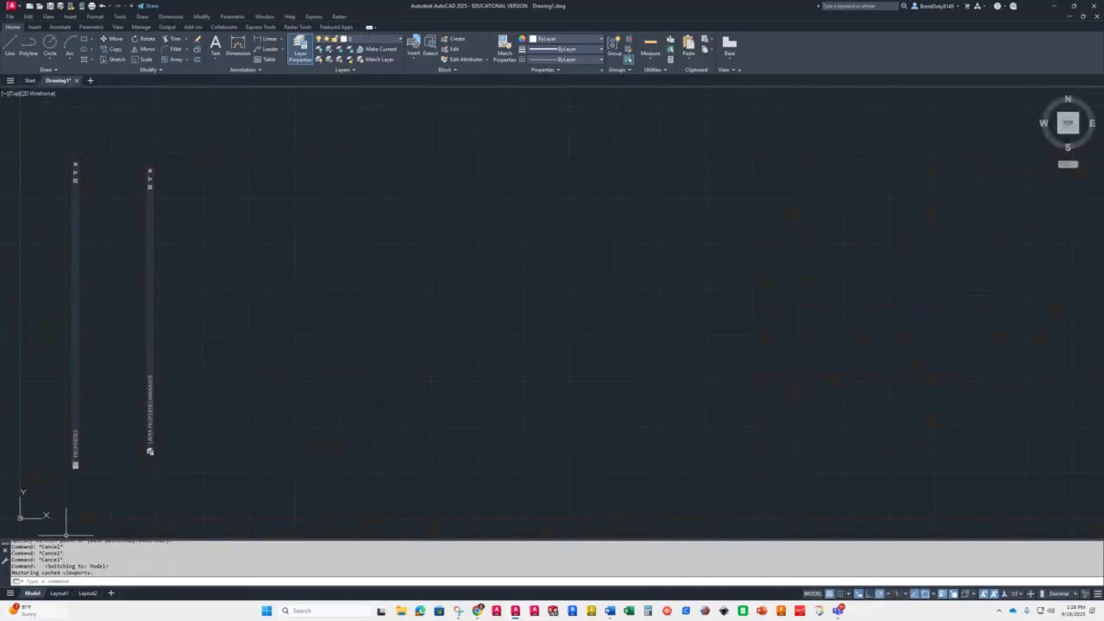
mouse_move(52, 608)
click(59, 593)
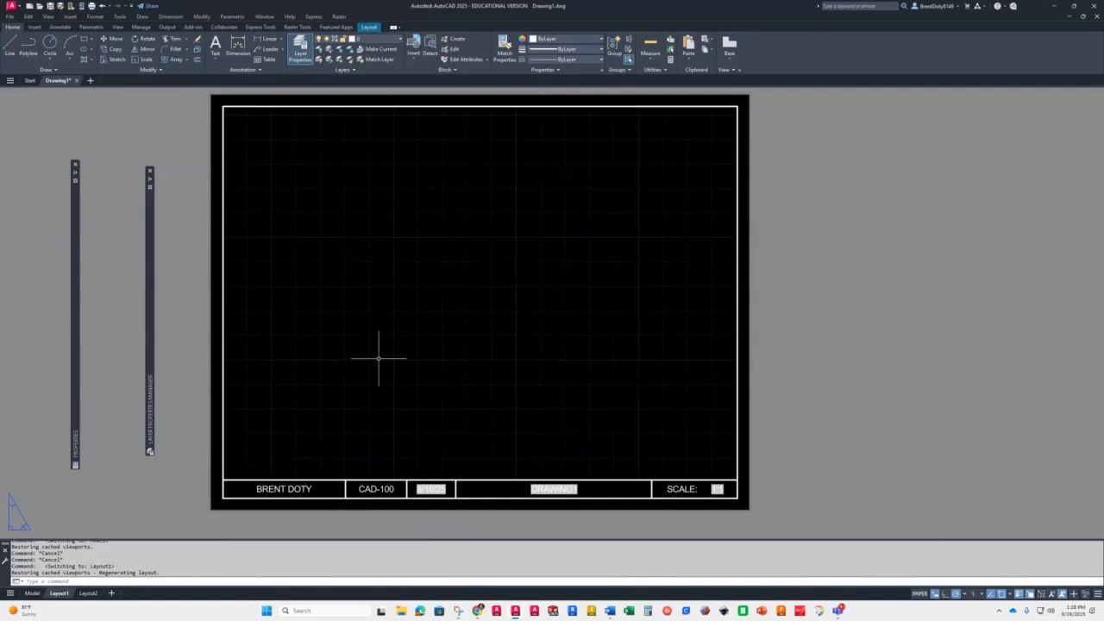
click(31, 593)
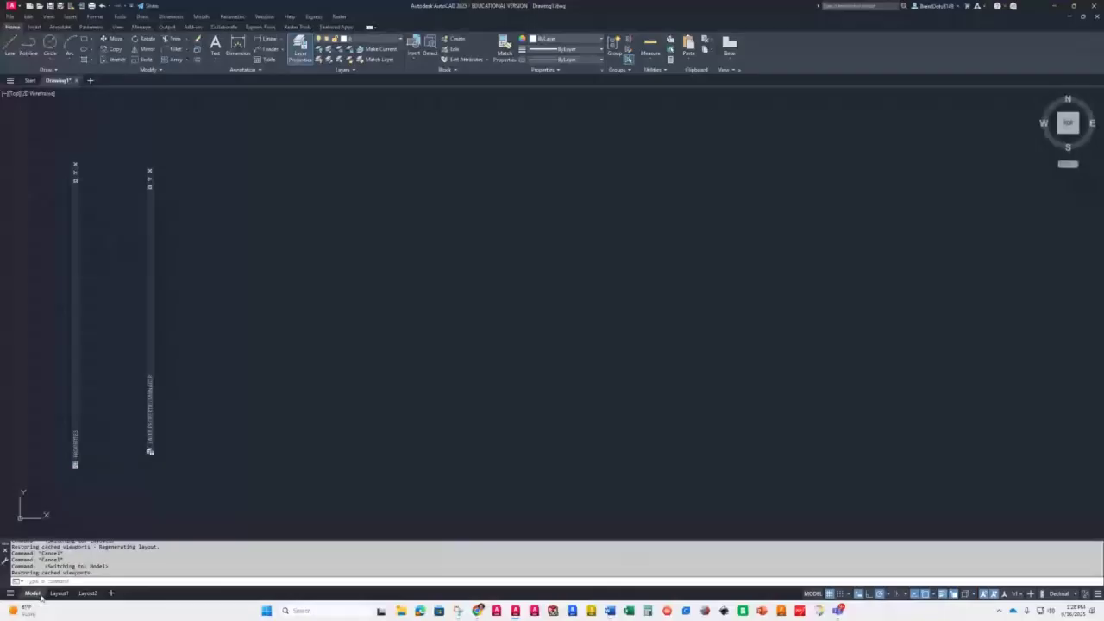
click(59, 594)
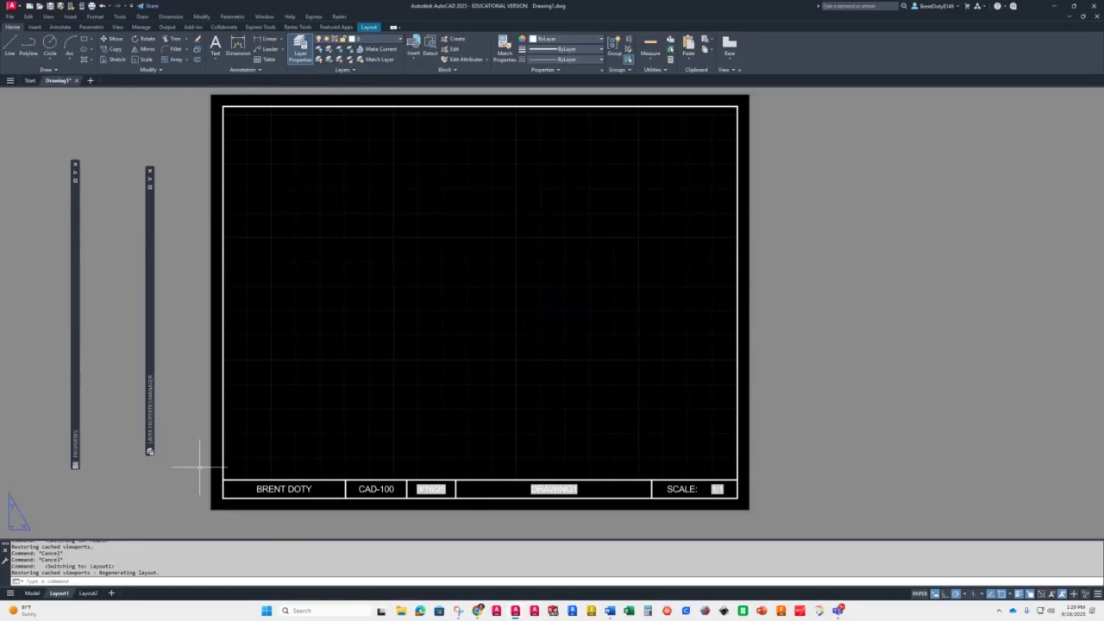
- Delete Layout2 from the drawing
click(86, 595)
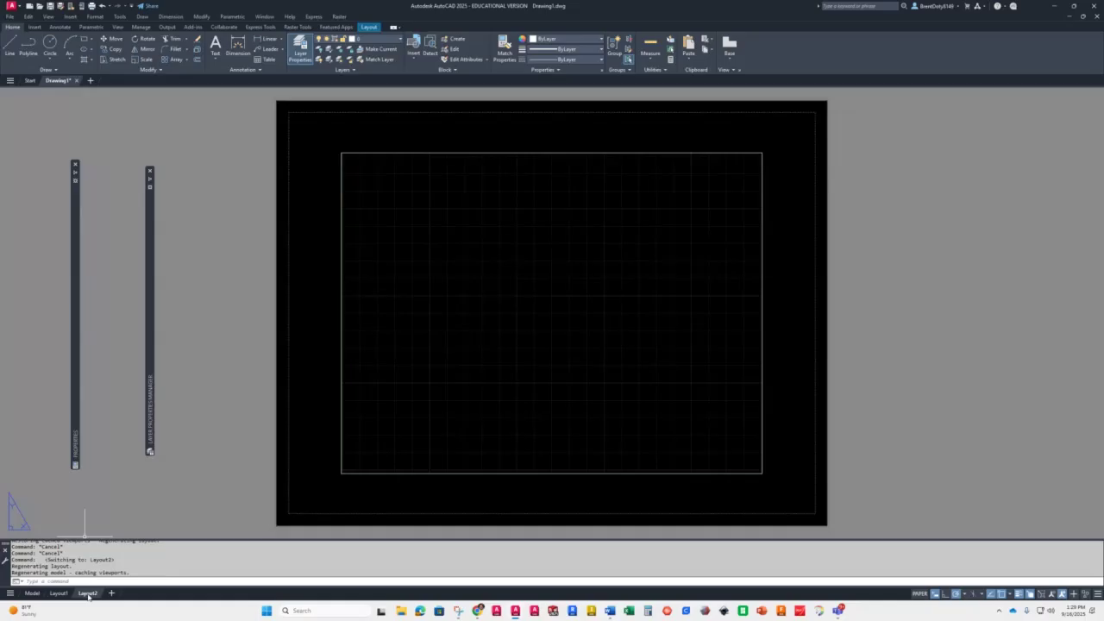
right_click(88, 595)
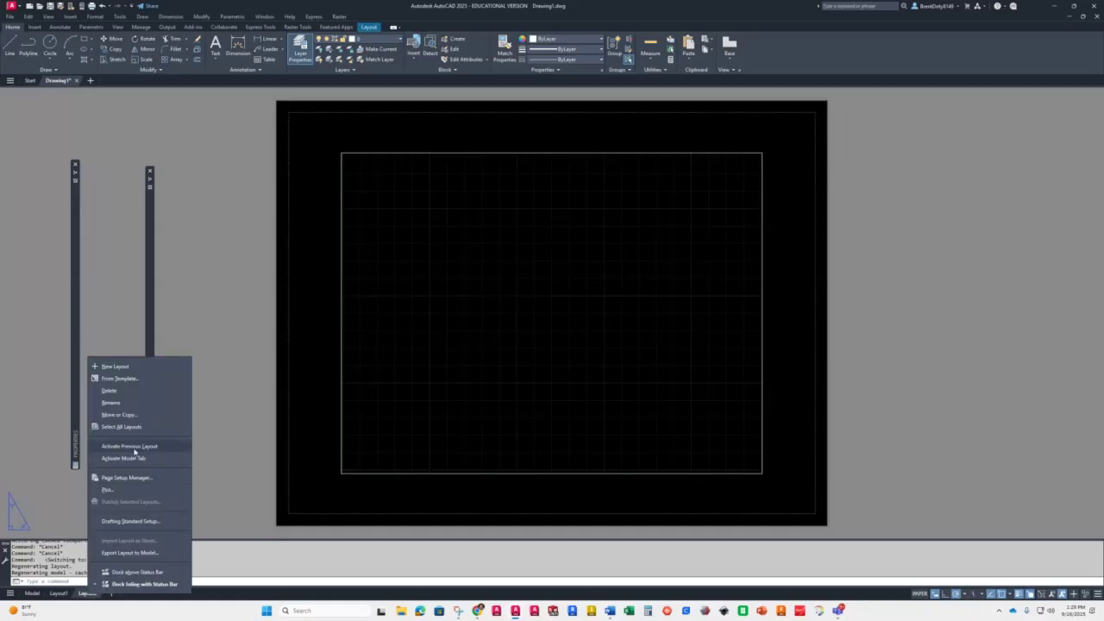
click(109, 391)
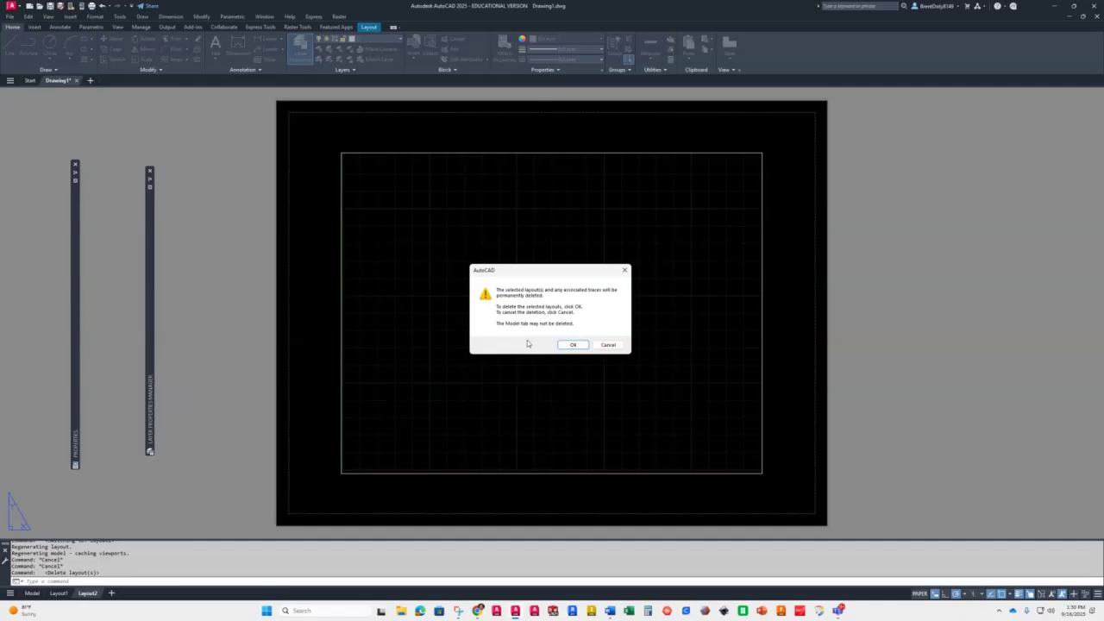
click(574, 345)
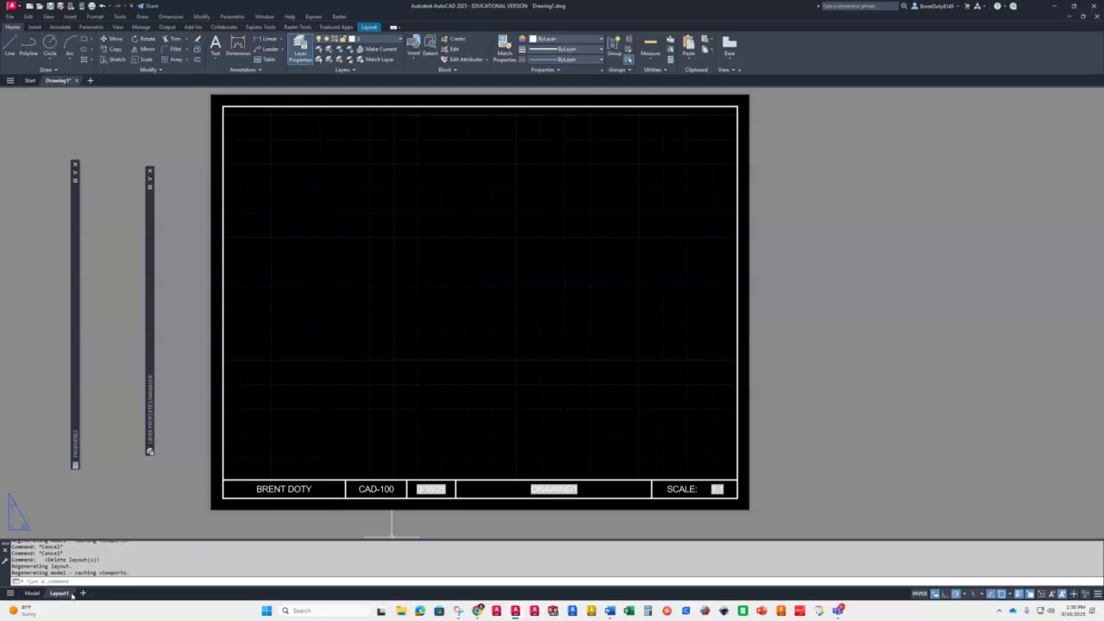
- Create a copy of Layout1 and place it at the end of the layouts
right_click(57, 593)
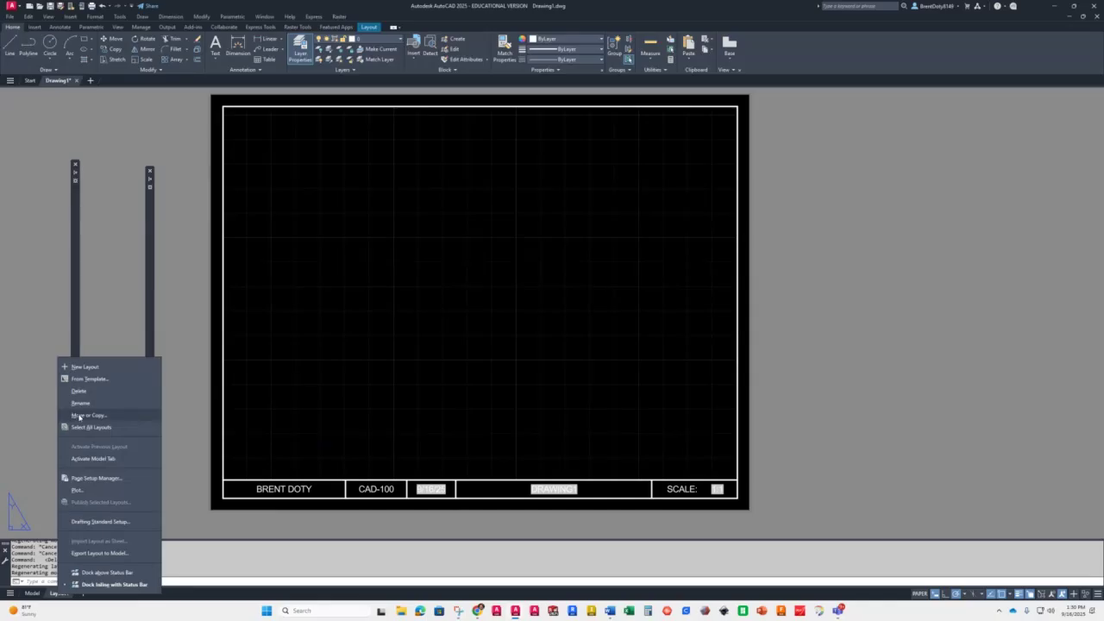
click(79, 418)
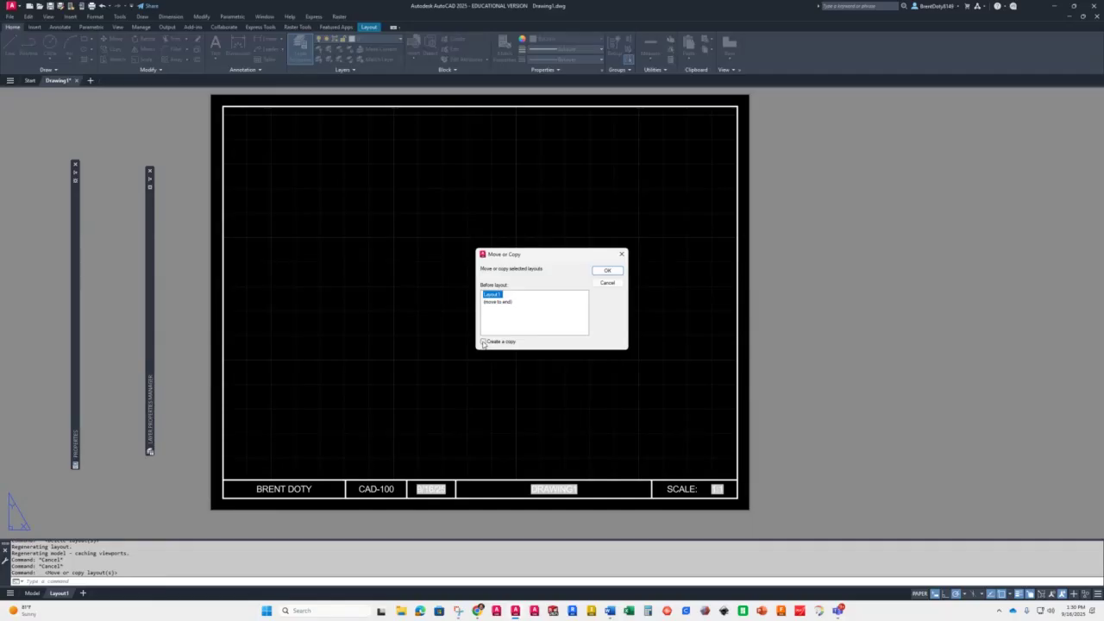
click(484, 341)
click(493, 303)
click(610, 271)
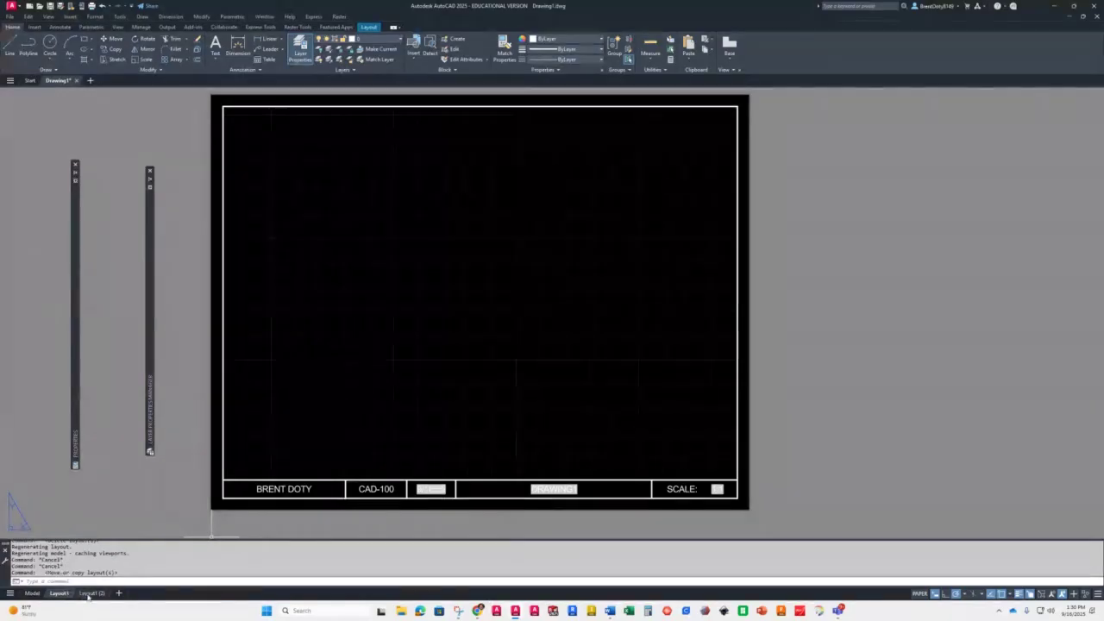
- Rename Layout1 as INCH
mouse_move(101, 595)
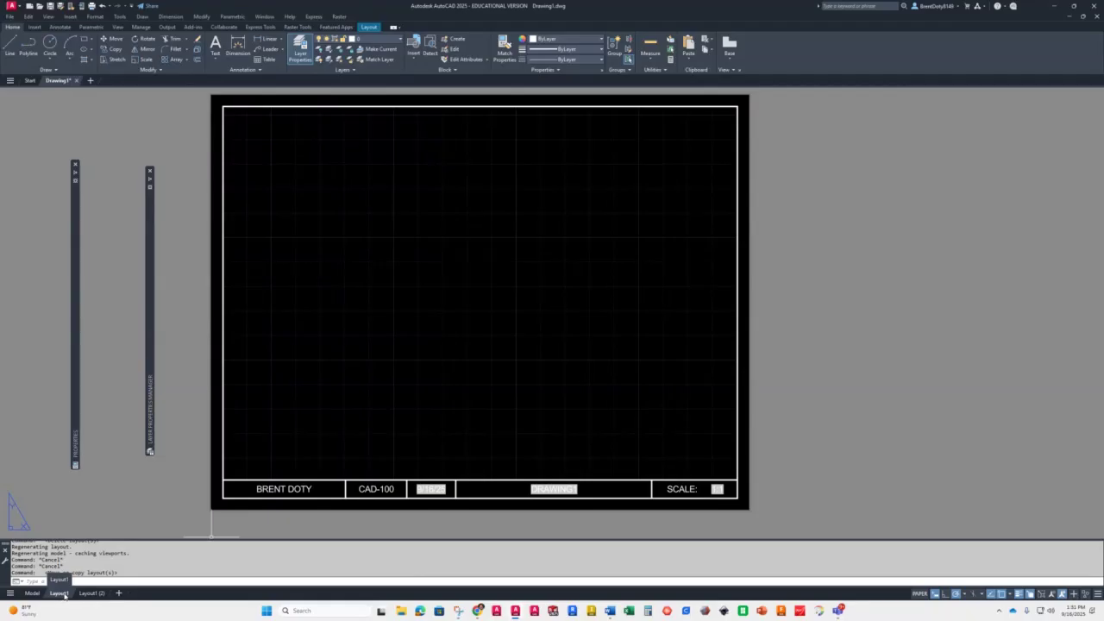
right_click(59, 594)
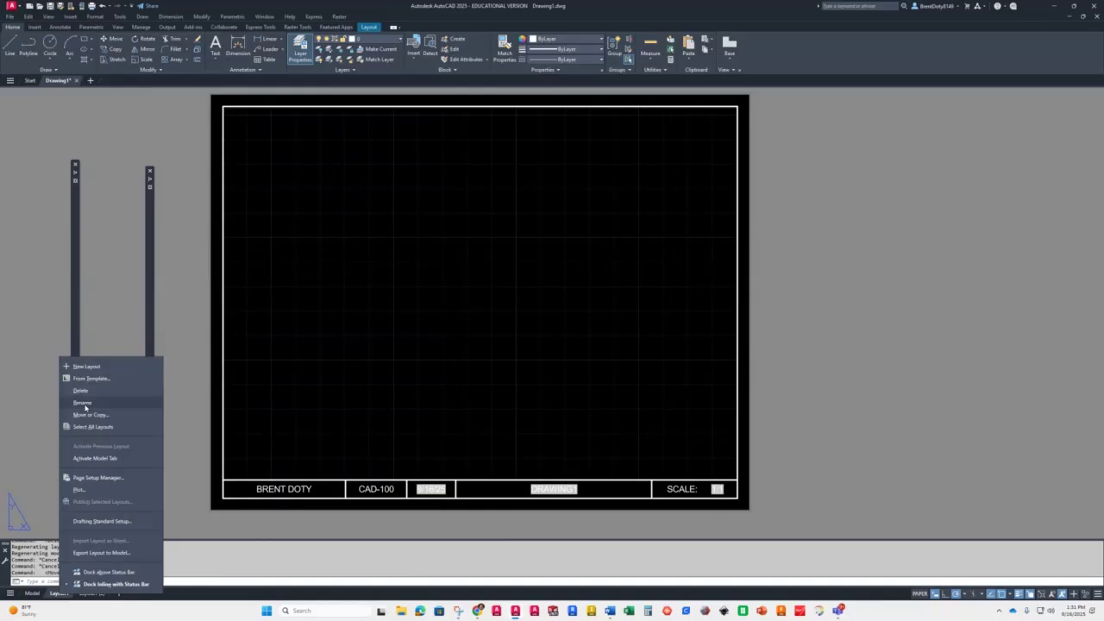
key(Escape)
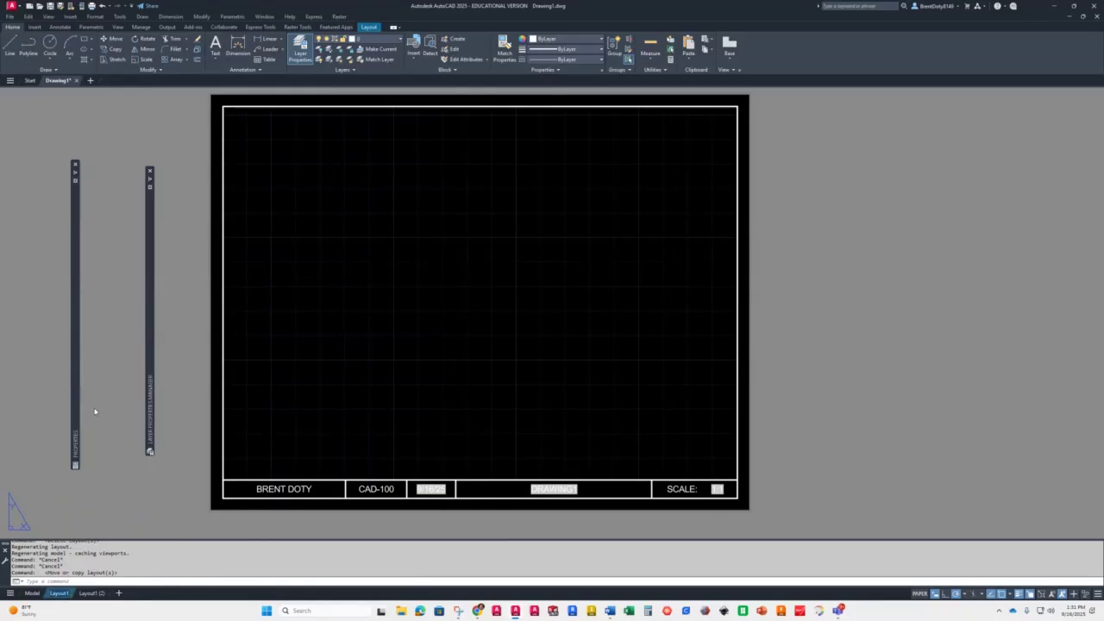
text(INCH)
key(Return)
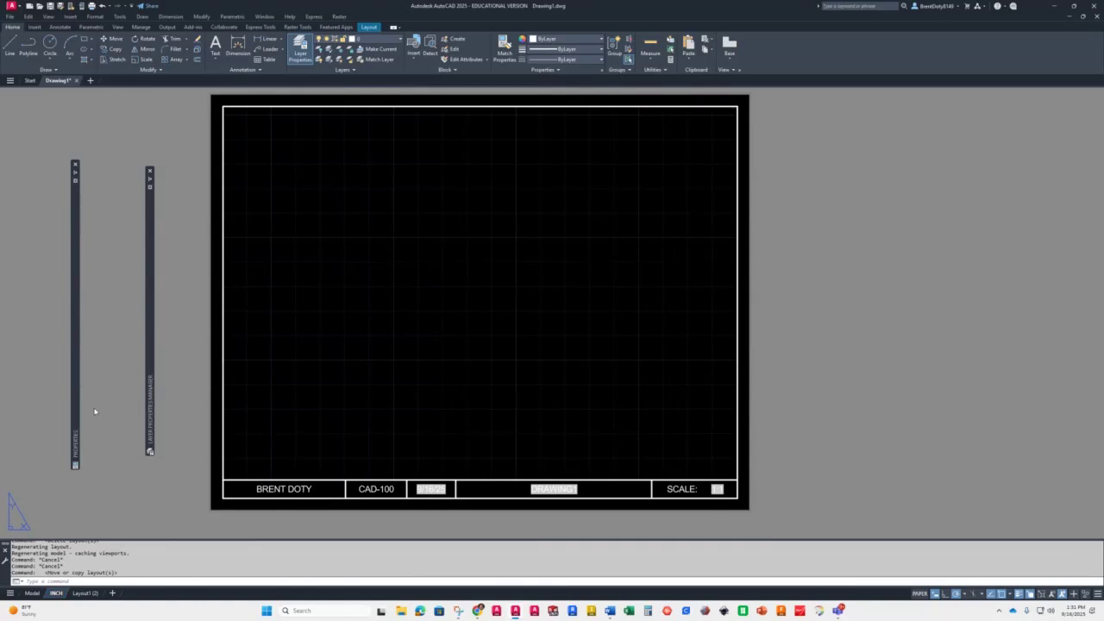
- Switch to the copied layout and rename it METRIC
click(84, 593)
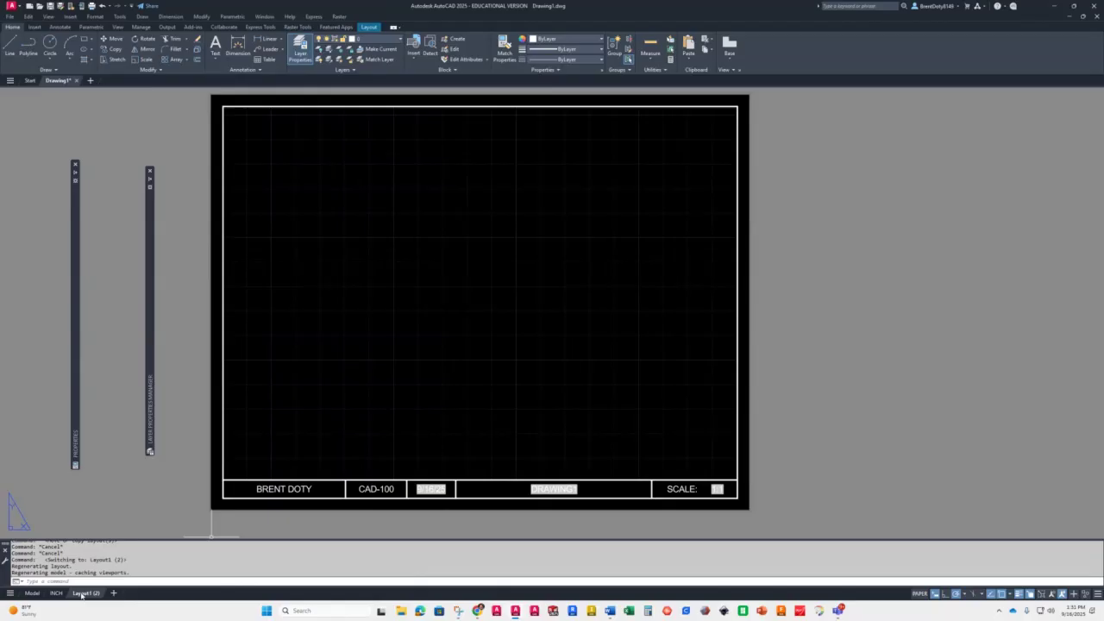
right_click(82, 594)
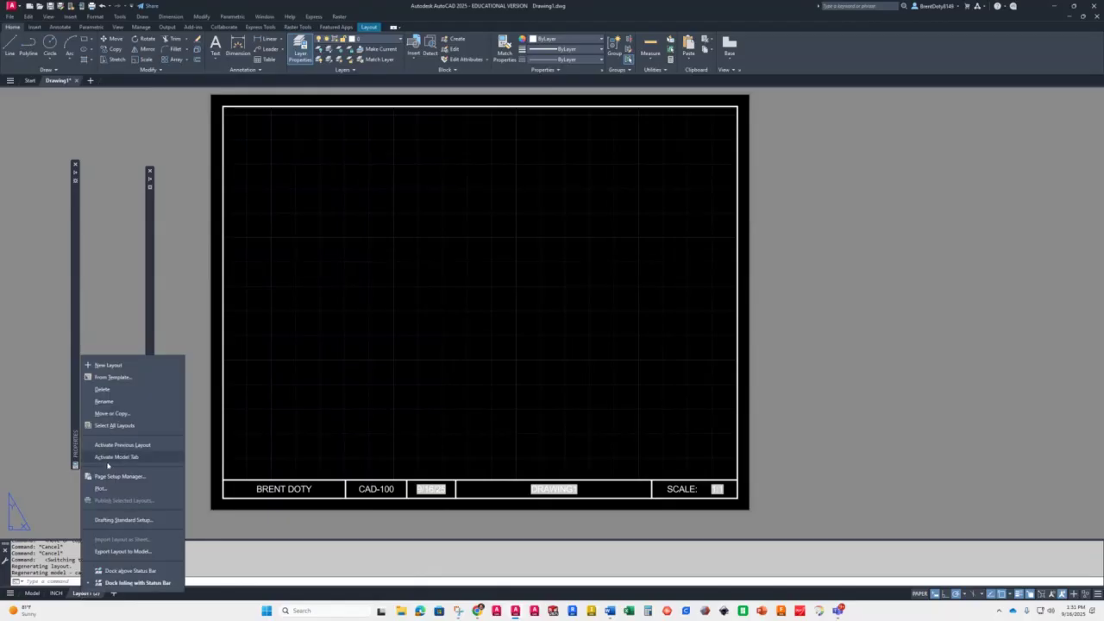
click(102, 402)
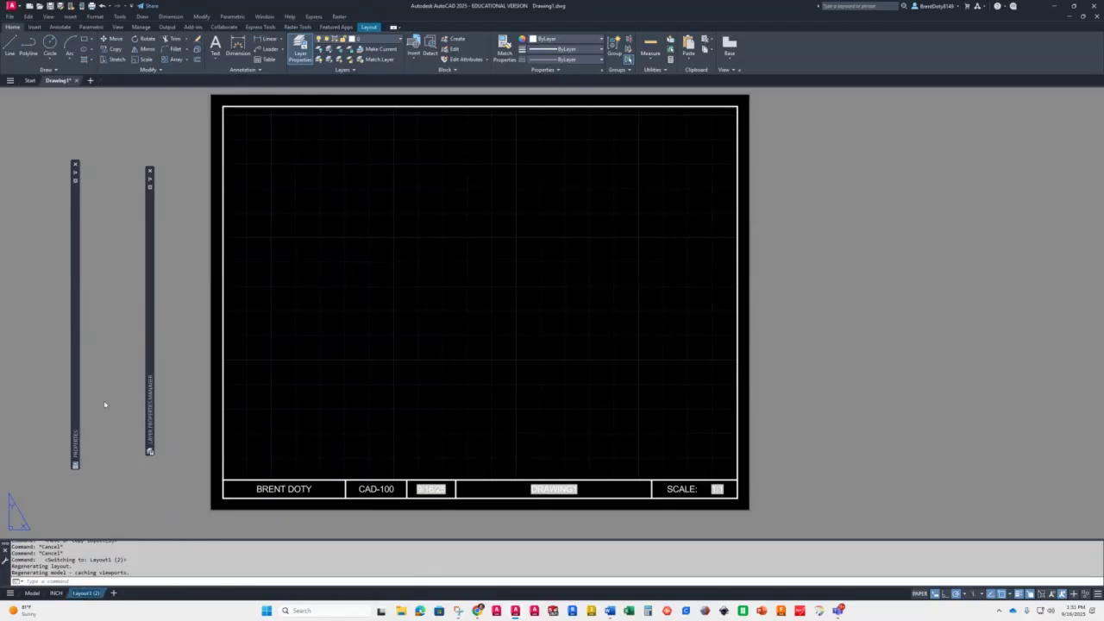
text(METRIC)
key(Return)
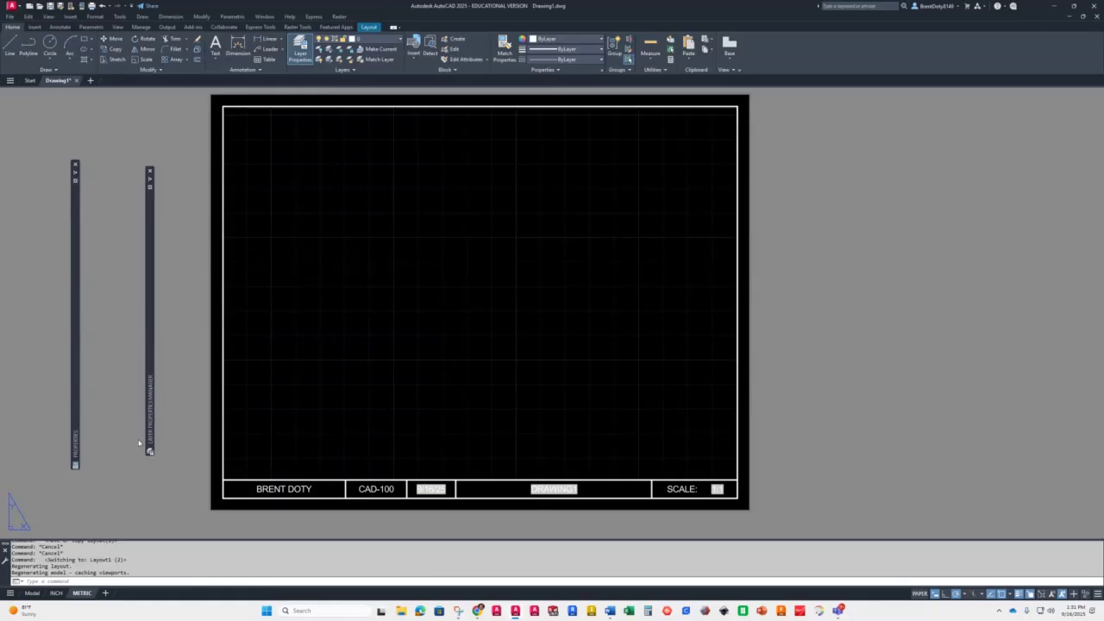
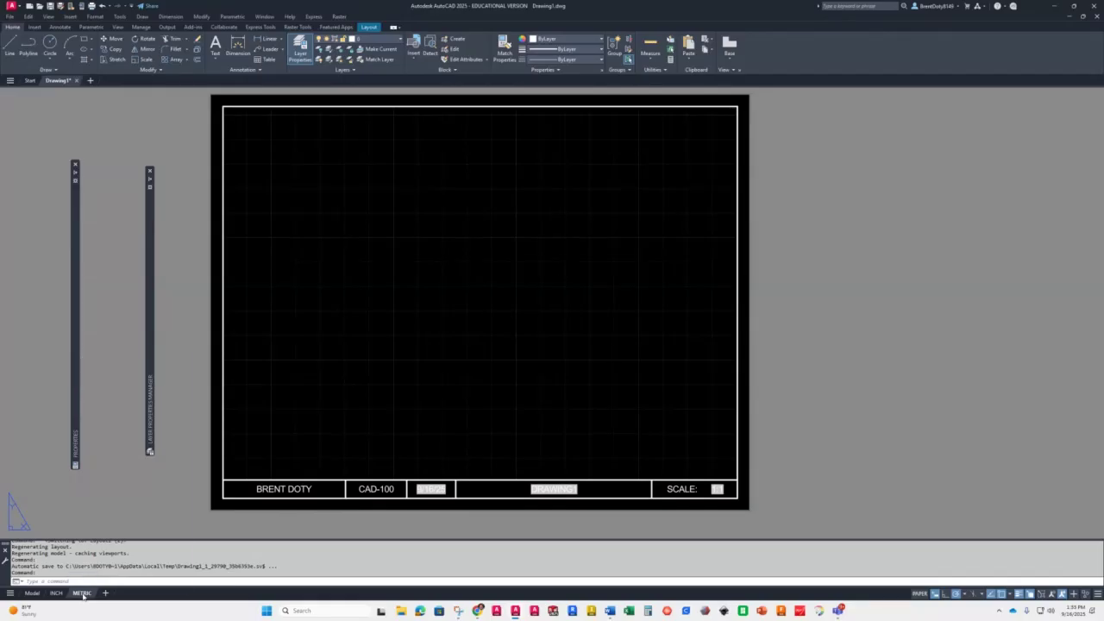
- Modify the METRIC layout's page setup to use millimetres as plot units with a 1:1 plot scale
right_click(82, 594)
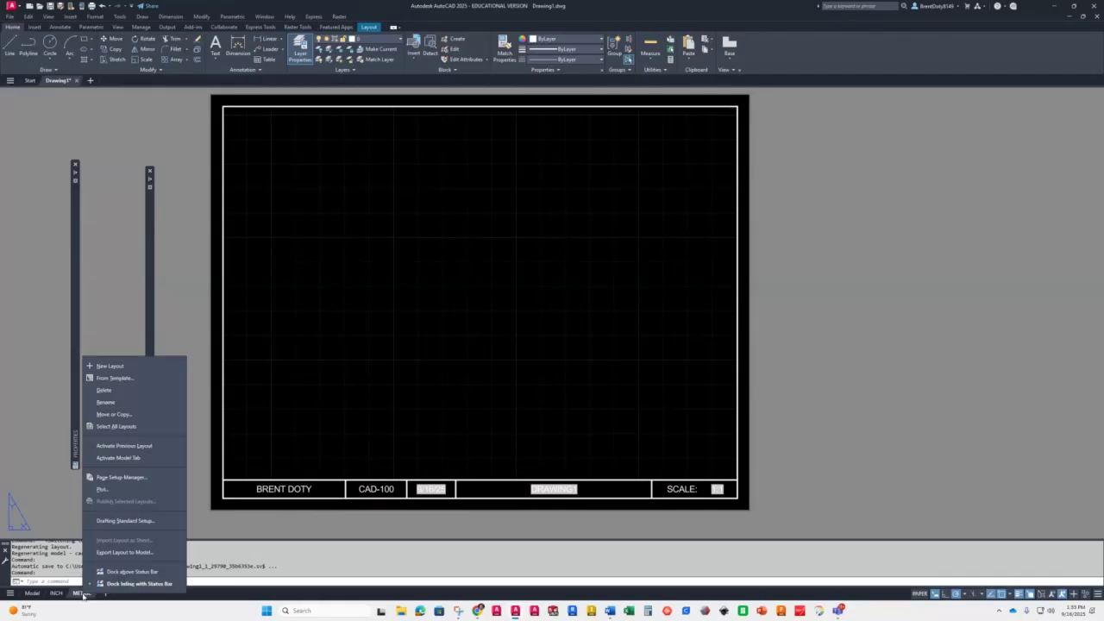
click(108, 477)
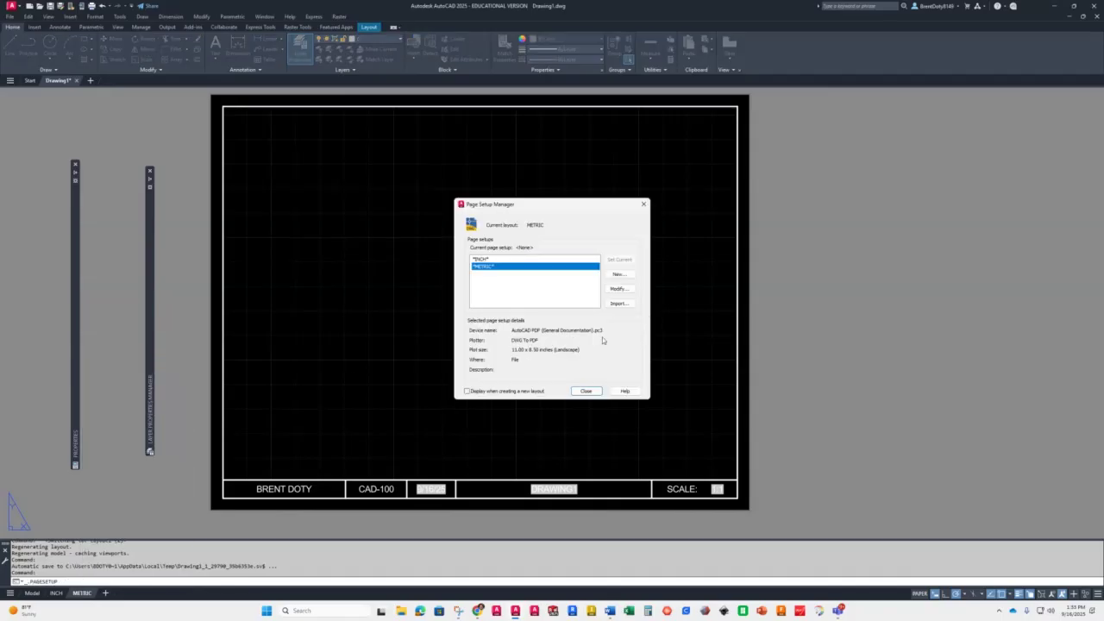
click(608, 289)
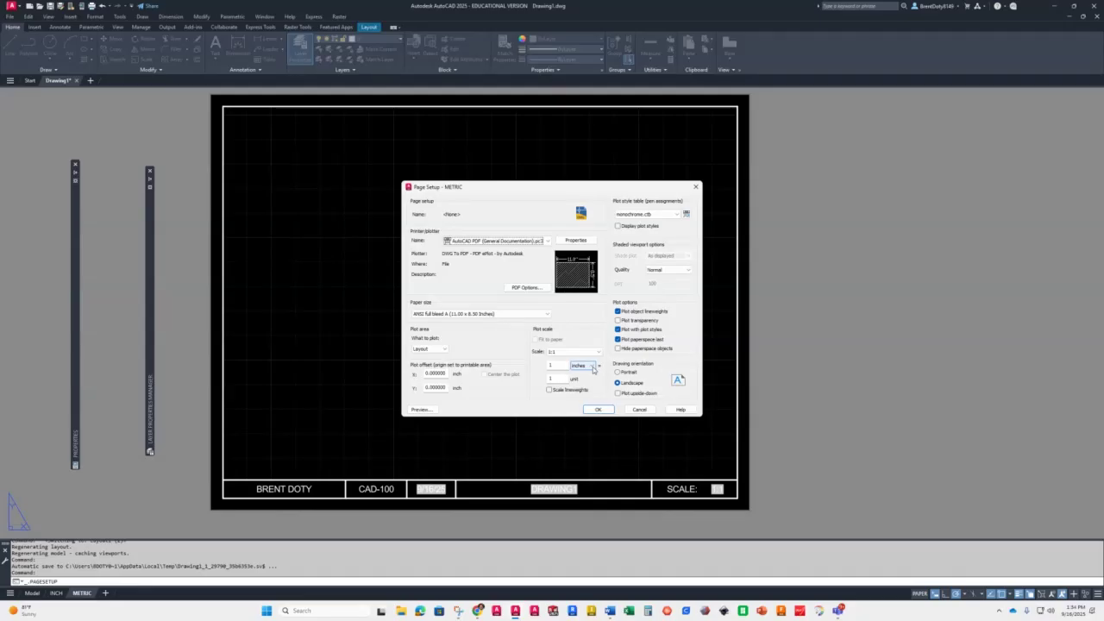
click(583, 366)
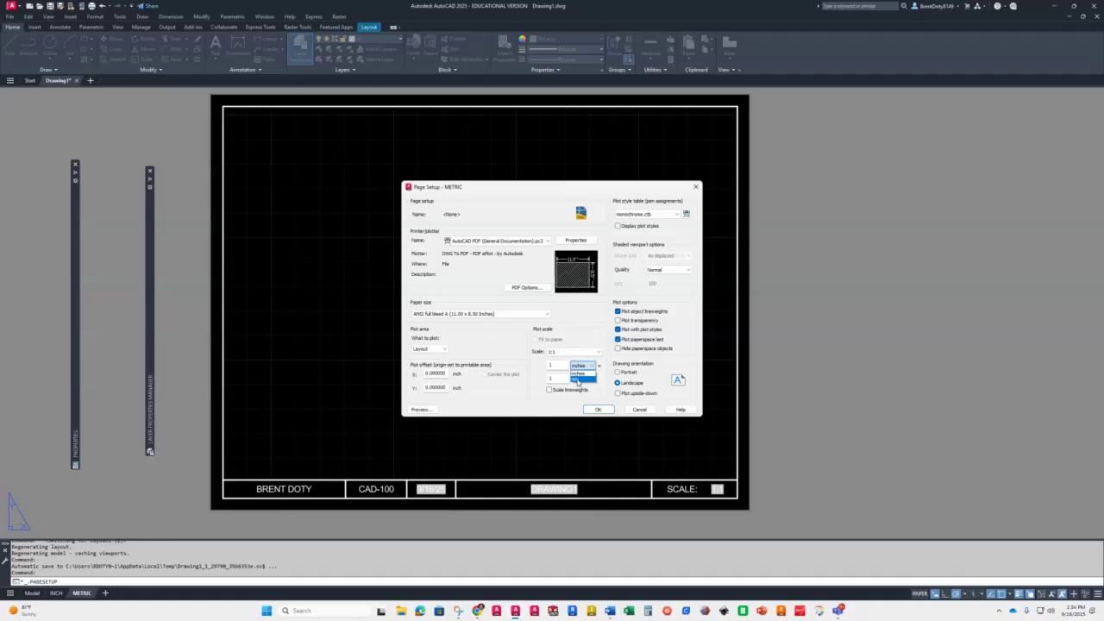
click(578, 380)
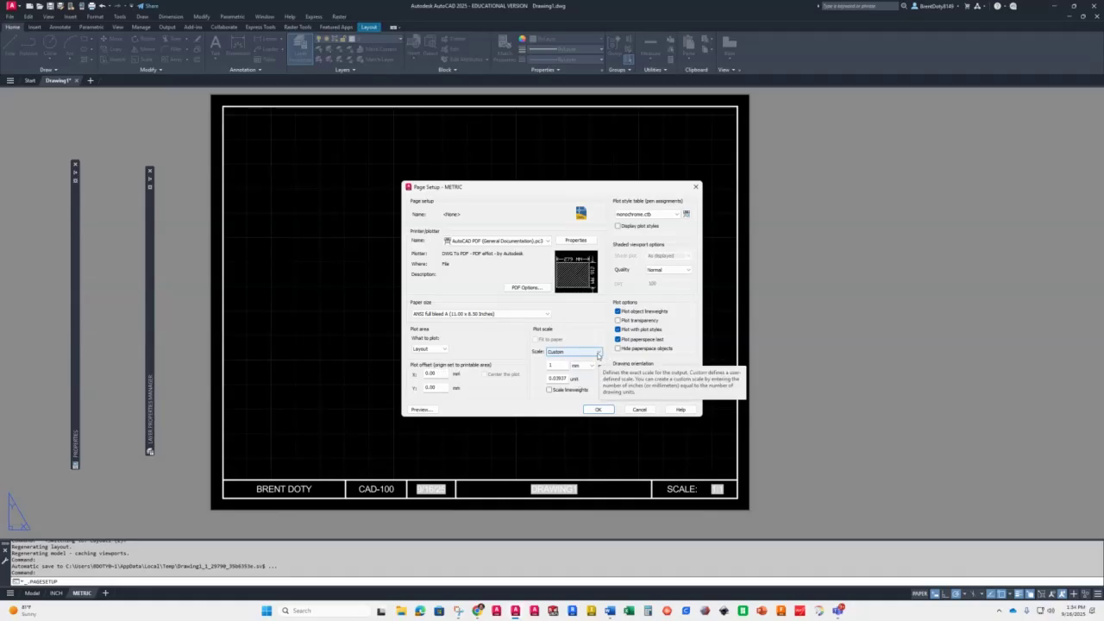
click(598, 353)
click(552, 365)
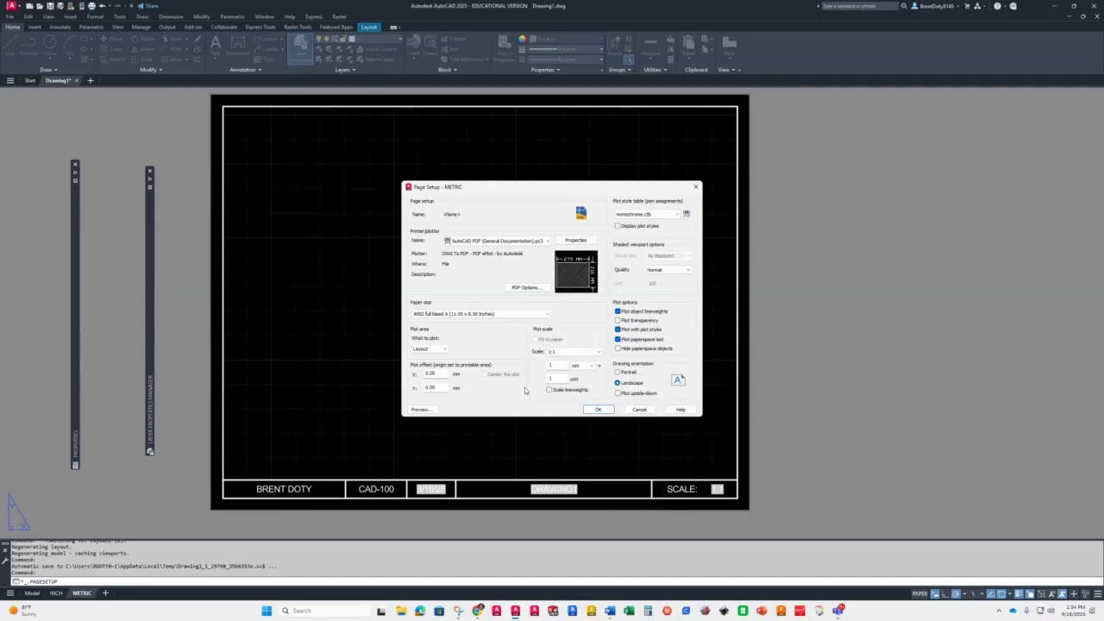
click(595, 409)
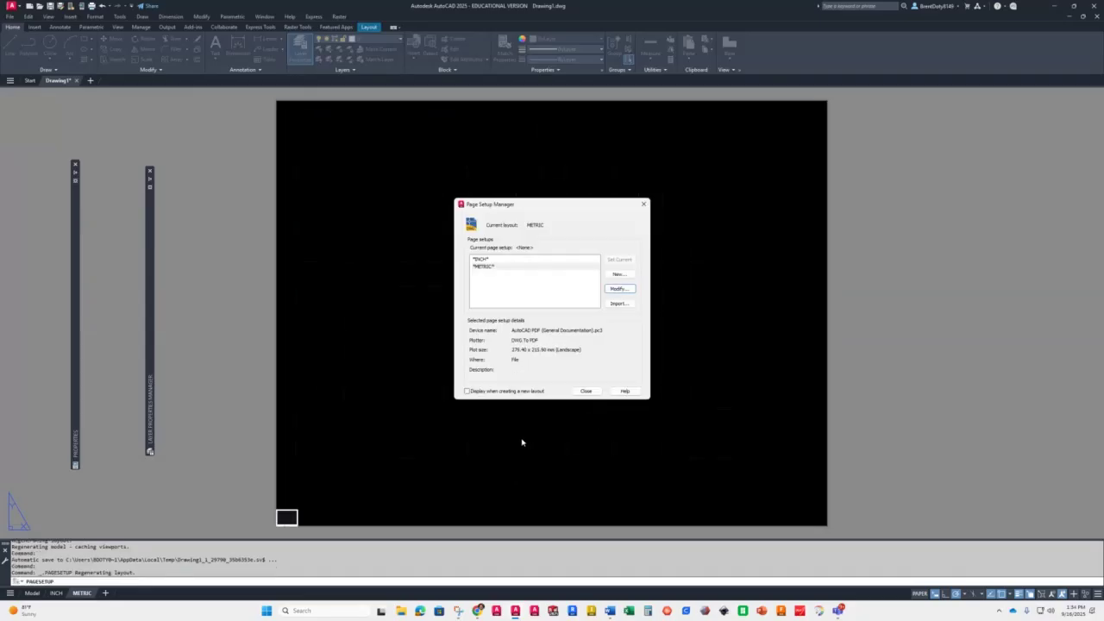
click(586, 391)
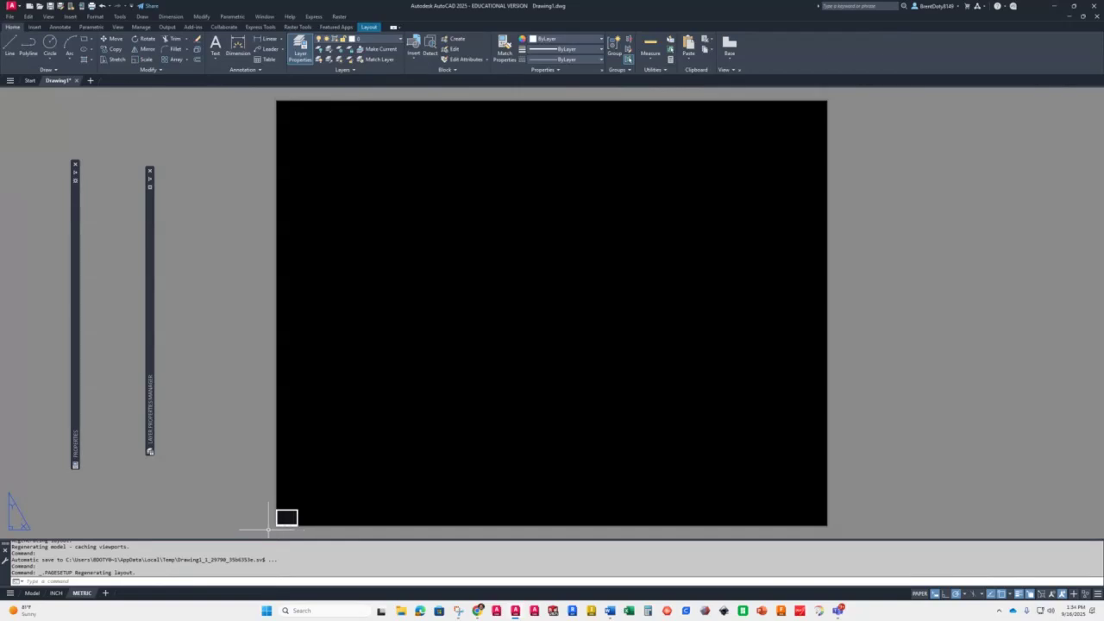
- Scale the METRIC layout's entire border, title block and viewport by a factor of 25.4 from base point 0,0
scroll(269, 527, up, 2)
scroll(270, 529, down, 2)
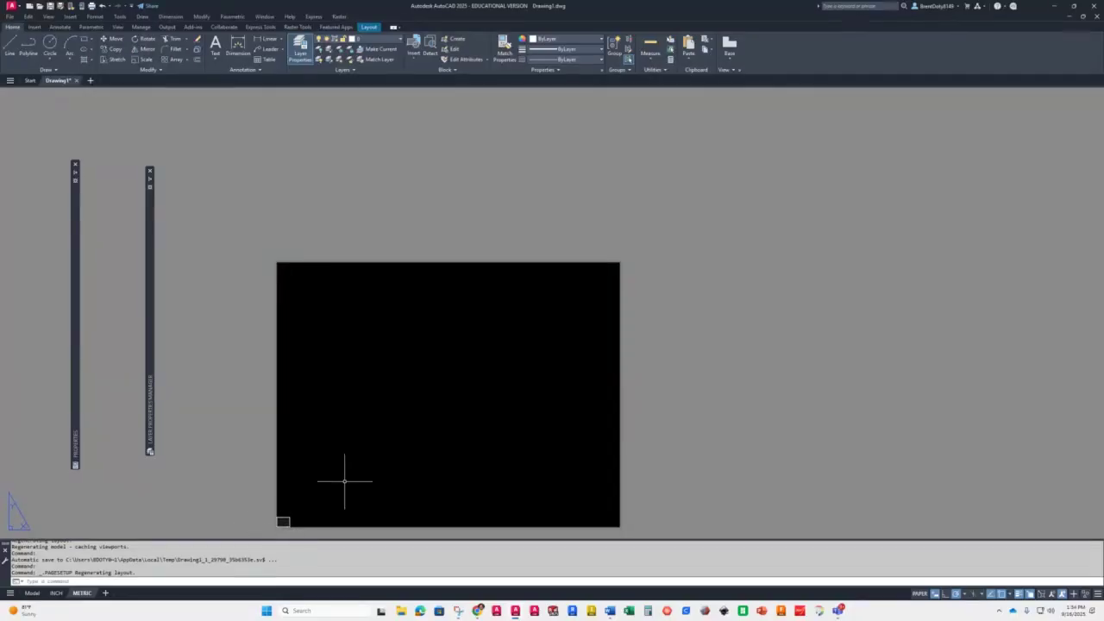
scroll(323, 504, up, 2)
mouse_move(350, 407)
middle_down()
mouse_move(348, 421)
mouse_move(369, 415)
middle_up()
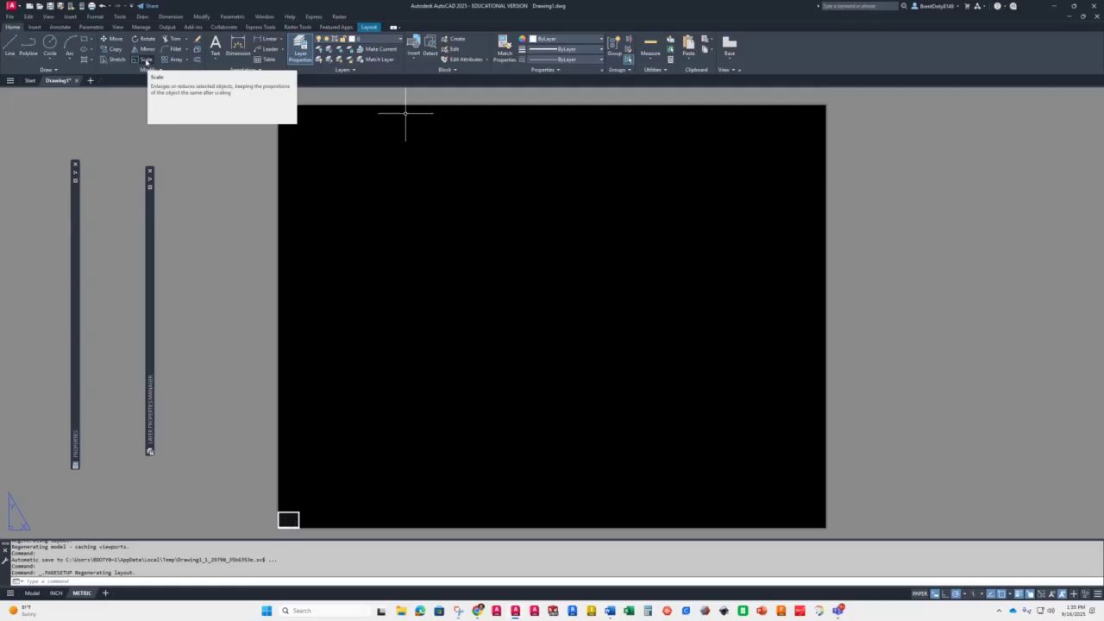
click(144, 59)
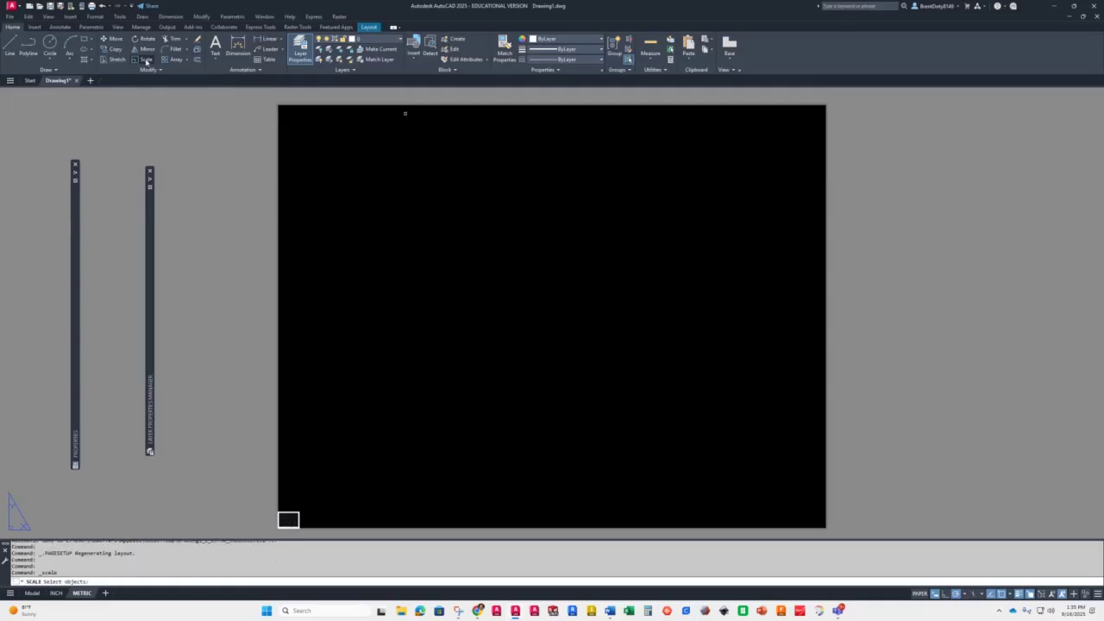
click(264, 493)
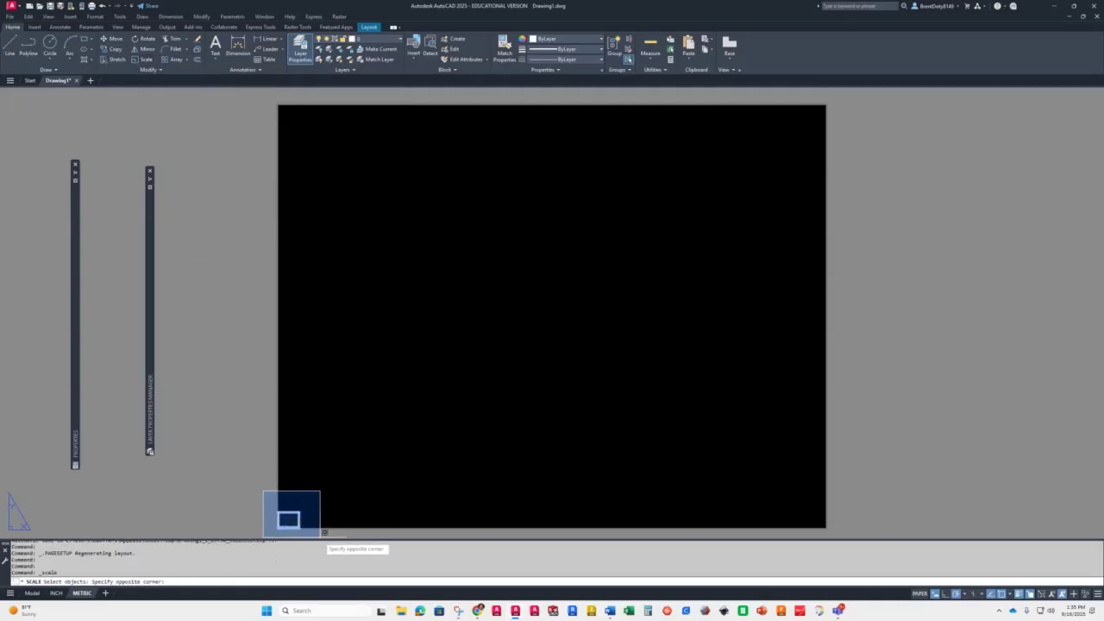
middle_drag(324, 532, 378, 479)
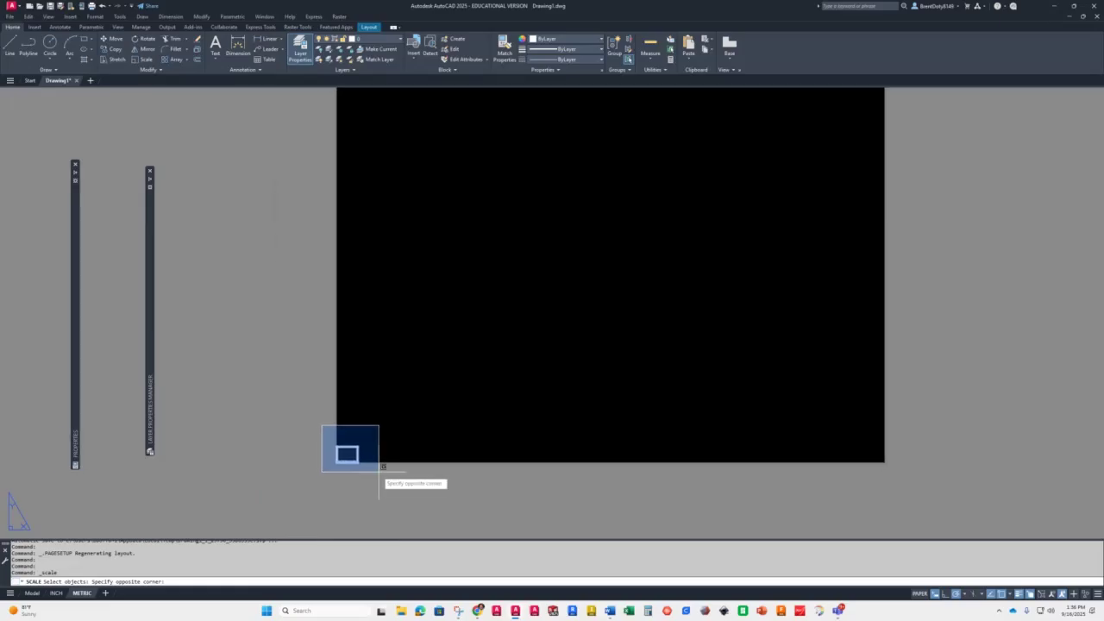
click(375, 483)
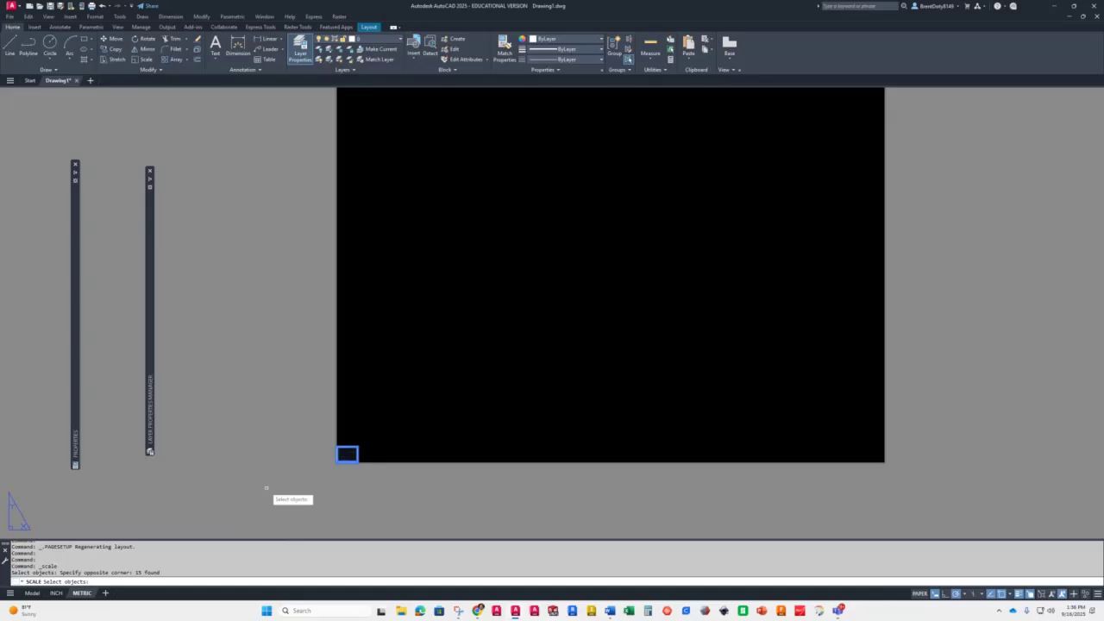
key(Return)
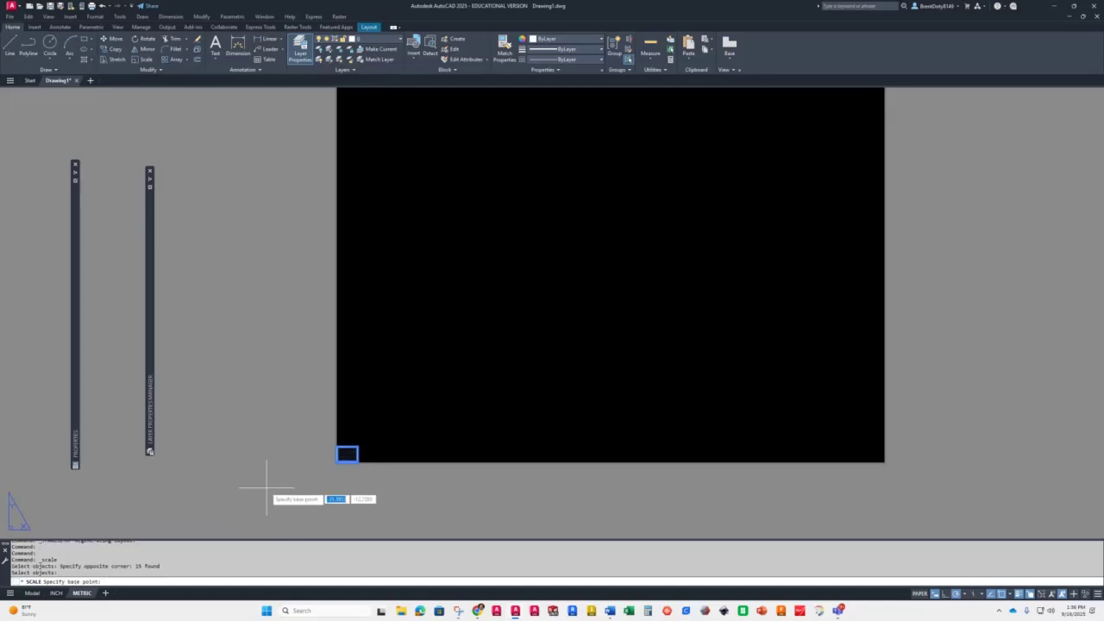
text(0)
key(Tab)
text(0)
key(Return)
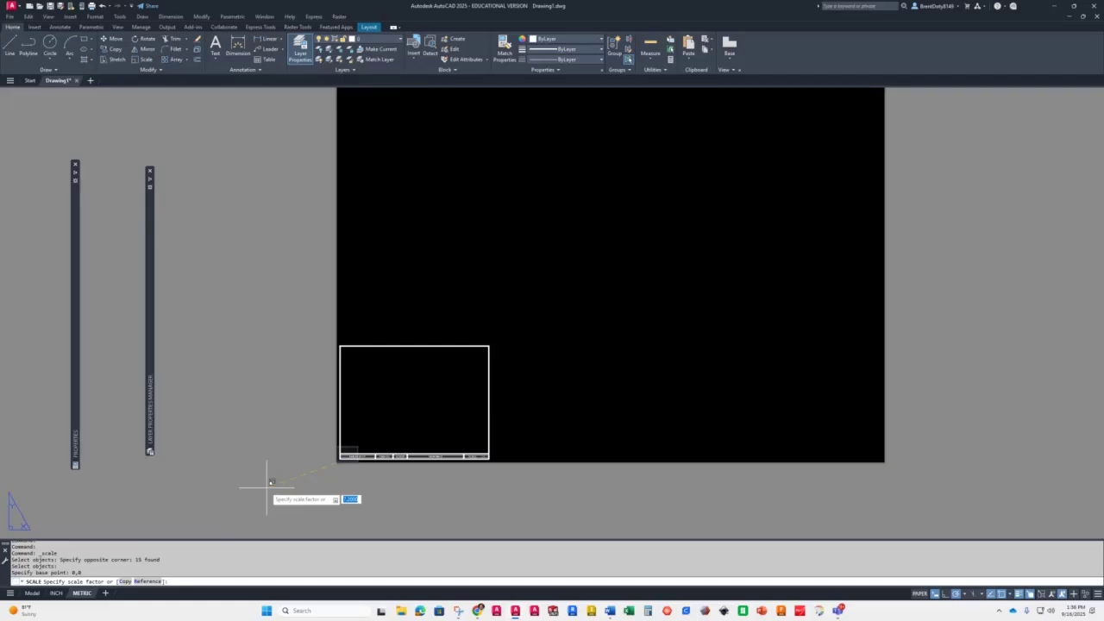
text(25.4)
key(Return)
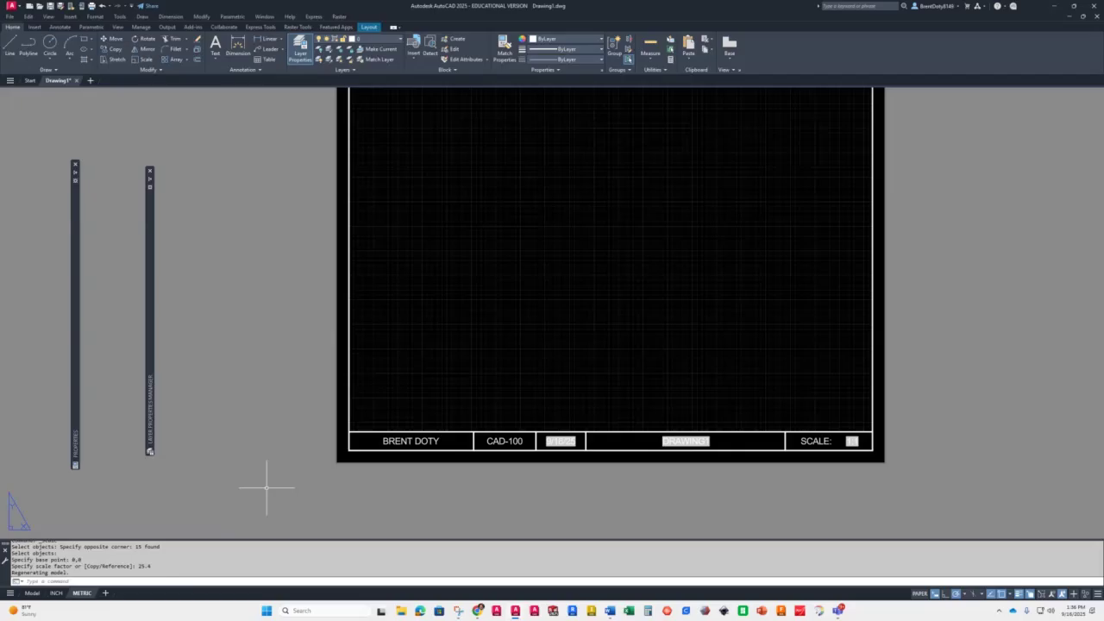
scroll(337, 387, down, 1)
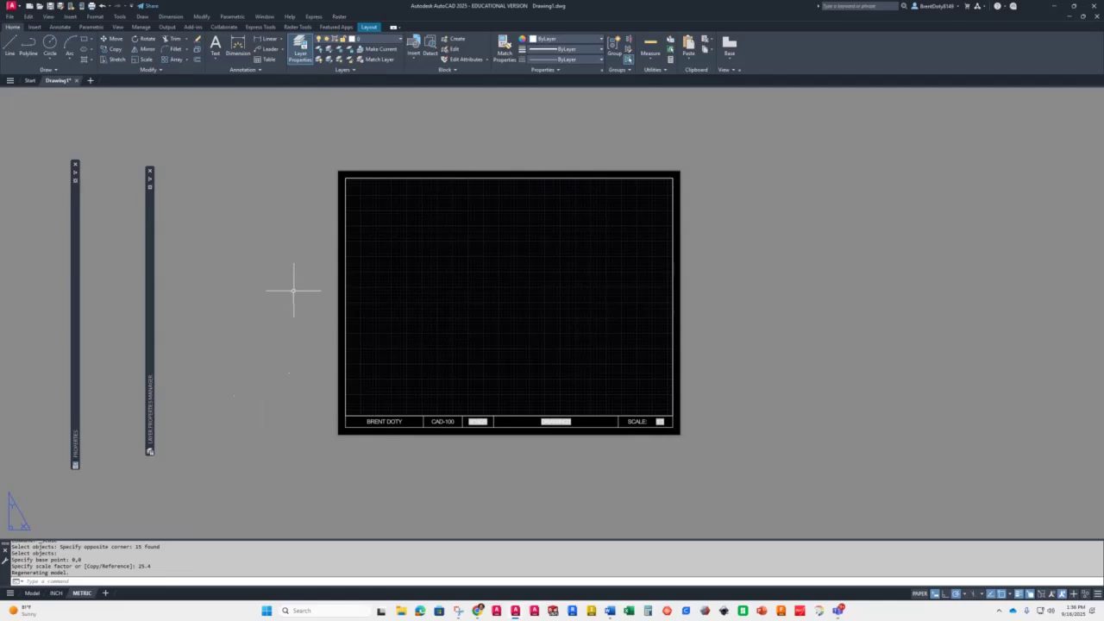
scroll(294, 289, up, 2)
middle_drag(229, 341, 224, 332)
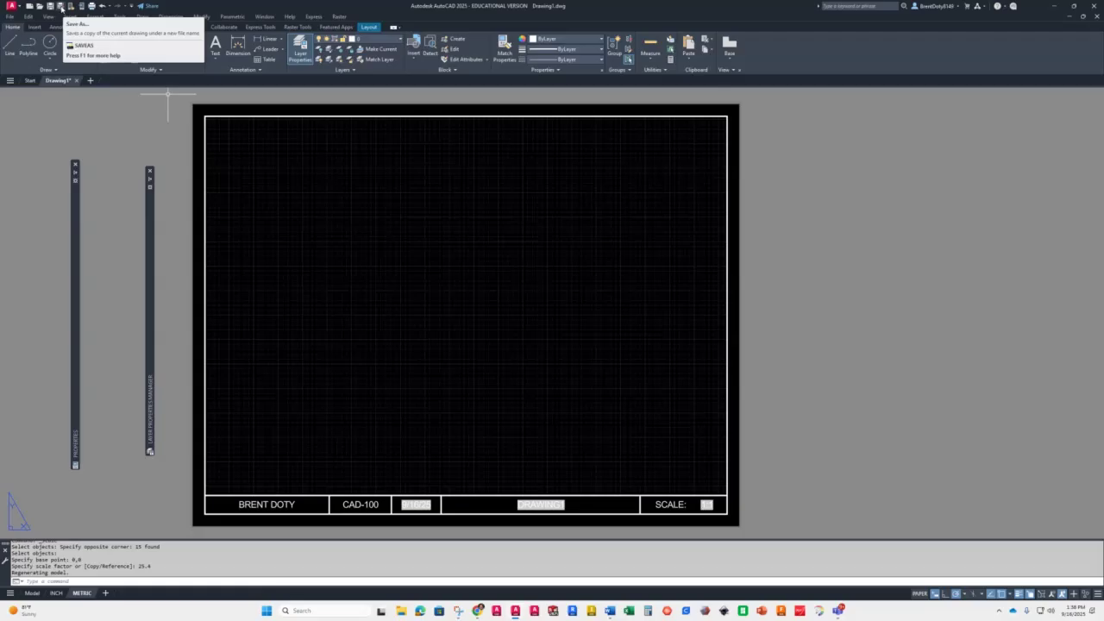
- Save the drawing as an AutoCAD Drawing Template (*.dwt) named AA-BMD-A-SIZE-91625, accepting the default template options
click(60, 6)
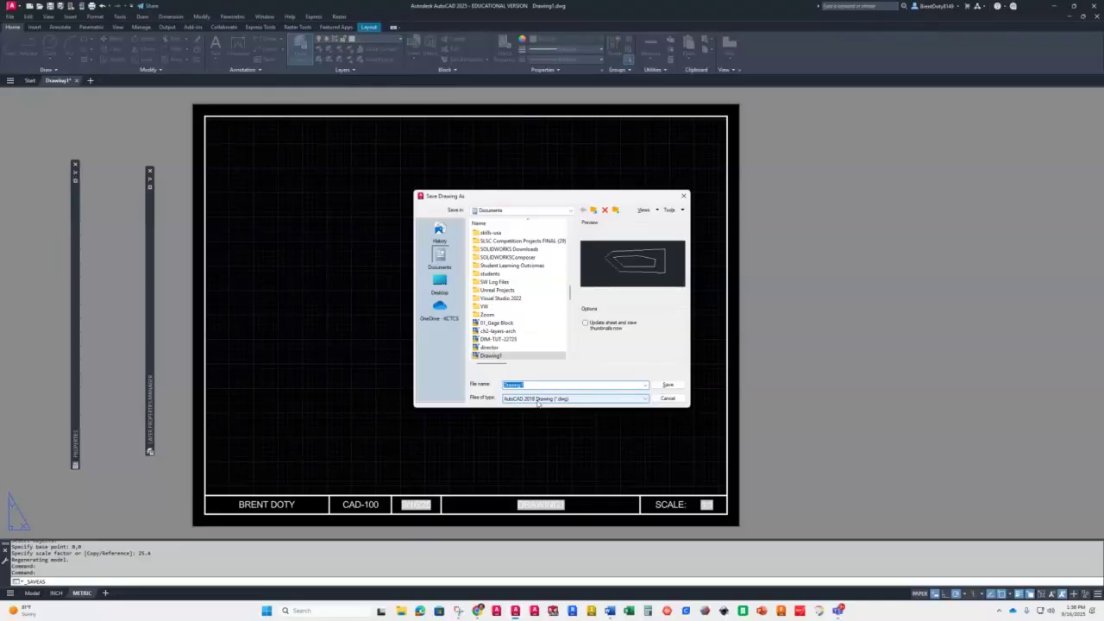
click(647, 400)
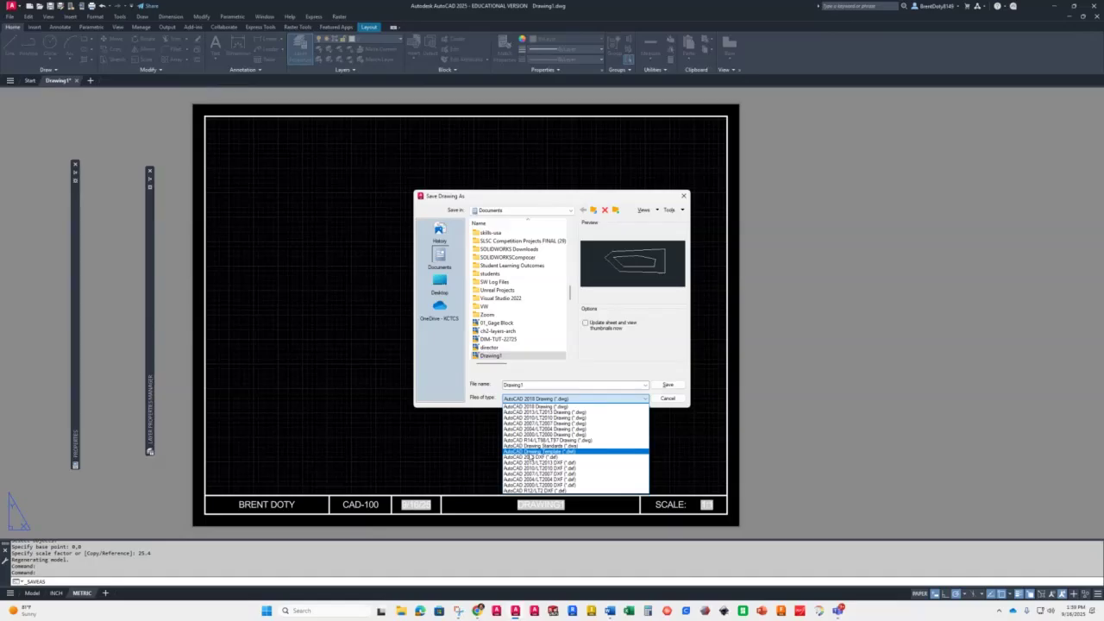
click(528, 452)
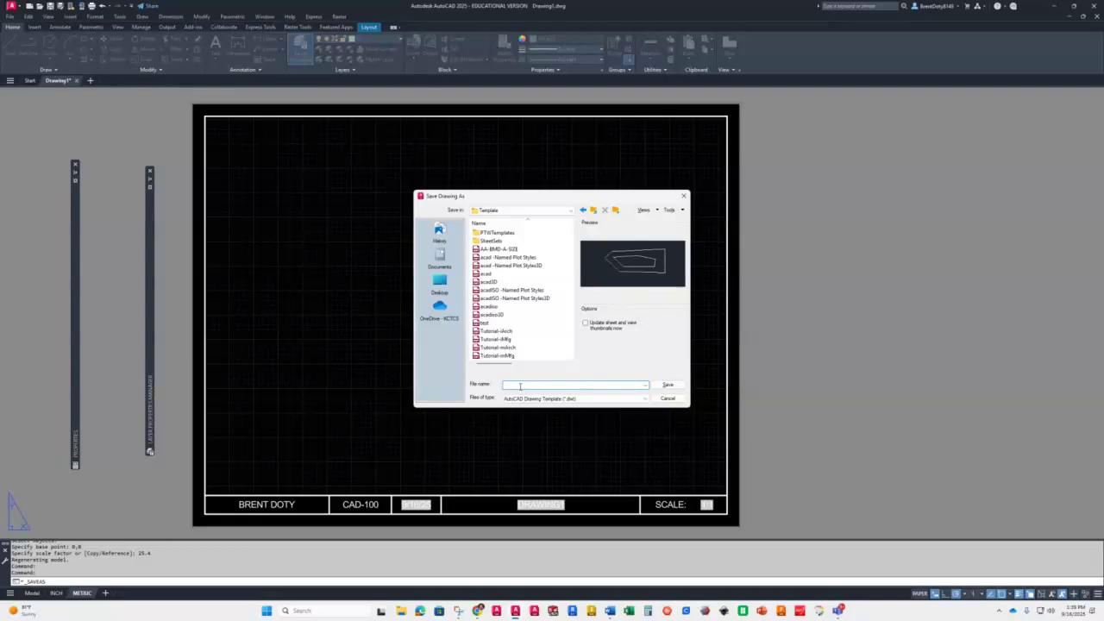
text(MD)
text(aa)
key(BackSpace)
key(BackSpace)
text(AA-)
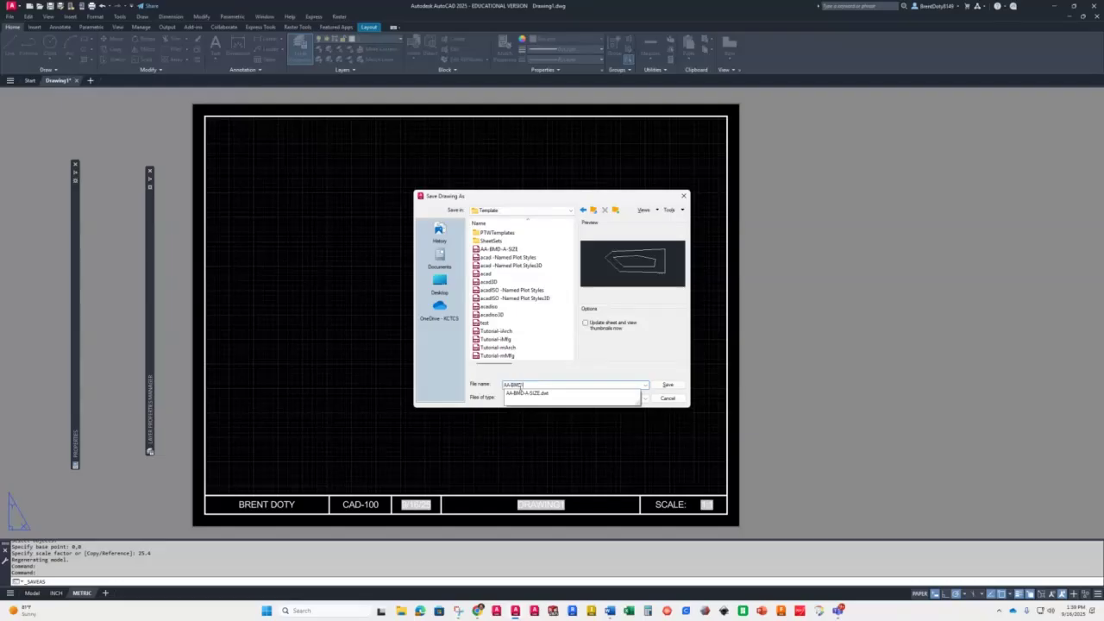
text(A)
text(-A-SIZE-91625)
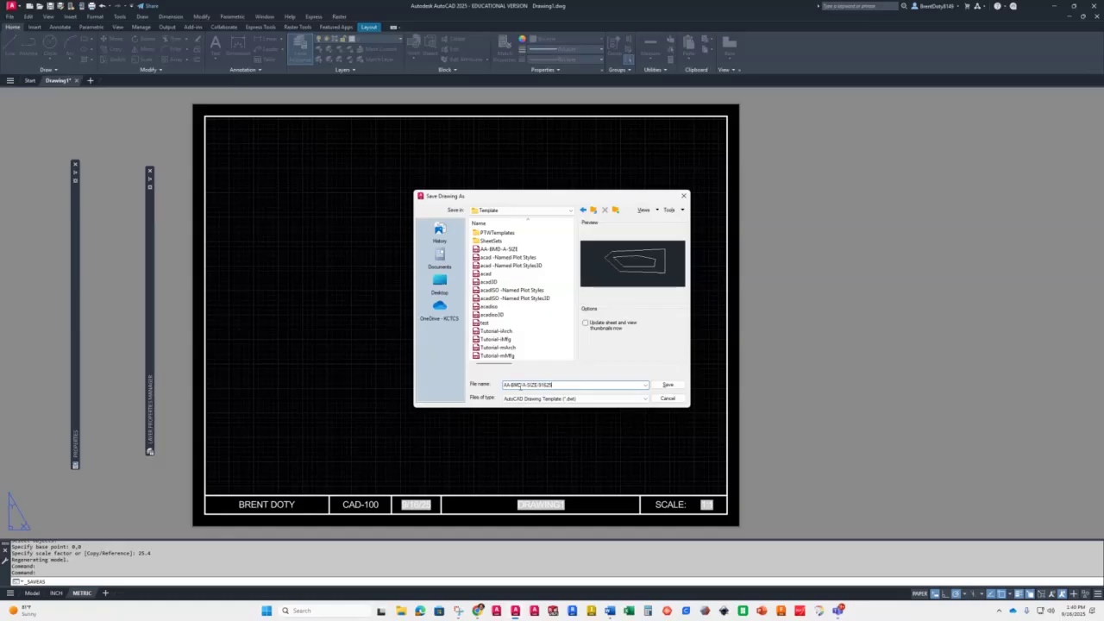
key(Return)
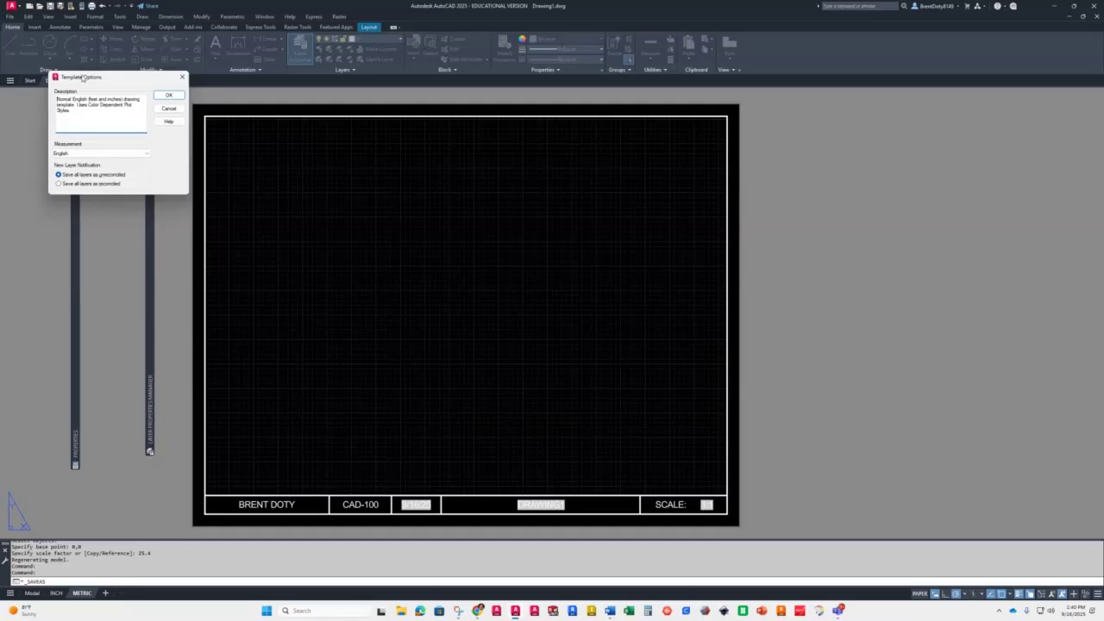
click(169, 96)
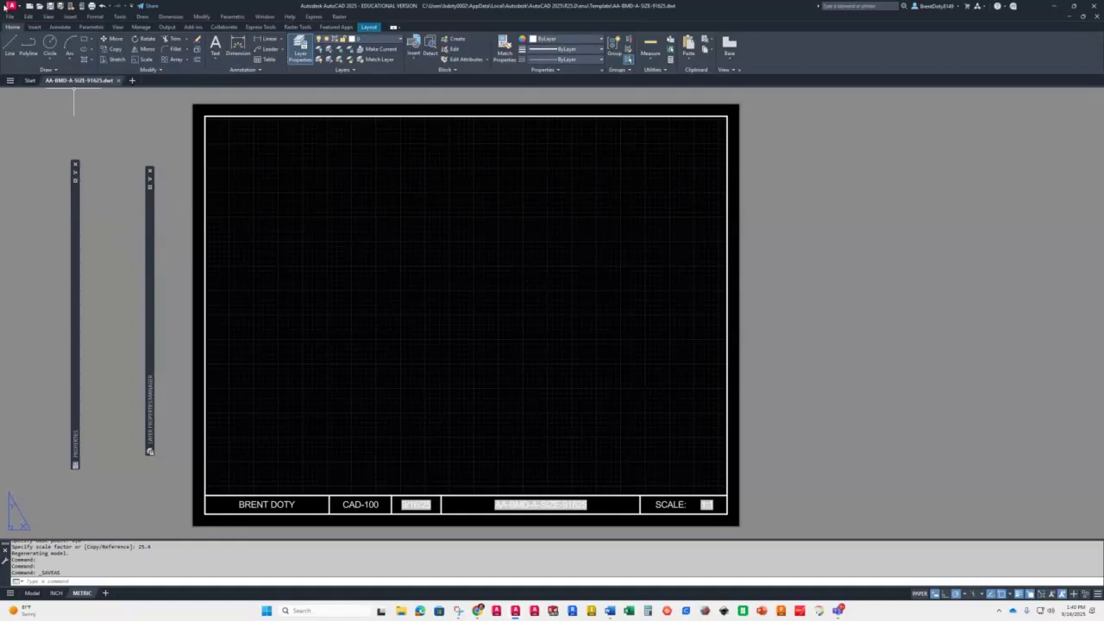
- Open the Dimension Style Manager and rename the Annotative dimension style as Annotative INCH
click(59, 27)
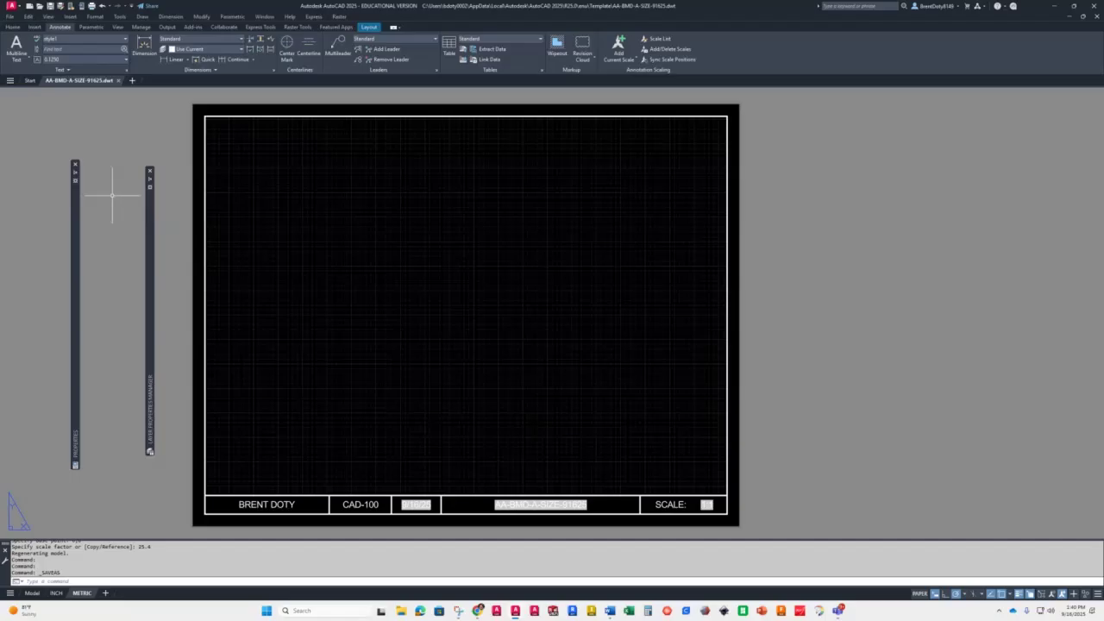
click(273, 73)
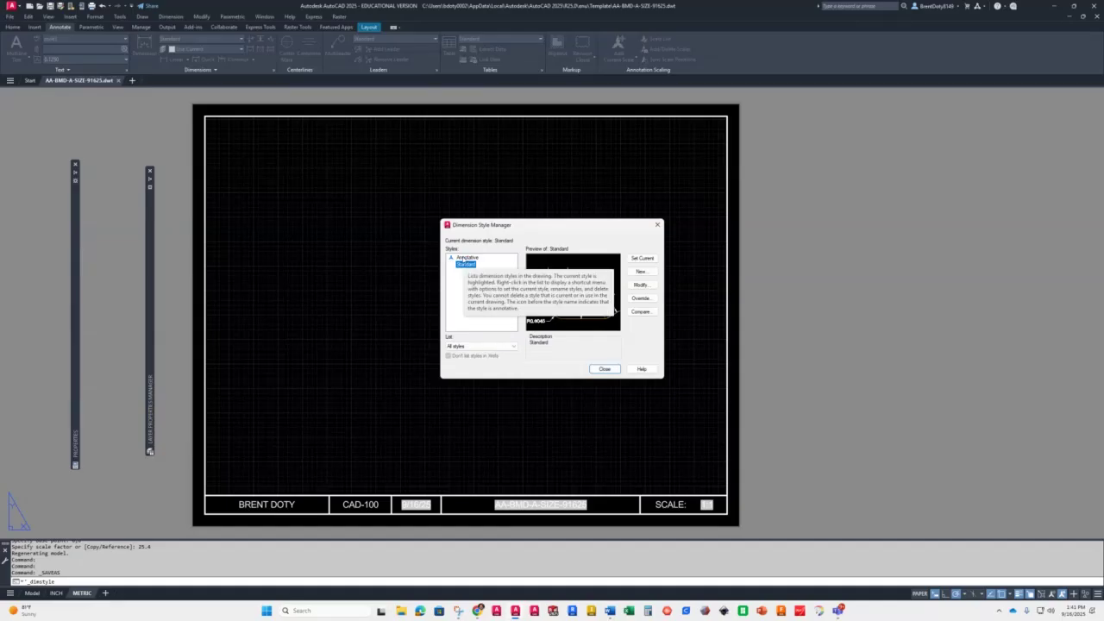
click(465, 257)
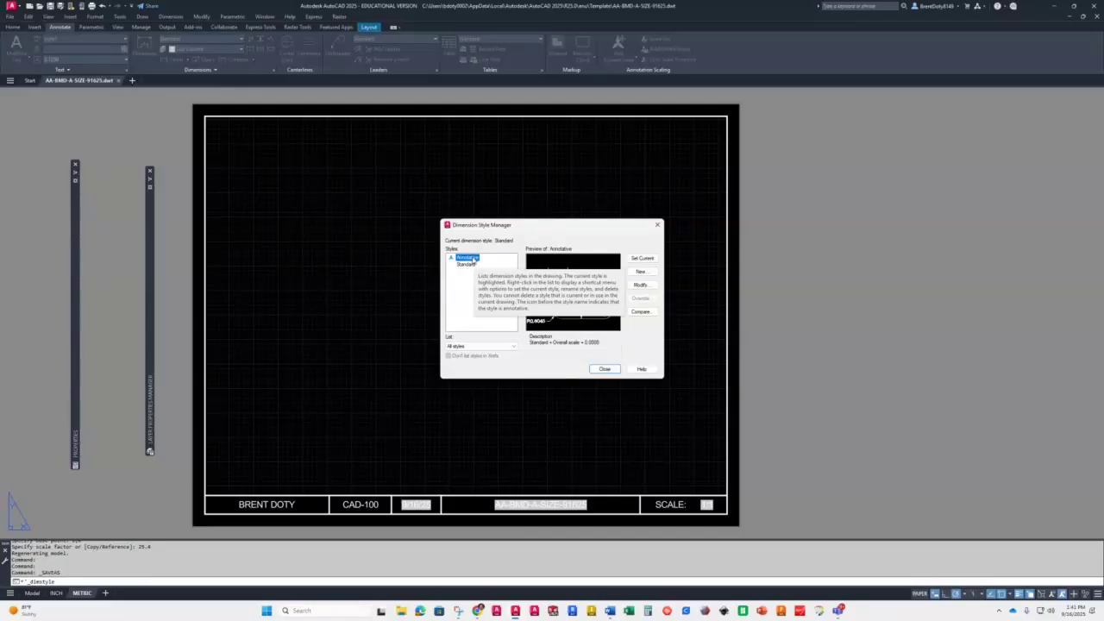
right_click(482, 258)
click(499, 271)
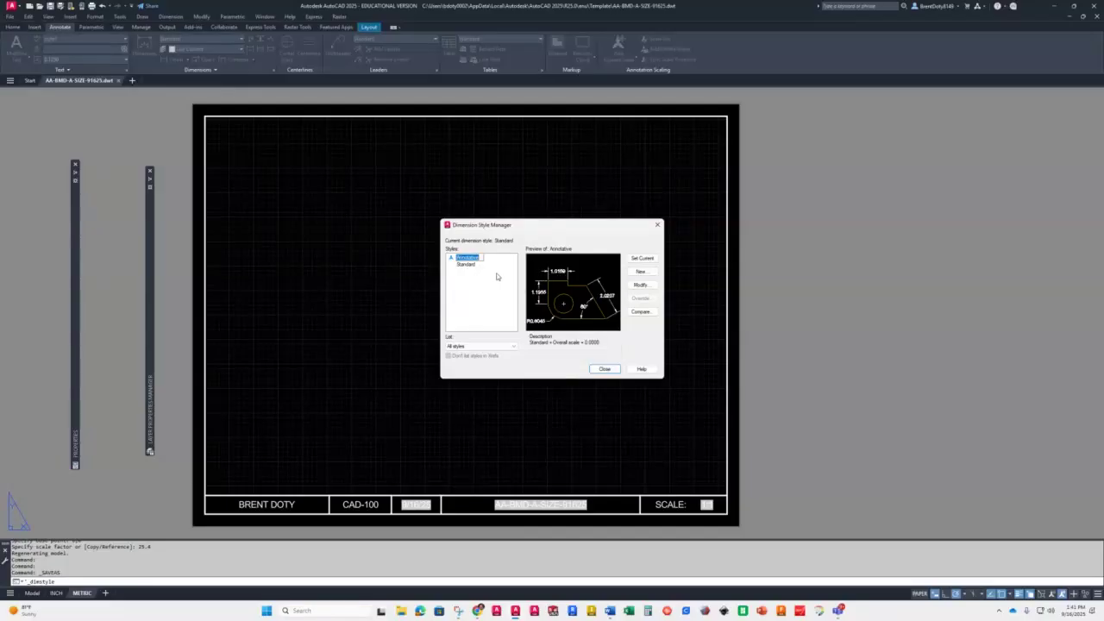
key(Right)
text(INCH)
key(Return)
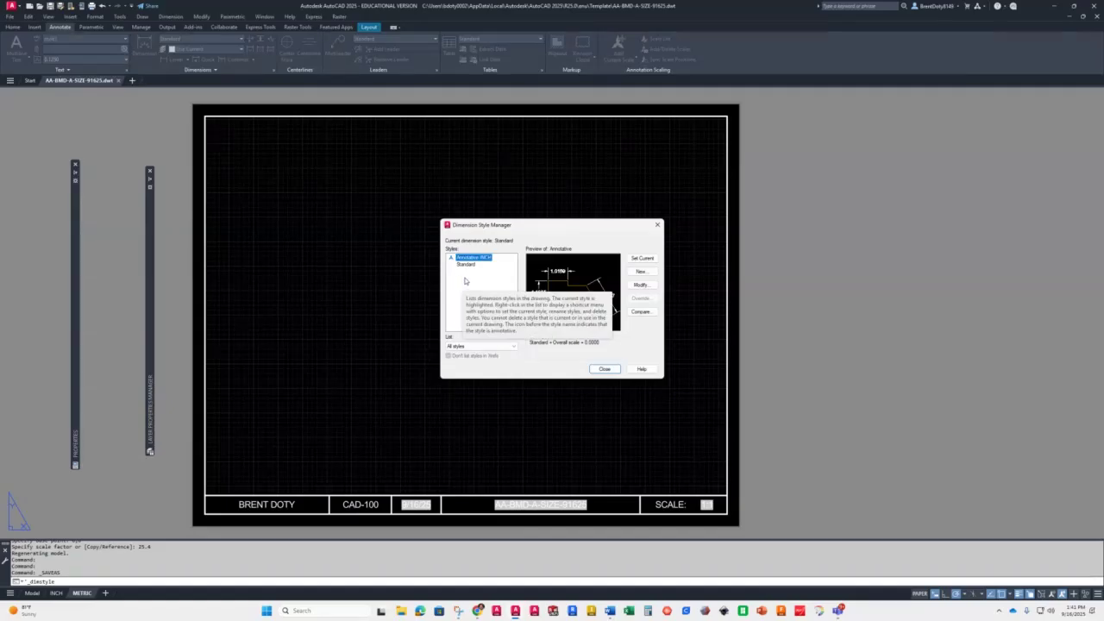
- Rename the Standard dimension style as ANNOTATIVE METRIC
click(466, 264)
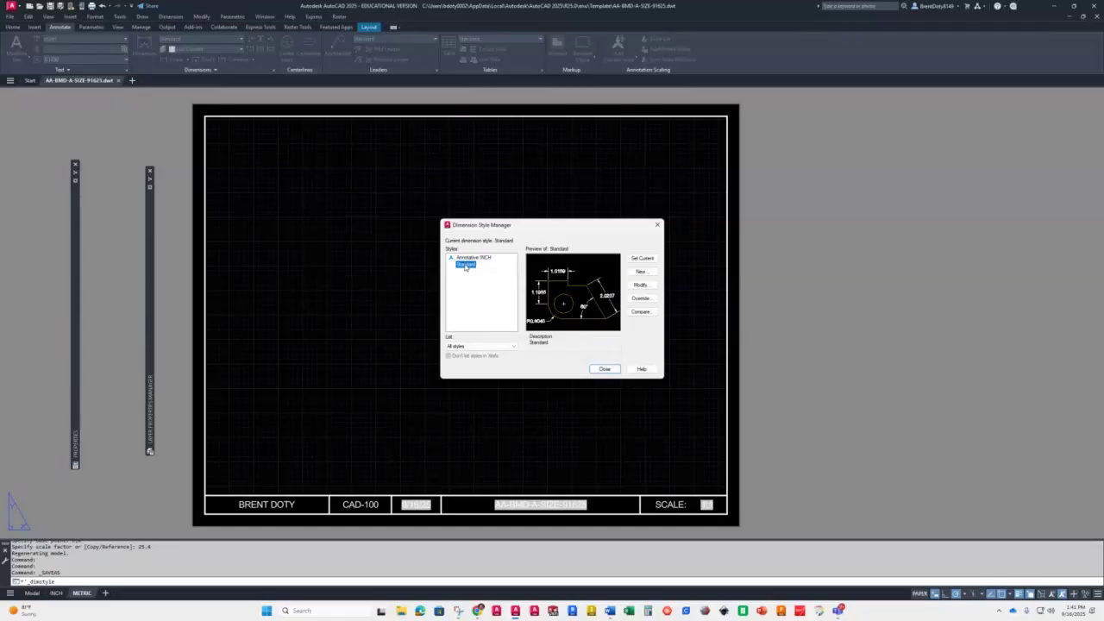
right_click(465, 266)
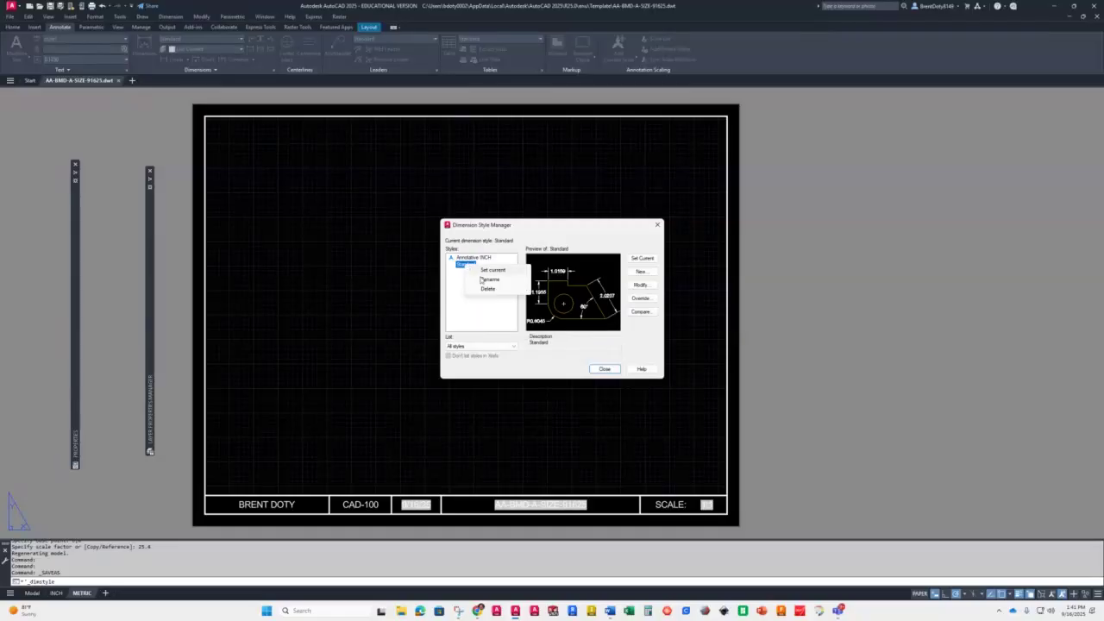
click(490, 279)
text(ANNOTATIVE M)
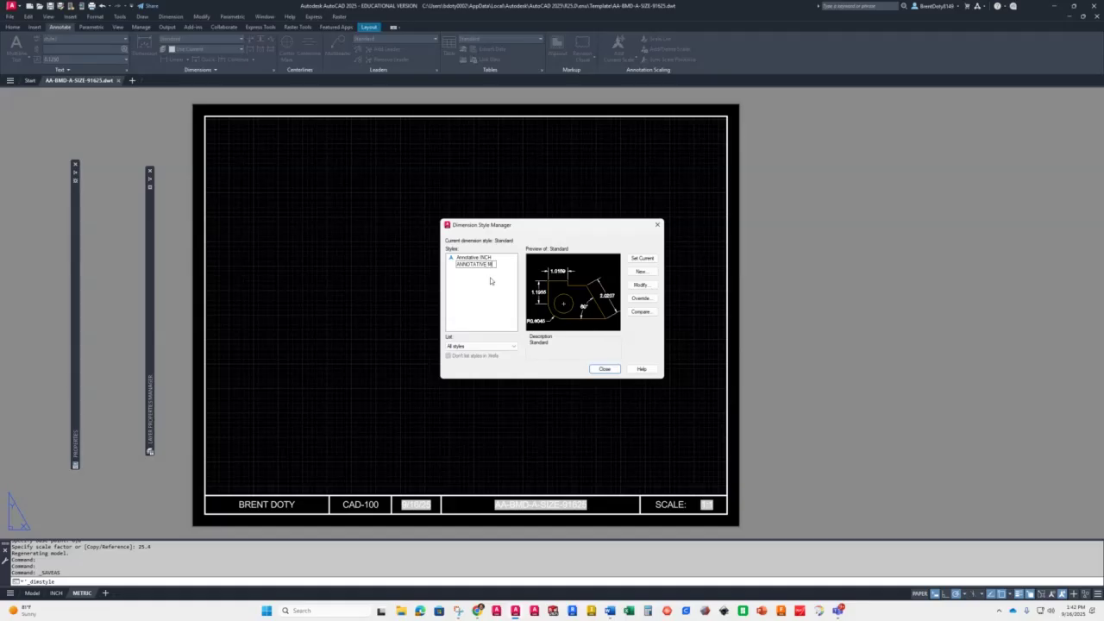
text(ETRIC)
key(Return)
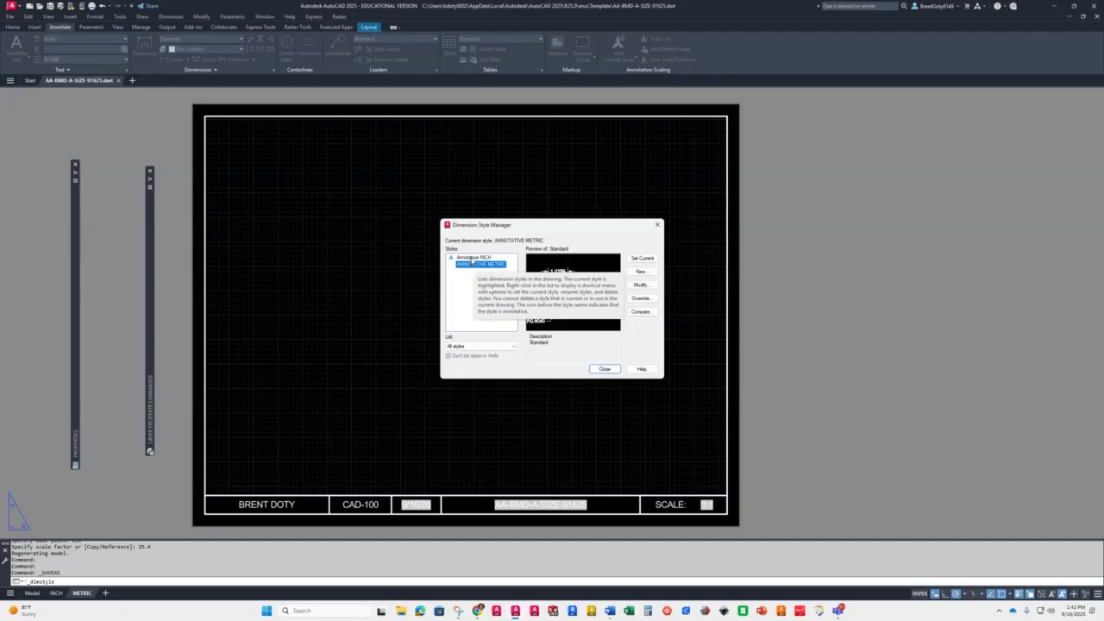
- Open the Annotative INCH dimension style for modification and review its line, arrow, text, fit, unit and tolerance settings
click(471, 257)
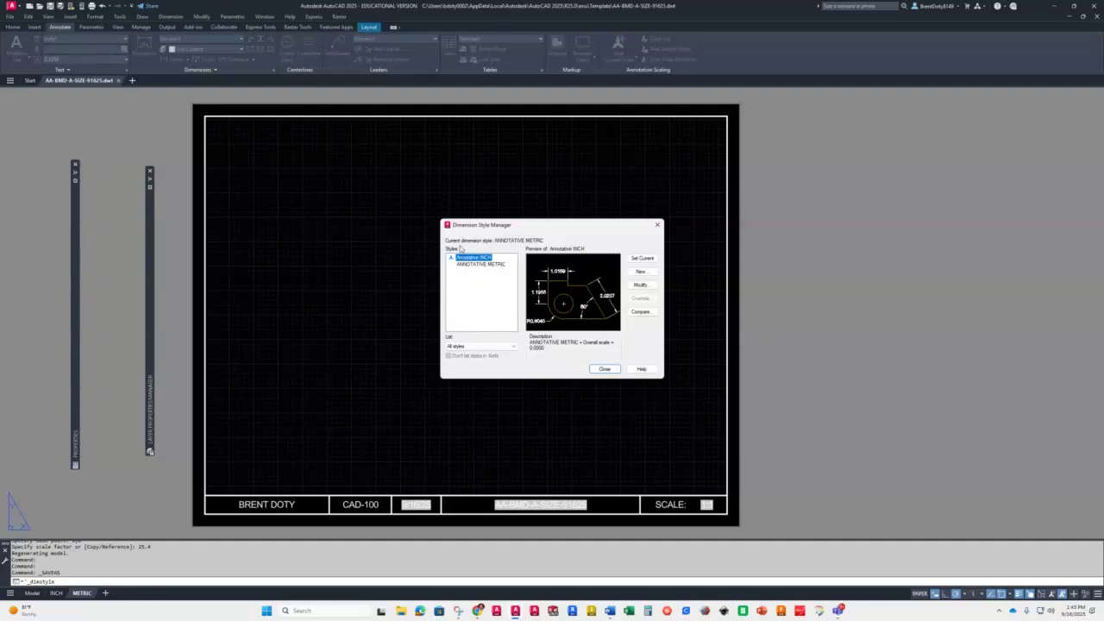
click(642, 286)
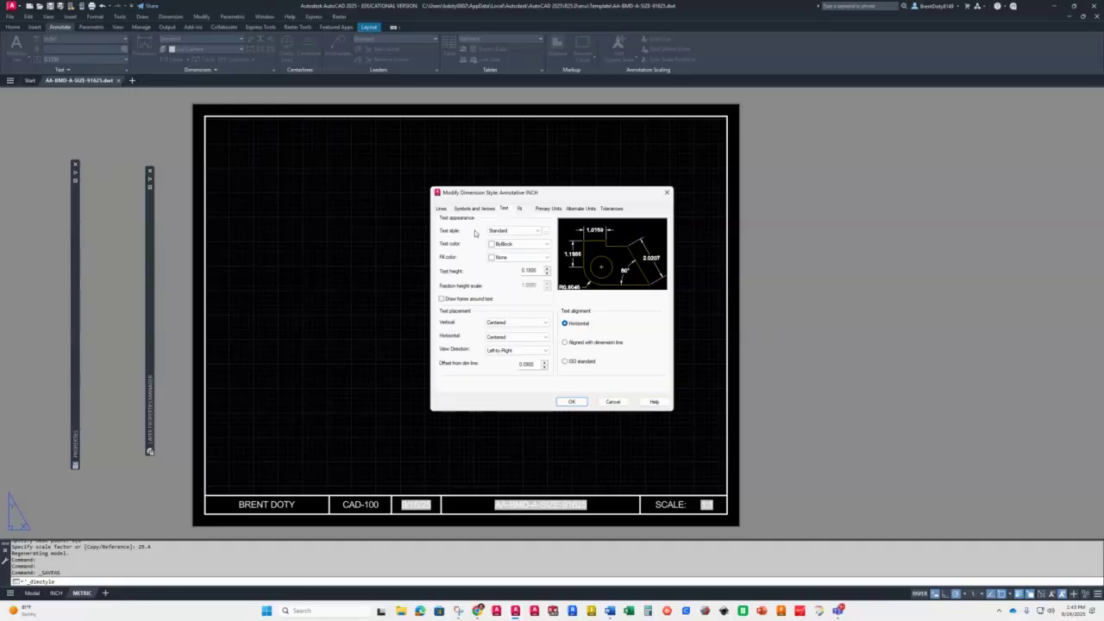
double_click(536, 270)
click(443, 209)
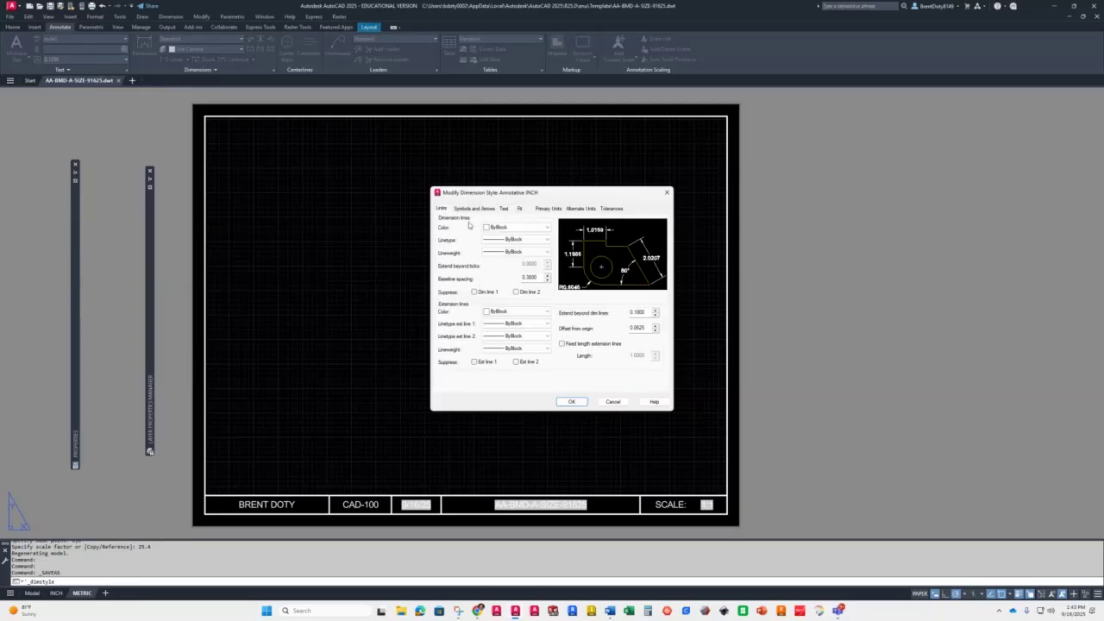
click(467, 212)
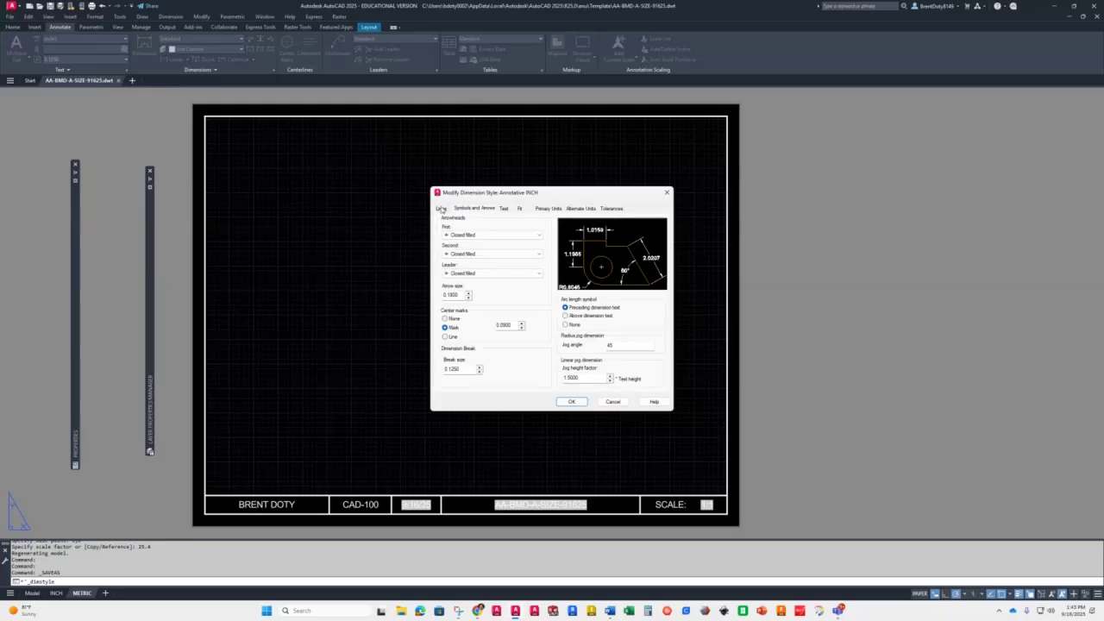
click(442, 210)
click(476, 211)
click(505, 210)
click(520, 210)
click(546, 210)
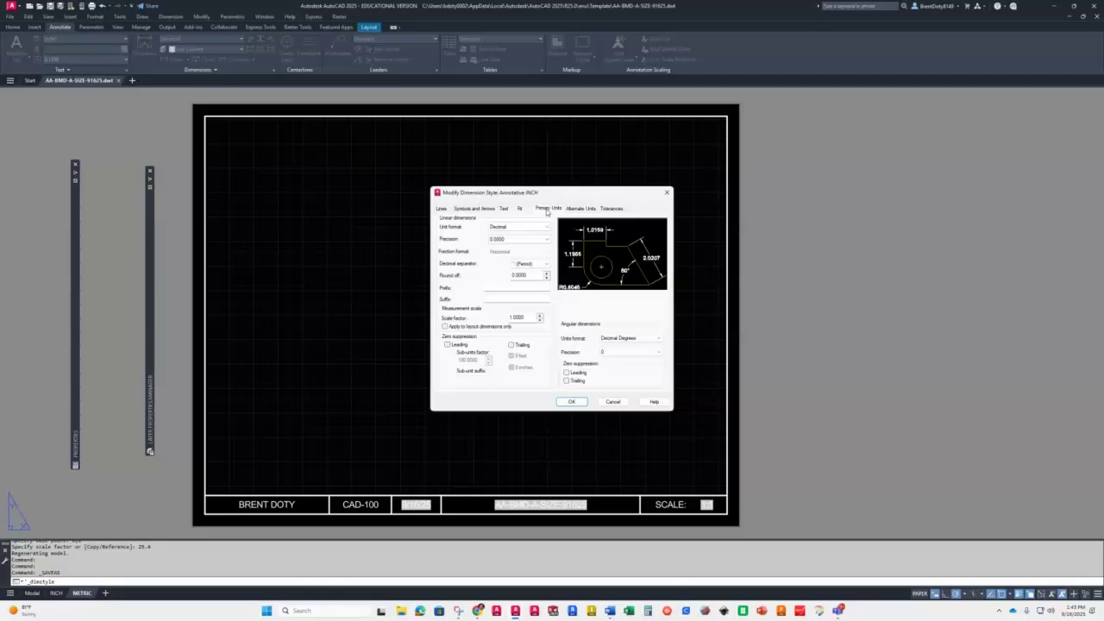
click(578, 210)
click(610, 209)
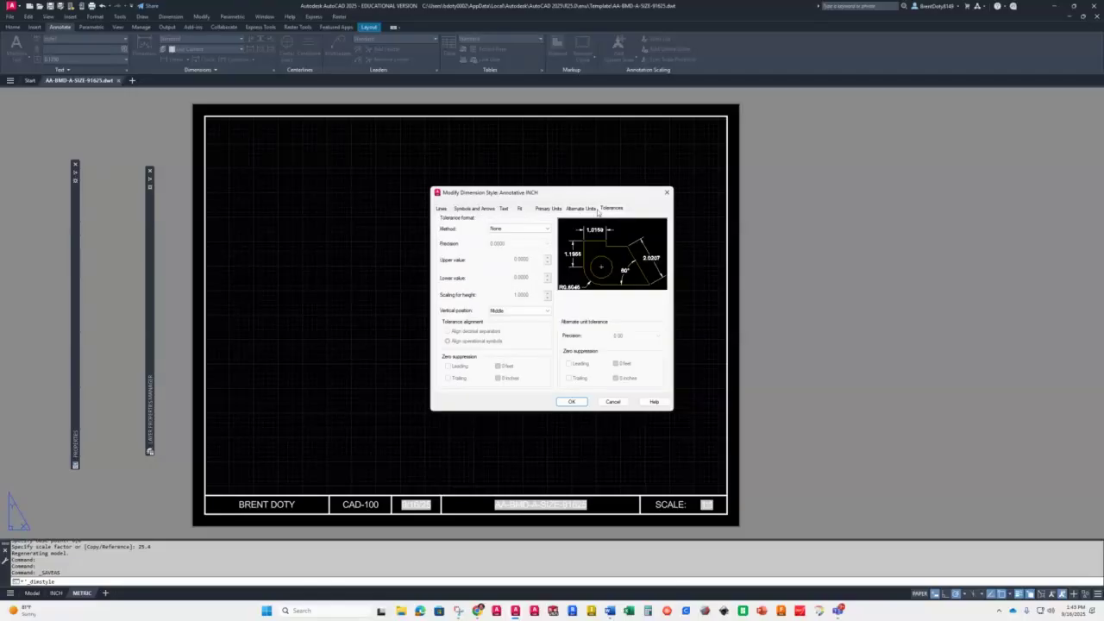
- Set the Annotative INCH style's extension lines to extend 0.125 beyond the dimension lines
click(440, 210)
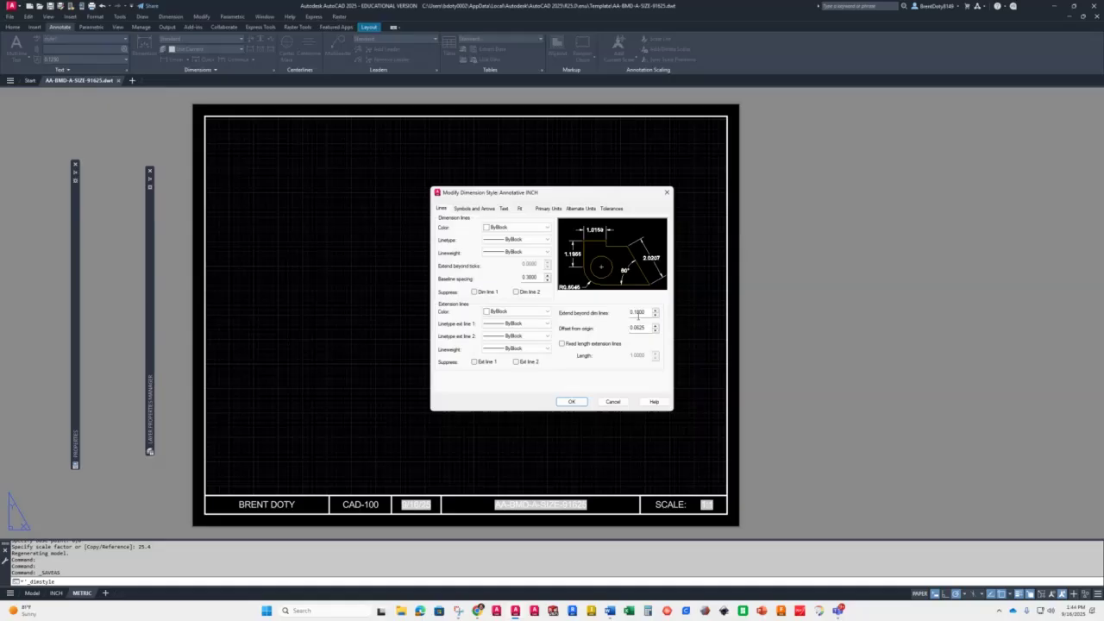
drag(636, 312, 650, 312)
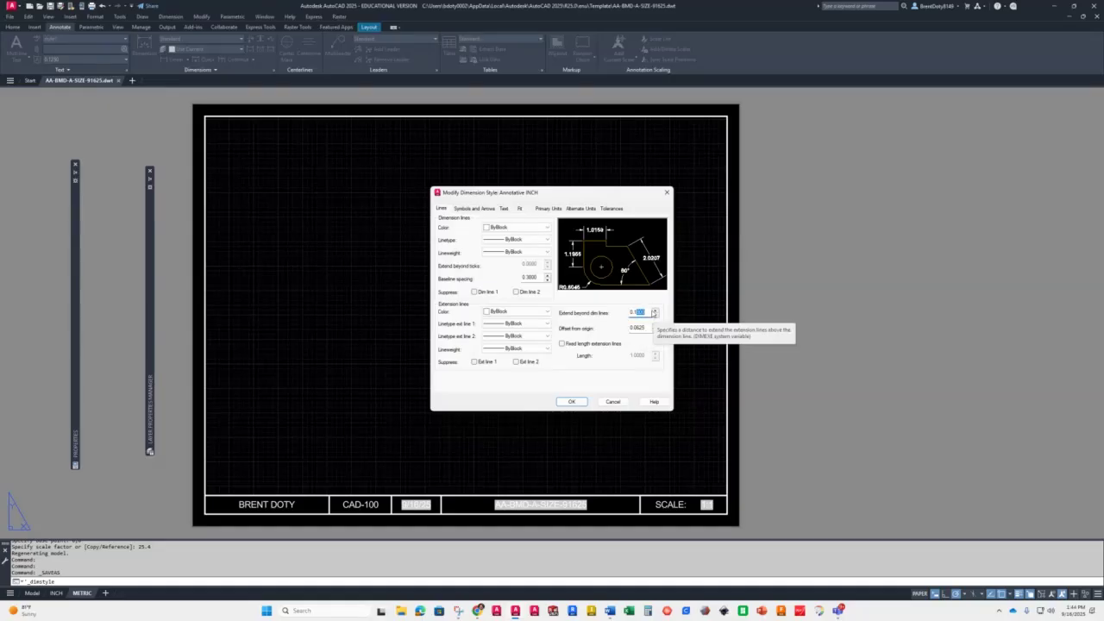
text(25)
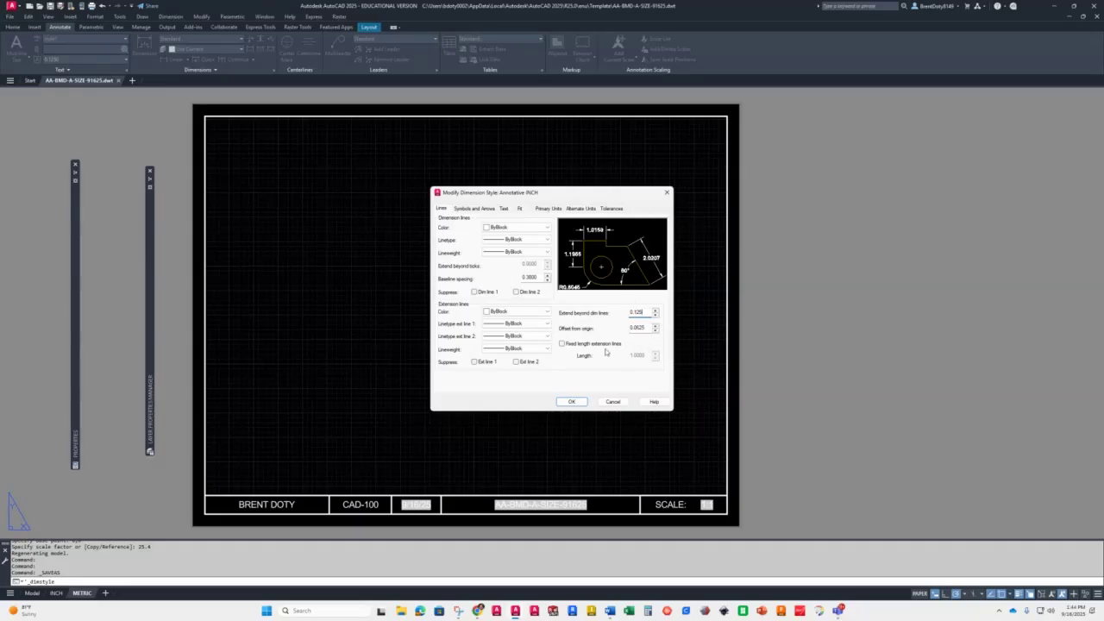
- Set the Annotative INCH style's arrow size to 0.125 and its center marks to None
click(468, 209)
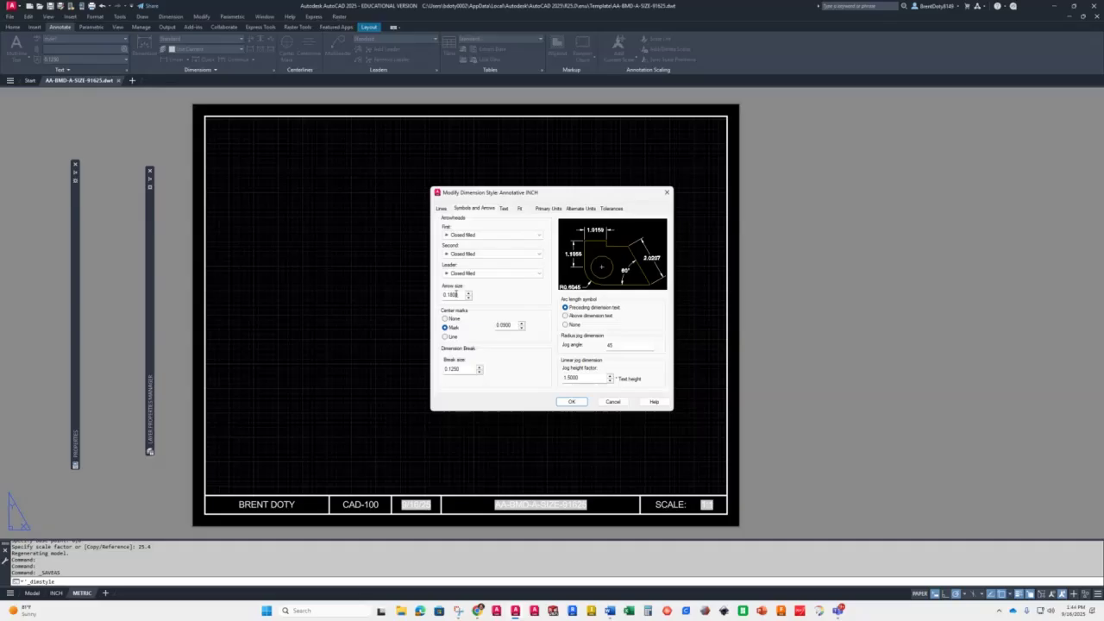
drag(461, 295, 439, 295)
key(BackSpace)
click(445, 319)
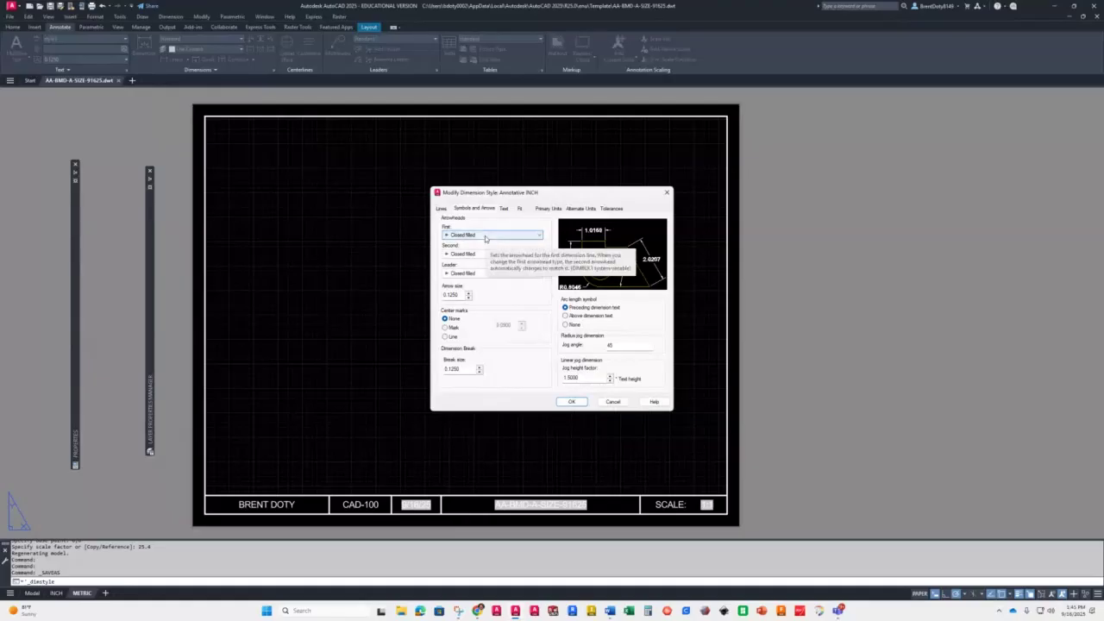
- Check the available text styles and set the Annotative INCH style's text height to 0.125
click(503, 209)
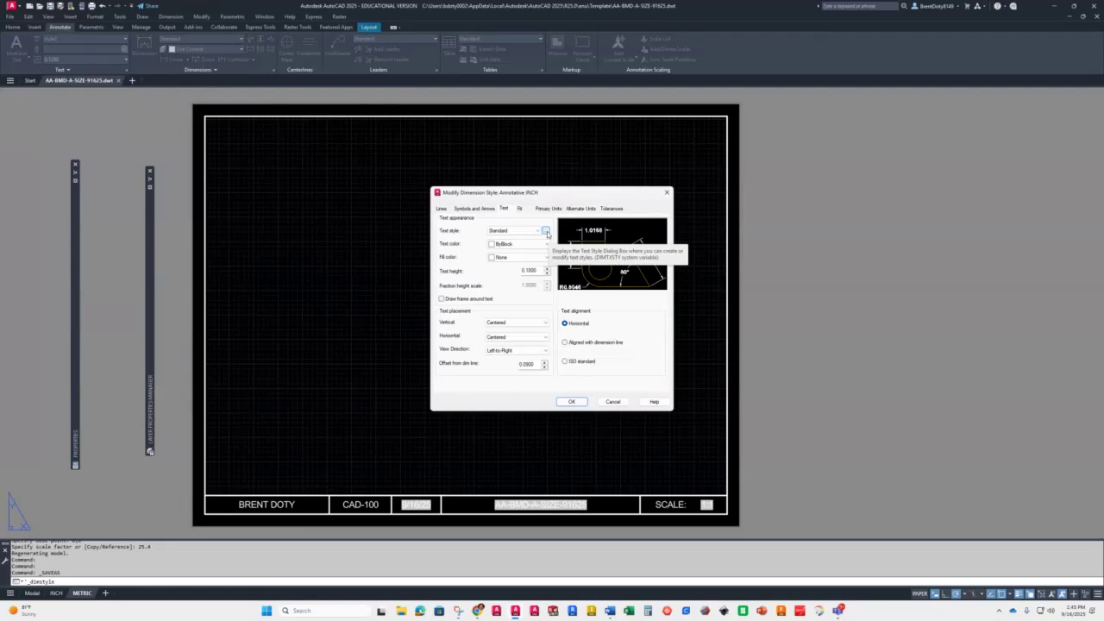
click(547, 233)
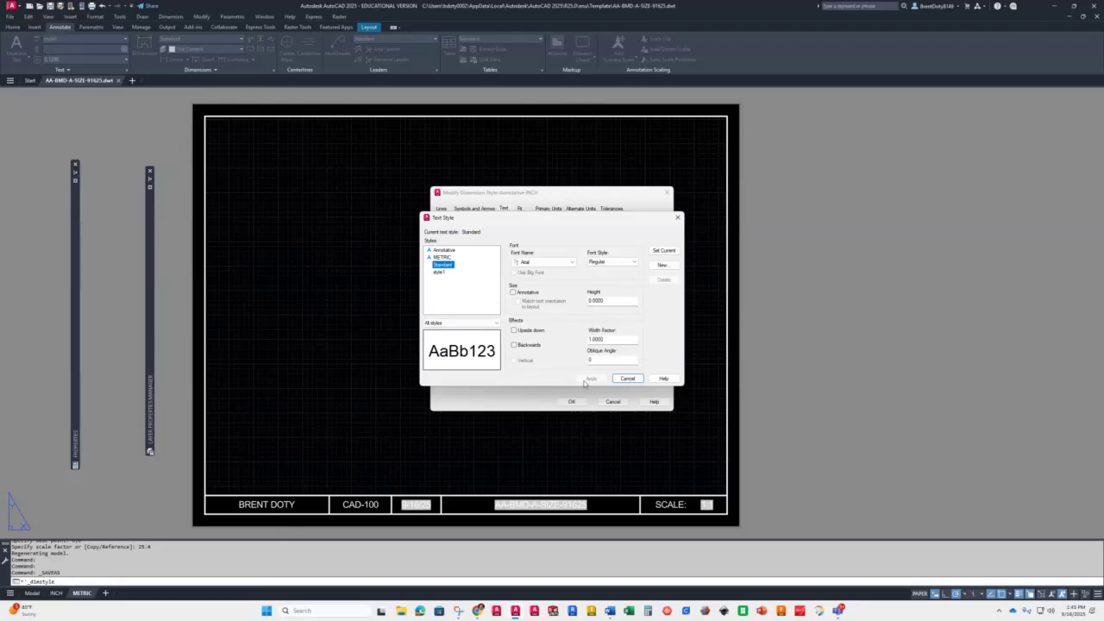
click(627, 379)
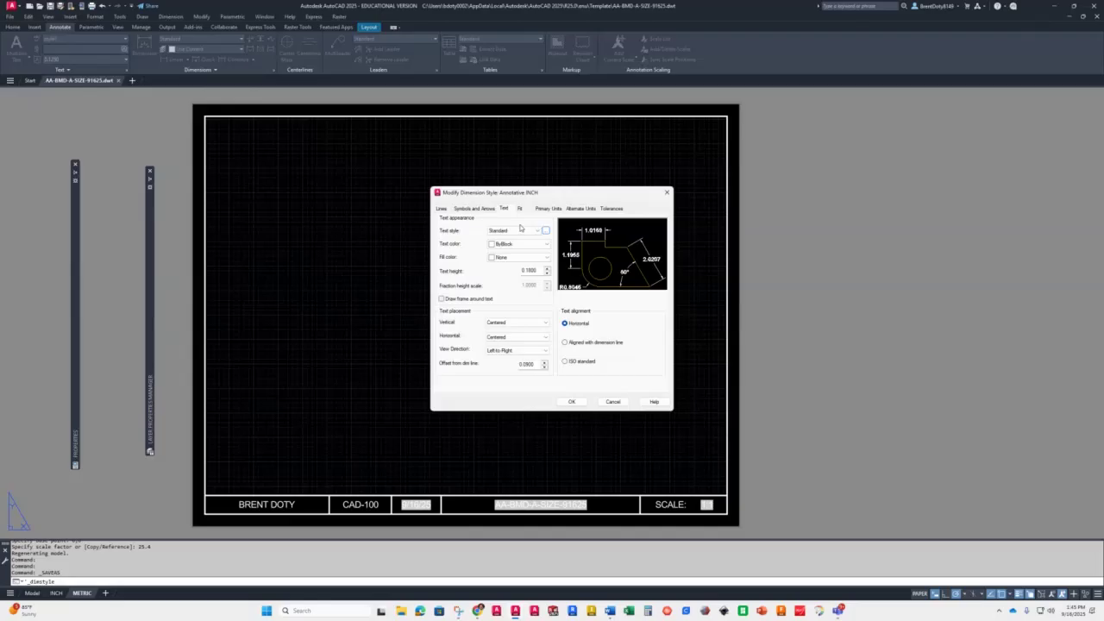
double_click(540, 270)
text(125)
- Try the Text, Both text and arrows, and Arrows fit options, returning to Either text or arrows (best fit)
click(521, 209)
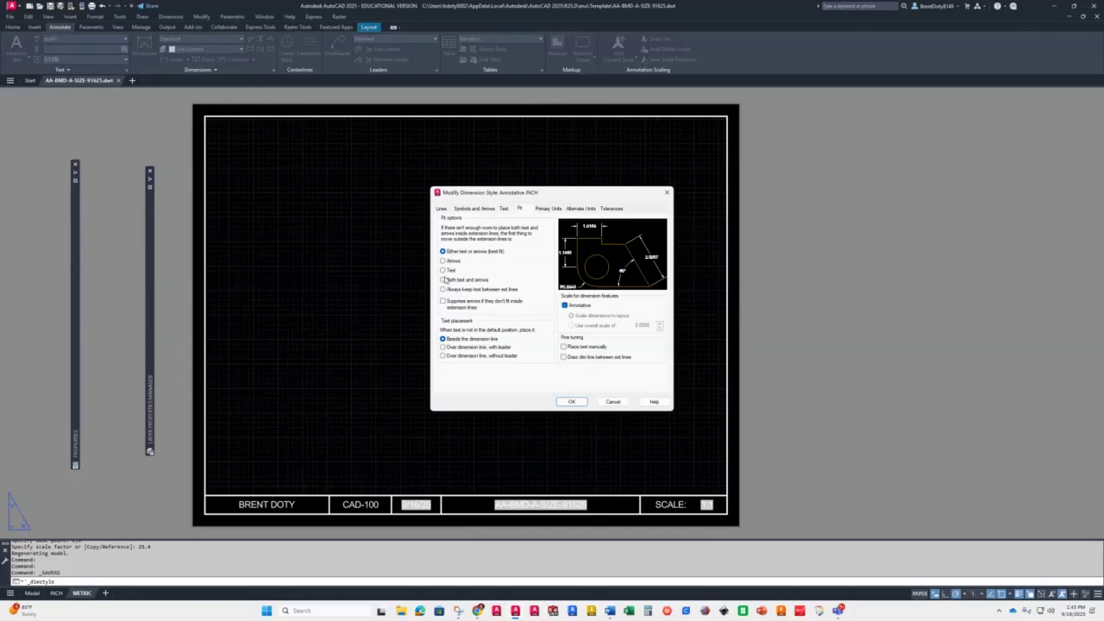
click(444, 270)
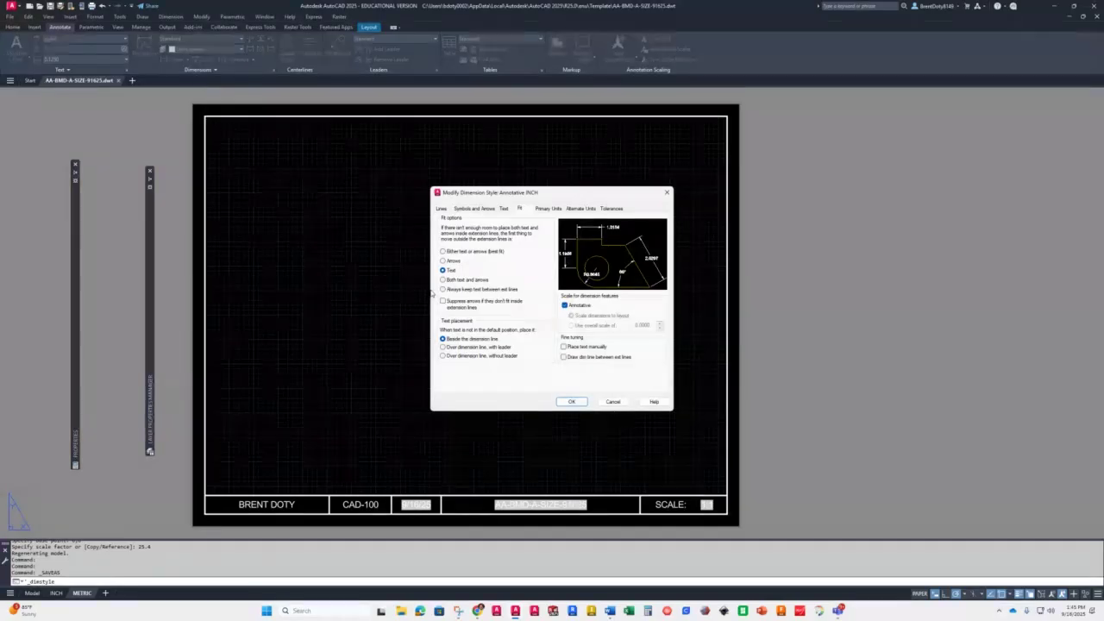
click(442, 280)
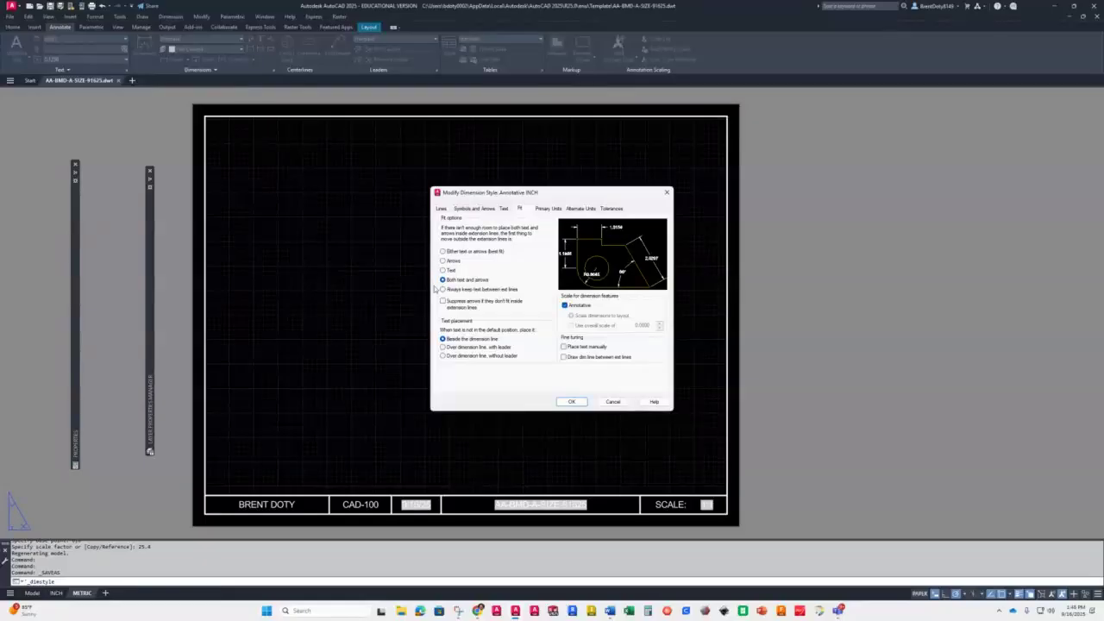
click(443, 270)
click(443, 260)
click(443, 251)
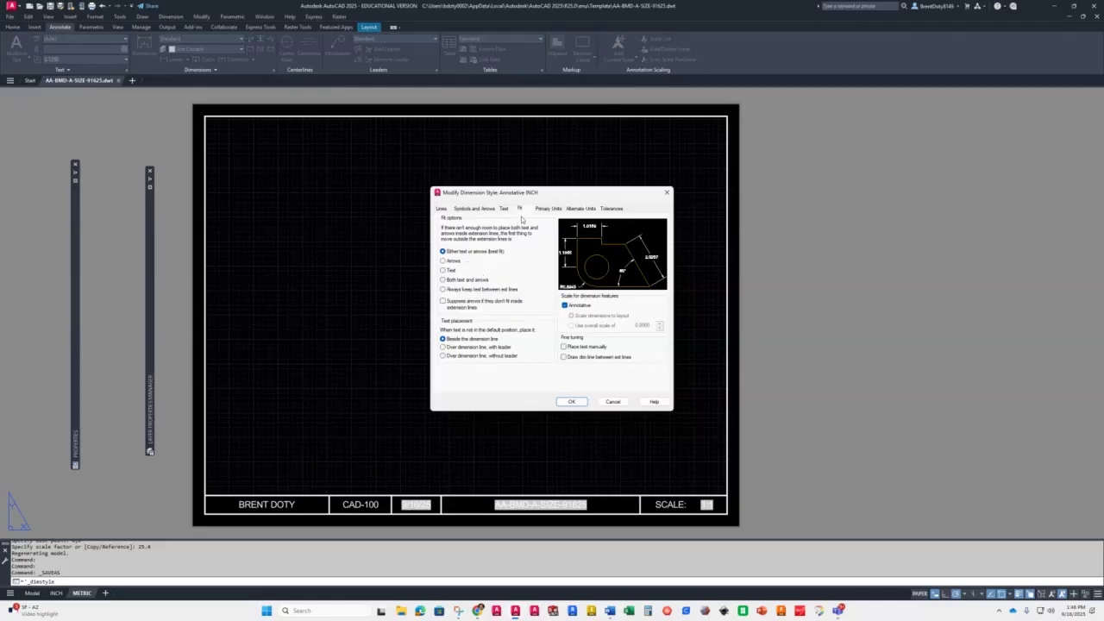
- Suppress leading zeros and set the linear precision to 0.00 in the Annotative INCH primary units, accepting the style changes
click(544, 209)
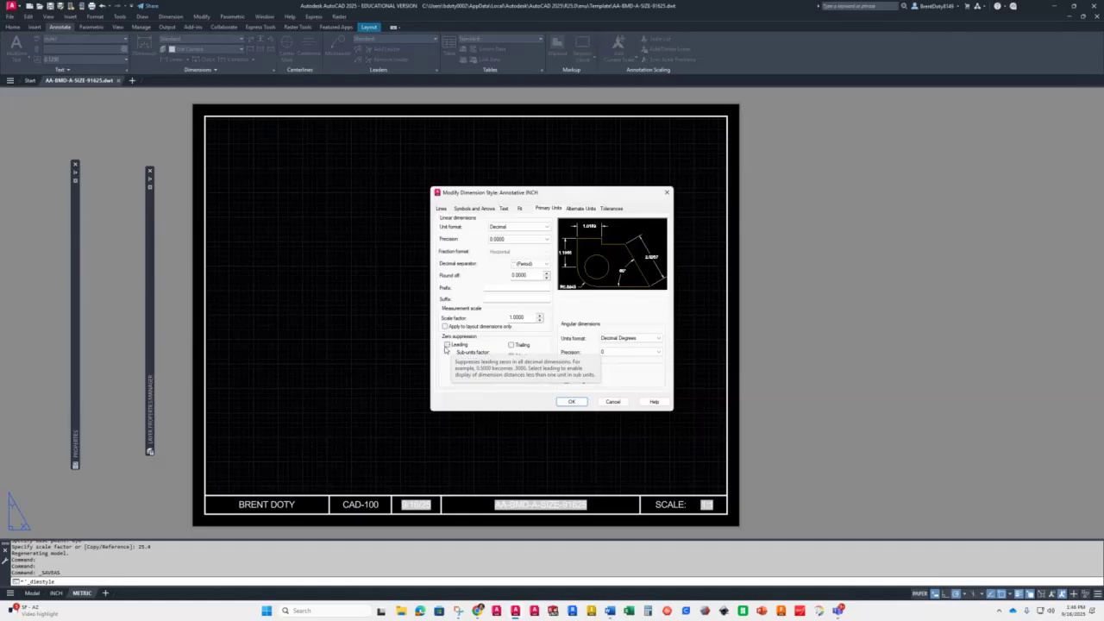
click(447, 345)
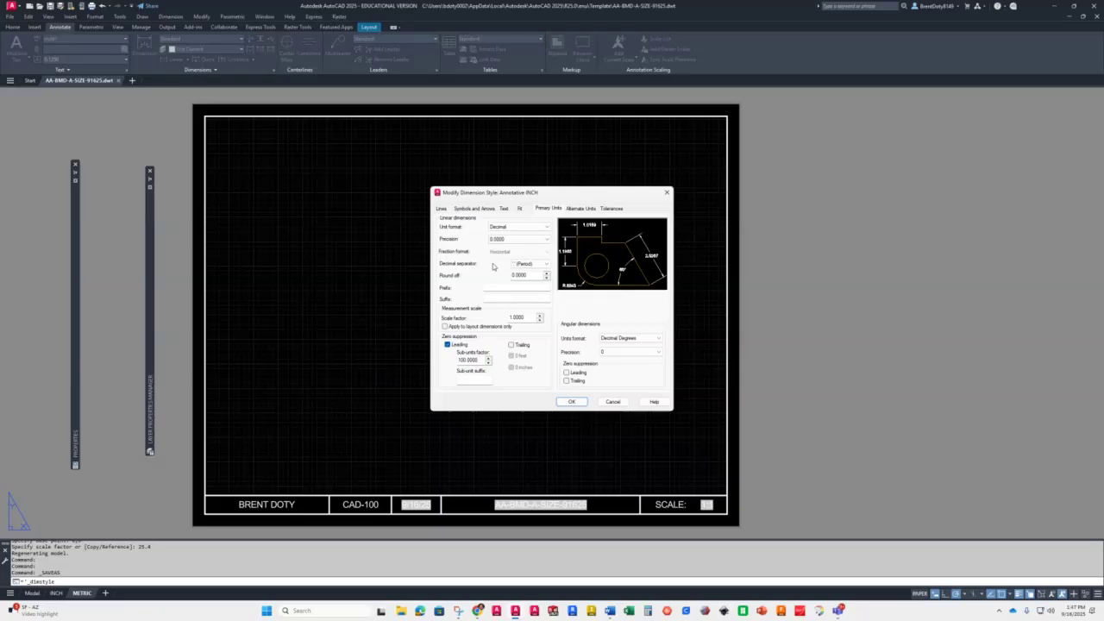
click(447, 345)
click(508, 242)
click(547, 241)
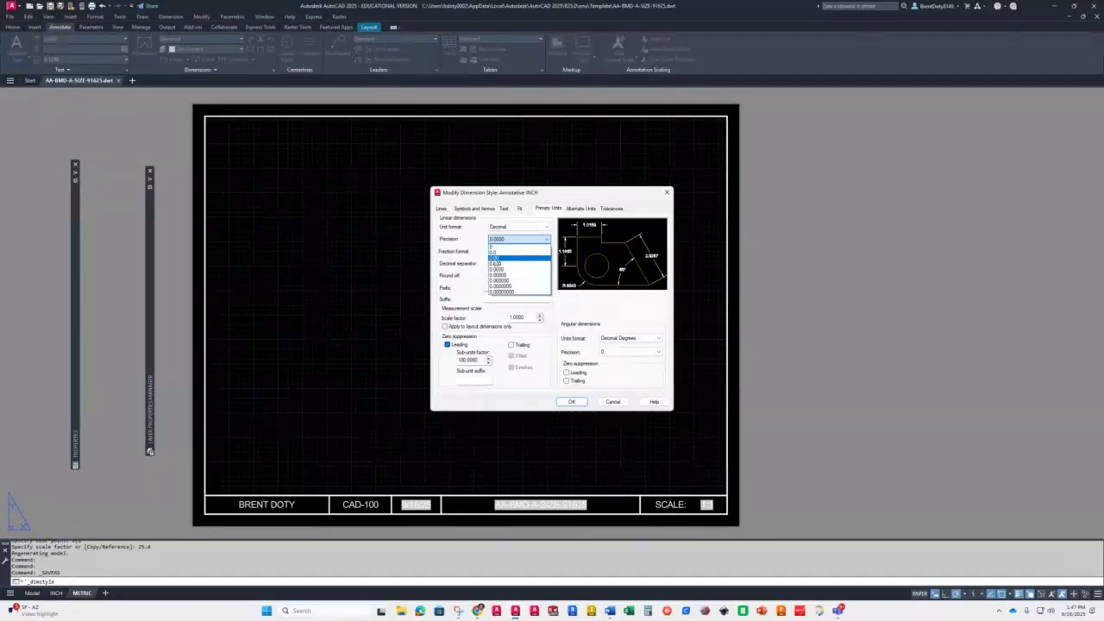
click(496, 257)
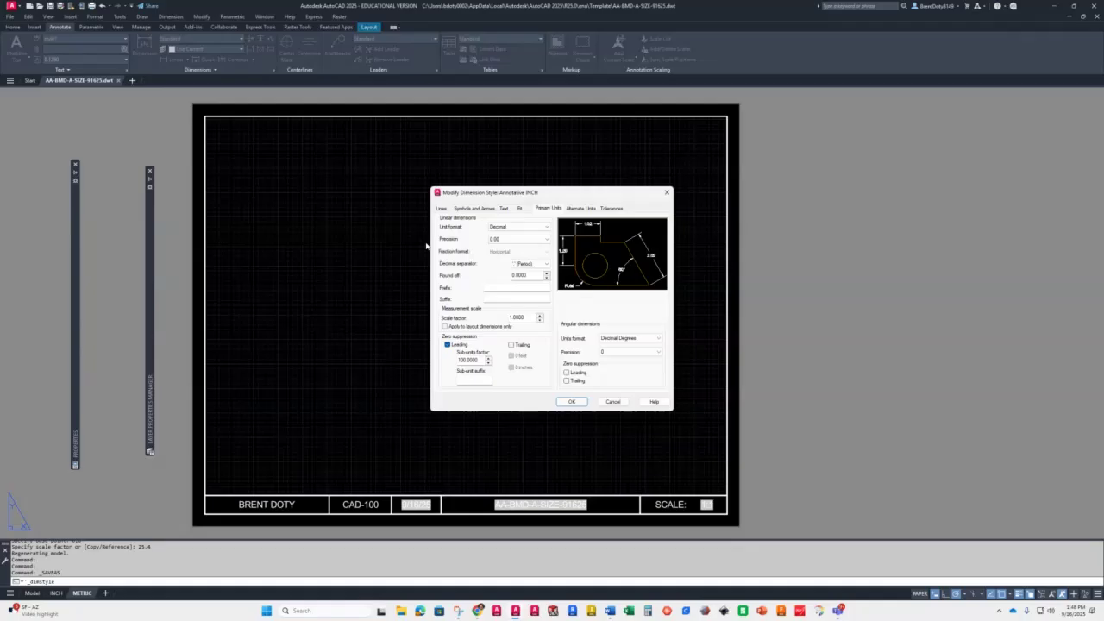
click(571, 402)
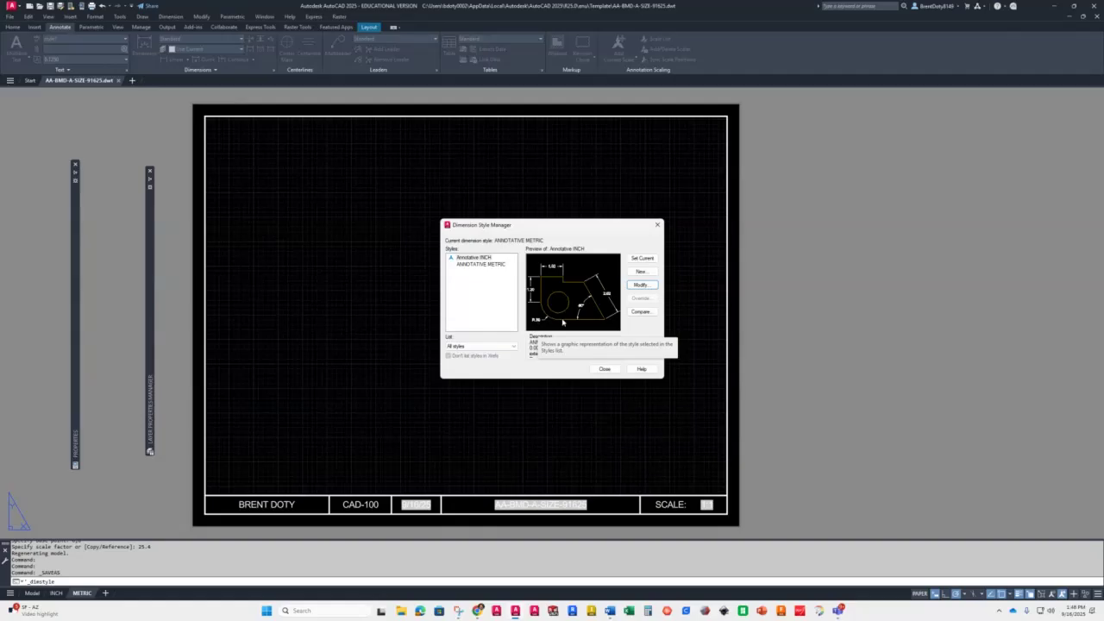
- Modify the ANNOTATIVE METRIC style with a baseline spacing of 9 and extension lines reaching 3 beyond the dimension lines
click(467, 267)
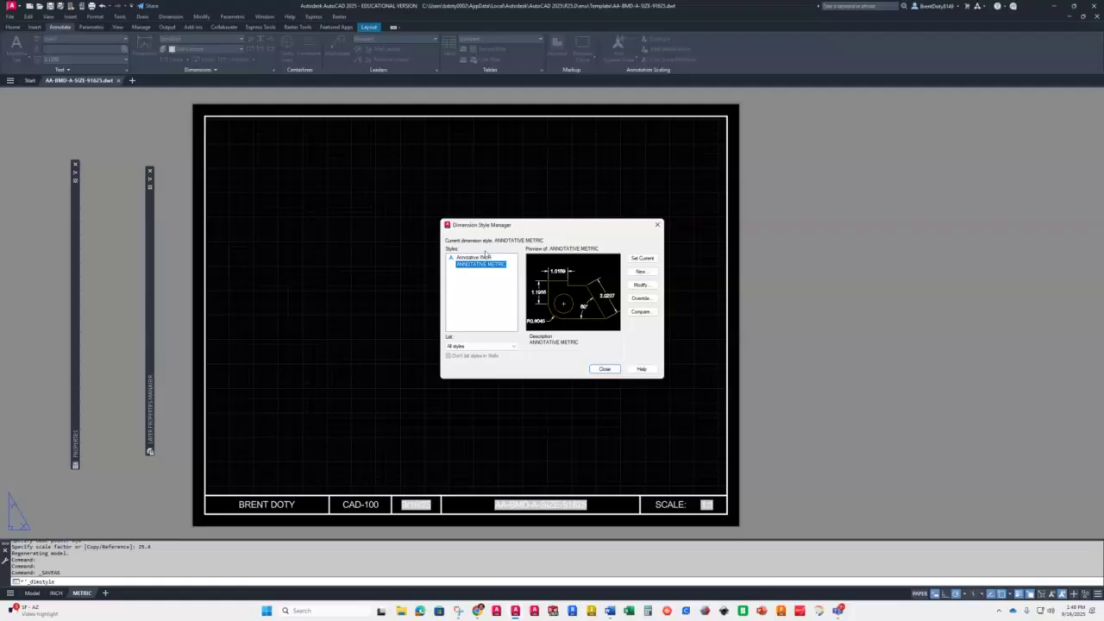
click(640, 285)
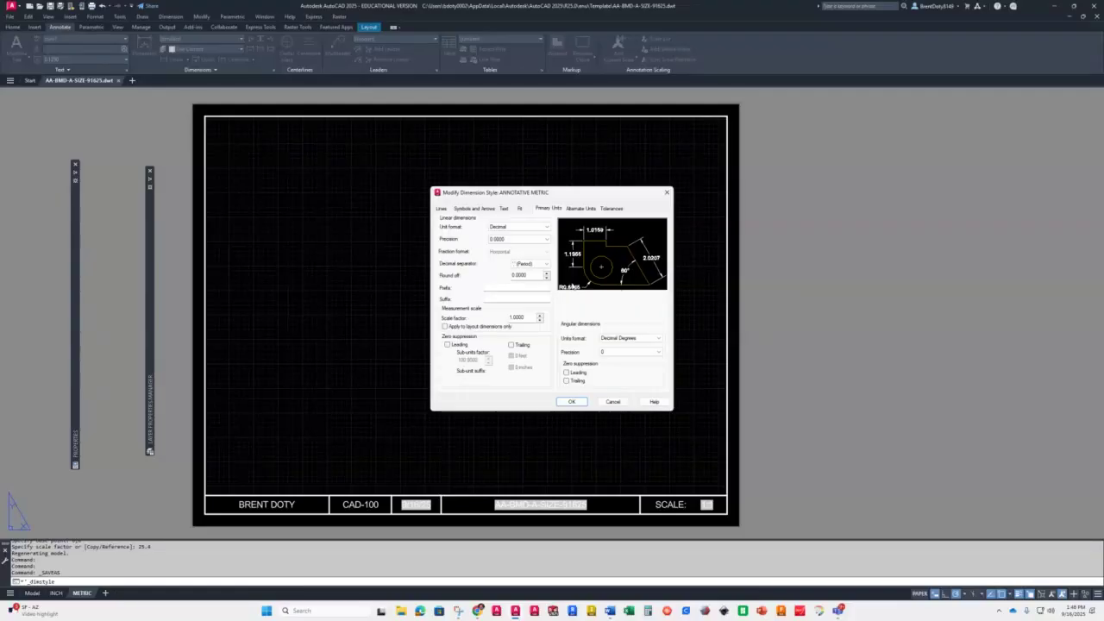
click(441, 208)
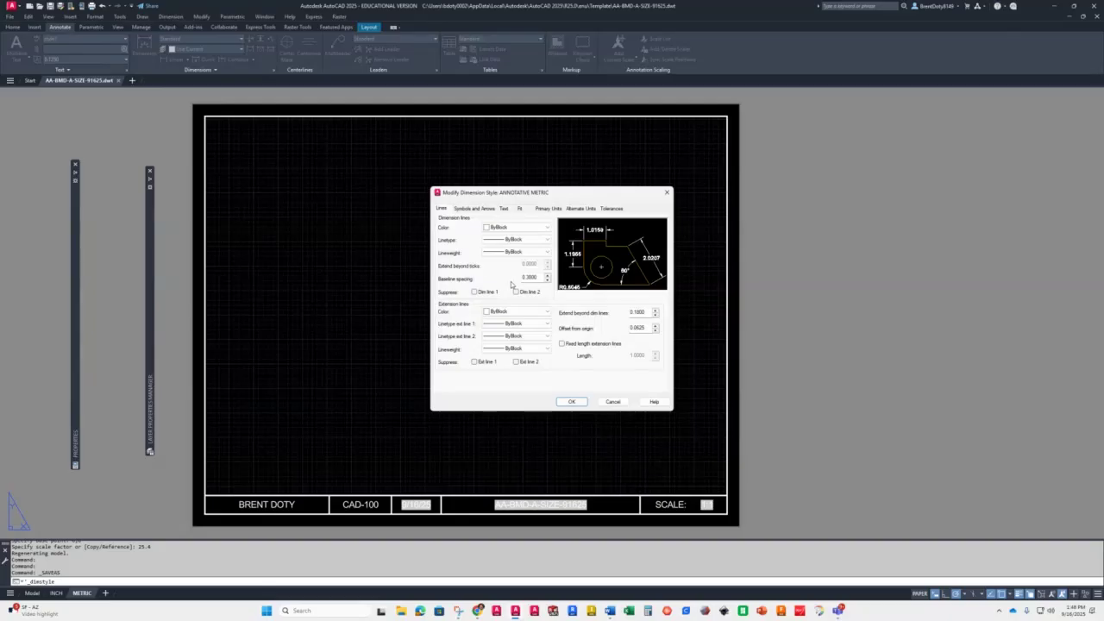
double_click(543, 277)
text(9)
double_click(639, 313)
text(3)
- Multiply 0.0625 by 25.4 in Calculator to convert the extension line origin offset to millimetres
click(647, 611)
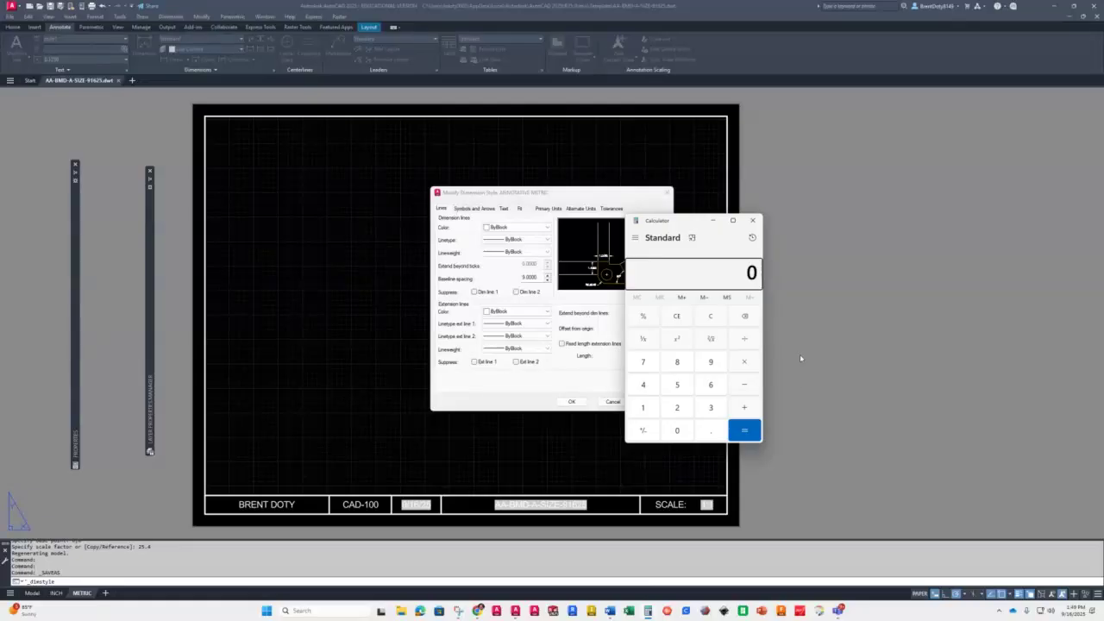
text(.0625)
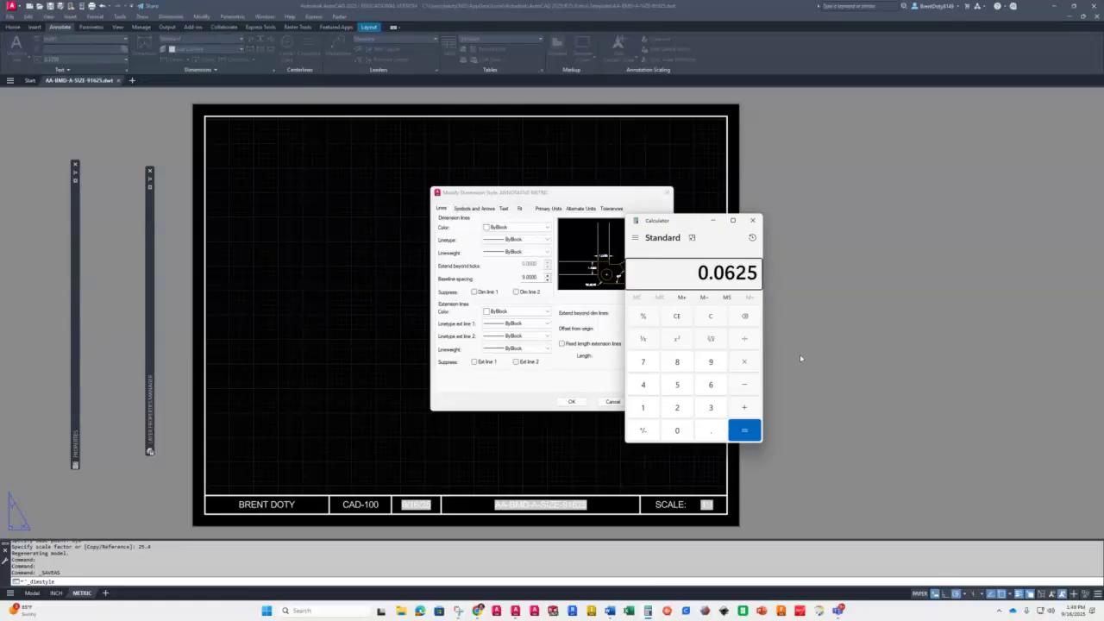
text(*25.)
text(4)
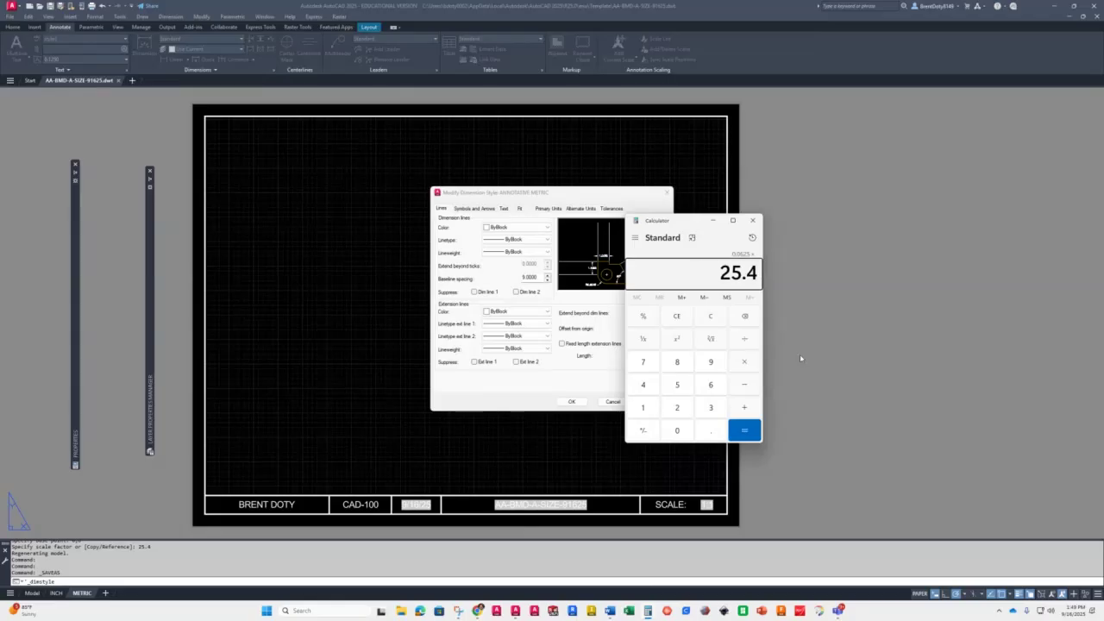
key(Return)
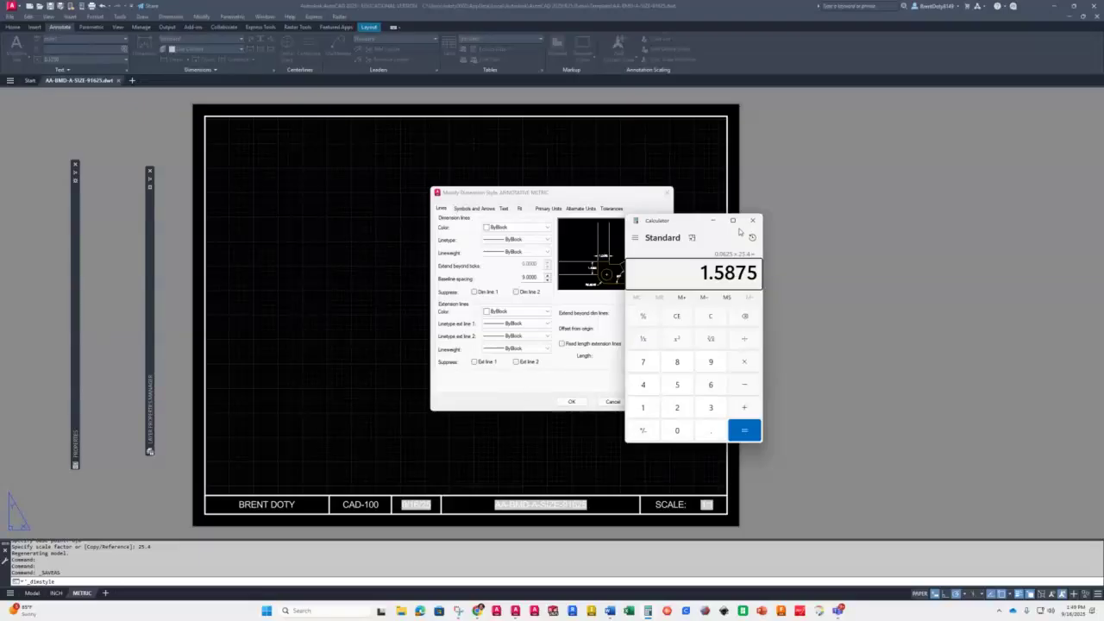
drag(685, 222, 845, 203)
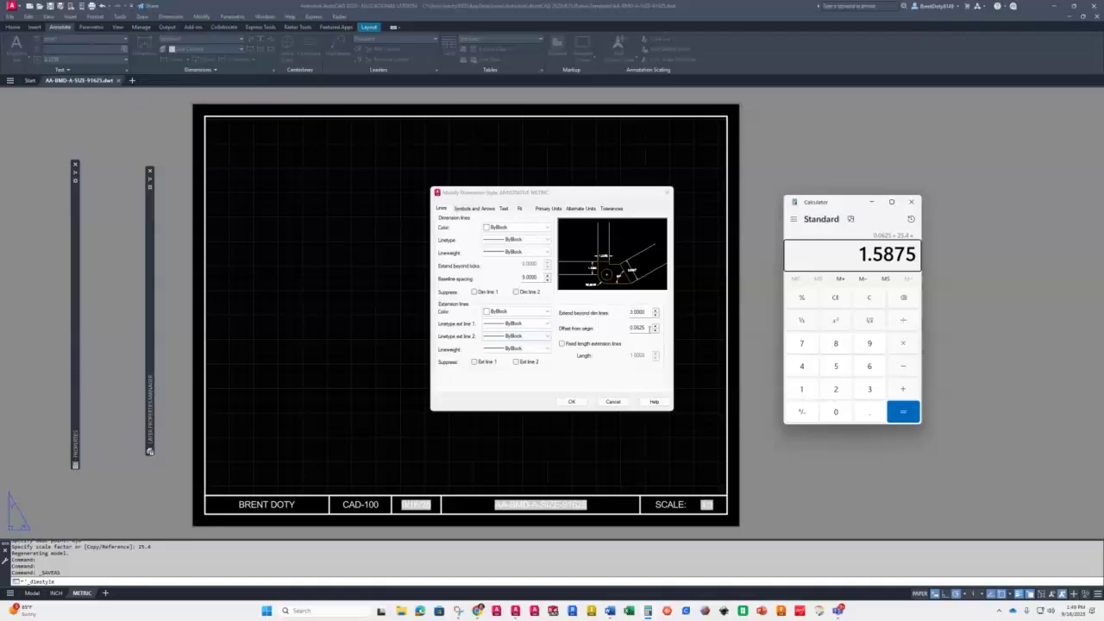
- Set the ANNOTATIVE METRIC style's extension line offset from origin to 1.5
click(647, 327)
drag(611, 324, 607, 328)
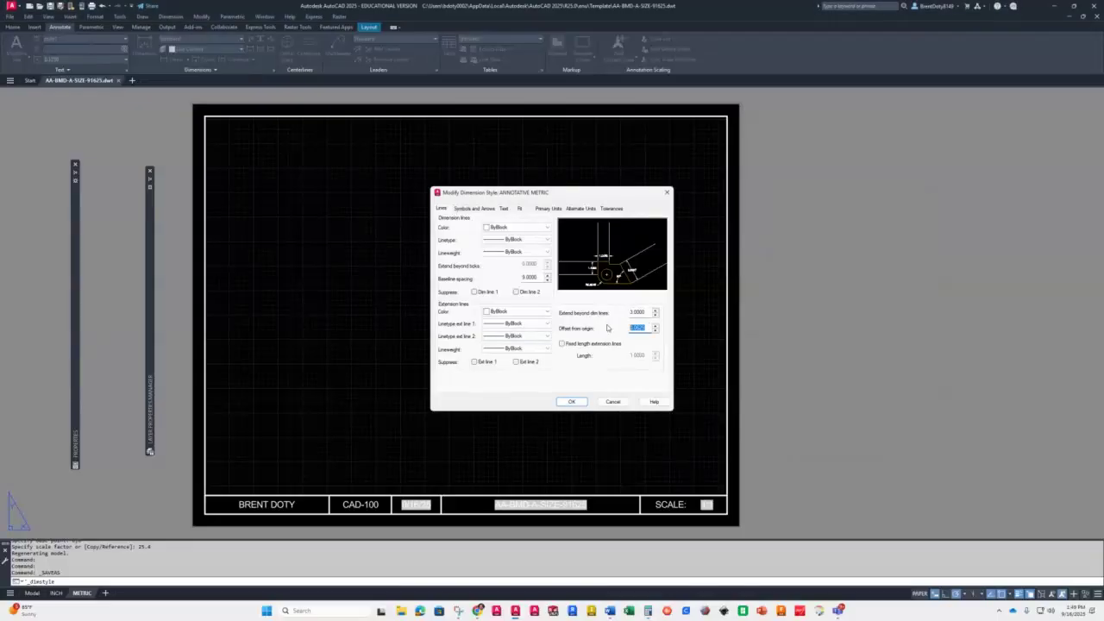
text(1.5)
- Set the ANNOTATIVE METRIC style's arrow size and dimension break size to 3, with center marks set to None
click(469, 209)
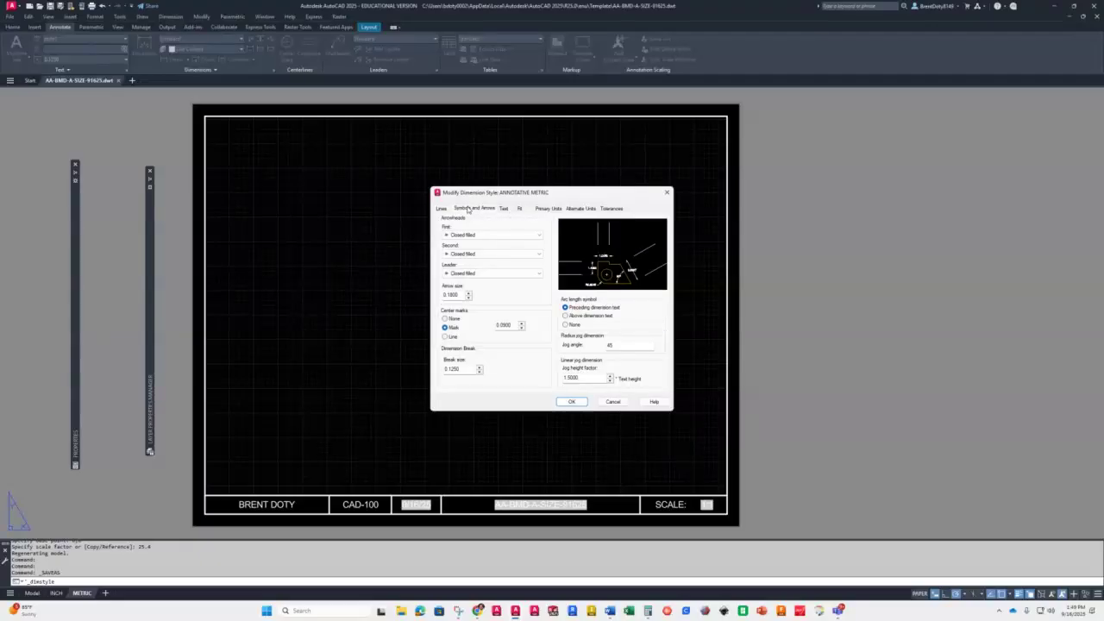
double_click(459, 296)
text(3)
click(446, 320)
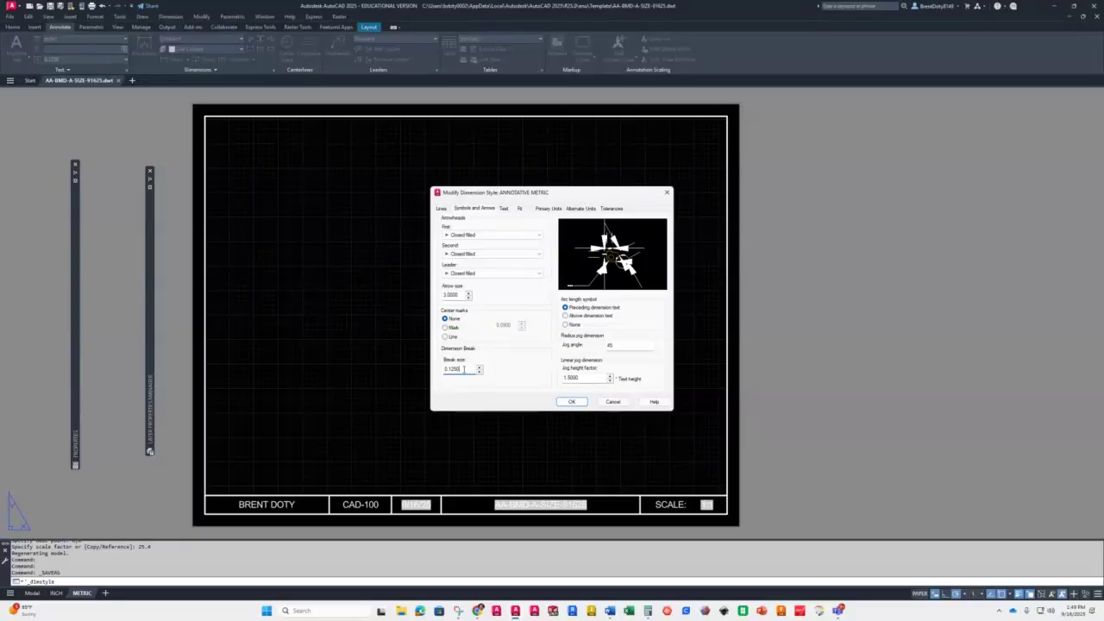
double_click(464, 370)
text(3)
- Set the ANNOTATIVE METRIC style's text height to 3
click(504, 209)
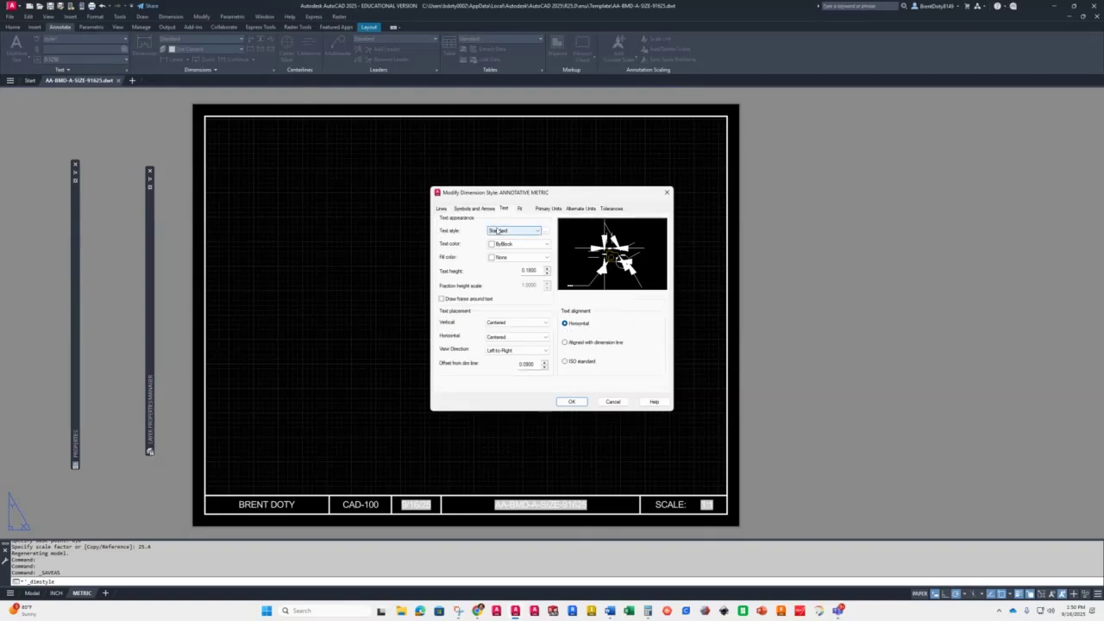
double_click(529, 270)
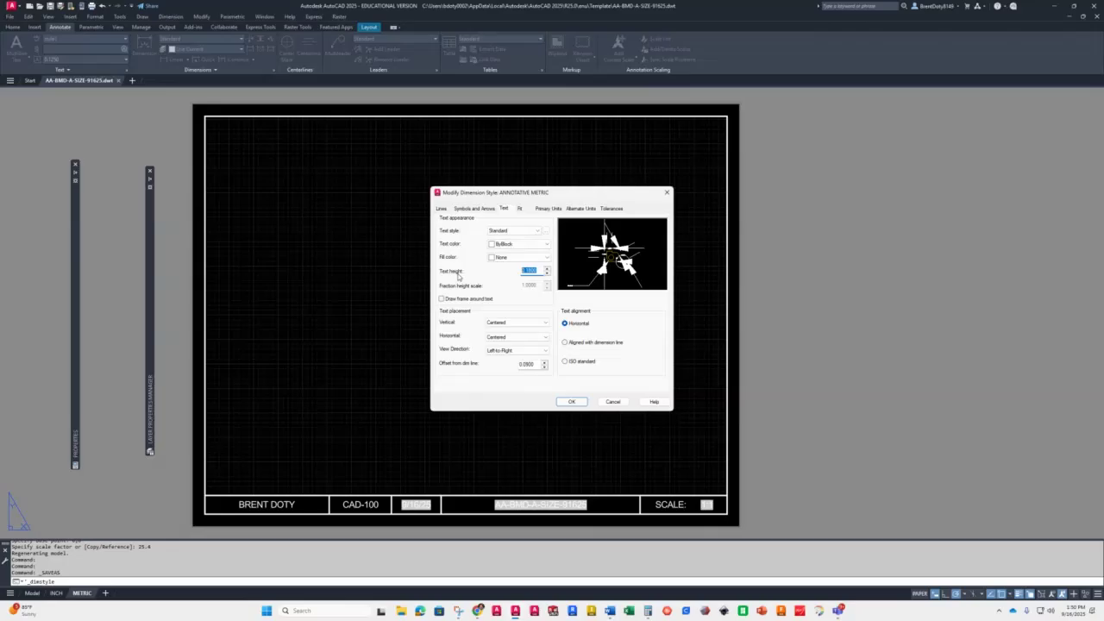
text(3)
- Multiply 0.09 by 25.4 in Calculator to convert the text offset from the dimension line to millimetres
click(648, 611)
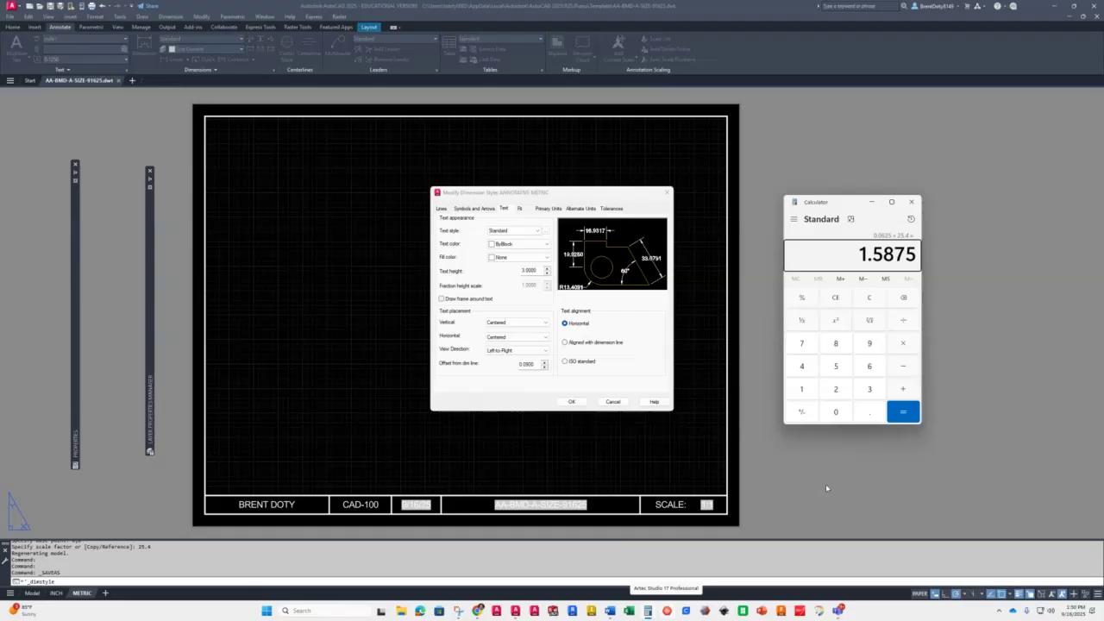
text(0.09*)
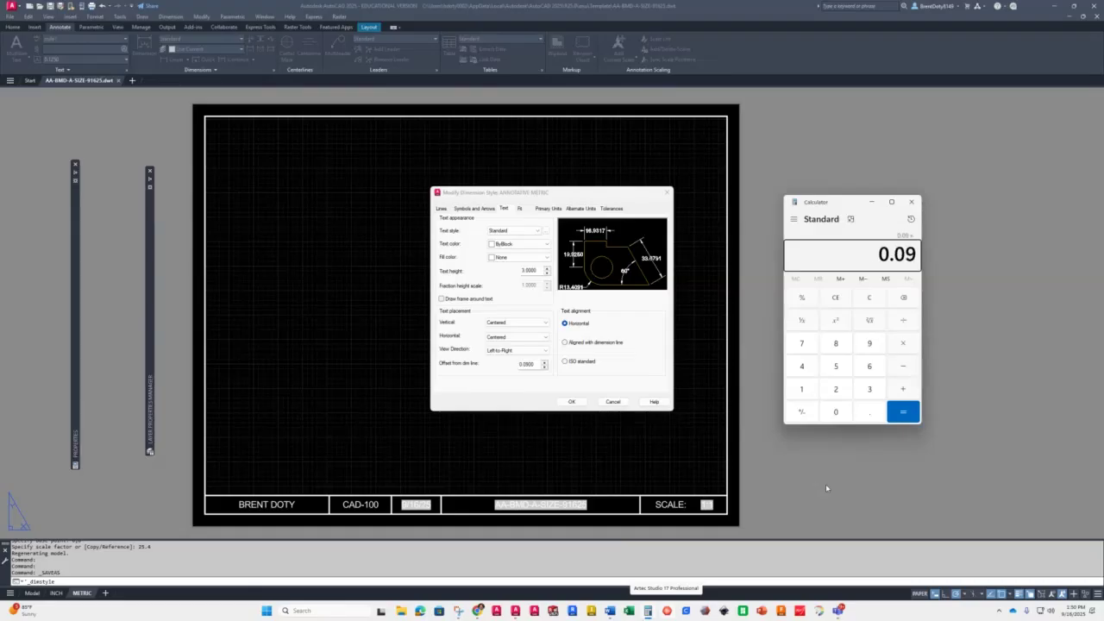
text(25.4)
key(Return)
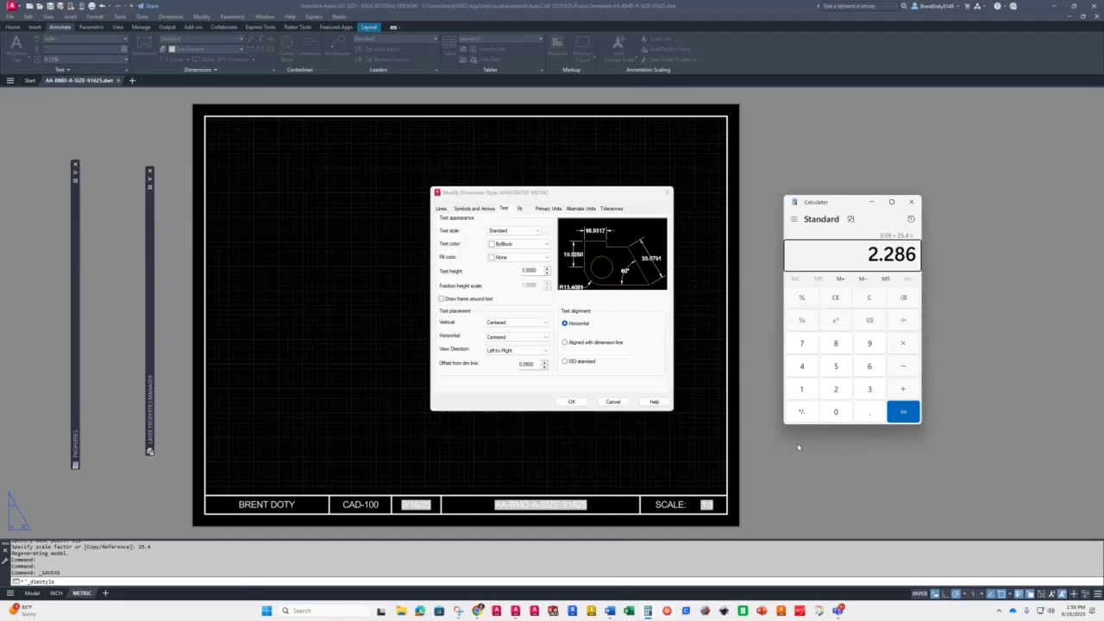
- Set the ANNOTATIVE METRIC style's text offset from the dimension line to 2.28 and make its dimension feature scaling annotative
click(536, 365)
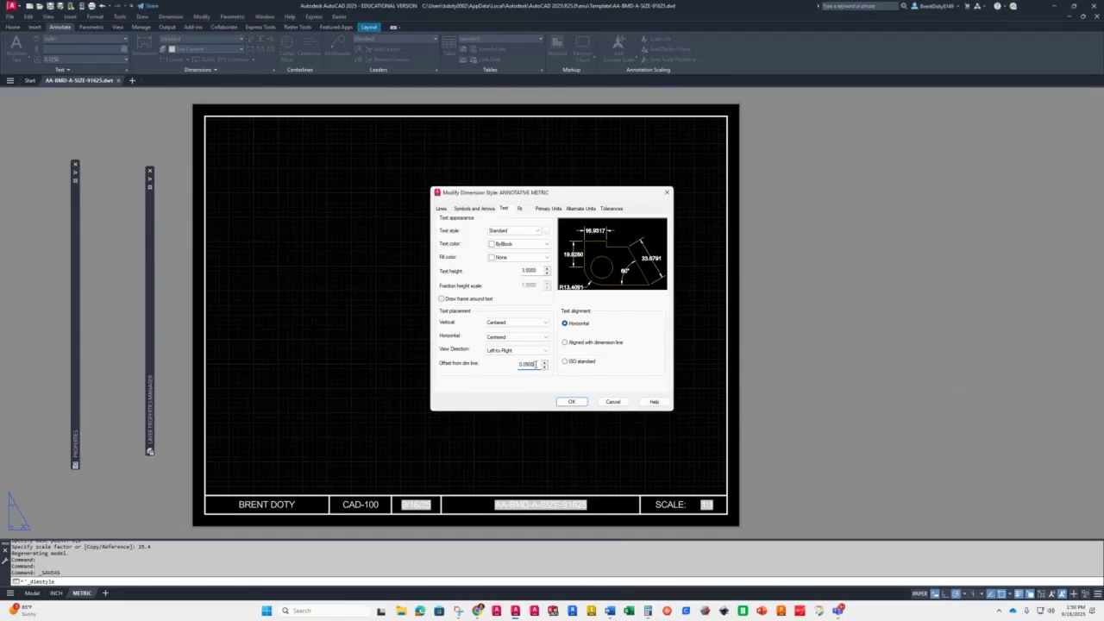
double_click(536, 365)
text(2.28)
click(521, 210)
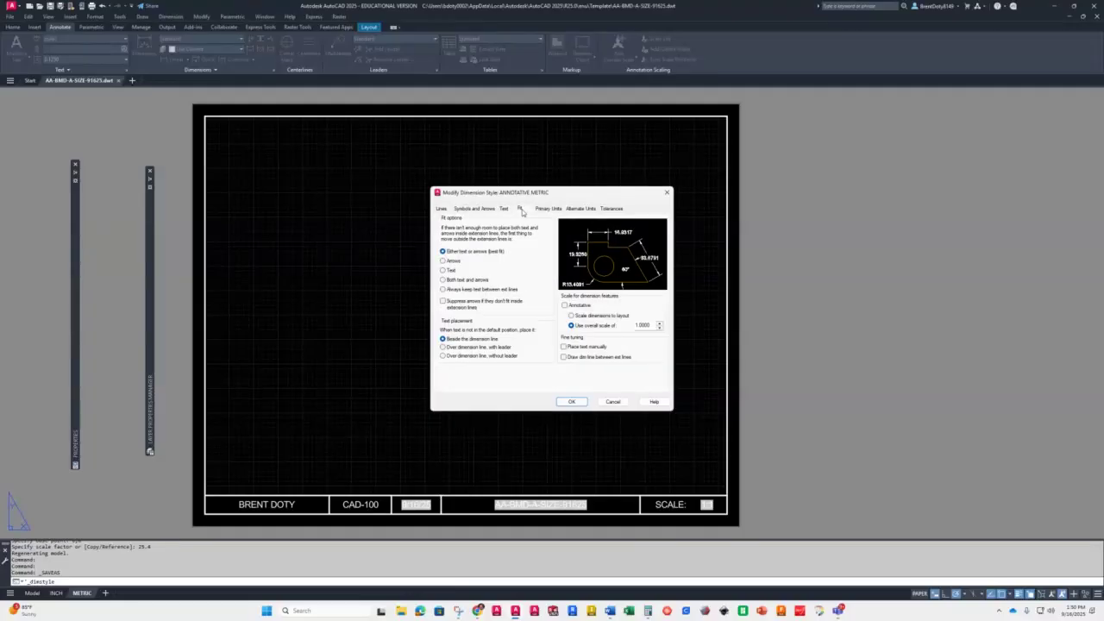
click(565, 306)
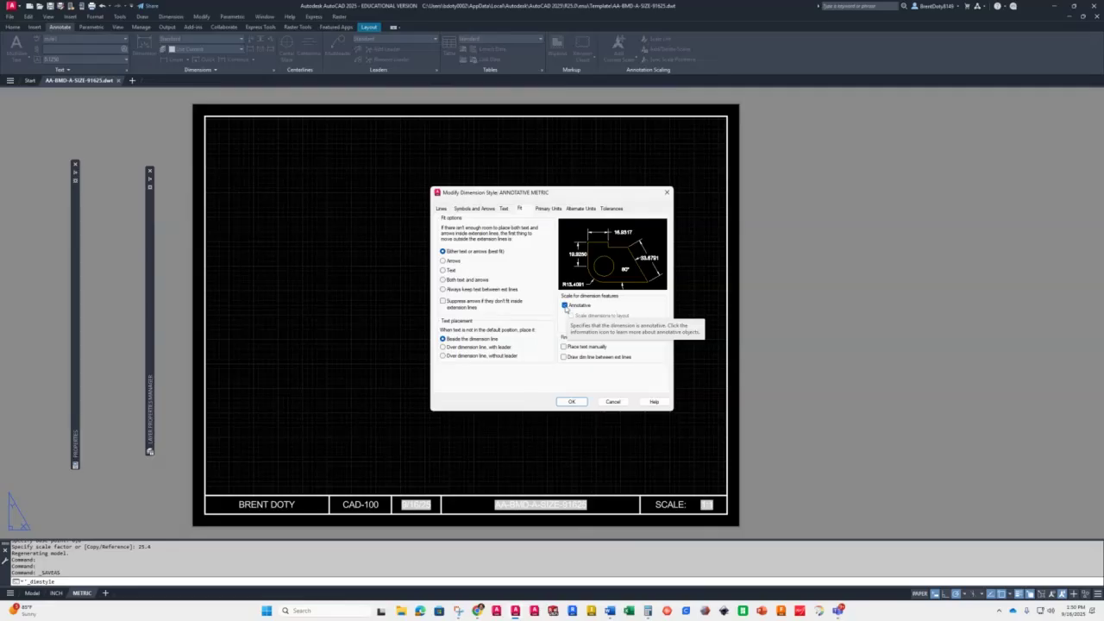
- Set the ANNOTATIVE METRIC style's linear precision to 0.0 with trailing zeros suppressed, and save the template
click(547, 208)
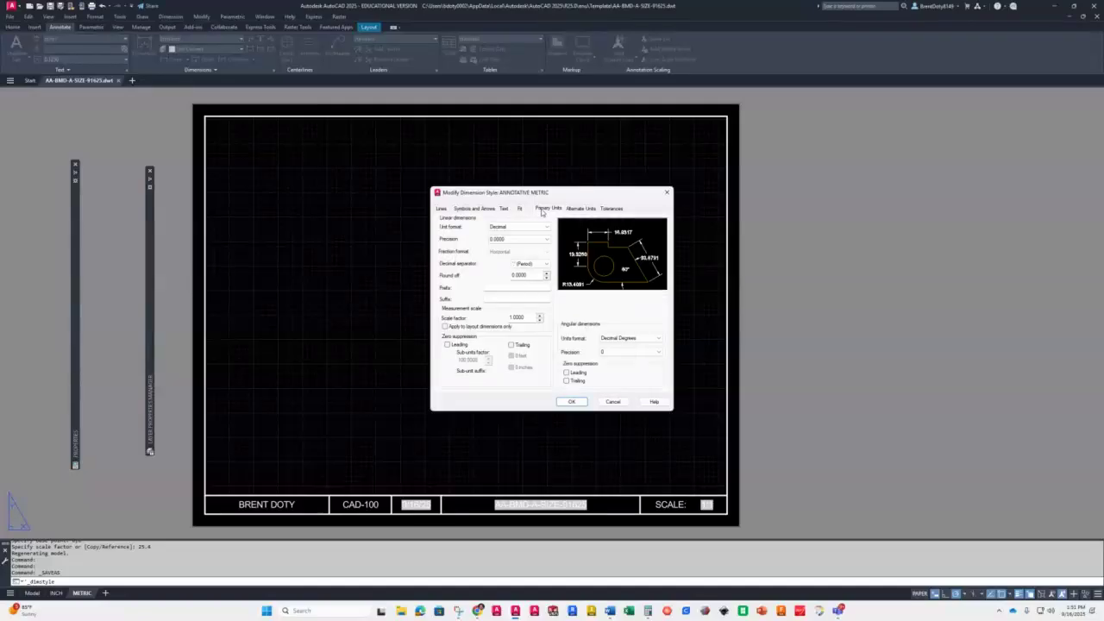
click(517, 240)
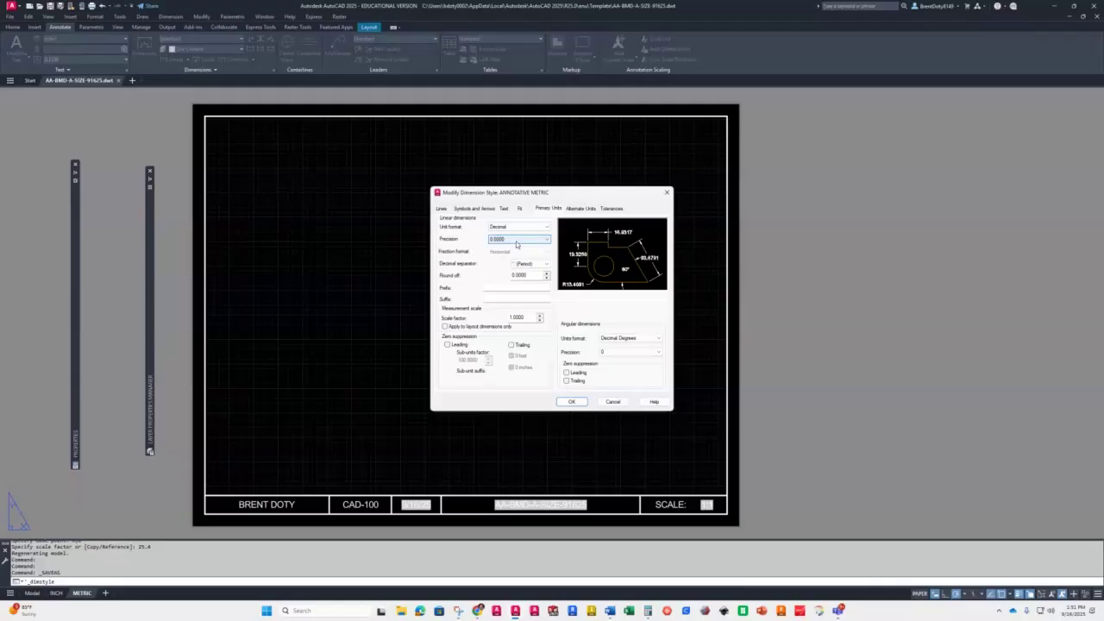
click(517, 242)
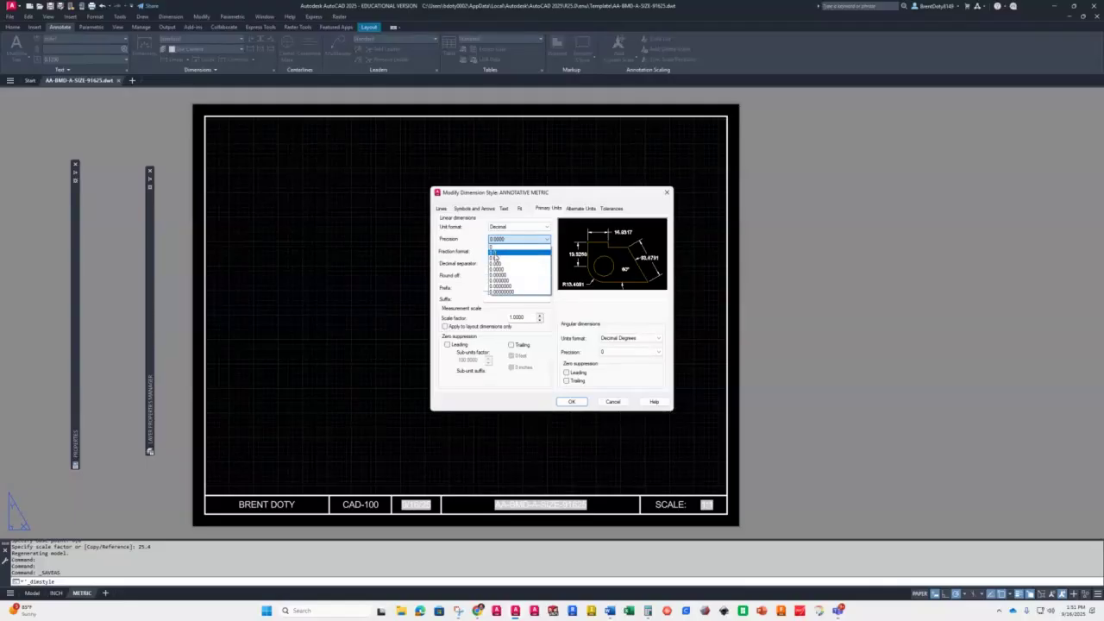
click(496, 256)
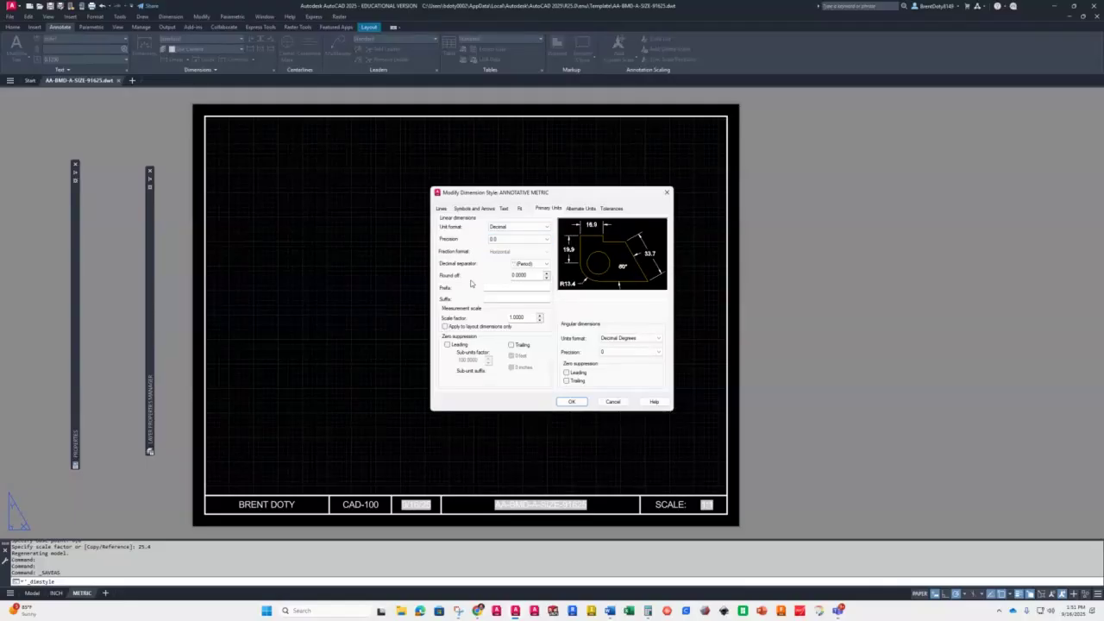
click(510, 345)
click(571, 402)
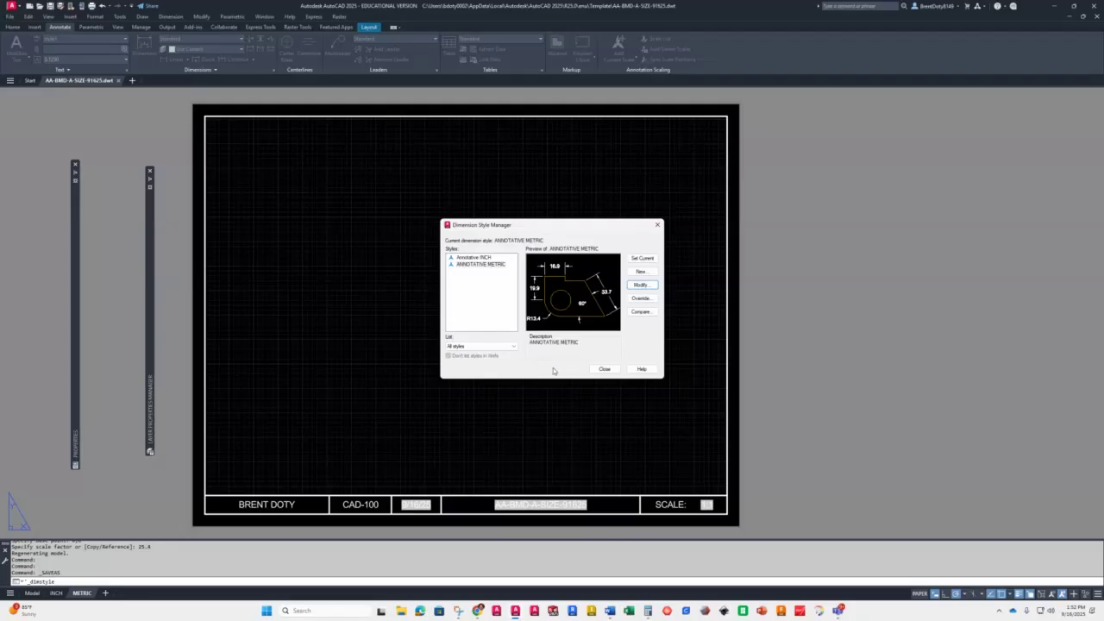
click(602, 370)
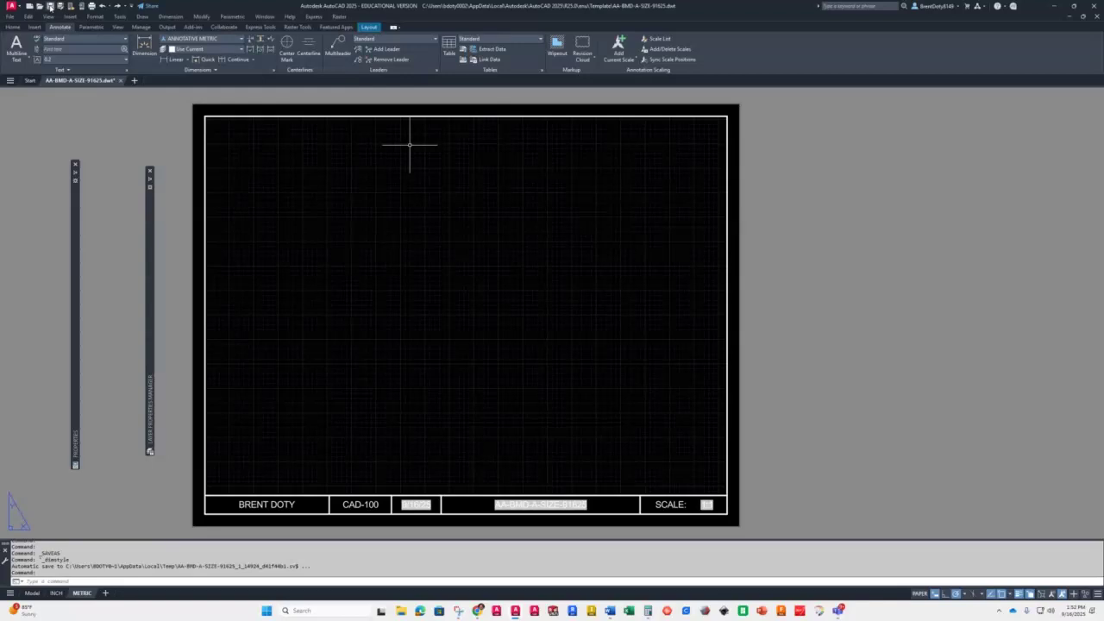
click(50, 6)
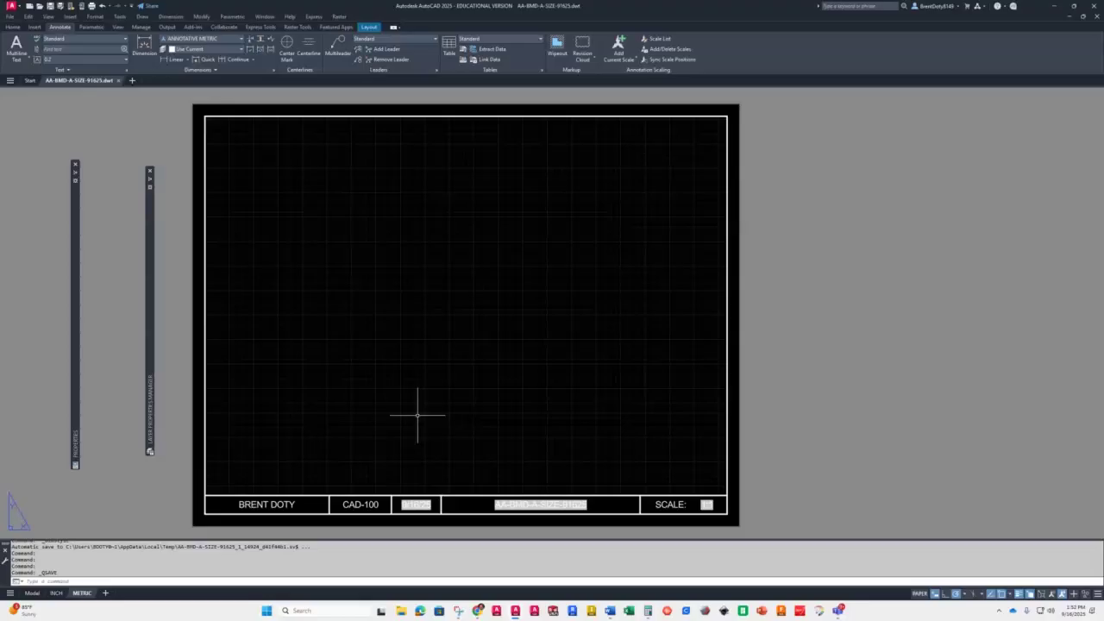
- Switch to Chrome to view the template layout example PDF and the online class session, and return to AutoCAD
mouse_move(478, 610)
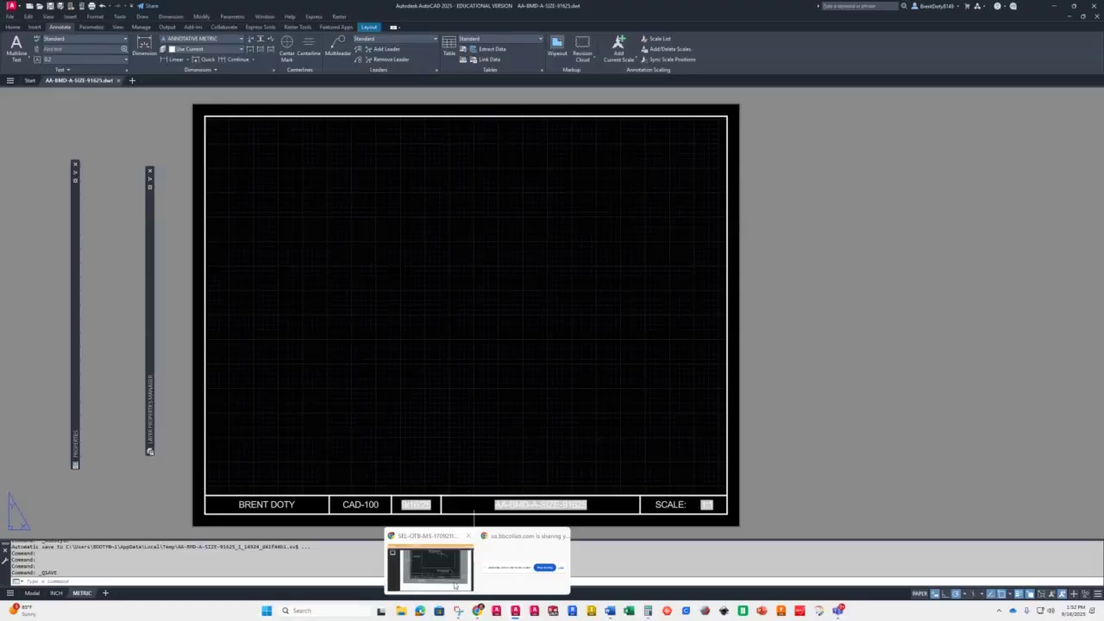
click(429, 561)
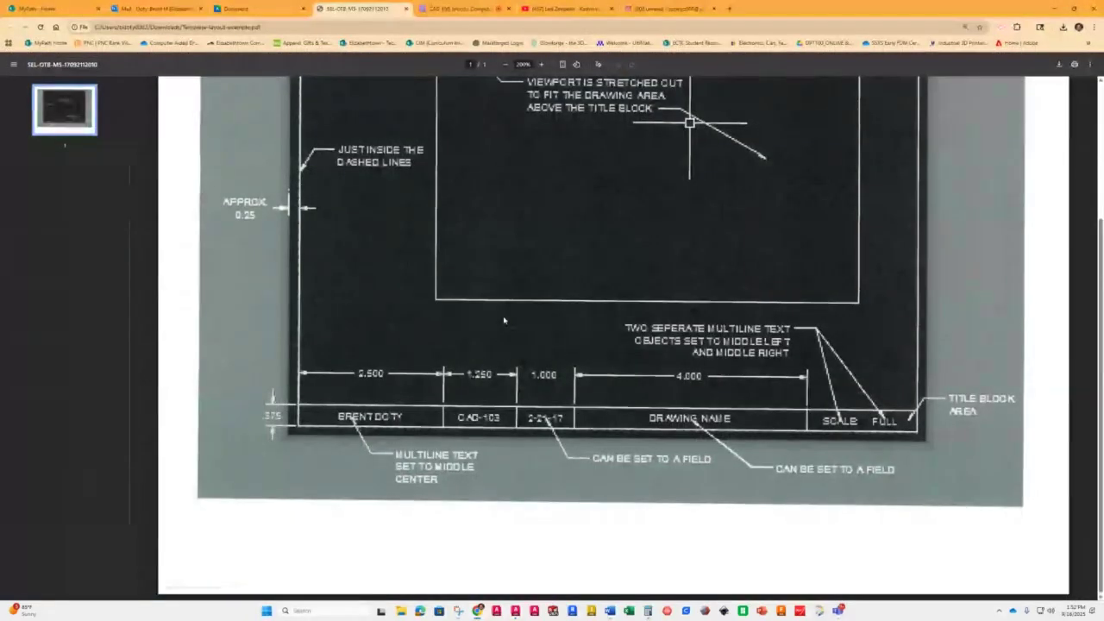
click(465, 9)
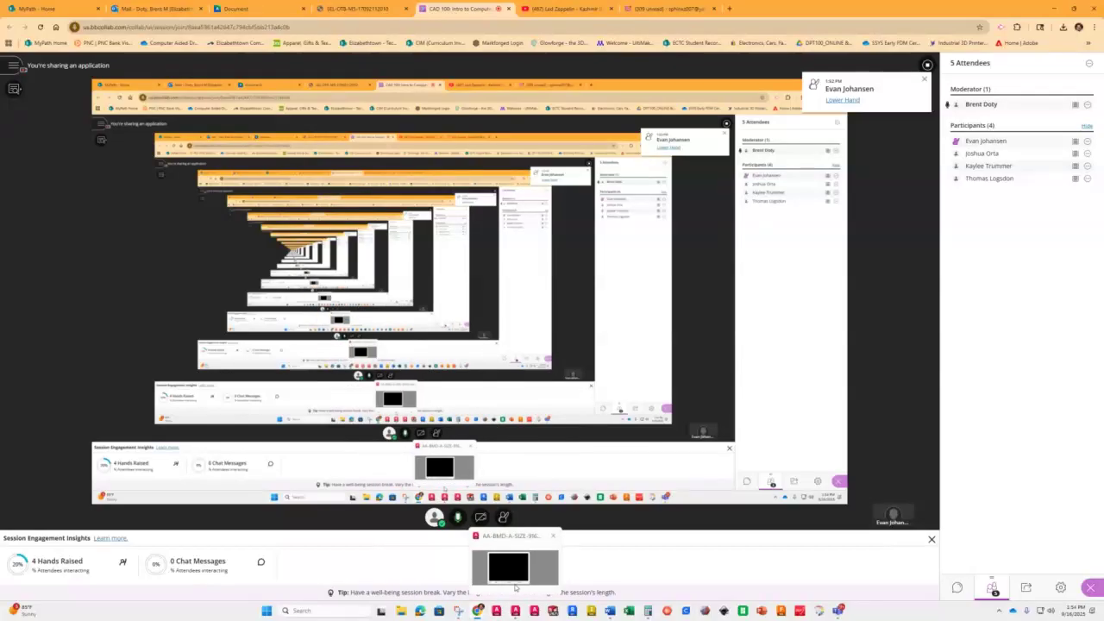
click(515, 613)
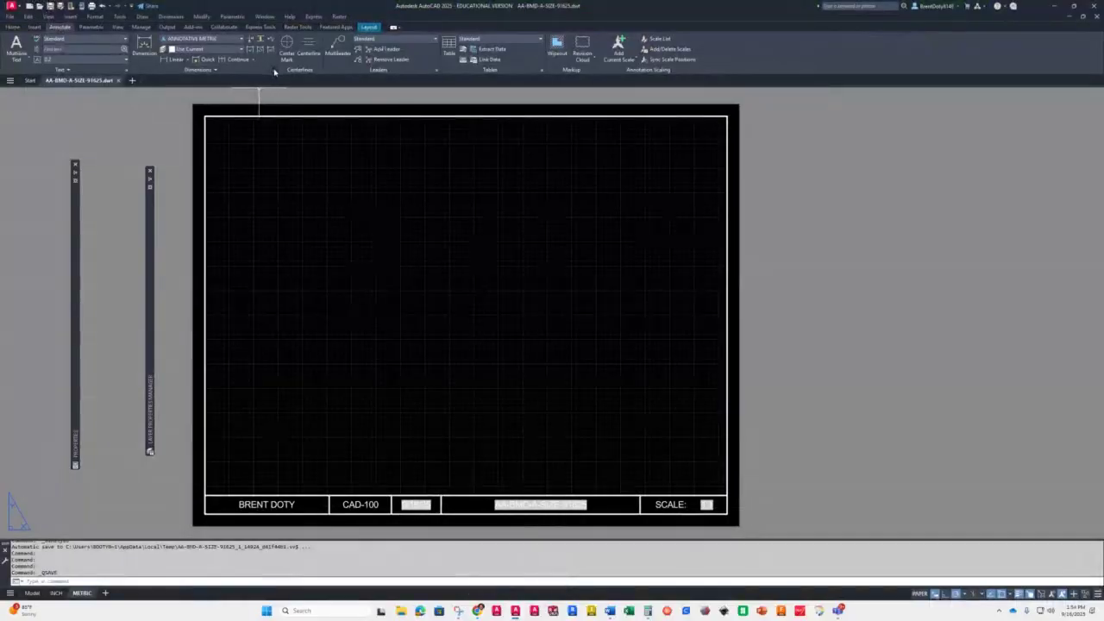
- Review the ANNOTATIVE METRIC style's line, arrow, text, fit and primary unit settings, including the text style it uses
click(273, 71)
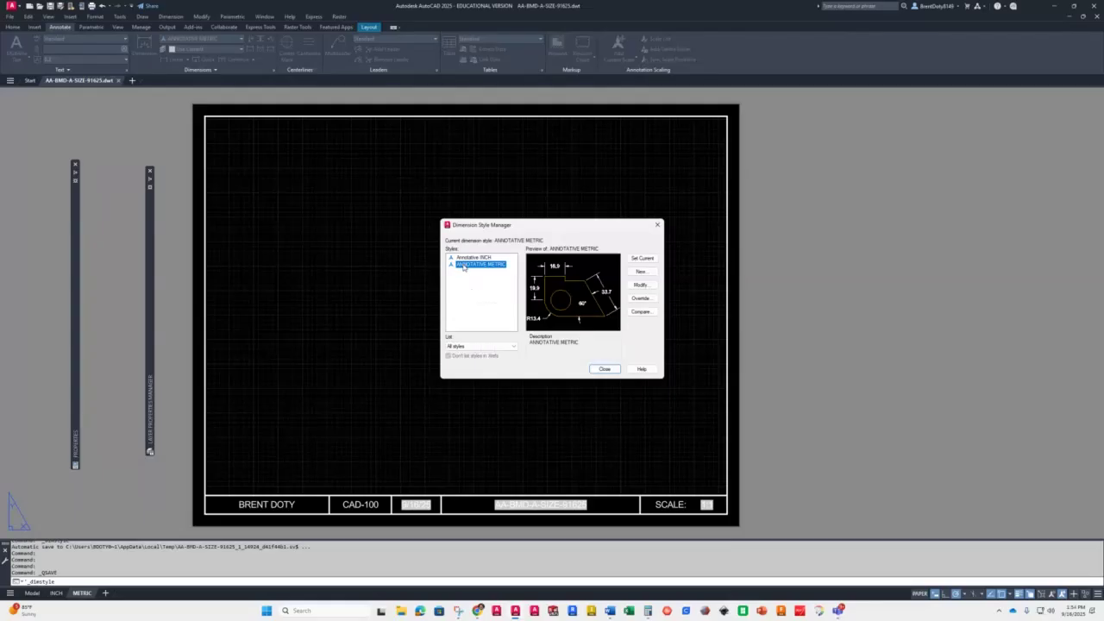
click(640, 285)
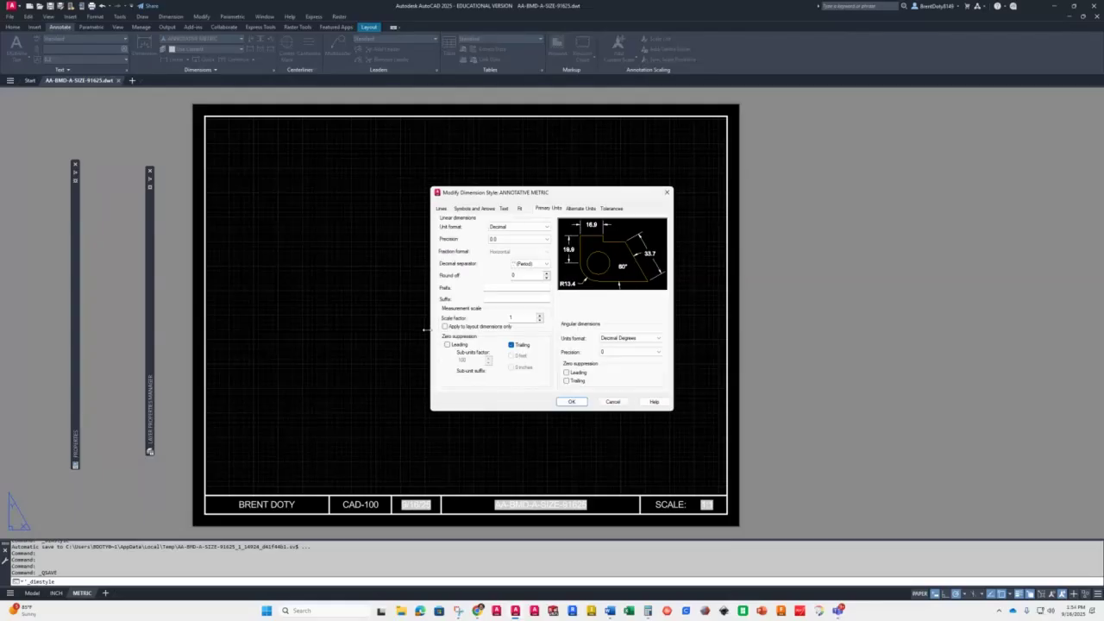
click(440, 209)
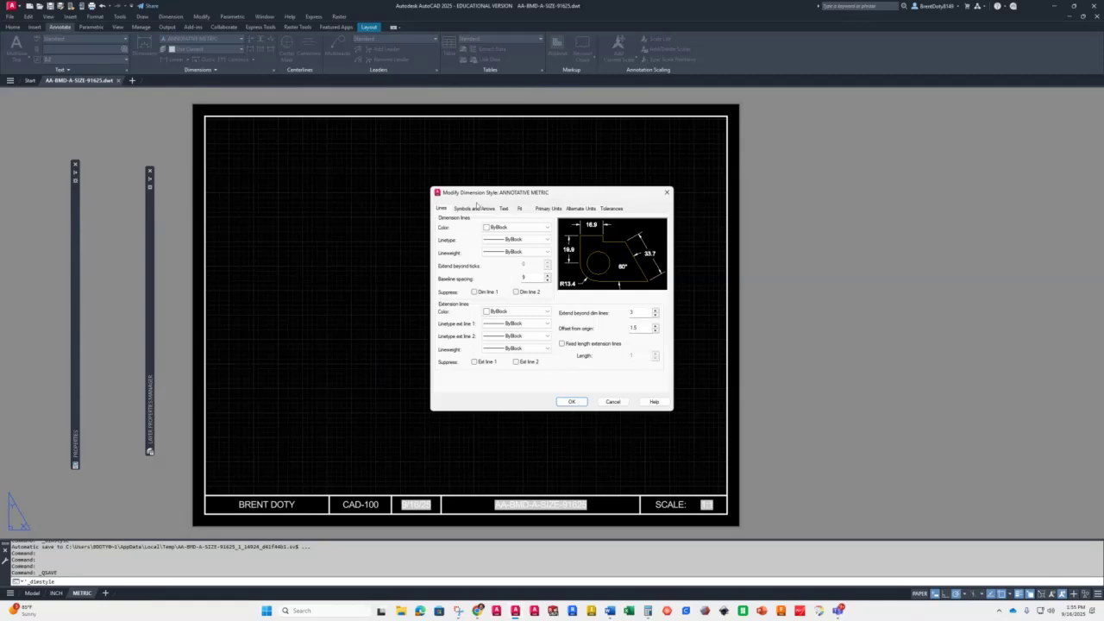
click(474, 208)
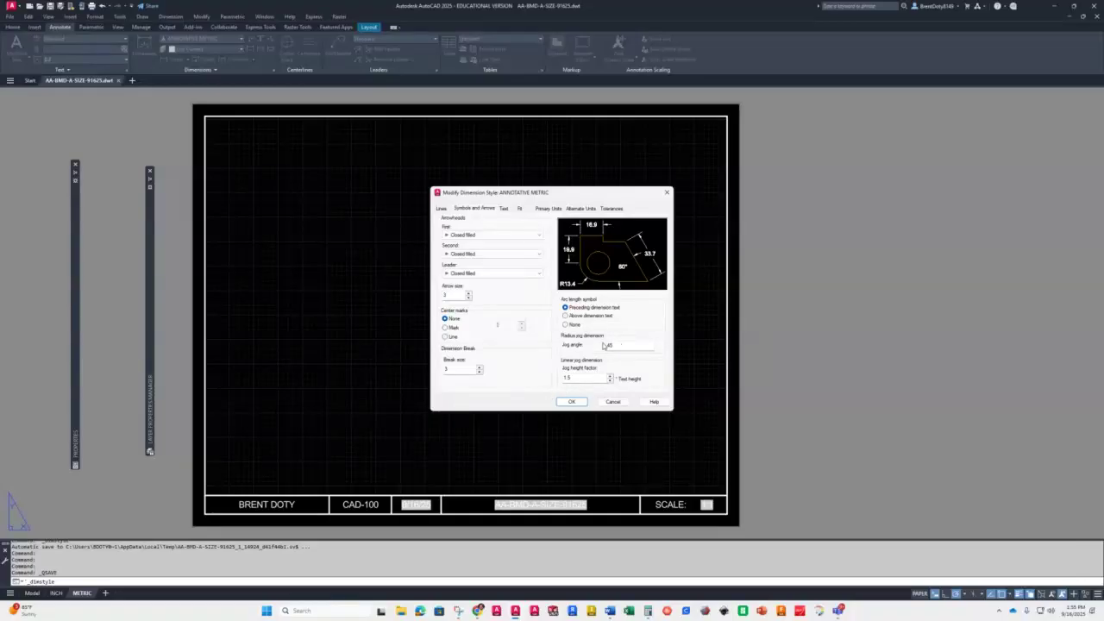
click(505, 209)
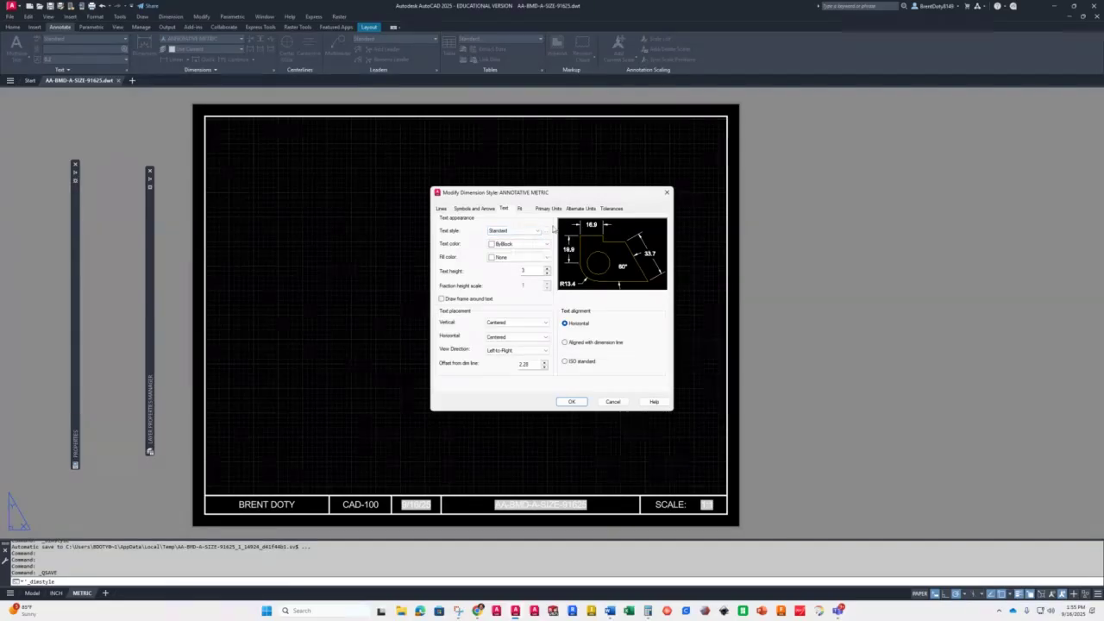
click(547, 230)
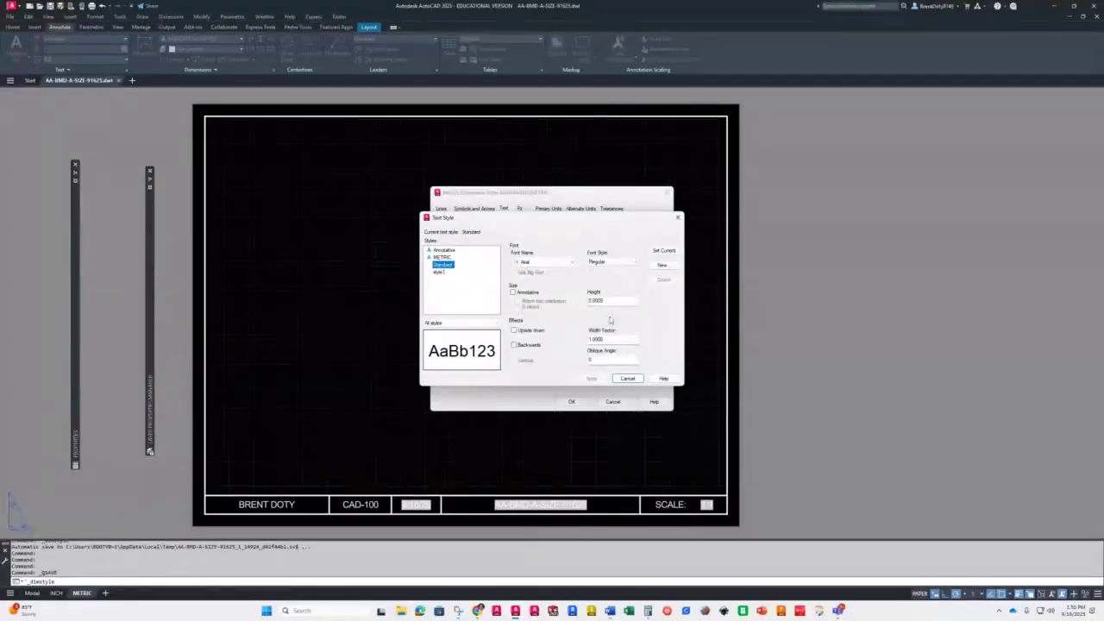
click(628, 378)
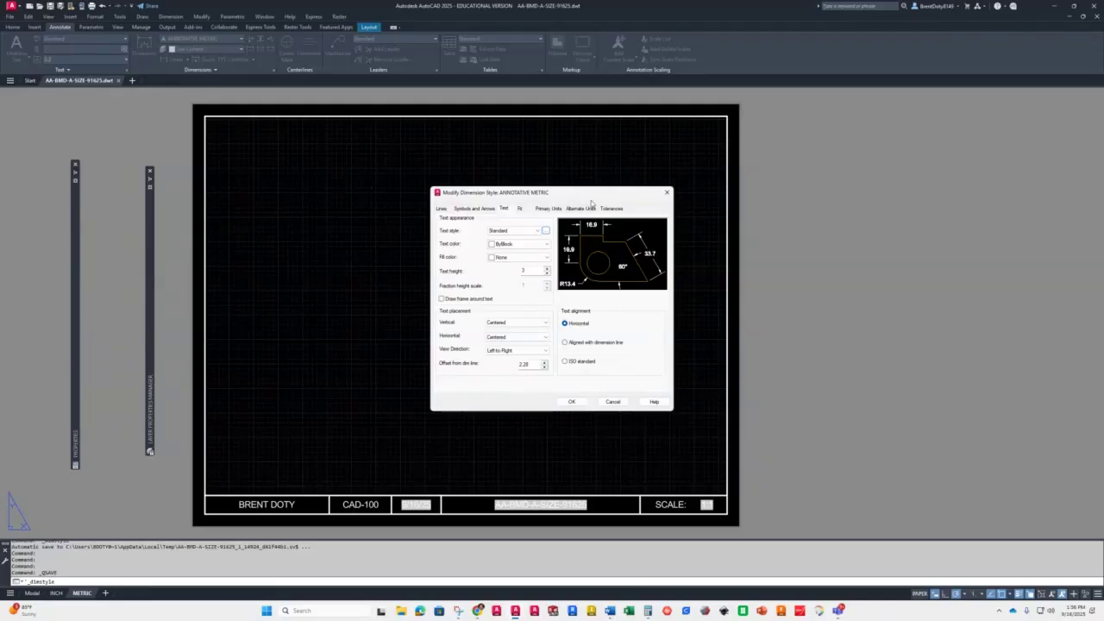
click(522, 208)
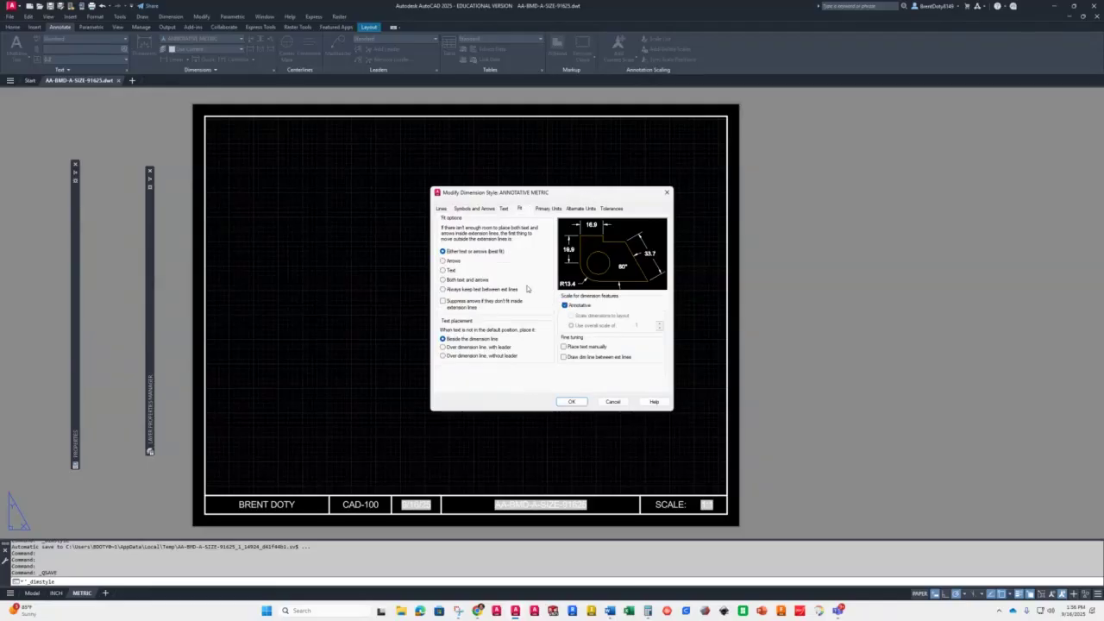
click(549, 208)
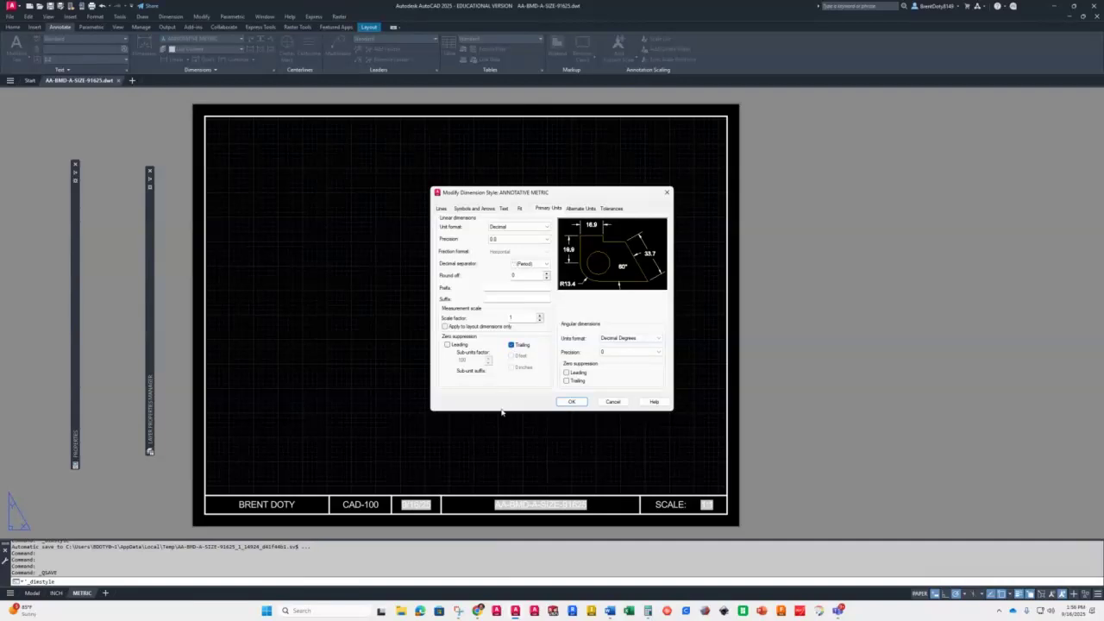
click(560, 403)
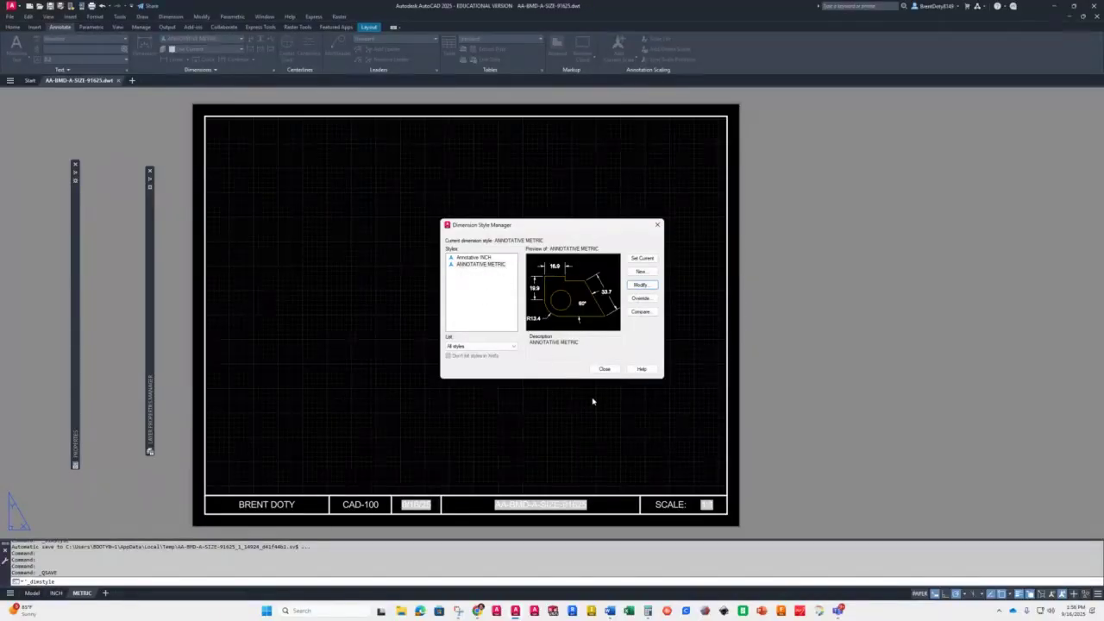
- Review the Annotative INCH dimension style's line, arrow, text, fit and primary unit settings, and close the Dimension Style Manager
click(479, 258)
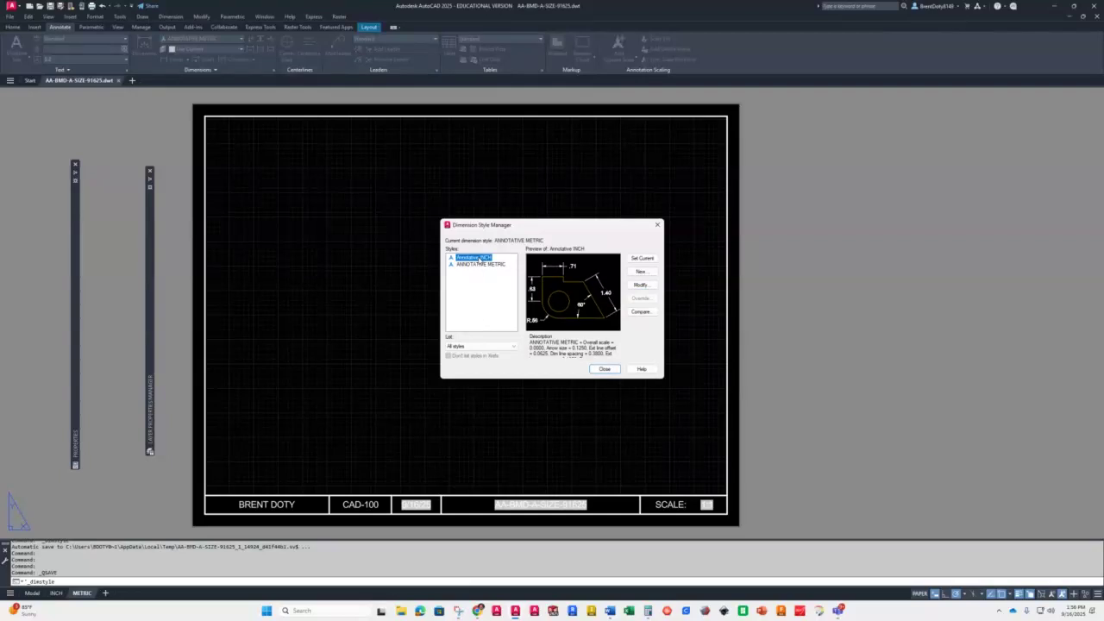
click(641, 284)
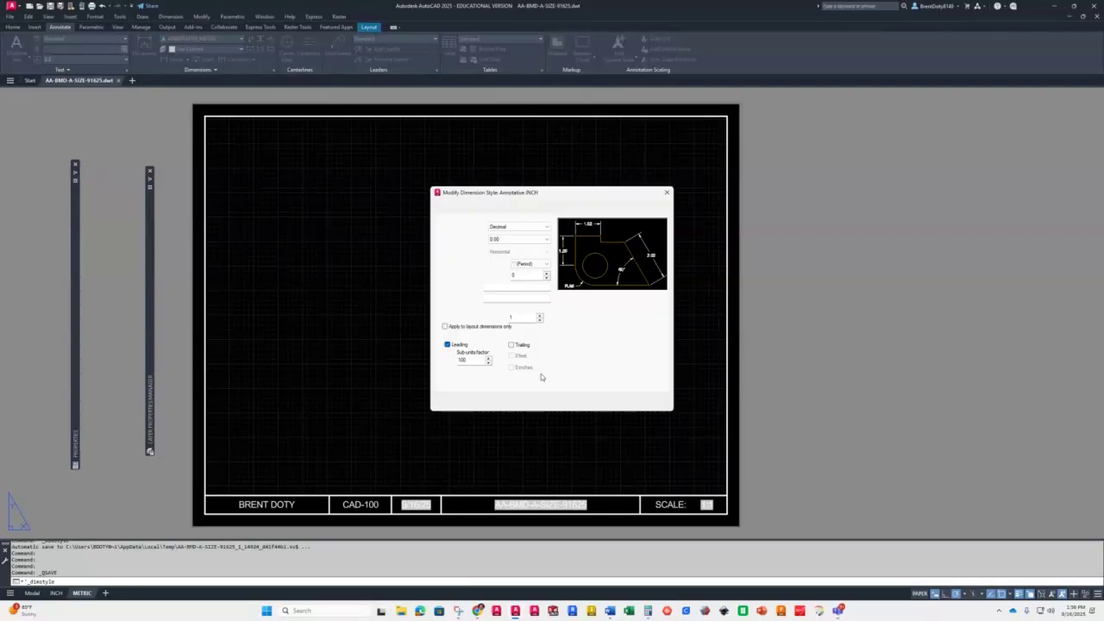
click(439, 208)
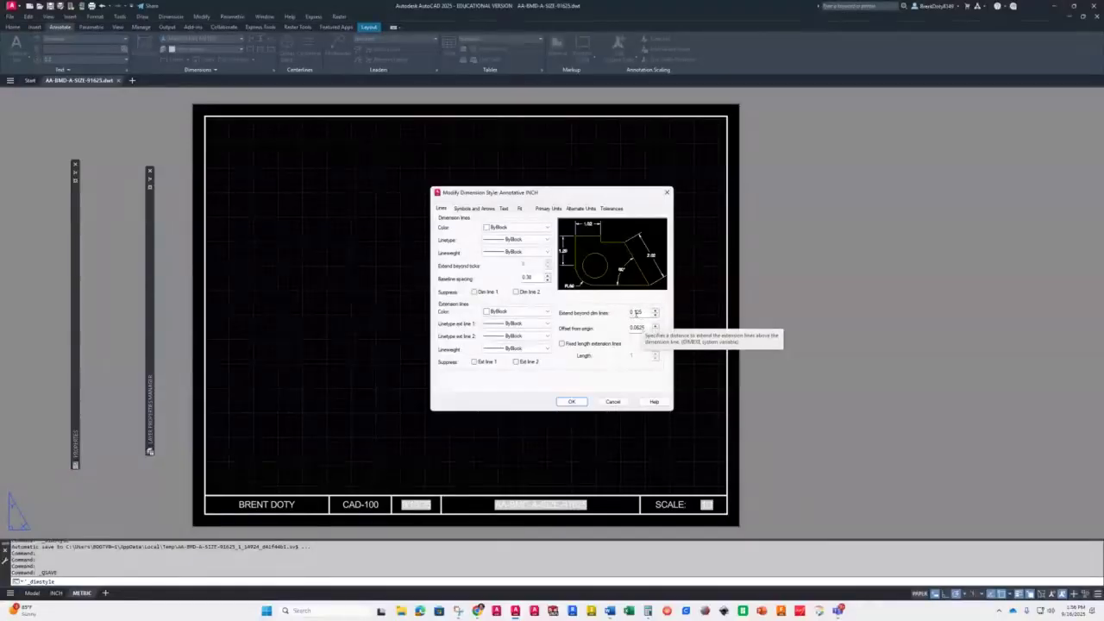
click(475, 210)
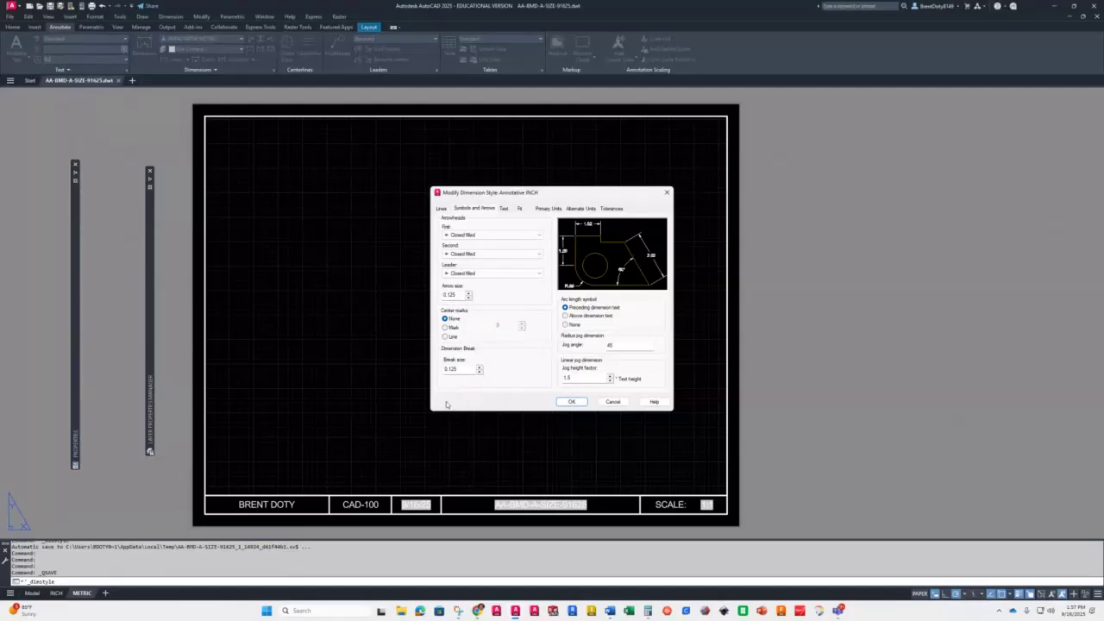
click(504, 208)
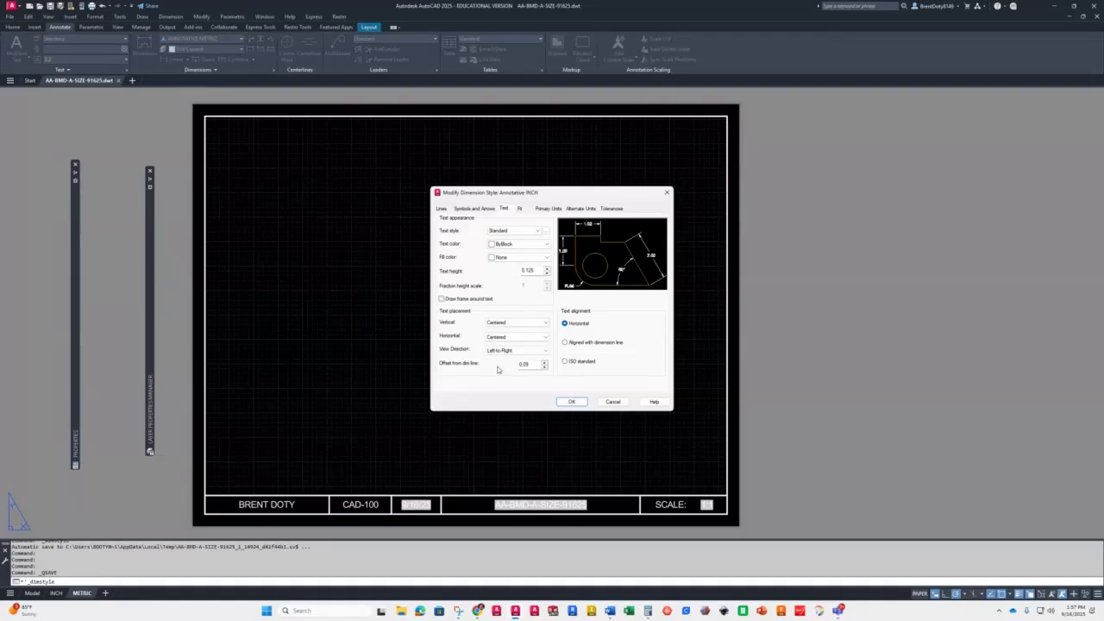
click(523, 209)
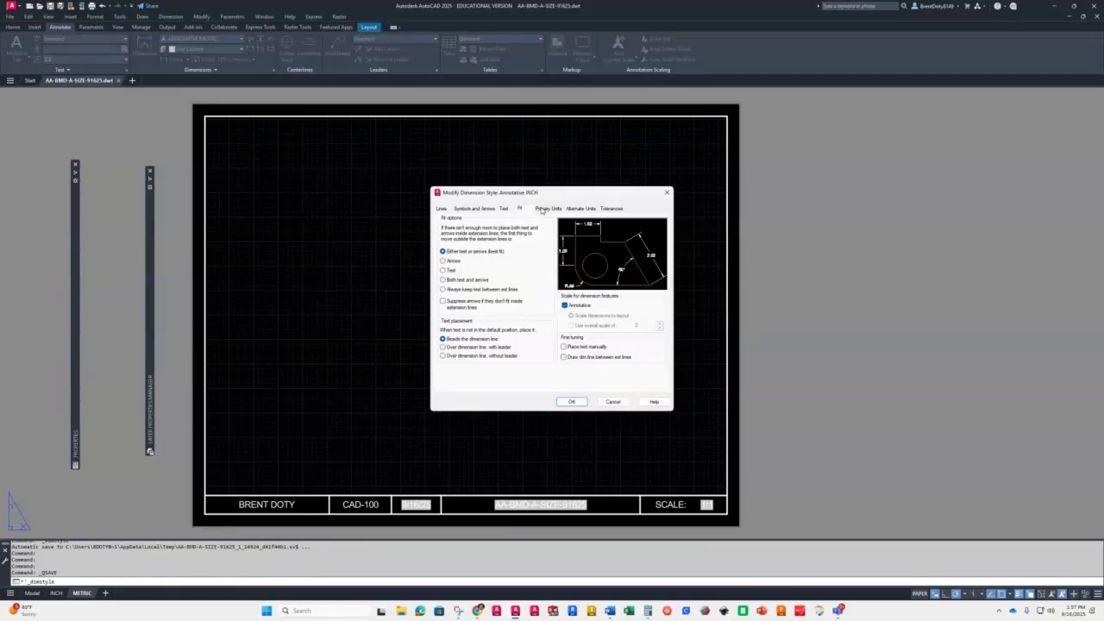
click(549, 208)
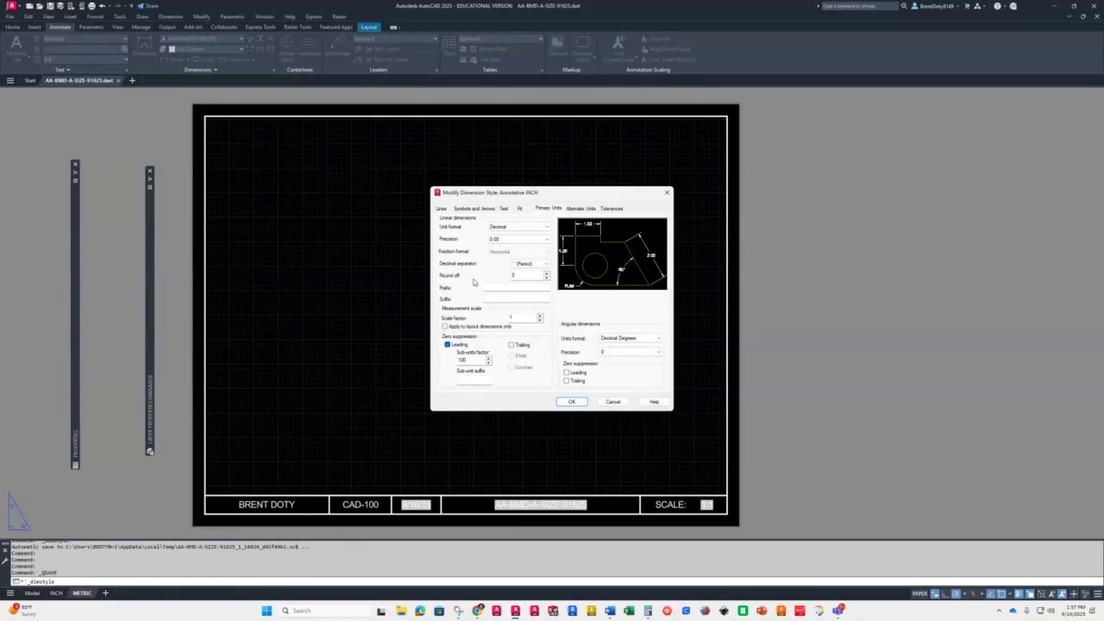
click(440, 209)
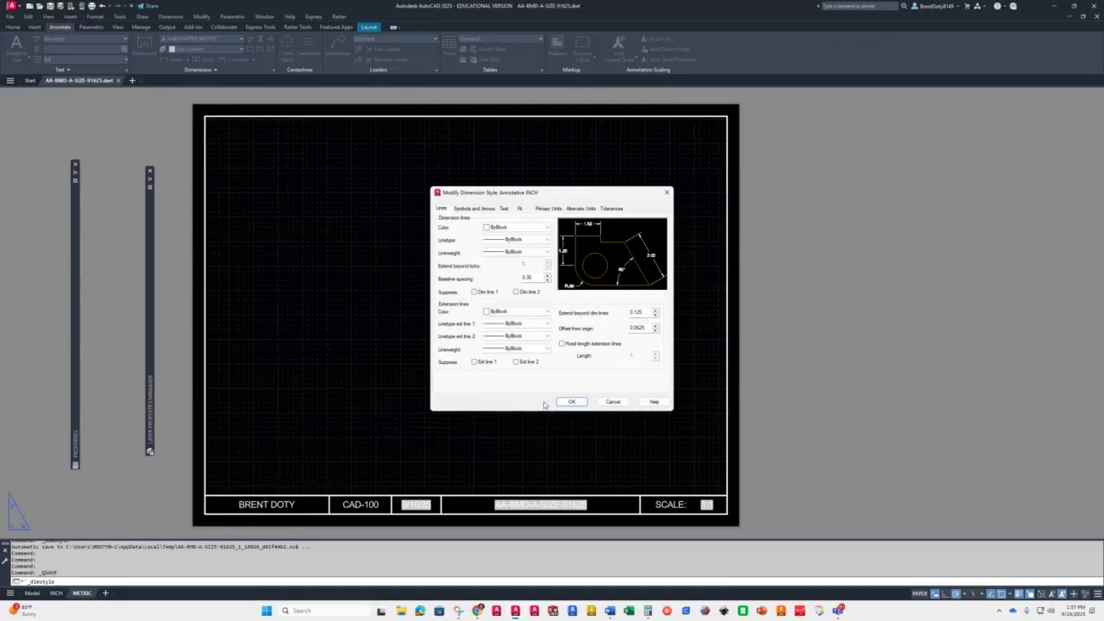
click(577, 402)
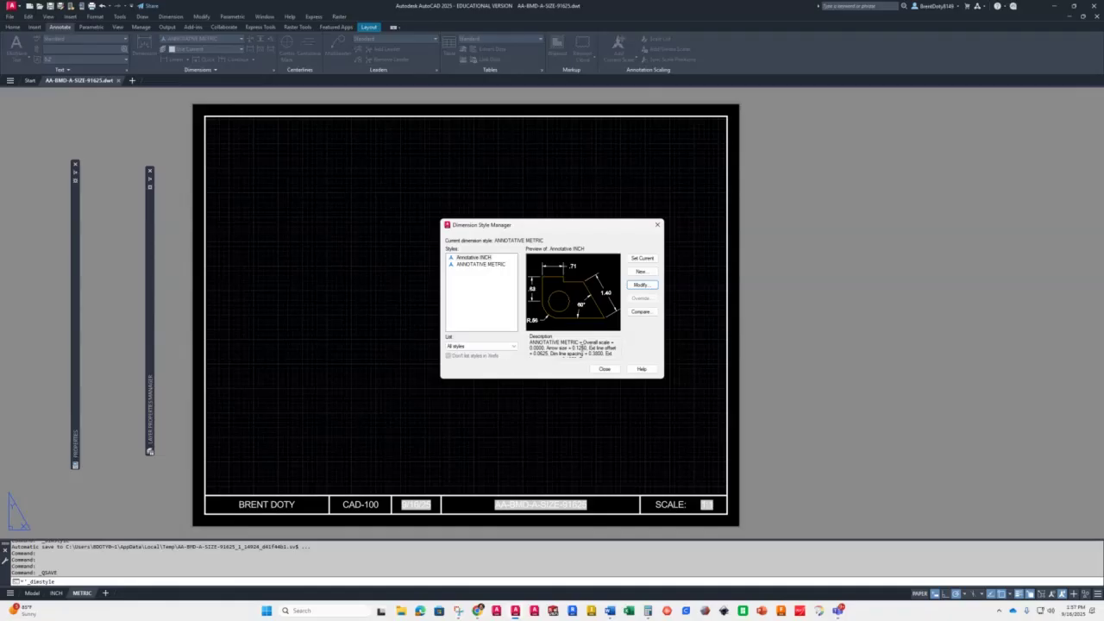
click(603, 369)
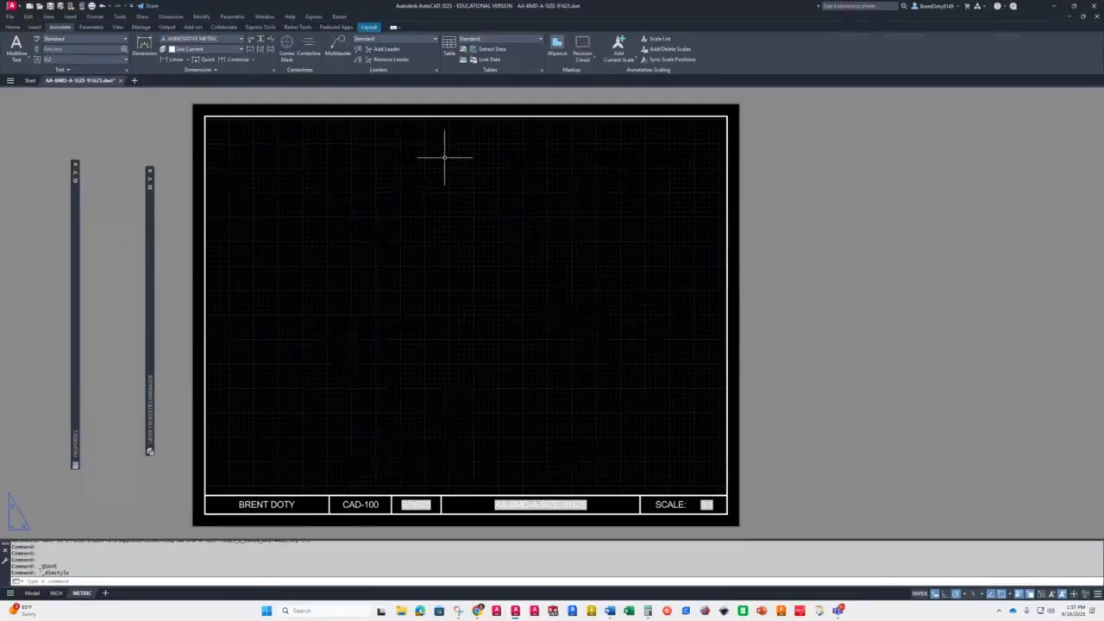
- Modify the Annotative multileader style to use an arrowhead size of 0.125
click(436, 71)
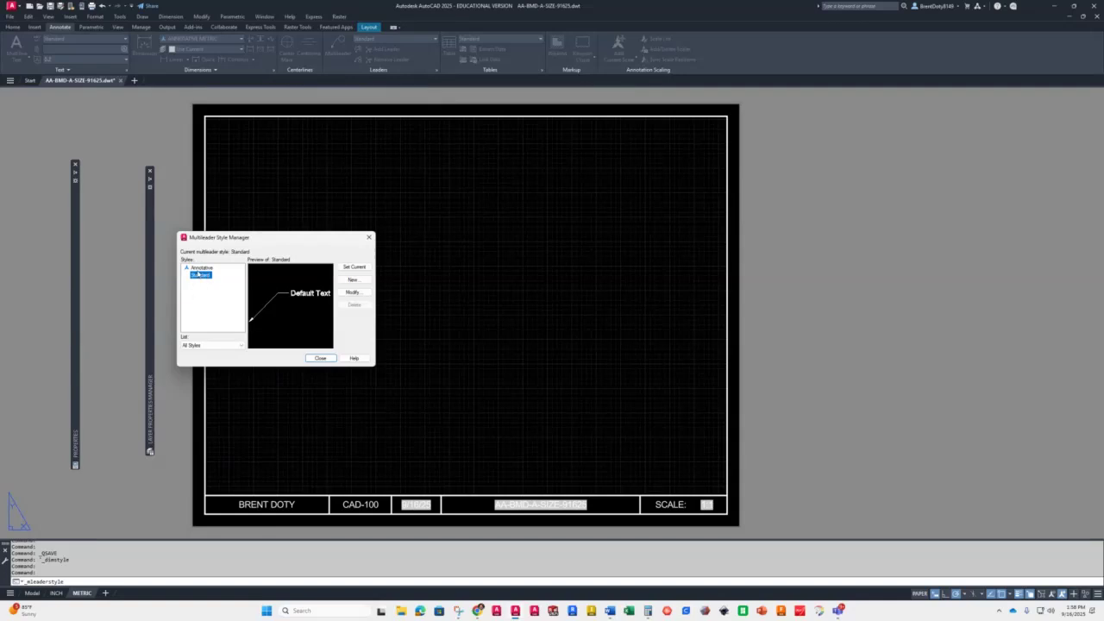
click(198, 268)
click(353, 292)
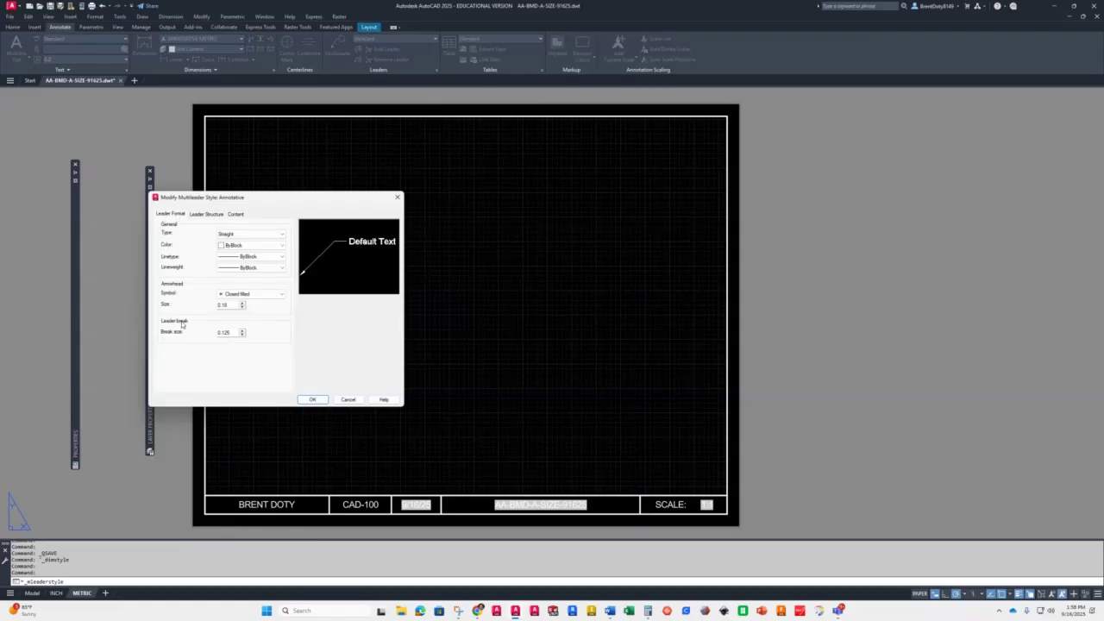
double_click(231, 306)
text(125)
- Set the Annotative multileader style's landing distance to 0.25
click(201, 215)
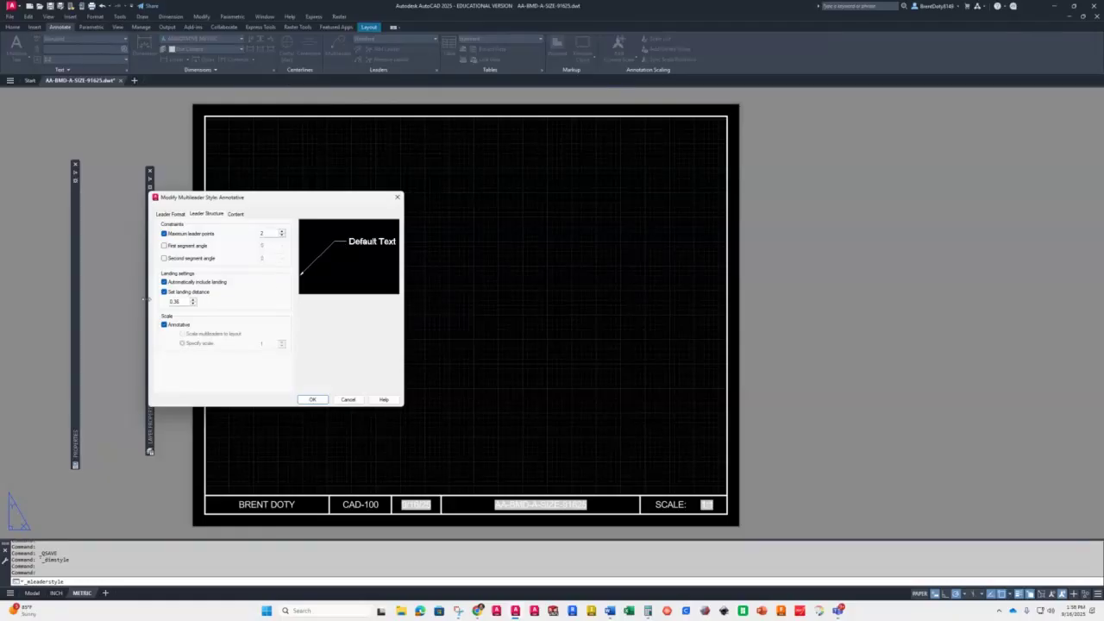
drag(184, 301, 158, 301)
click(170, 213)
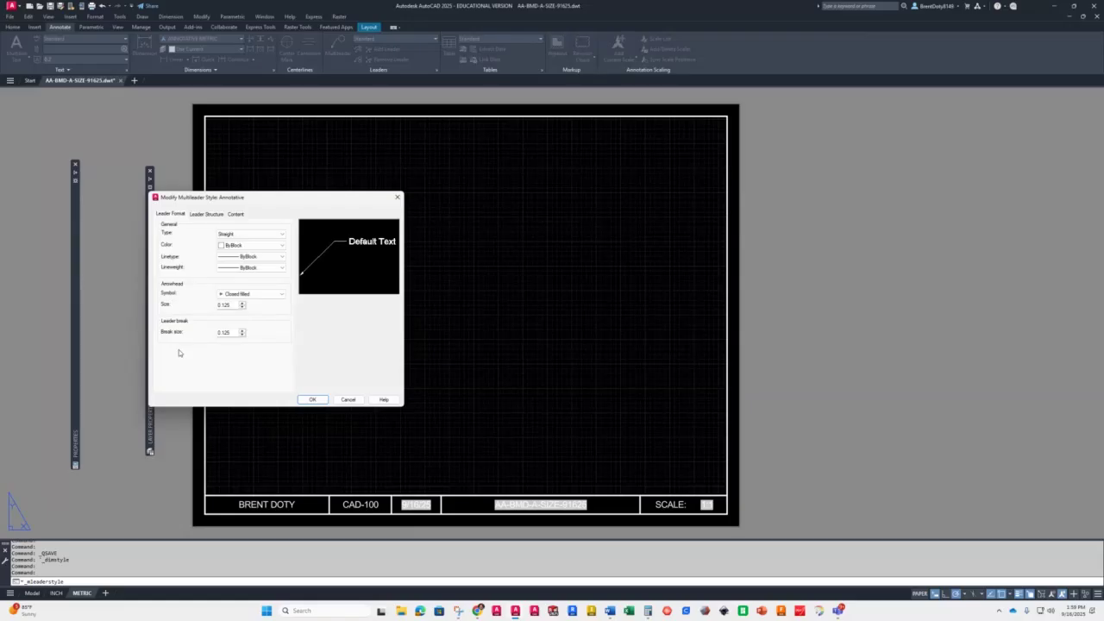
click(199, 216)
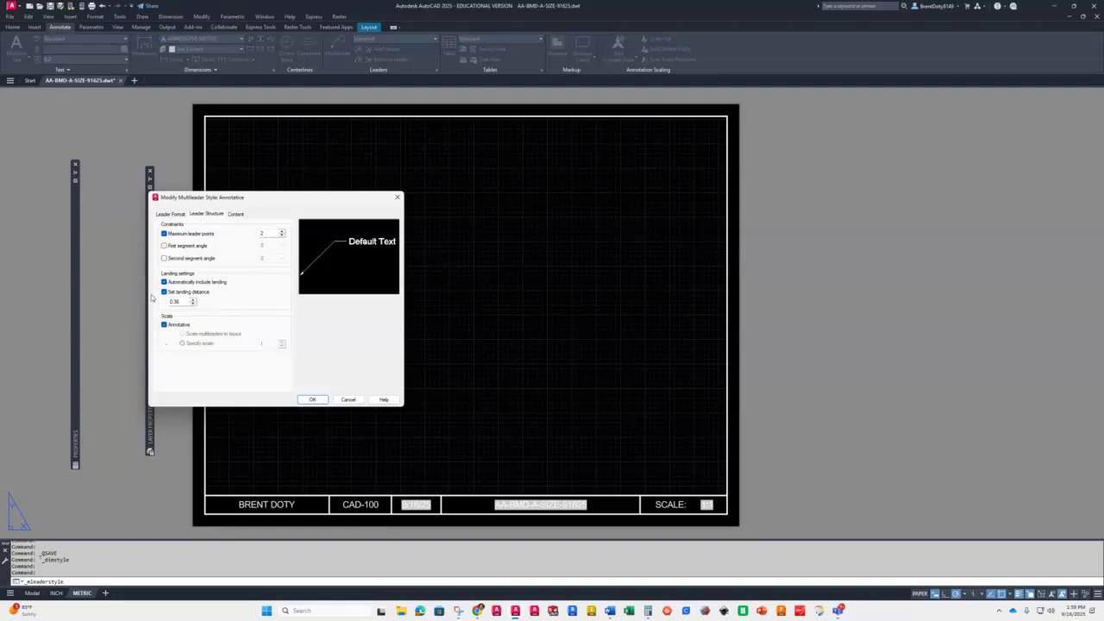
double_click(182, 300)
text(1)
- Set the Annotative multileader style's text height to 0.125, recheck its landing and arrowhead settings, and accept the changes
click(235, 214)
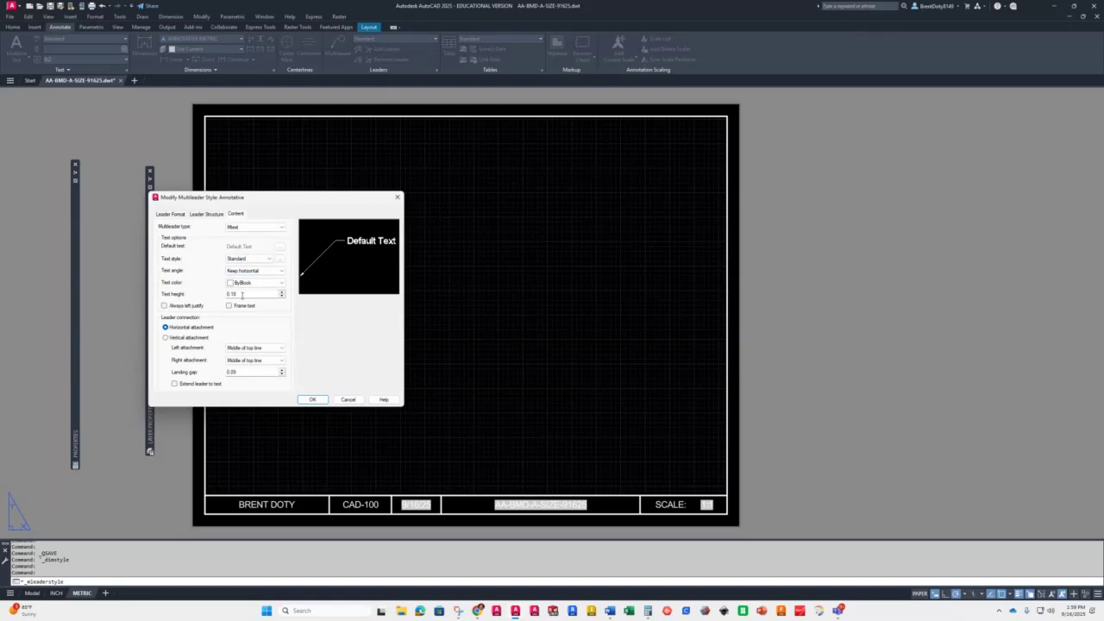
double_click(242, 294)
key(BackSpace)
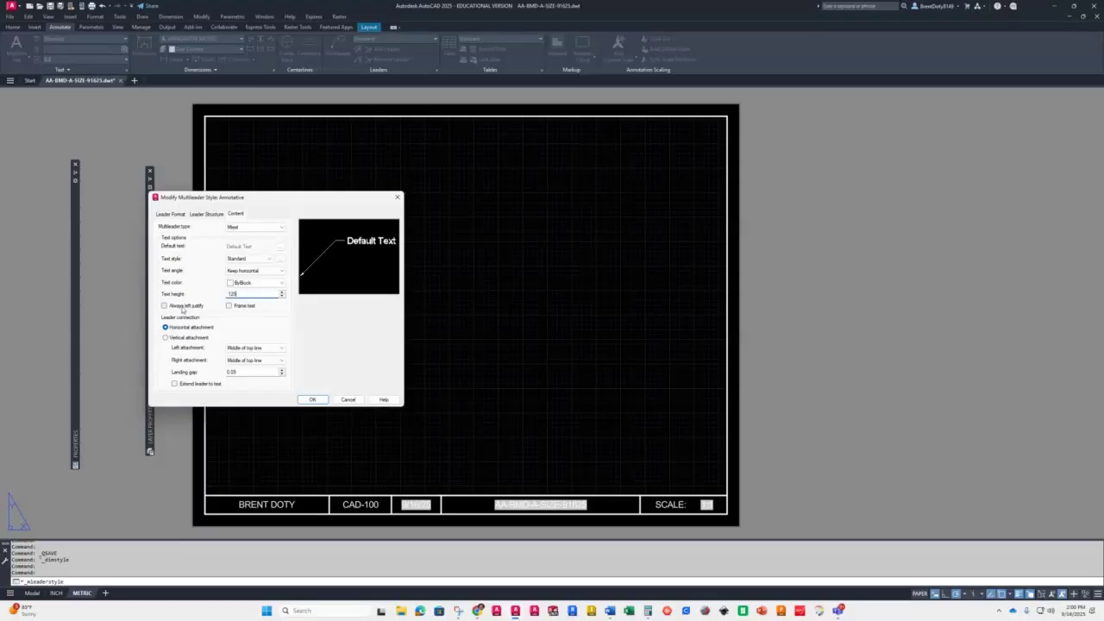
click(204, 214)
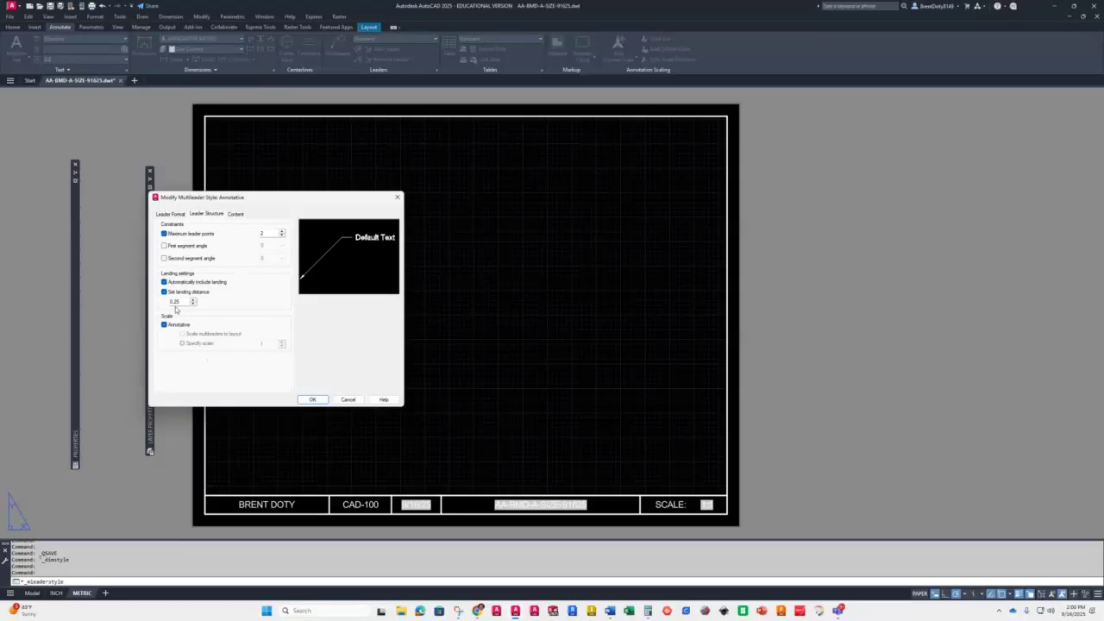
click(170, 213)
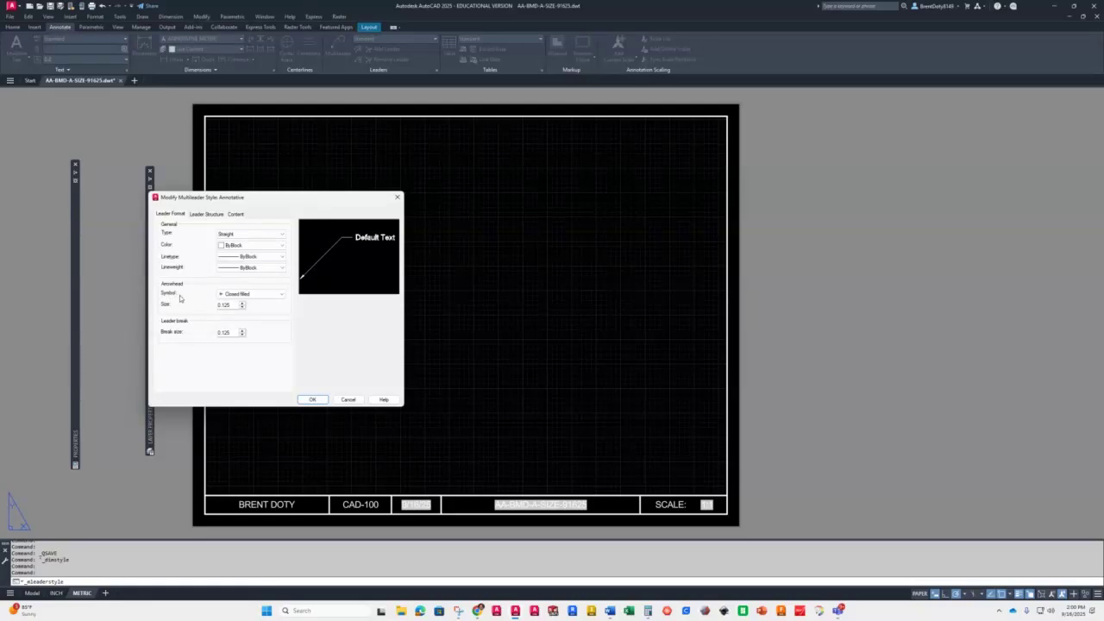
click(283, 295)
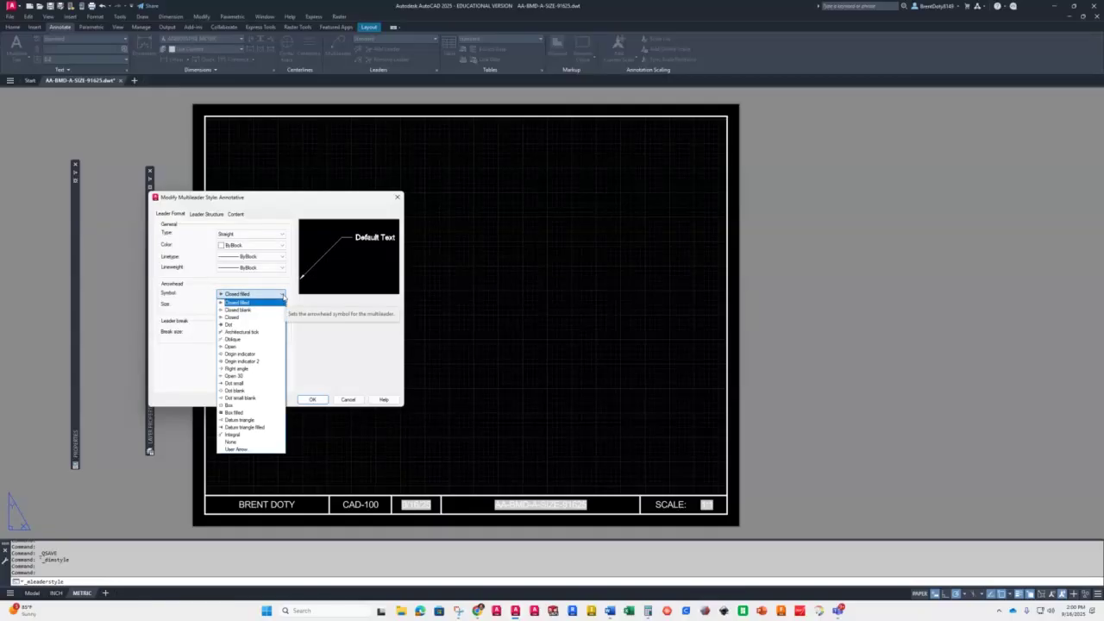
click(283, 295)
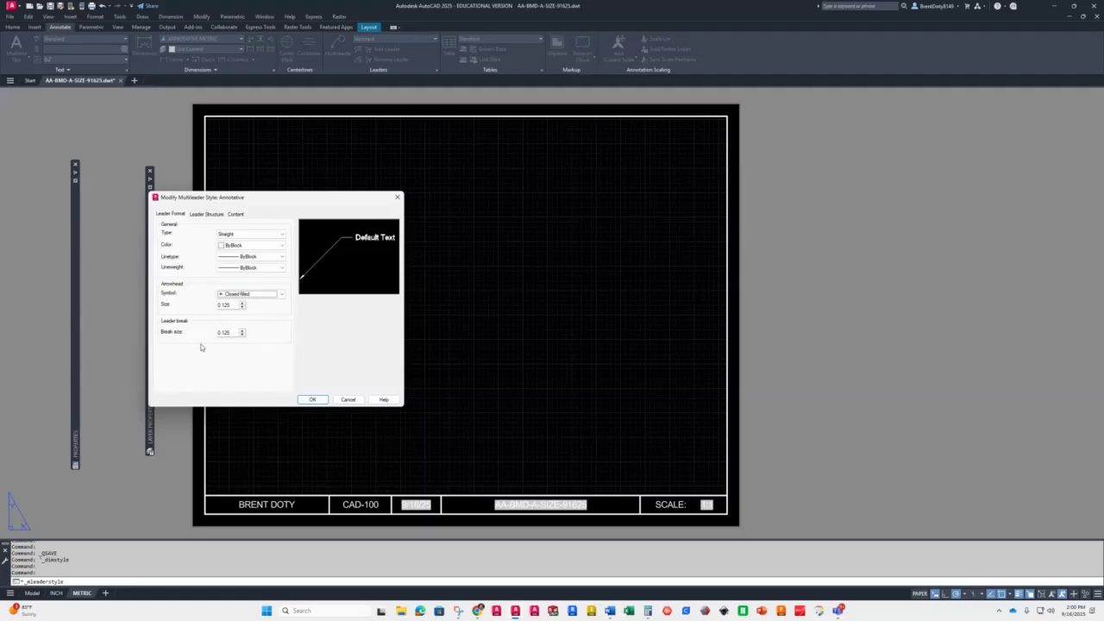
click(312, 400)
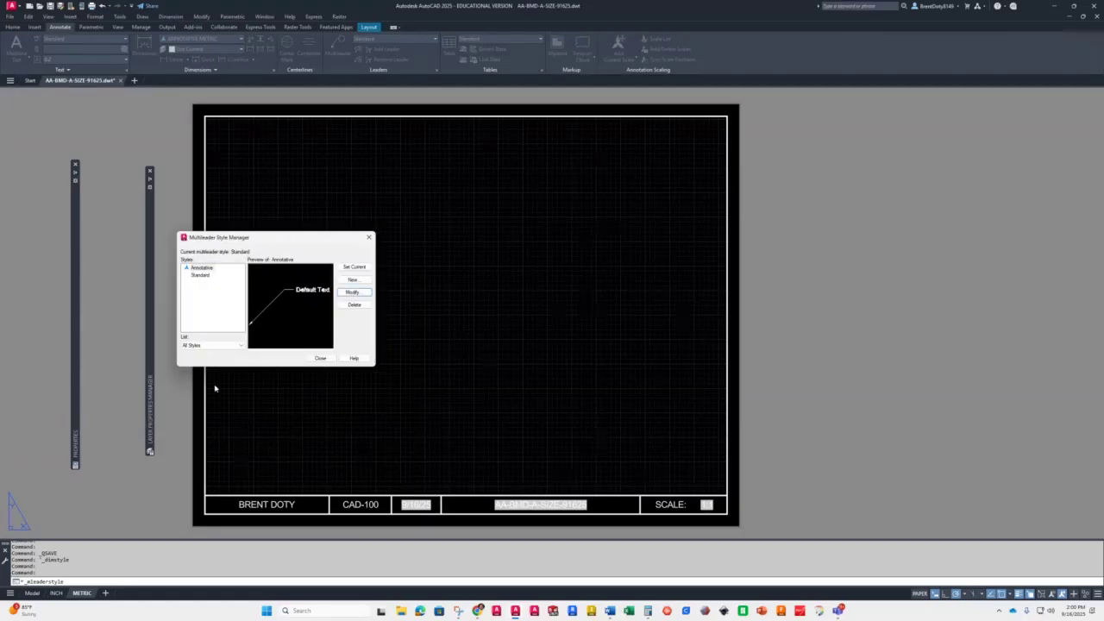
- Create a new annotative multileader style named Annotative METRIC, based on the Annotative style
click(201, 268)
click(365, 280)
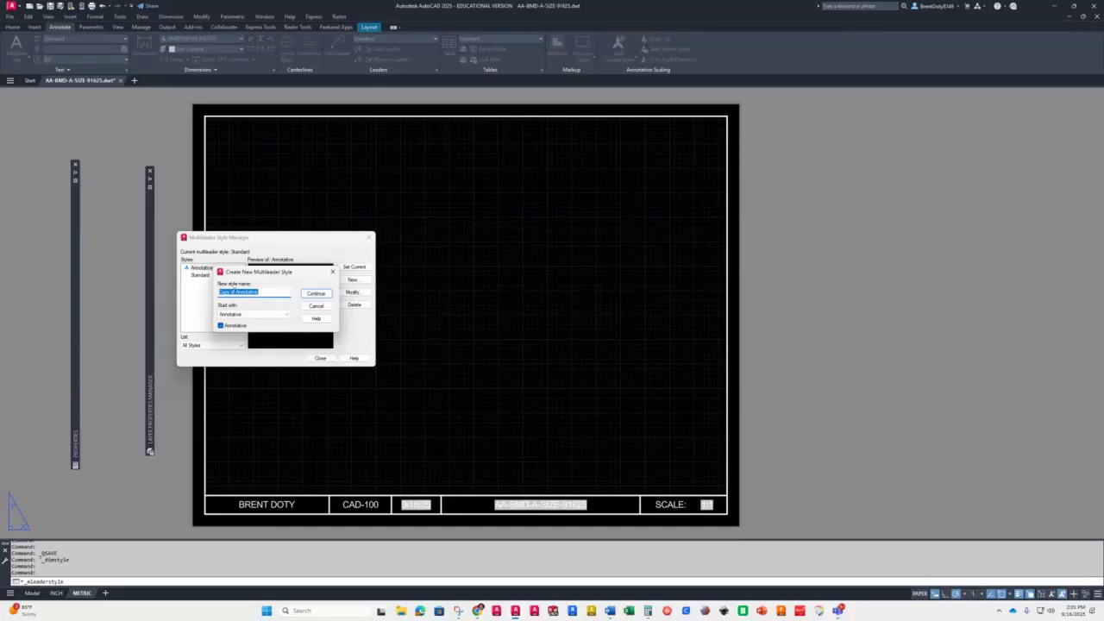
click(234, 291)
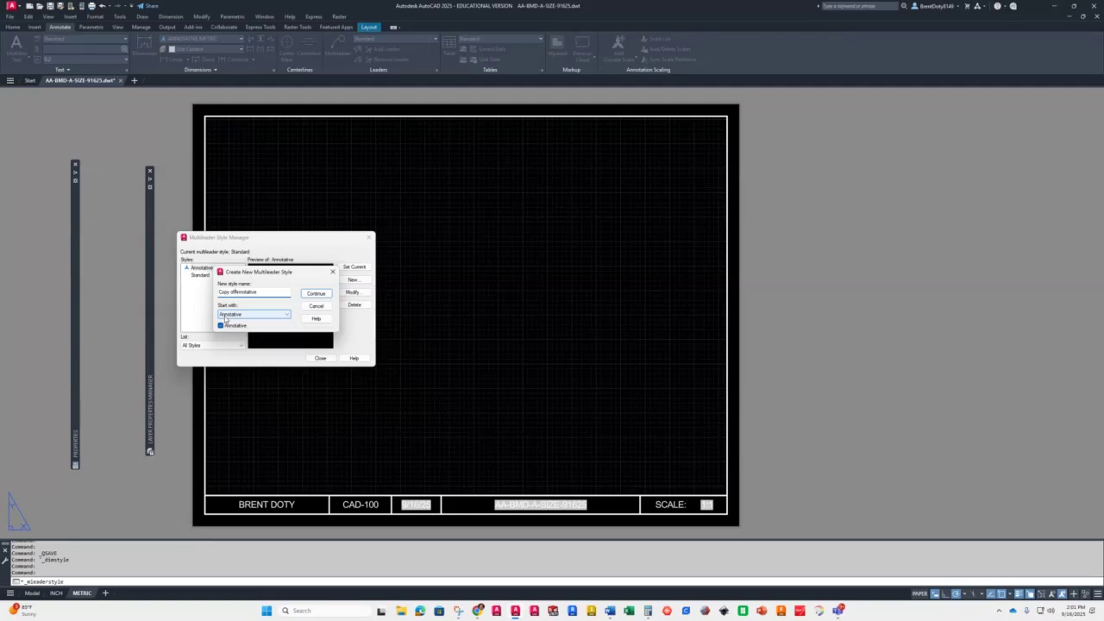
key(BackSpace)
key(BackSpace)
key(BackSpace)
key(BackSpace)
key(BackSpace)
key(BackSpace)
key(BackSpace)
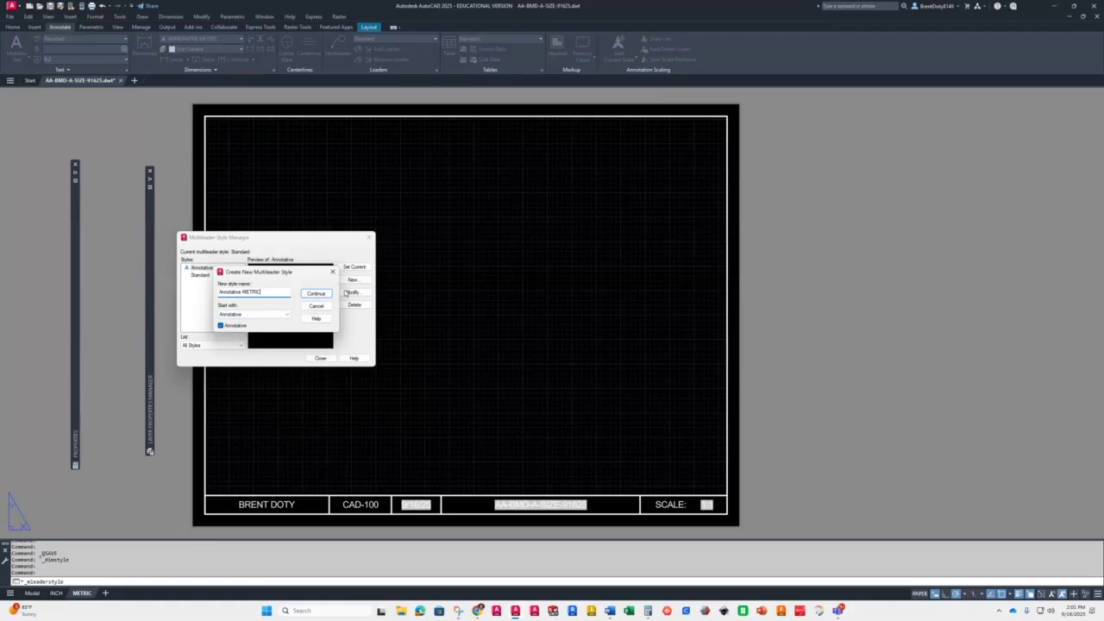
click(315, 293)
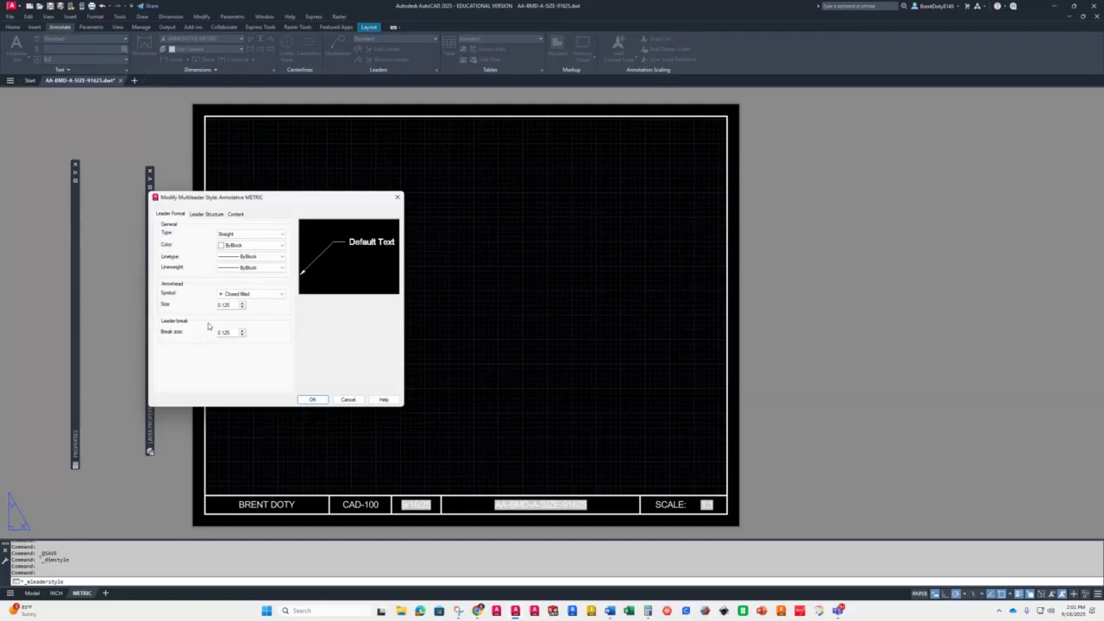
- Set the Annotative METRIC multileader style's arrowhead size and break size to 3, and its landing distance to 6
drag(236, 305, 203, 306)
text(3)
double_click(229, 333)
text(3)
click(203, 214)
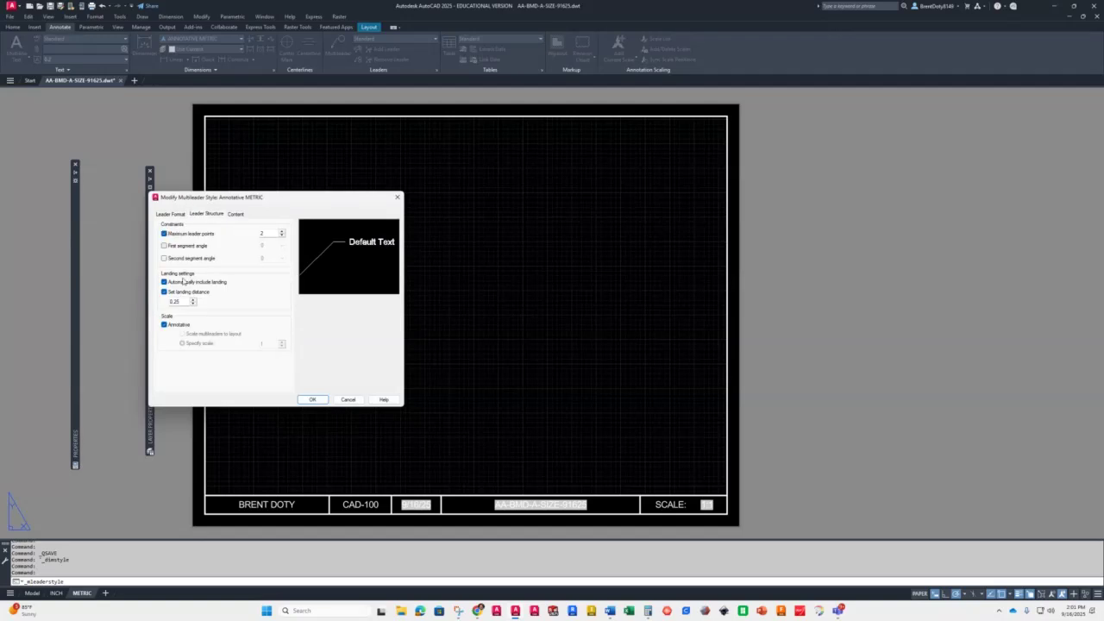
double_click(179, 302)
text(8)
- Set the Annotative METRIC multileader style's text height to 3 and its landing gap to 2.2
click(235, 214)
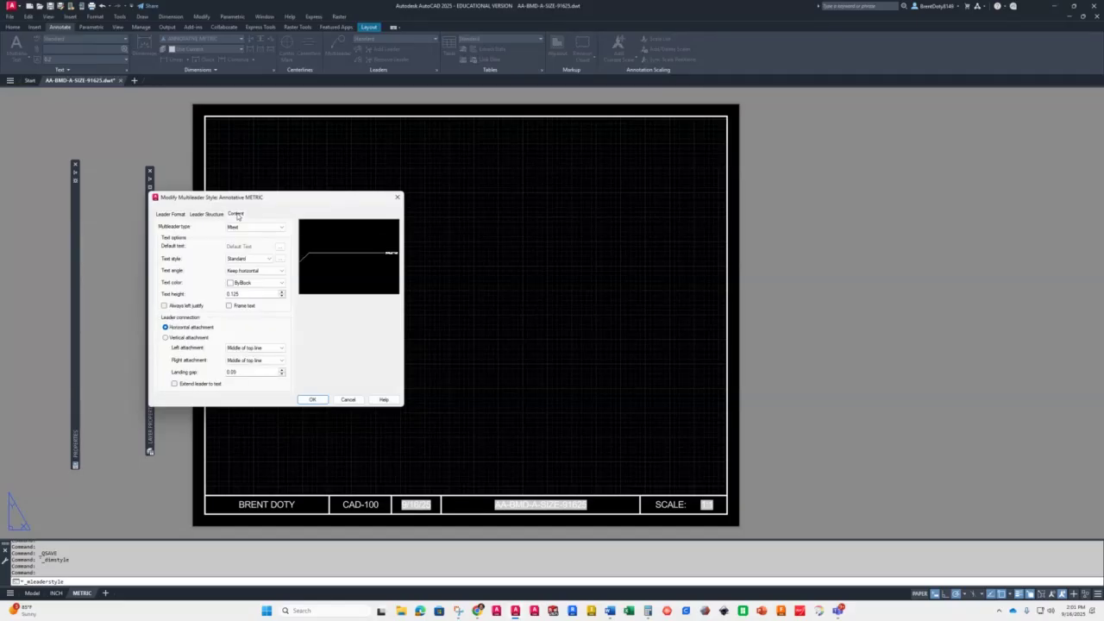
double_click(236, 294)
text(3)
double_click(229, 371)
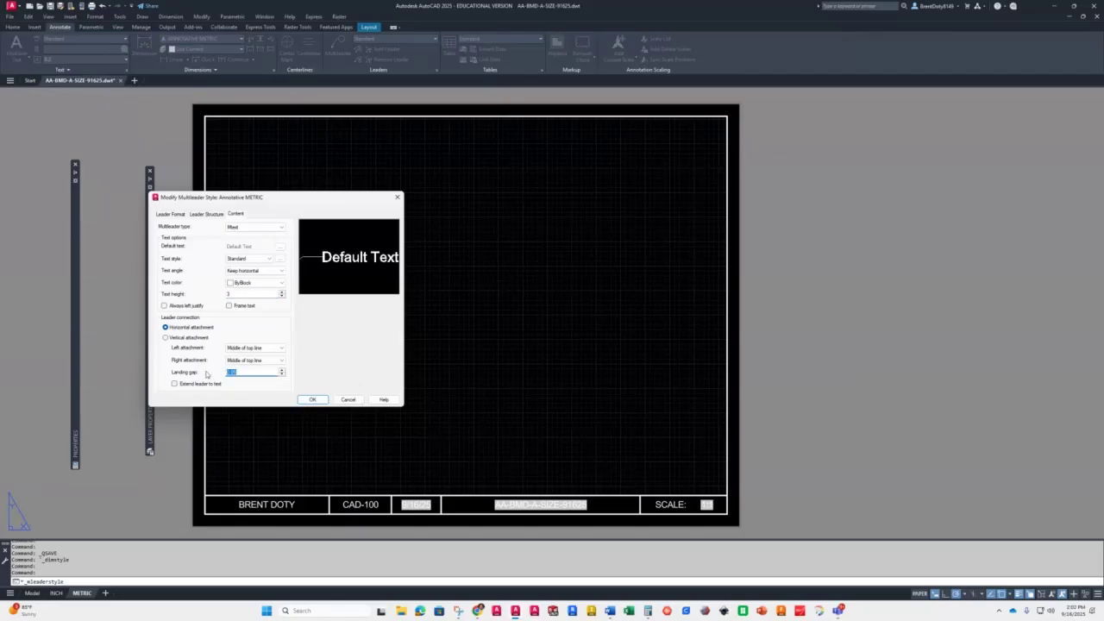
text(2)
click(255, 294)
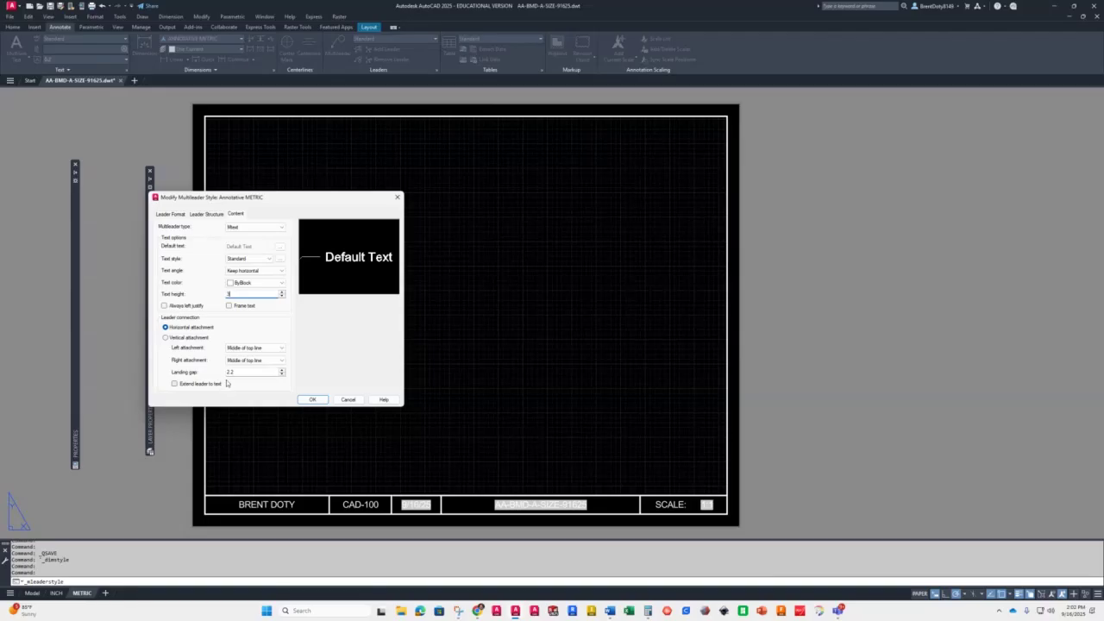
- Recheck the Annotative METRIC style's landing distance and arrowhead settings, accept the style, and close the Multileader Style Manager
click(206, 214)
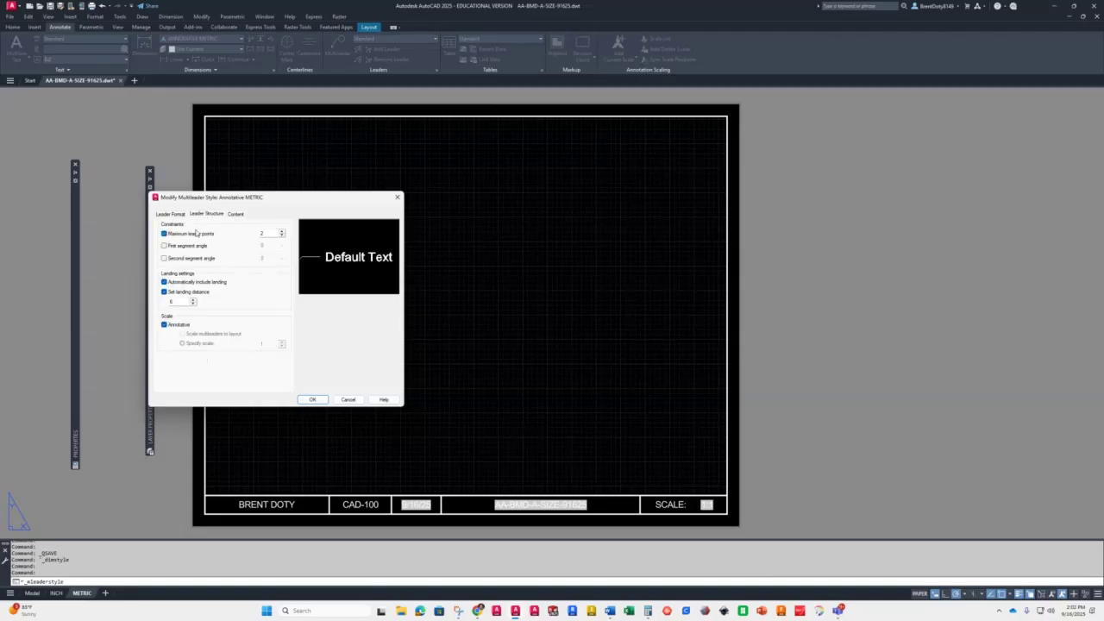
click(173, 302)
click(170, 214)
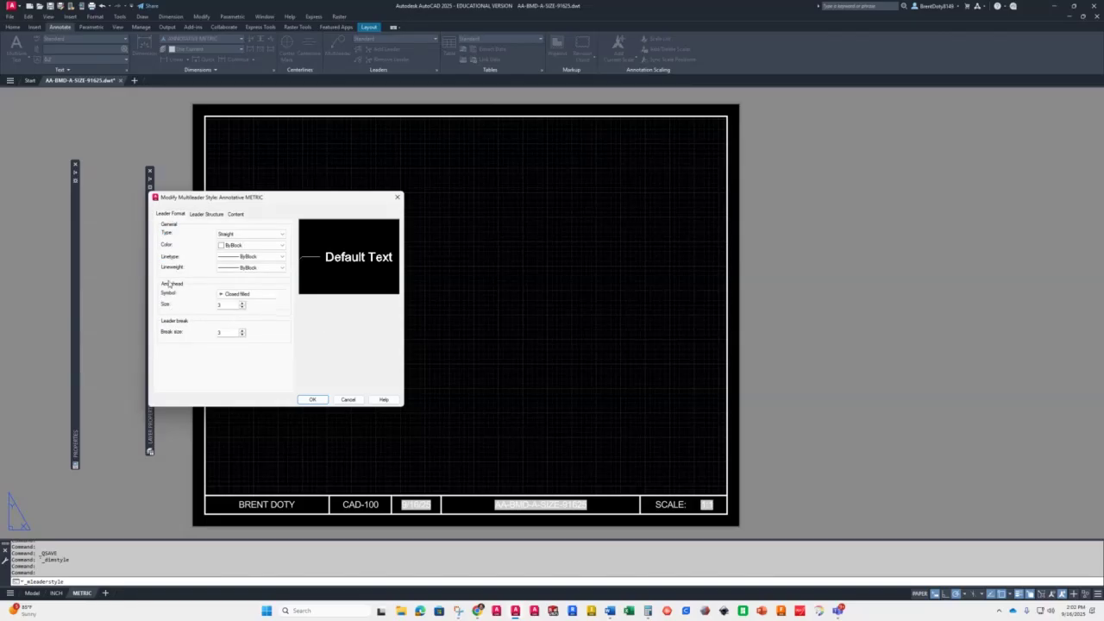
click(223, 305)
click(310, 401)
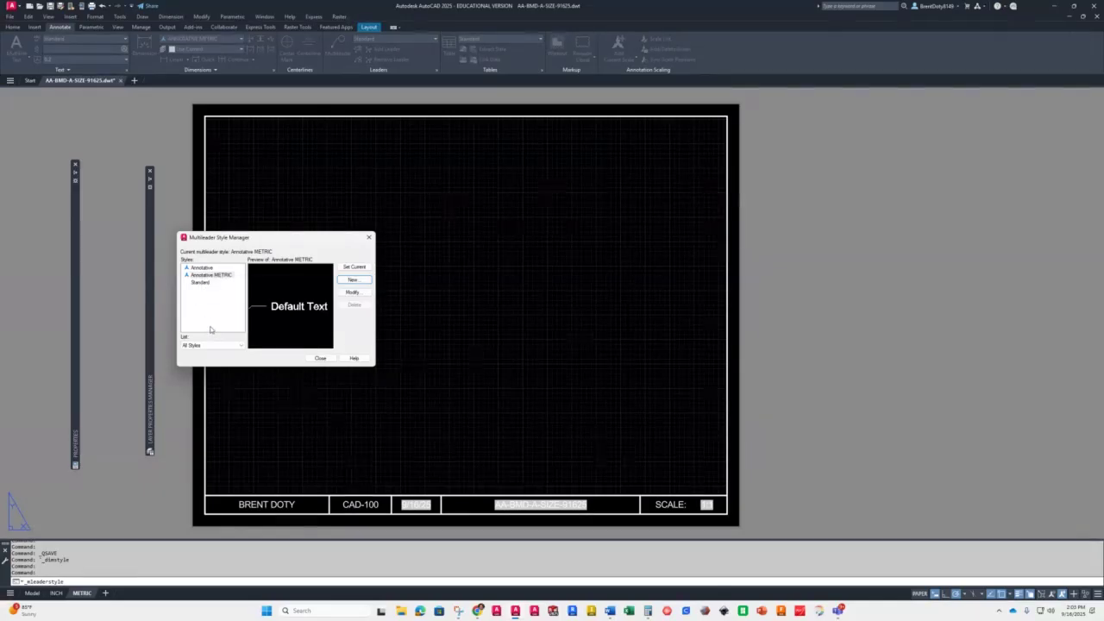
click(319, 358)
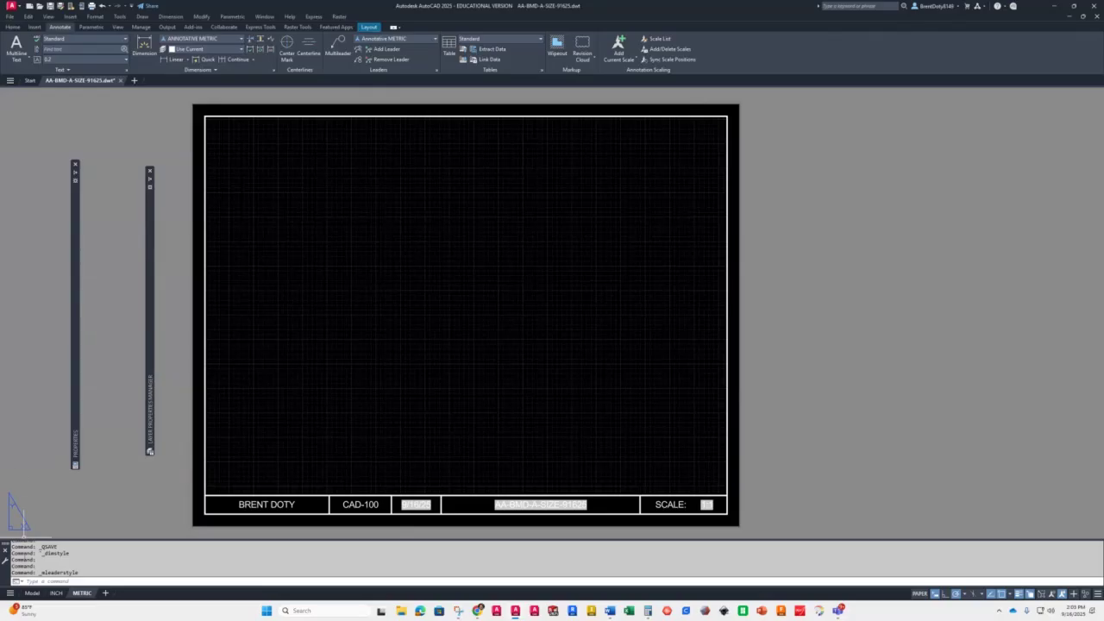
mouse_move(31, 606)
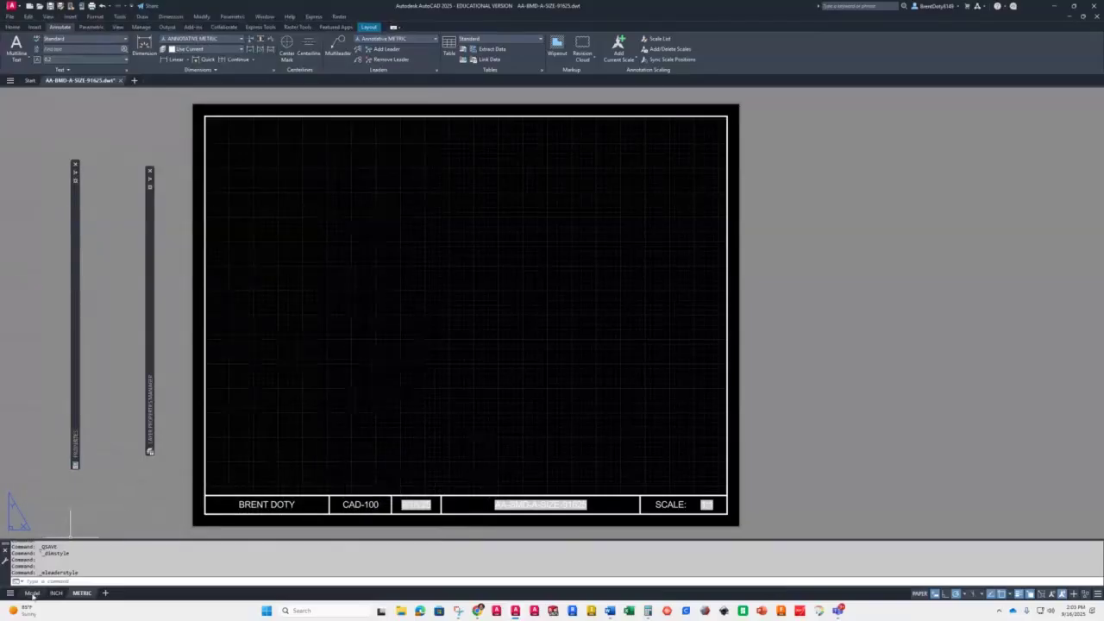
- Switch to model space, make the OBJECT layer current, and save the template
click(32, 593)
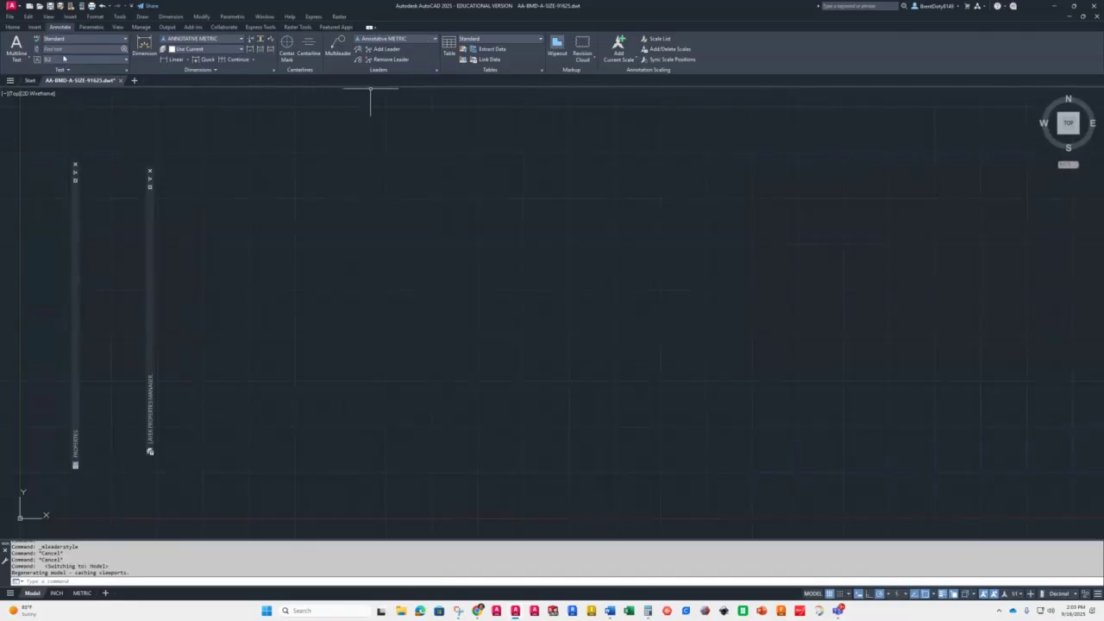
click(13, 27)
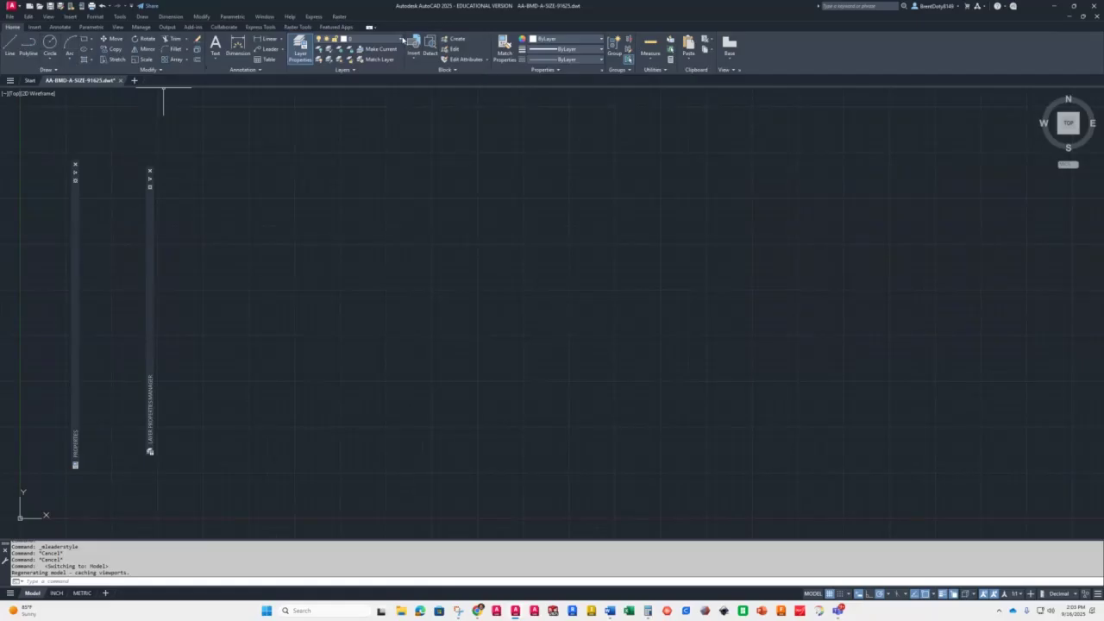
click(399, 40)
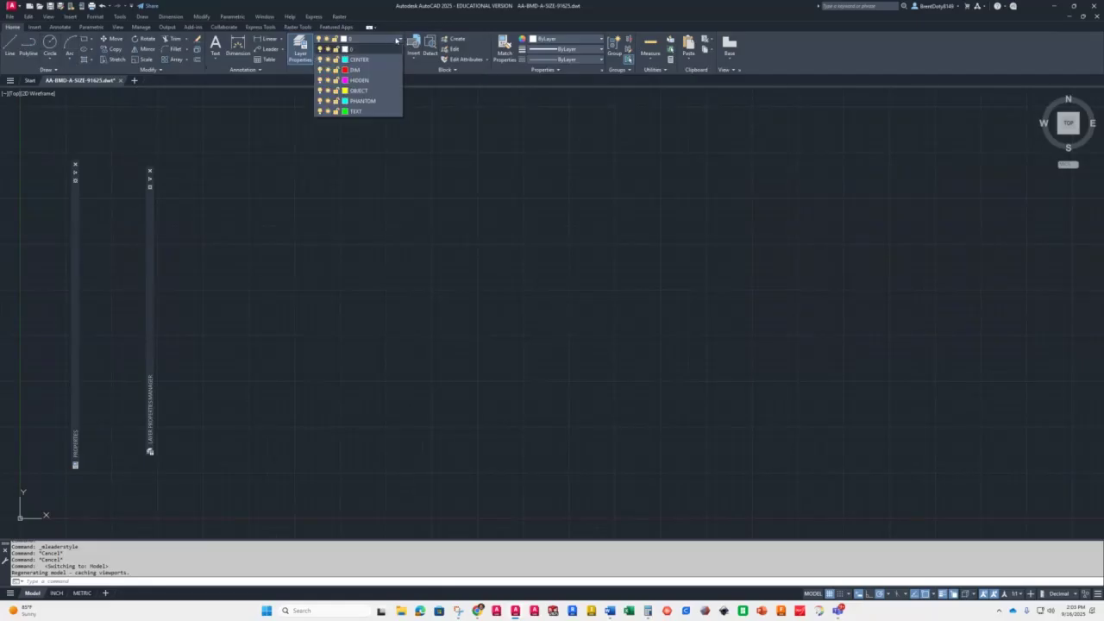
click(358, 90)
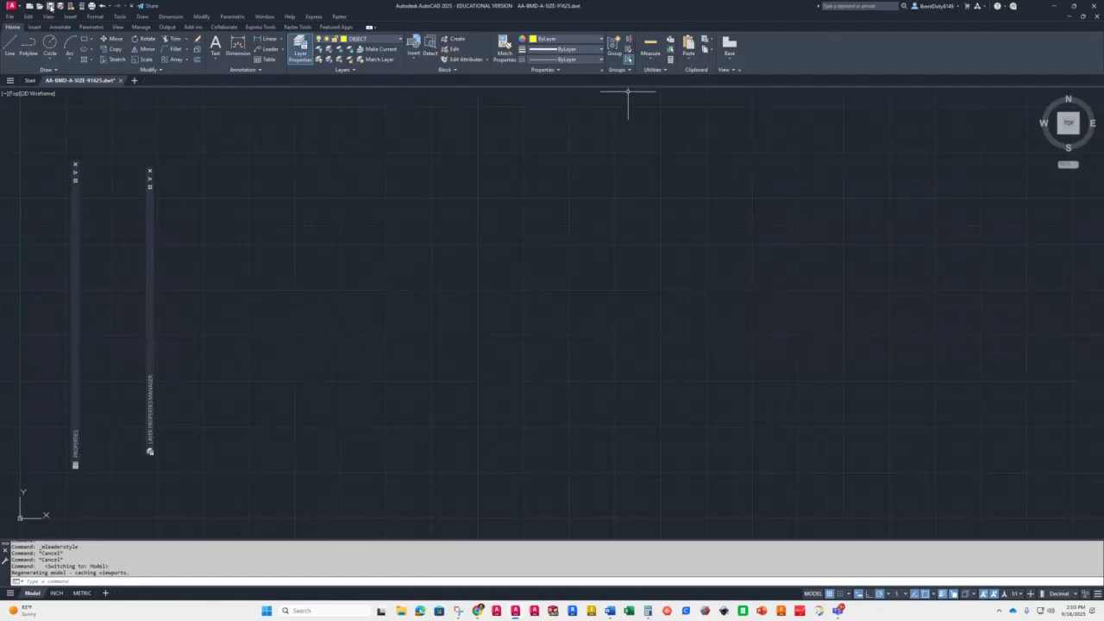
click(50, 5)
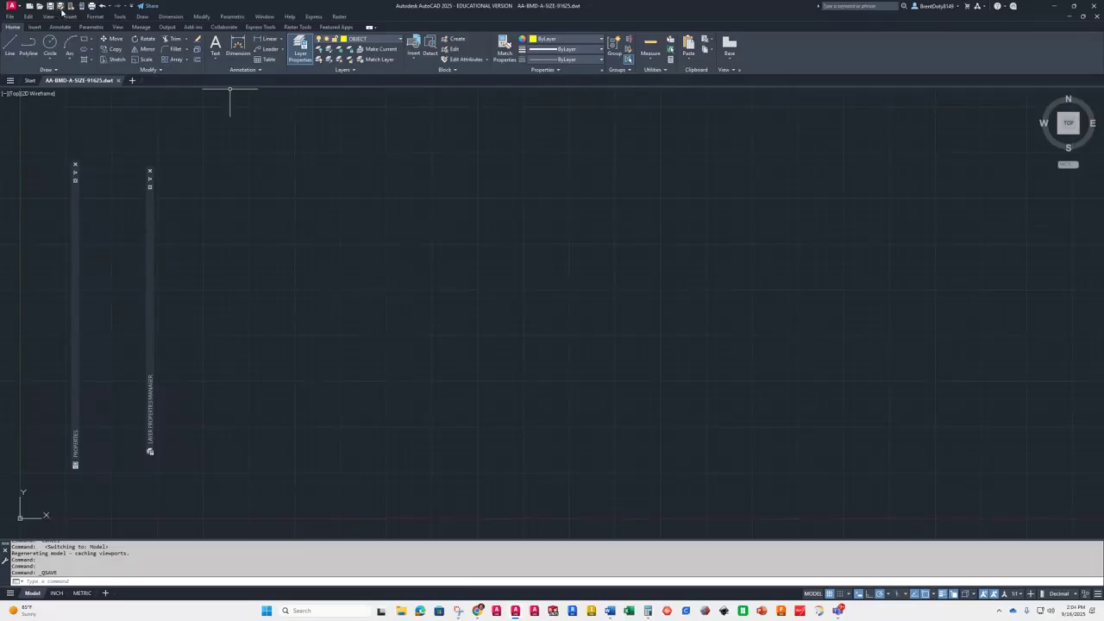
- Save a copy of the template as AA-BMD-A-SIZE-91625 (DWT) in the OneDrive - KCTCS Documents folder, accepting the English template options
click(58, 5)
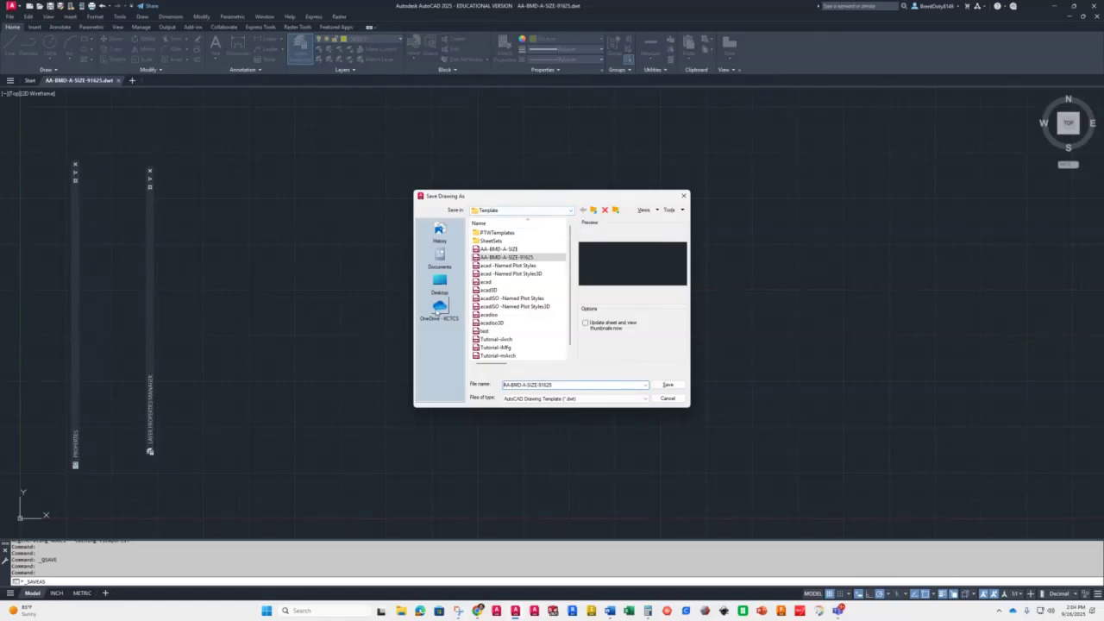
click(439, 307)
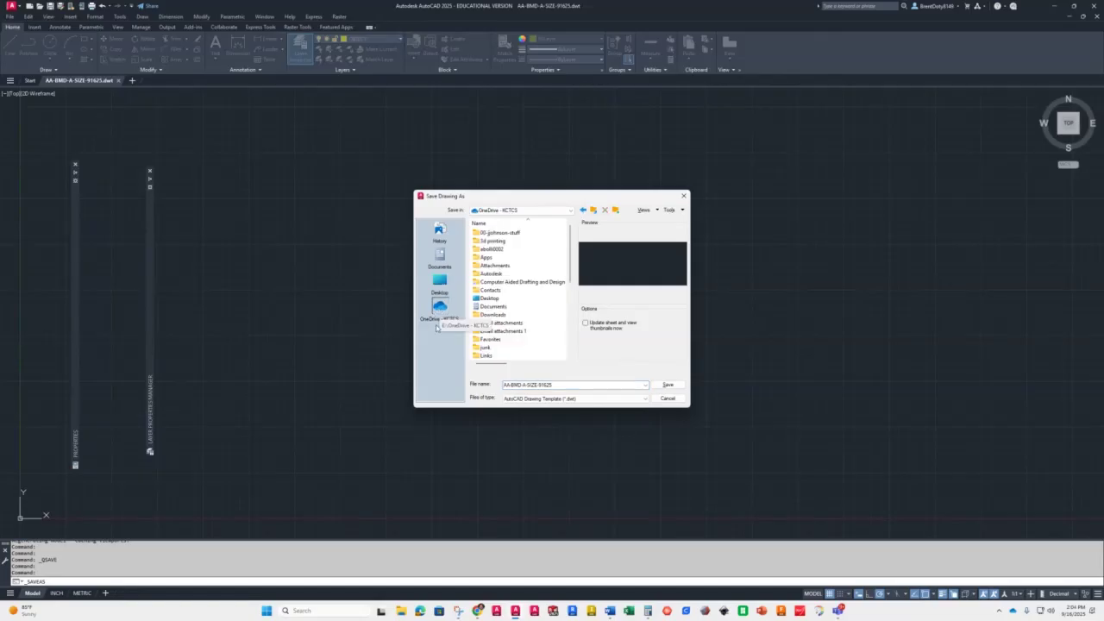
double_click(495, 306)
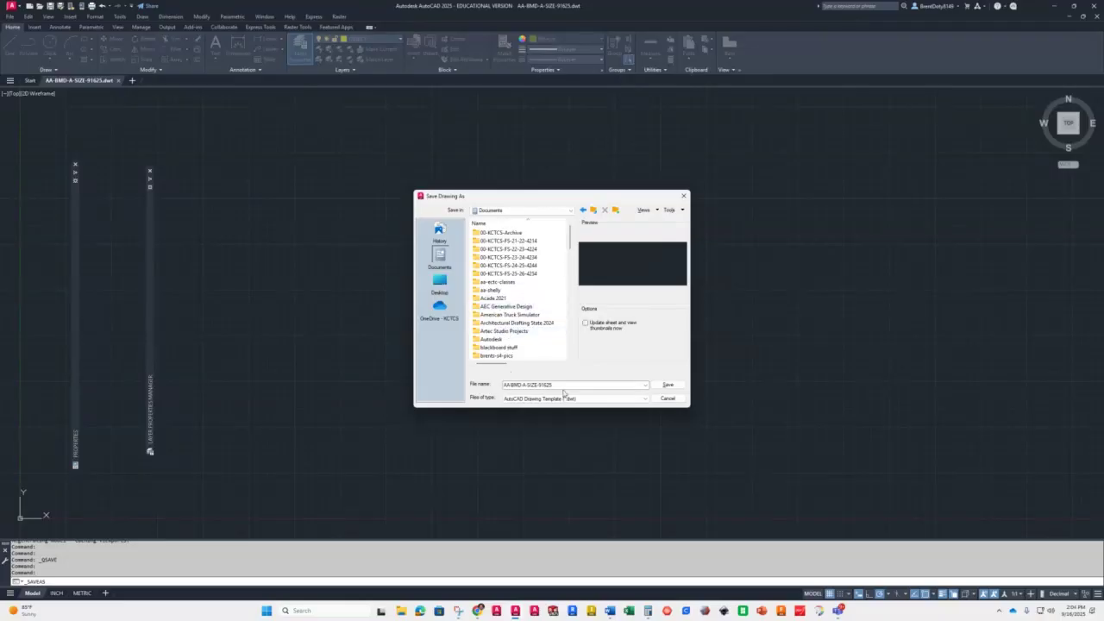
click(668, 384)
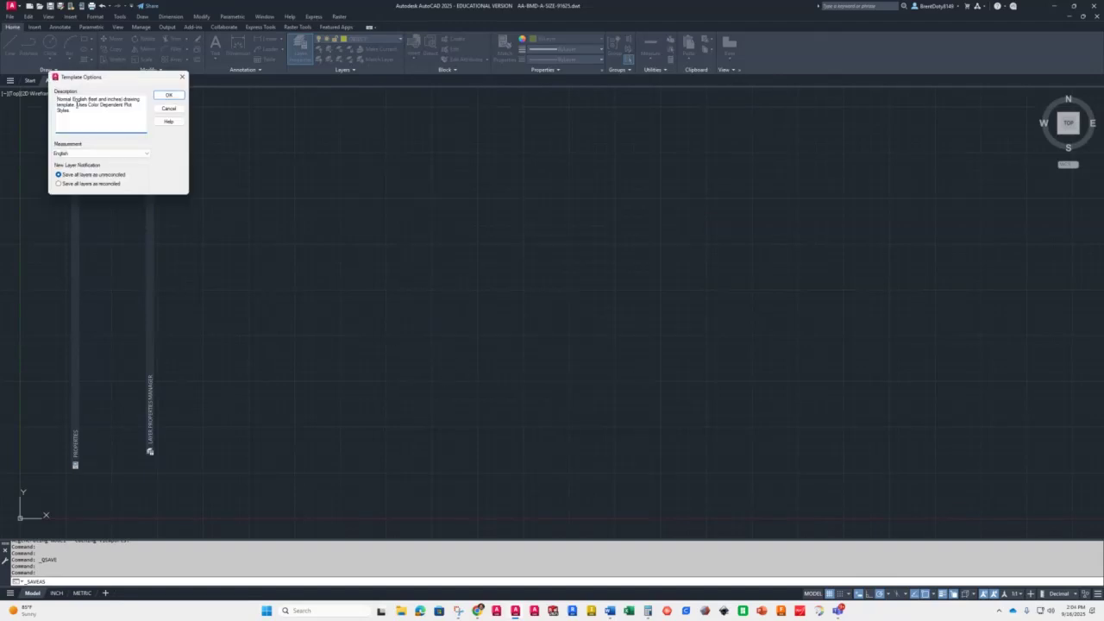
click(181, 97)
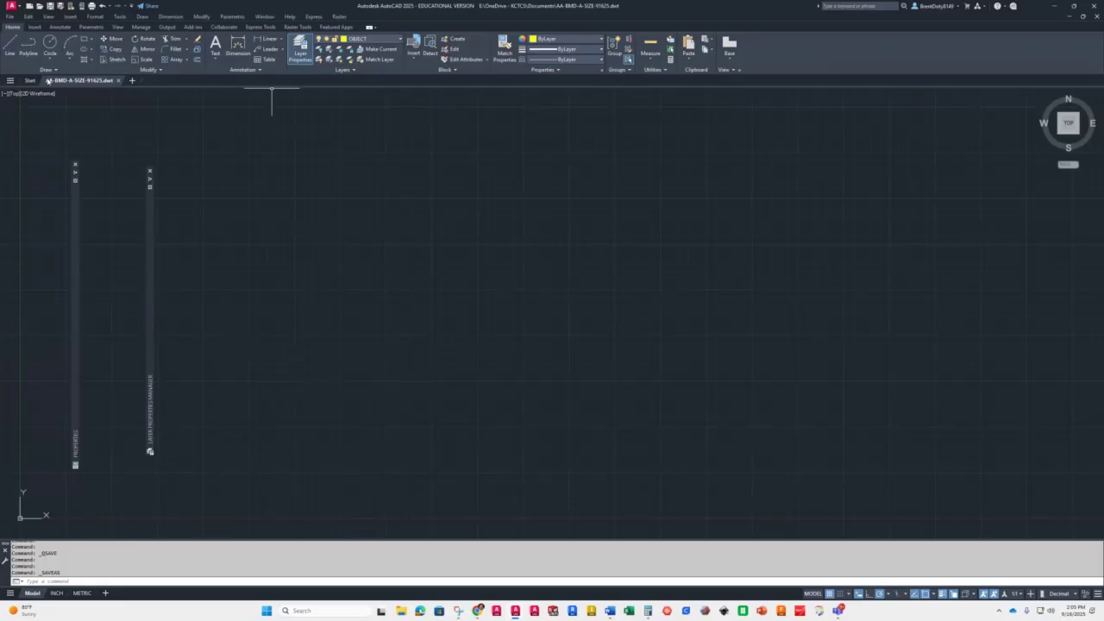
- Close the template and start a new drawing based on the AA-BMD-A-SIZE-91625 template
click(119, 80)
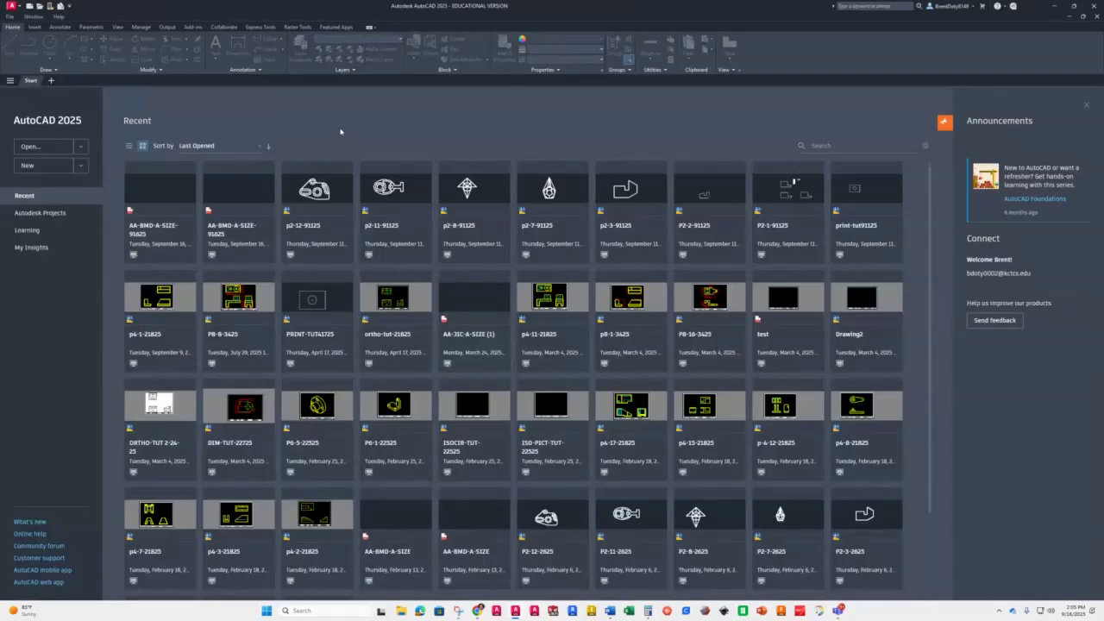
click(81, 168)
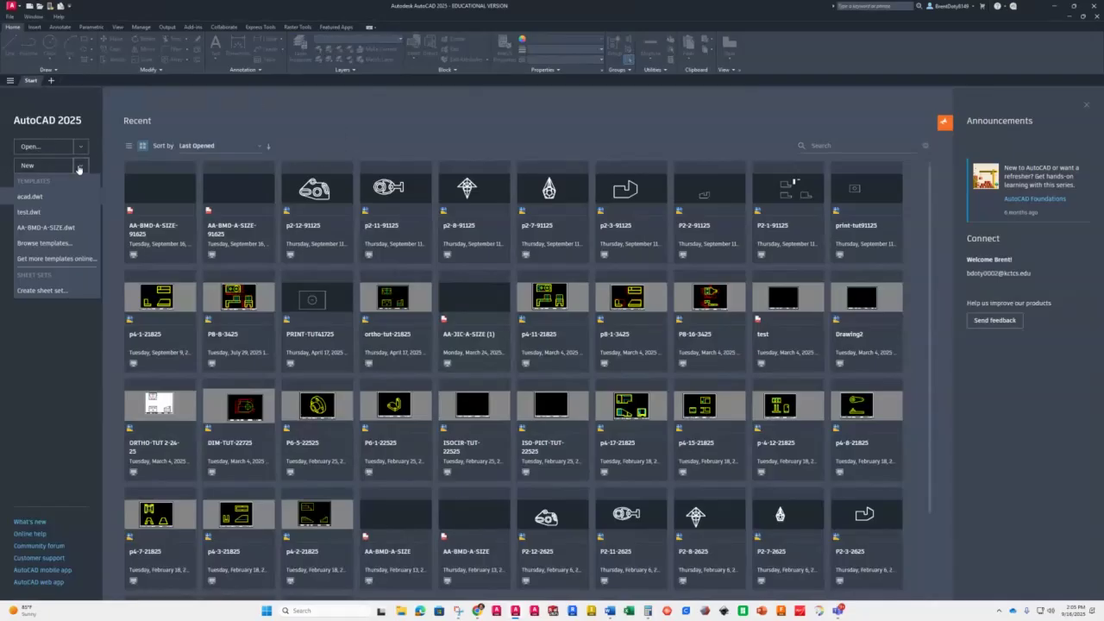
click(30, 245)
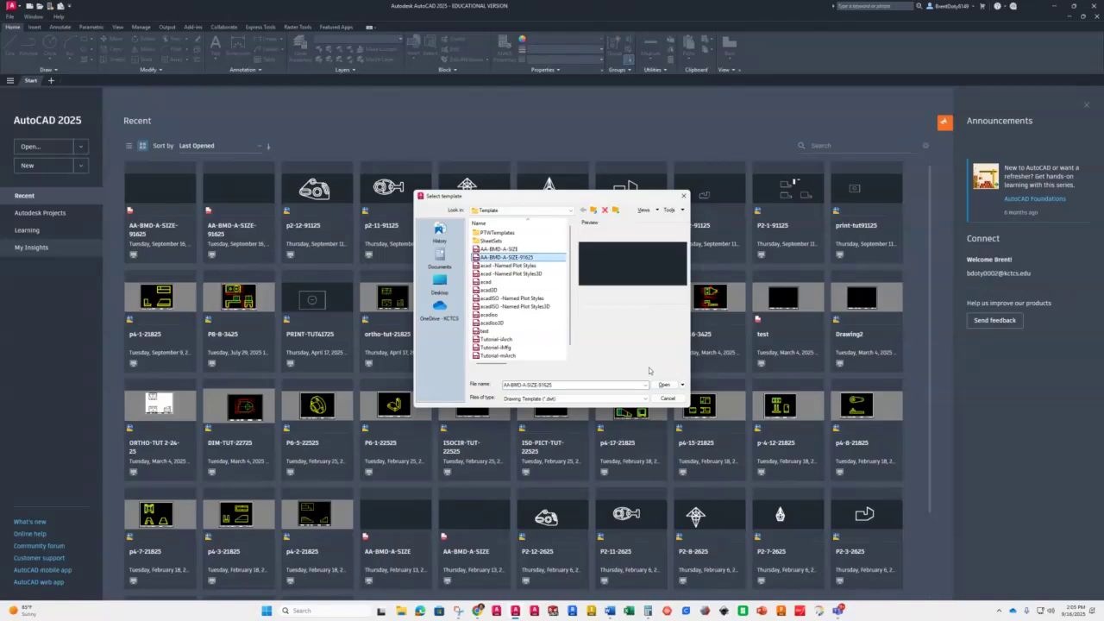
click(666, 387)
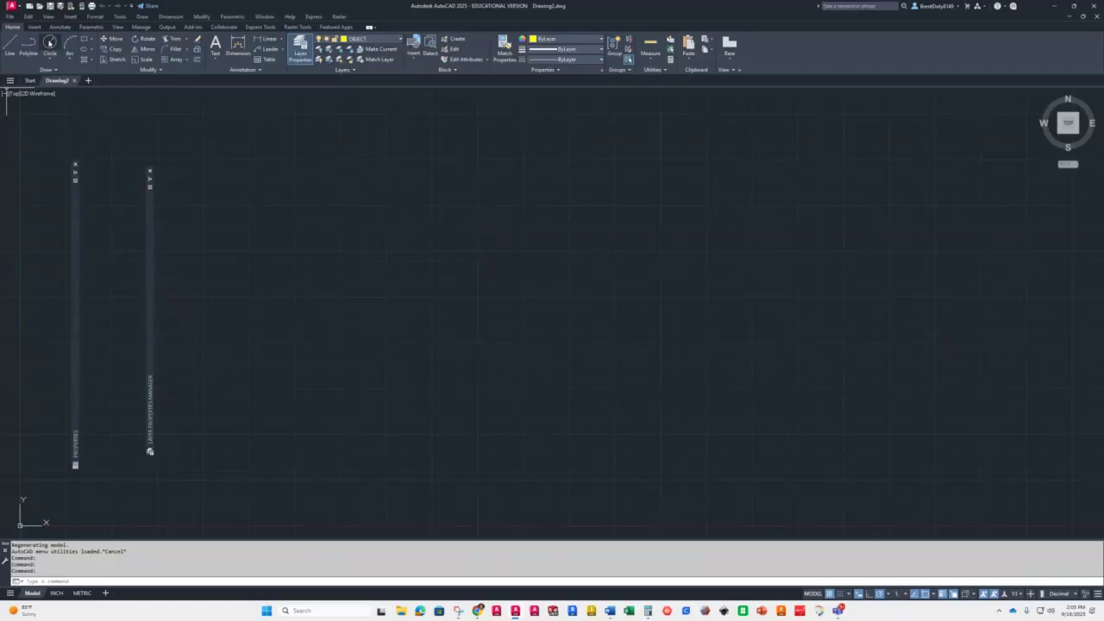
- Draw a large test circle on the OBJECT layer in model space
click(50, 43)
click(357, 266)
click(466, 331)
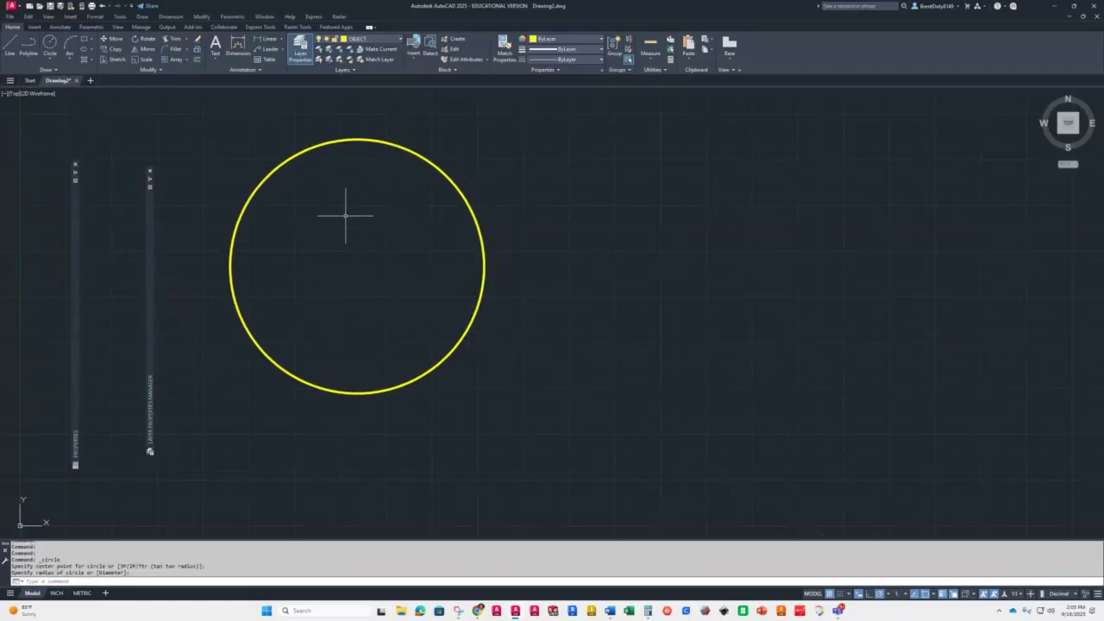
- Draw a two-segment line starting inside the circle, crossing its edge, and ending below the circle
click(11, 44)
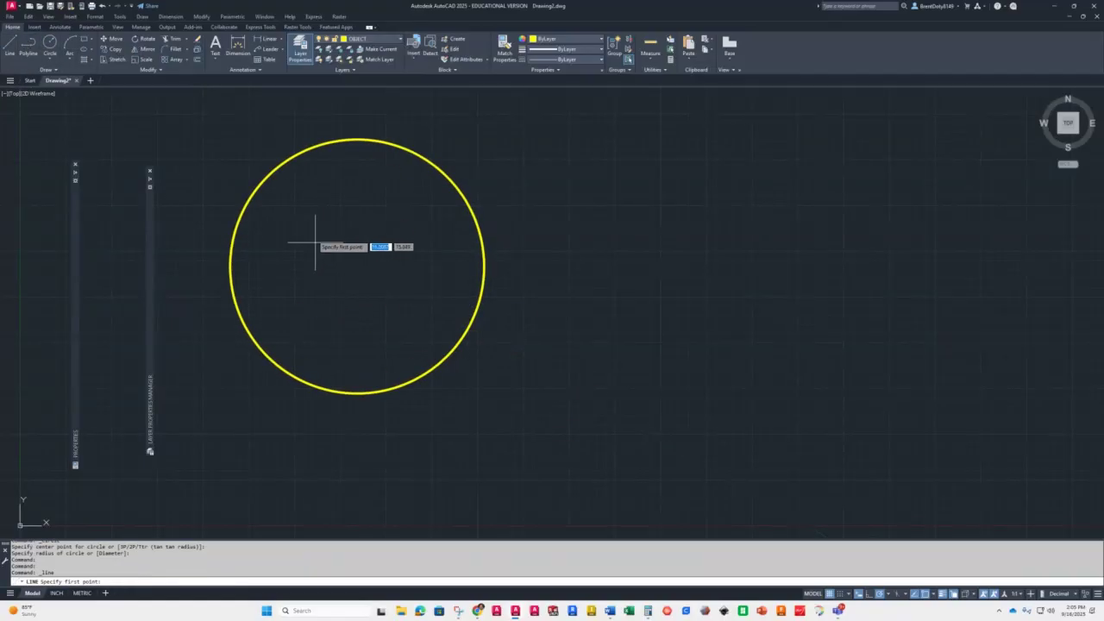
click(314, 229)
click(470, 386)
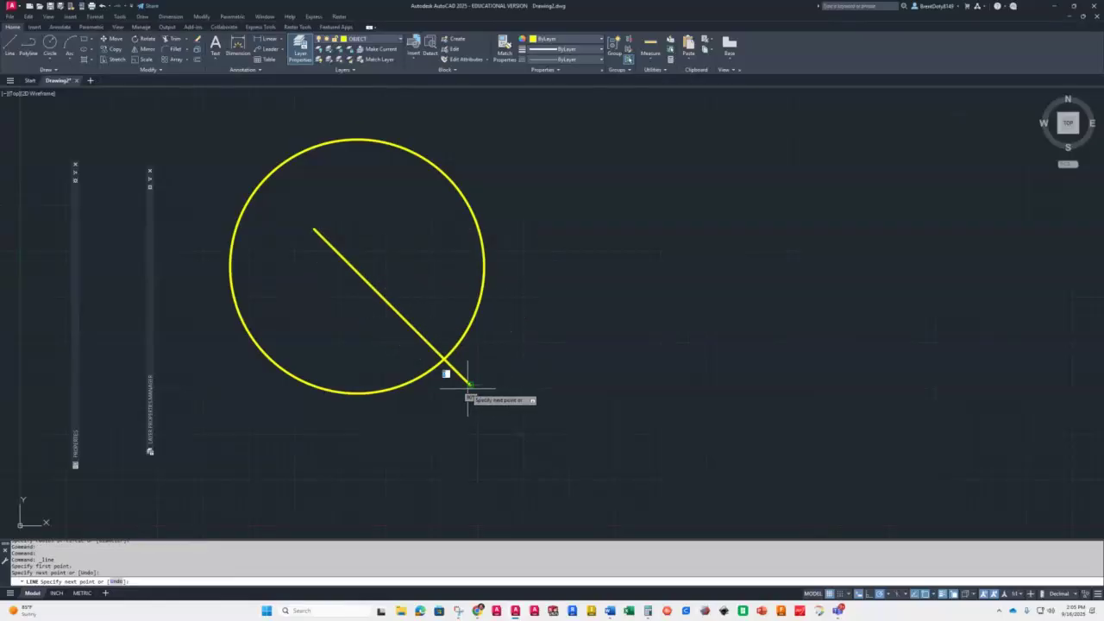
click(240, 460)
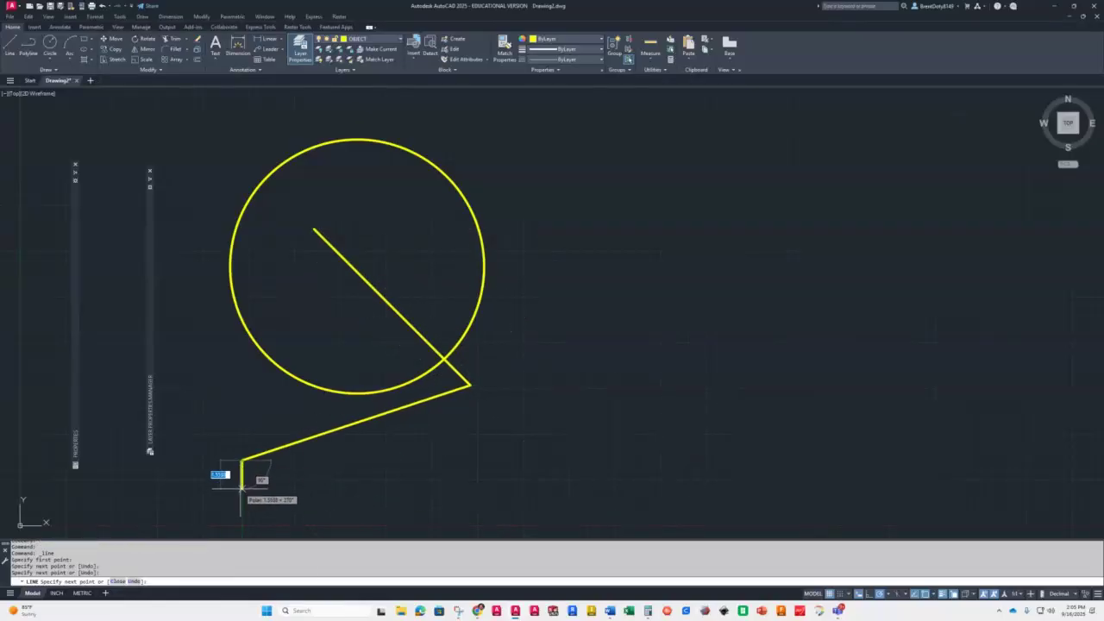
right_click(238, 486)
click(259, 494)
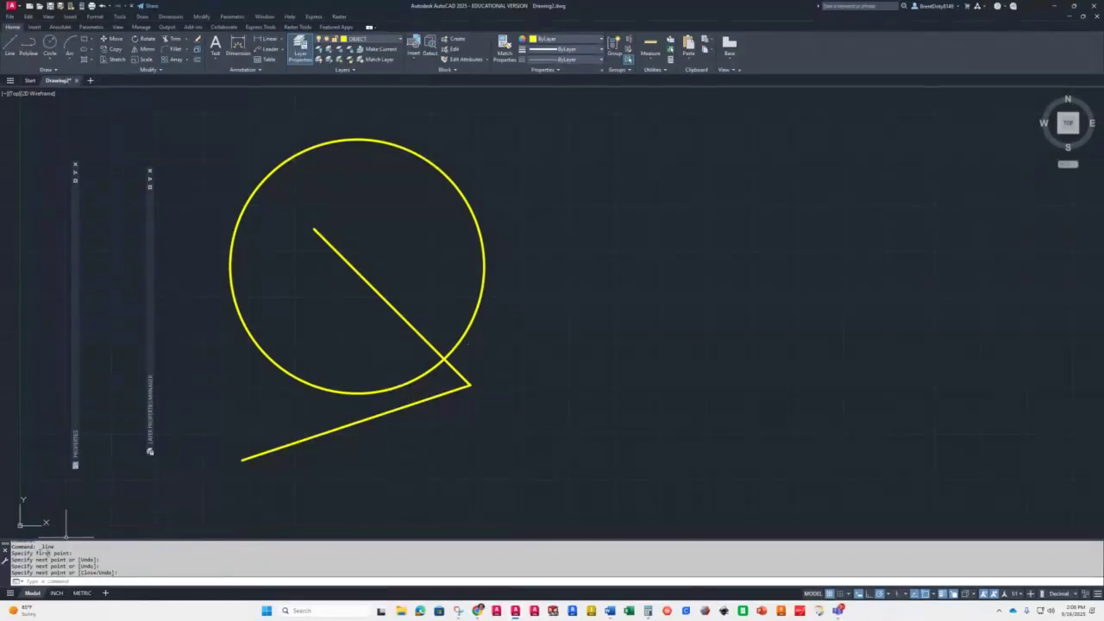
- Activate the INCH layout's viewport, set its scale to 1:2, and centre the circle in it
click(56, 593)
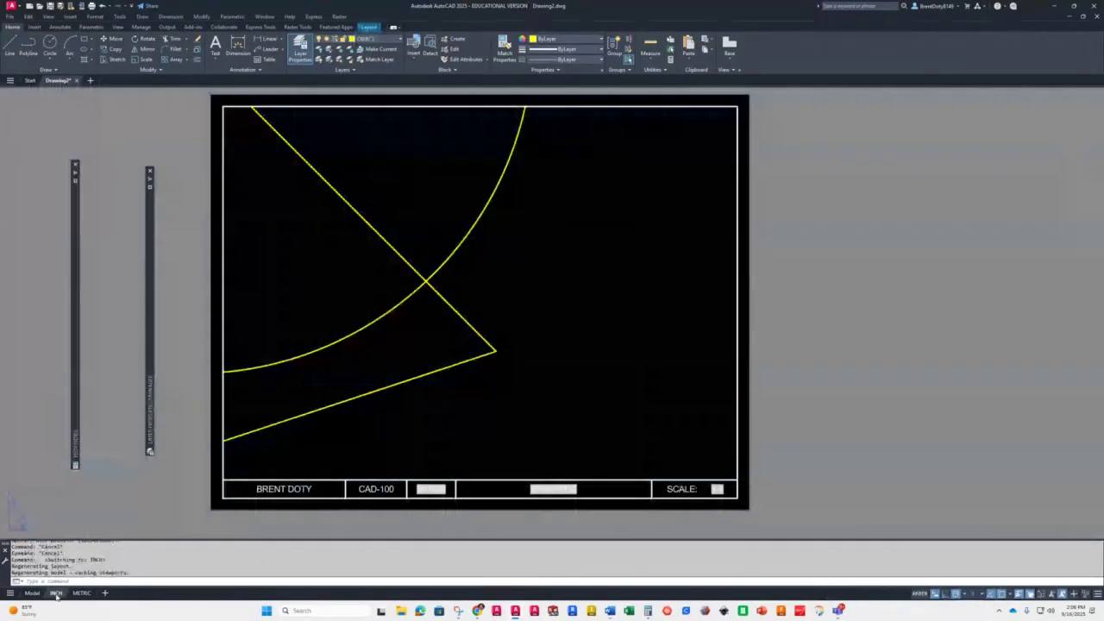
double_click(472, 268)
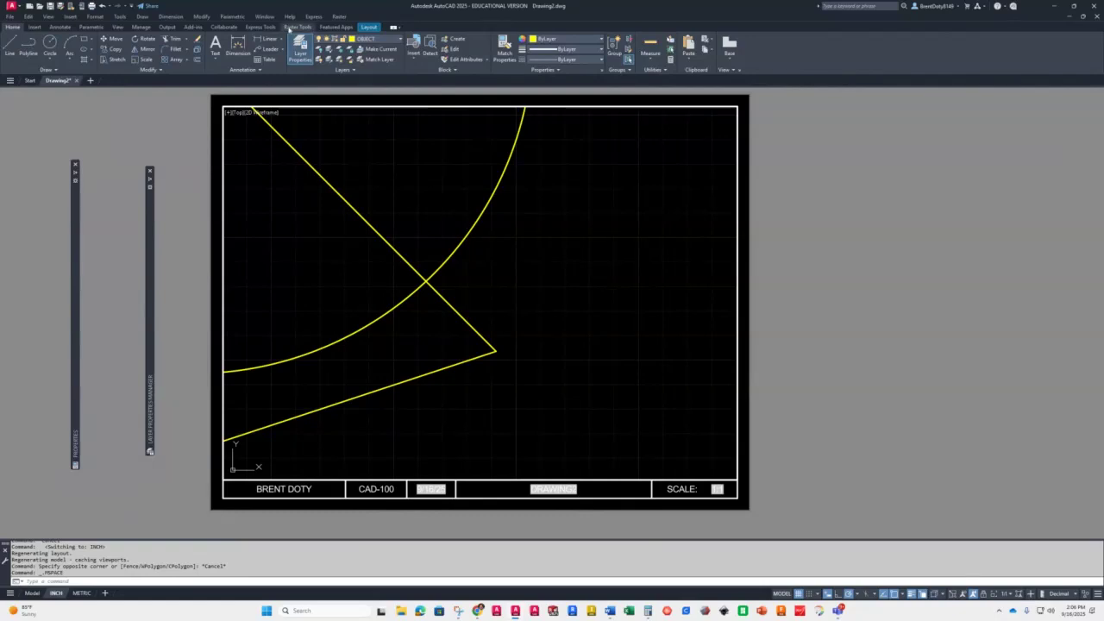
middle_drag(388, 222, 574, 353)
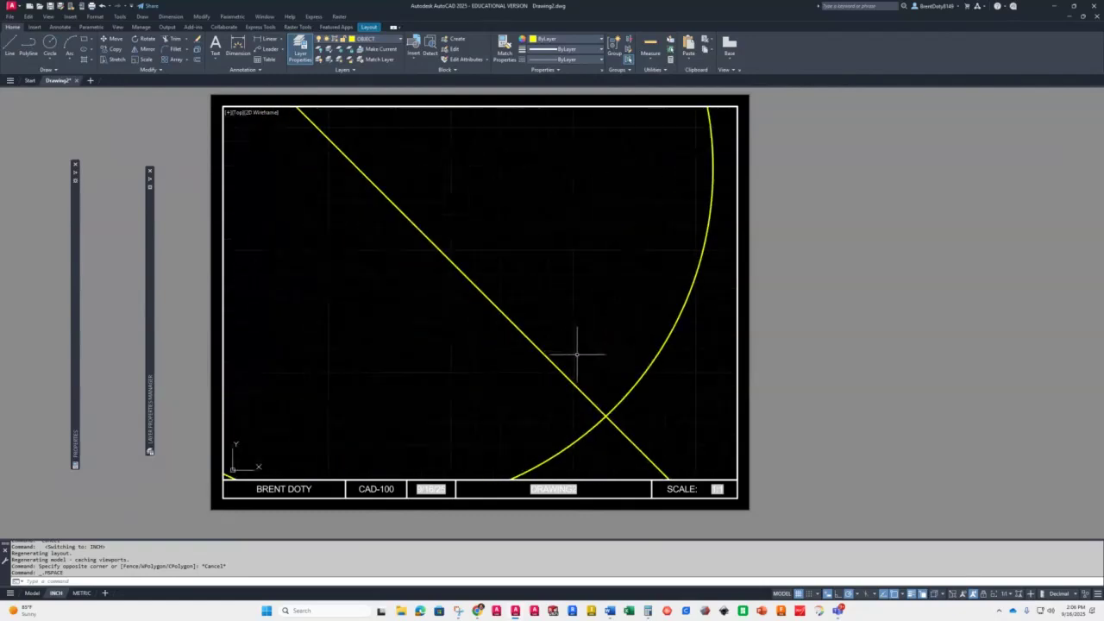
click(1009, 594)
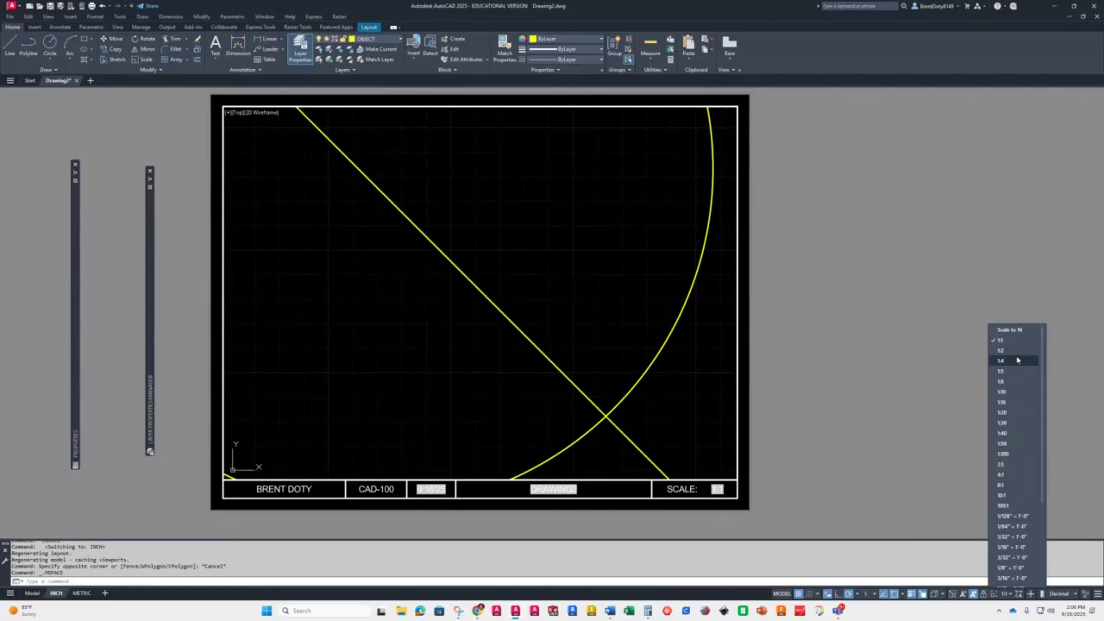
click(1011, 350)
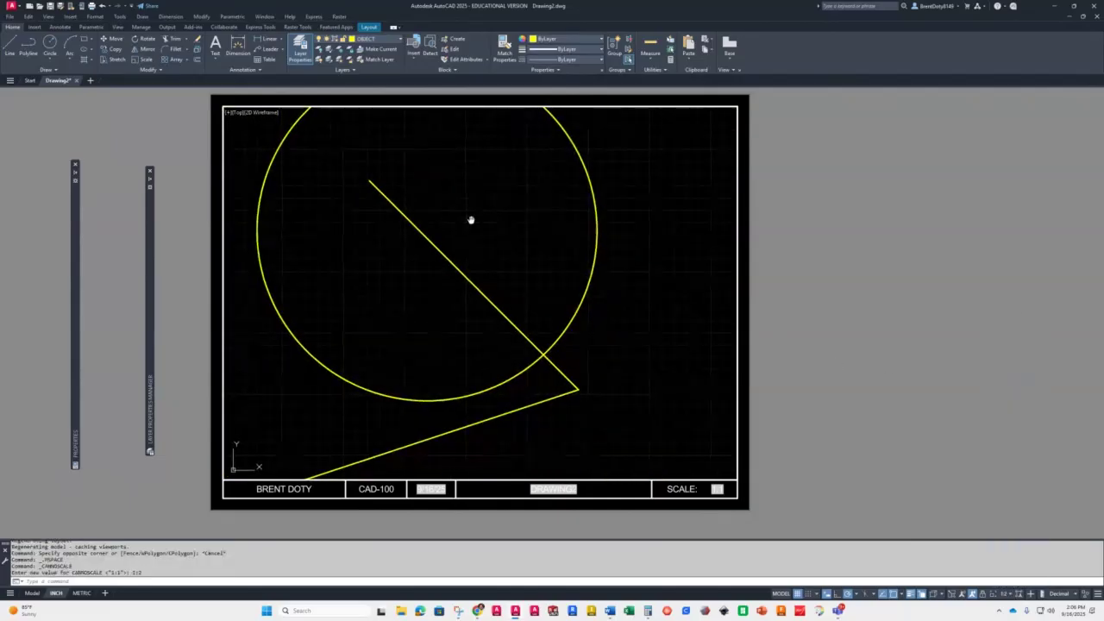
middle_drag(471, 220, 517, 279)
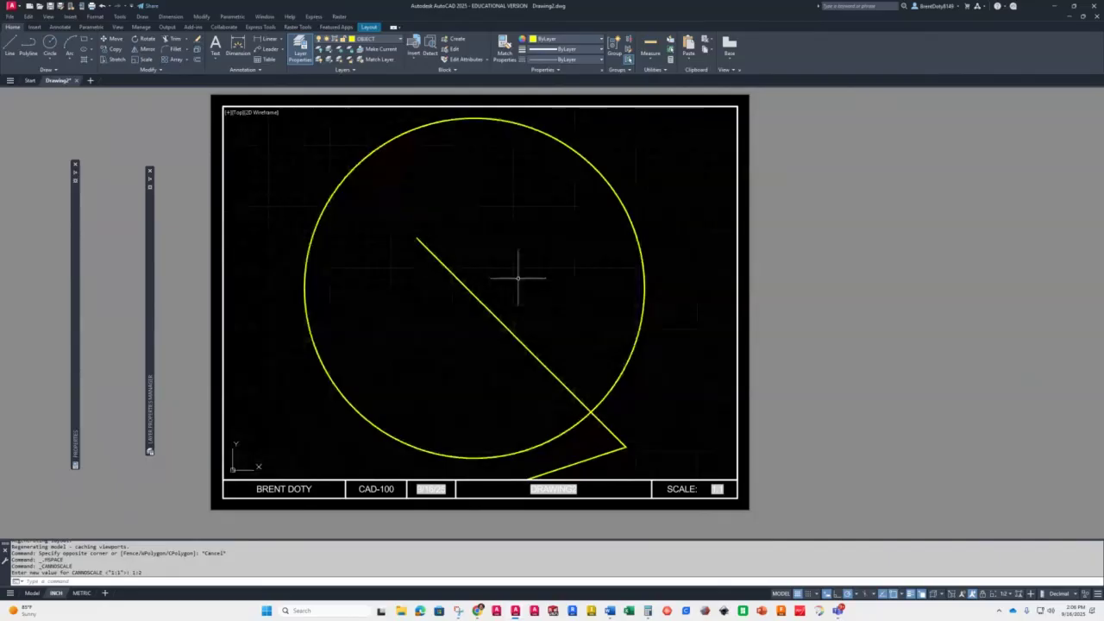
- Set the INCH viewport's scale to 1:4 and return to paper space
click(1011, 596)
click(1007, 357)
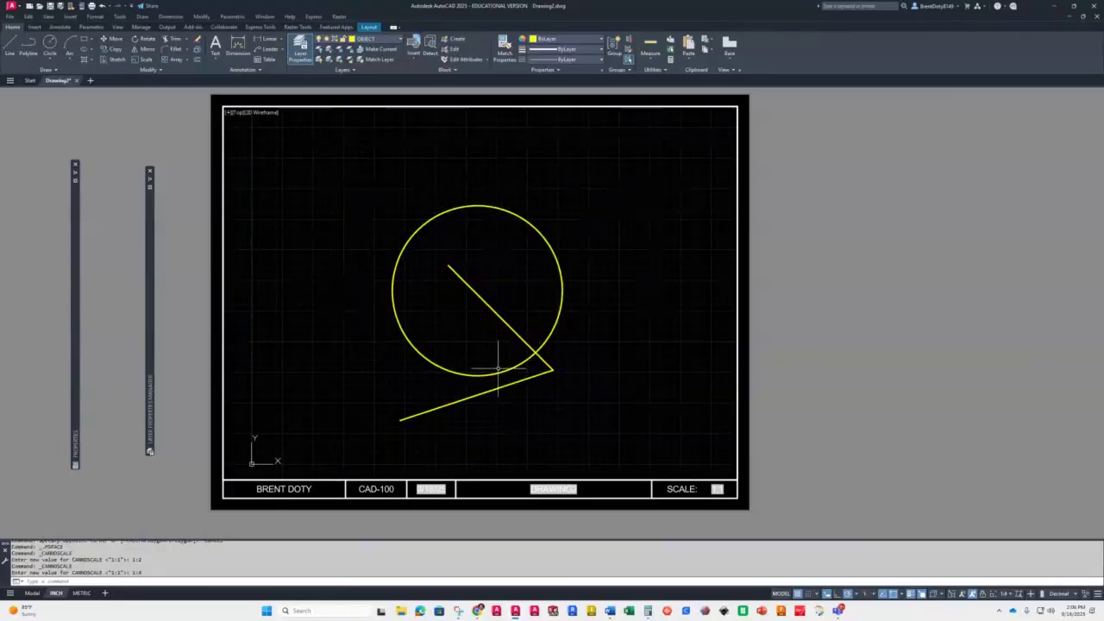
double_click(894, 362)
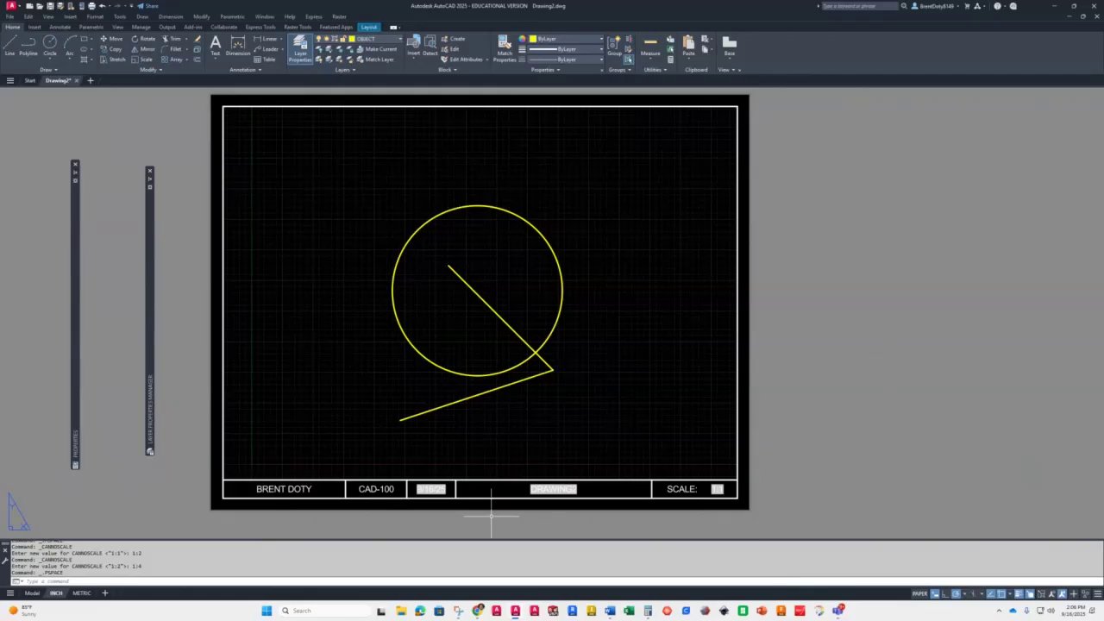
- Save the drawing as TEST in the Documents folder in AutoCAD 2018 Drawing format
click(49, 7)
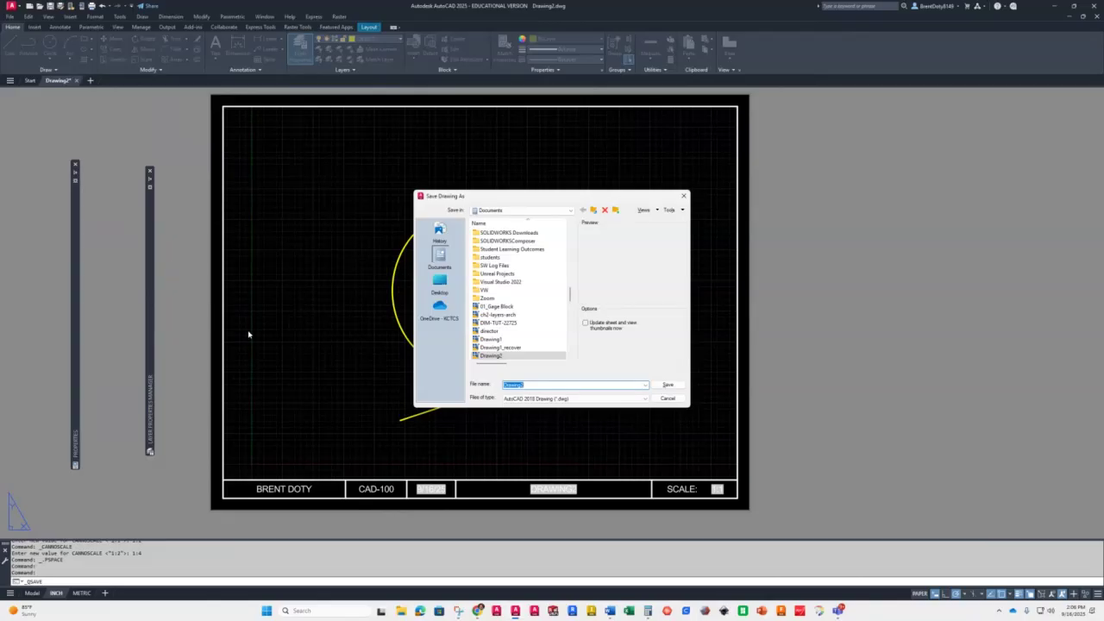
text(1)
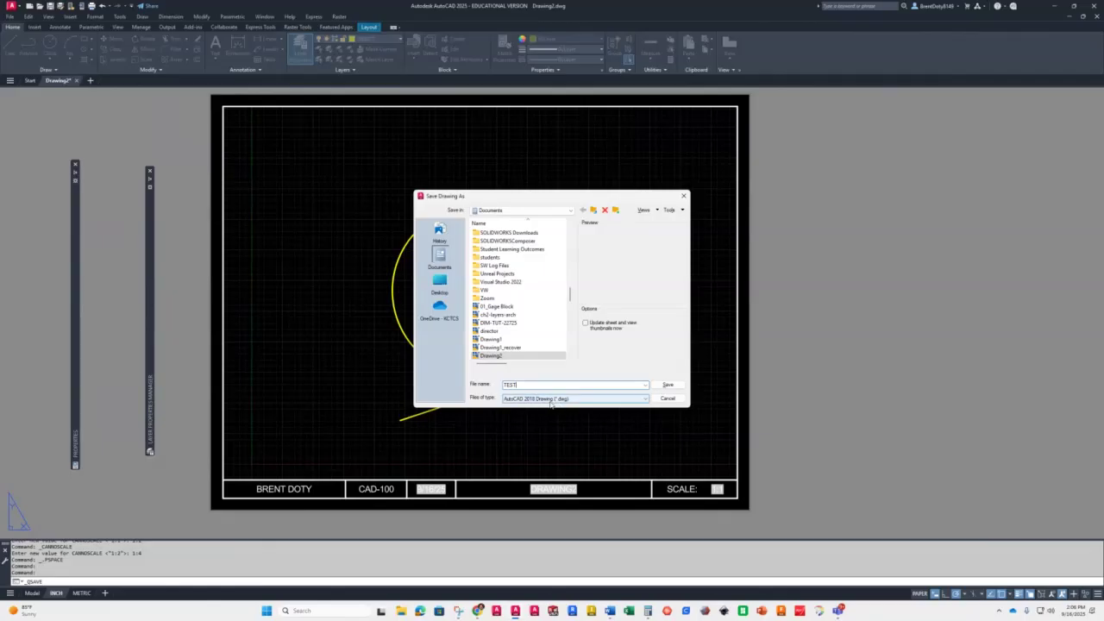
click(669, 385)
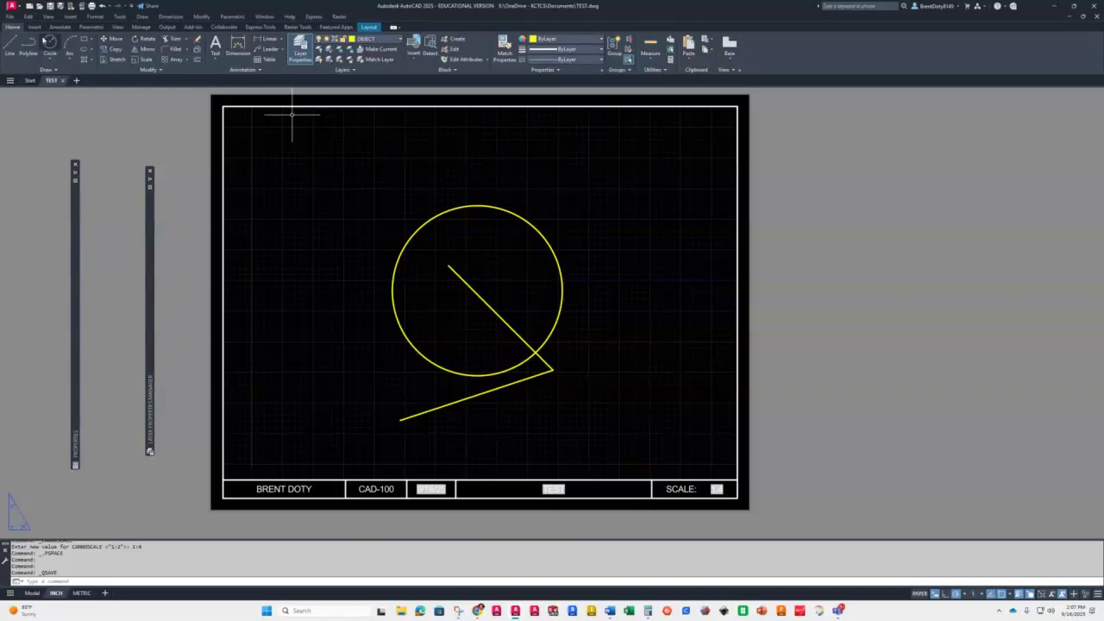
- Update the fields of the whole INCH title block with Update Fields, and save the drawing
click(35, 27)
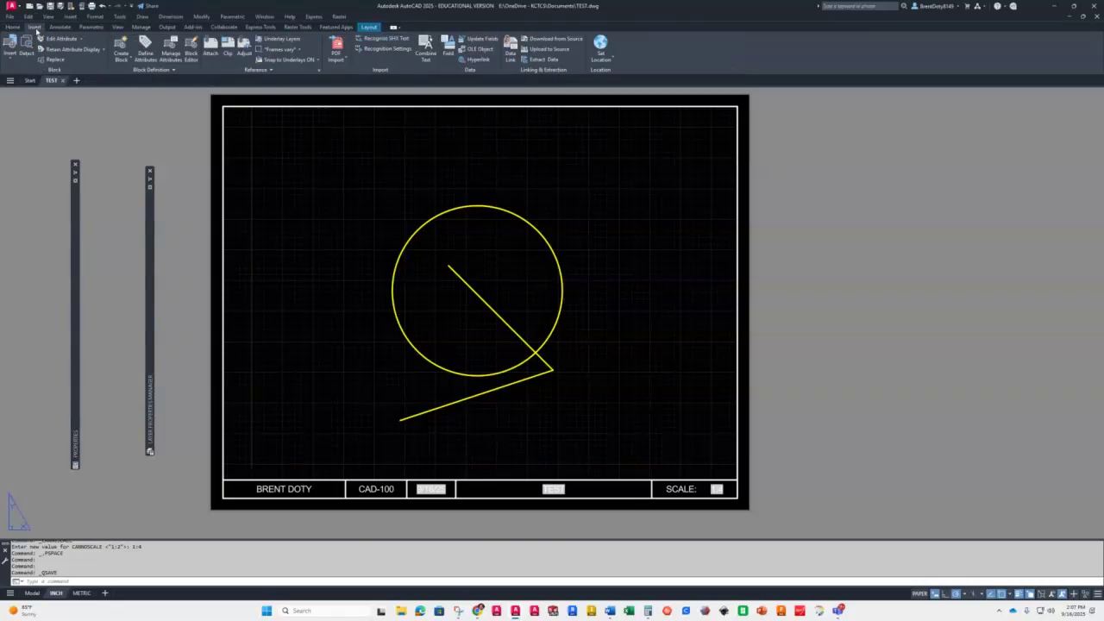
click(482, 38)
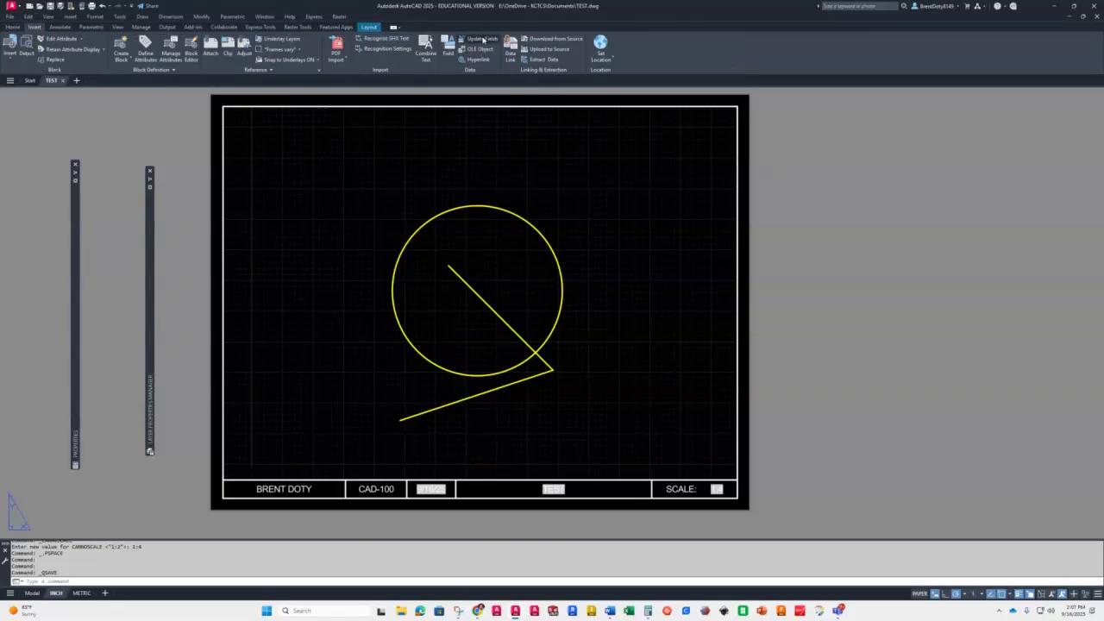
click(178, 416)
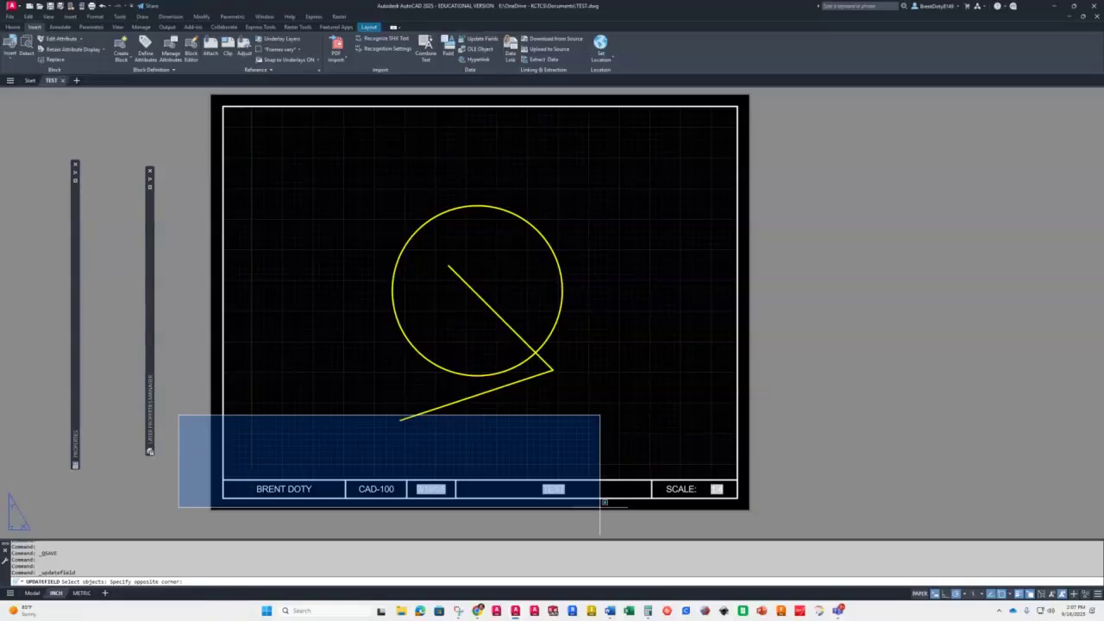
click(809, 524)
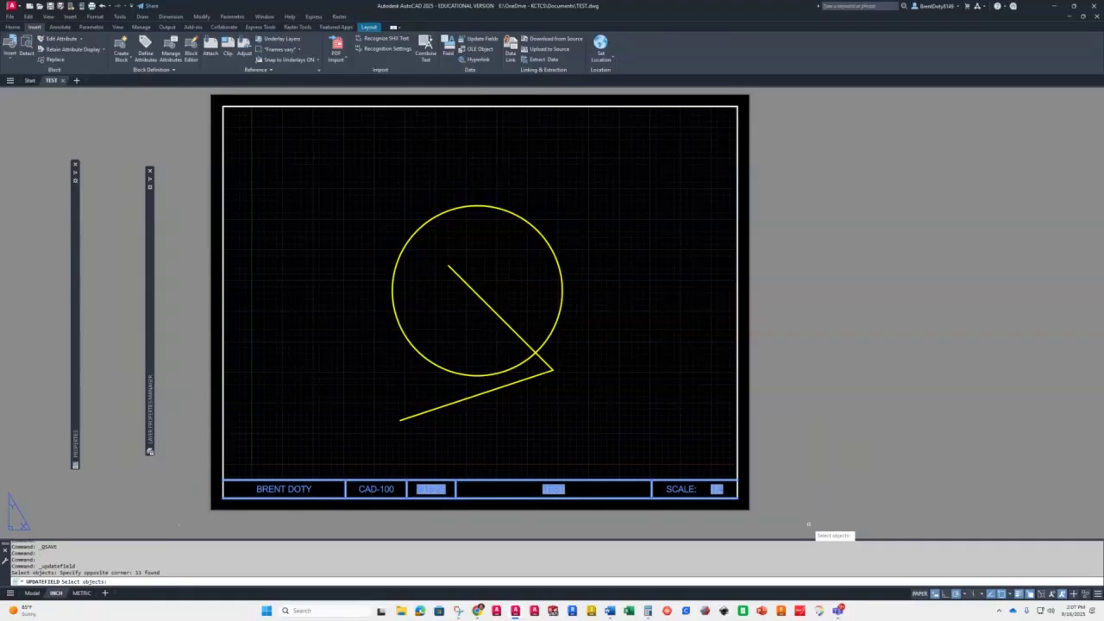
key(Return)
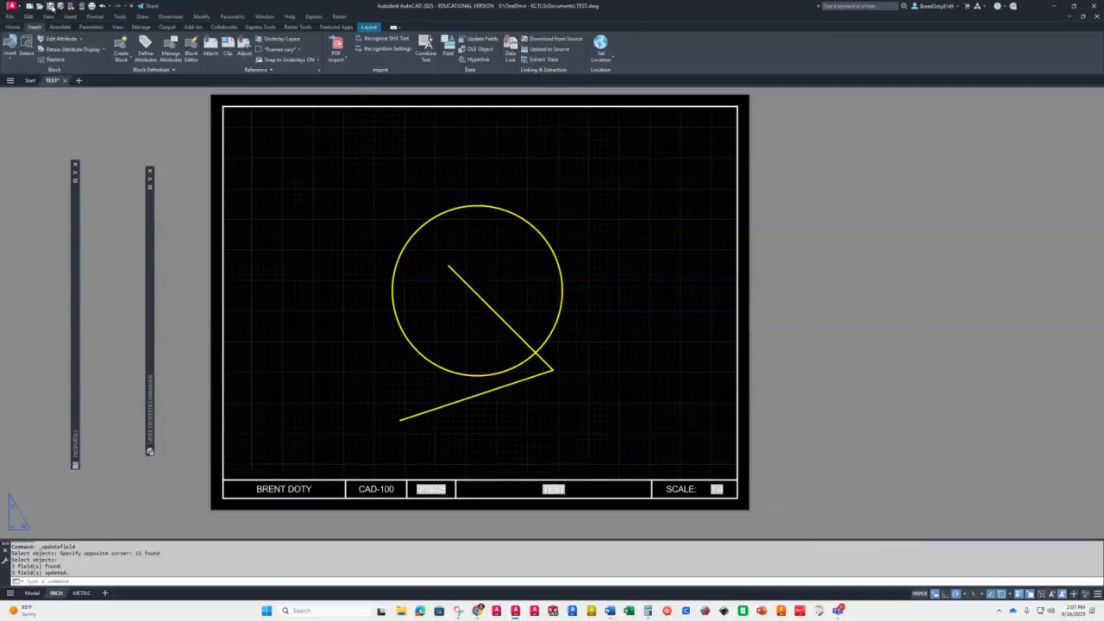
click(50, 6)
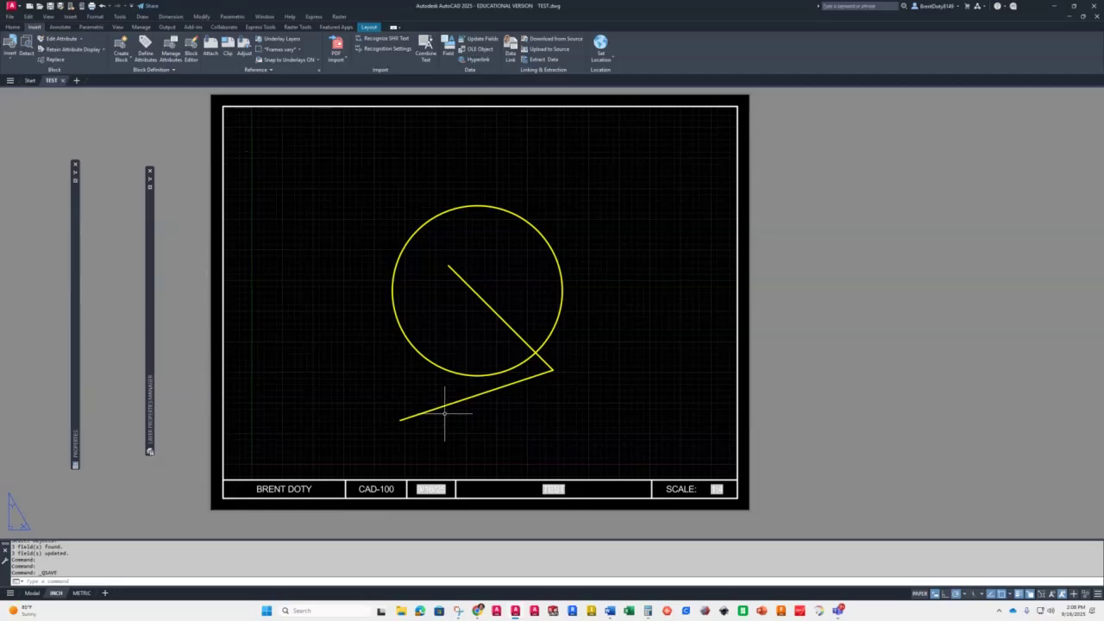
- Switch to the online class session in Chrome and check its microphone control
mouse_move(479, 611)
click(424, 562)
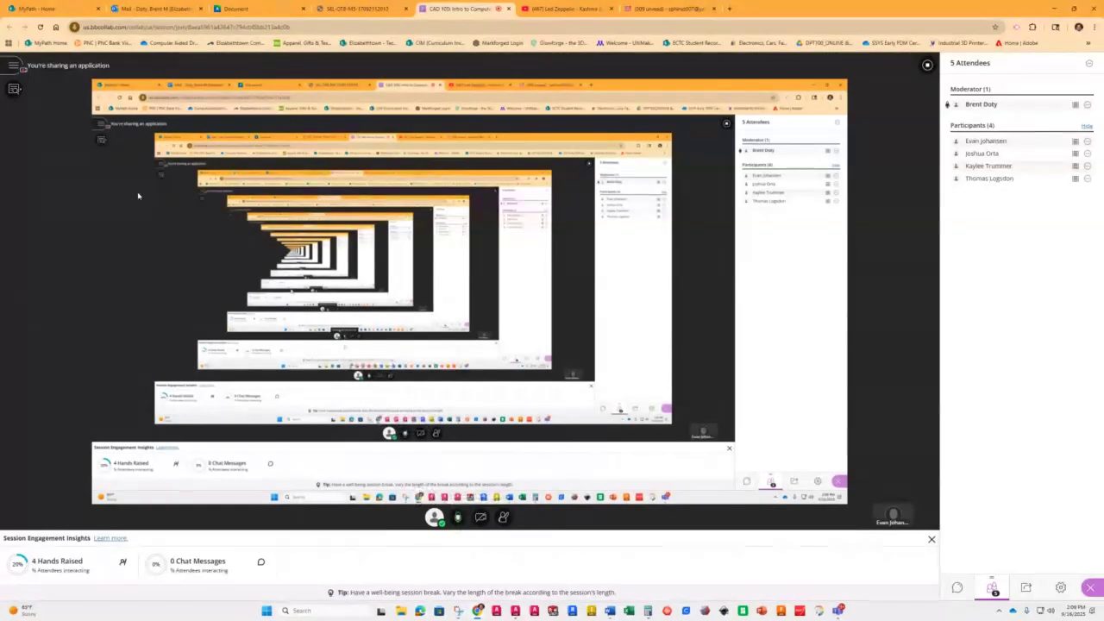
click(461, 519)
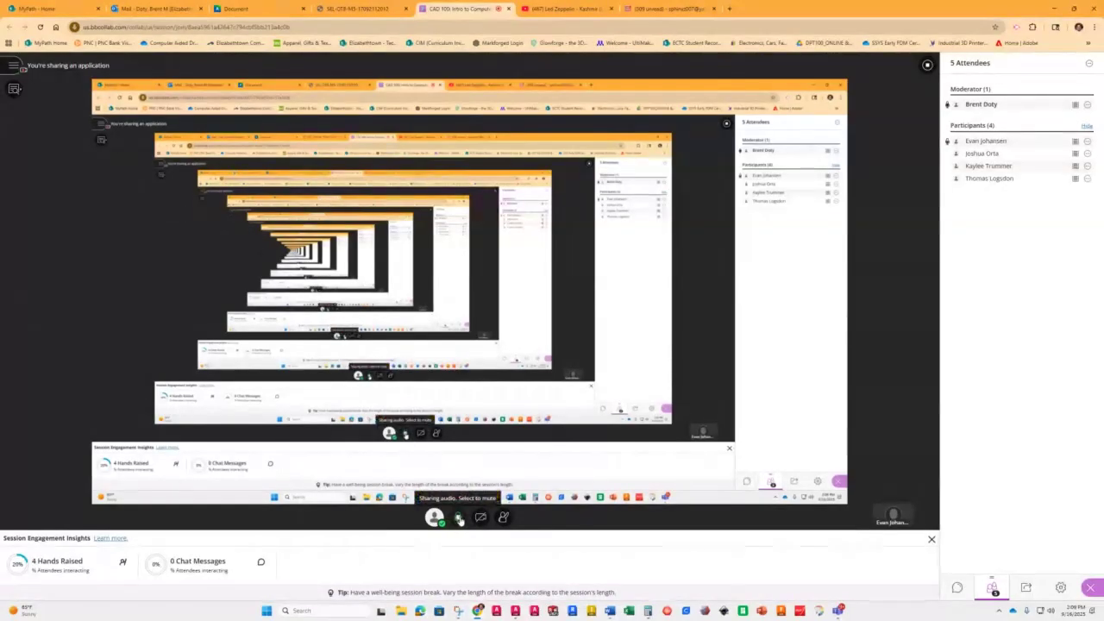